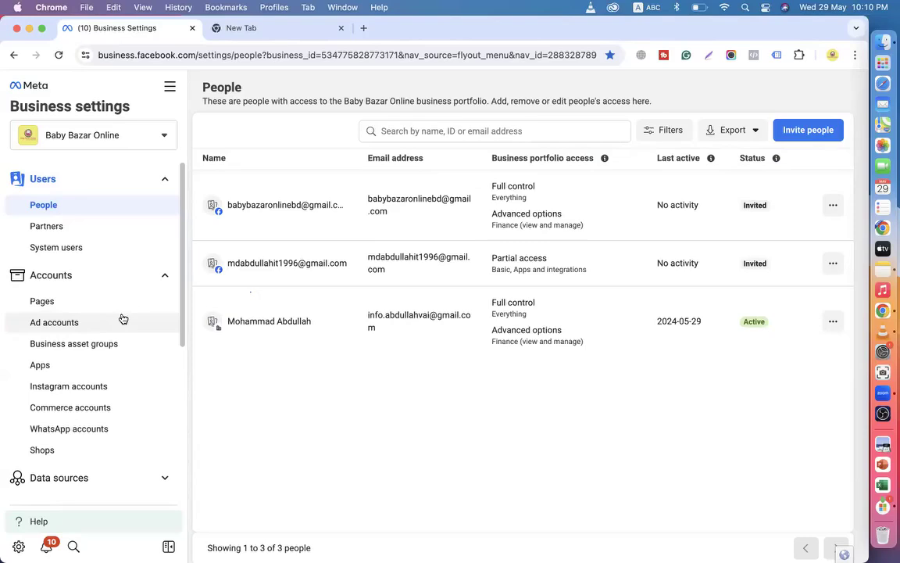
Load babybazaronline.com in a new tab, browse its products, then return to Business Settings People.
scroll(123, 318, down, 5)
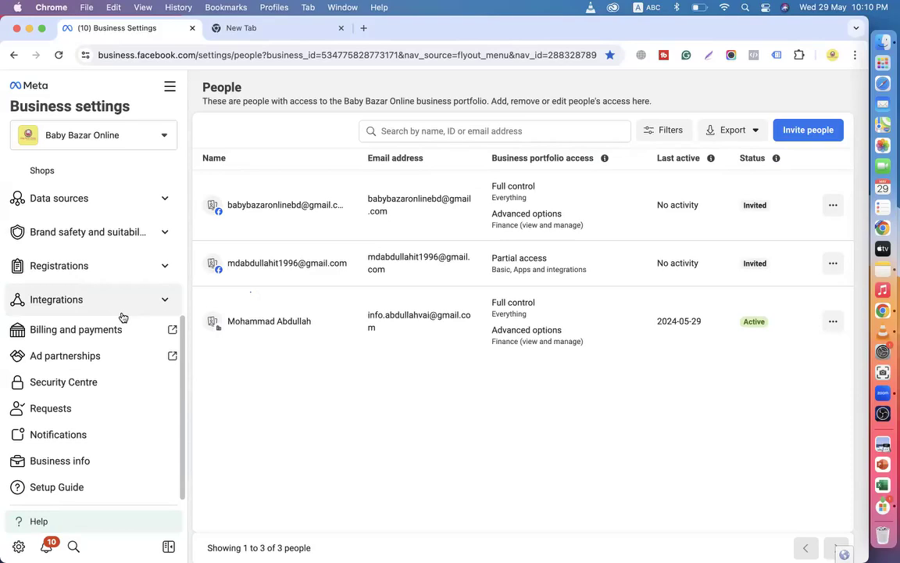
click(231, 34)
text(b)
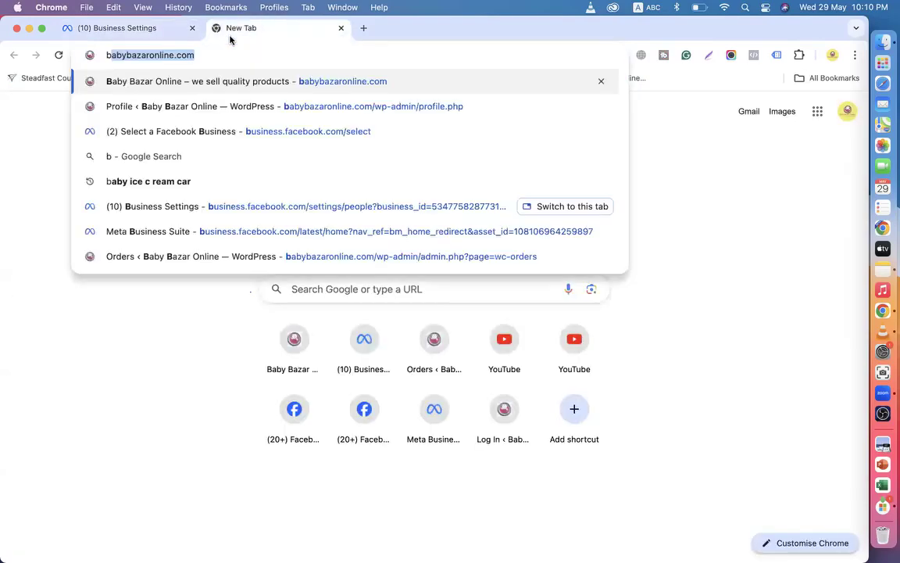
key(Return)
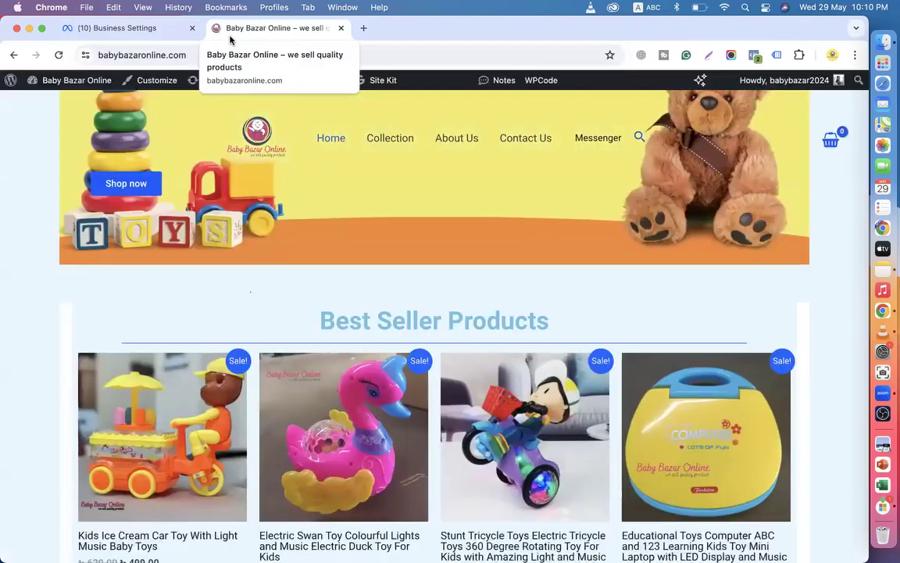
scroll(285, 325, down, 20)
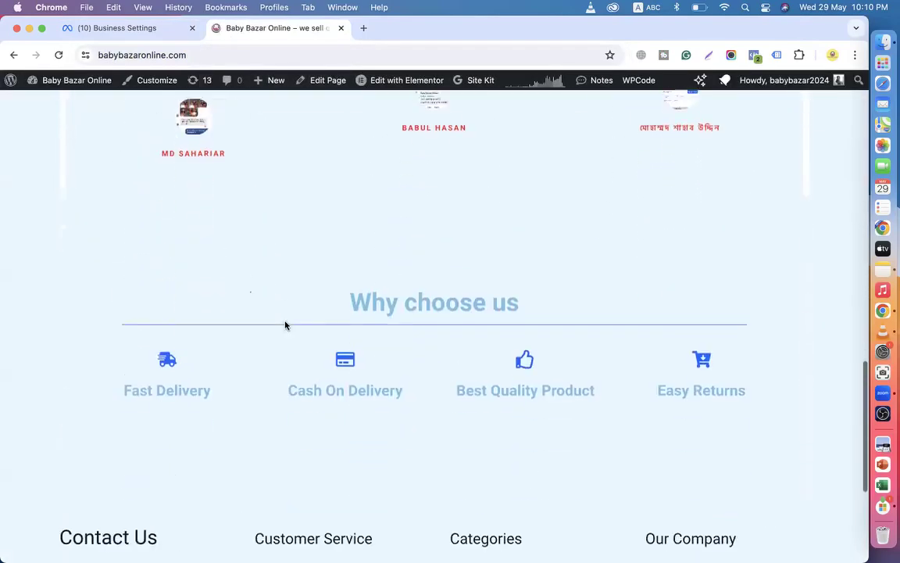
scroll(285, 325, up, 20)
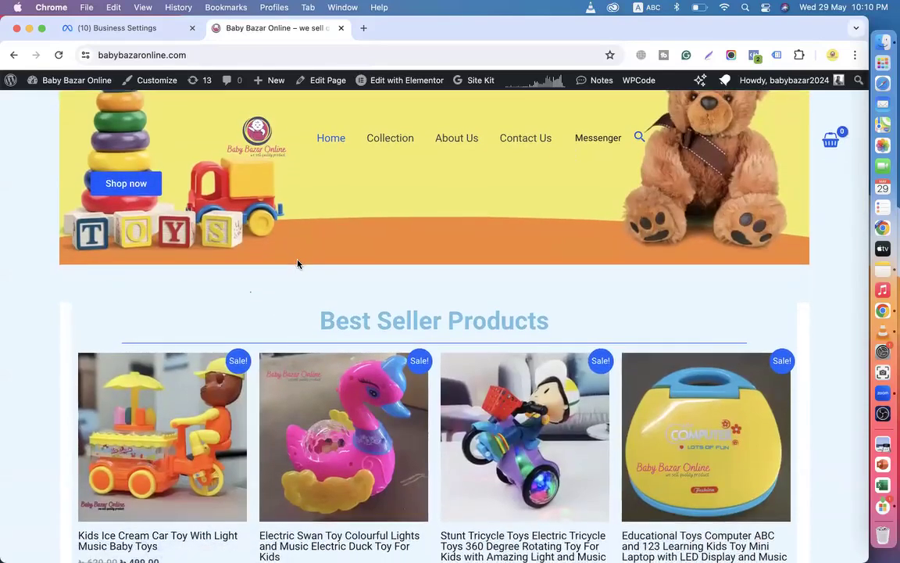
click(118, 29)
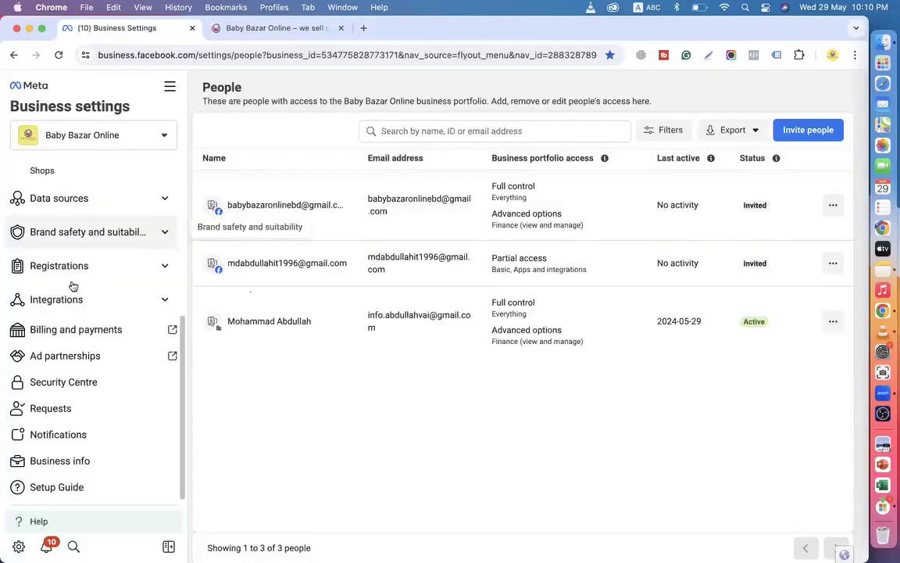
Go through Data sources and Pixels to Datasets and select the BABY BAZAR ONLINE dataset.
click(60, 203)
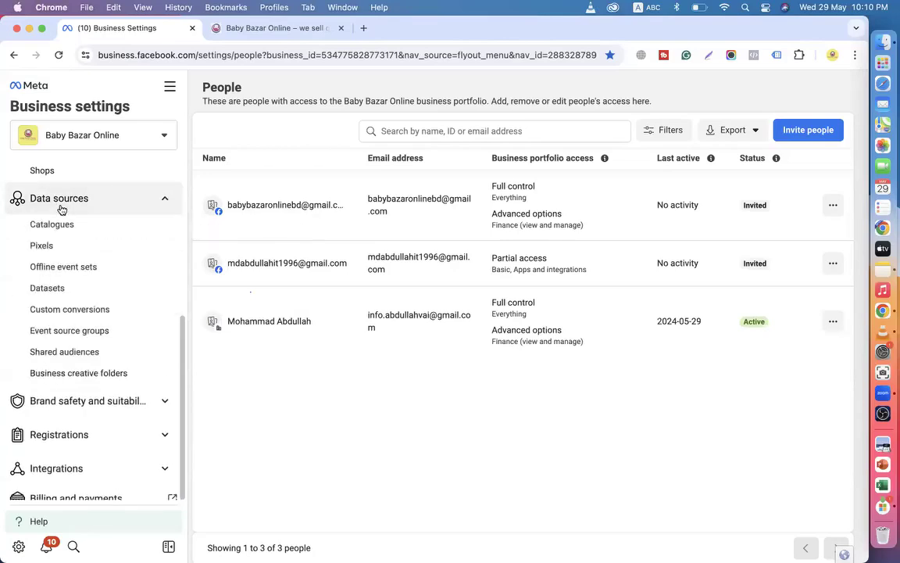
click(55, 252)
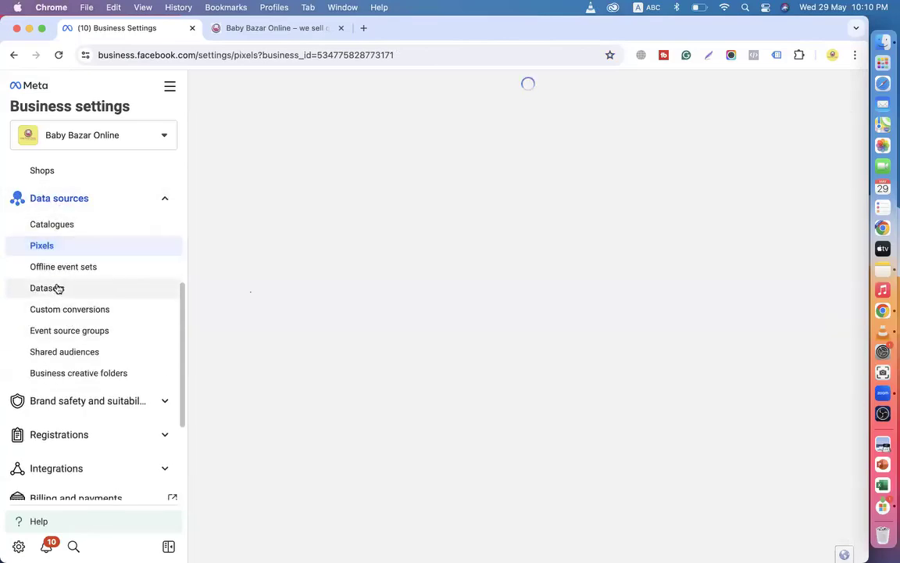
click(59, 288)
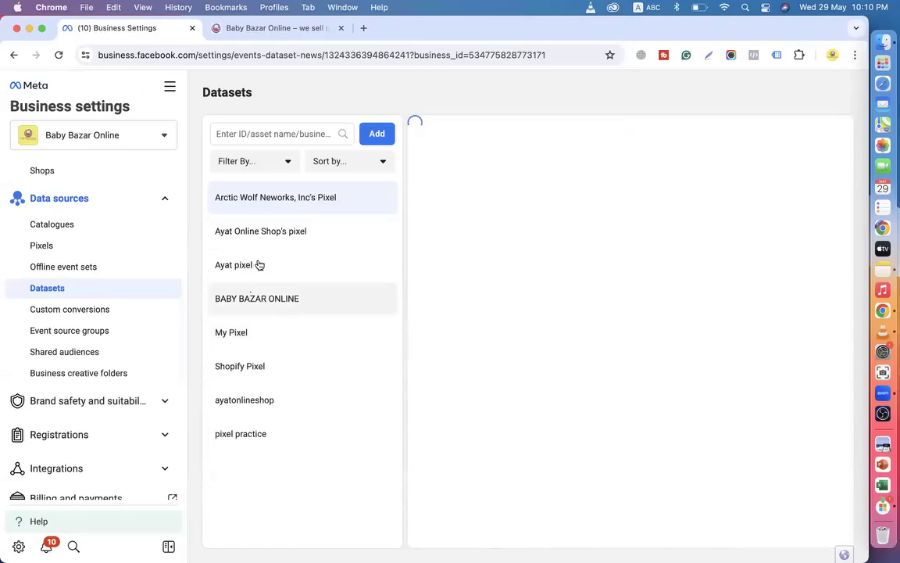
click(283, 302)
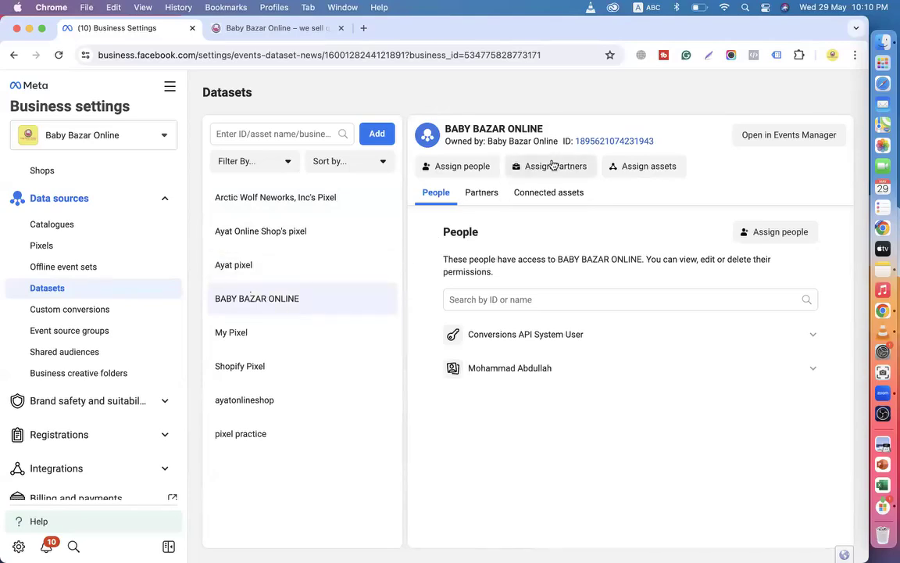
Browse the store homepage briefly, then come back to the Datasets page.
click(226, 29)
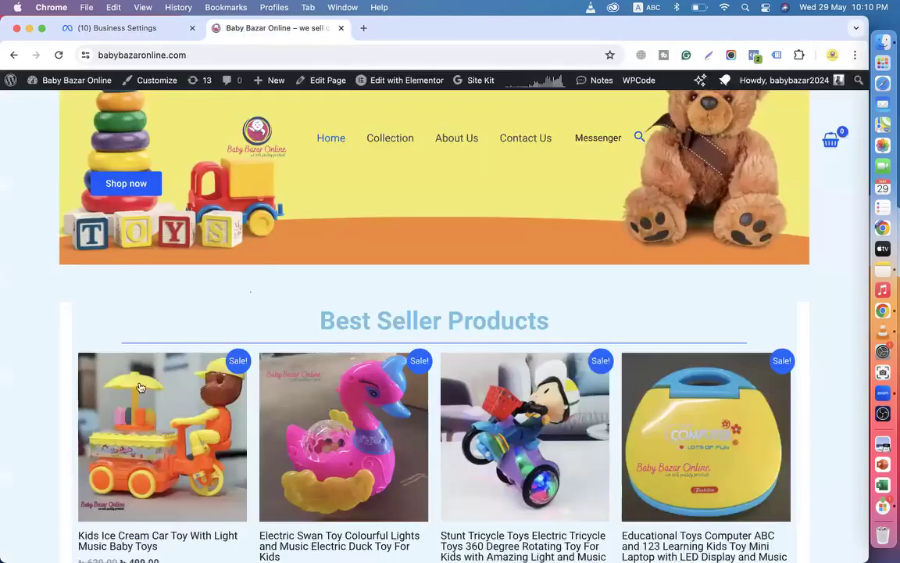
scroll(388, 265, down, 5)
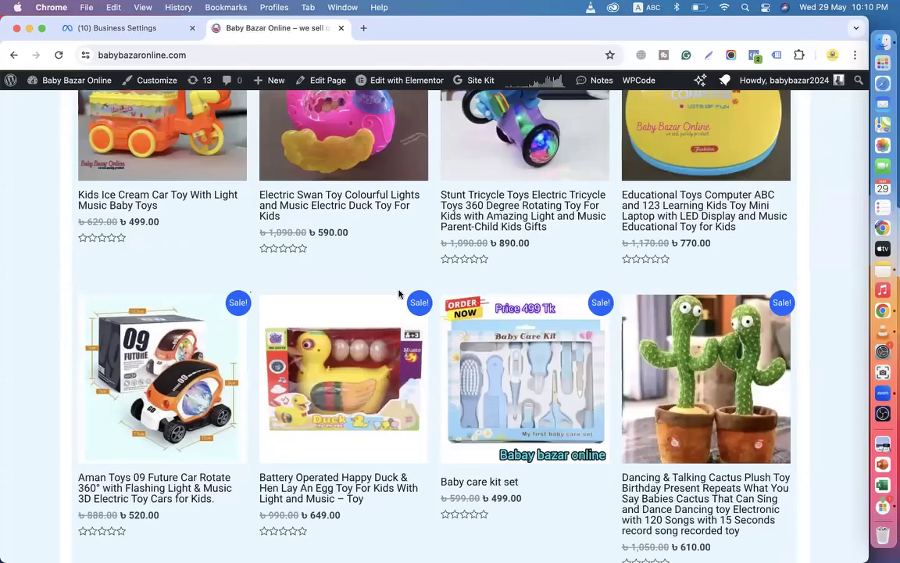
scroll(398, 293, down, 6)
scroll(398, 293, up, 10)
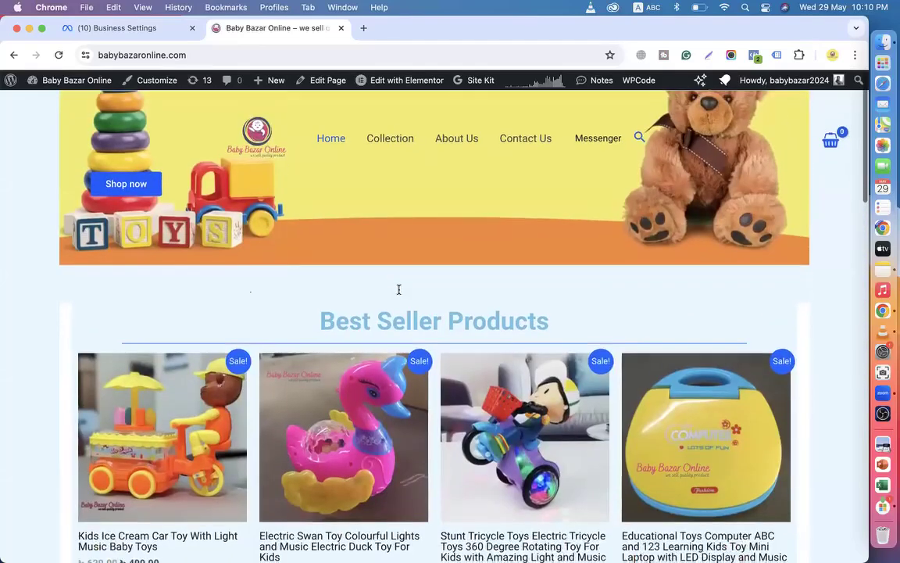
click(113, 28)
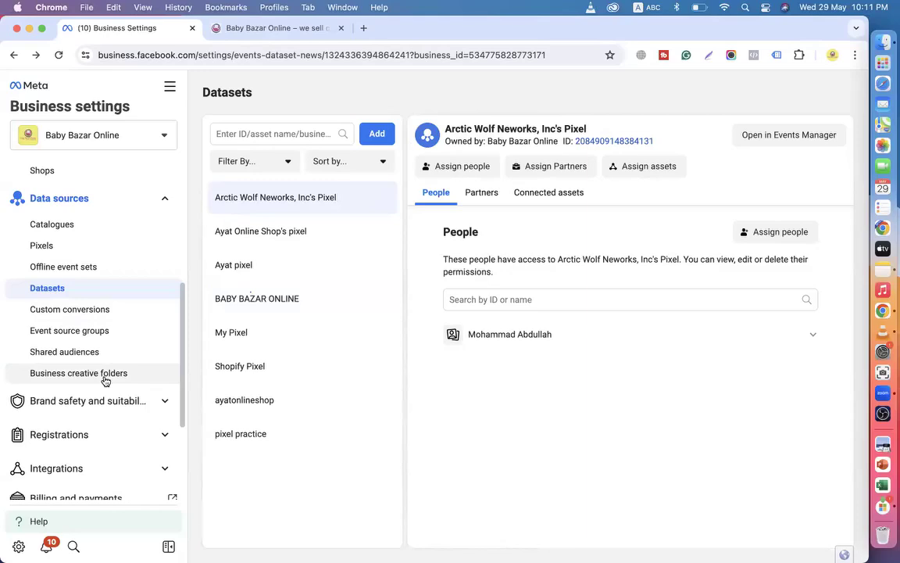
click(233, 31)
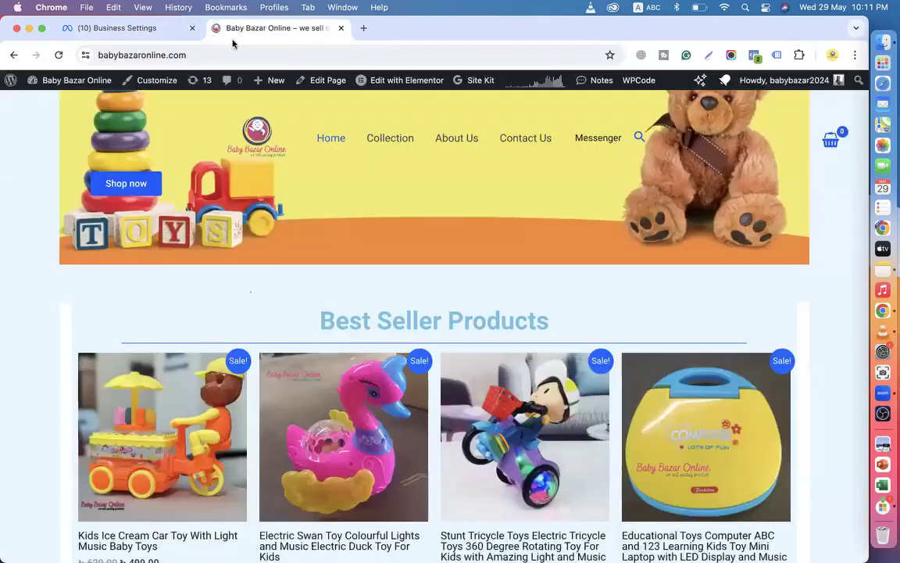
scroll(277, 341, down, 7)
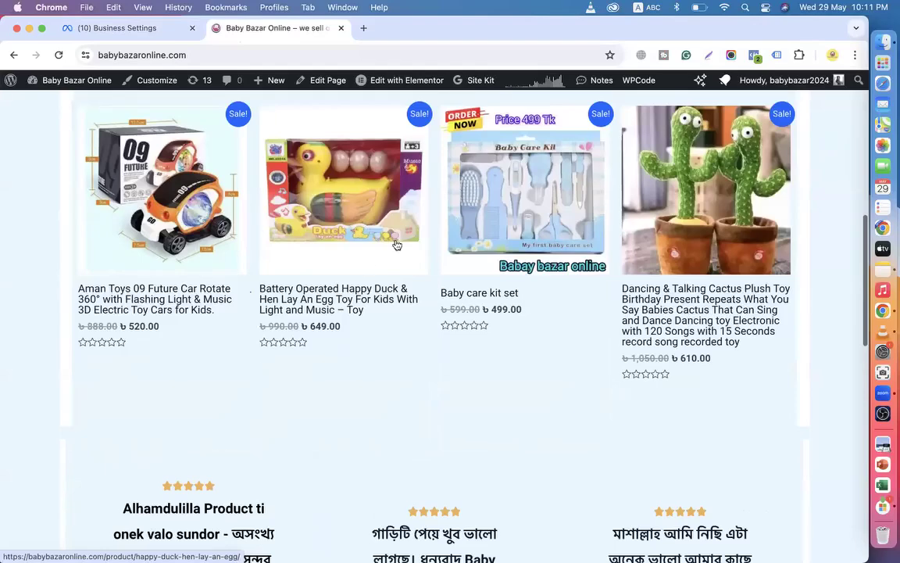
scroll(395, 383, down, 15)
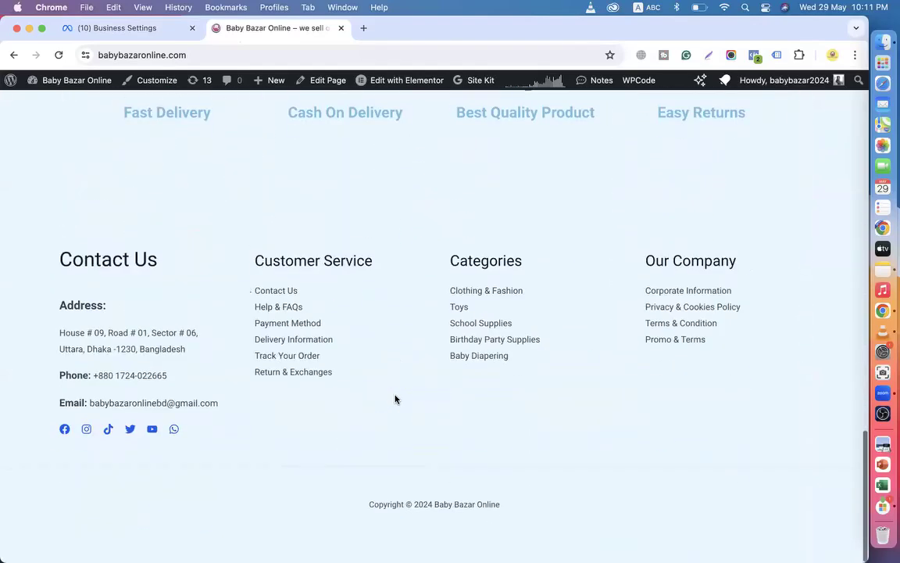
scroll(395, 399, up, 20)
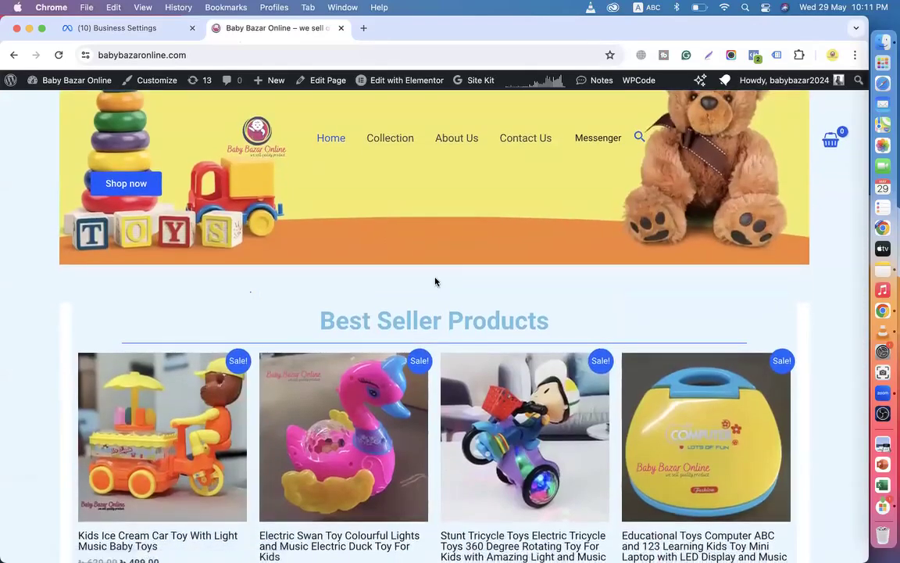
scroll(435, 281, down, 5)
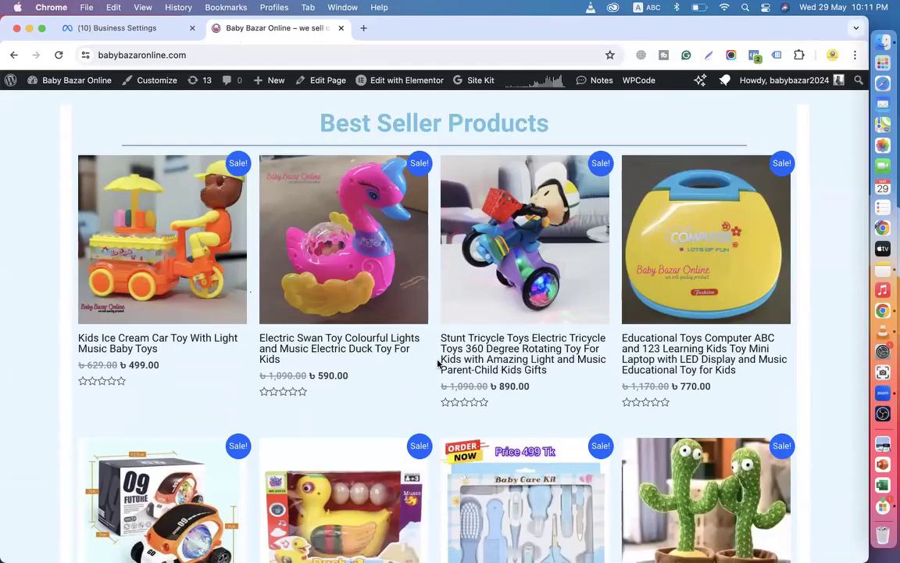
scroll(438, 362, down, 2)
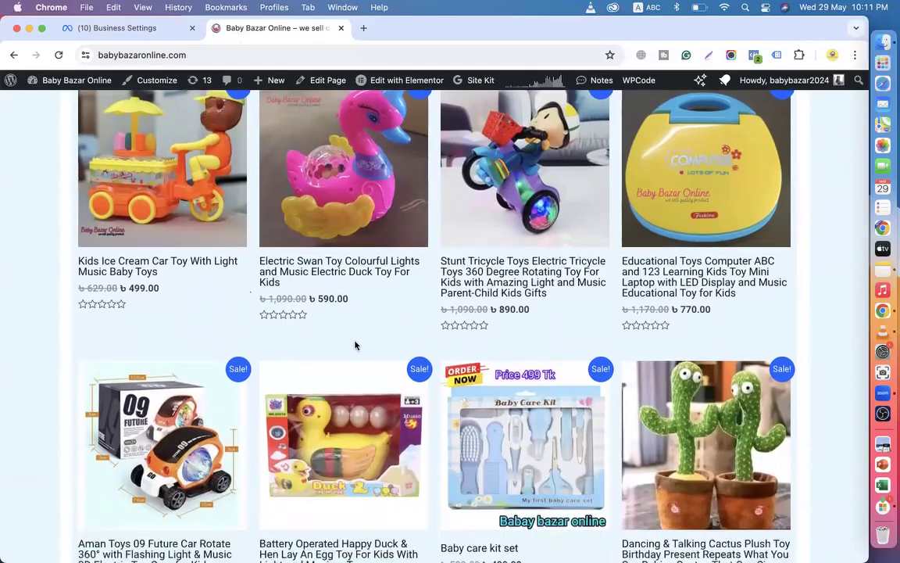
scroll(405, 318, down, 10)
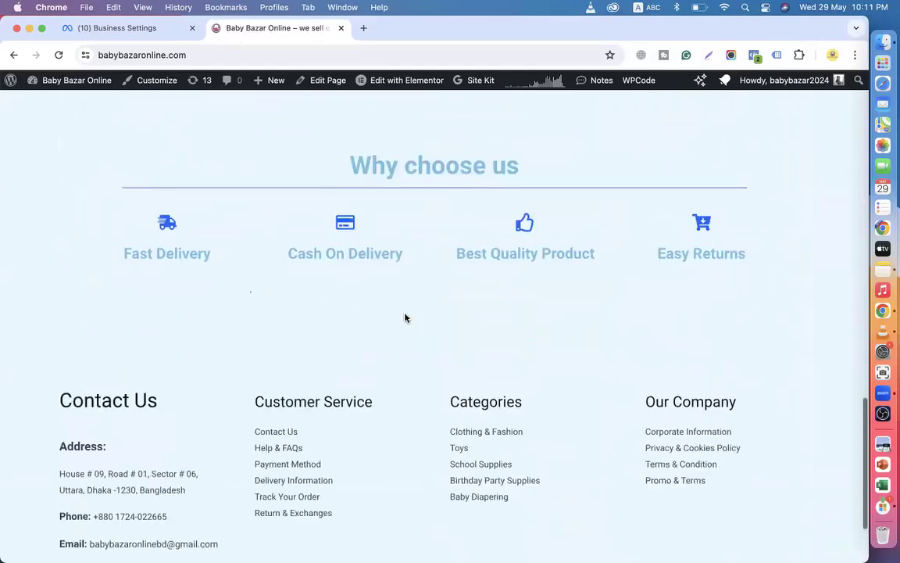
scroll(368, 261, up, 15)
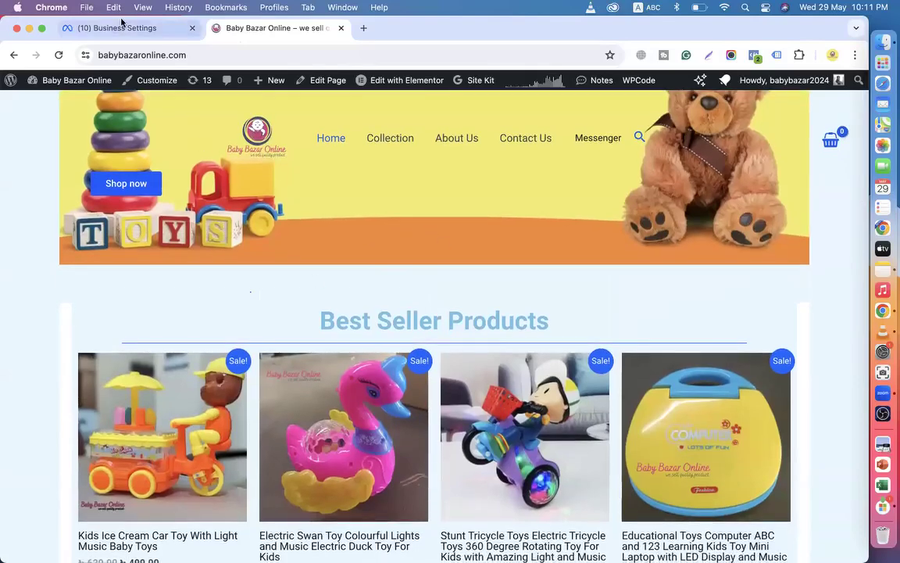
Back on Datasets, collapse the Data sources section and glance over the store homepage.
click(115, 29)
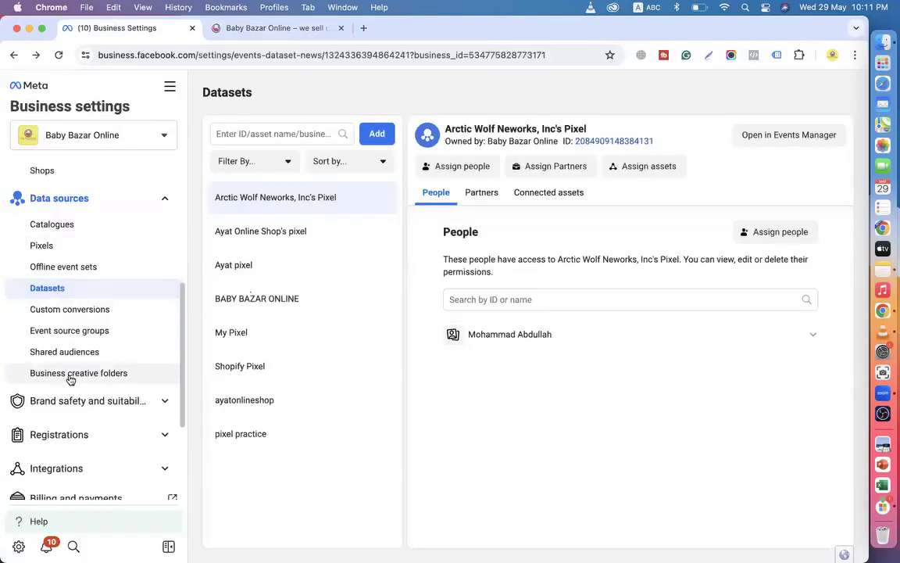
scroll(69, 378, down, 1)
scroll(80, 317, up, 3)
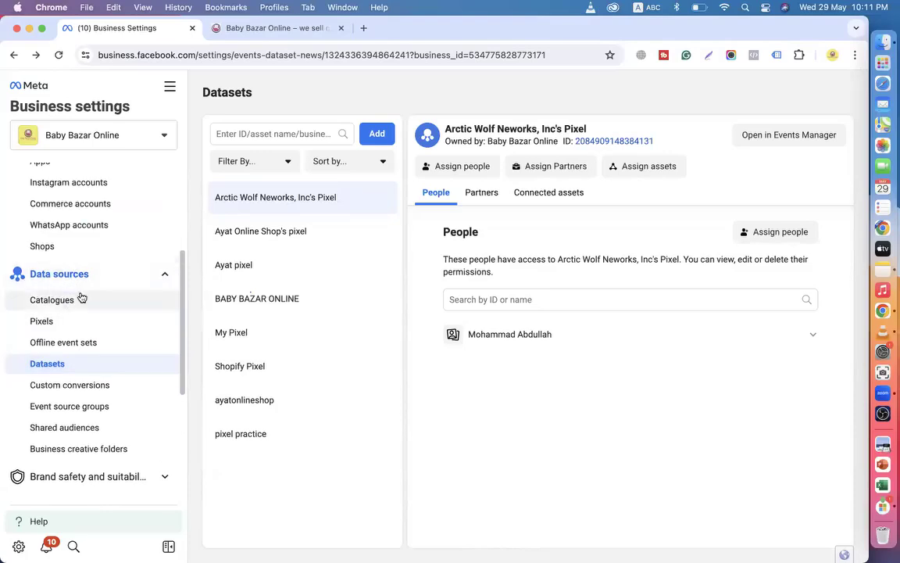
click(83, 279)
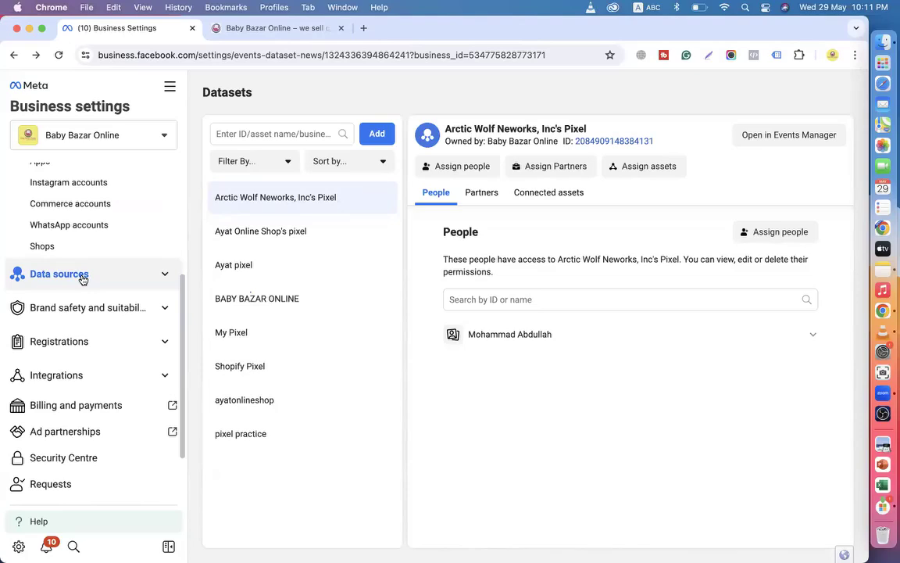
click(280, 28)
scroll(195, 302, down, 3)
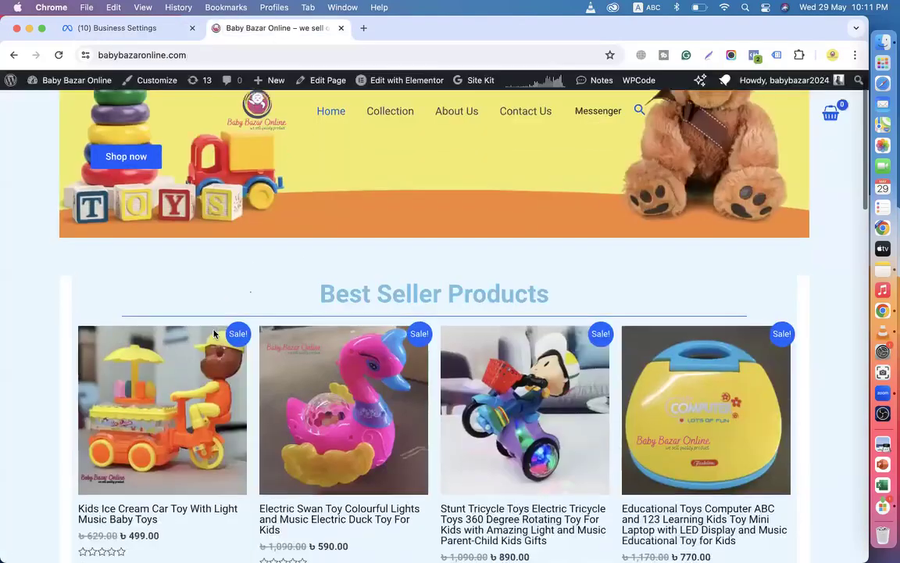
click(135, 31)
scroll(82, 258, up, 2)
scroll(71, 313, up, 3)
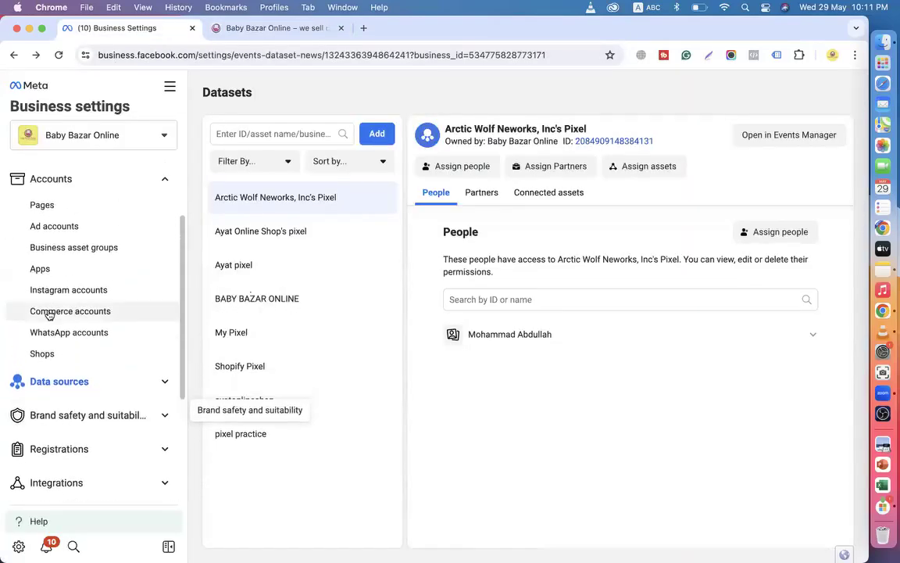
Reopen the Datasets list via Data sources, checking the store's best sellers along the way.
click(56, 382)
click(52, 450)
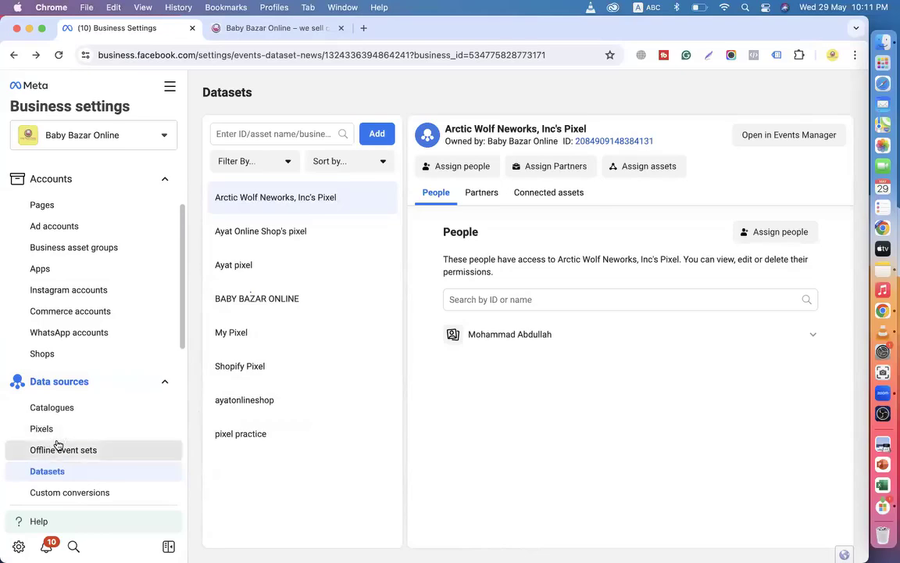
scroll(94, 437, down, 1)
click(71, 438)
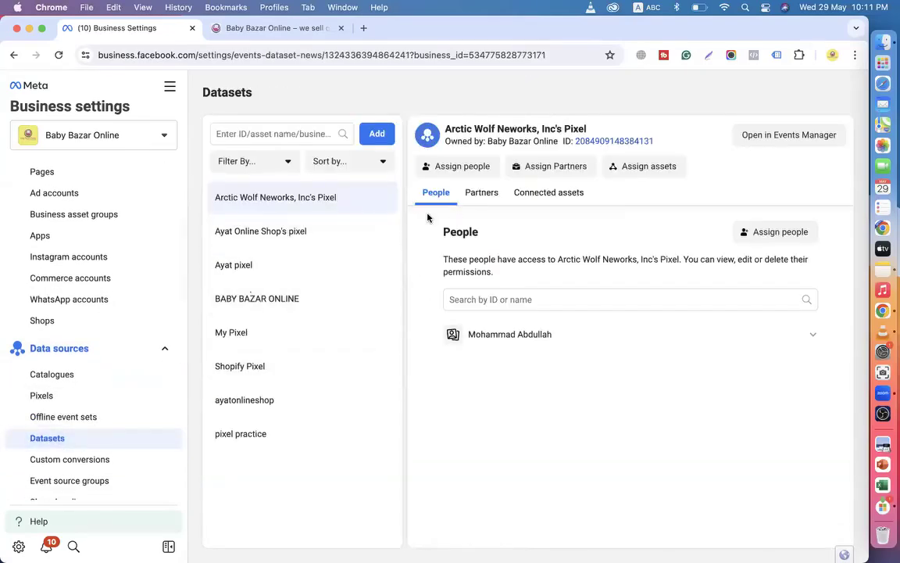
click(227, 30)
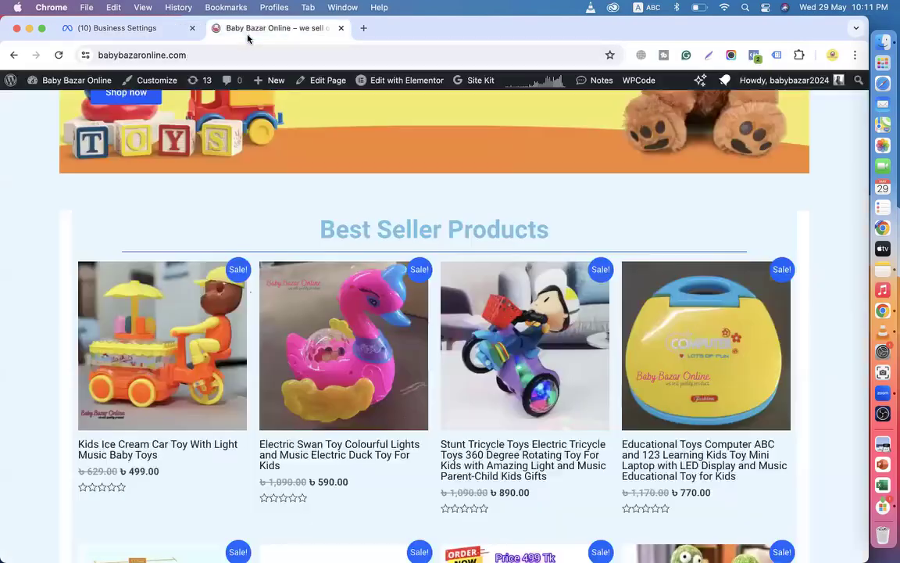
click(143, 29)
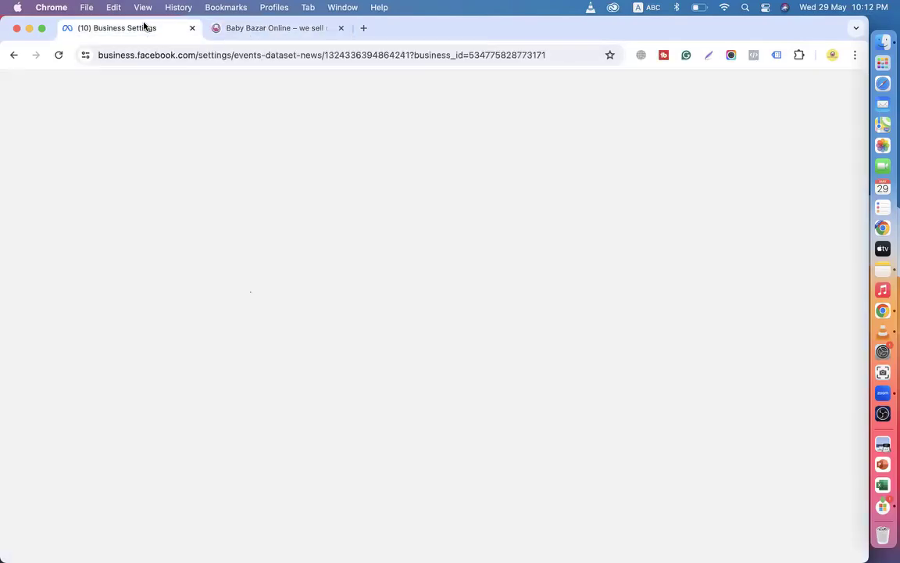
Show who has access to the BABY BAZAR ONLINE dataset, toggling the Data sources group.
click(274, 297)
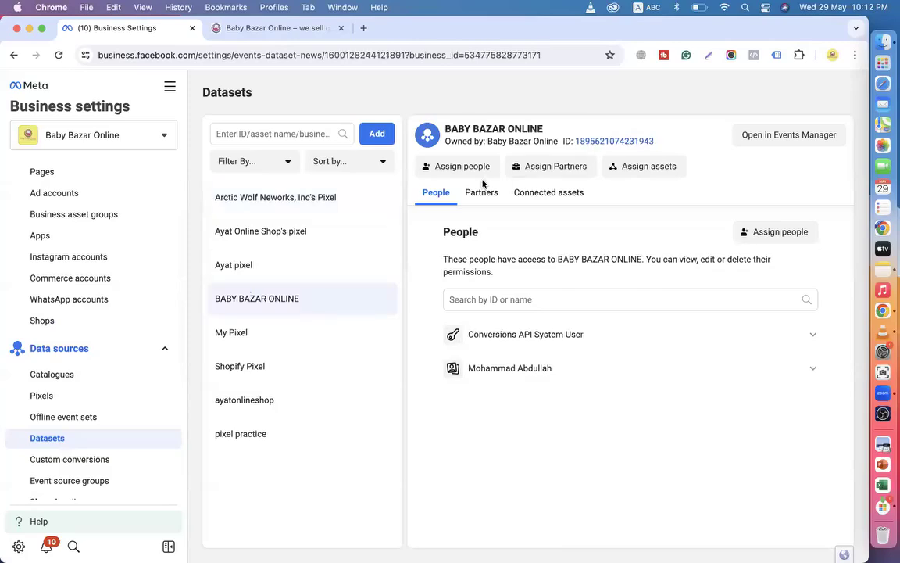
click(120, 349)
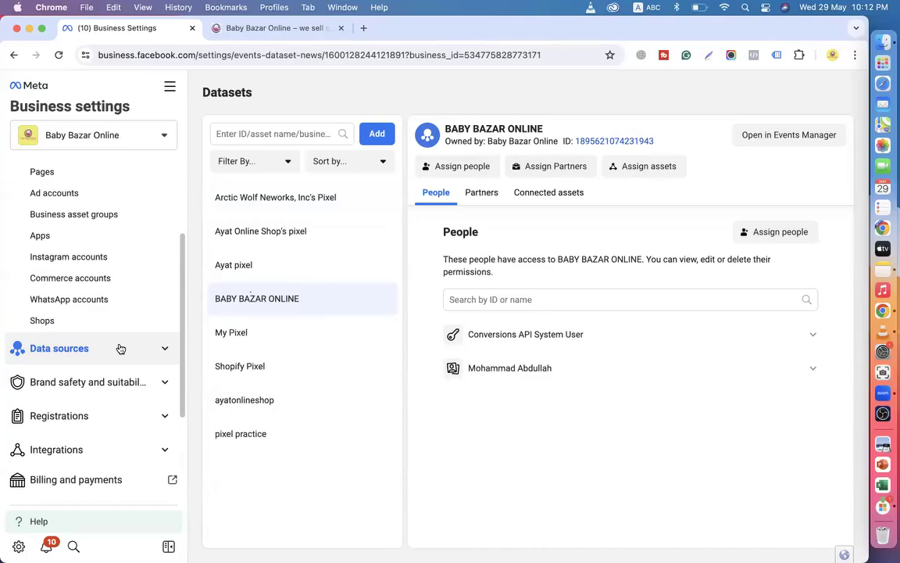
click(122, 349)
click(159, 348)
click(77, 348)
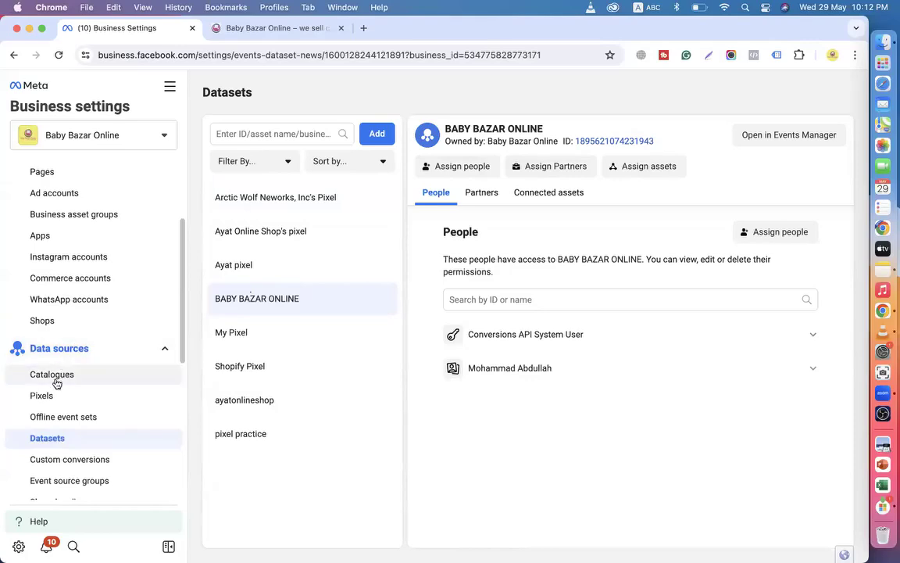
Permanently remove the Baby Bazar Online catalogue from Catalogues and acknowledge the removal.
click(52, 375)
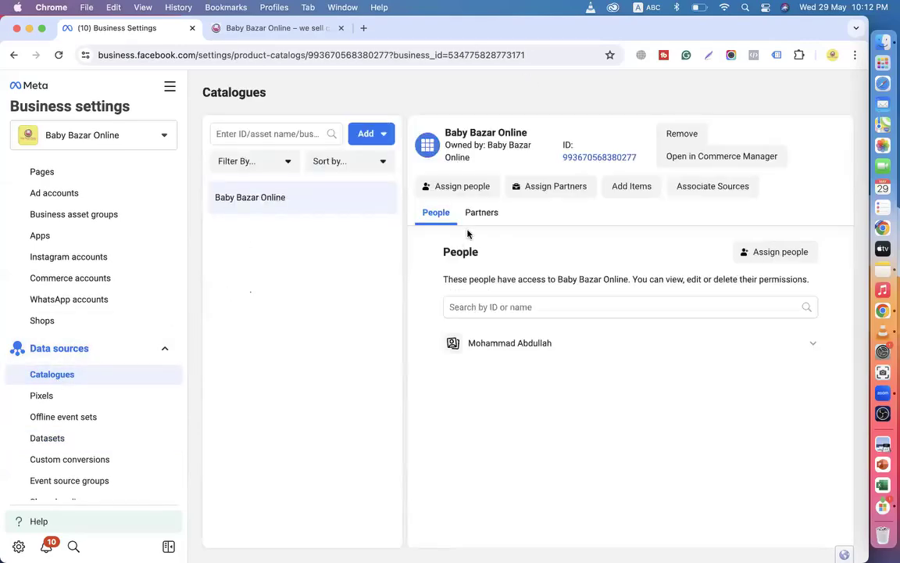
click(692, 138)
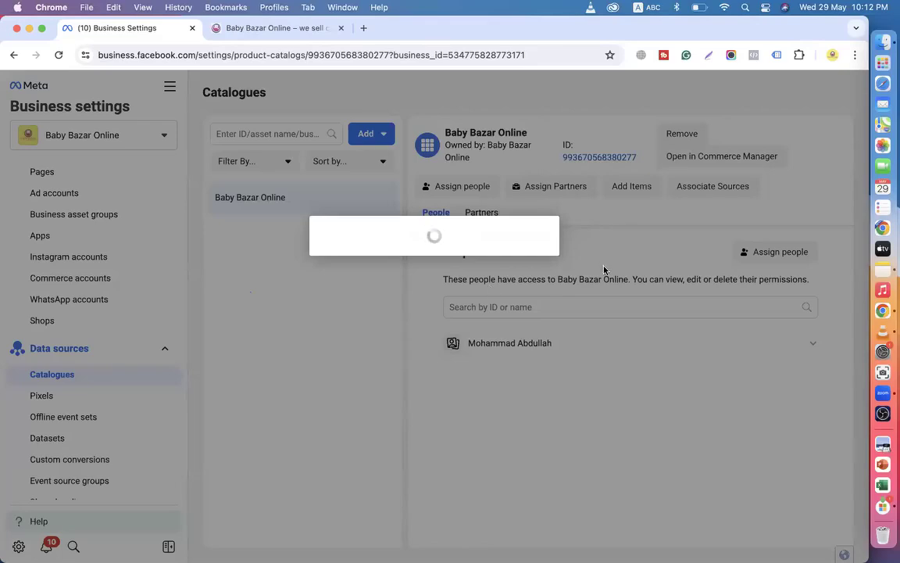
click(511, 317)
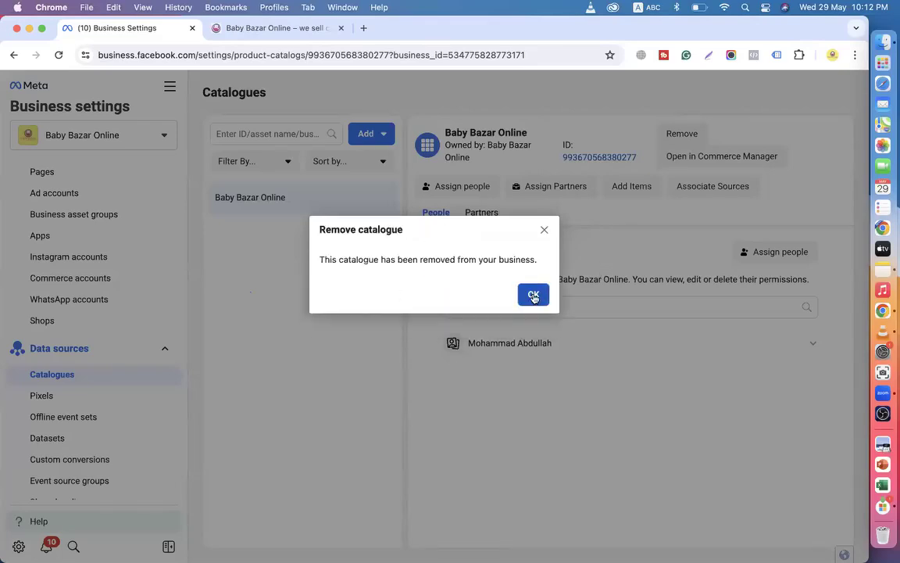
click(534, 296)
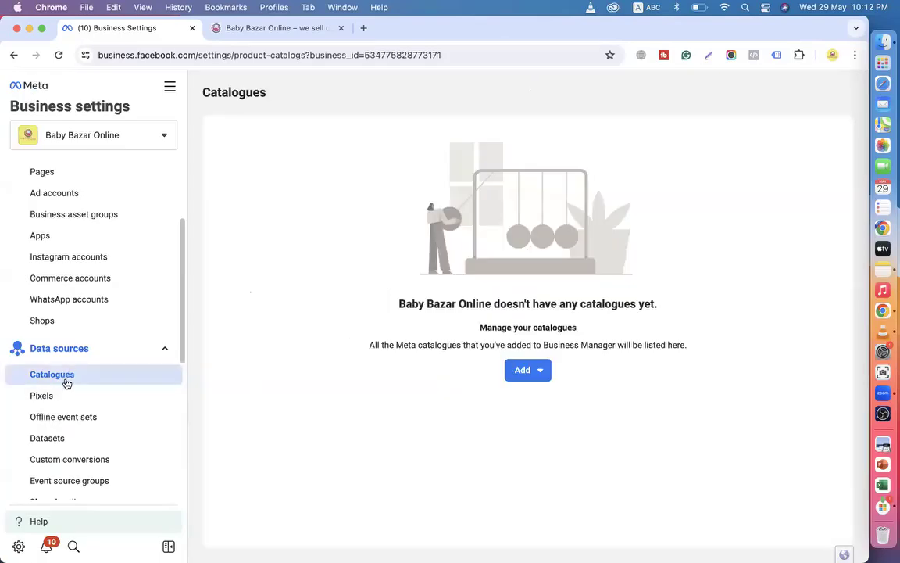
From the empty Catalogues page, choose Add > Create a new catalogue.
click(50, 195)
click(61, 353)
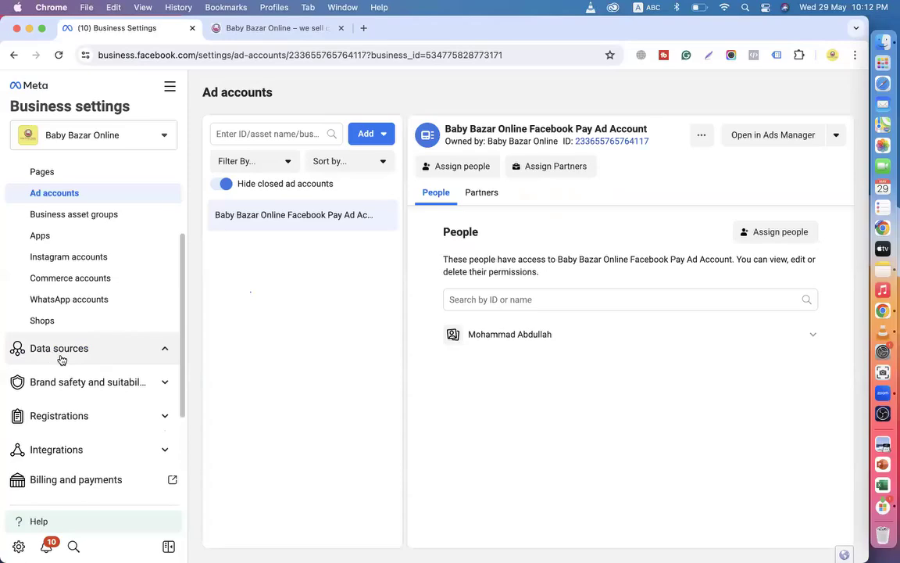
click(59, 354)
click(58, 378)
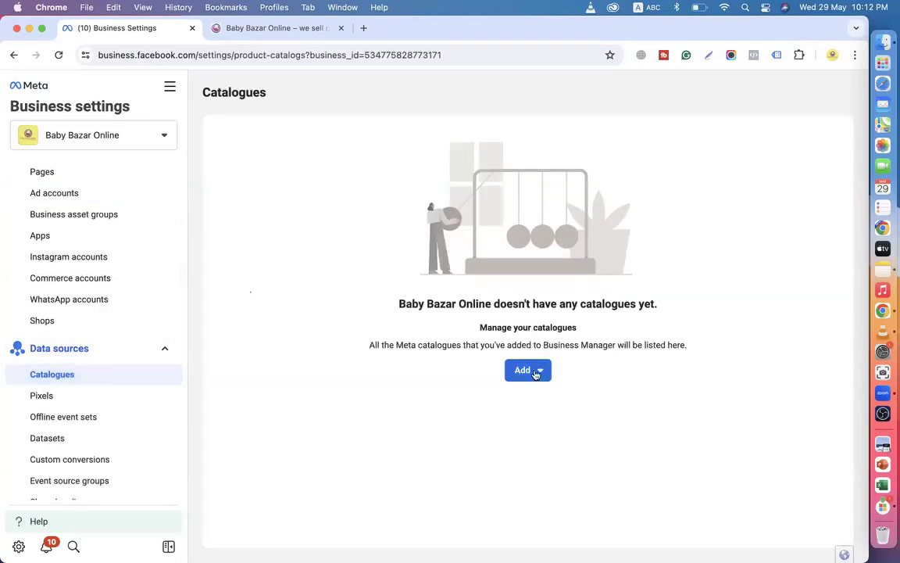
click(532, 372)
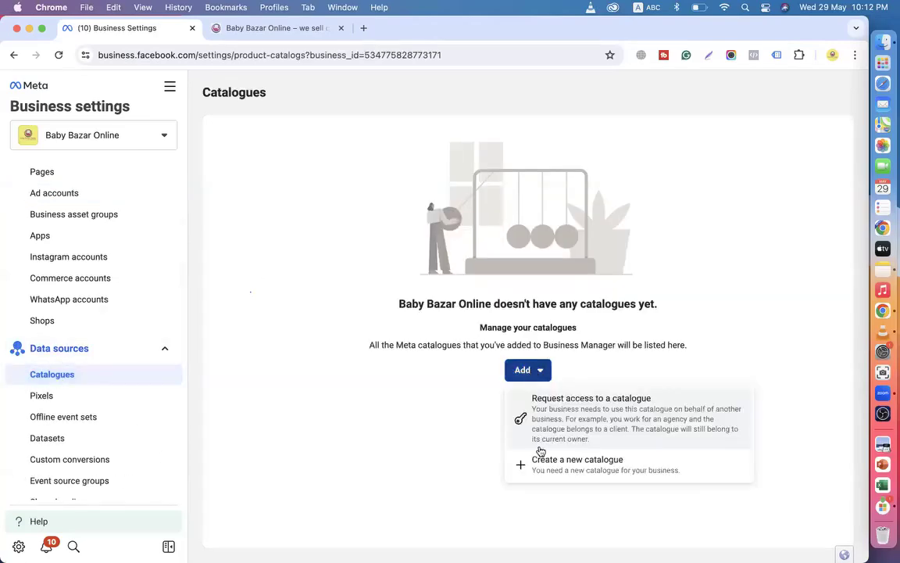
click(554, 476)
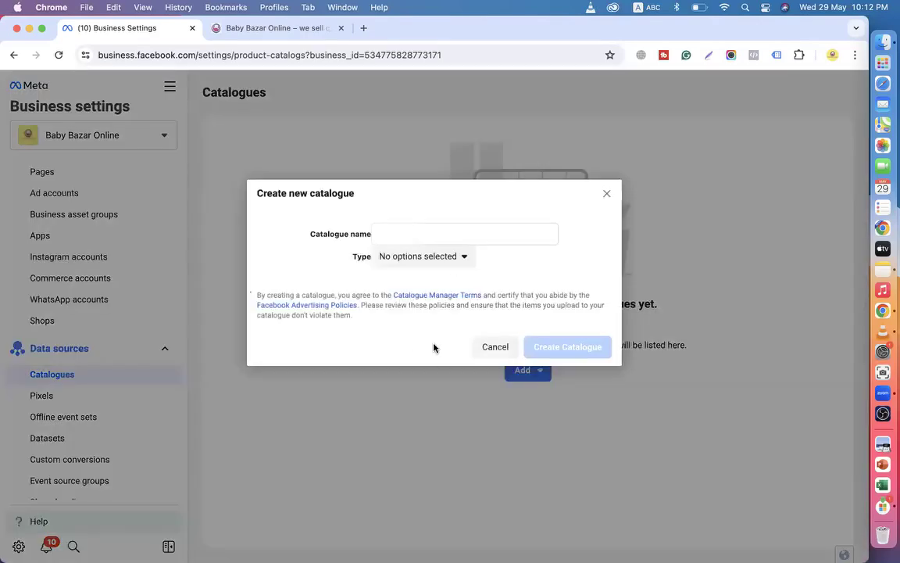
Name the new catalogue 'Baby Bazar Online' and create it.
click(401, 233)
text(Baby Bazar Online)
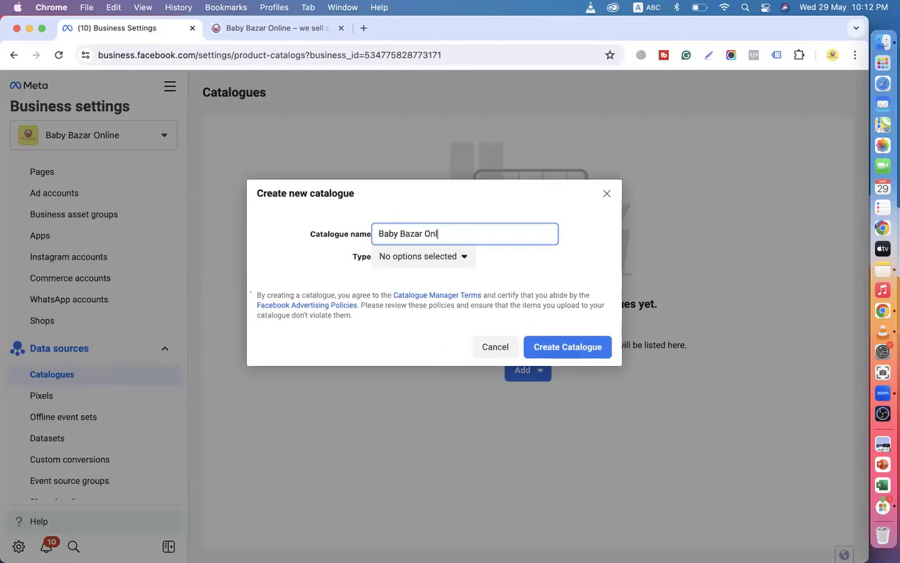
click(285, 29)
click(110, 29)
click(562, 354)
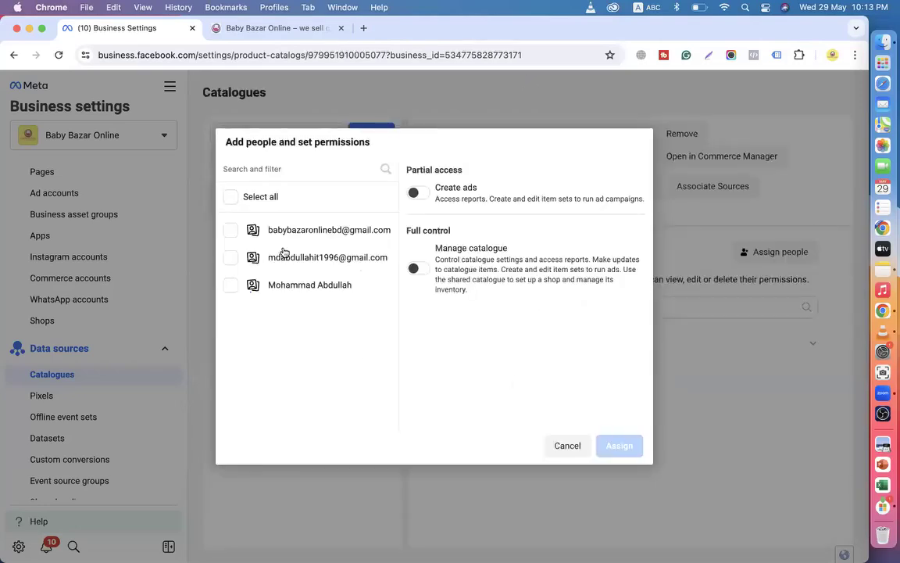
Select all three people, grant them Manage catalogue full control, and assign them.
click(230, 198)
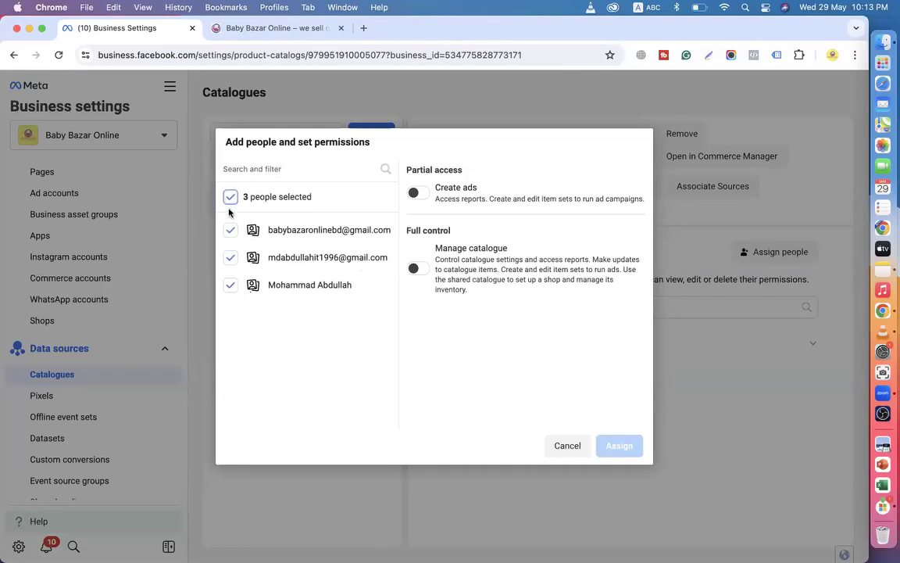
click(416, 268)
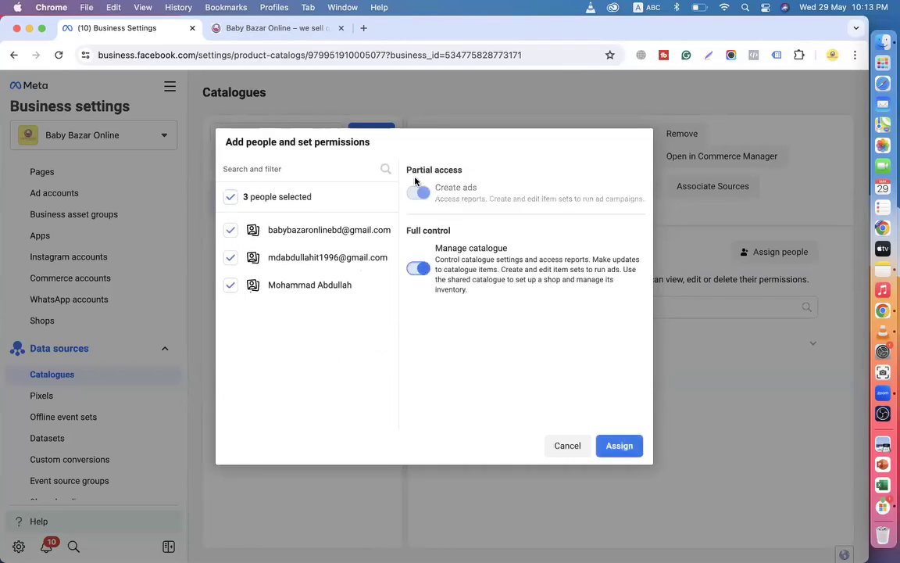
click(619, 446)
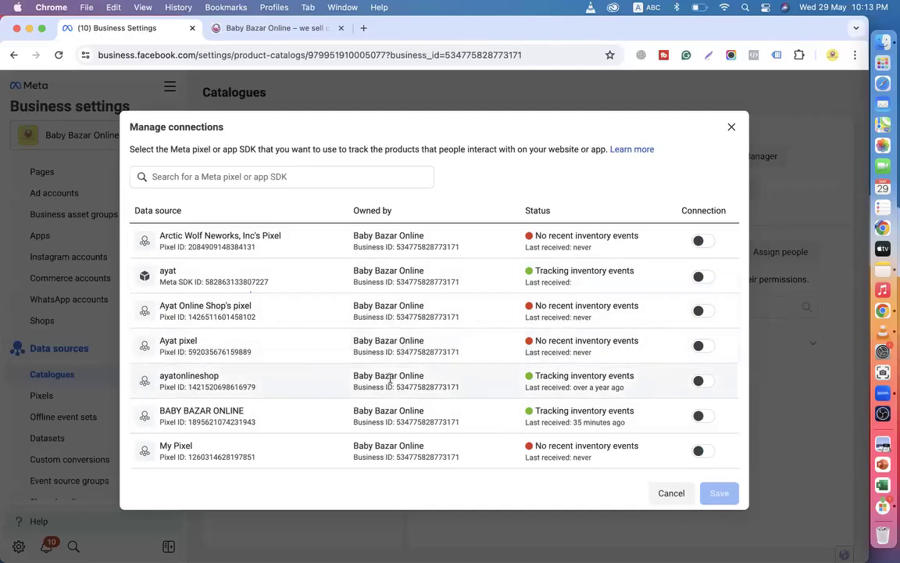
Switch on the BABY BAZAR ONLINE pixel's connection to the catalogue and save it.
scroll(302, 380, down, 3)
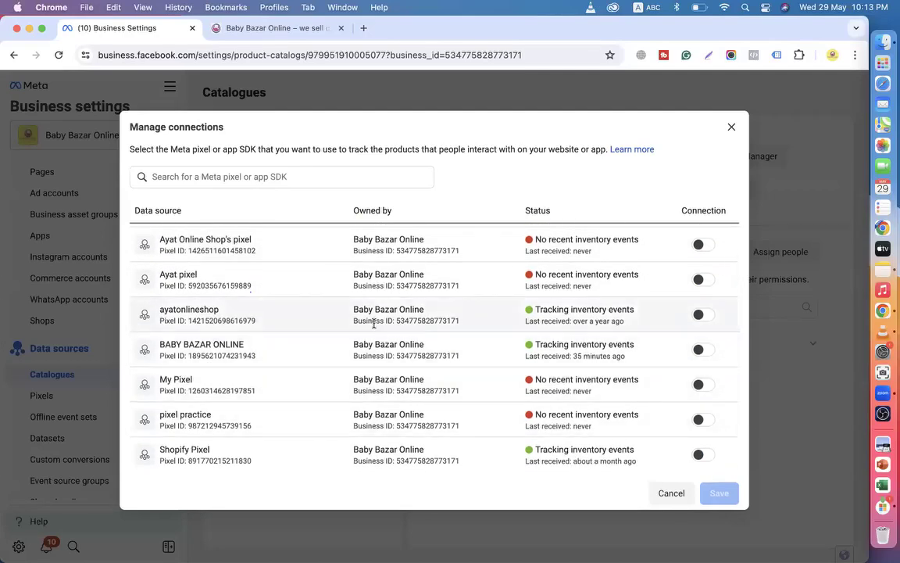
scroll(382, 327, up, 3)
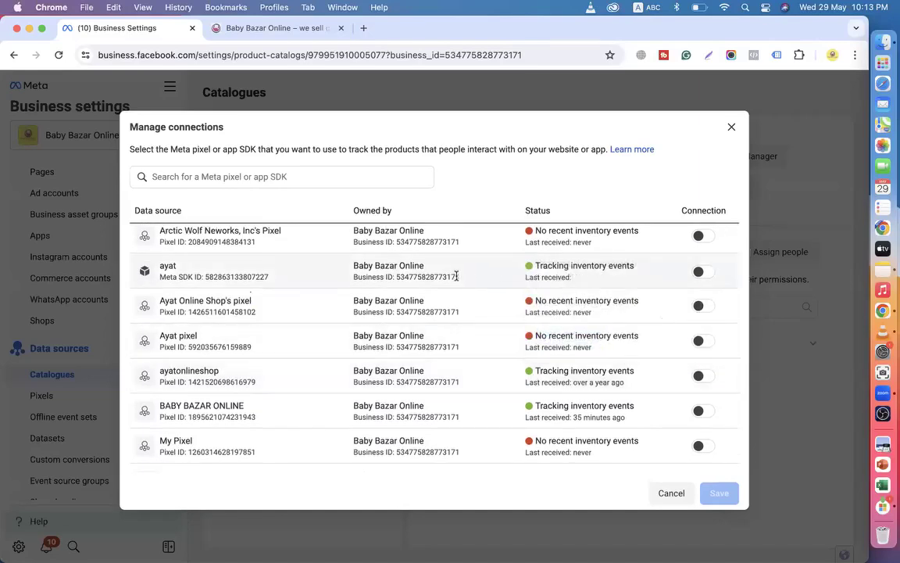
scroll(457, 276, down, 3)
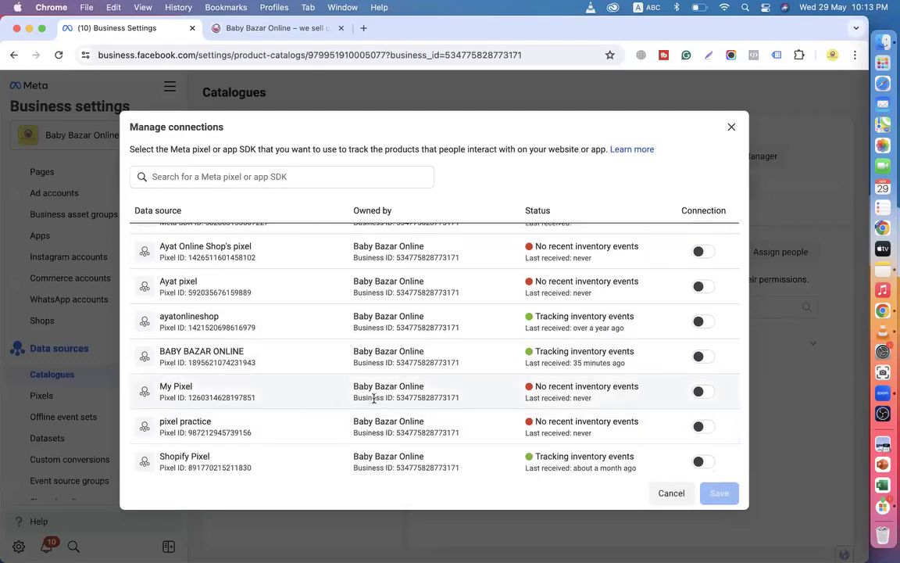
scroll(379, 399, up, 3)
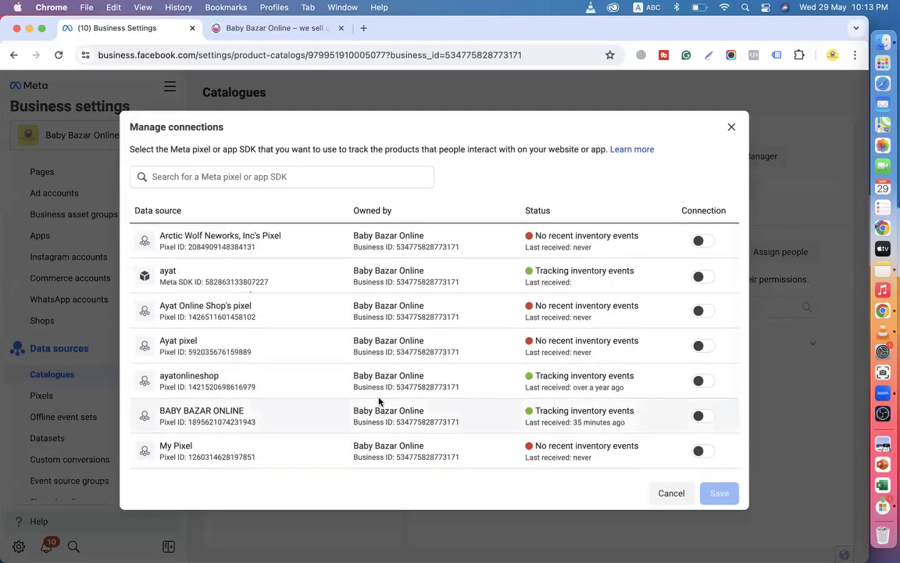
scroll(379, 401, down, 2)
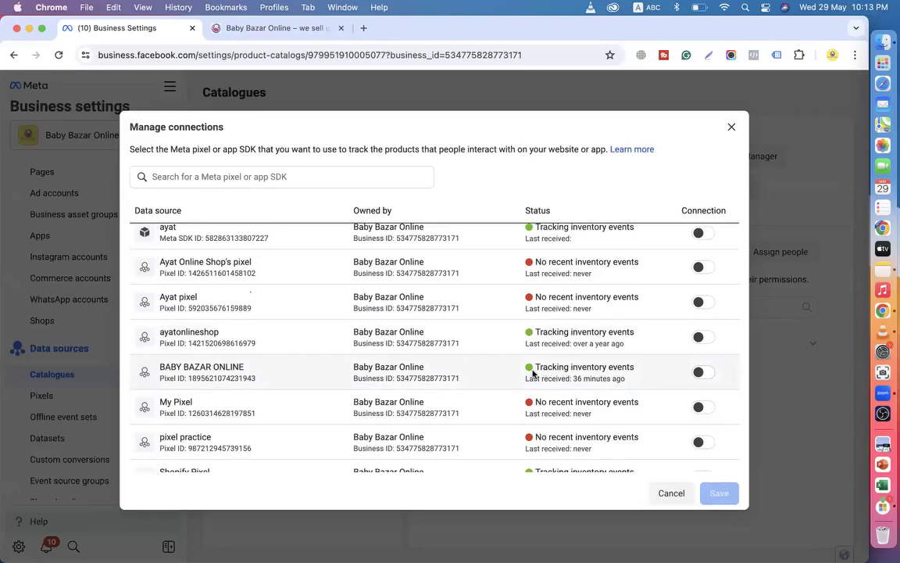
mouse_move(541, 370)
click(703, 373)
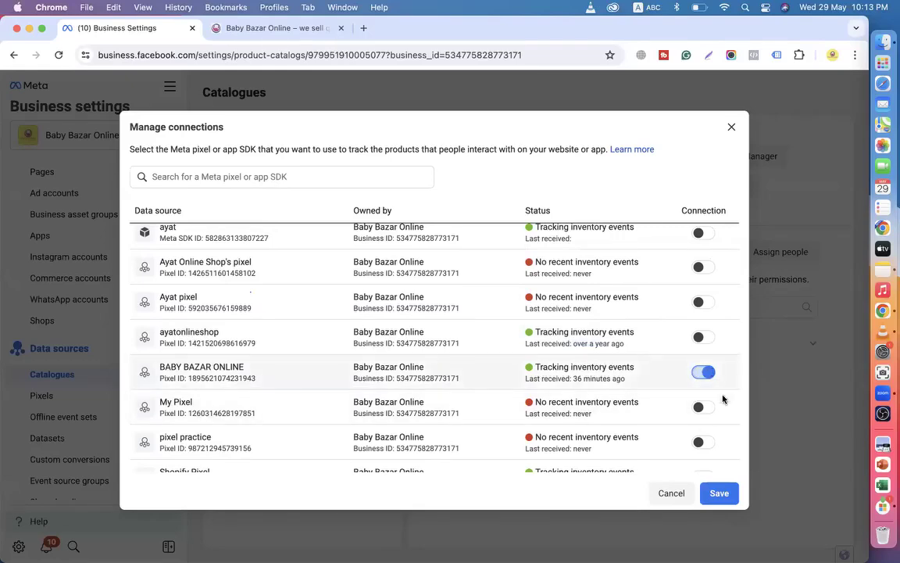
click(719, 493)
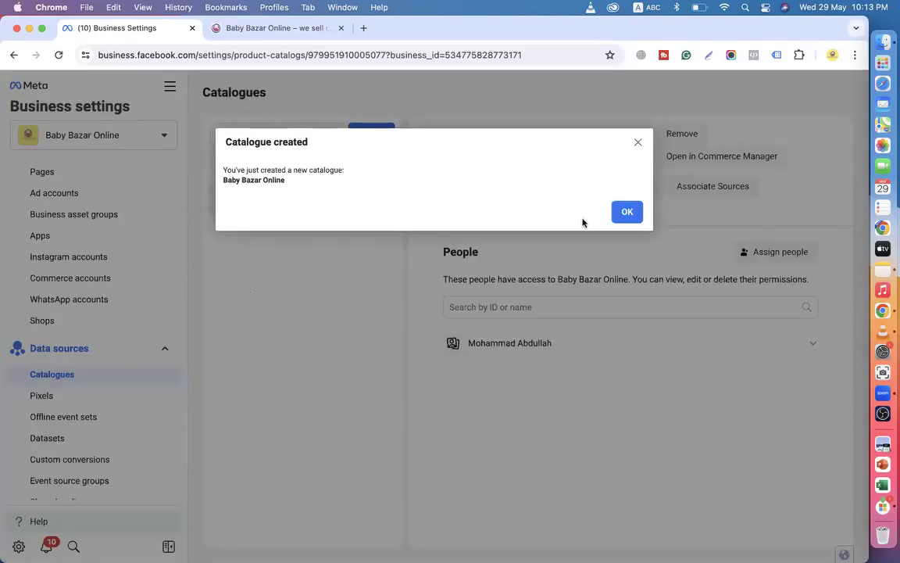
Dismiss the creation confirmation, then start and cancel removing the catalogue.
click(626, 216)
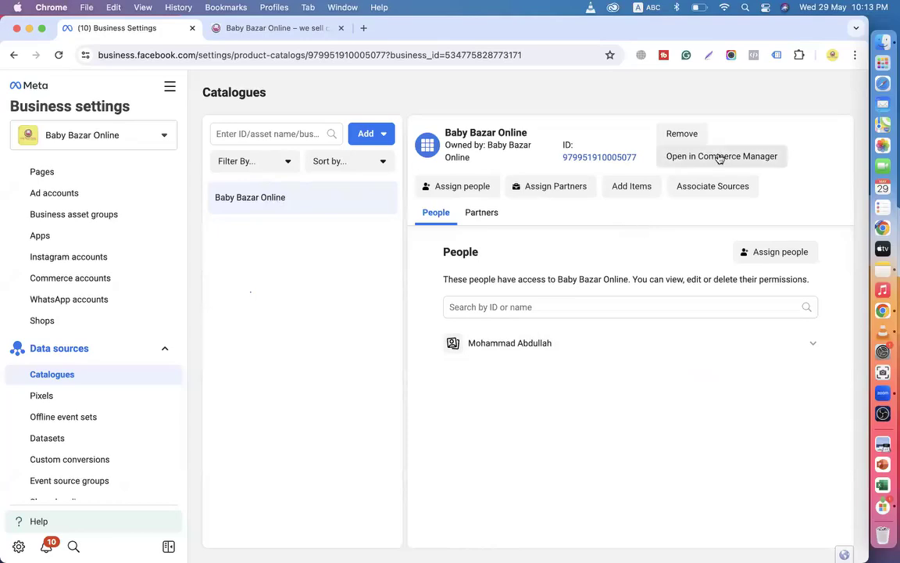
click(681, 134)
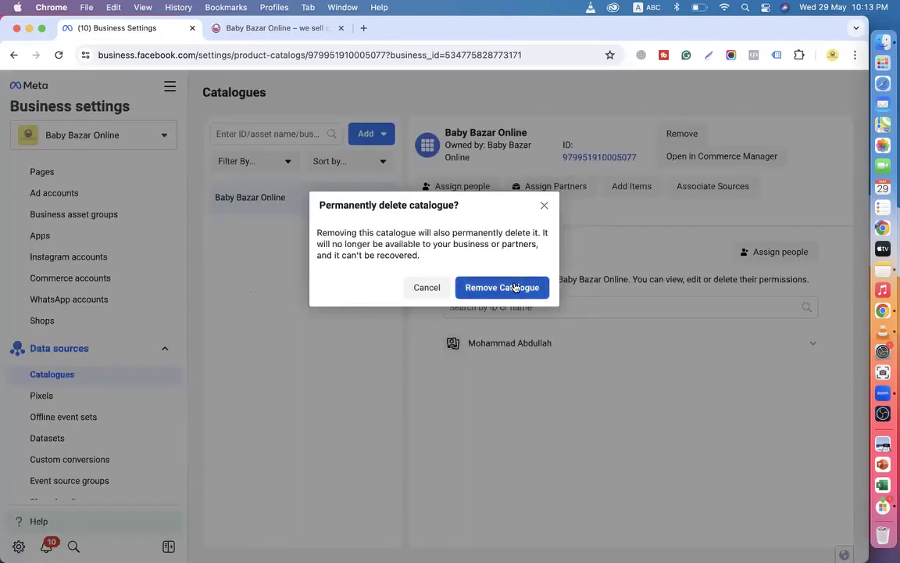
click(545, 207)
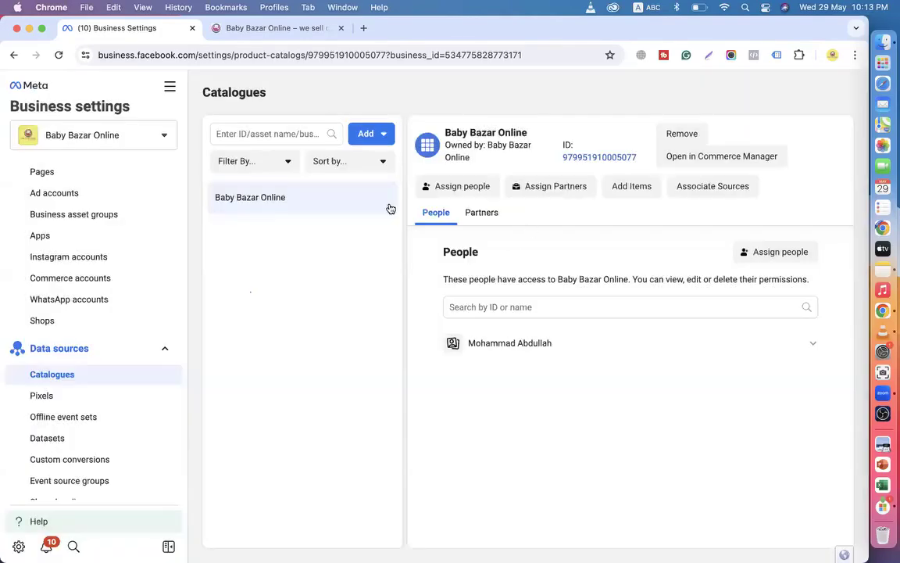
Start a new catalogue named 'dfgbhhmghfds', then close the dialog without creating it.
click(372, 139)
click(396, 231)
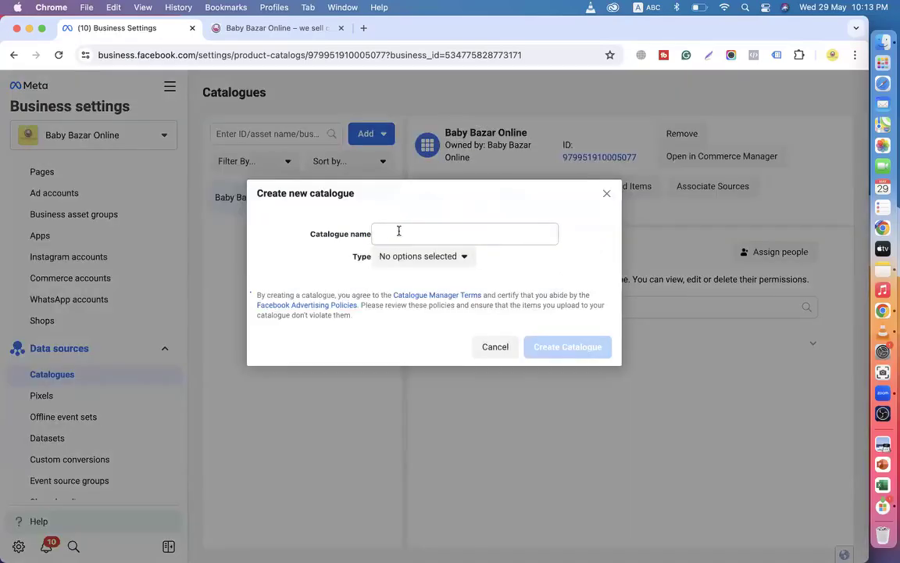
click(399, 231)
text(dfgbhhmghfds)
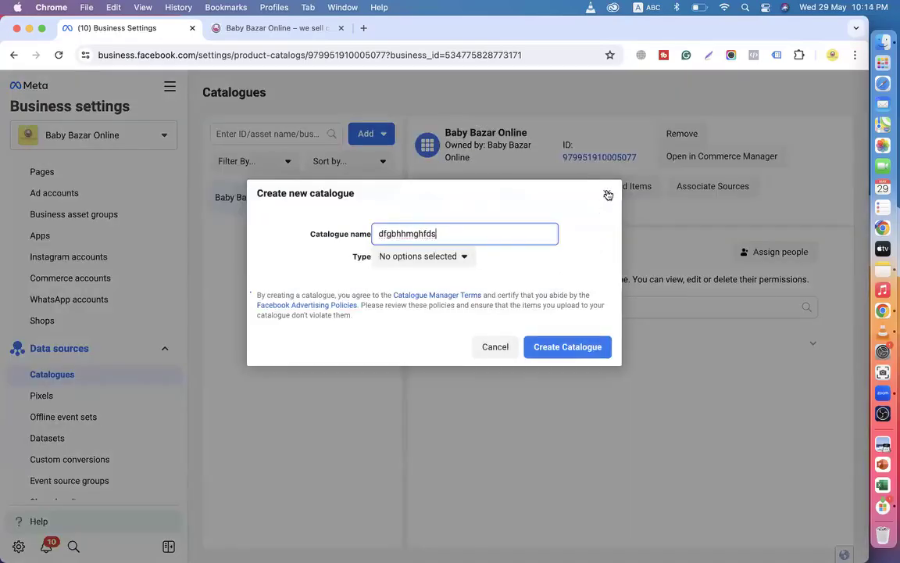
click(606, 194)
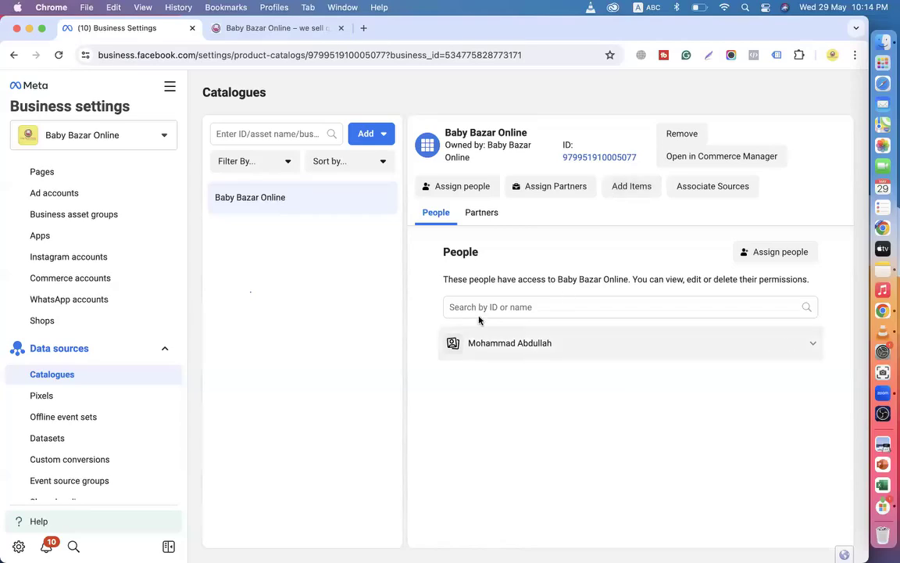
Assign the Conversions API System User to the Baby Bazar Online catalogue.
click(443, 194)
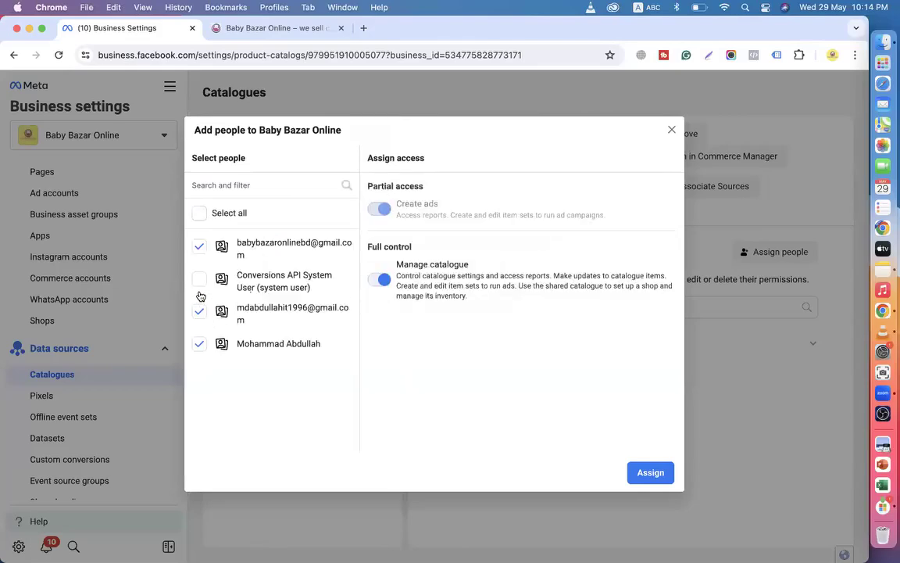
click(199, 279)
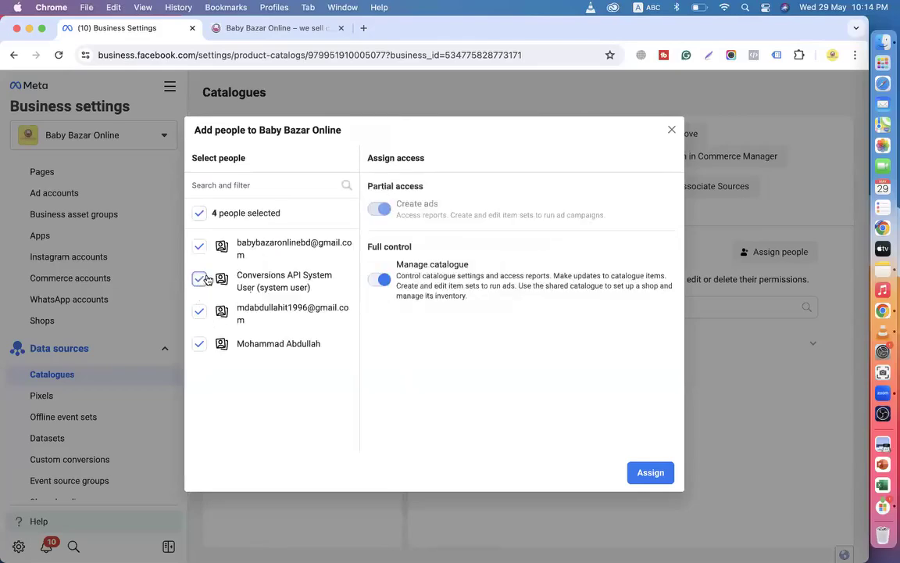
click(651, 475)
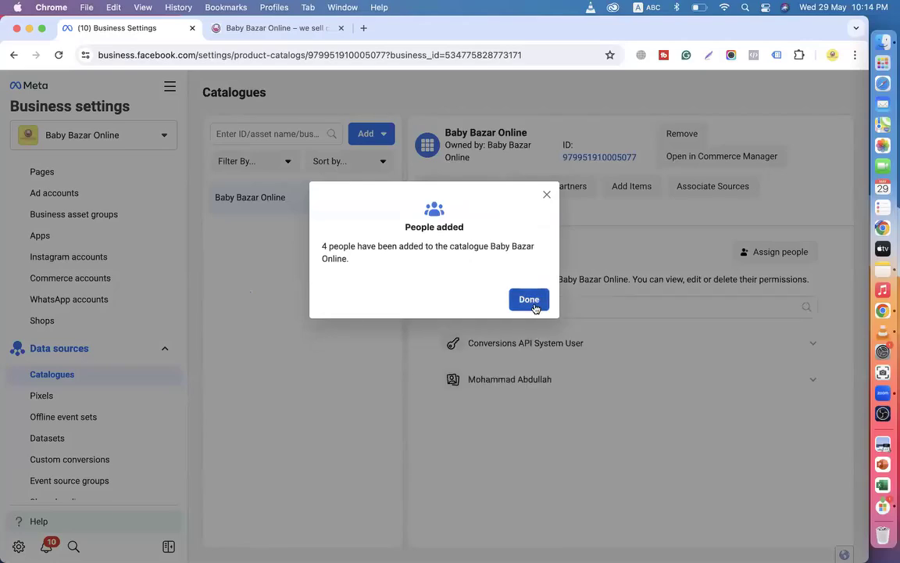
click(532, 305)
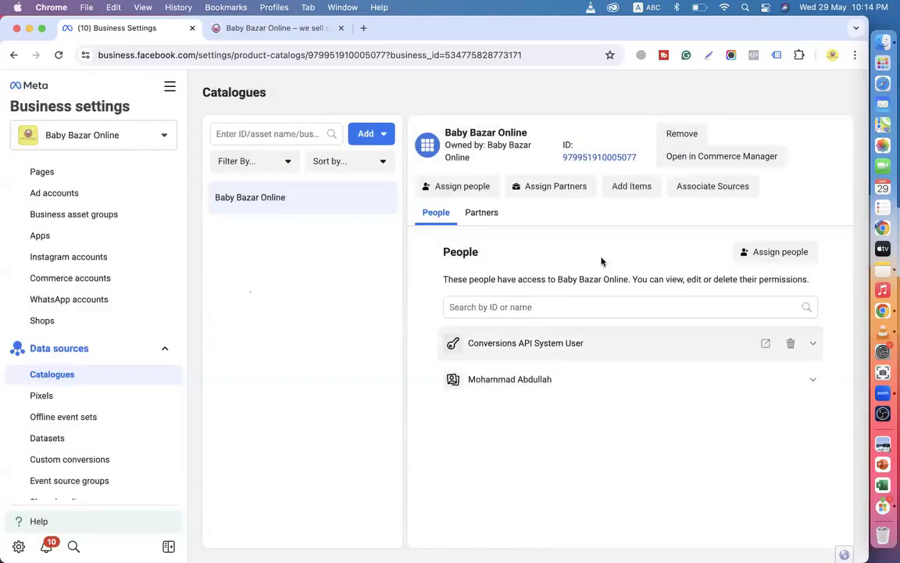
Check the catalogue's connected data sources twice, closing the list without changes.
click(684, 187)
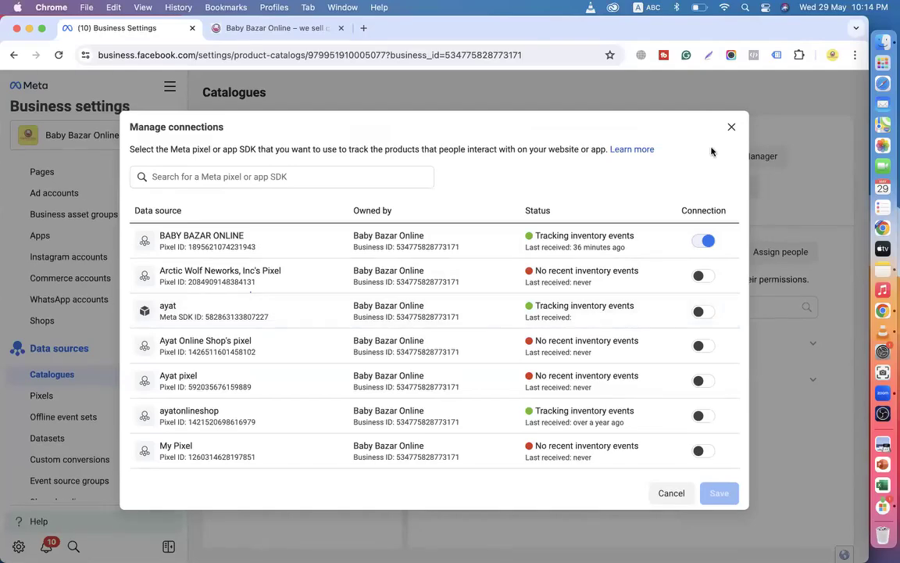
click(730, 127)
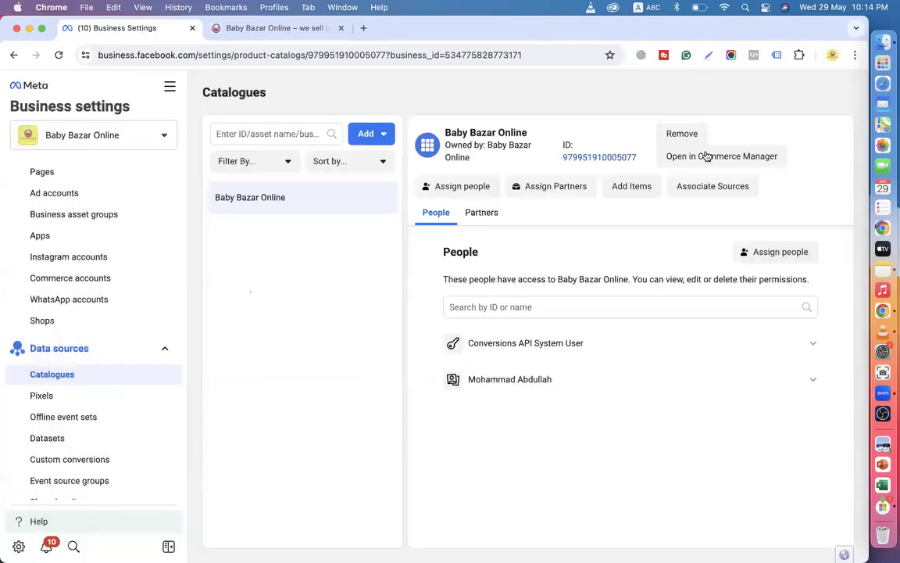
click(713, 190)
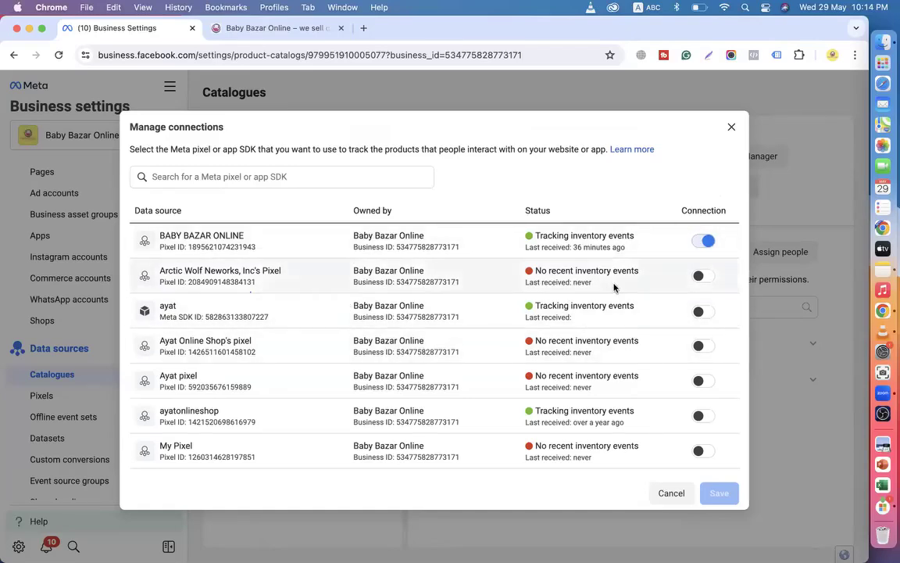
click(731, 127)
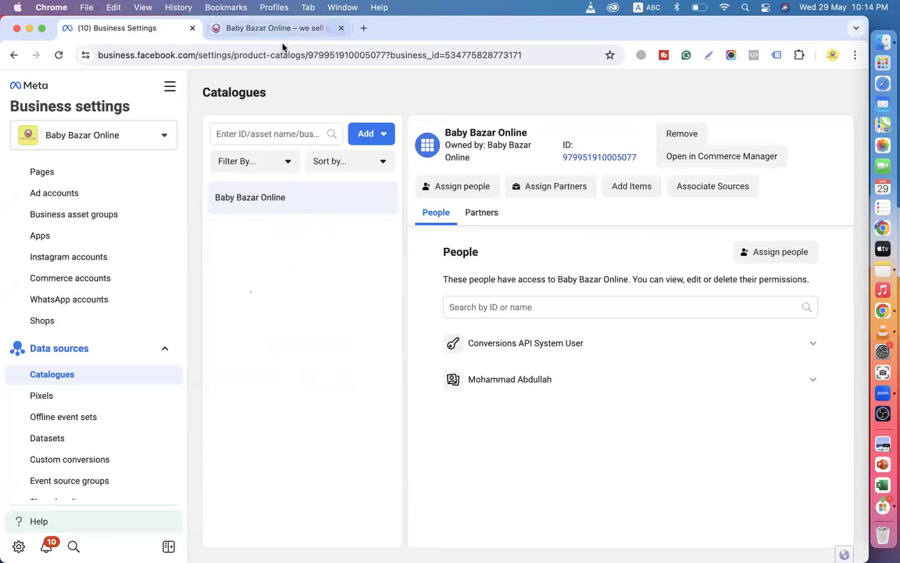
click(251, 31)
scroll(325, 401, down, 3)
scroll(325, 401, down, 5)
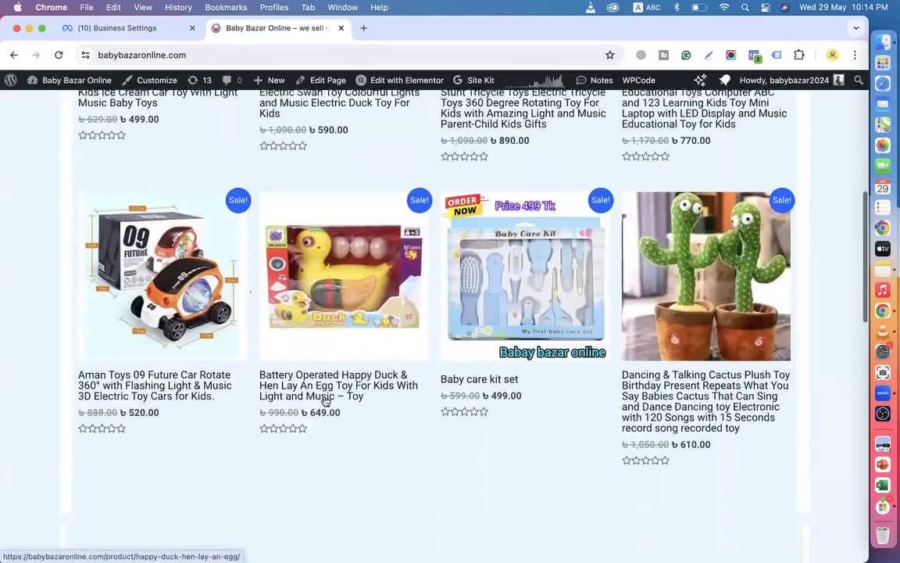
scroll(326, 400, up, 6)
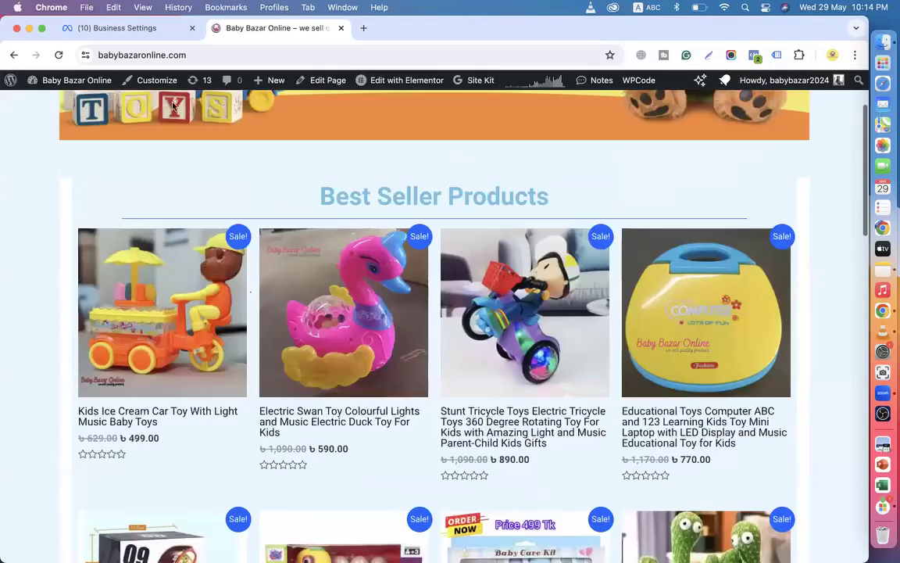
click(148, 29)
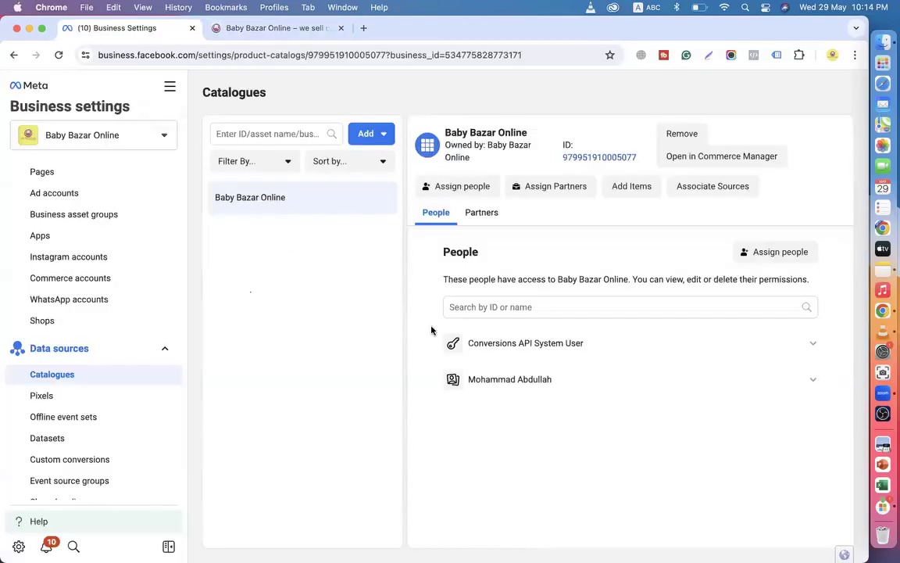
click(297, 30)
scroll(342, 356, down, 5)
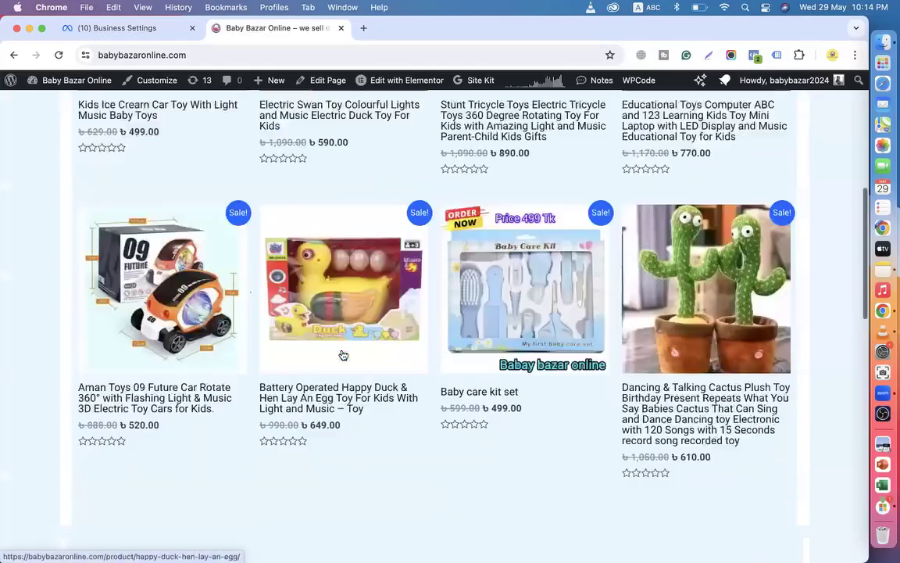
scroll(342, 355, down, 5)
click(129, 29)
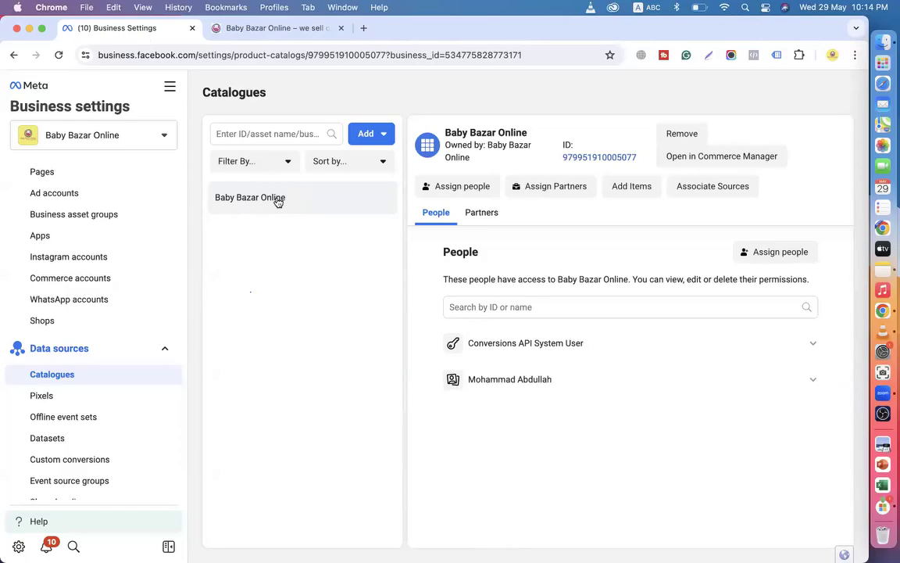
click(266, 29)
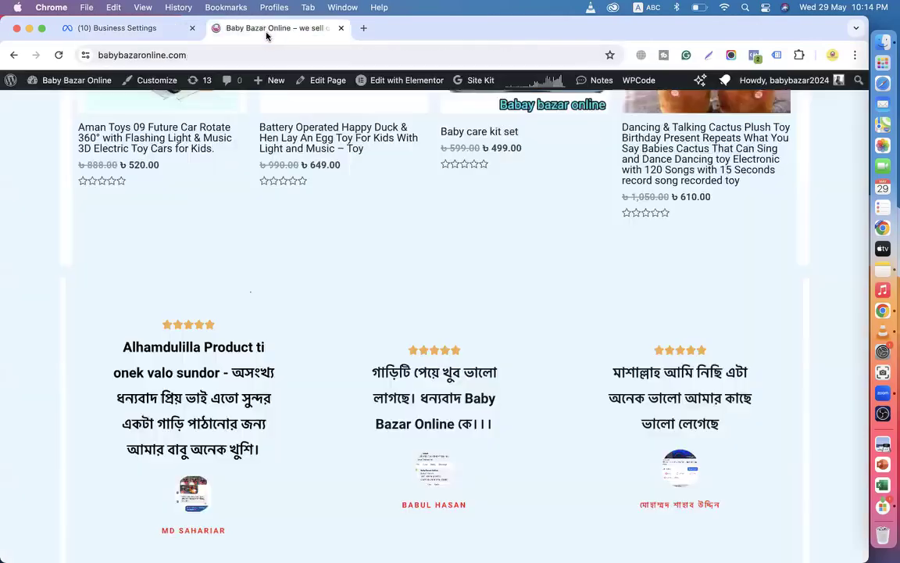
scroll(369, 263, down, 6)
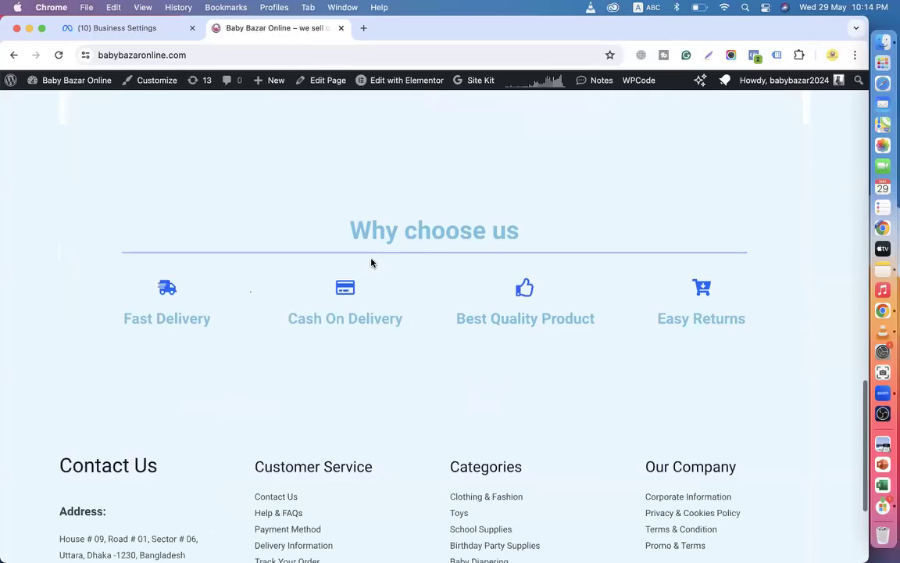
click(126, 31)
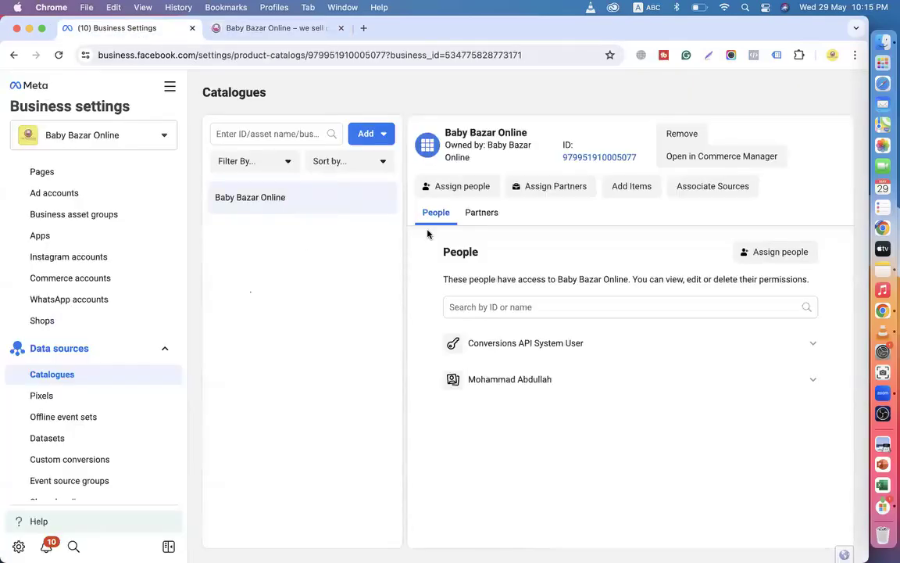
Open Commerce Manager's Add items page for the Baby Bazar Online catalogue.
click(629, 196)
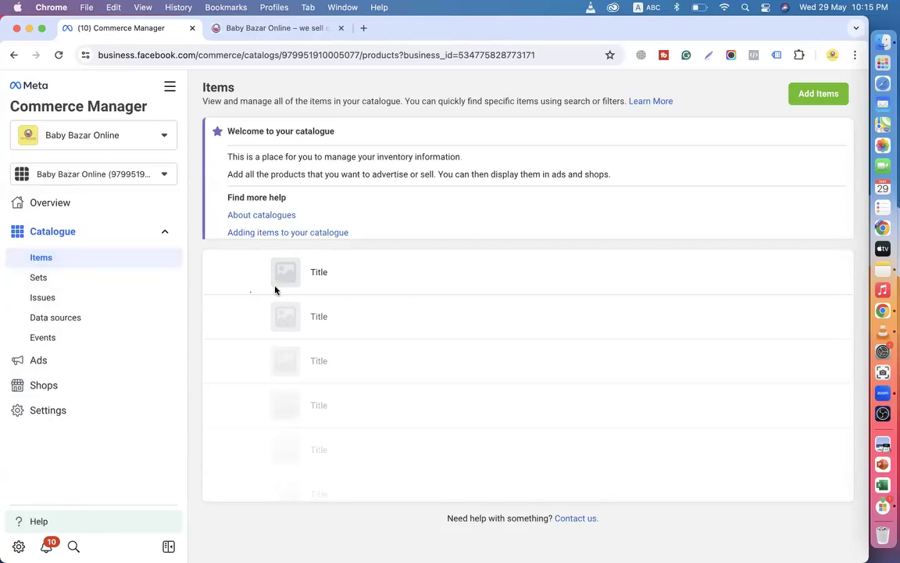
click(283, 28)
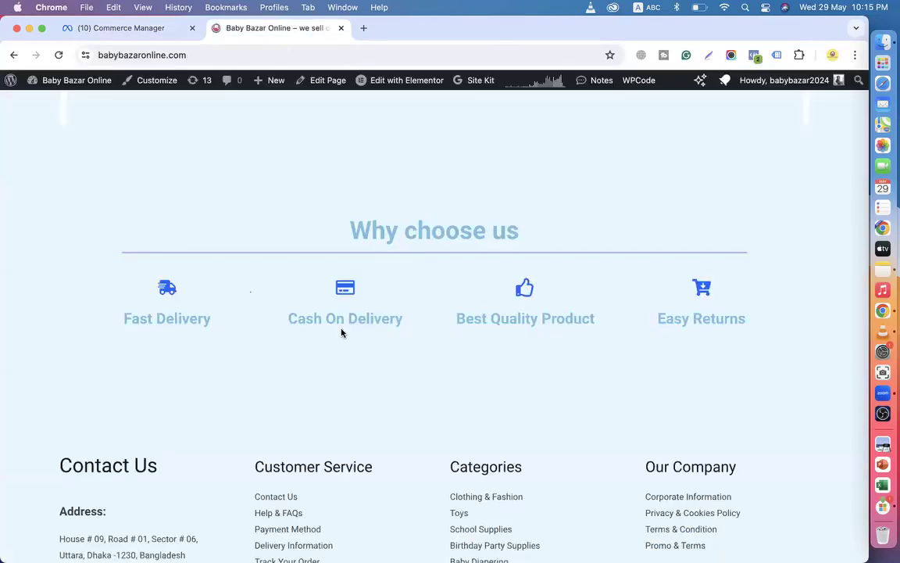
click(133, 31)
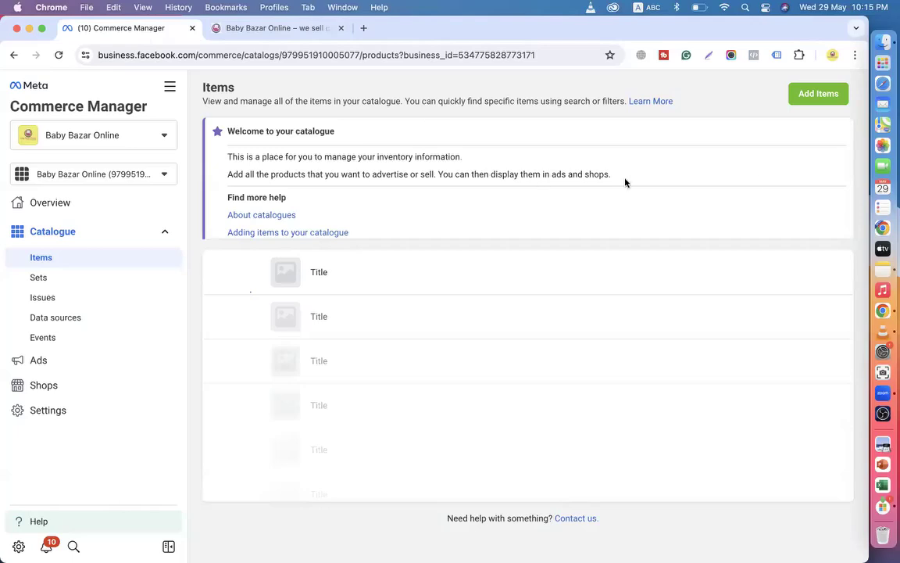
click(823, 96)
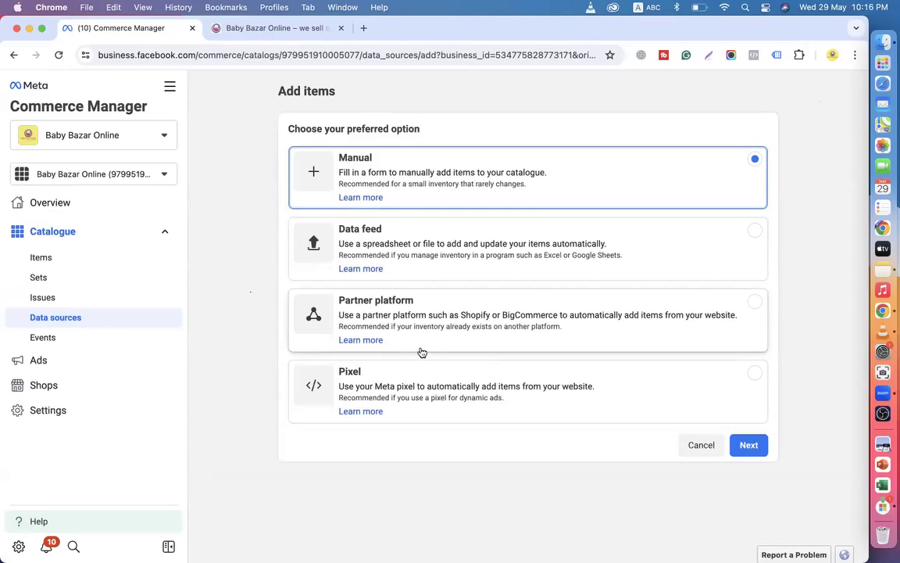
Choose Partner platform as the item source and continue to the list of partner platforms.
click(444, 314)
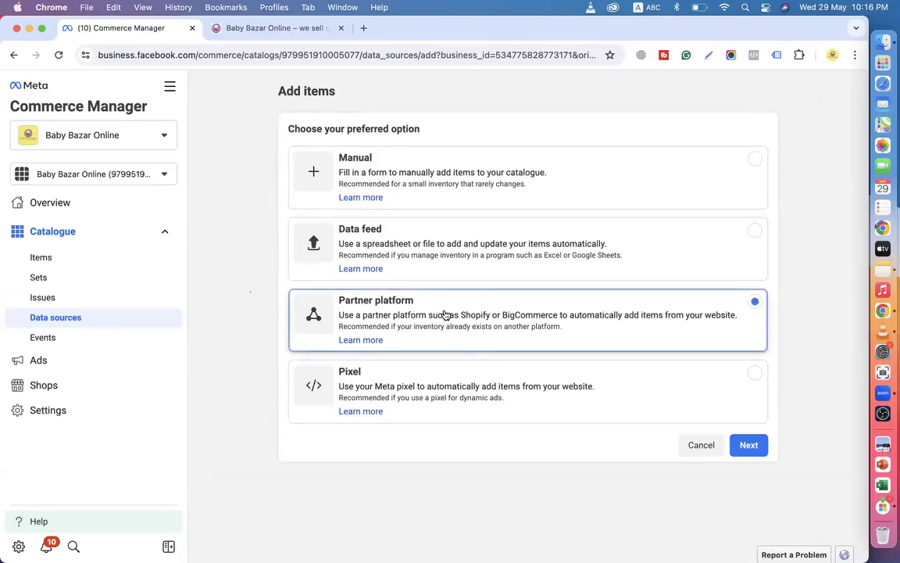
click(758, 452)
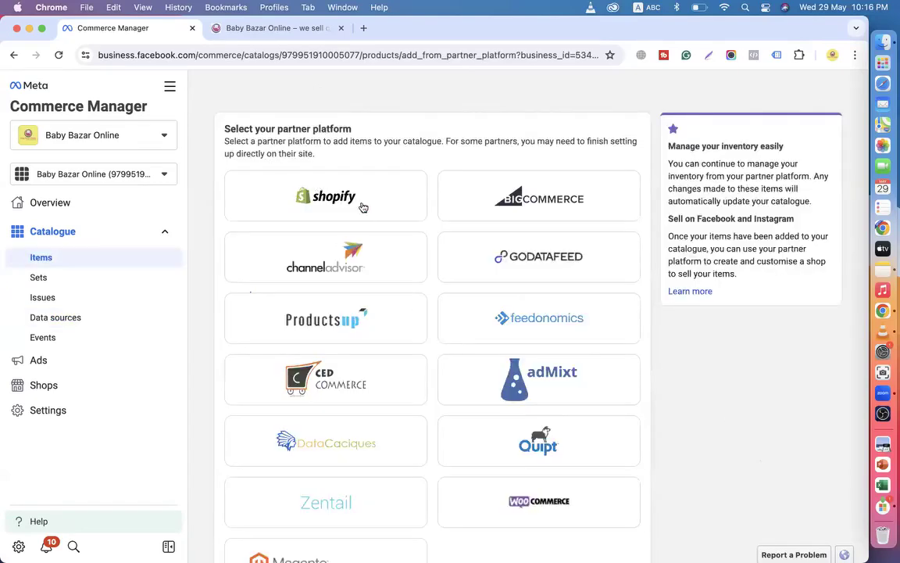
scroll(598, 331, down, 3)
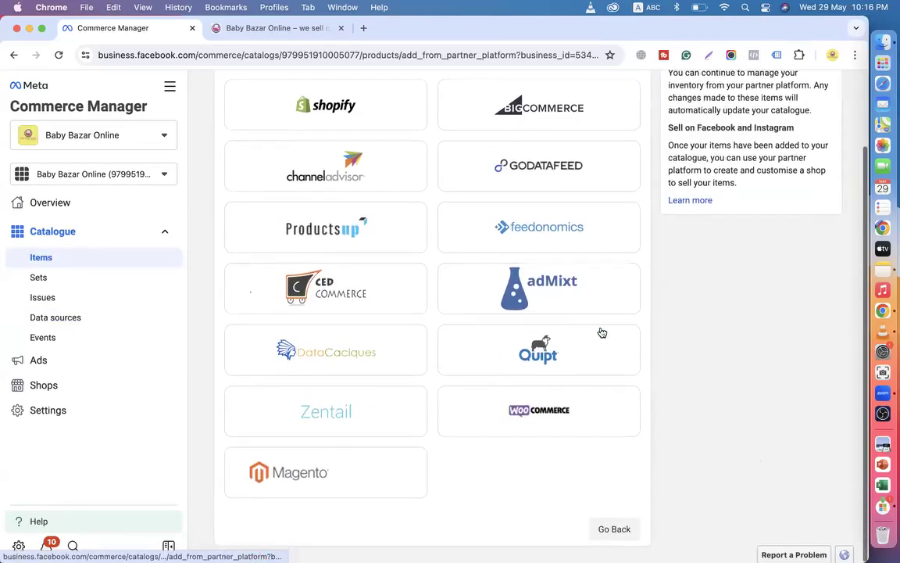
scroll(425, 304, up, 3)
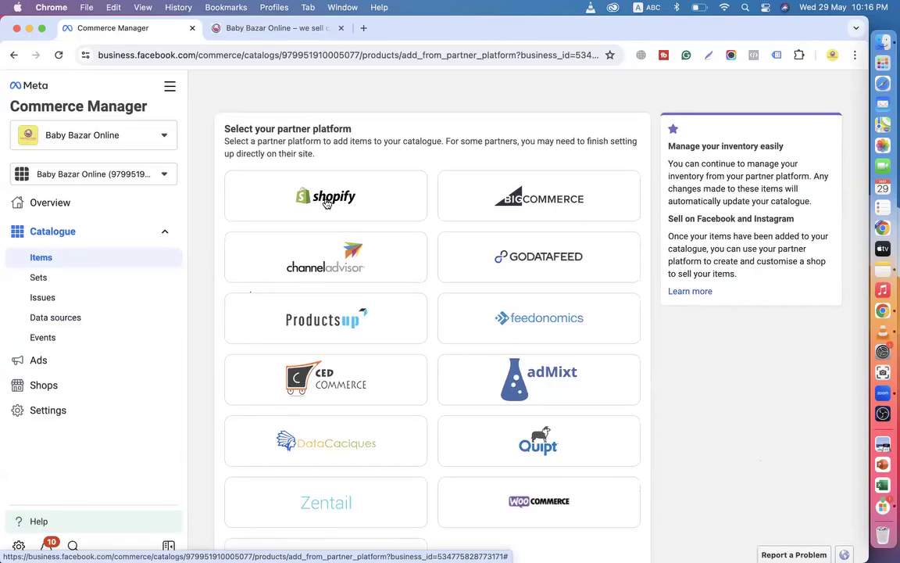
scroll(327, 203, down, 3)
scroll(327, 205, up, 3)
In a new tab, search Google for 'tgcomfort', then refine the query to 'tgcomfortshop'.
click(364, 29)
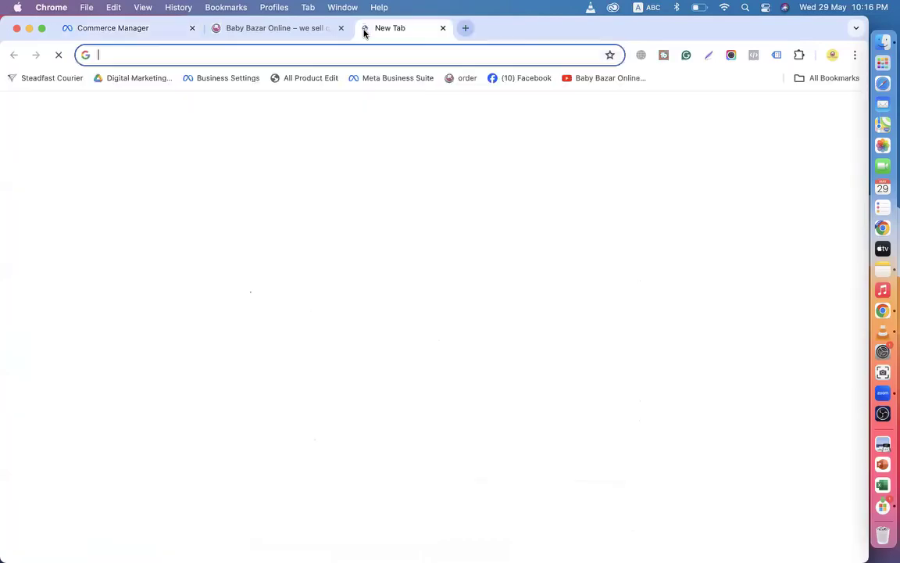
text(tg)
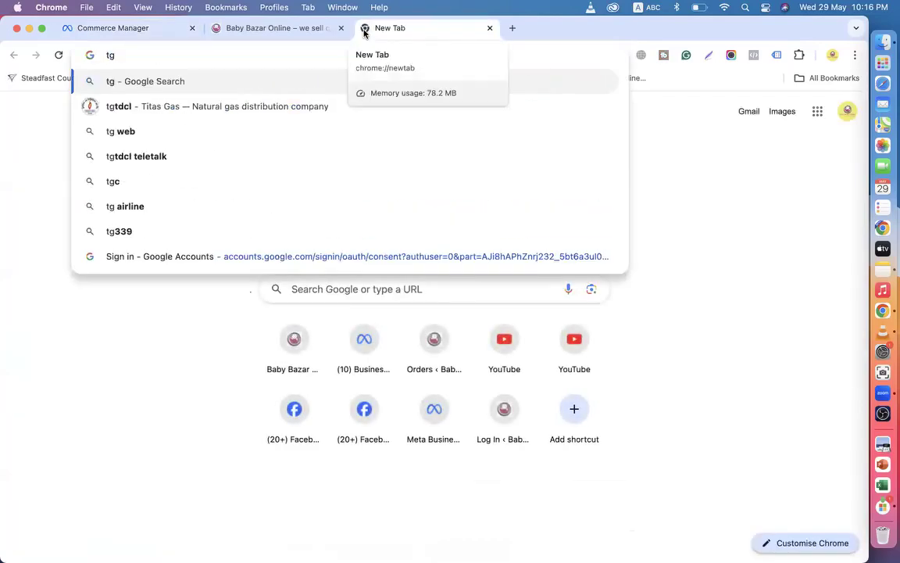
text(comfort)
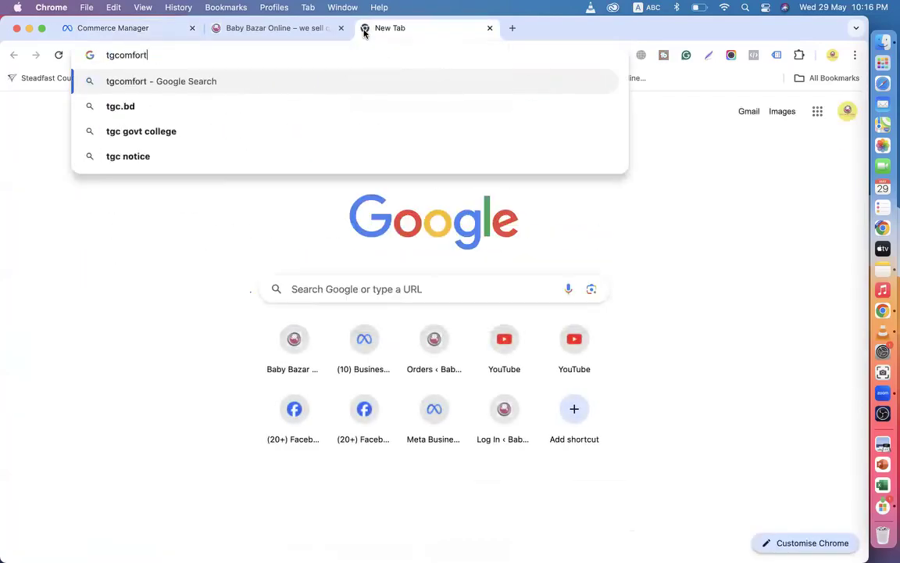
key(Return)
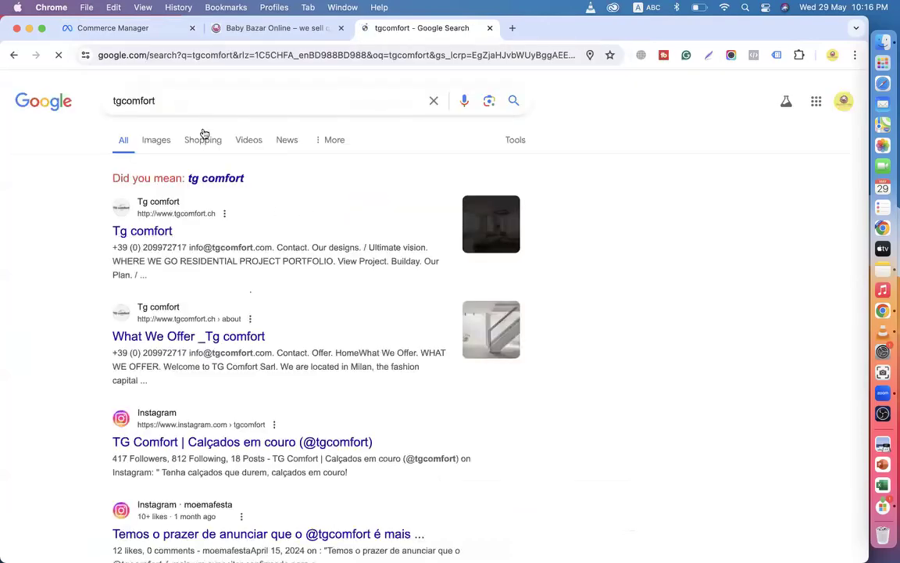
click(178, 100)
text(shop)
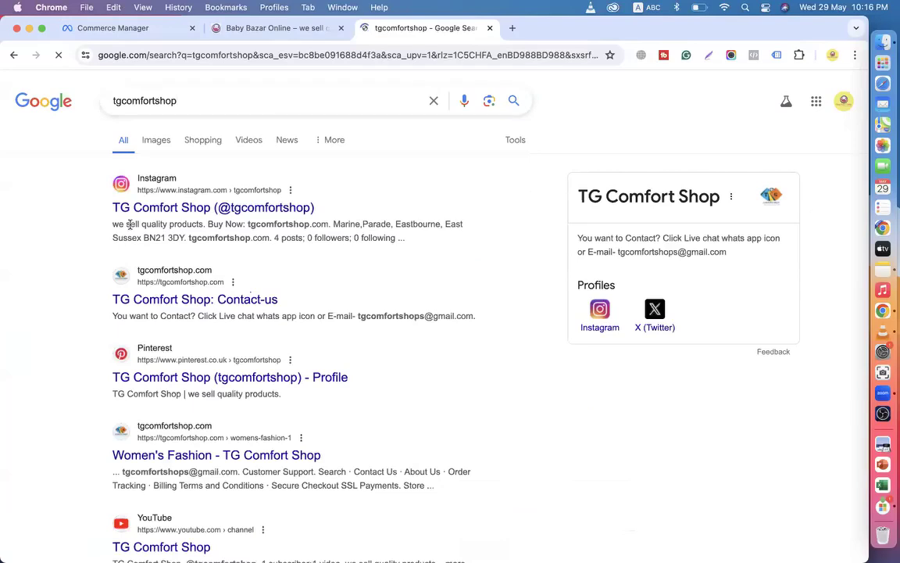
Open TG Comfort Shop's Contact-us page from the search results and scroll through it.
click(193, 299)
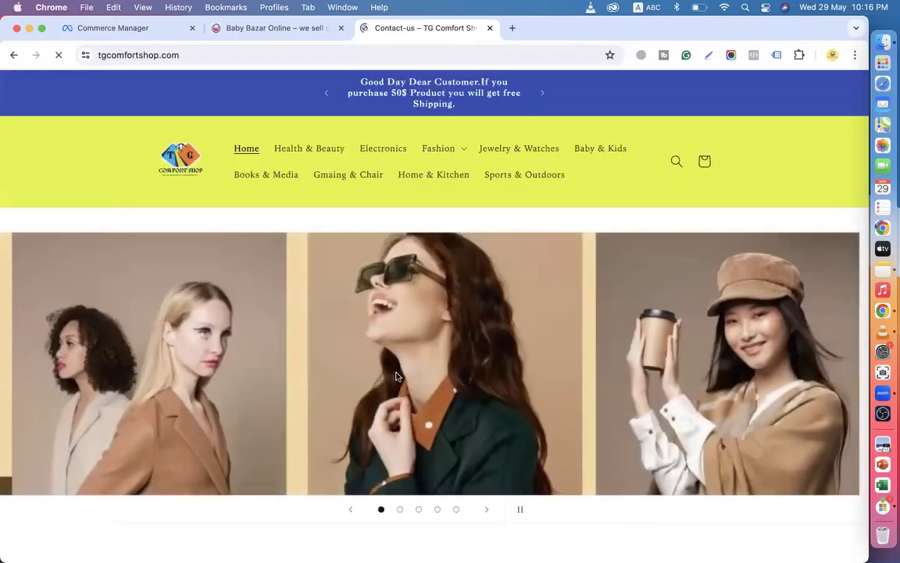
scroll(397, 376, down, 15)
scroll(396, 377, down, 10)
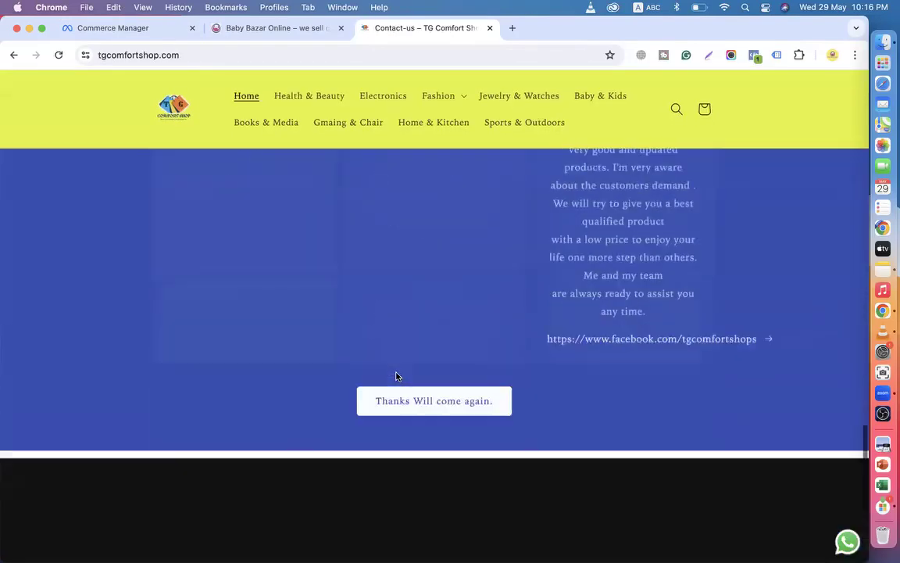
scroll(396, 376, up, 15)
scroll(397, 377, up, 10)
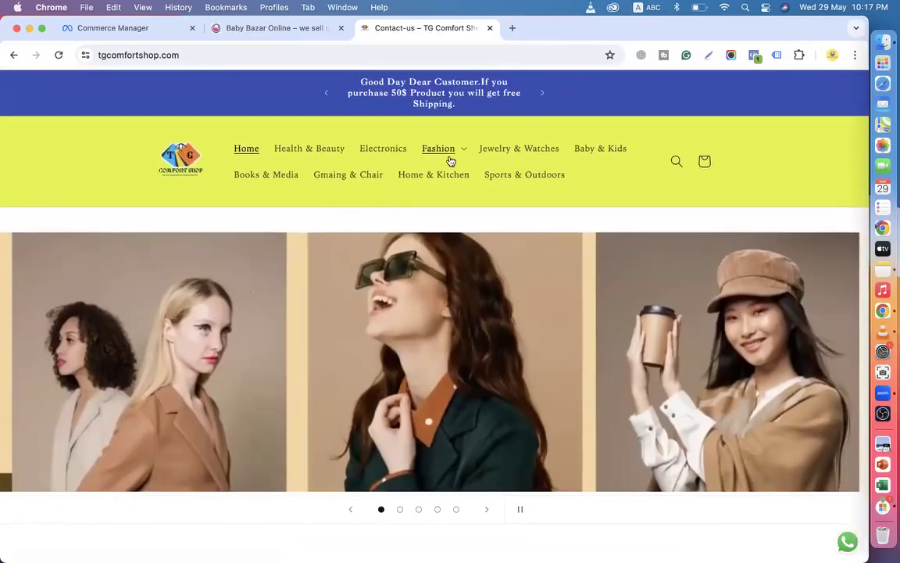
Browse Home & Kitchen to the 4 Pack Magnetic Spice Rack product, then return to Commerce Manager.
click(433, 176)
scroll(461, 313, down, 2)
scroll(446, 356, down, 4)
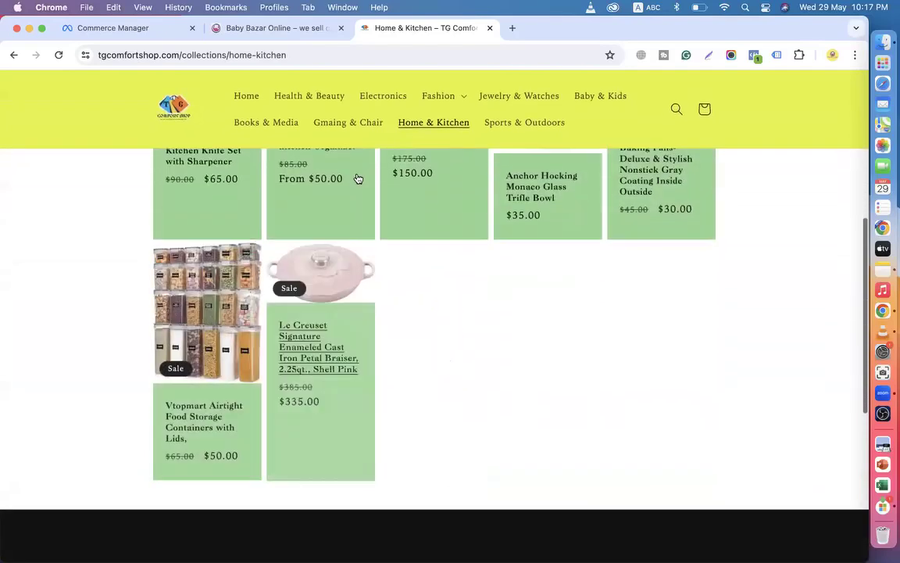
click(316, 195)
scroll(521, 289, down, 10)
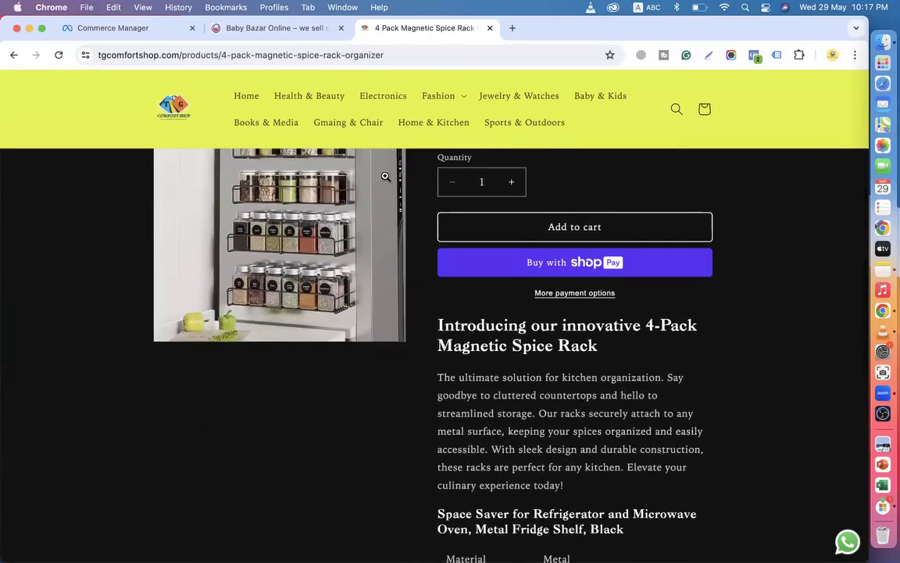
click(129, 30)
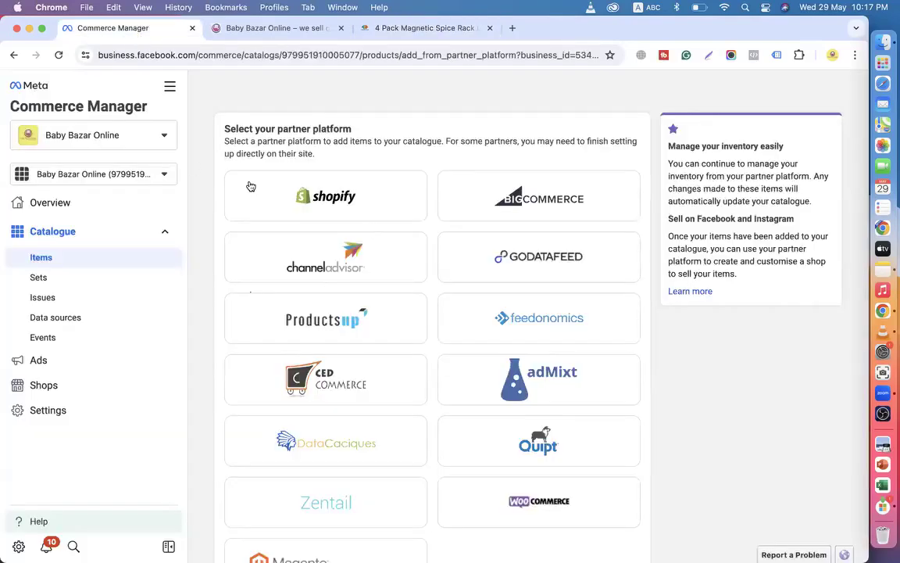
Scroll the partner platform list, then go back to the Add items options page.
scroll(382, 233, down, 2)
scroll(383, 233, up, 2)
scroll(426, 379, down, 2)
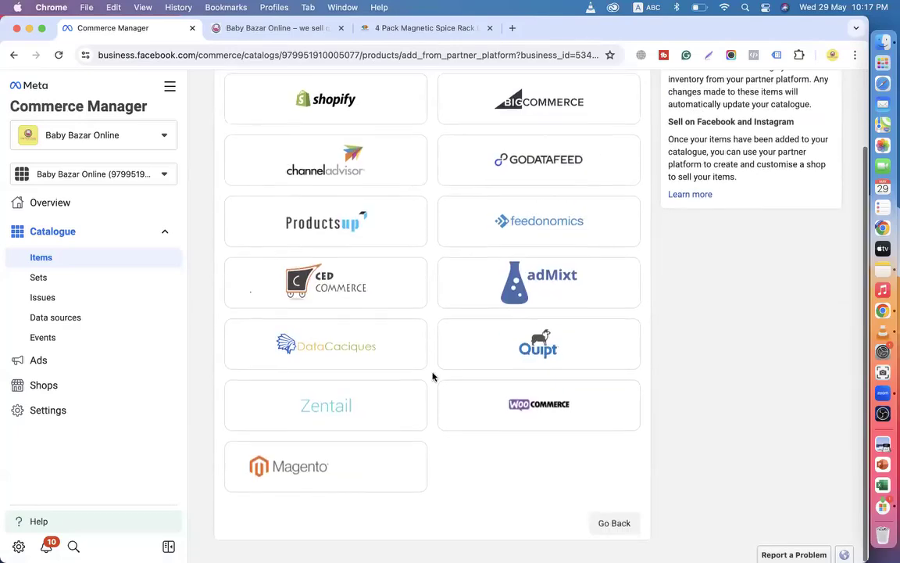
scroll(394, 302, up, 2)
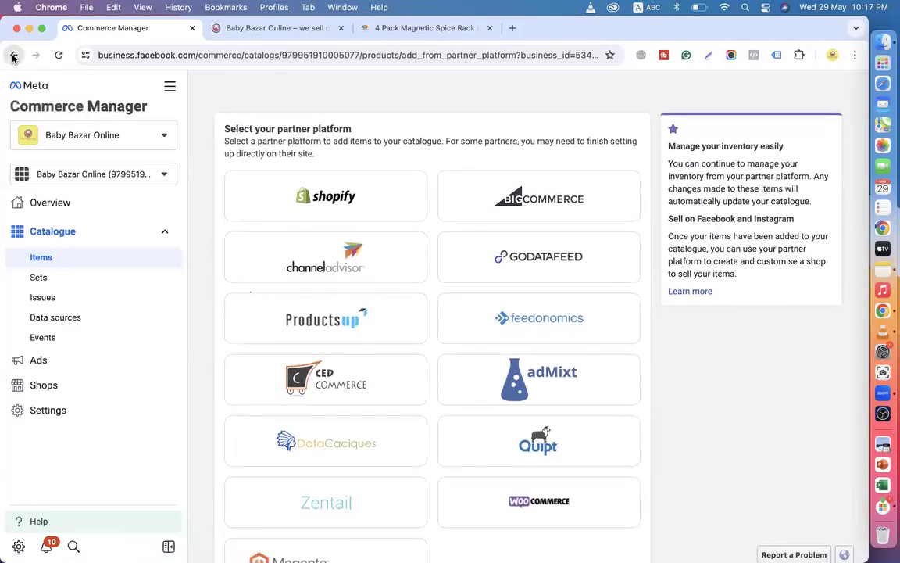
click(14, 55)
Browse the Baby Bazar Online homepage from banner to footer, then return to the spice rack page.
click(278, 28)
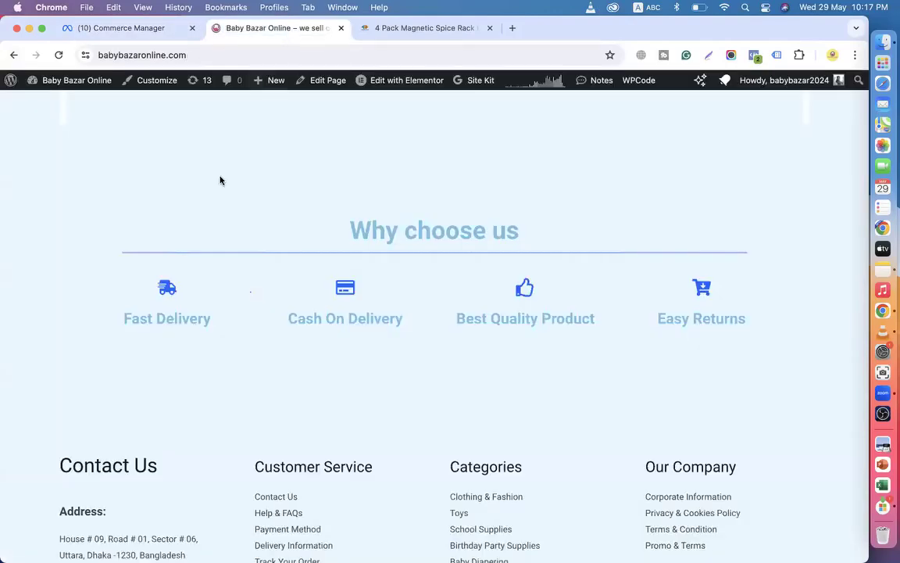
scroll(298, 340, down, 5)
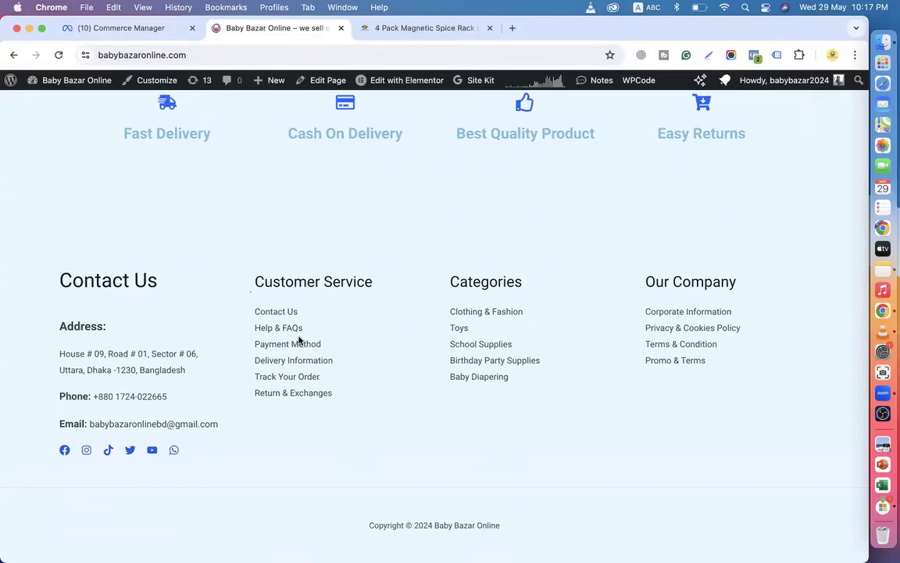
scroll(299, 340, up, 10)
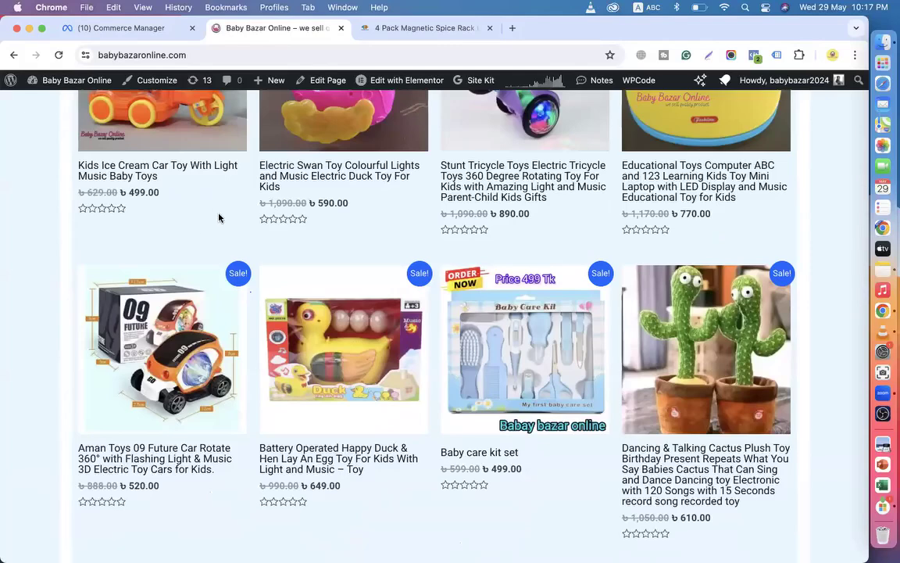
scroll(219, 218, up, 10)
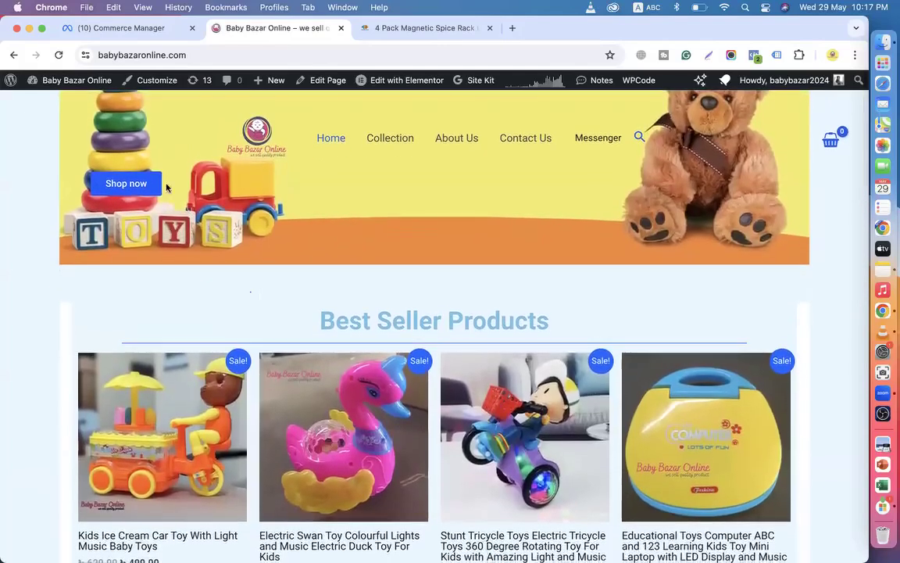
scroll(212, 277, down, 15)
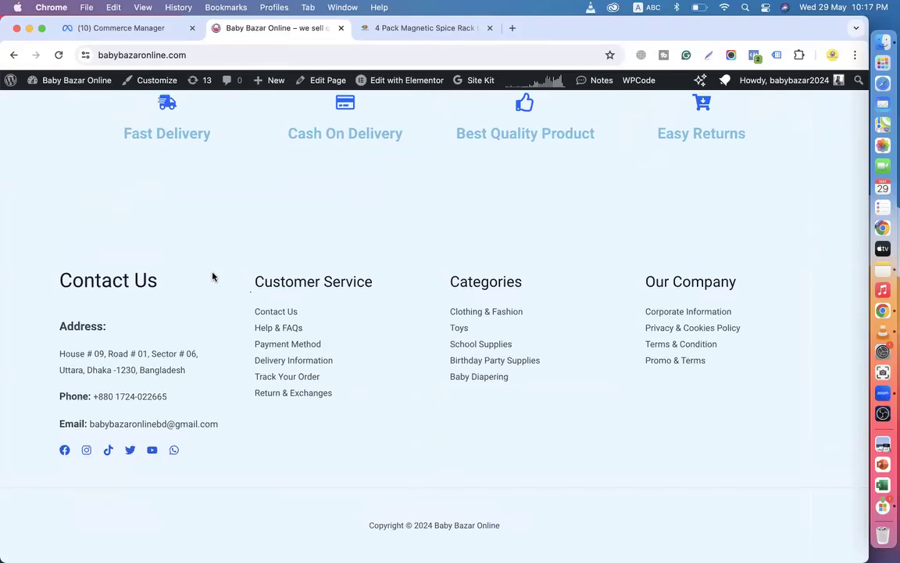
click(391, 35)
Go to TG Comfort Shop's home page through the store logo and scroll to the footer and back.
scroll(341, 312, up, 10)
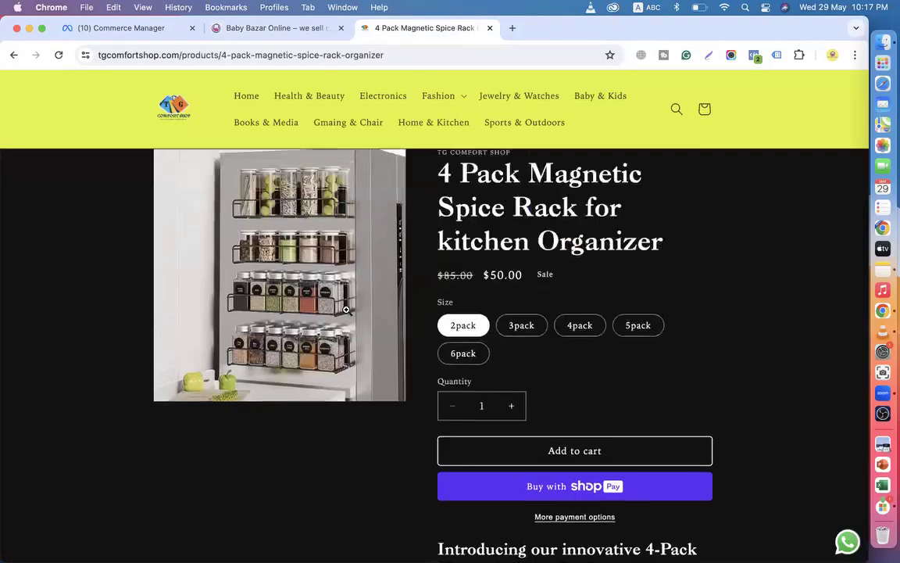
click(178, 144)
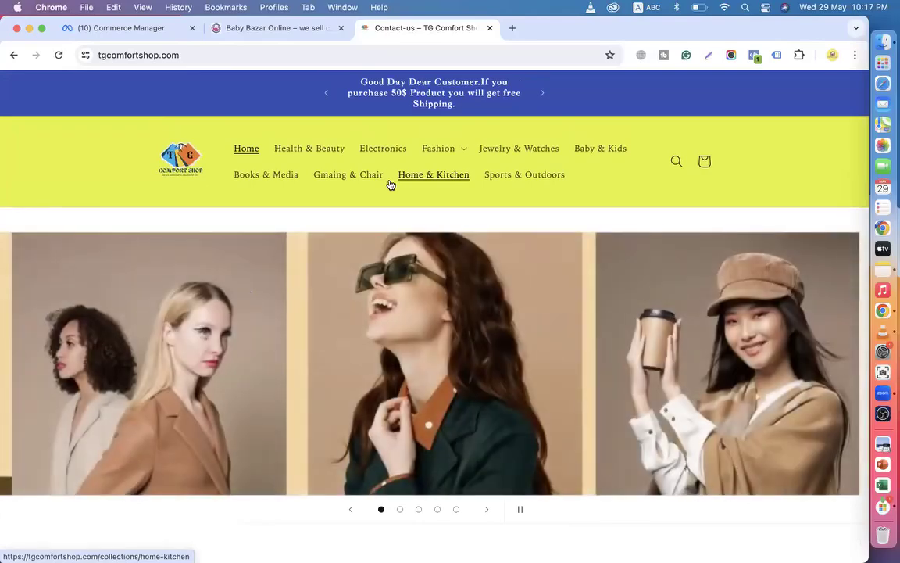
scroll(391, 184, down, 20)
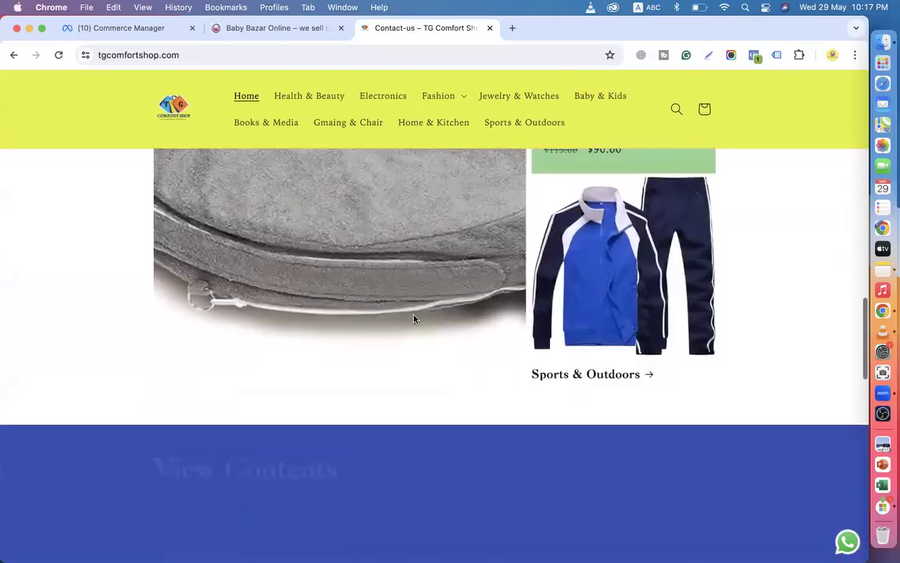
scroll(438, 306, down, 10)
scroll(439, 309, up, 15)
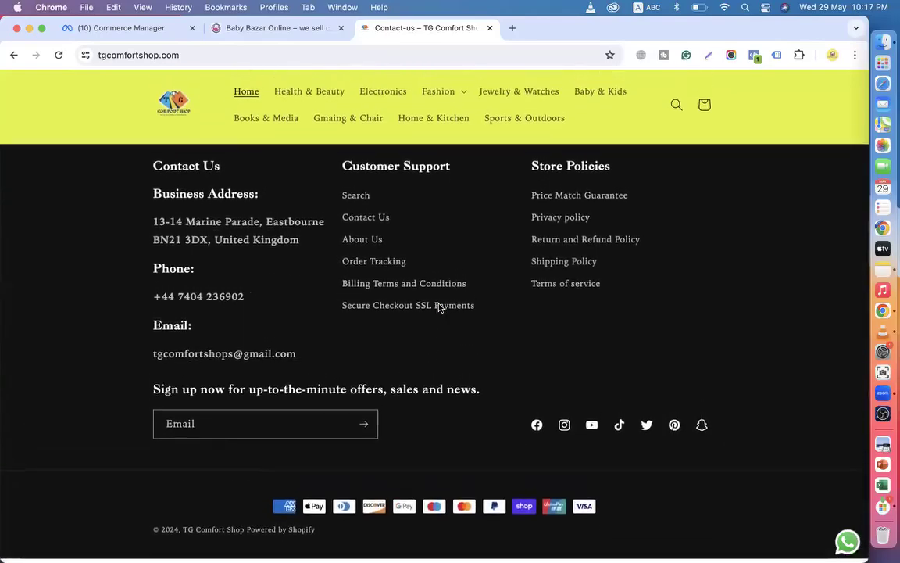
scroll(439, 308, up, 15)
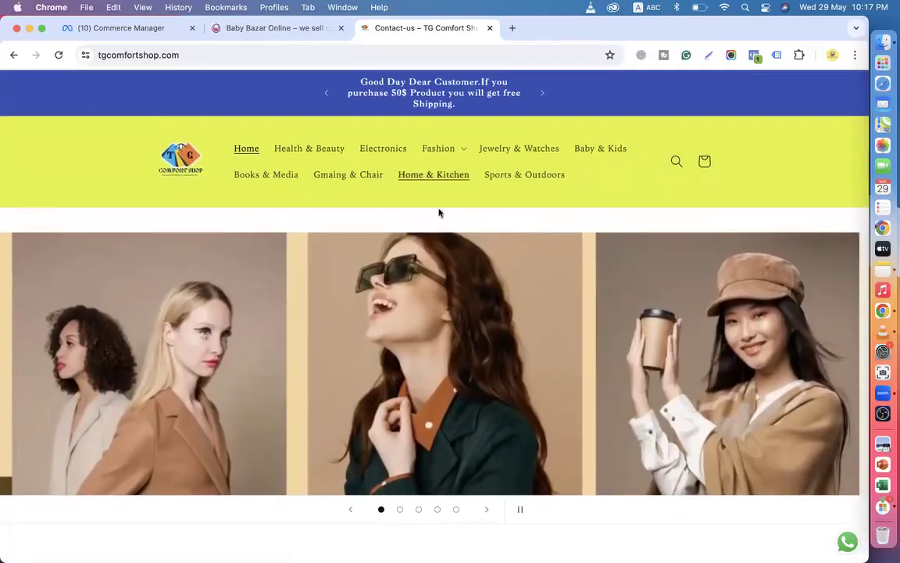
Back in Commerce Manager, close the TG Comfort Shop tab and choose Pixel as the item source.
click(123, 31)
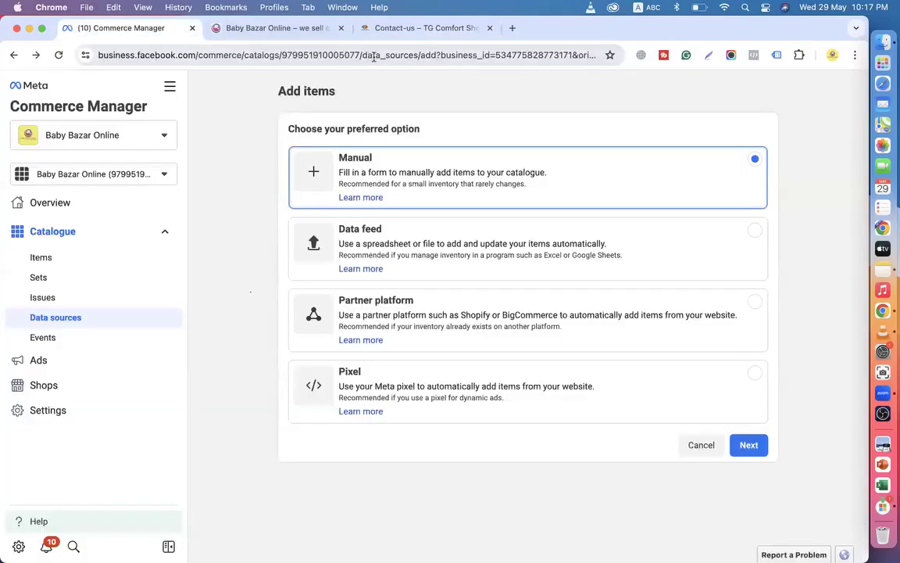
click(490, 28)
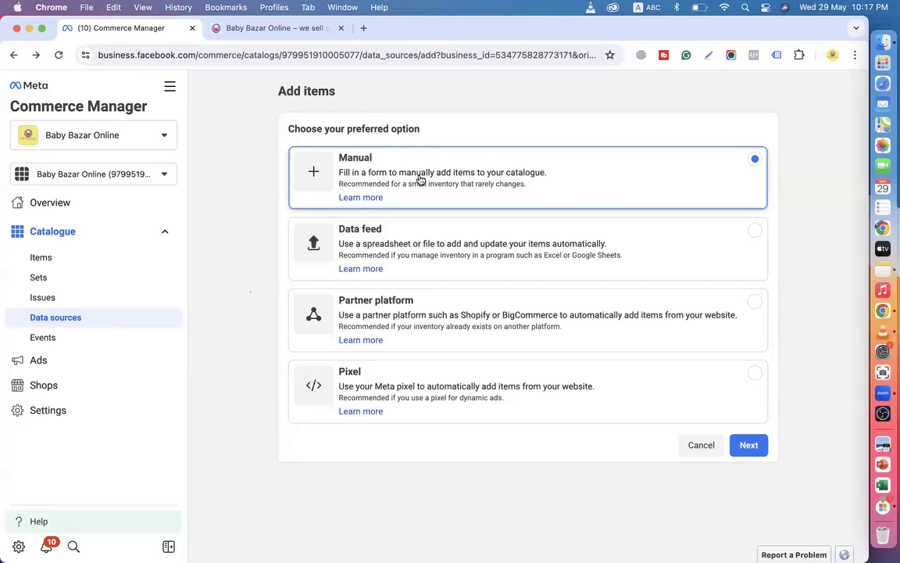
click(389, 387)
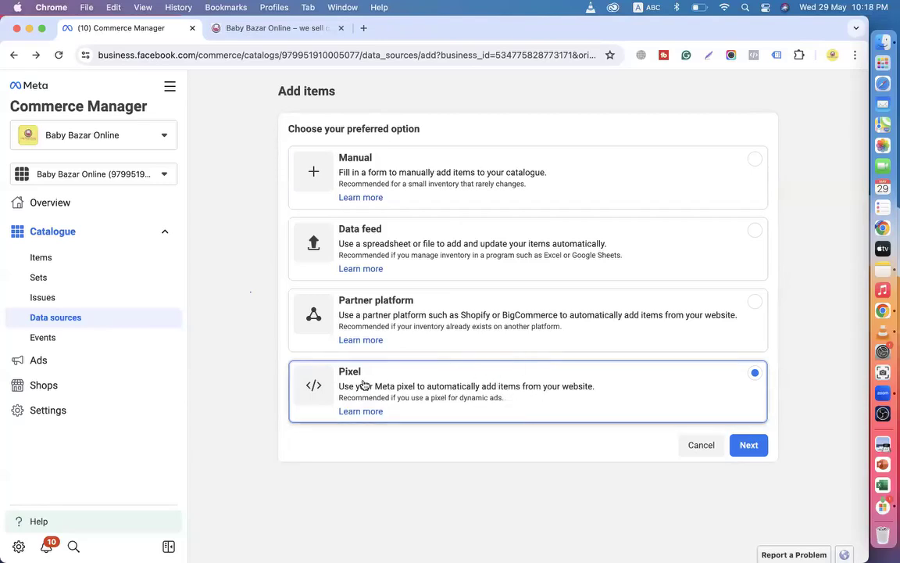
click(746, 445)
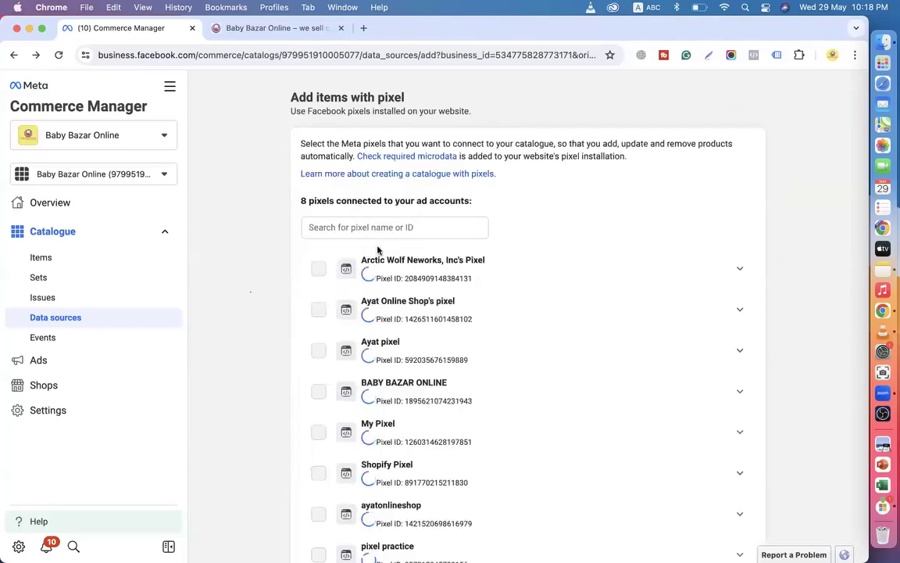
Select the BABY BAZAR ONLINE pixel and continue to the optional filters step.
scroll(475, 360, down, 3)
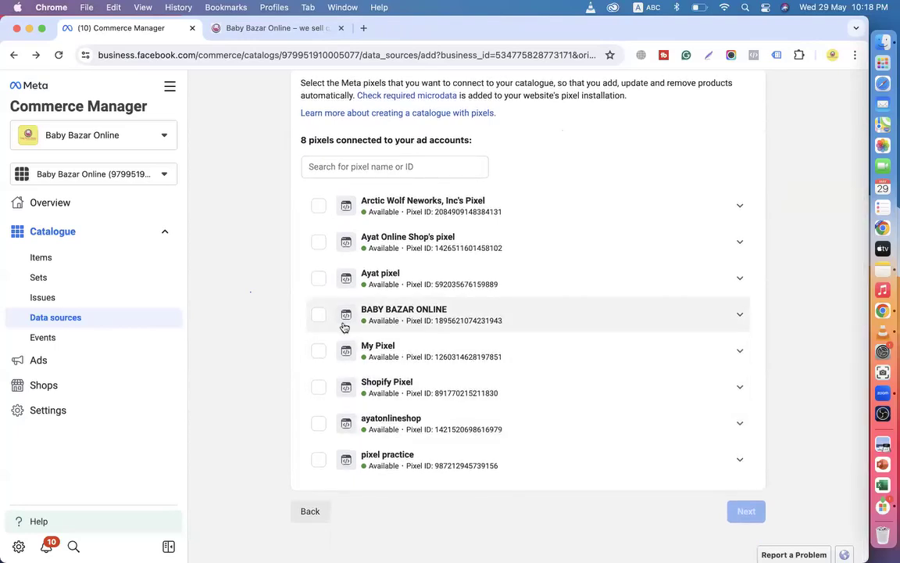
click(320, 314)
scroll(527, 355, down, 2)
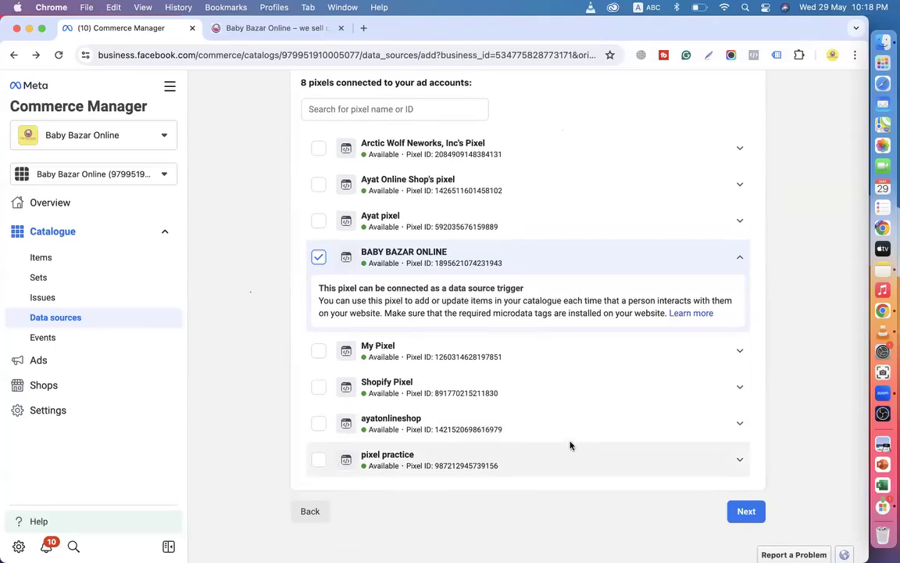
click(744, 511)
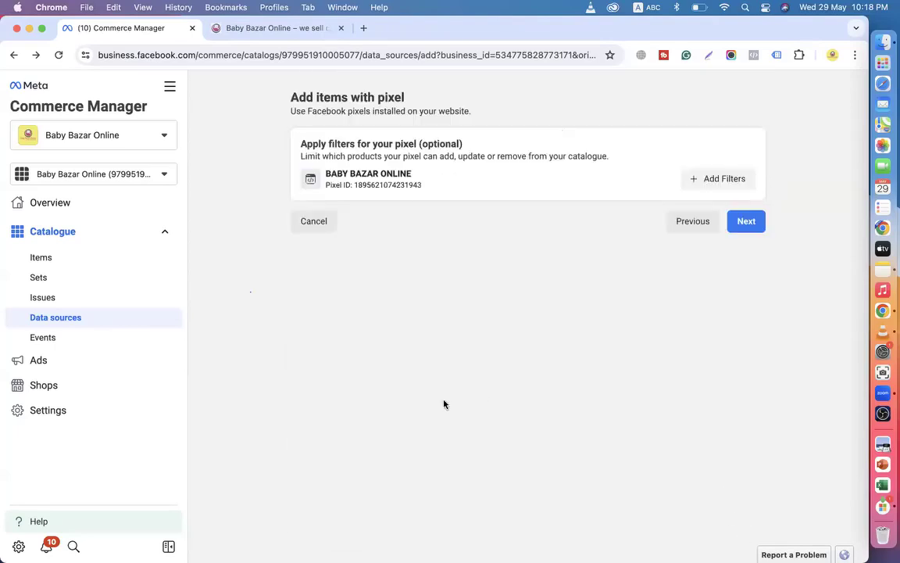
Skip the optional locale filter and continue past the trusted websites review.
click(709, 183)
click(432, 268)
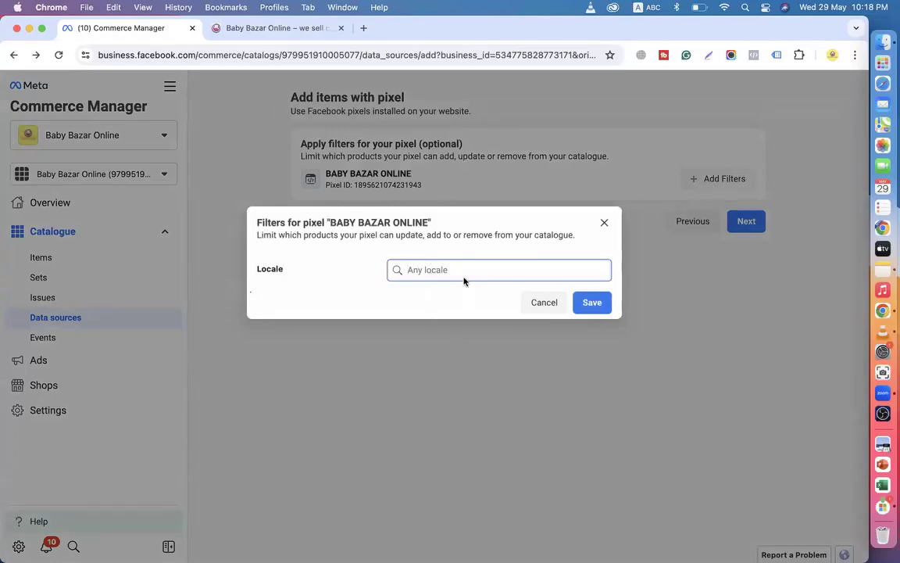
click(529, 309)
click(738, 222)
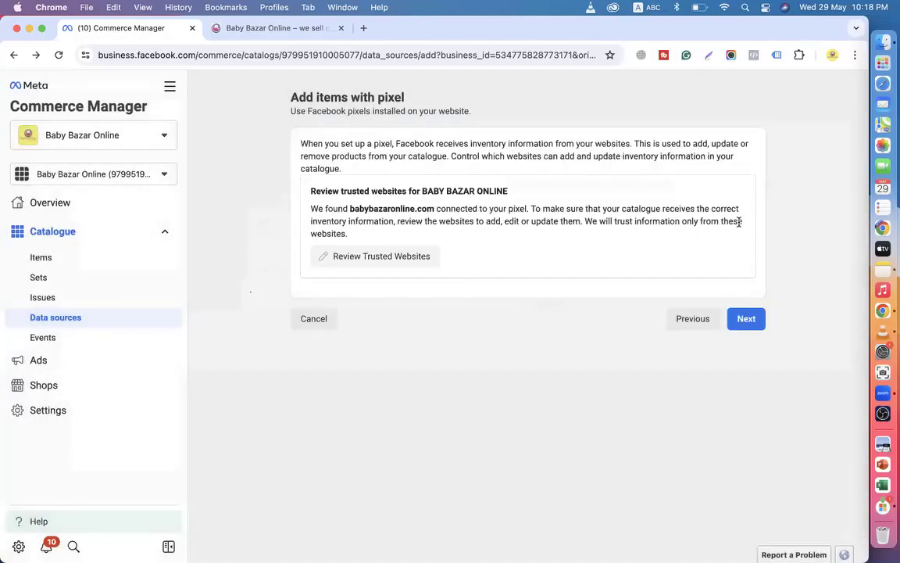
click(758, 324)
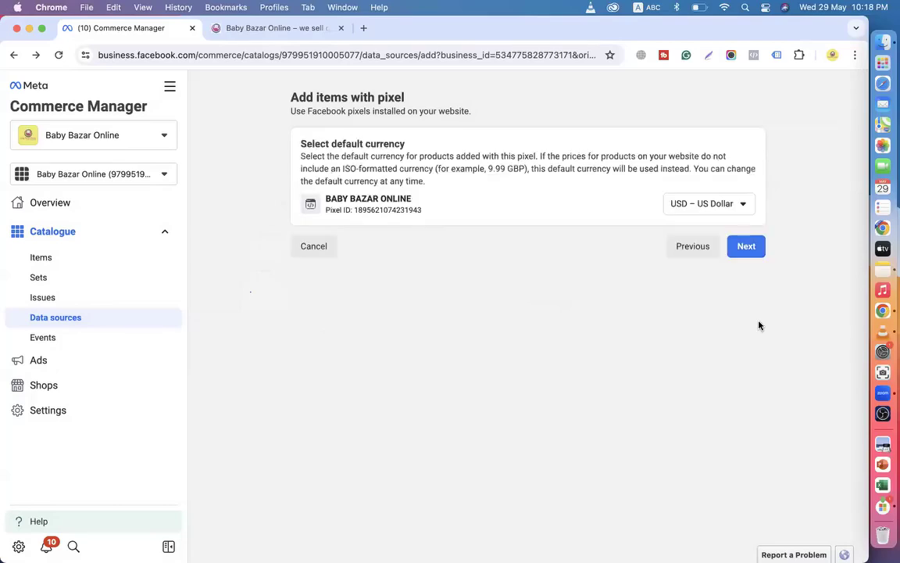
Set the default currency to BDT – Bangladeshi Taka, finish, and view the data sources.
click(733, 209)
text(bd)
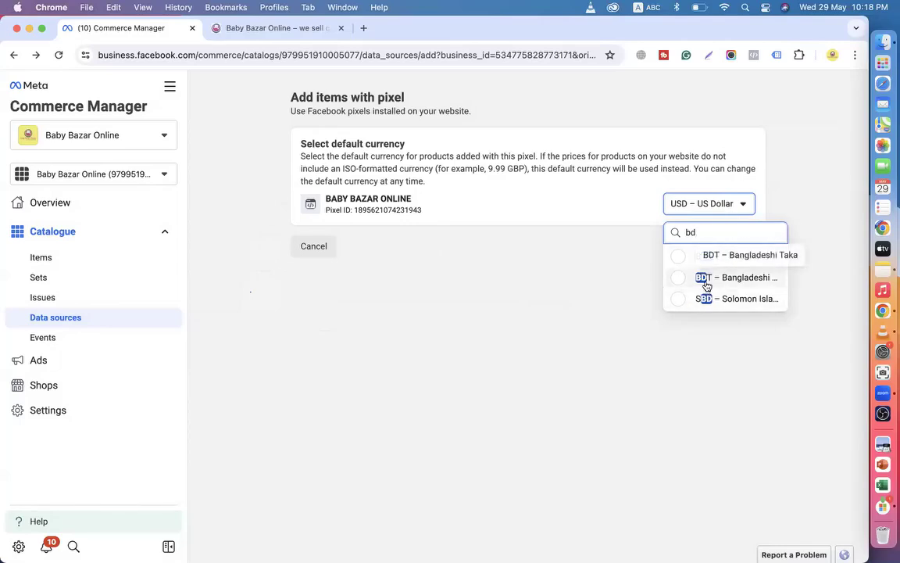
click(707, 282)
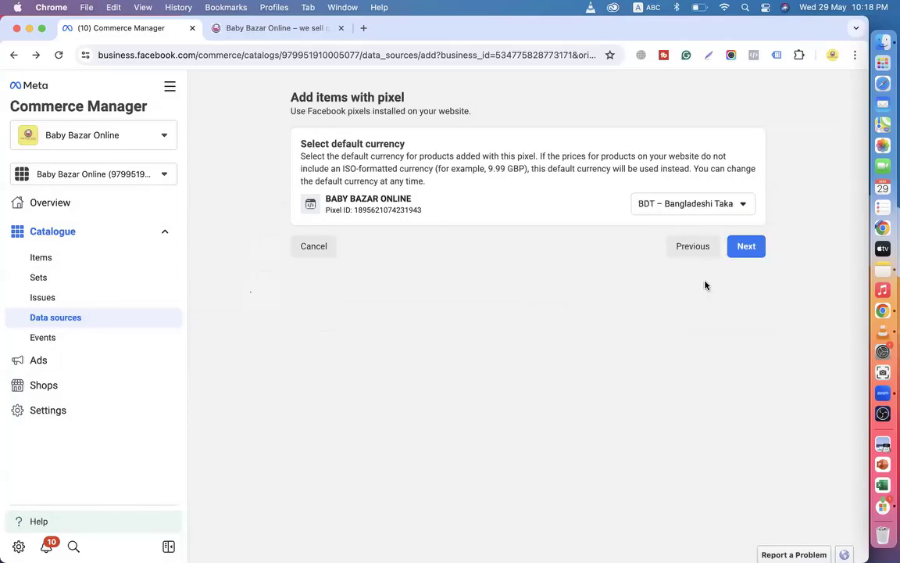
click(743, 248)
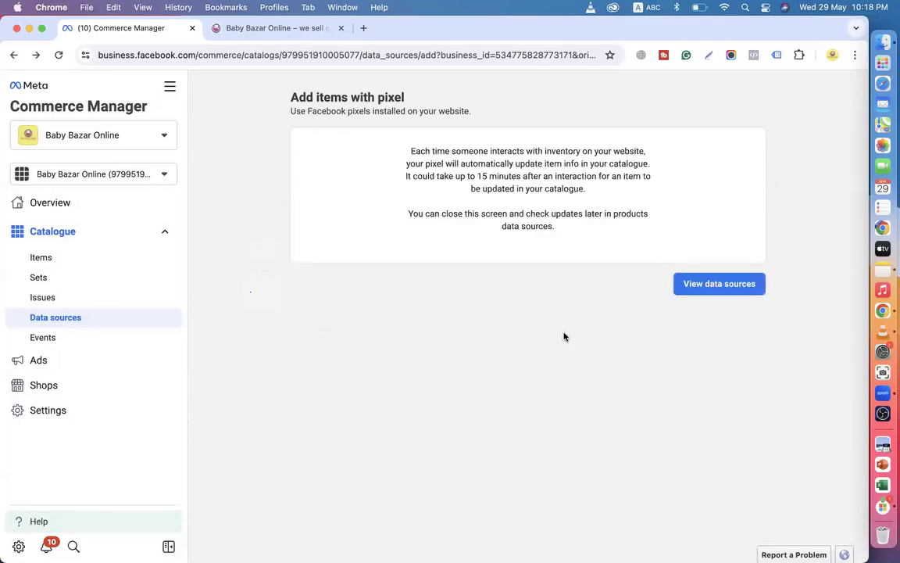
click(705, 284)
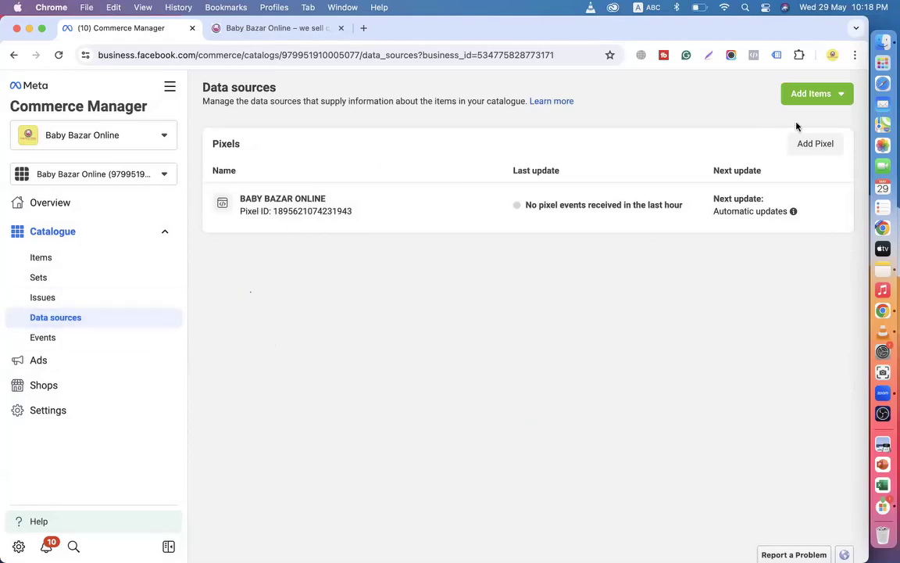
Go to the catalogue's Items list and start Add Items to reach the options page.
click(835, 96)
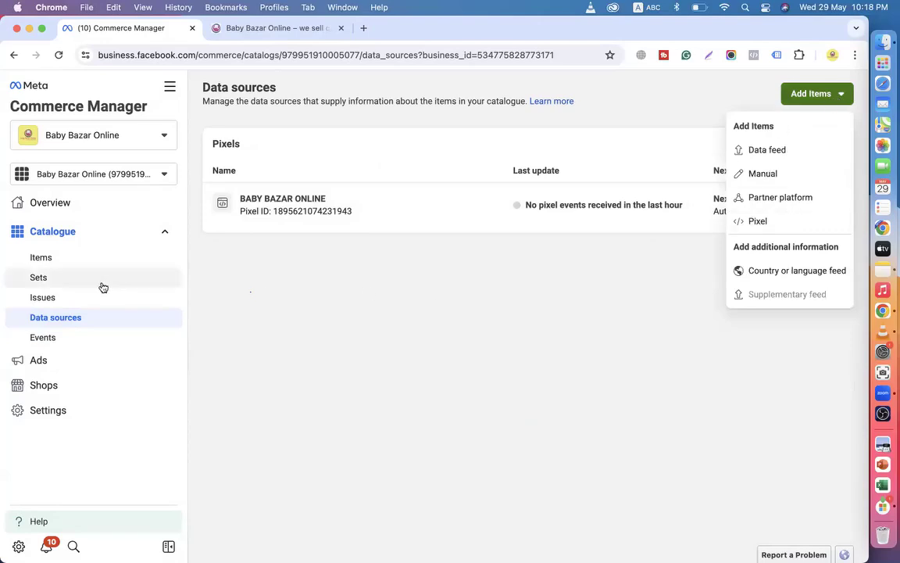
click(43, 260)
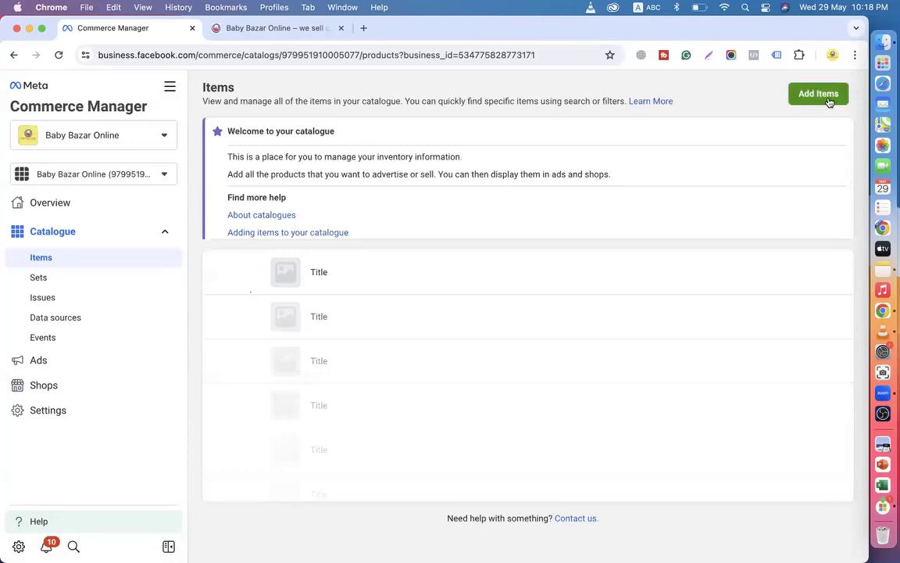
click(828, 92)
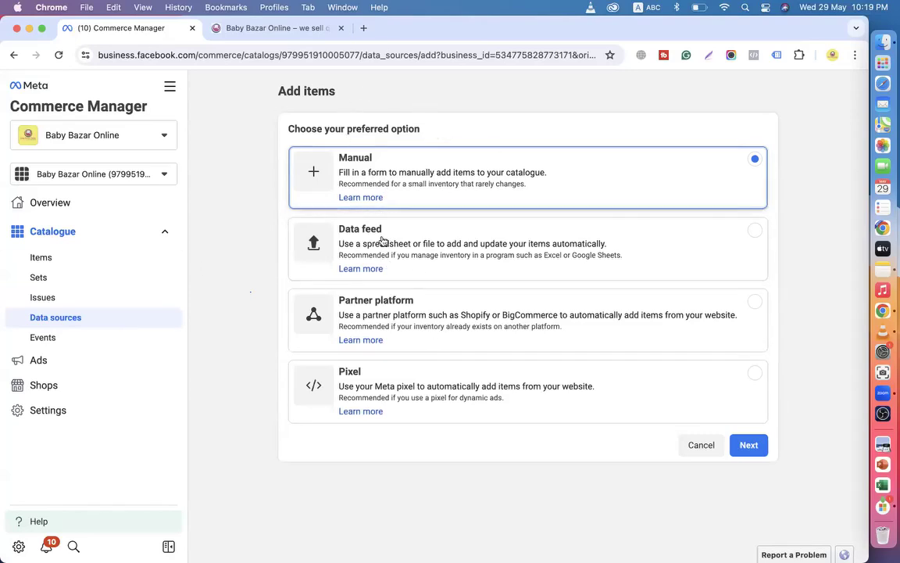
Open the Google Sheets home page in a new tab from the Google apps grid, then return to Commerce Manager.
click(364, 29)
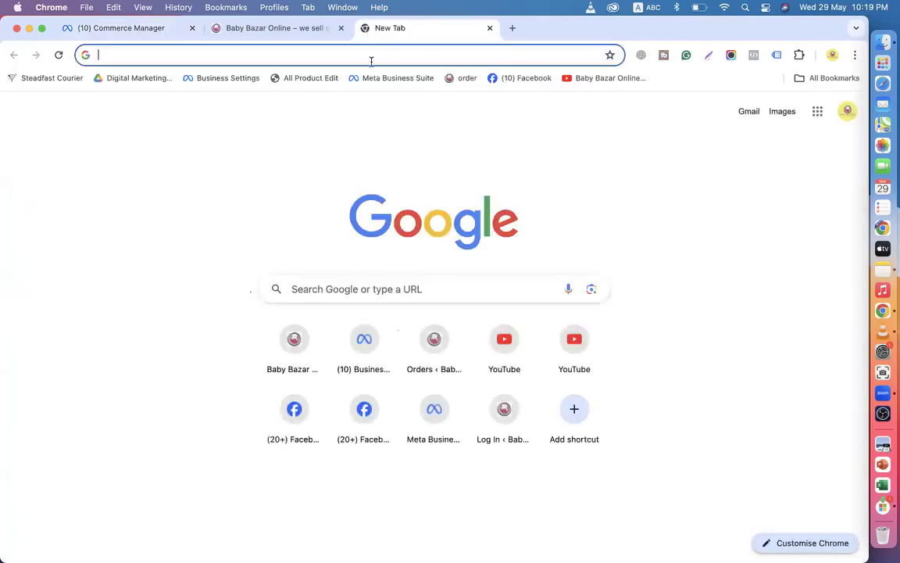
click(817, 111)
scroll(752, 308, down, 3)
scroll(755, 310, down, 1)
click(811, 338)
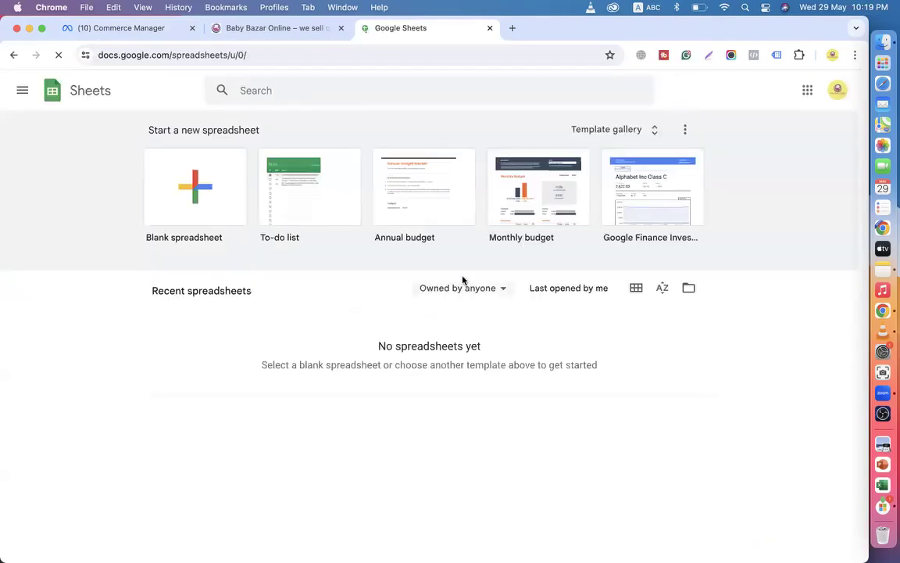
click(184, 34)
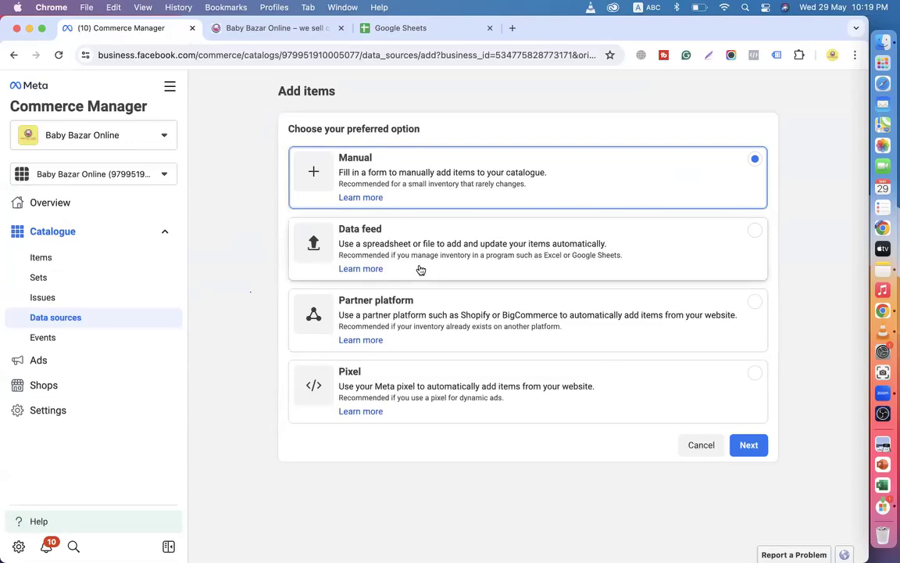
Close the Google Sheets tab and bring the Baby Bazar Online homepage up to its top.
click(426, 29)
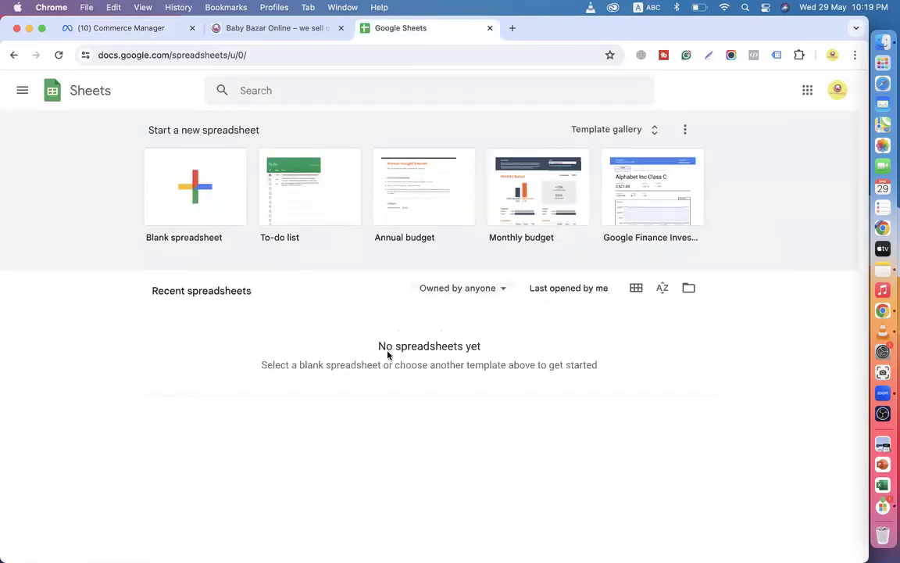
click(489, 28)
click(152, 28)
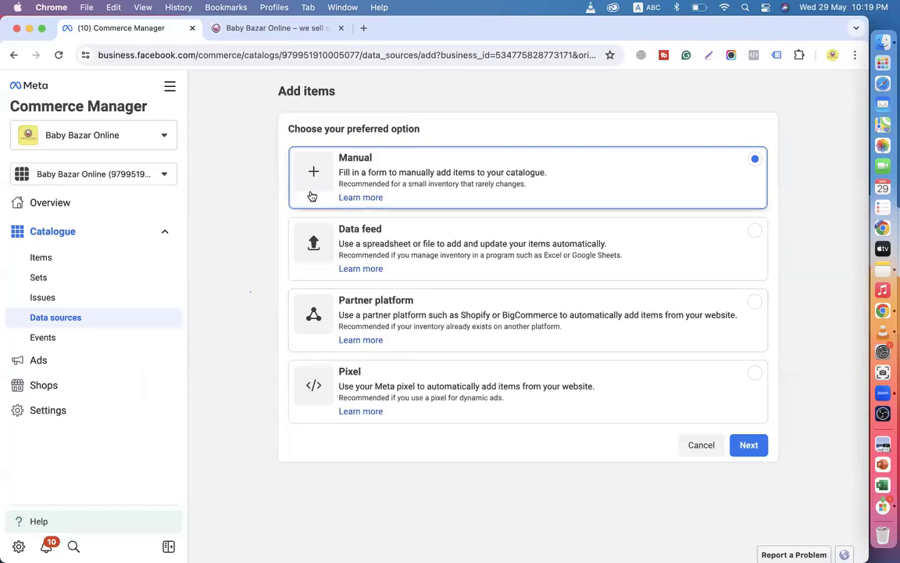
click(254, 30)
scroll(406, 337, up, 20)
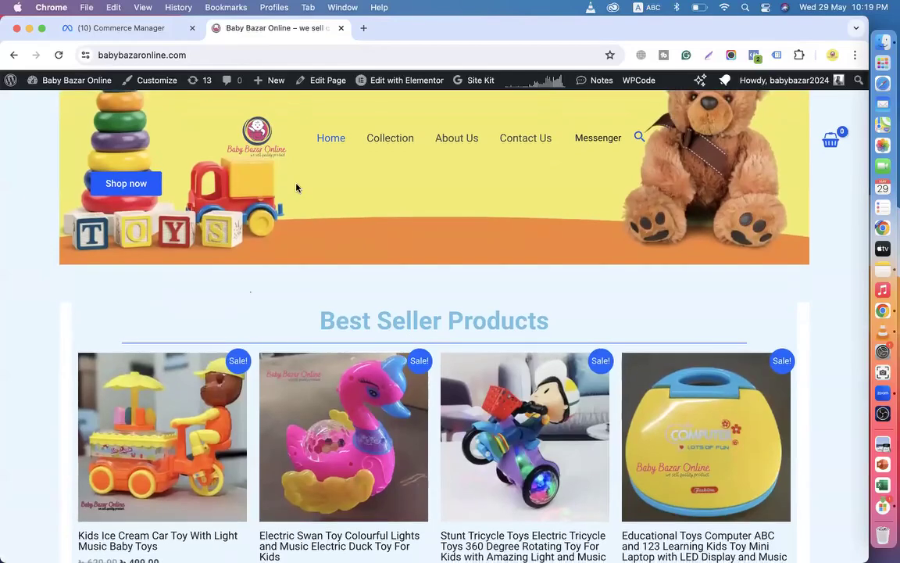
Browse the Baby Bazar Online shop page down to its footer, then go back to Add items.
click(108, 28)
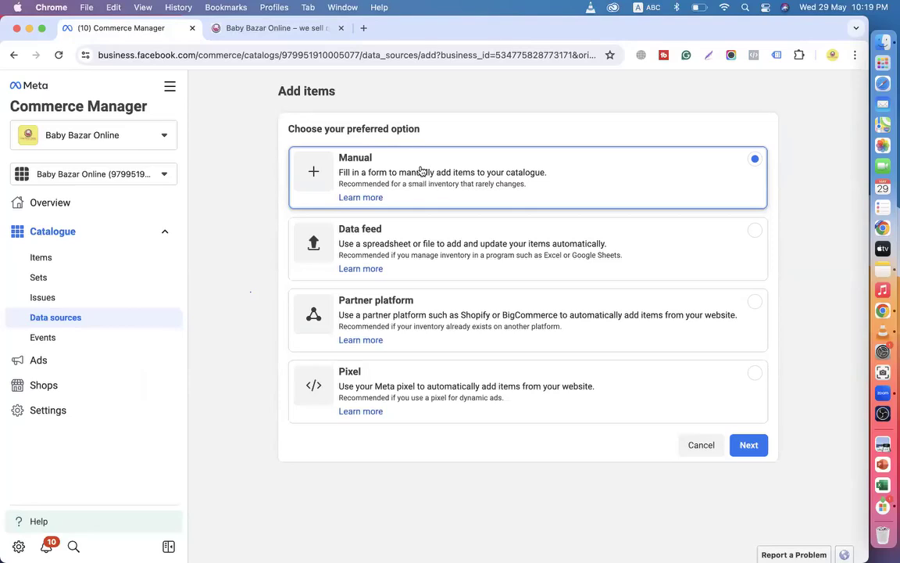
click(235, 28)
scroll(432, 270, down, 6)
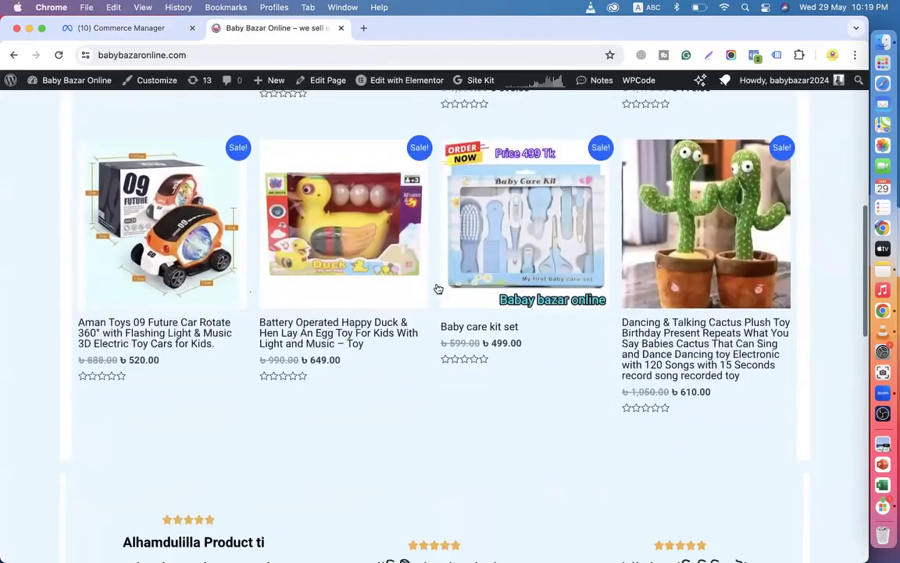
scroll(442, 333, down, 10)
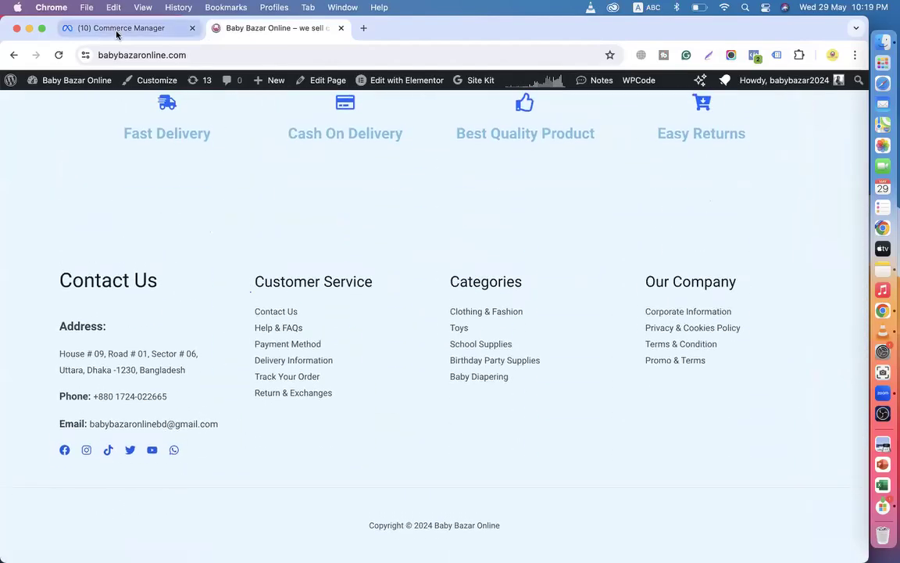
click(117, 33)
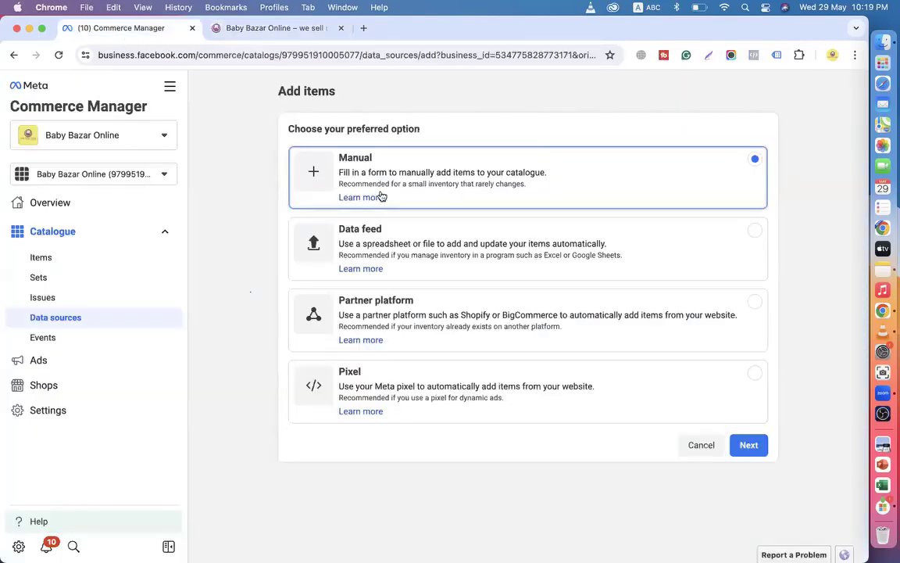
Add items manually instead of by pixel, and check the blank row's Title, Description and Website link fields.
click(747, 446)
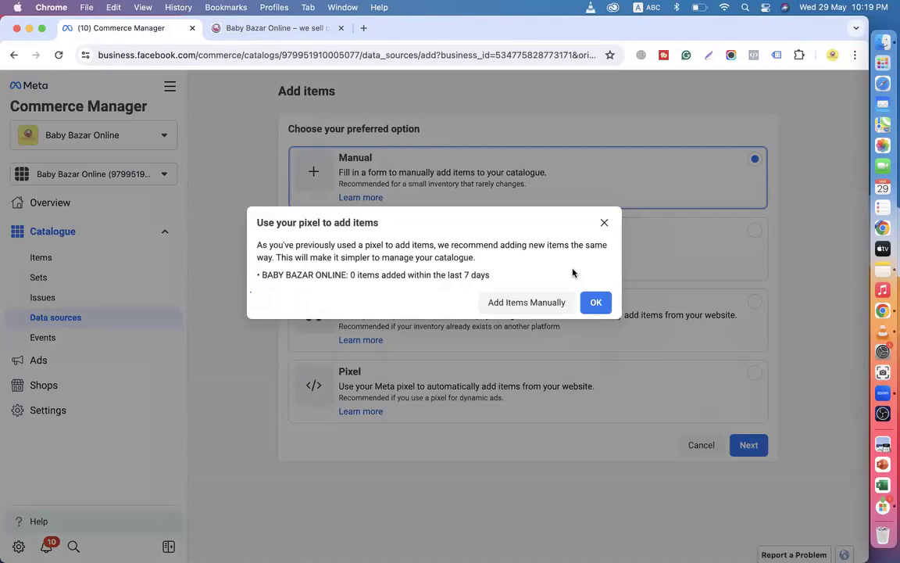
click(528, 302)
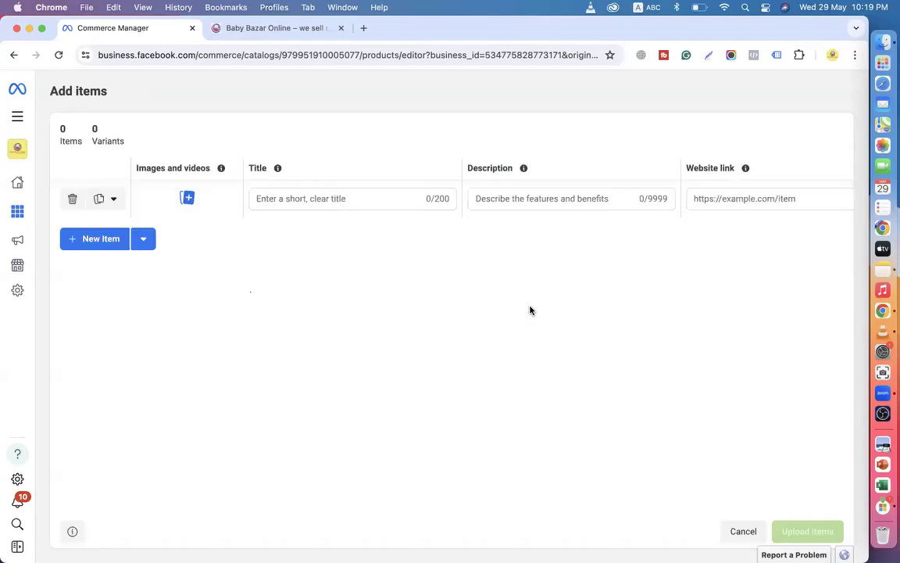
click(307, 197)
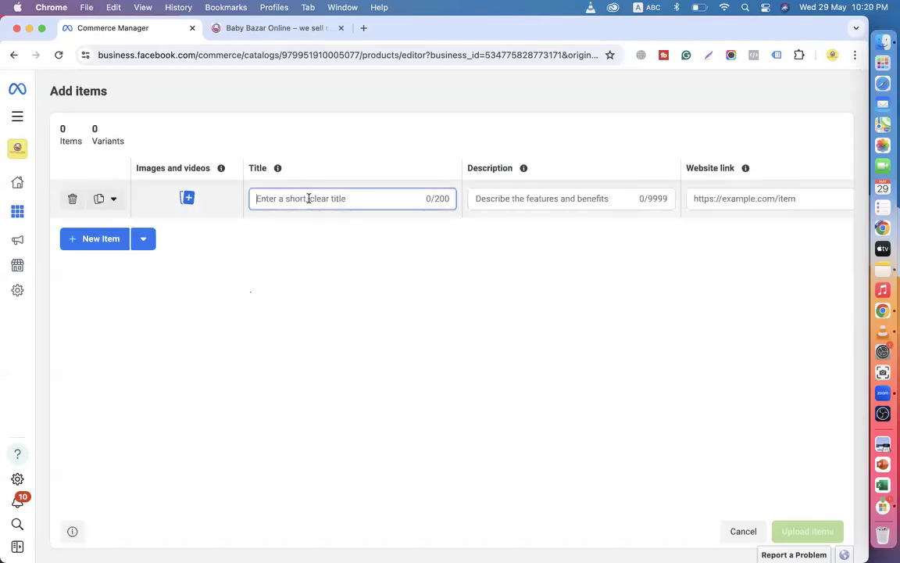
click(478, 198)
click(735, 198)
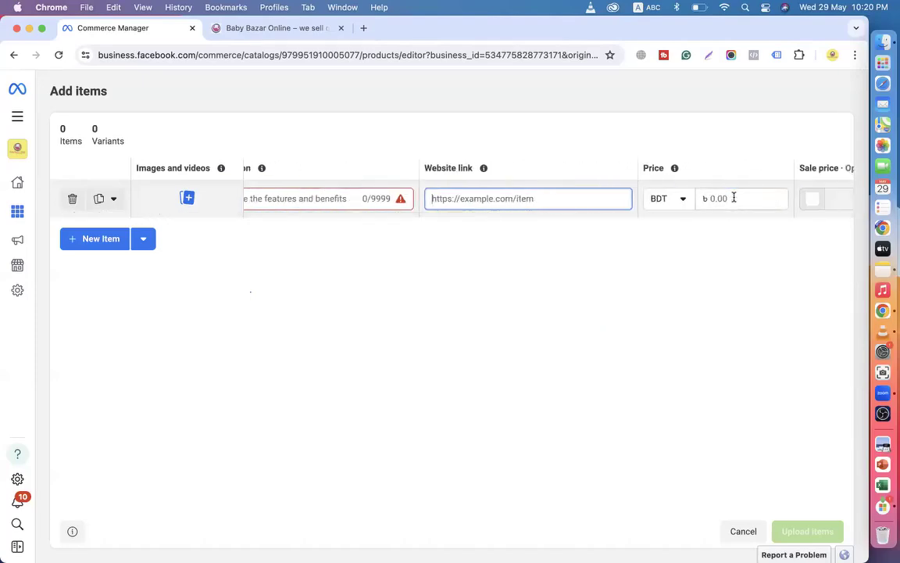
scroll(196, 198, left, 5)
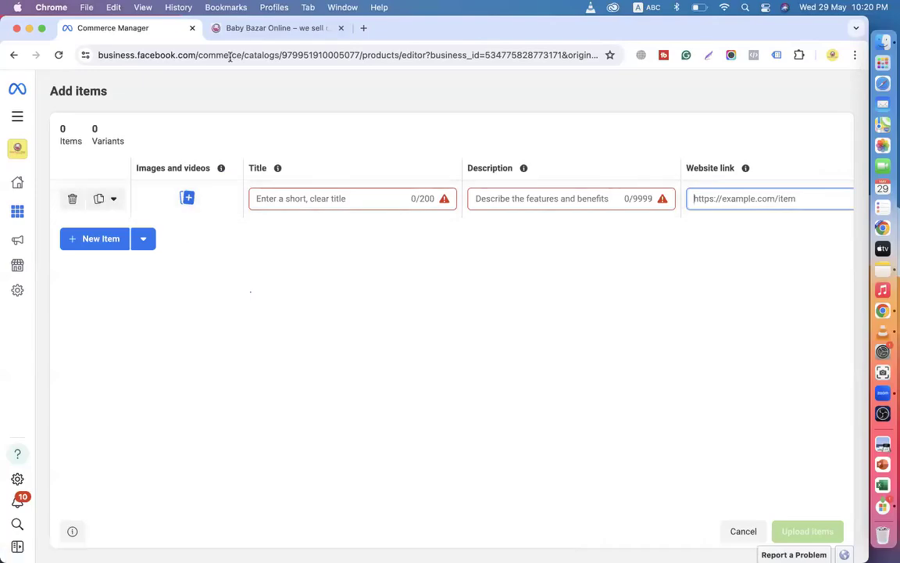
click(244, 35)
Open the Kids Ice Cream Car Toy page from the Best Seller grid and look it over.
scroll(268, 315, up, 20)
scroll(268, 315, down, 4)
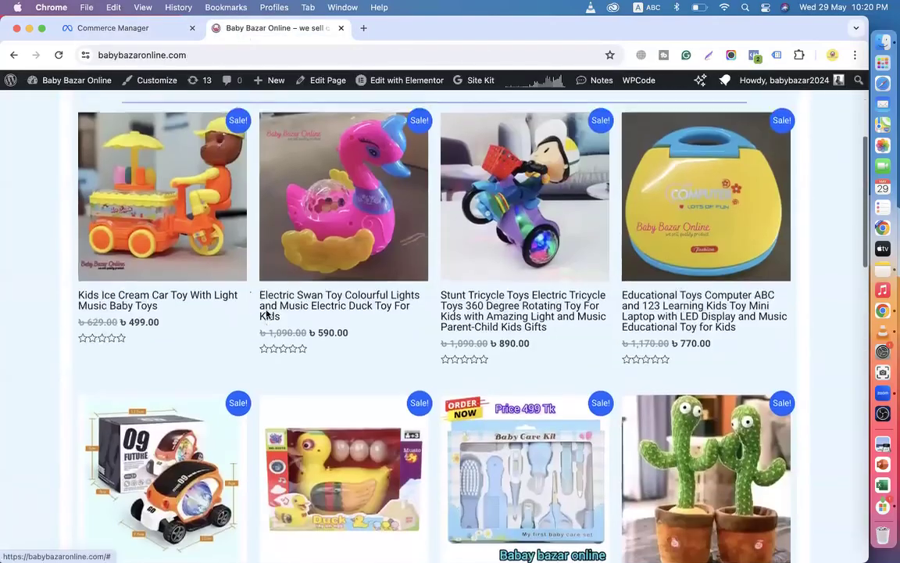
click(141, 288)
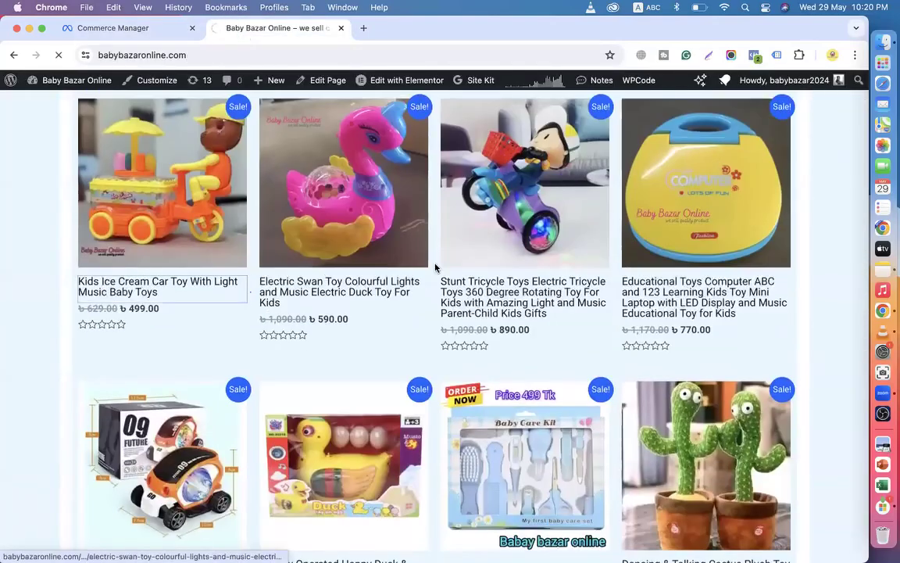
scroll(488, 250, down, 3)
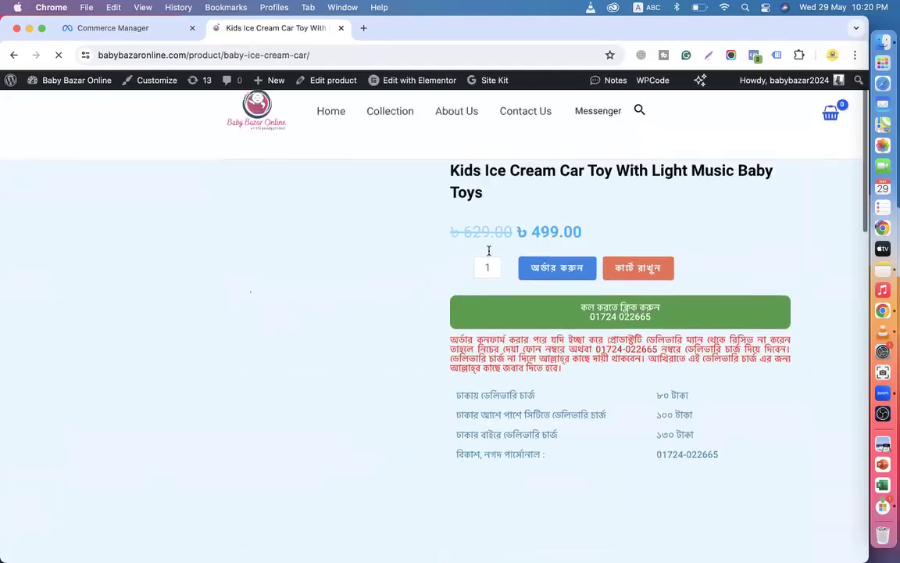
scroll(480, 347, up, 2)
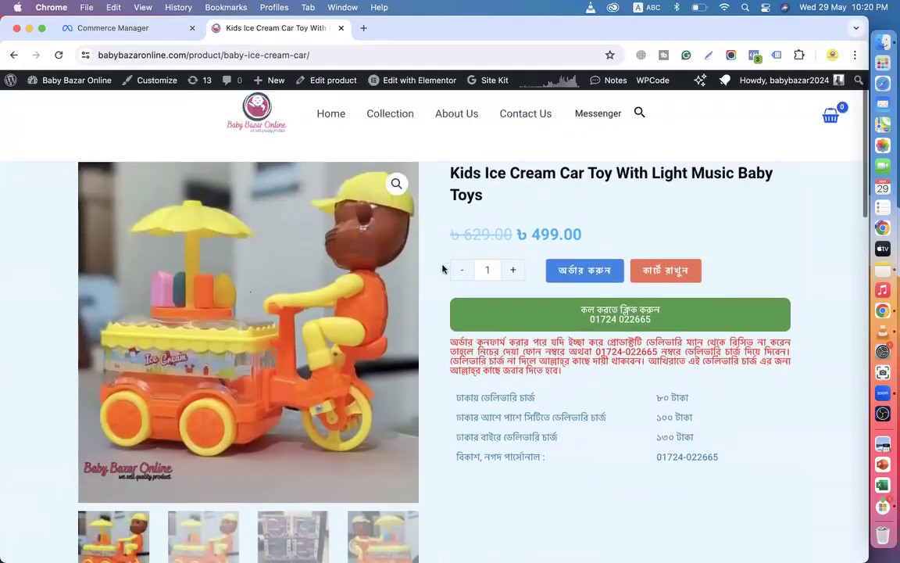
click(117, 33)
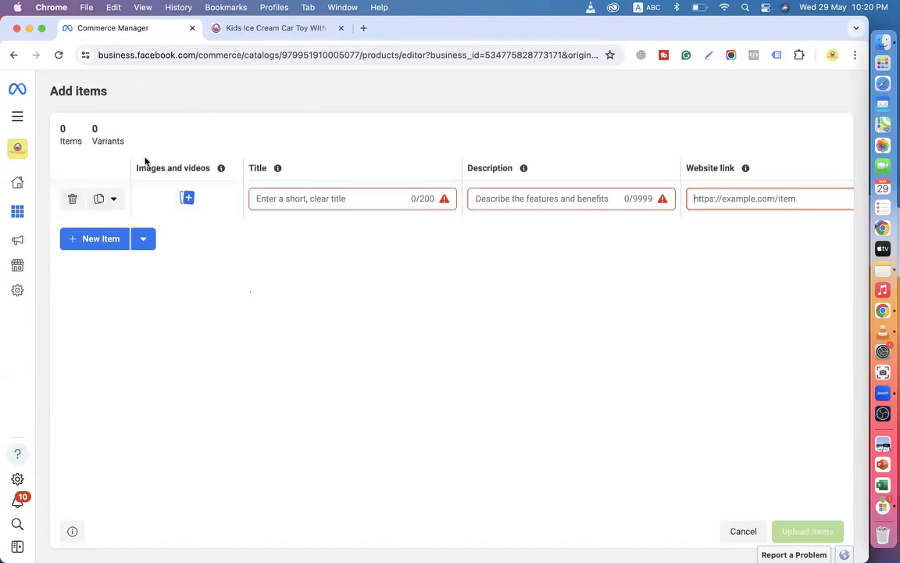
Open Add images and videos for the item and note the 500 × 500 pixel minimum size.
click(188, 198)
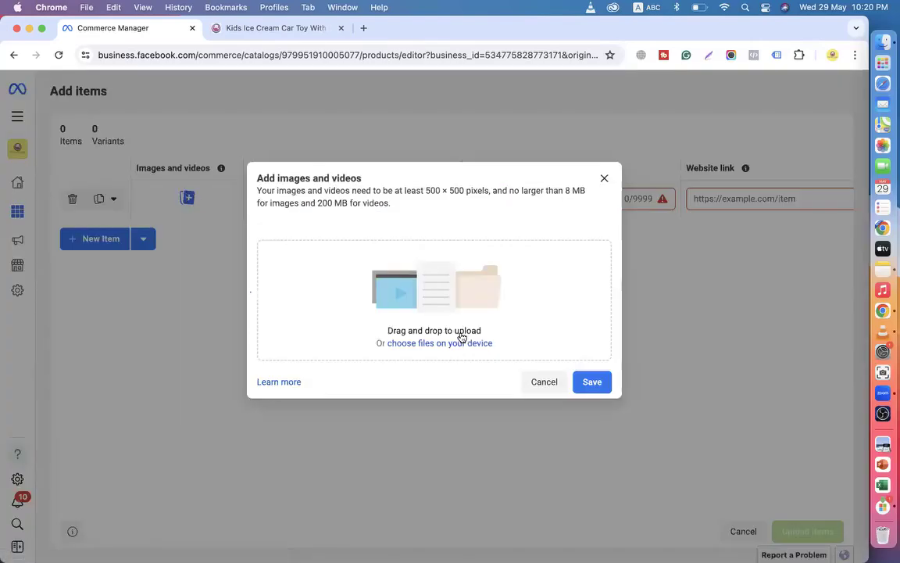
drag(425, 191, 464, 195)
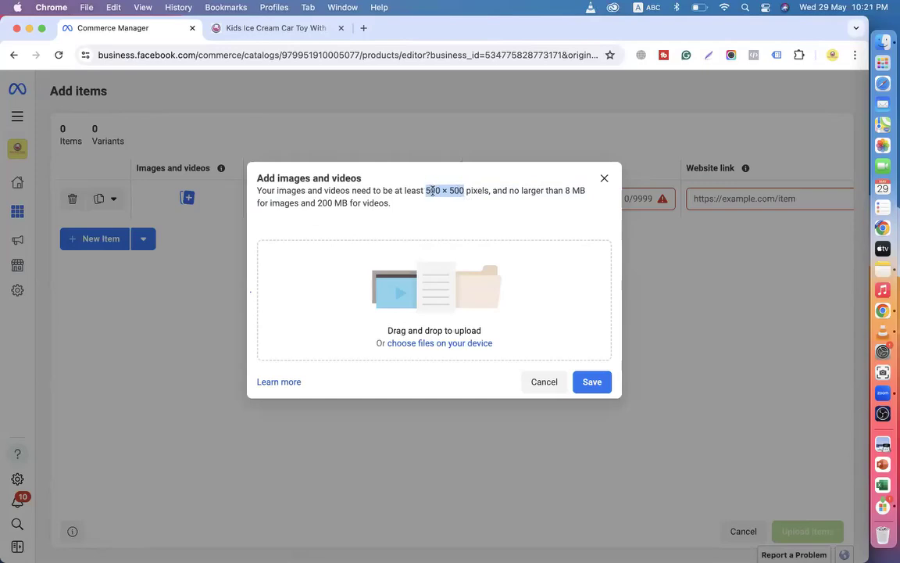
click(432, 190)
drag(428, 191, 466, 193)
click(242, 28)
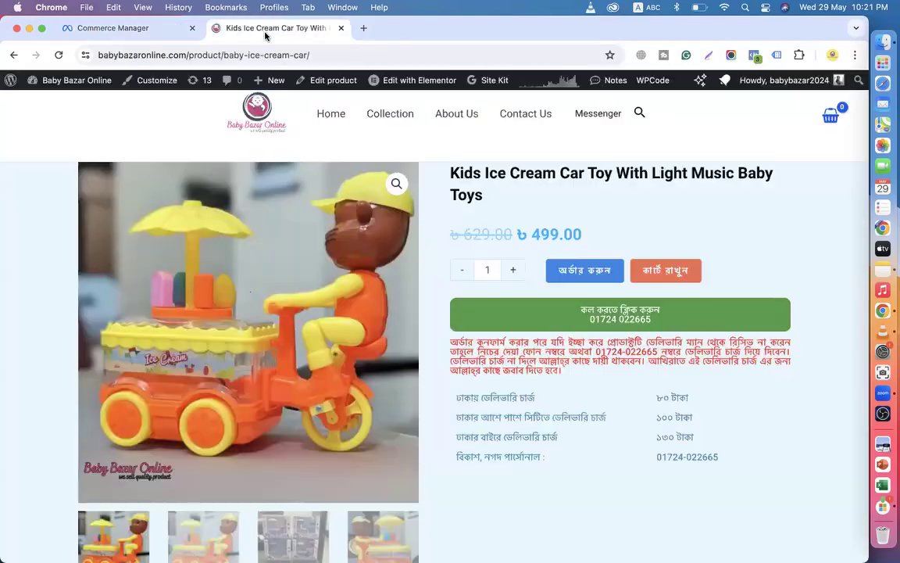
scroll(483, 257, down, 5)
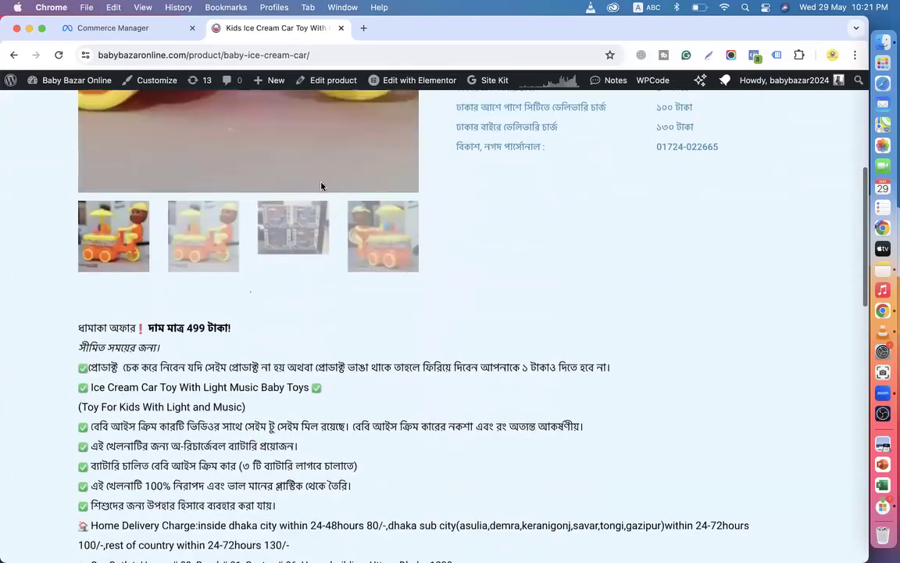
scroll(504, 282, up, 4)
scroll(503, 282, up, 1)
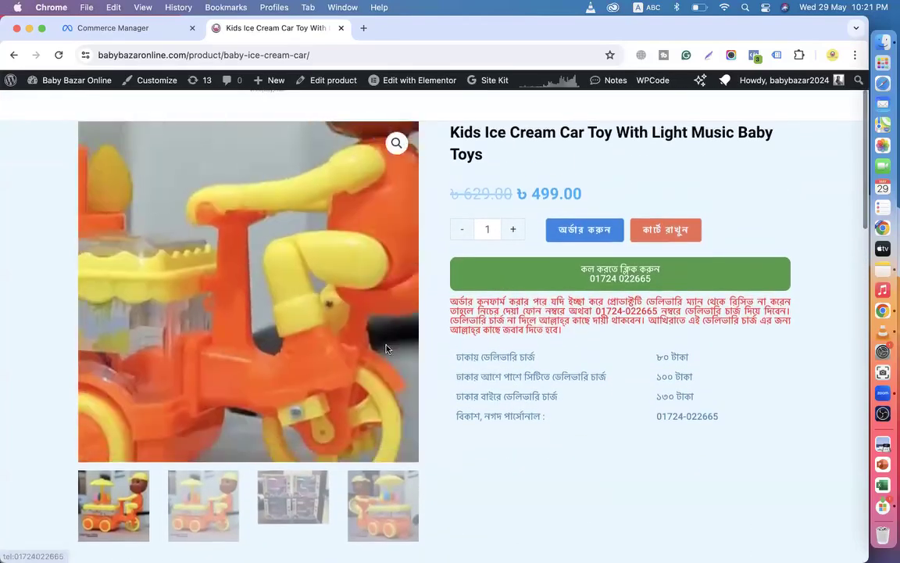
click(114, 30)
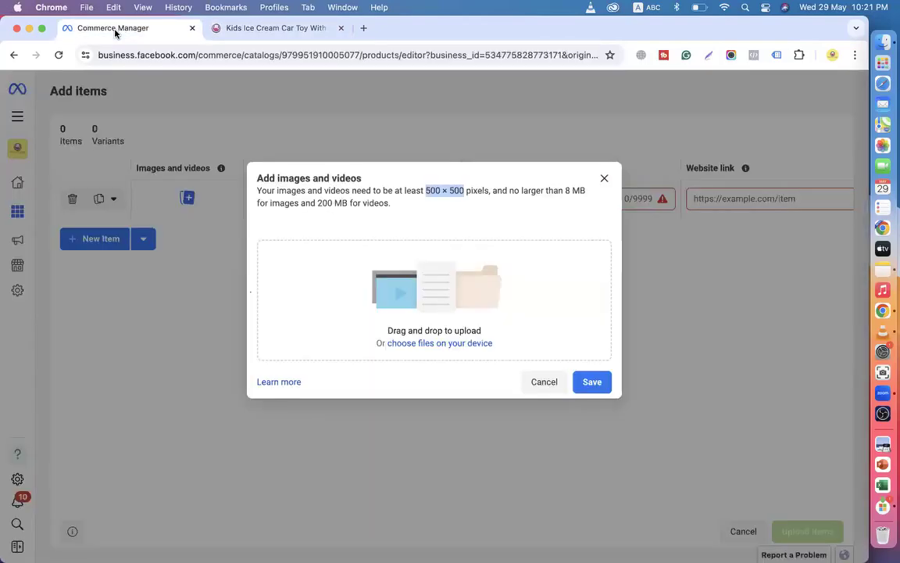
click(362, 227)
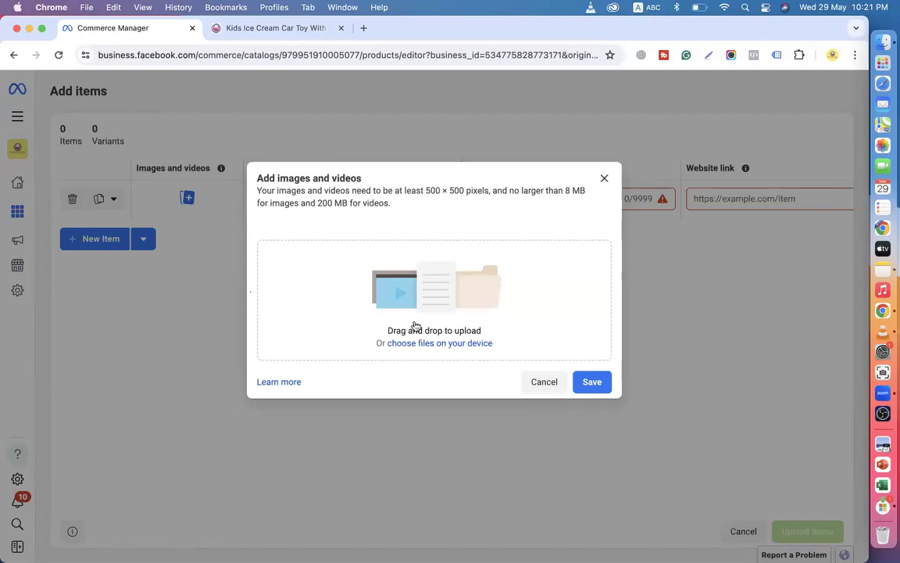
Browse the device's Downloads folder to the Baby Bazar Online folder.
click(457, 345)
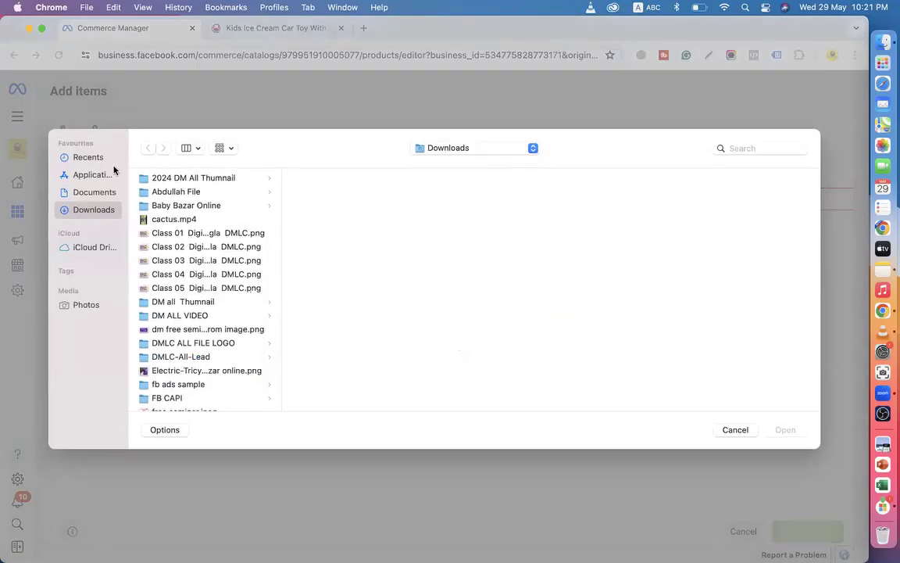
scroll(196, 342, down, 5)
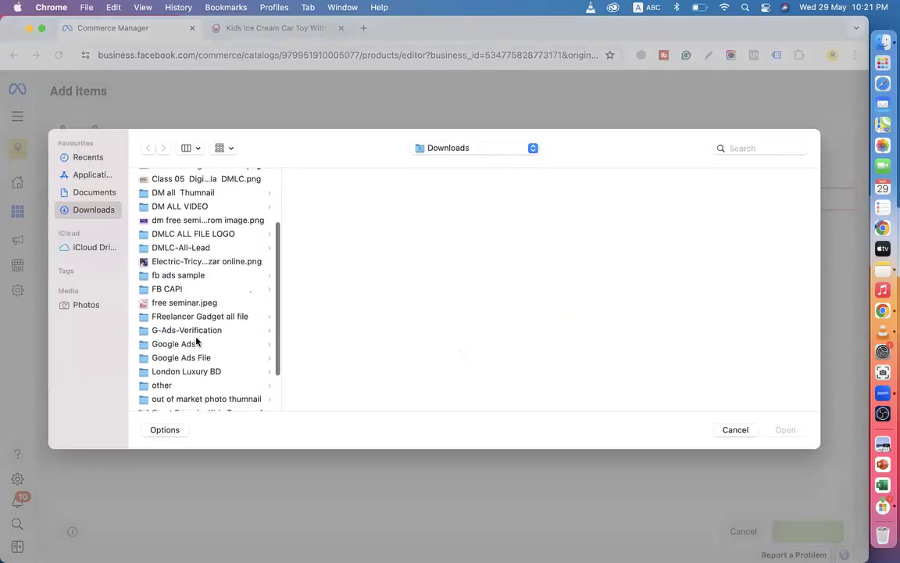
click(196, 341)
key(Right)
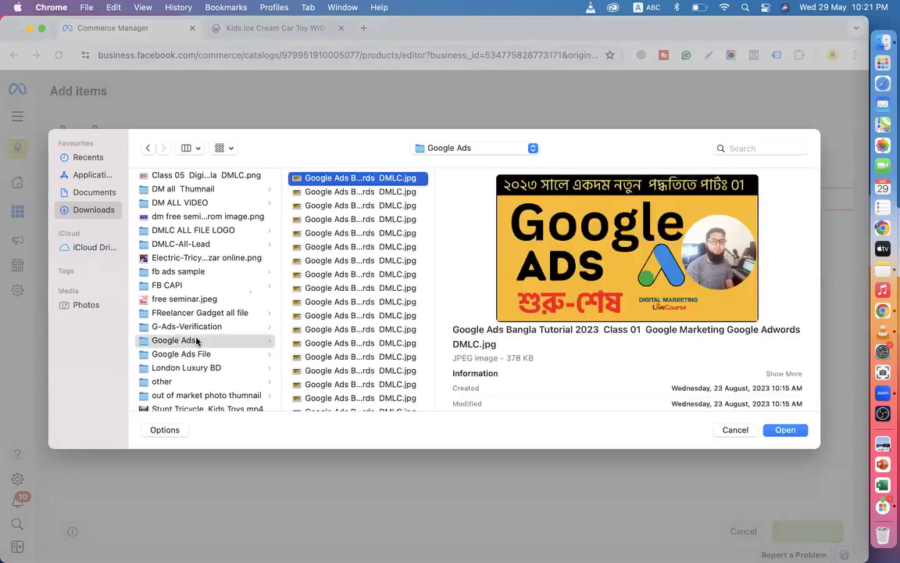
scroll(196, 341, down, 2)
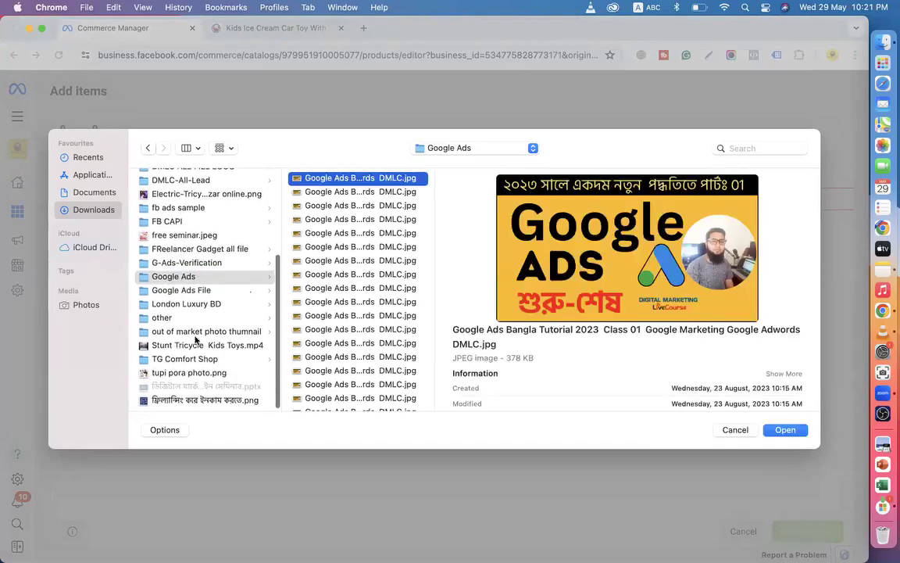
scroll(196, 340, up, 3)
scroll(174, 231, up, 5)
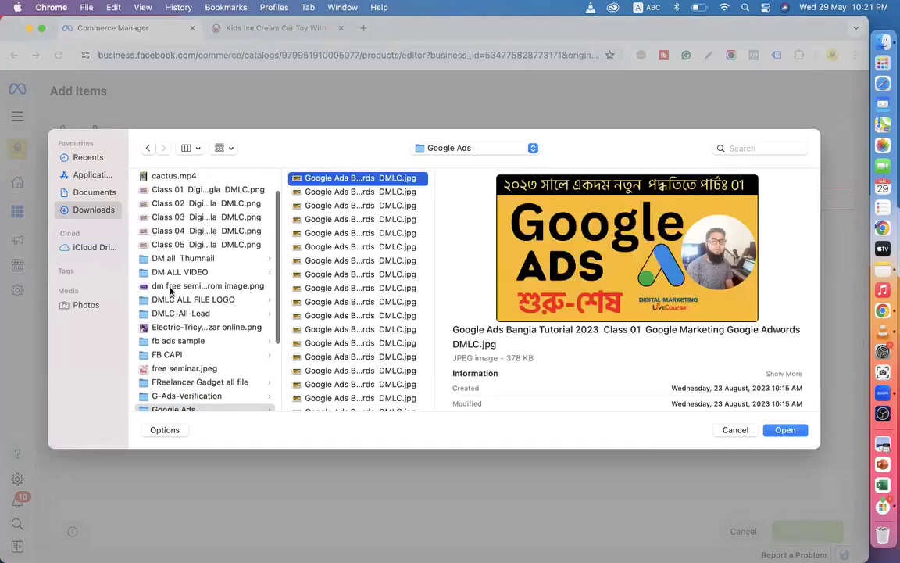
scroll(169, 312, down, 1)
scroll(184, 234, up, 1)
click(193, 205)
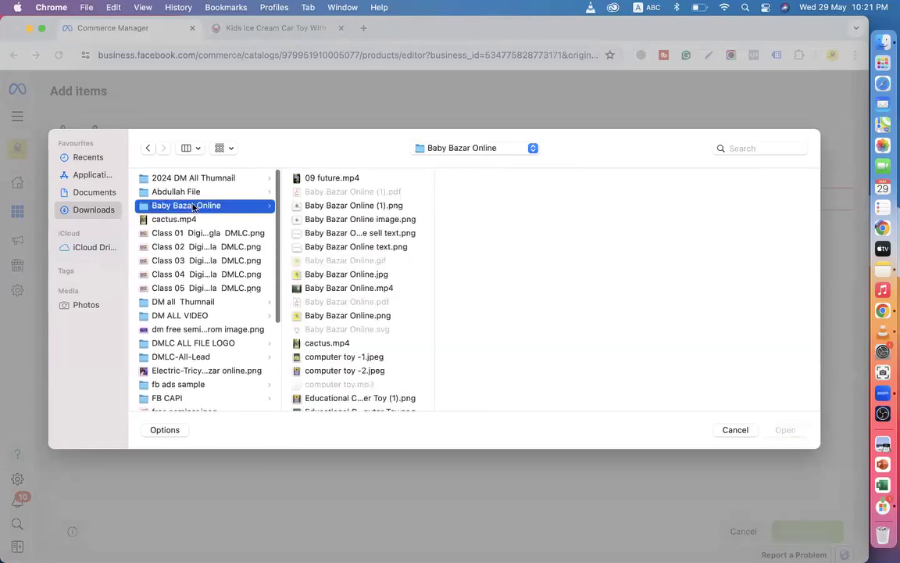
Preview the store's files, including Educational Toy.mp4 and Educational Computer Toy.png.
click(337, 222)
click(338, 274)
click(336, 343)
click(336, 371)
scroll(336, 370, down, 5)
click(339, 325)
scroll(339, 328, down, 4)
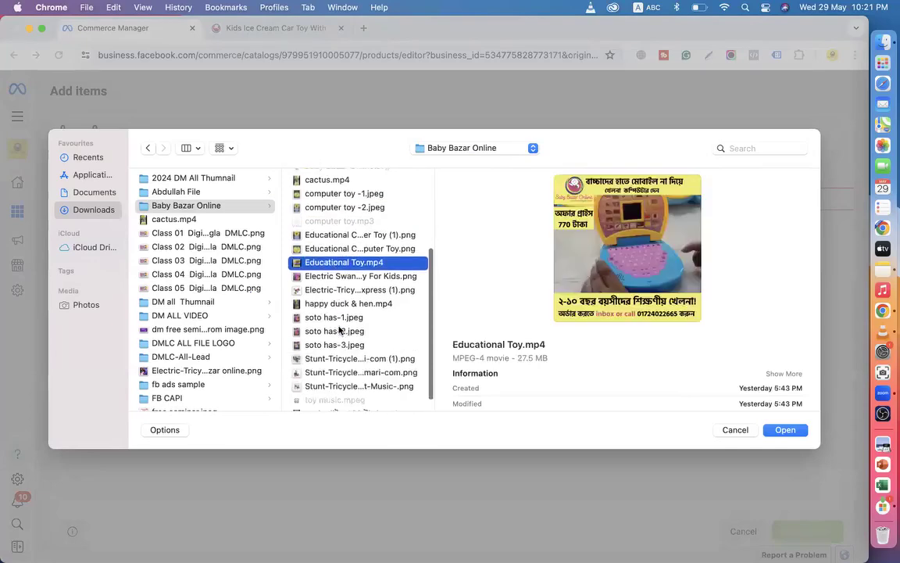
click(338, 369)
click(336, 342)
click(334, 315)
click(332, 301)
click(335, 286)
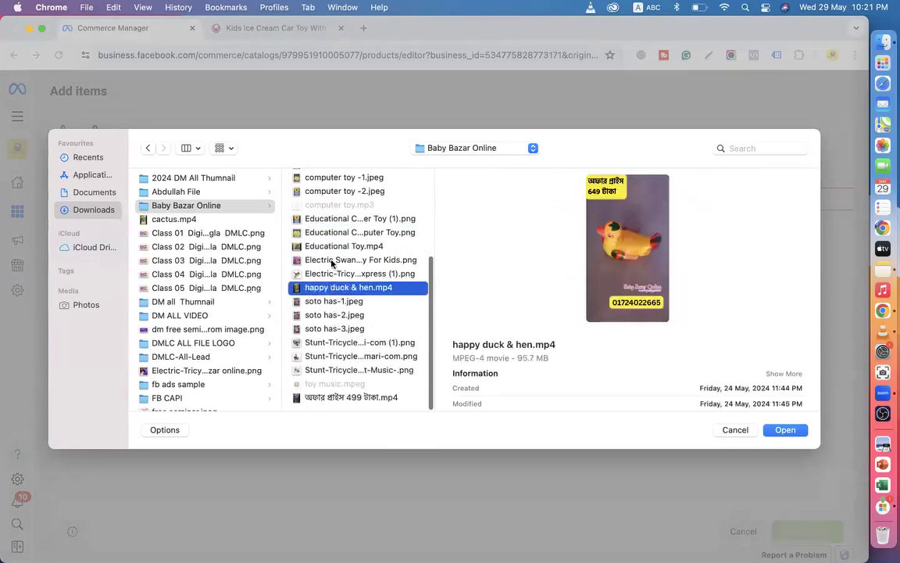
click(336, 260)
click(335, 246)
click(331, 231)
Upload computer toy -1.jpeg as the item's main image.
scroll(333, 242, up, 2)
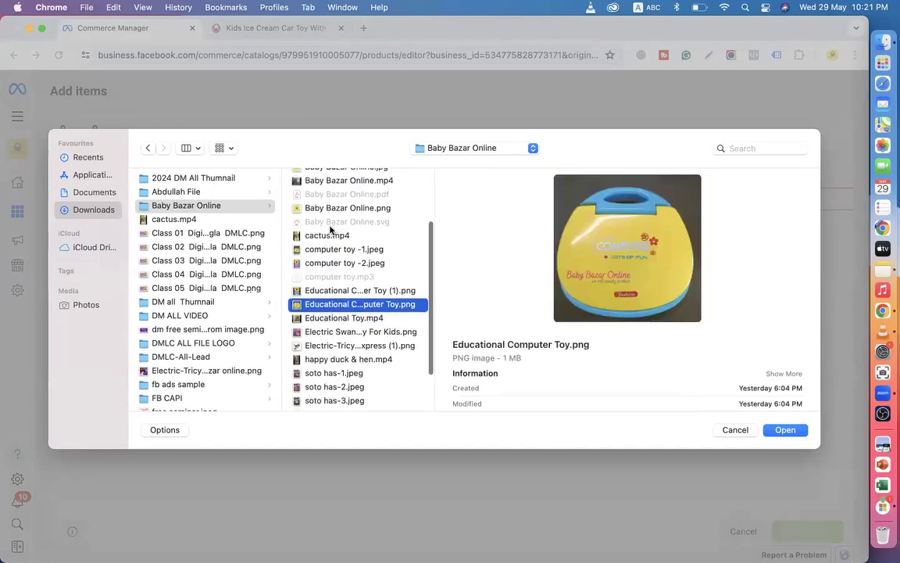
click(337, 253)
scroll(339, 242, up, 3)
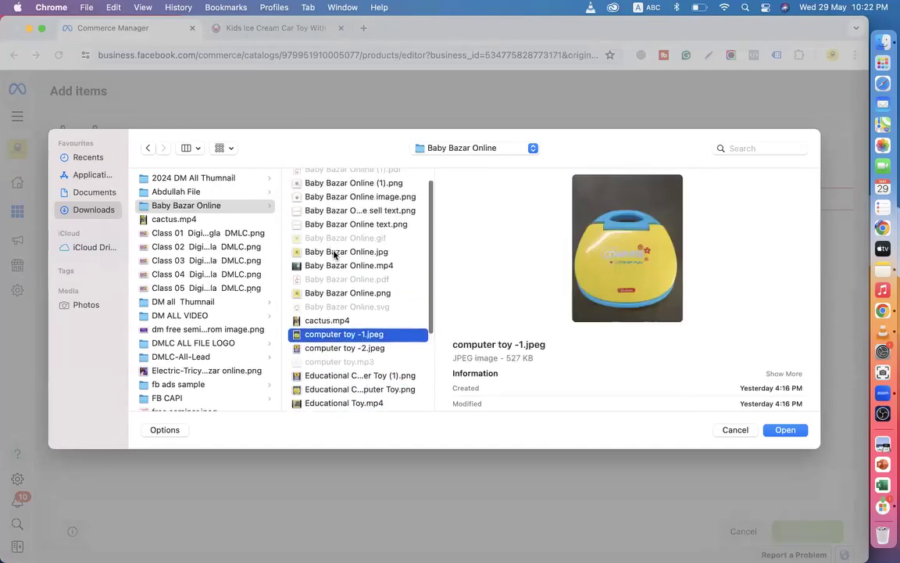
scroll(336, 253, up, 1)
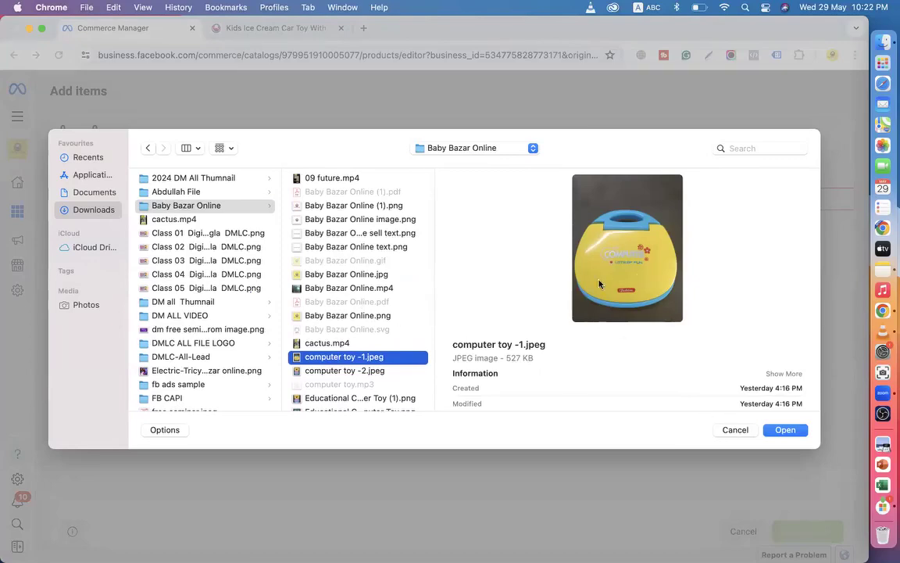
click(784, 431)
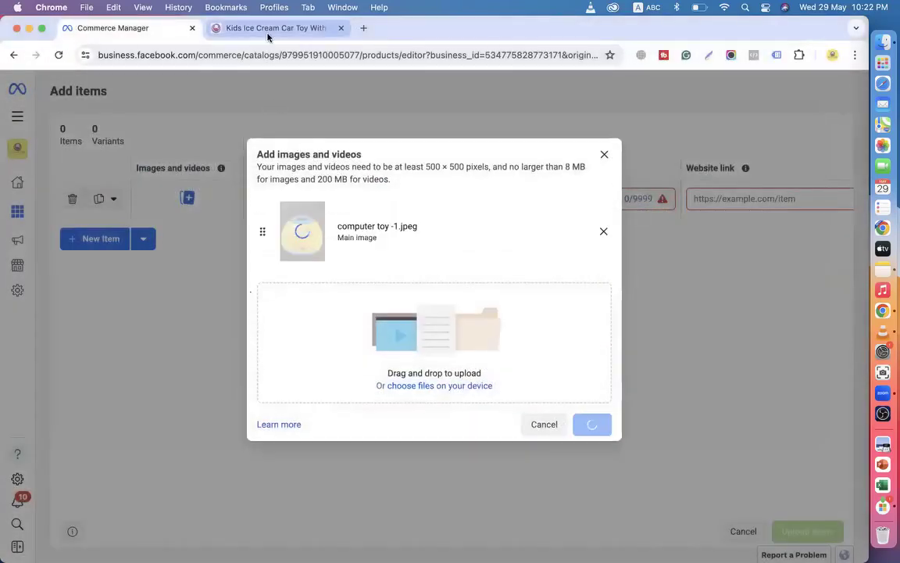
Open the Educational Toys Computer product page on the store's website.
click(267, 29)
click(14, 55)
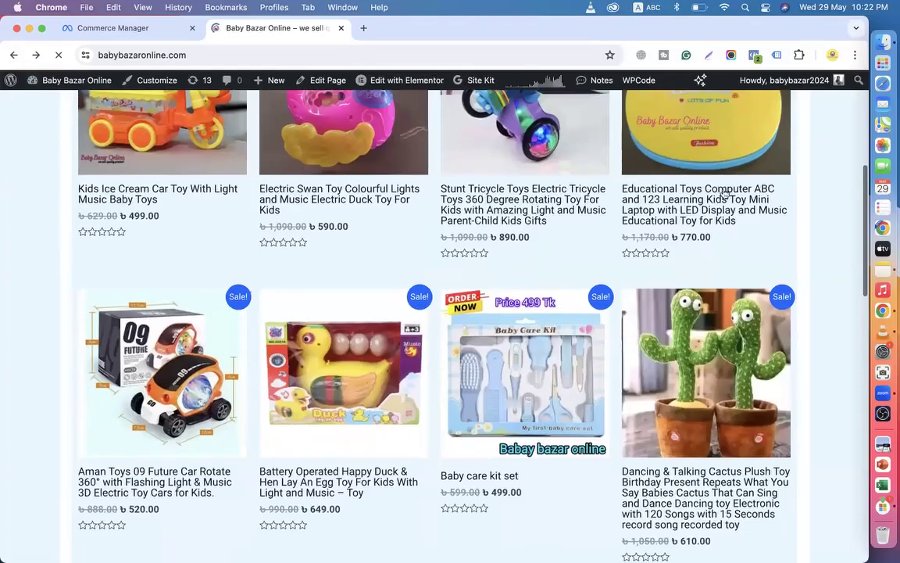
click(701, 206)
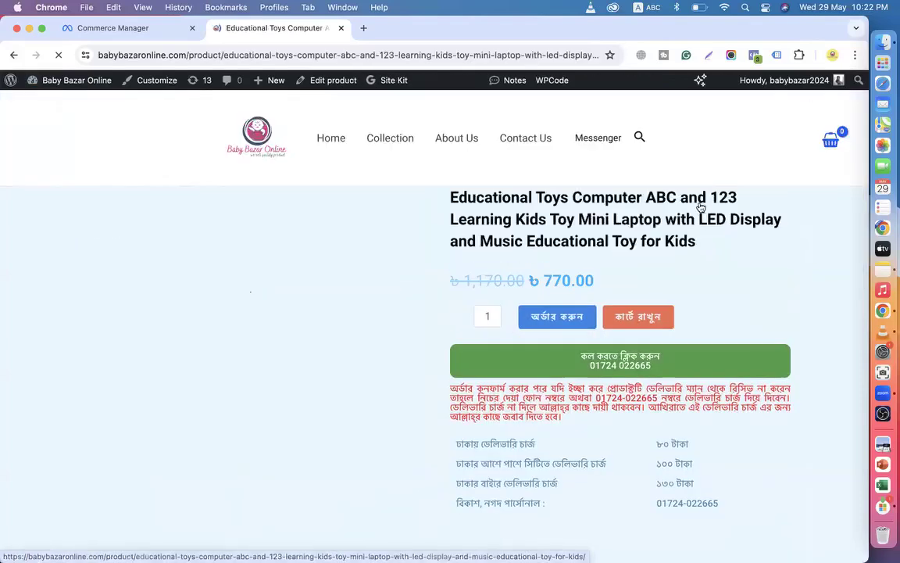
click(133, 29)
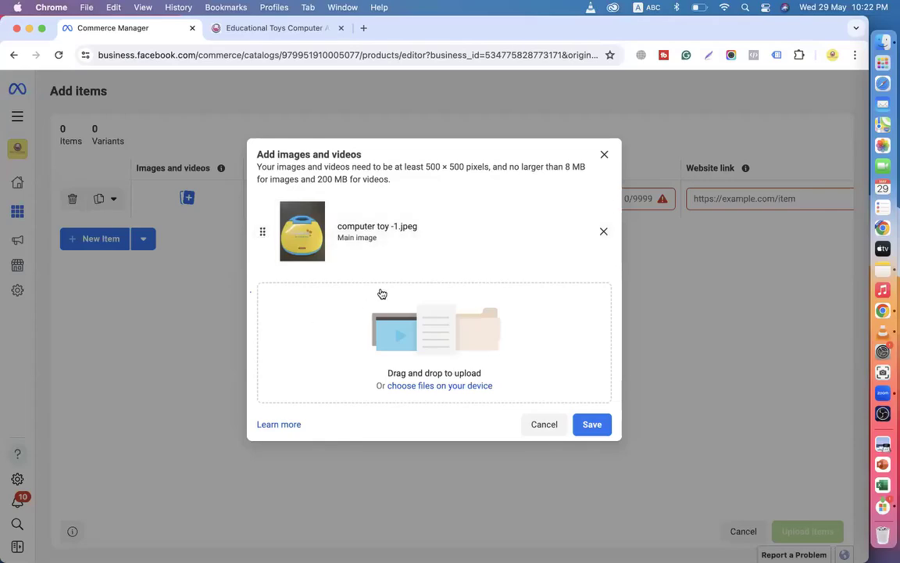
Upload computer toy -2.jpeg as a second image and save both images to the item.
click(414, 386)
scroll(186, 334, down, 2)
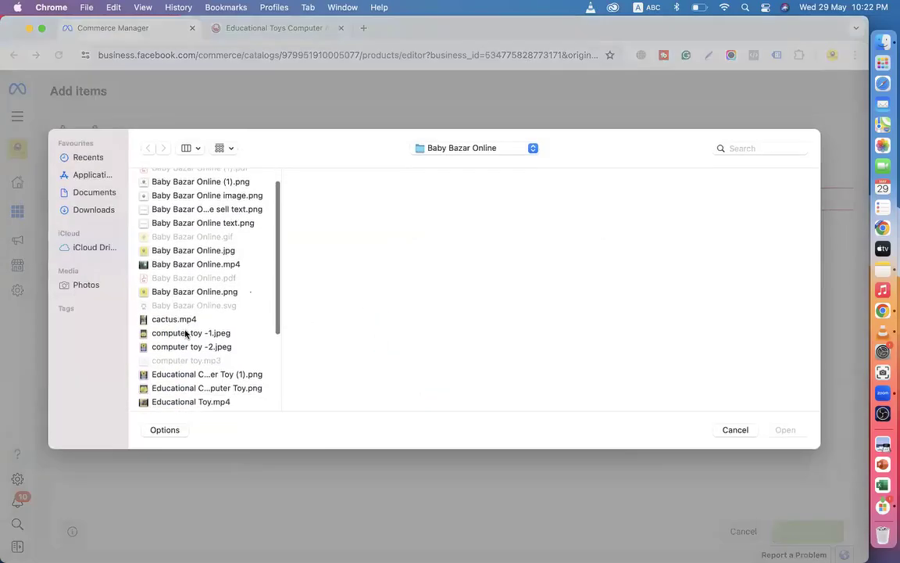
click(185, 346)
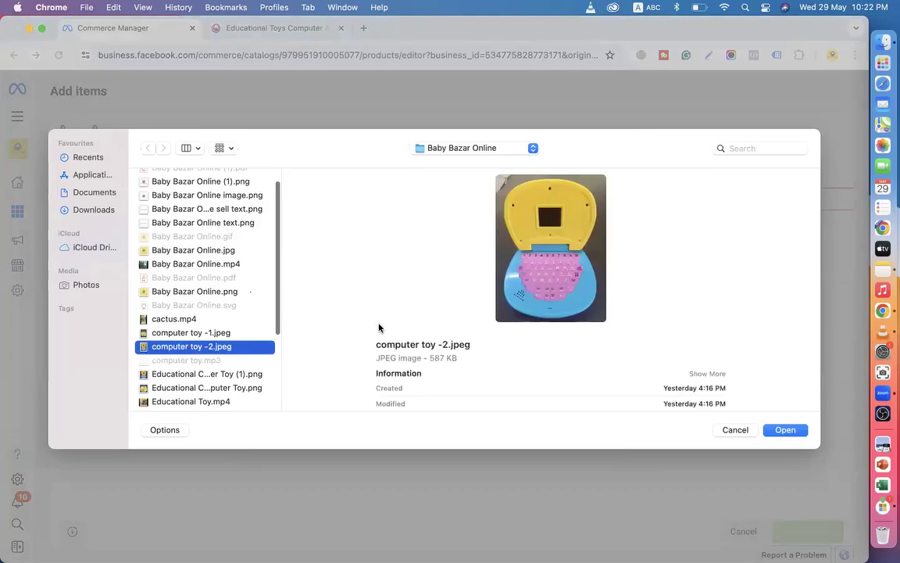
click(786, 429)
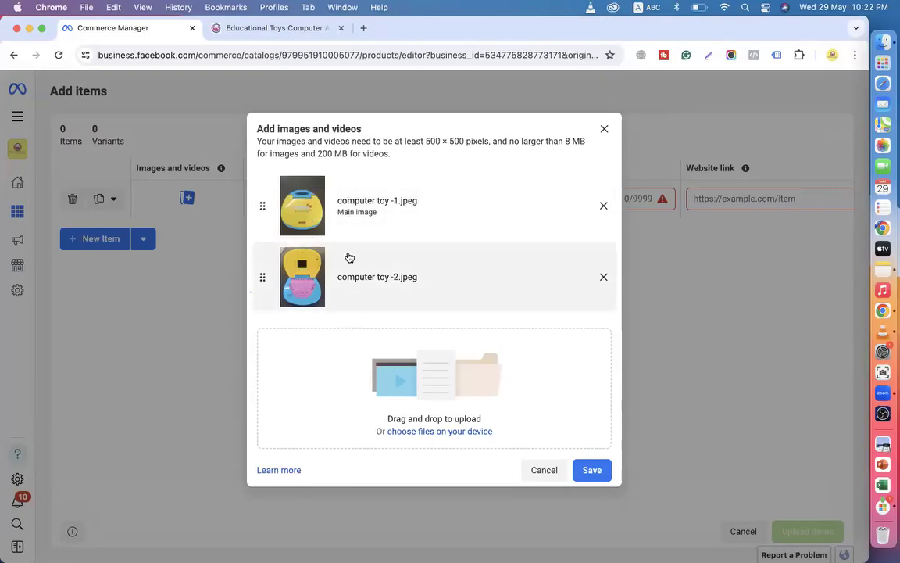
click(593, 474)
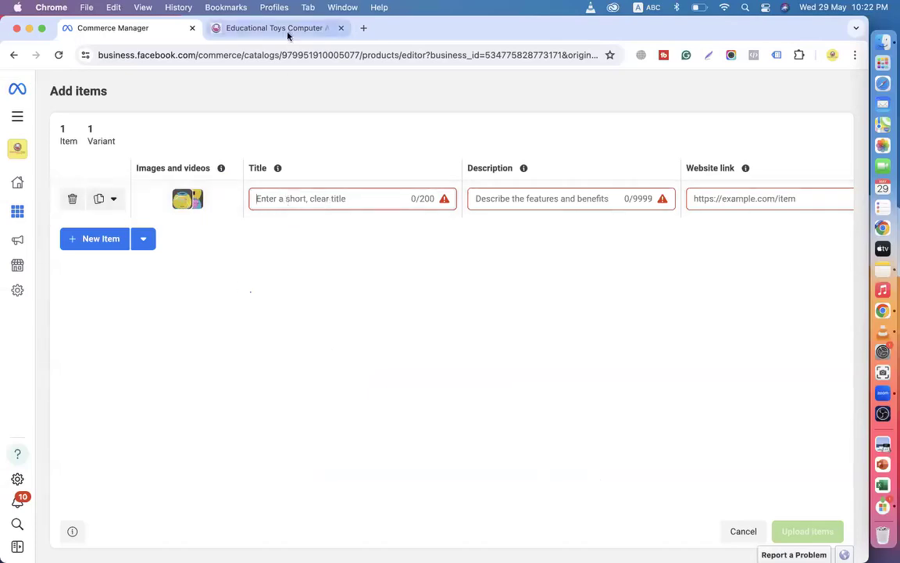
Paste the product title 'Educational Toys Computer ABC and 123' into the item's Title.
click(258, 29)
drag(461, 200, 701, 236)
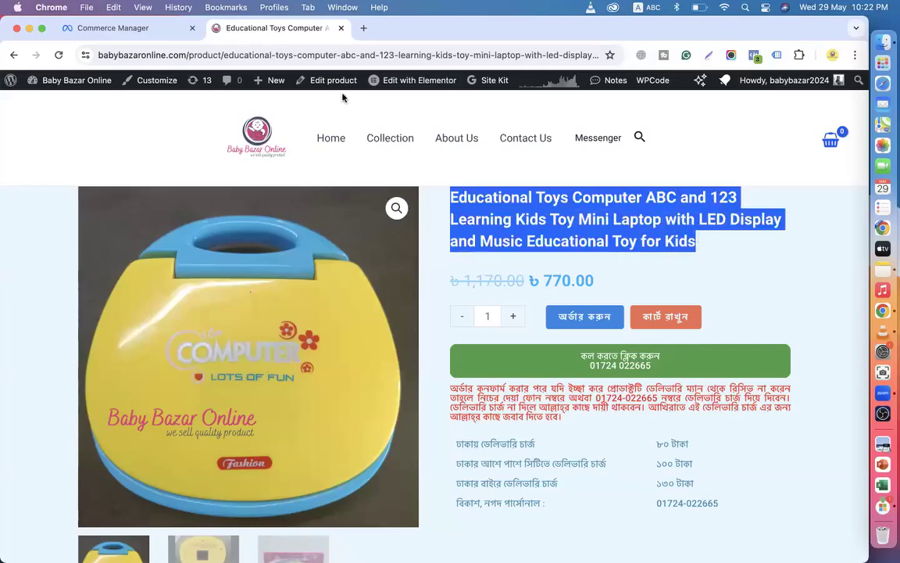
click(153, 35)
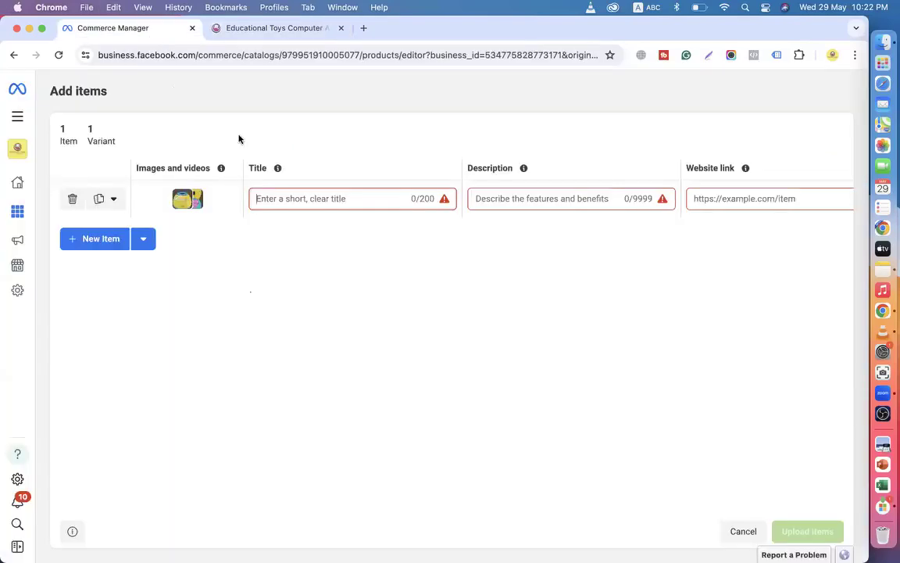
click(327, 199)
key(super+v)
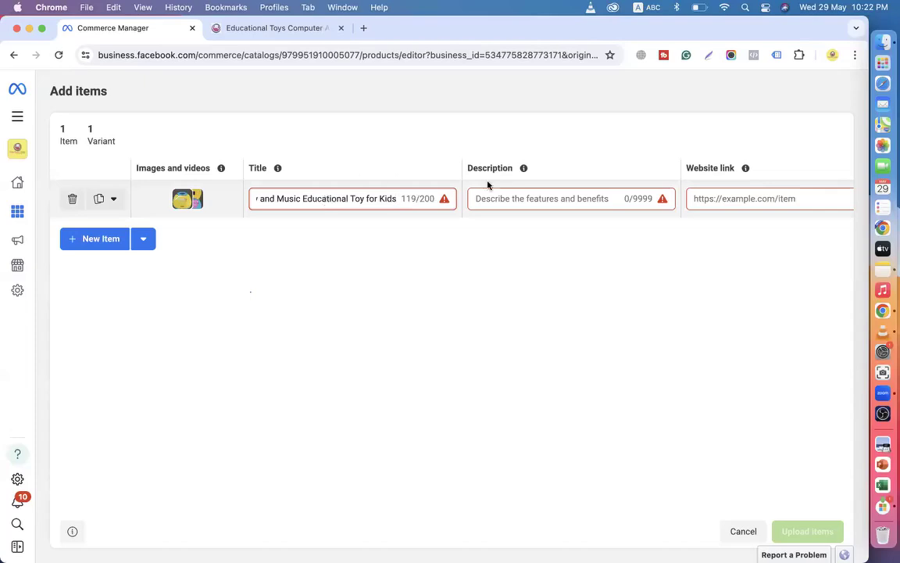
Copy the product description from the store page and paste it into Description.
click(504, 195)
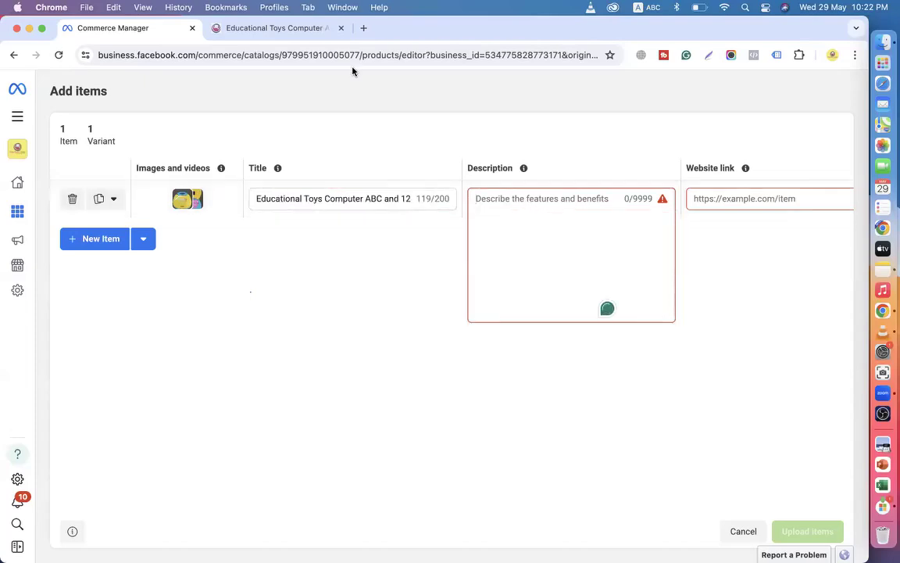
click(235, 28)
scroll(535, 300, down, 10)
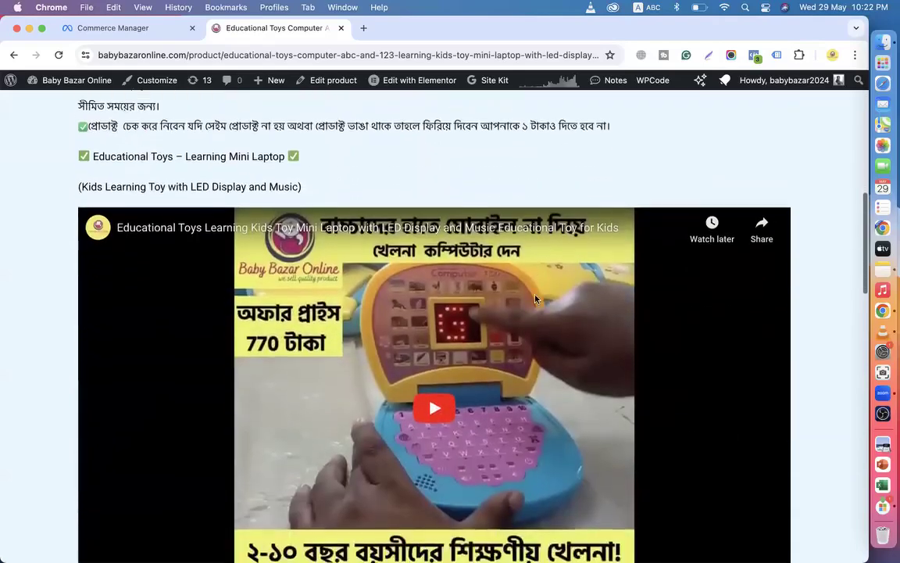
scroll(347, 320, up, 2)
scroll(347, 320, down, 5)
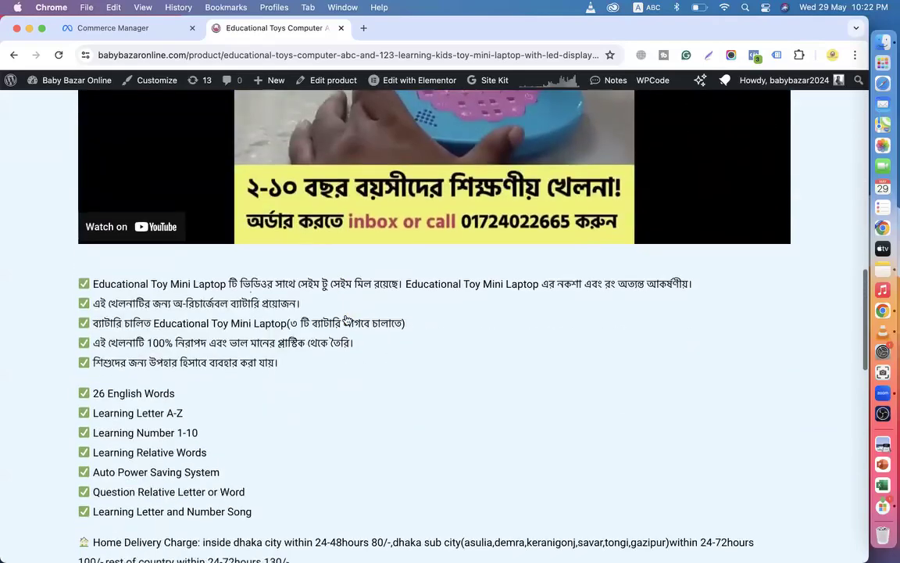
scroll(241, 372, down, 2)
drag(267, 391, 48, 173)
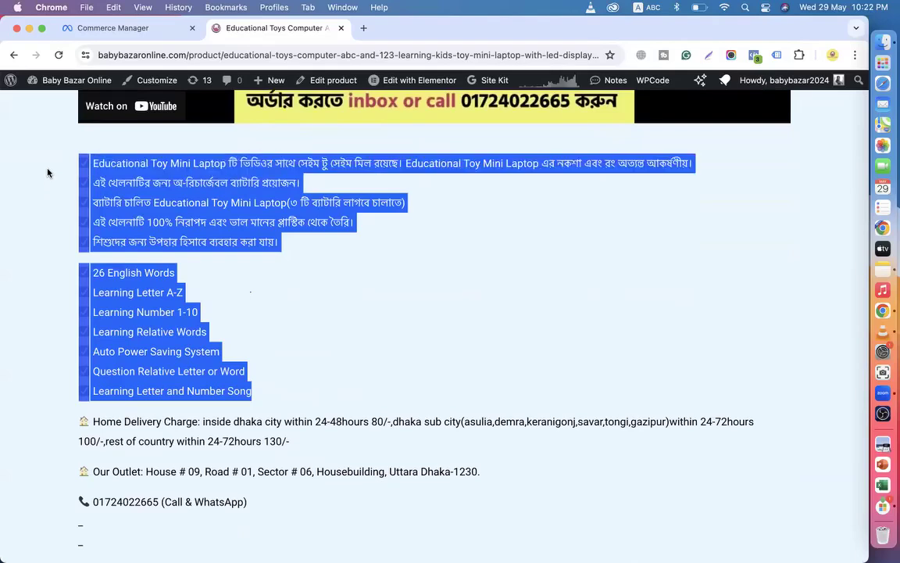
click(129, 29)
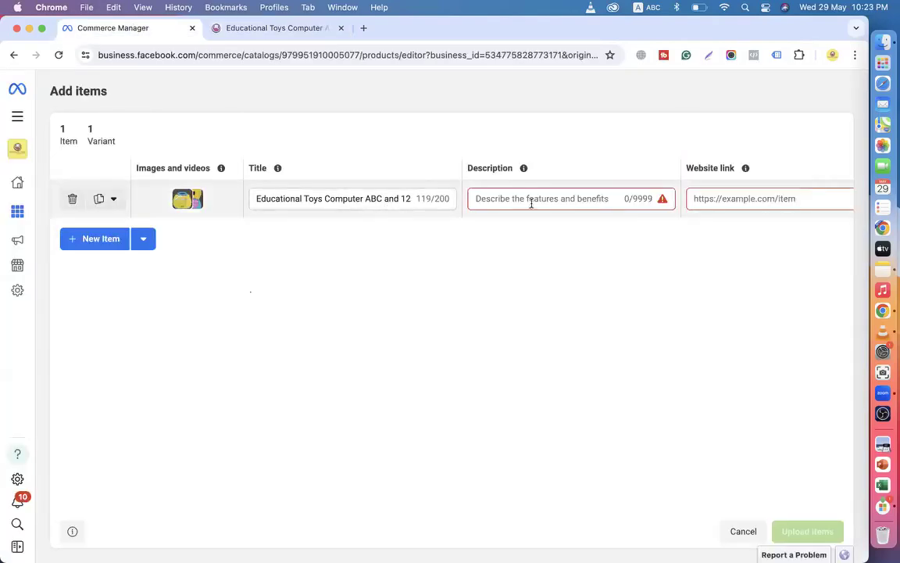
click(260, 30)
scroll(297, 283, up, 8)
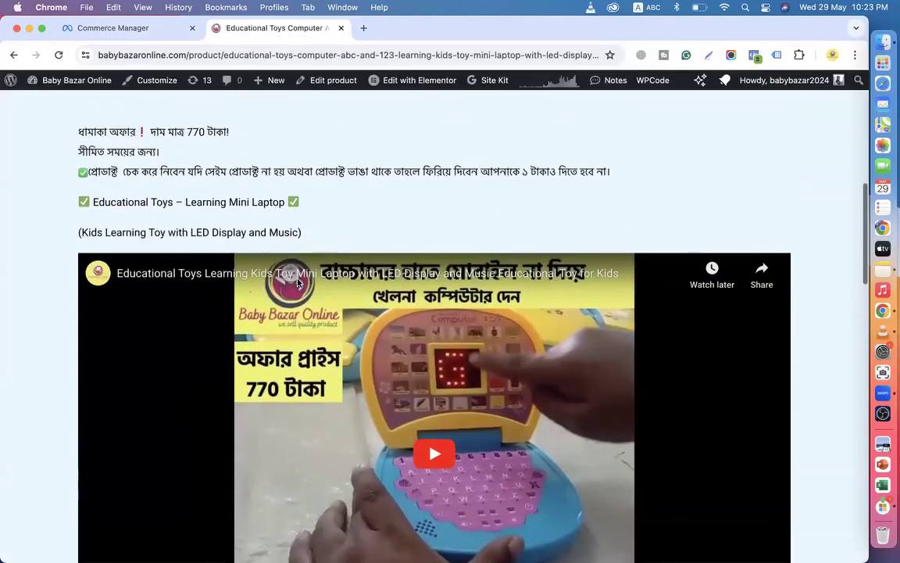
drag(320, 253, 71, 146)
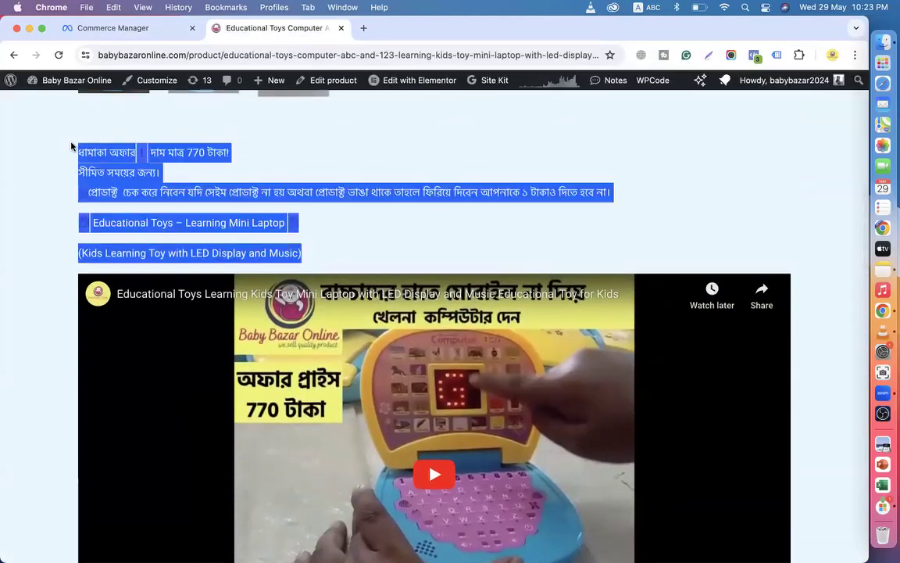
click(117, 28)
click(480, 200)
key(super+v)
Append the product's features and delivery details after 'Music)' in the Description.
click(281, 29)
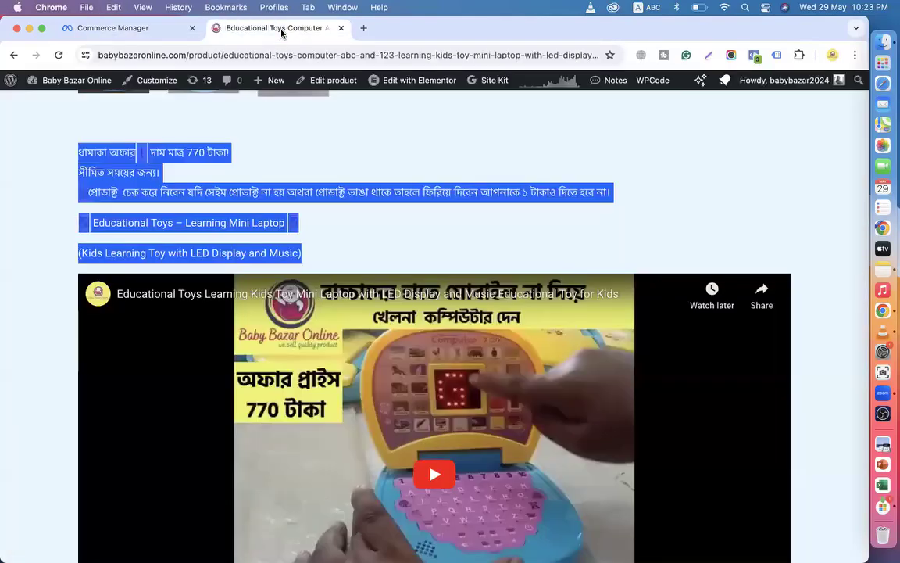
scroll(304, 289, down, 15)
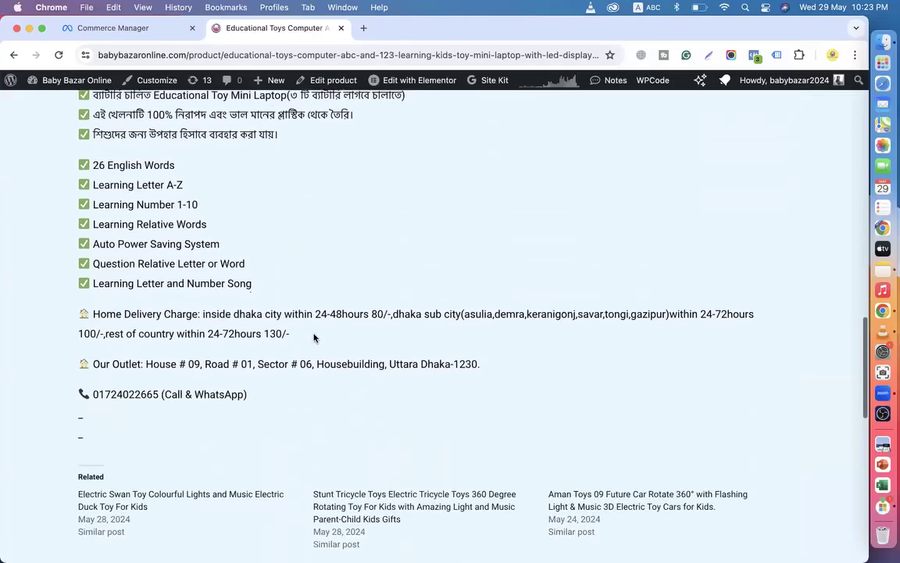
drag(254, 402, 61, 338)
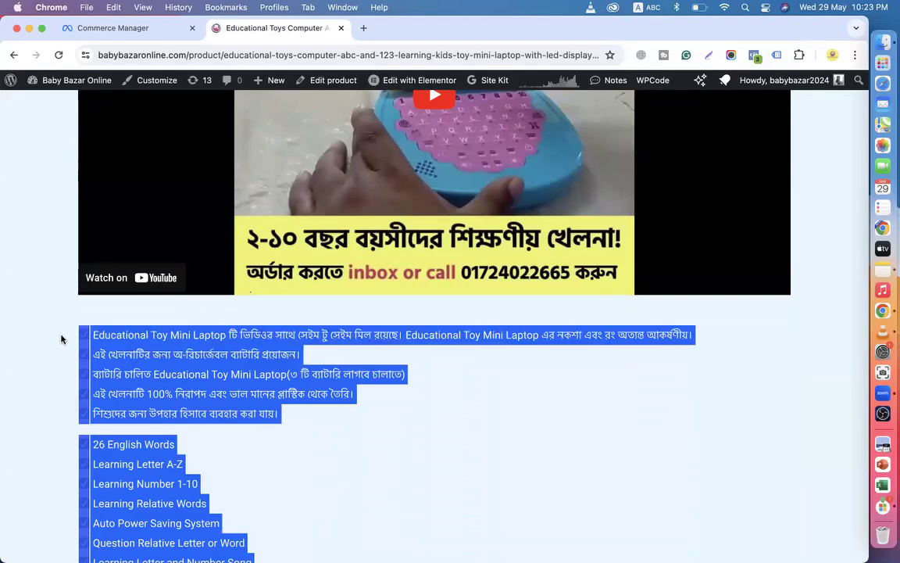
click(118, 28)
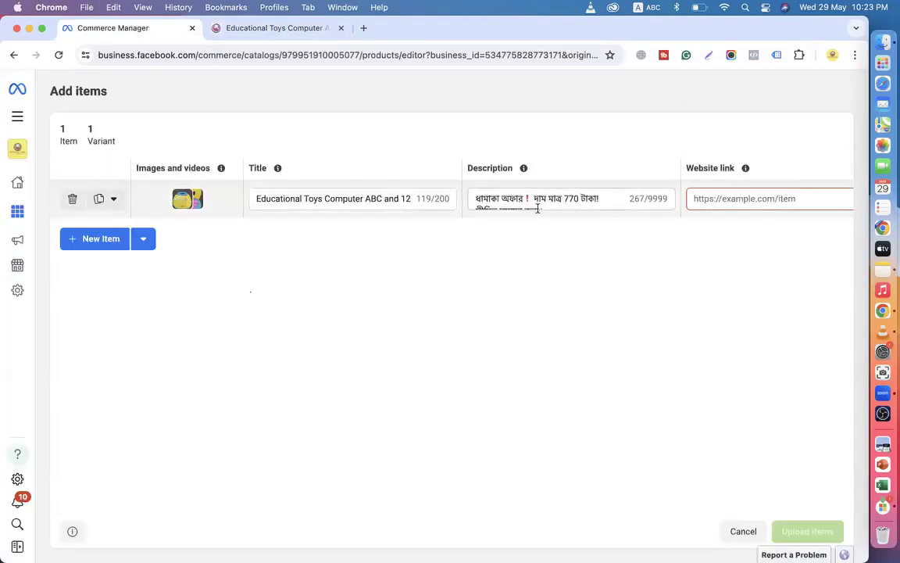
click(577, 212)
scroll(557, 267, down, 2)
click(526, 314)
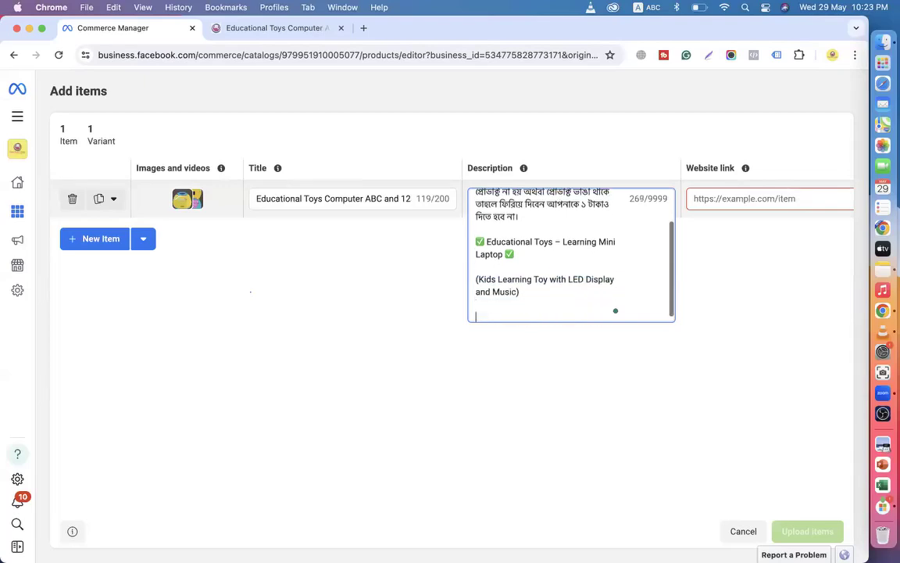
key(super+v)
click(732, 199)
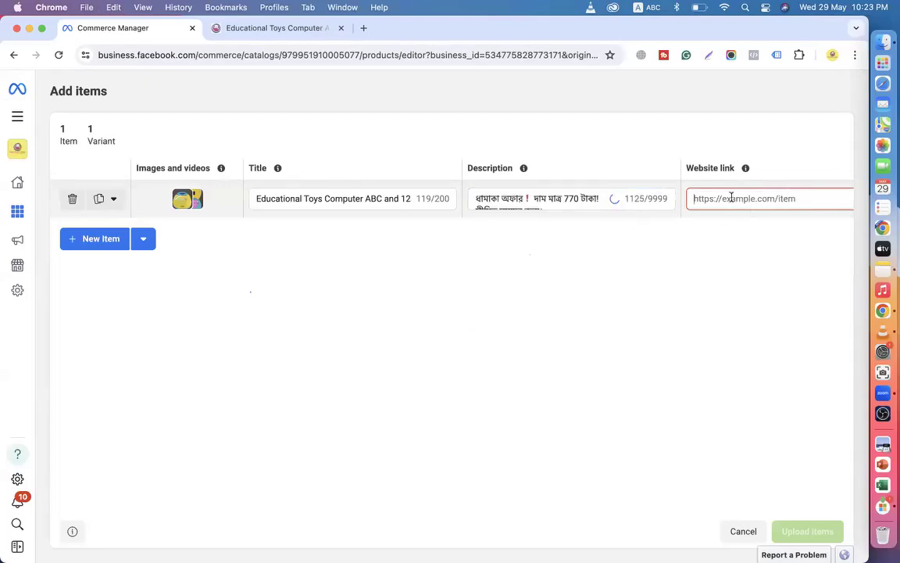
Paste the Educational Toys Computer product page URL into the item's Website link.
click(267, 28)
click(342, 55)
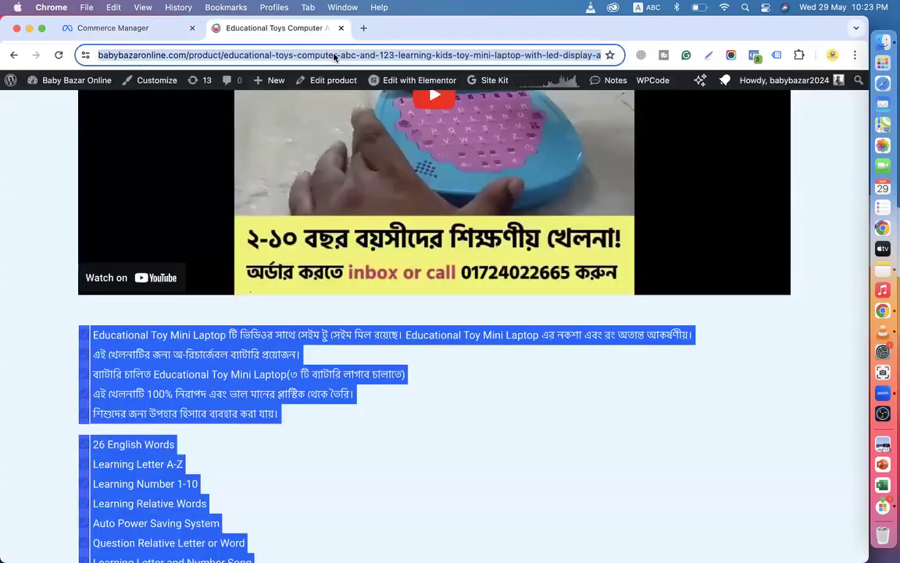
right_click(336, 53)
click(355, 158)
scroll(258, 195, up, 10)
click(121, 25)
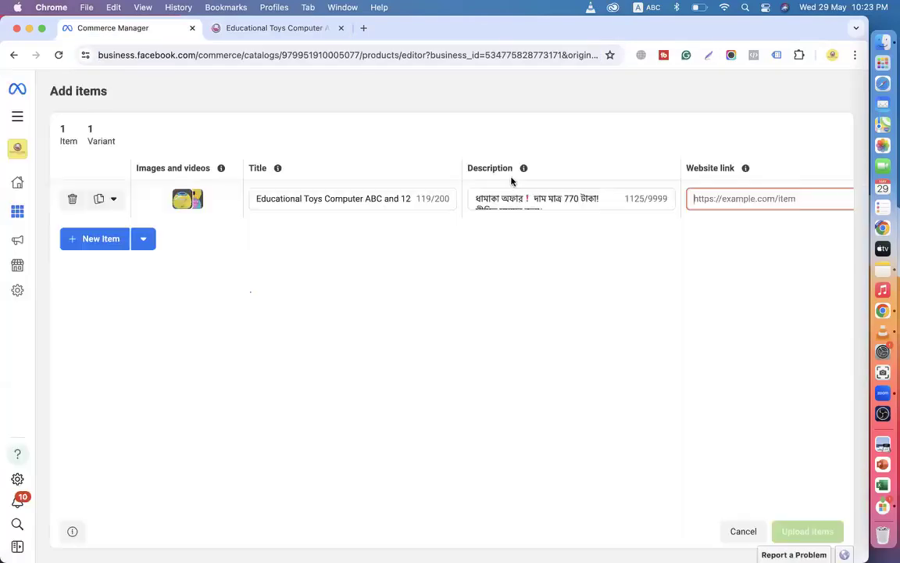
key(super+v)
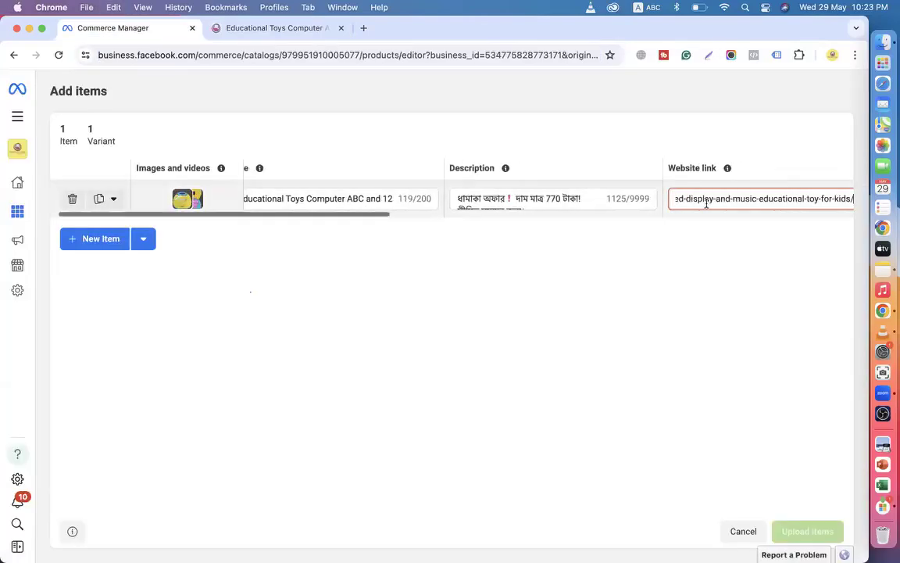
click(753, 175)
scroll(770, 173, right, 10)
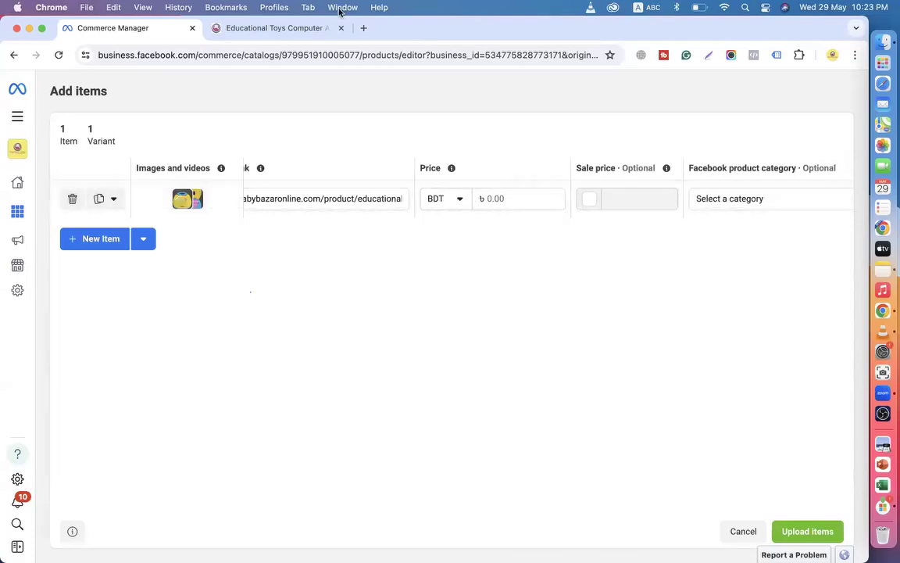
Search the price currency list but keep the currency as BDT.
click(301, 29)
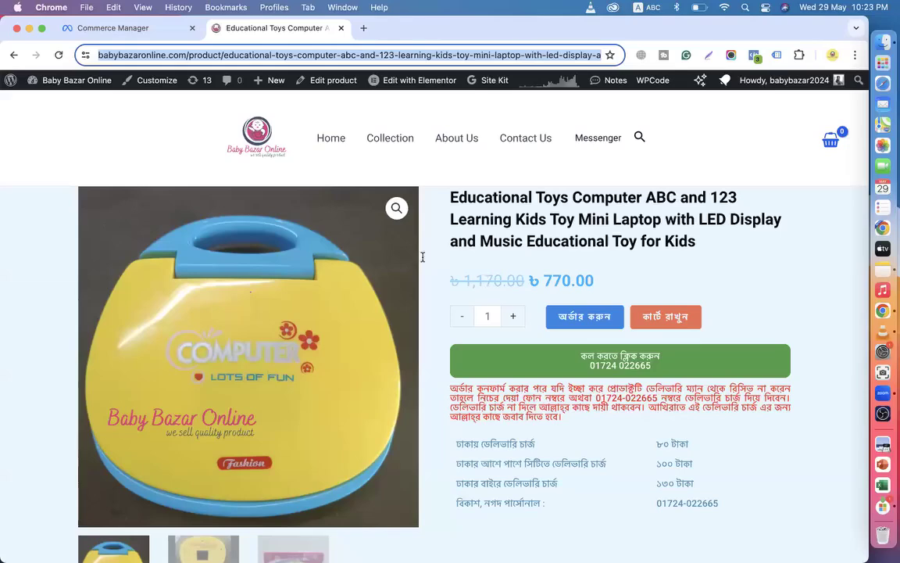
click(141, 29)
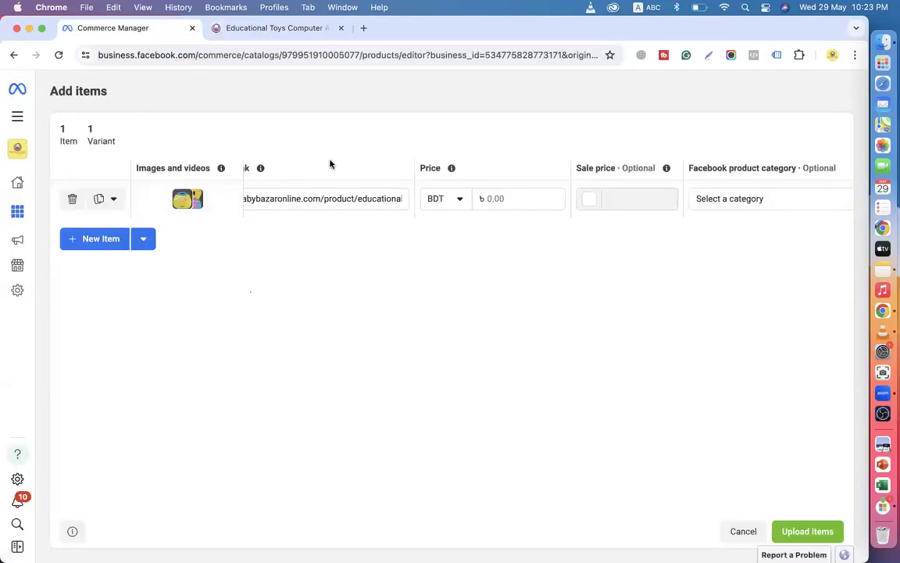
click(459, 198)
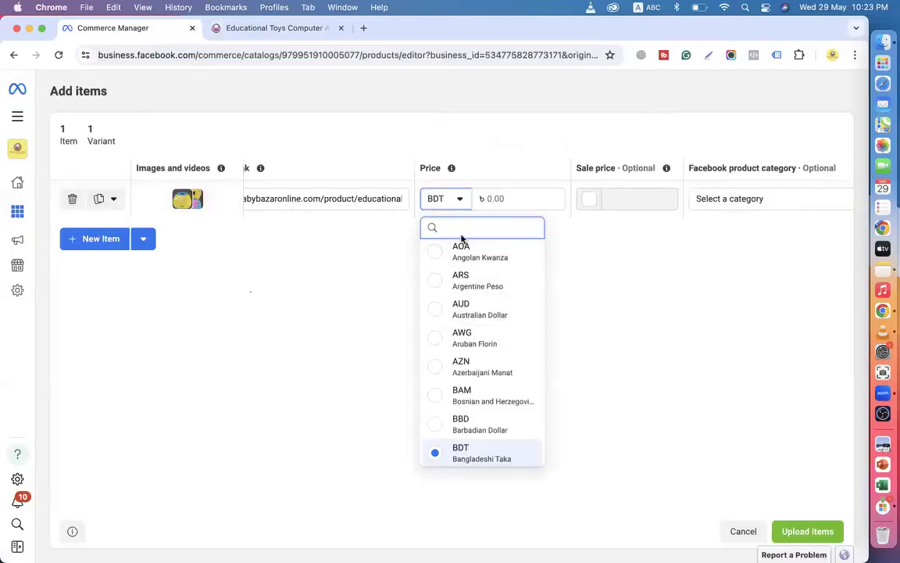
text(doo)
key(BackSpace)
text(lj)
key(BackSpace)
key(BackSpace)
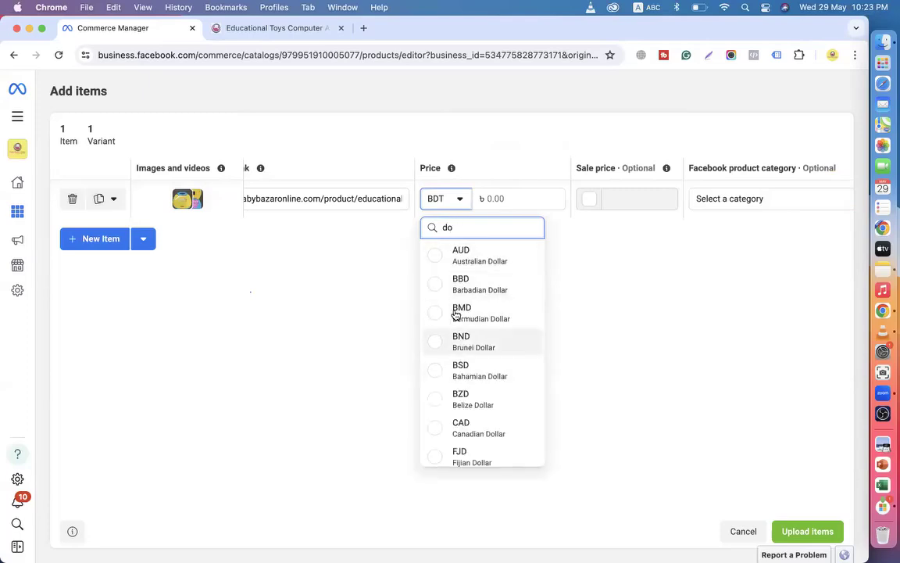
click(638, 326)
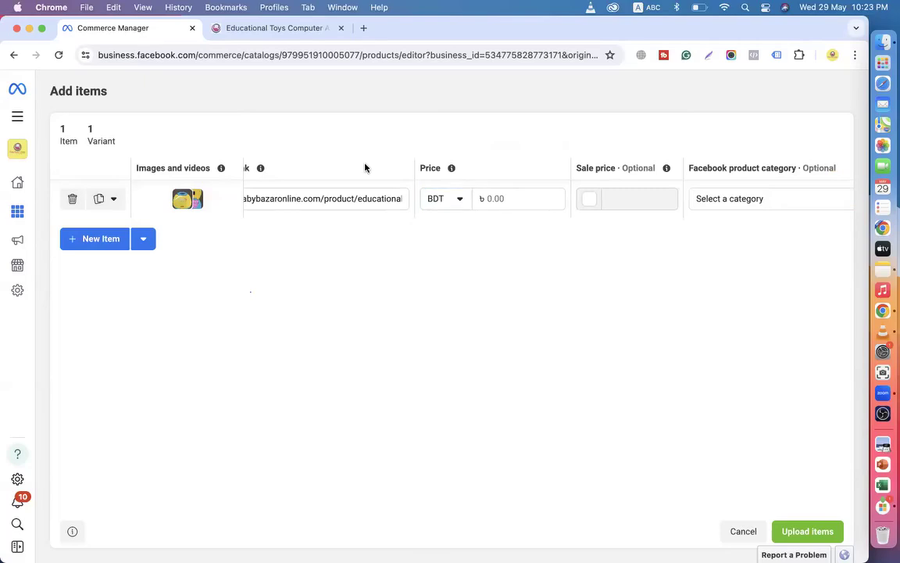
Read the product page's original 1,170 and discounted 770.00 prices.
click(283, 30)
drag(450, 275, 606, 281)
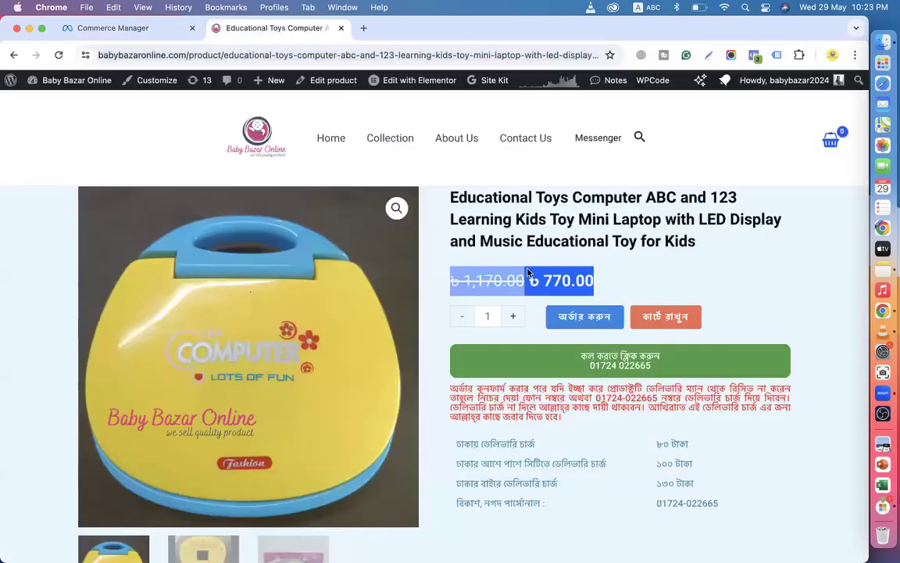
click(479, 279)
drag(464, 279, 589, 280)
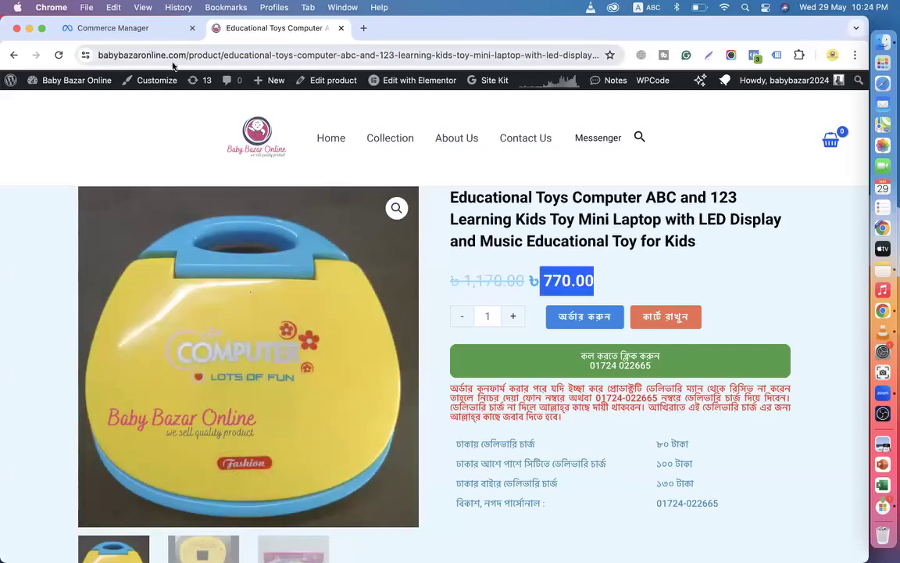
click(476, 293)
drag(453, 279, 516, 282)
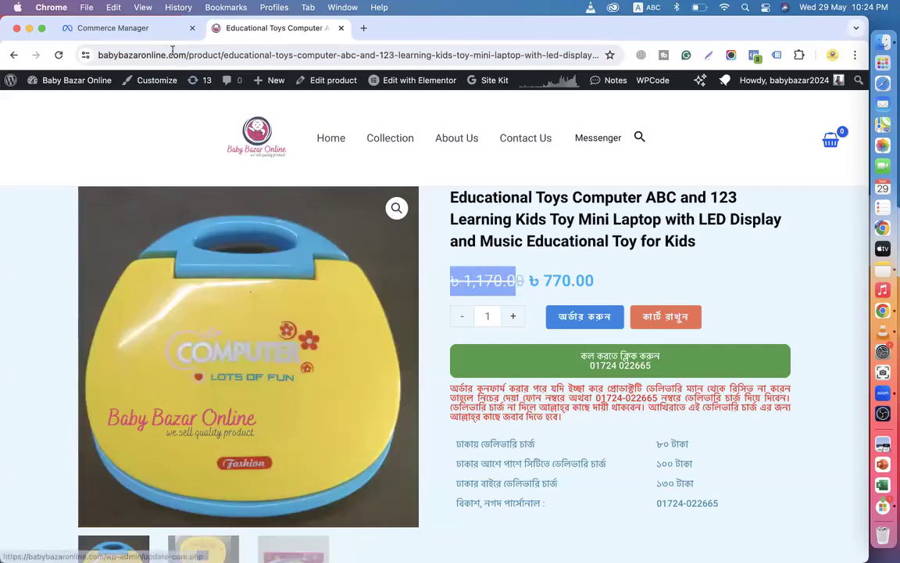
click(167, 29)
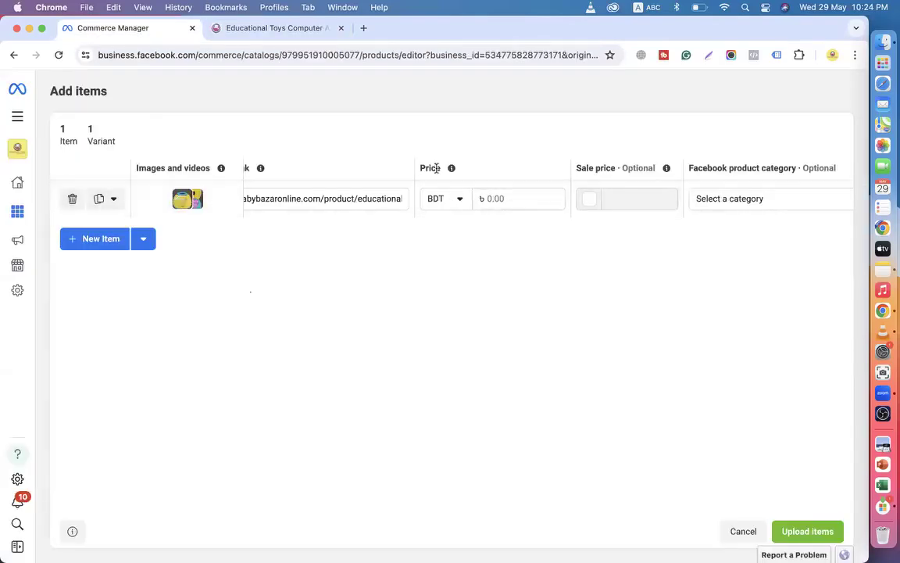
Turn on Sale price and enter the 770.00 sale price, checking it against the product page.
click(492, 199)
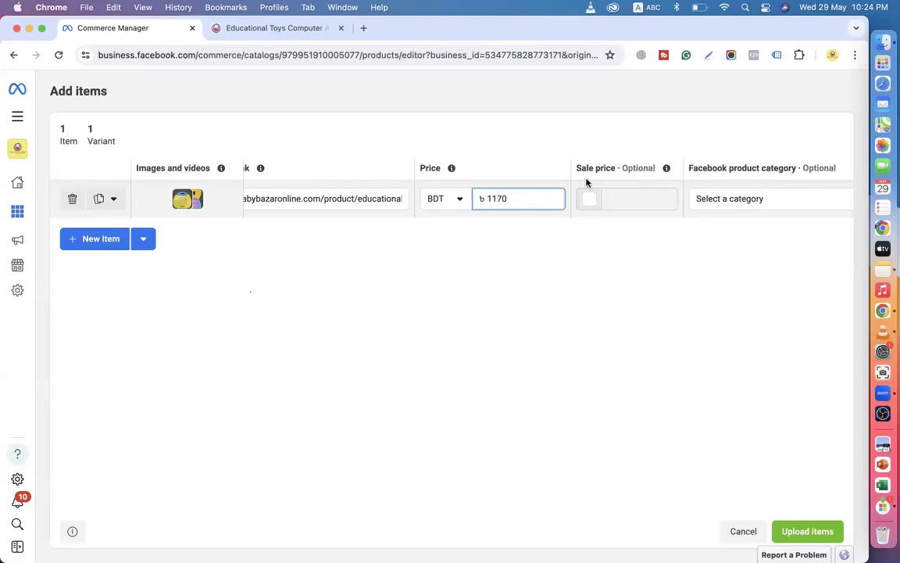
click(588, 203)
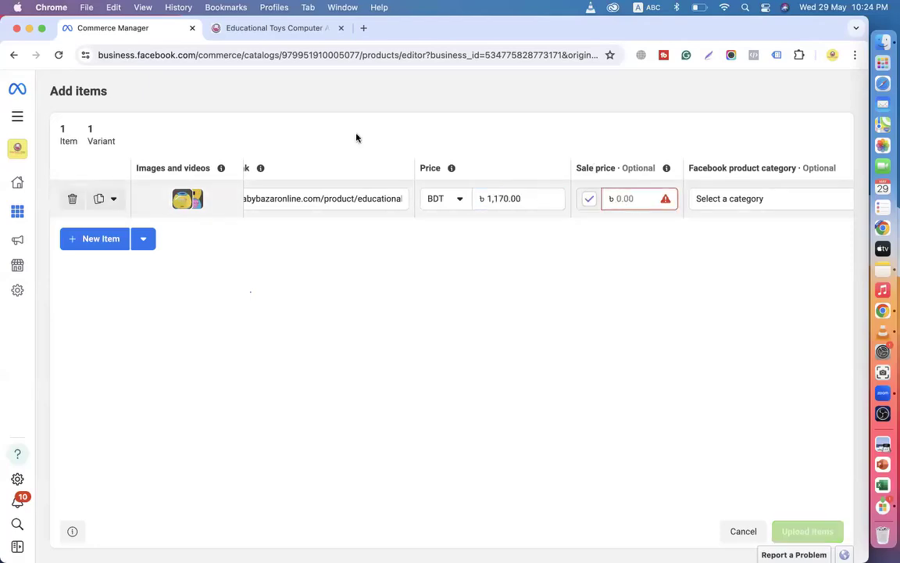
click(286, 29)
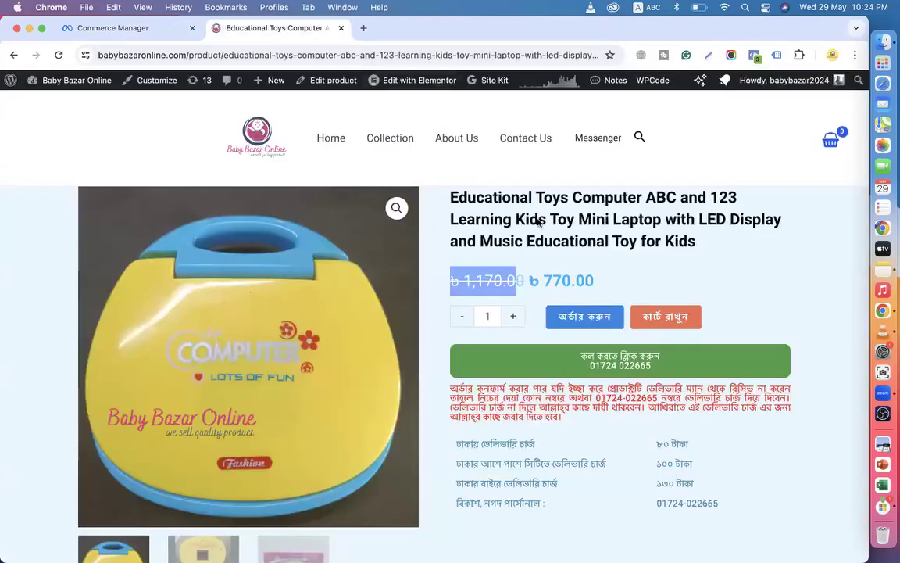
click(129, 30)
click(620, 197)
text(770)
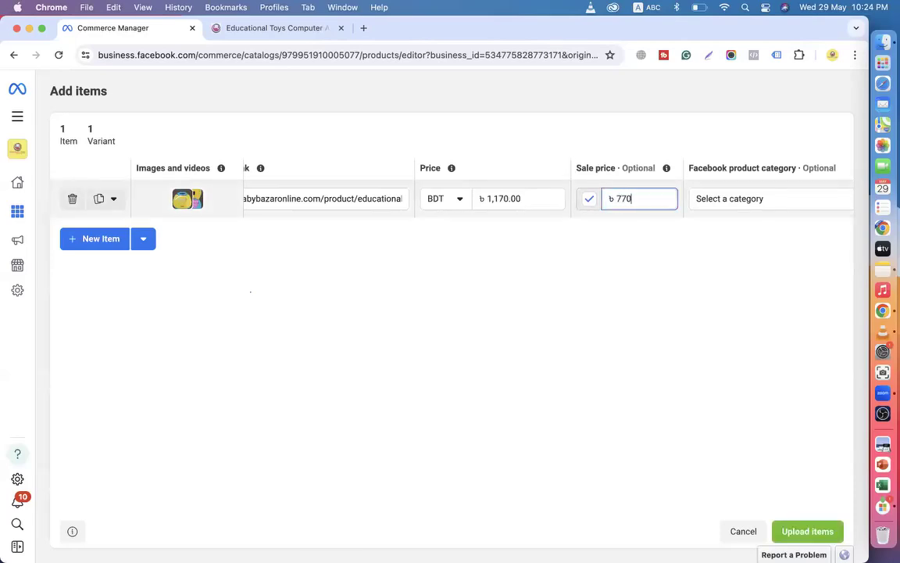
click(542, 372)
click(274, 28)
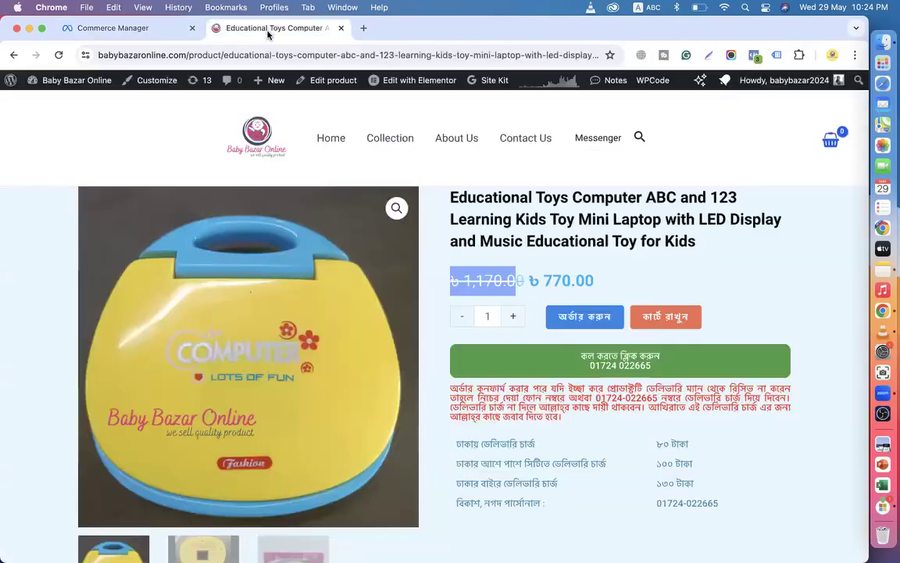
click(125, 29)
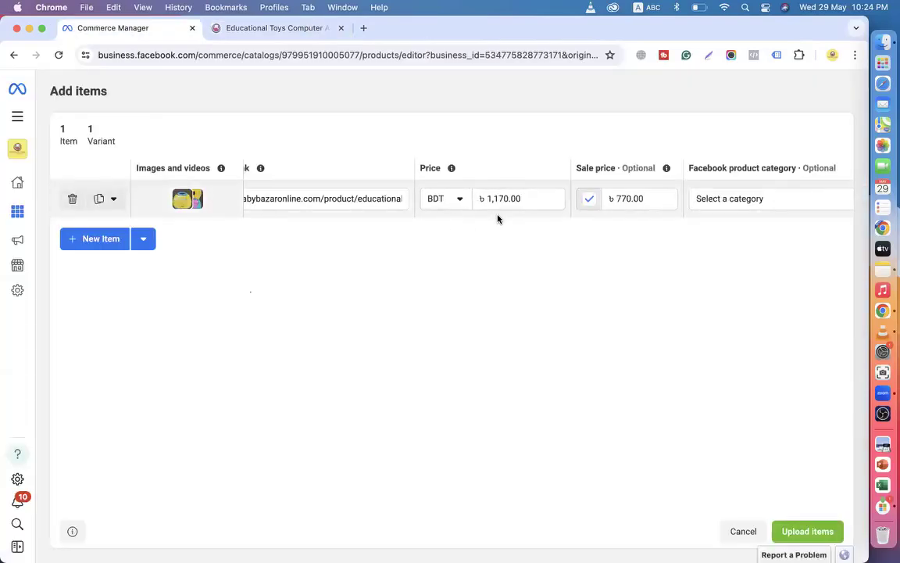
click(283, 31)
double_click(584, 275)
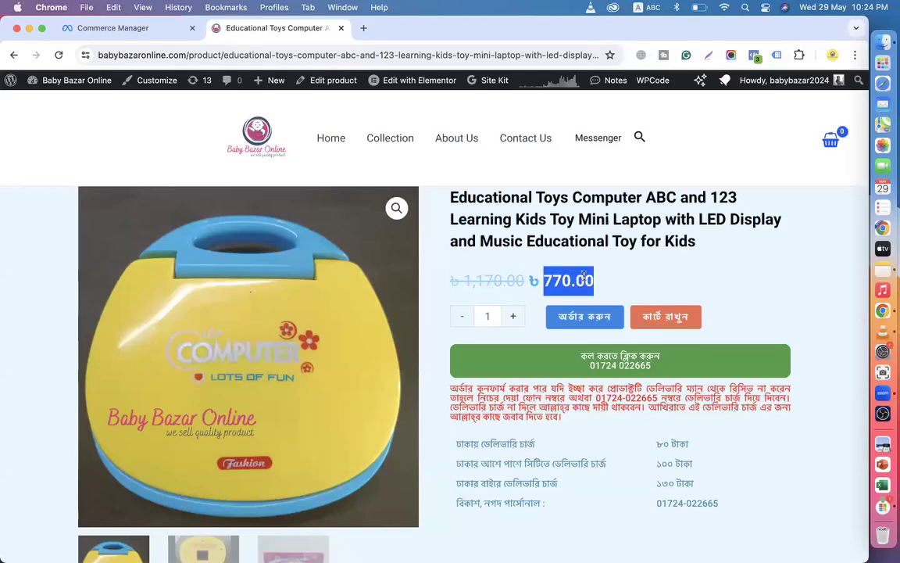
click(129, 28)
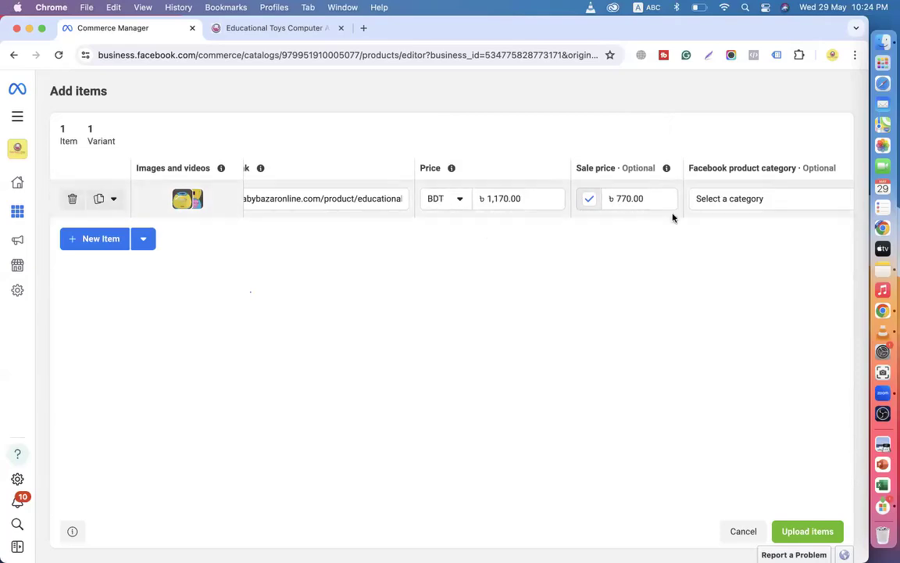
Keep the item's condition set to New.
scroll(677, 218, right, 3)
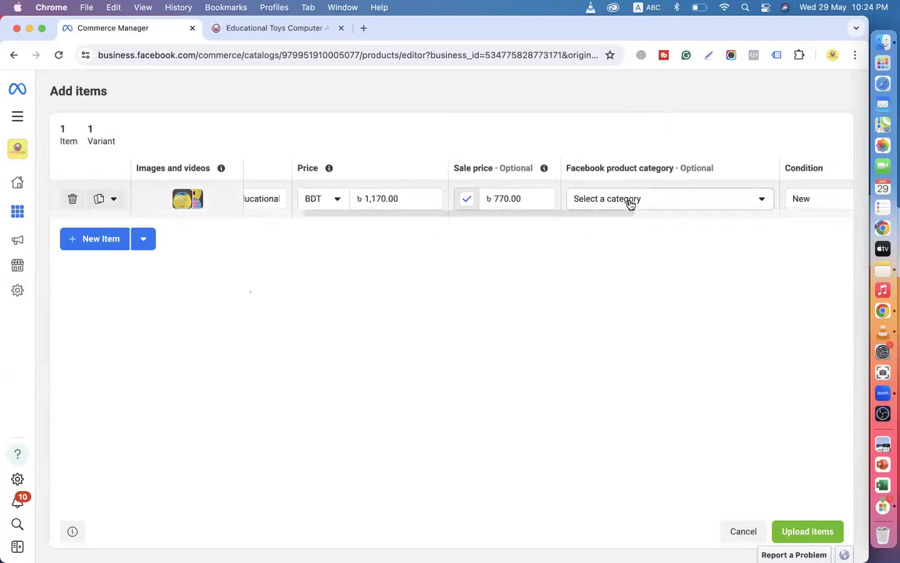
scroll(628, 200, right, 5)
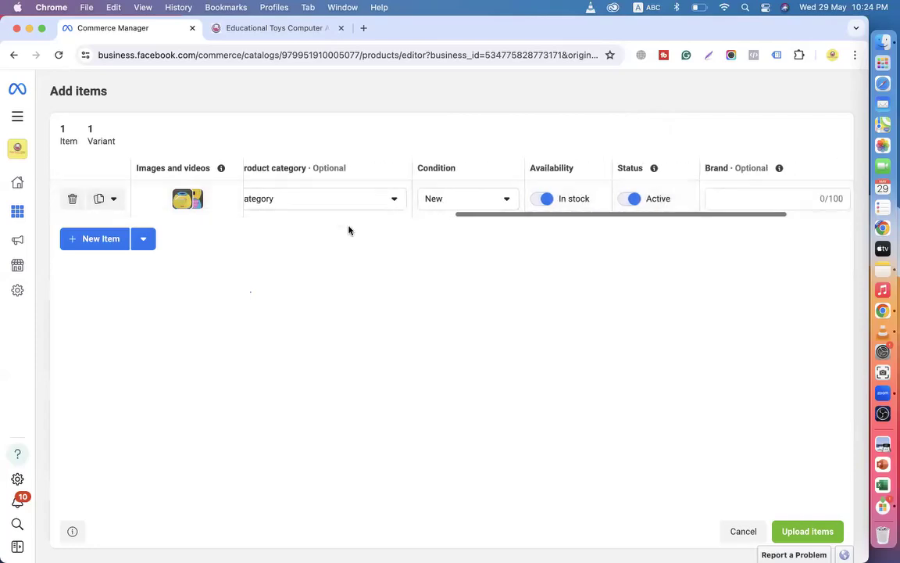
click(500, 199)
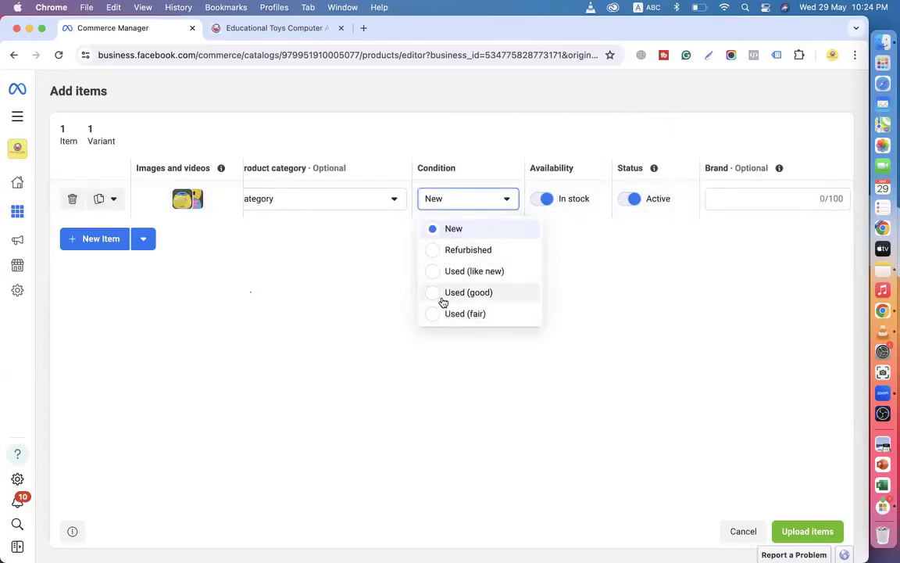
click(435, 230)
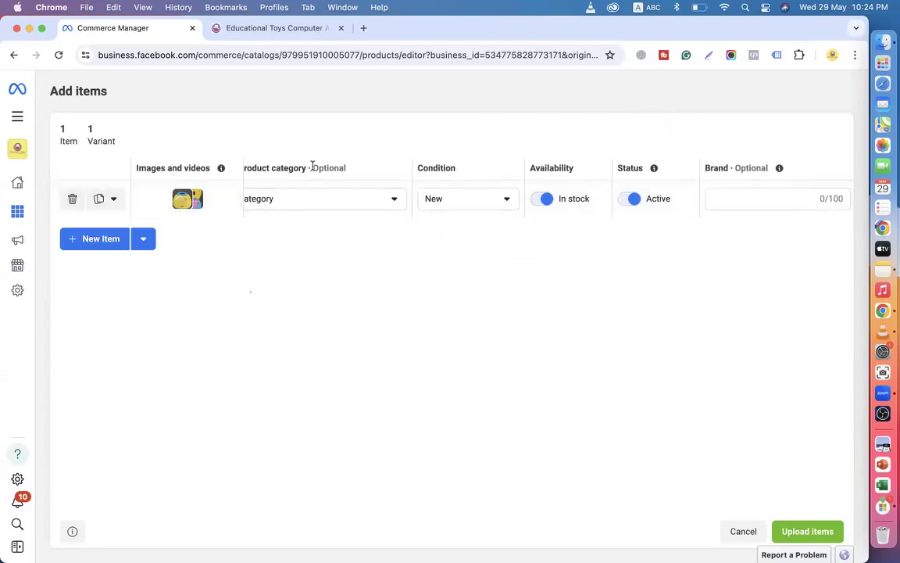
Search the Facebook product categories for 'toys' and choose Baby toys.
scroll(306, 179, left, 3)
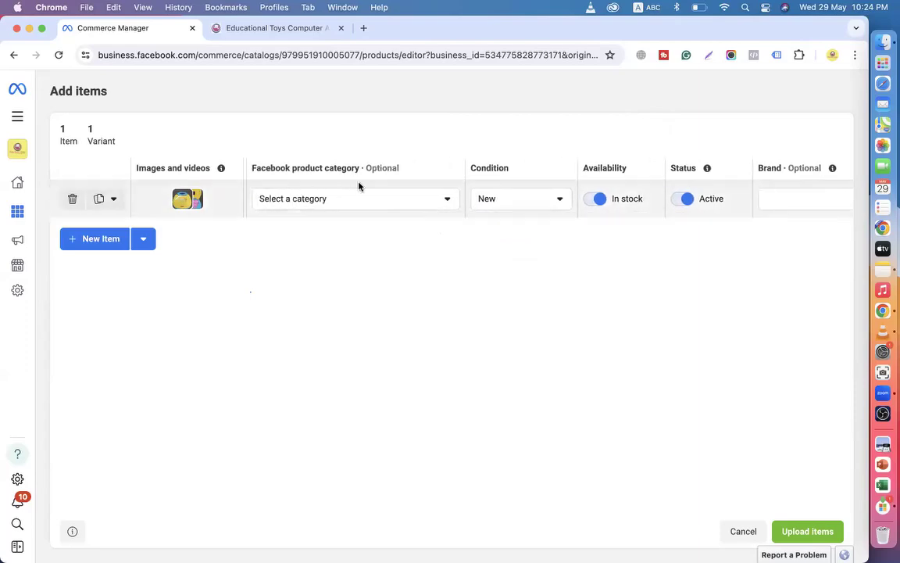
scroll(547, 199, right, 1)
scroll(402, 199, left, 5)
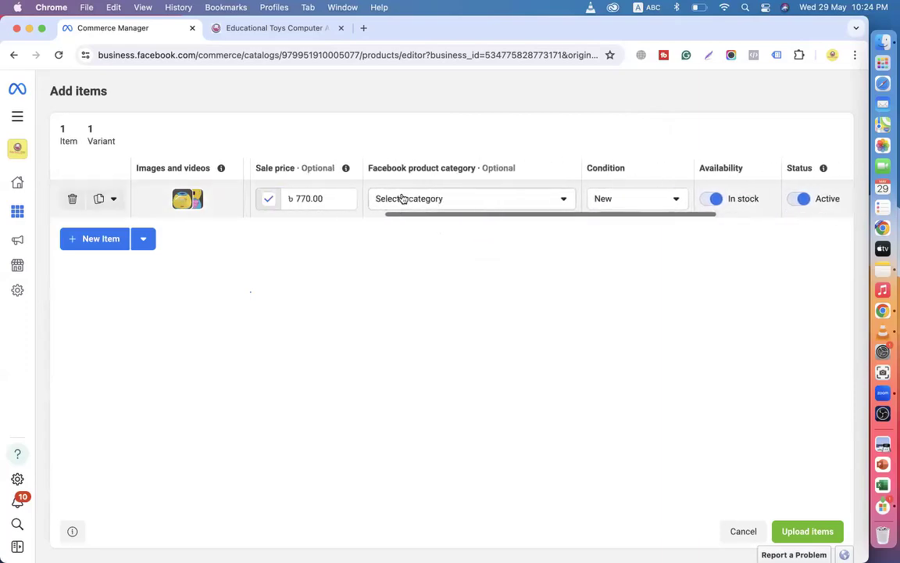
click(512, 201)
text(toy)
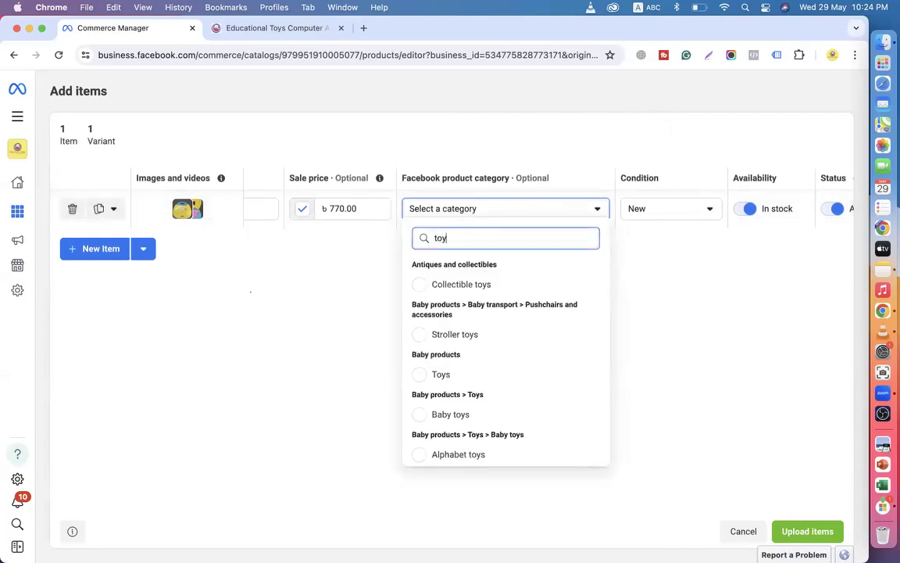
scroll(436, 398, down, 2)
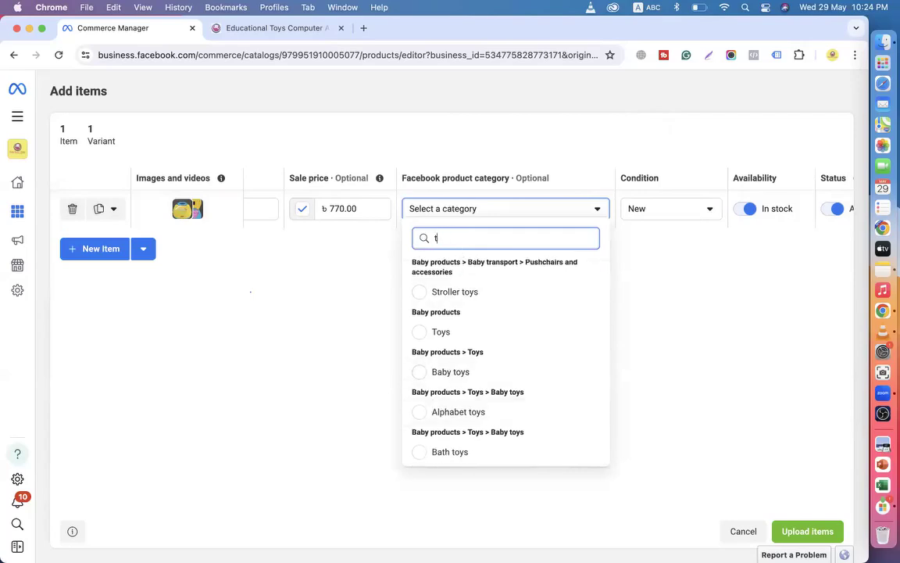
key(BackSpace)
text(kids)
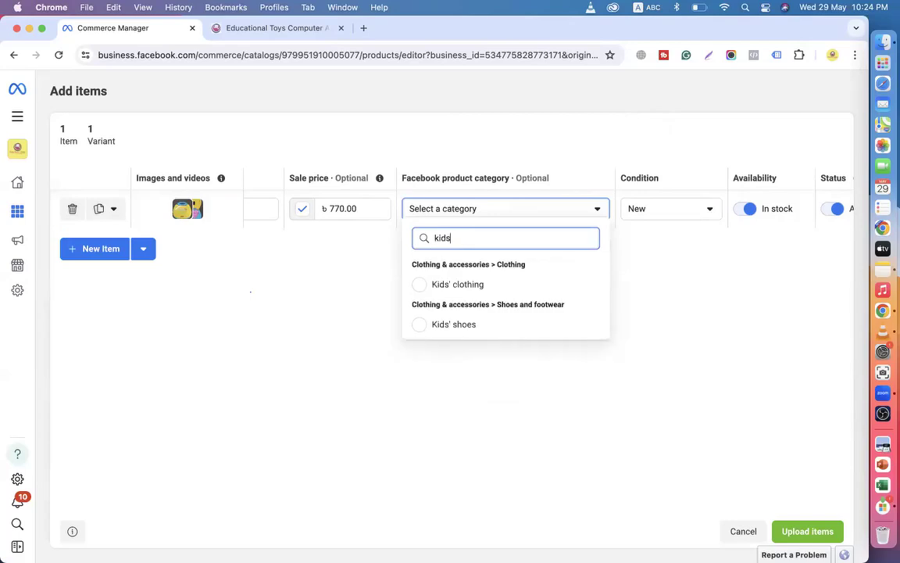
key(BackSpace)
text(to)
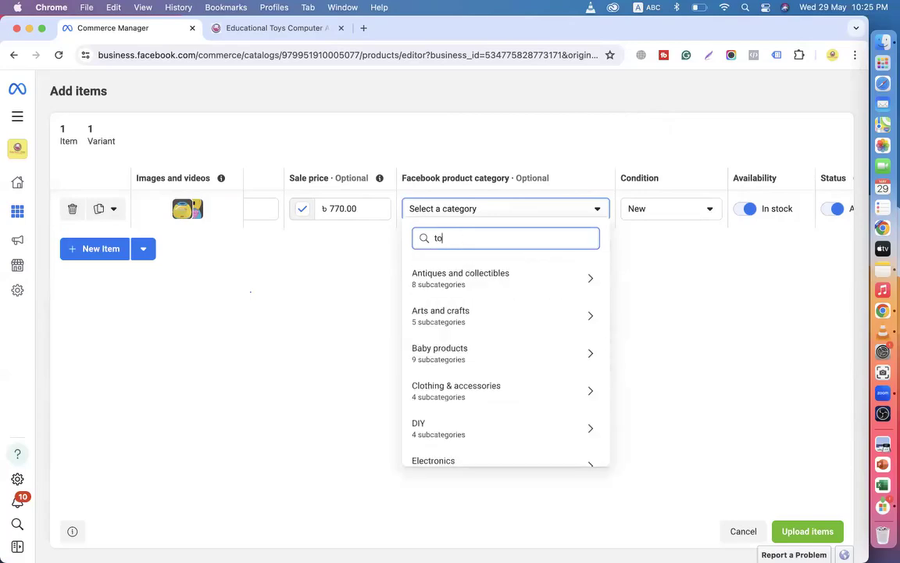
text(ys)
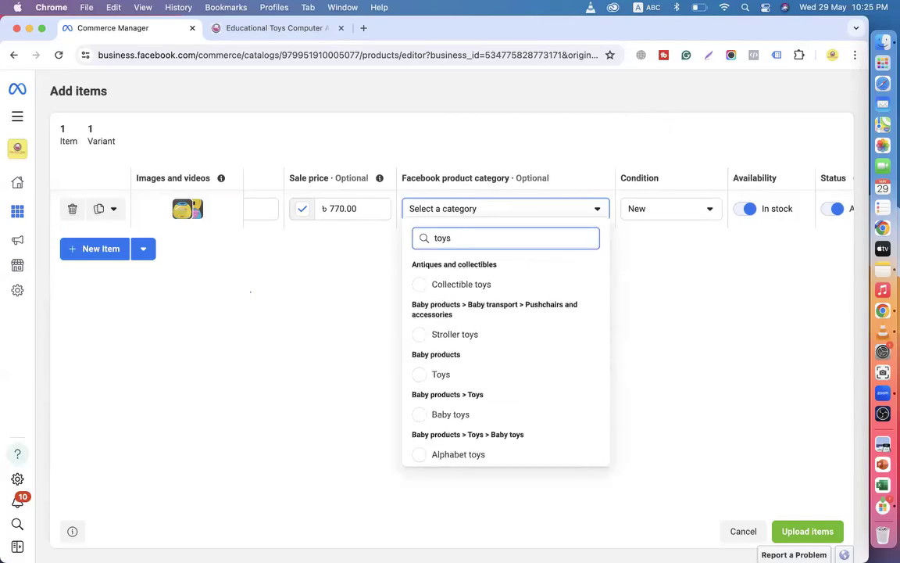
click(465, 417)
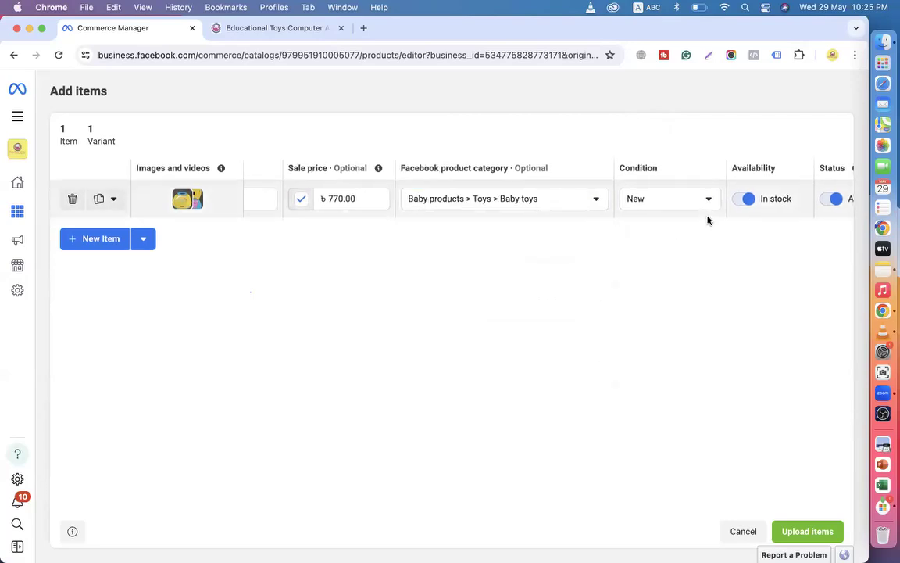
Scroll the item row past the optional Age range and Height columns to the empty Colour field and select it.
scroll(695, 219, right, 5)
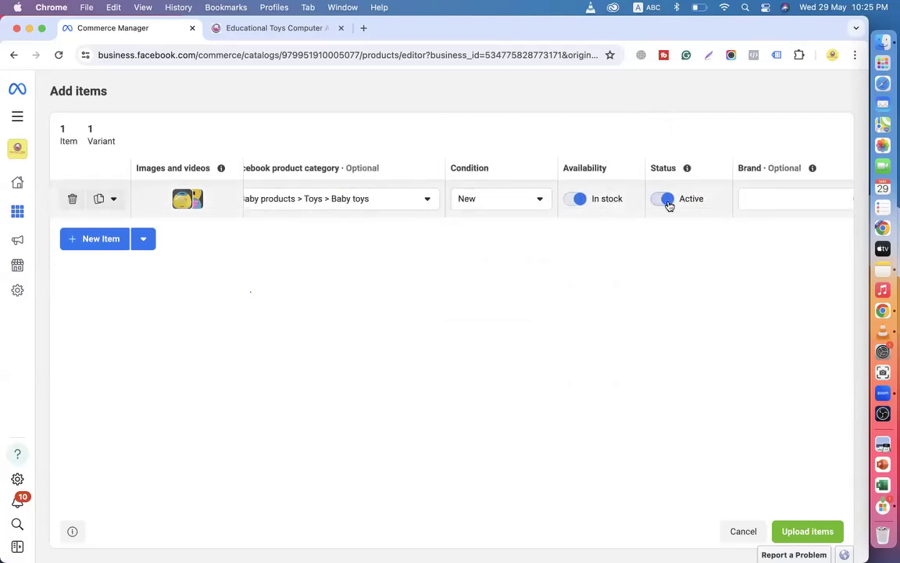
scroll(668, 201, right, 3)
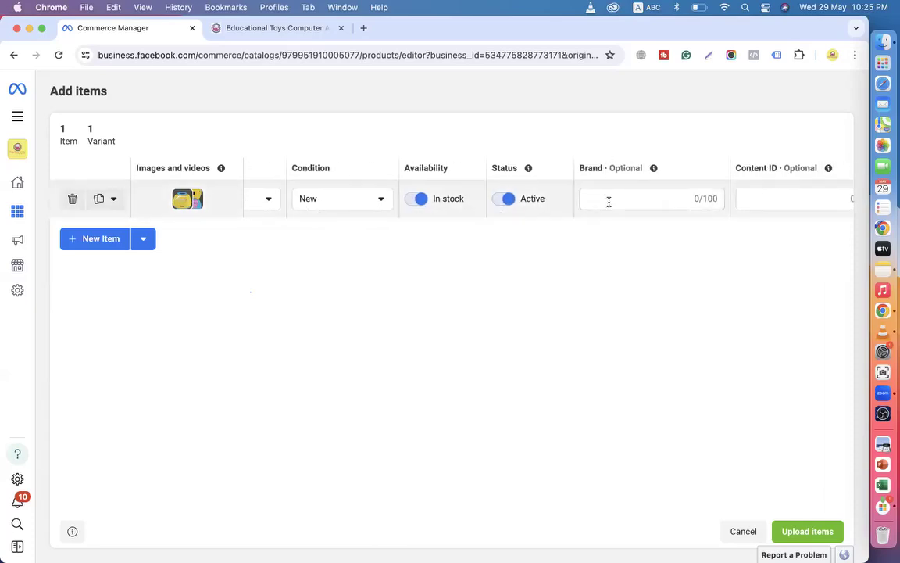
scroll(608, 201, right, 2)
scroll(609, 201, right, 2)
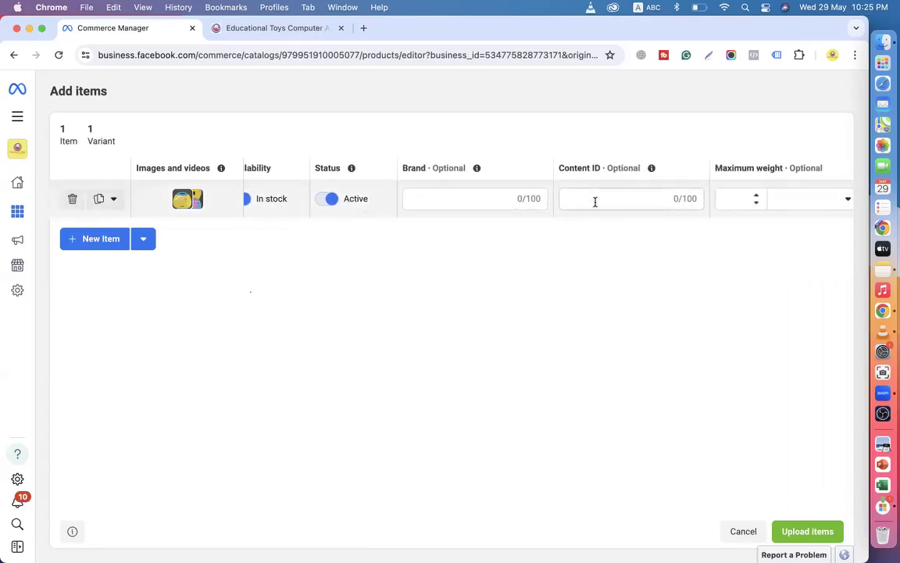
scroll(606, 199, right, 3)
scroll(581, 208, right, 3)
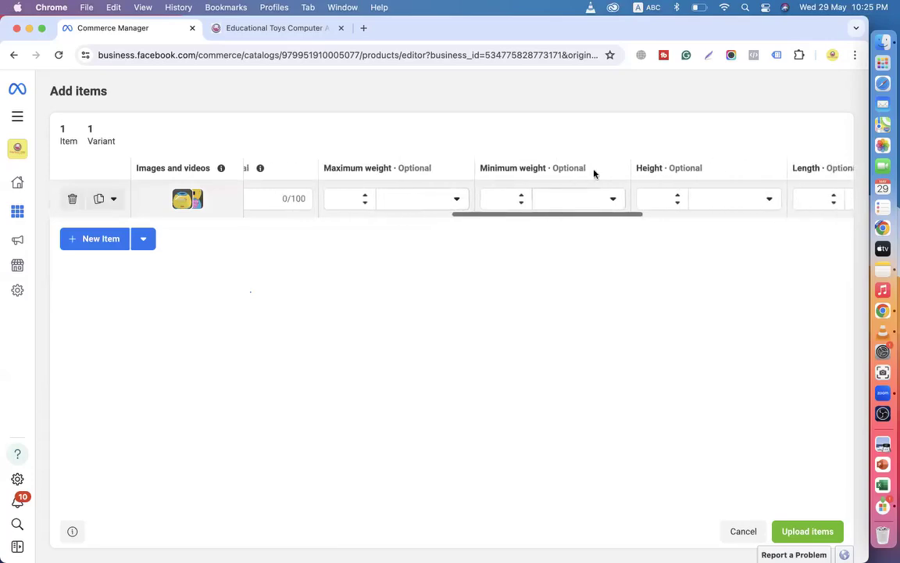
scroll(683, 193, right, 4)
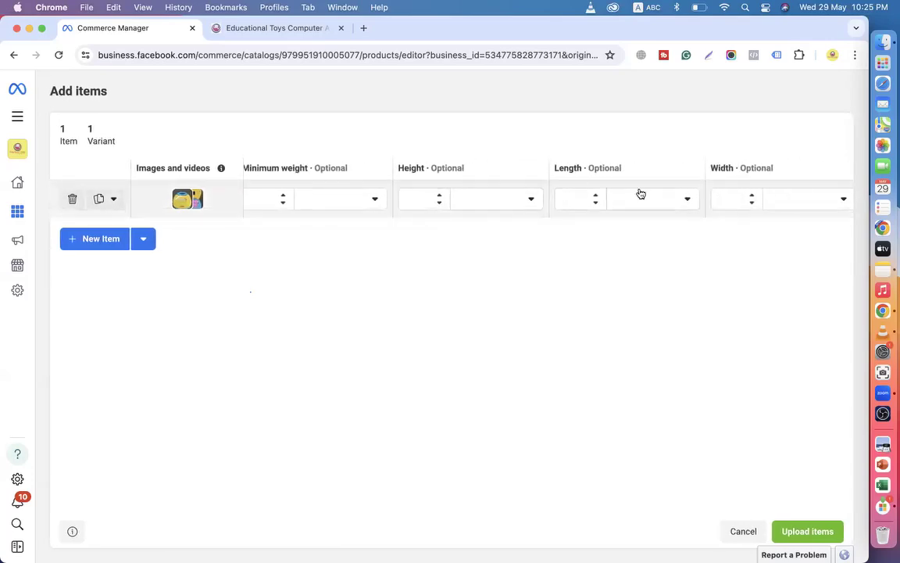
drag(397, 172, 429, 168)
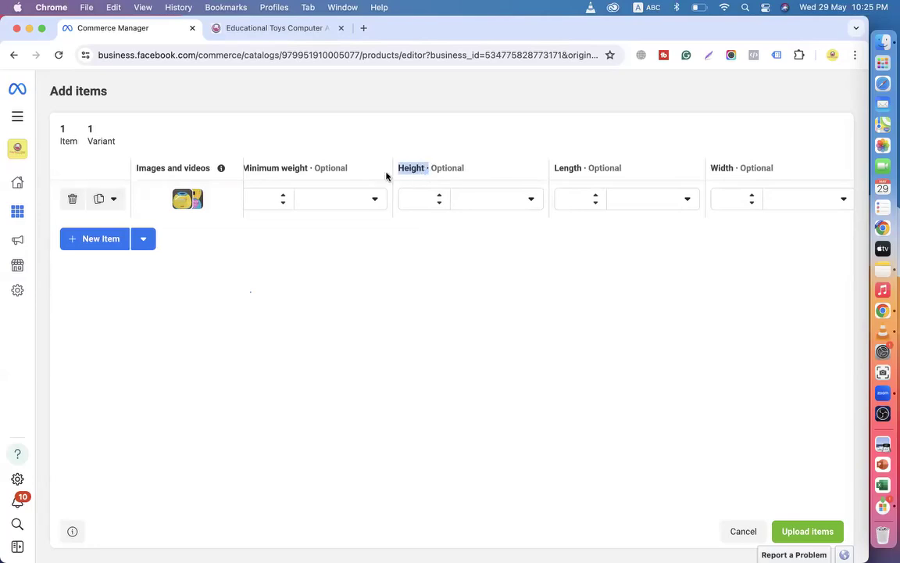
scroll(528, 194, right, 3)
scroll(539, 221, right, 5)
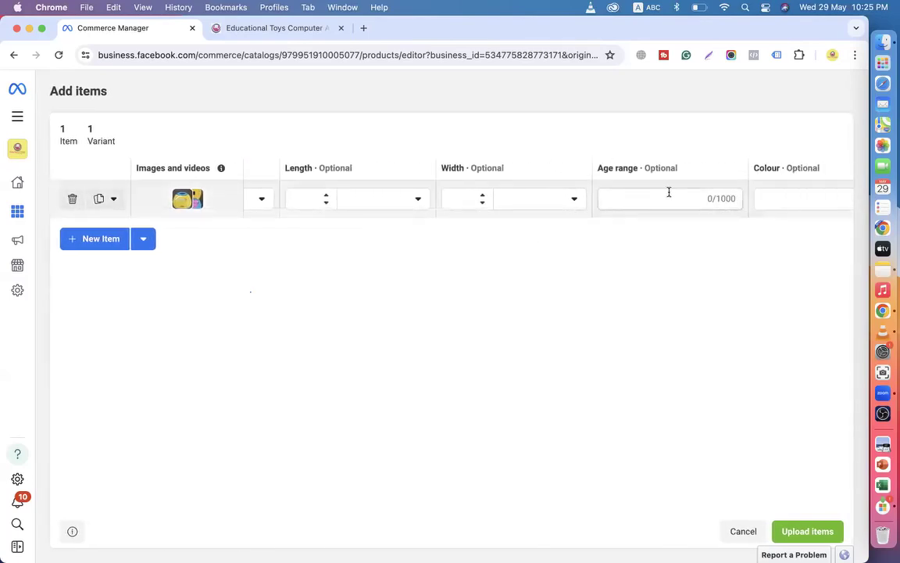
scroll(629, 201, right, 4)
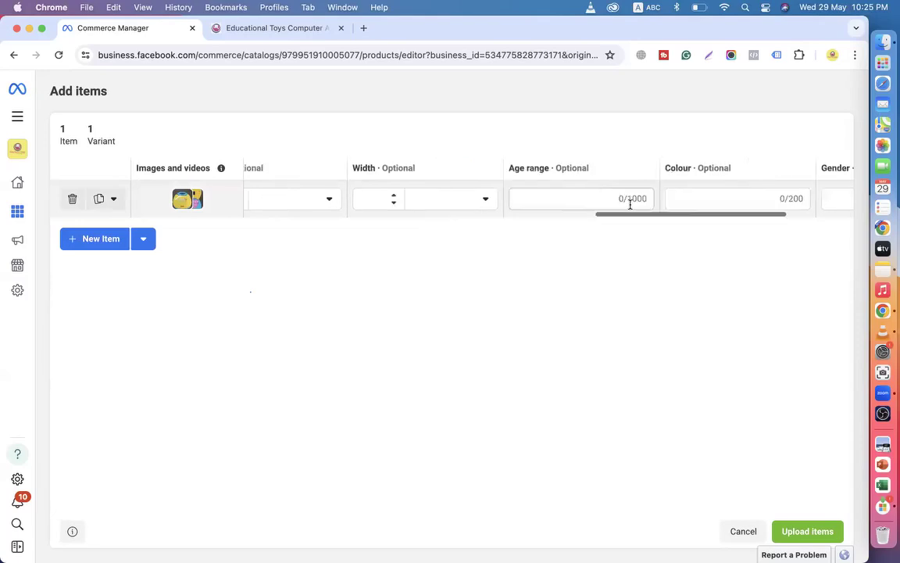
scroll(627, 204, right, 3)
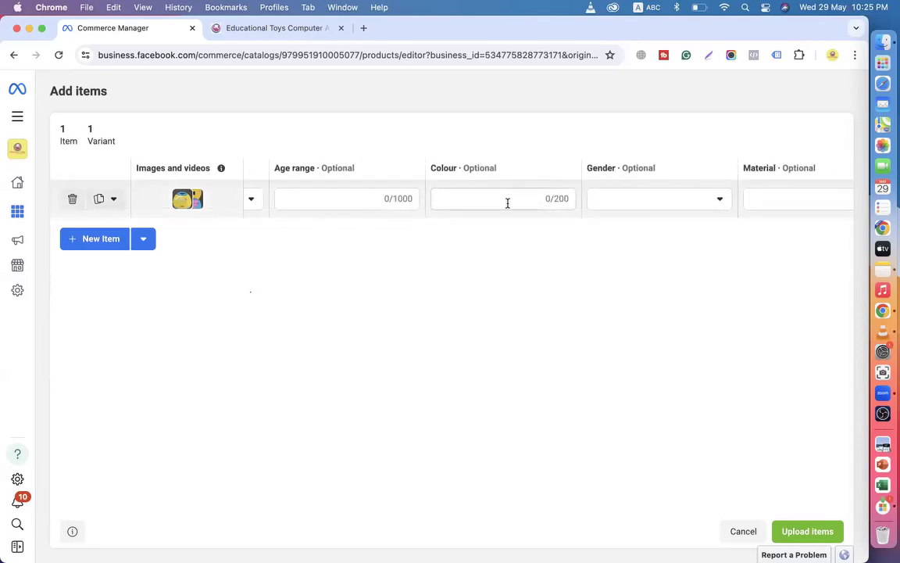
click(484, 198)
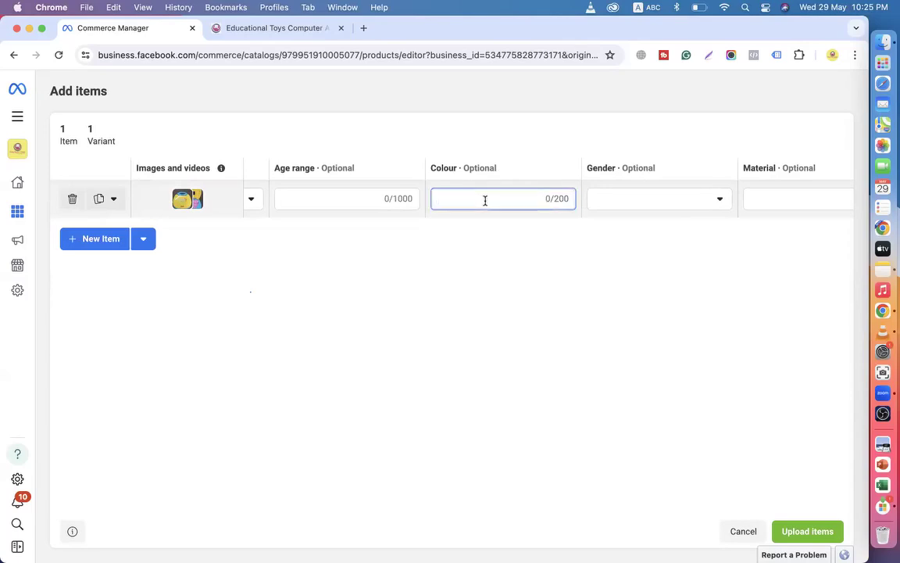
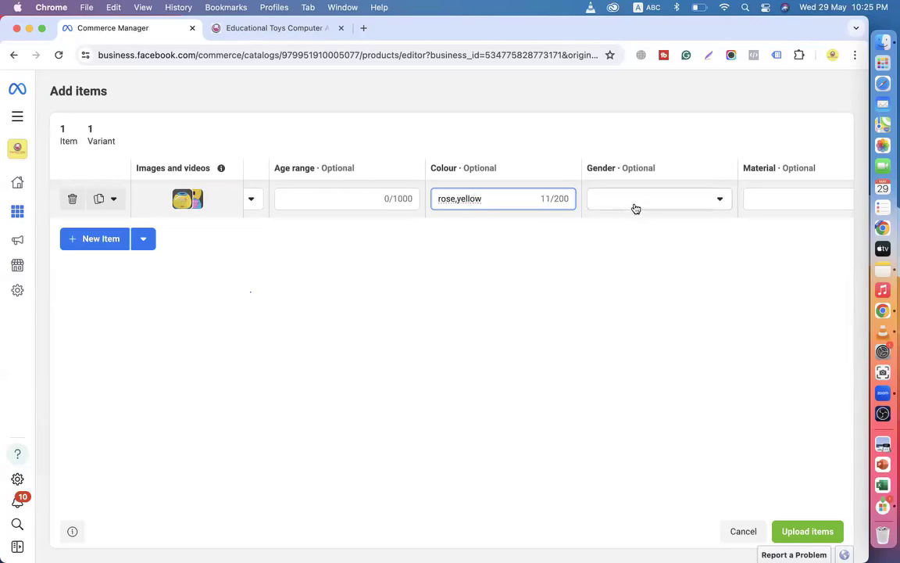
Delete the first item's Colour text, leave Gender unset, and scroll back to the Title column.
click(458, 198)
drag(491, 199, 414, 201)
key(BackSpace)
click(642, 200)
click(519, 328)
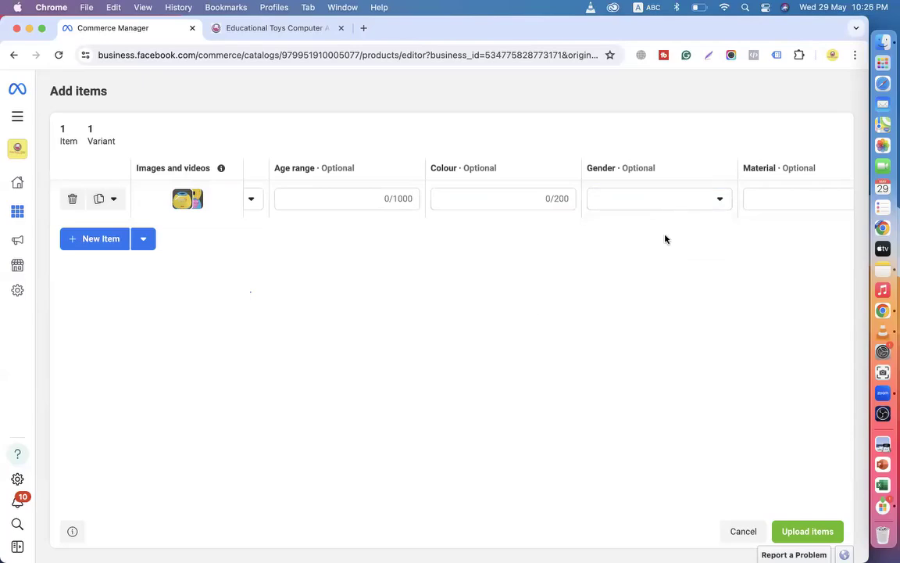
scroll(751, 199, right, 2)
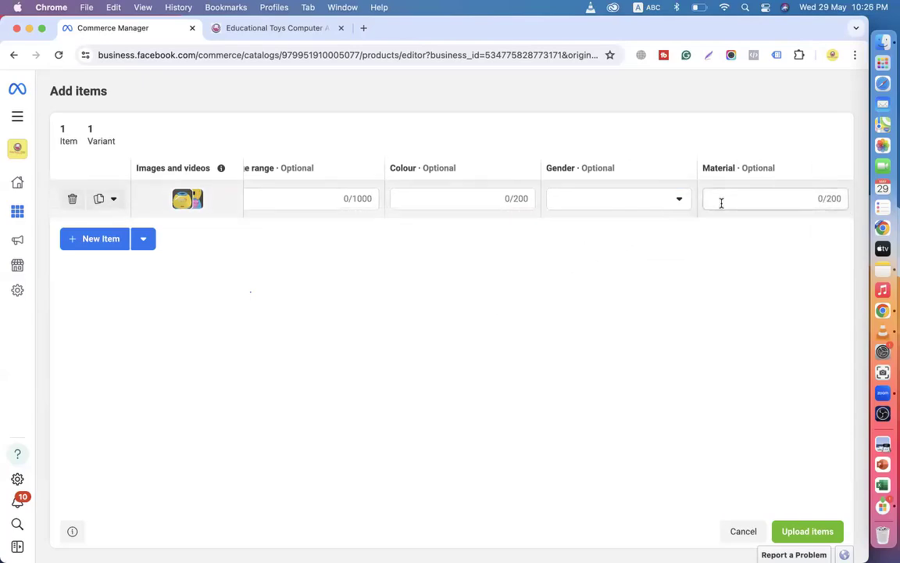
scroll(514, 199, left, 10)
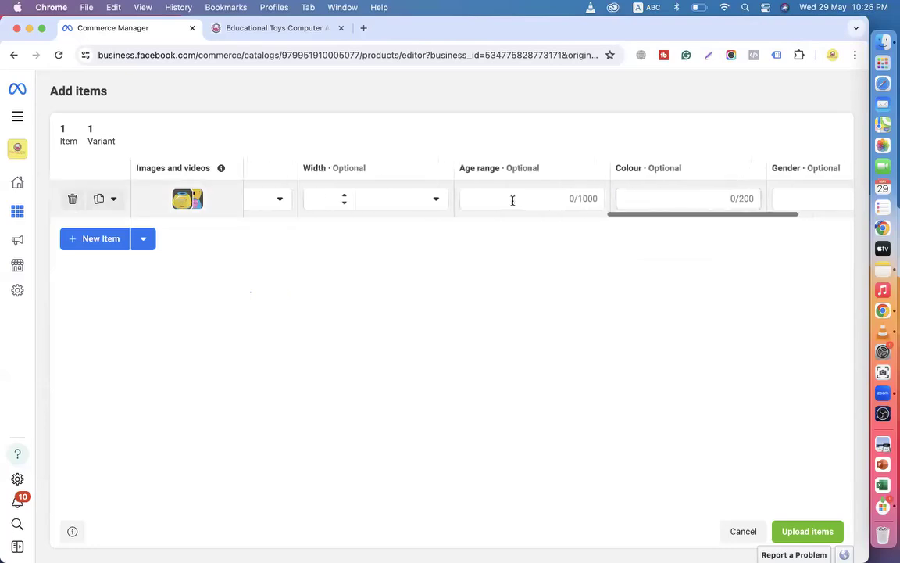
scroll(514, 201, left, 10)
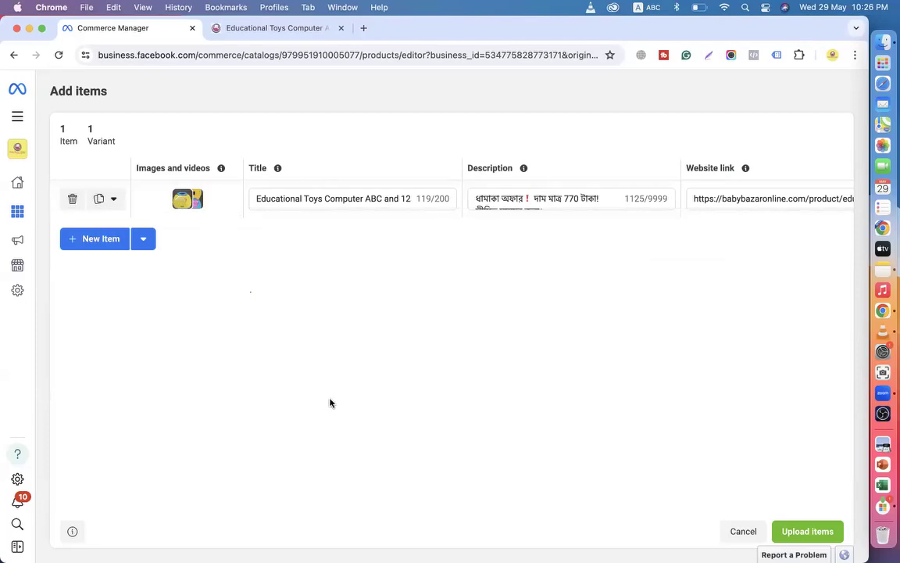
Add a second product row and upload soto has-1, -2 and -3.jpeg as its images.
click(104, 239)
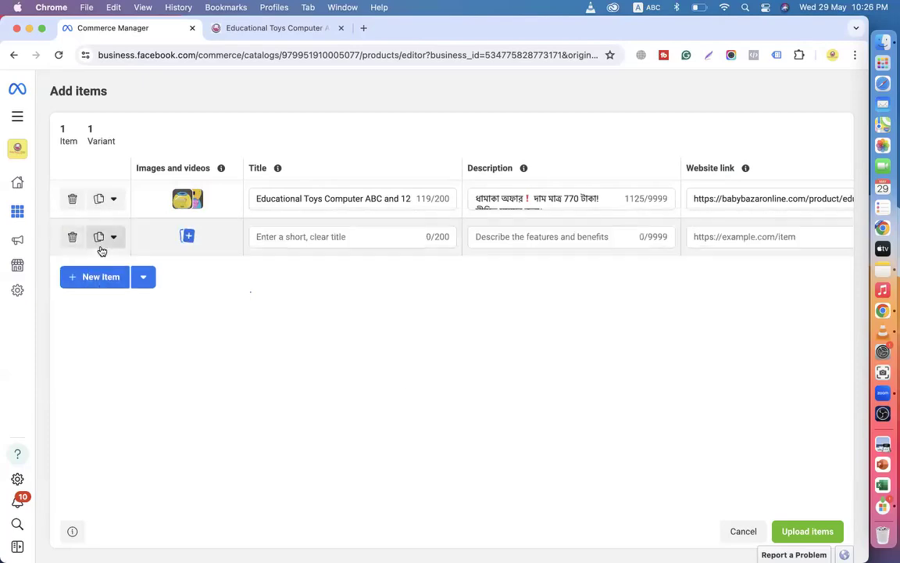
click(187, 236)
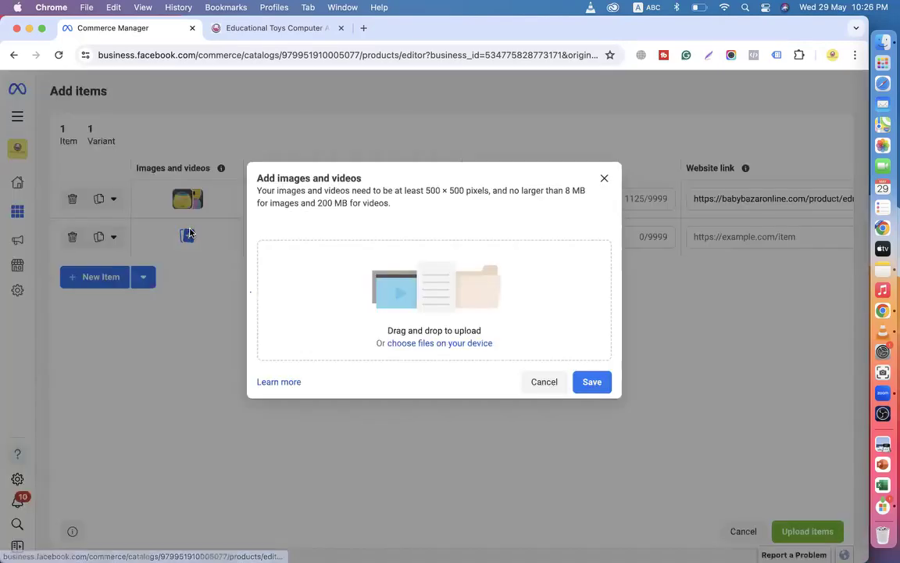
click(424, 343)
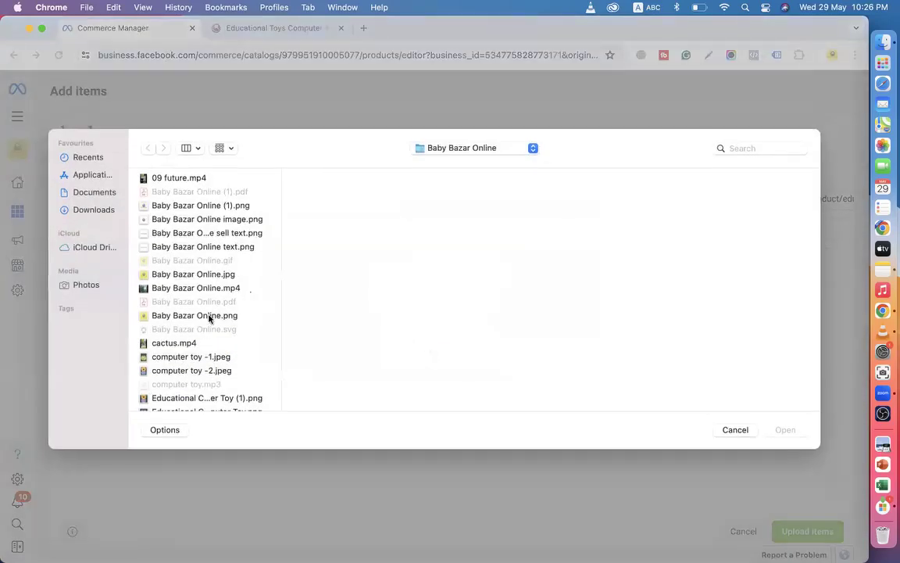
scroll(209, 318, down, 5)
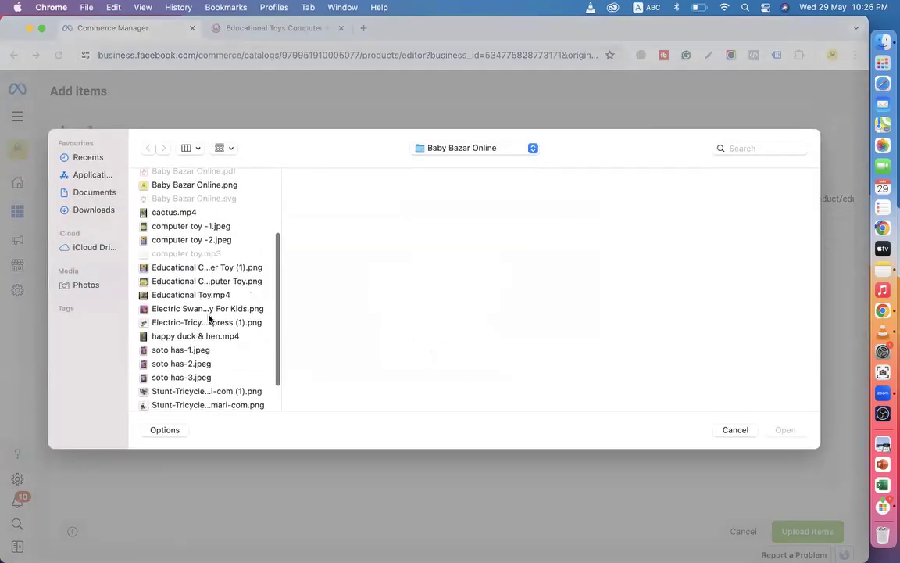
scroll(184, 325, down, 1)
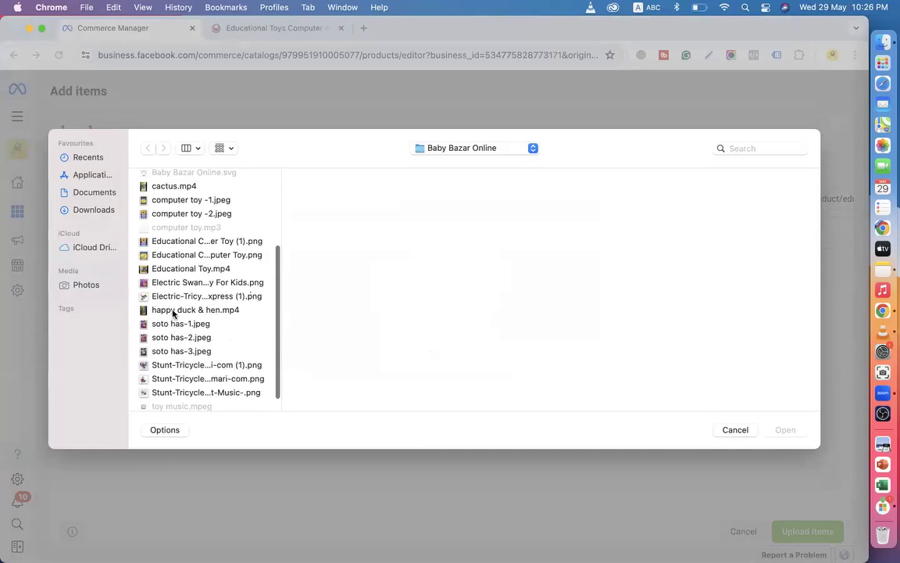
click(173, 310)
click(171, 325)
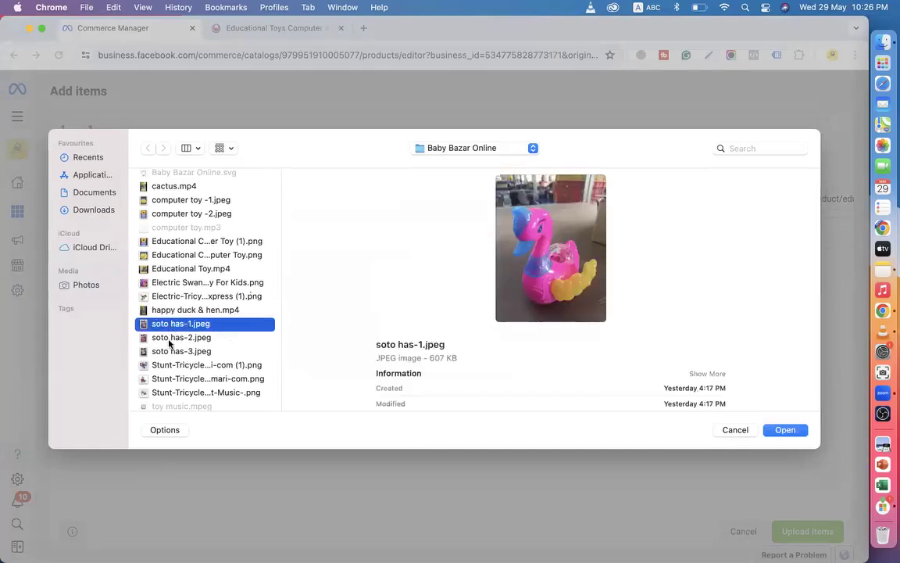
super+click(166, 351)
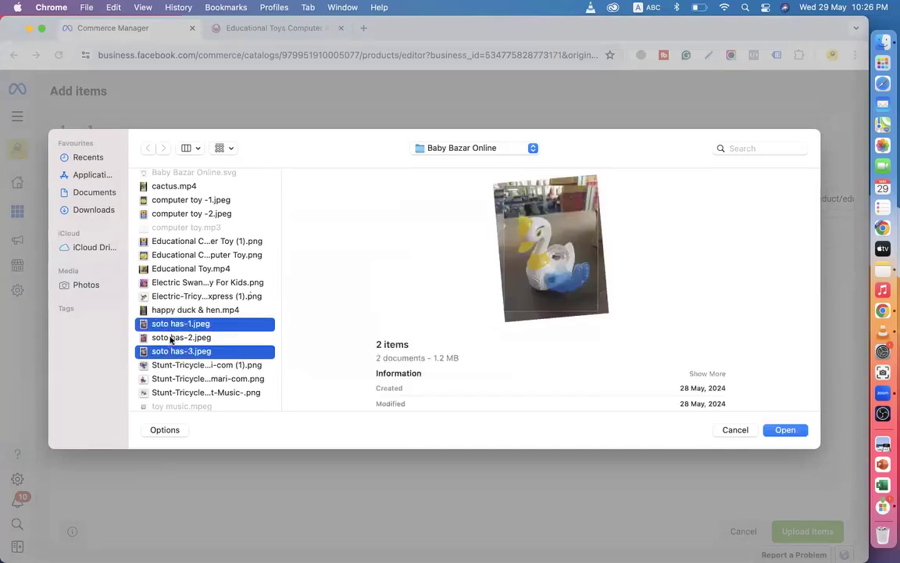
super+click(166, 337)
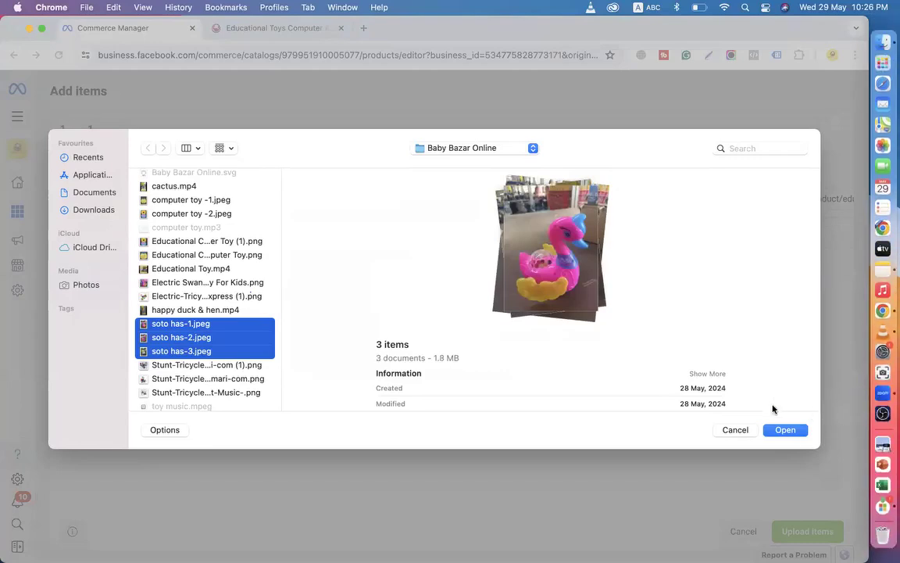
click(785, 430)
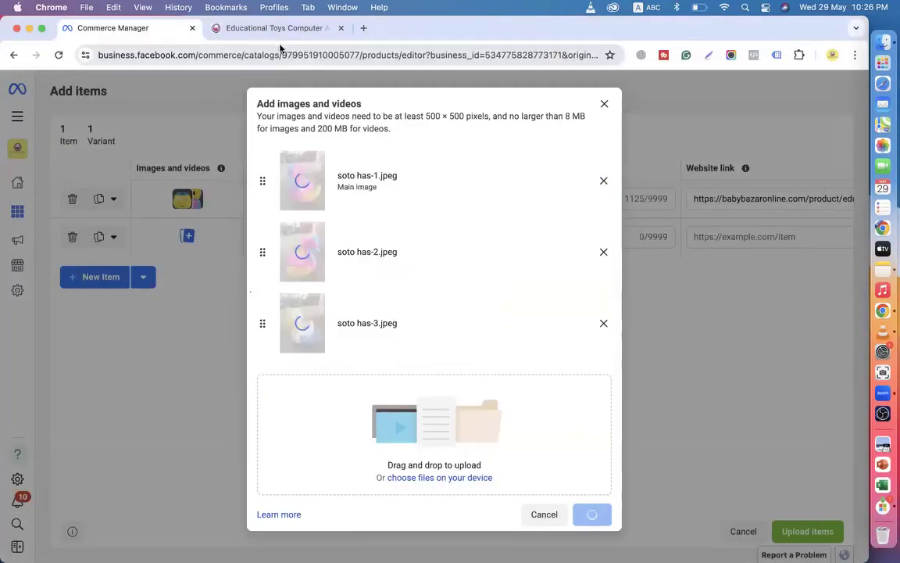
click(274, 29)
Save the three swan photos and paste the Electric Swan Toy title into row 2's Title.
click(13, 54)
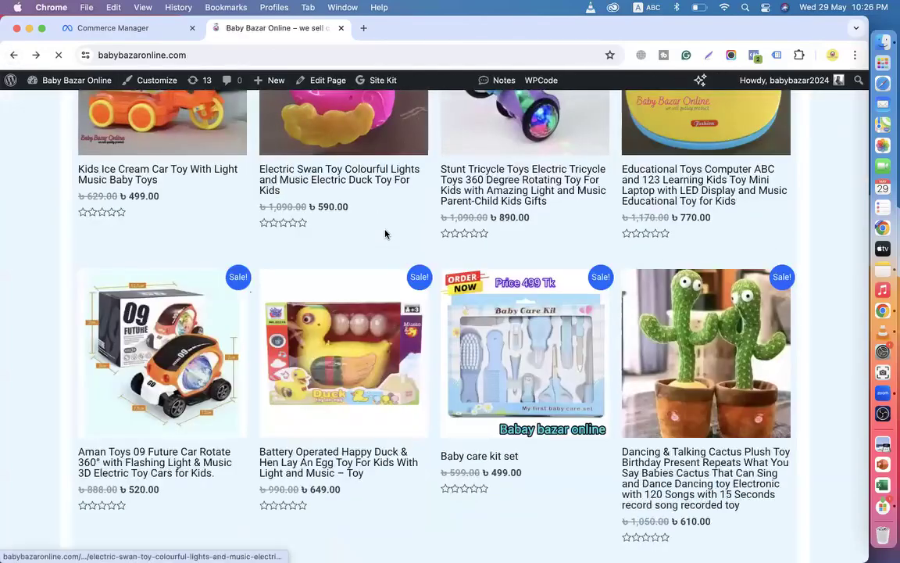
scroll(386, 234, down, 3)
scroll(387, 235, up, 6)
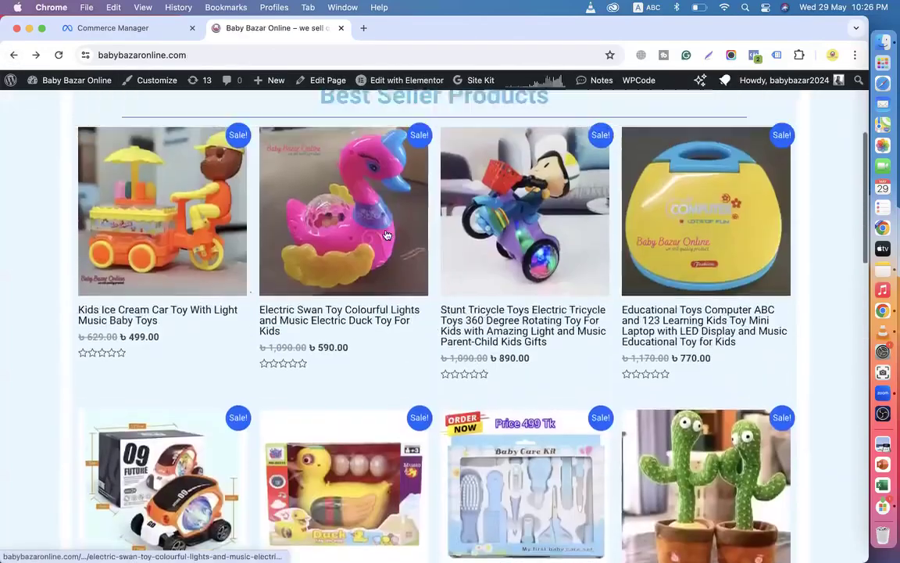
click(324, 374)
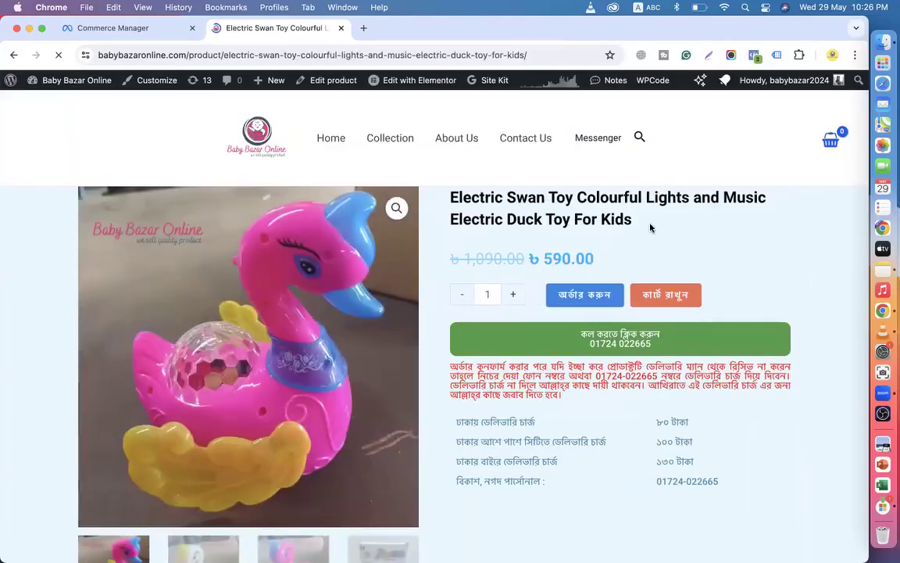
drag(648, 225, 418, 204)
key(super+c)
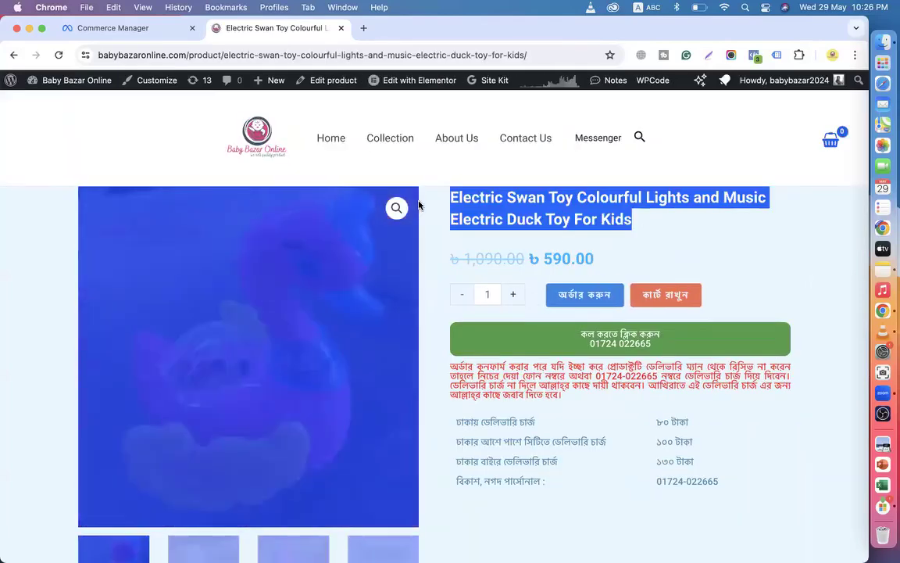
click(98, 29)
scroll(428, 331, down, 1)
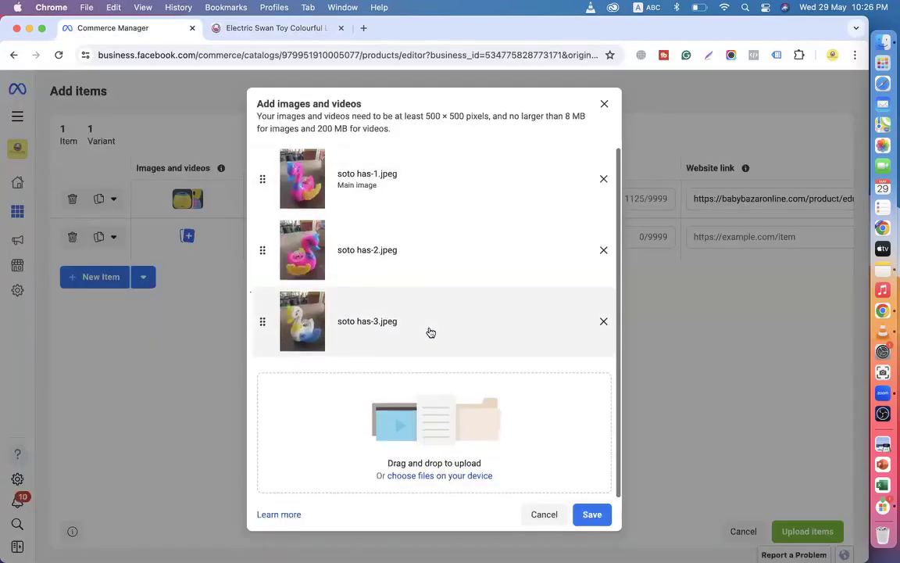
click(591, 517)
click(311, 241)
key(super+v)
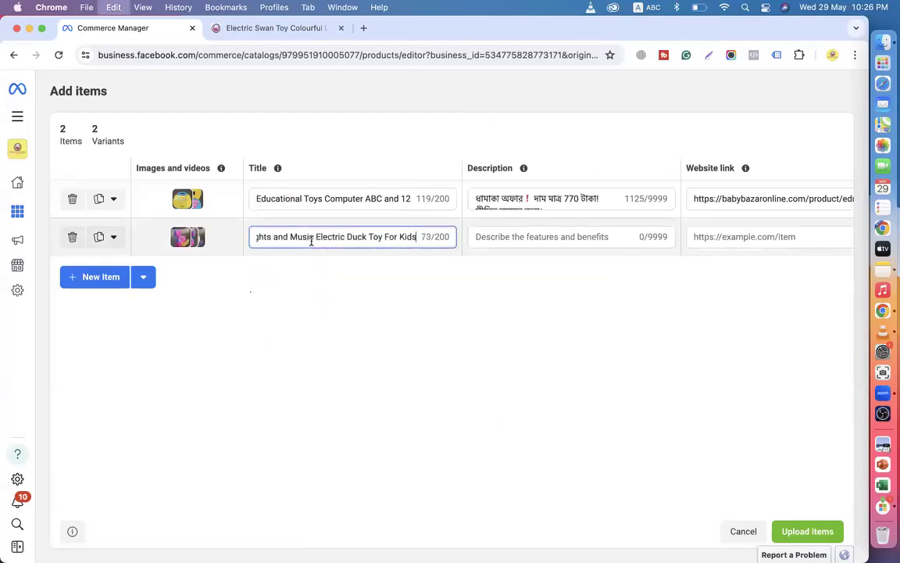
Copy the Electric Swan Toy description from the store page into row 2's Description.
click(514, 239)
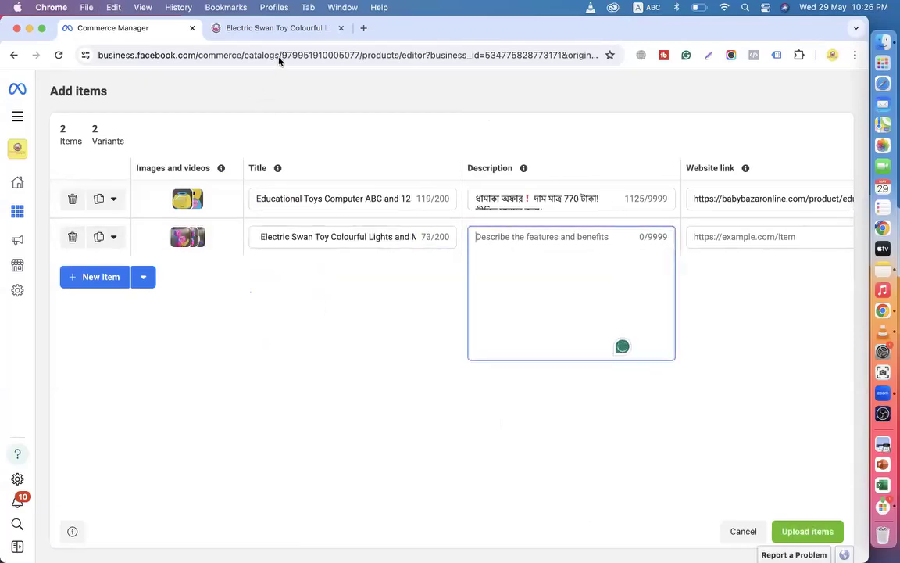
click(280, 29)
scroll(362, 195, down, 4)
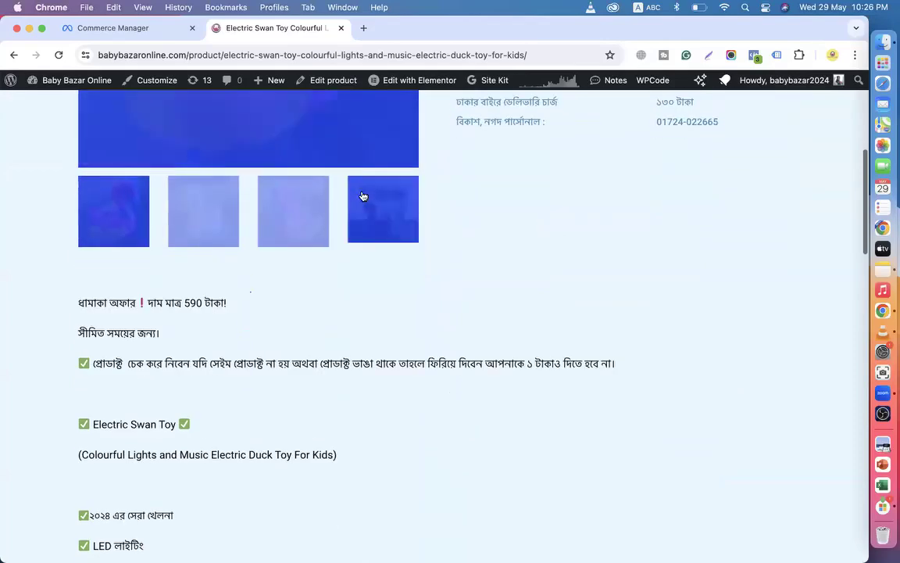
scroll(287, 293, down, 4)
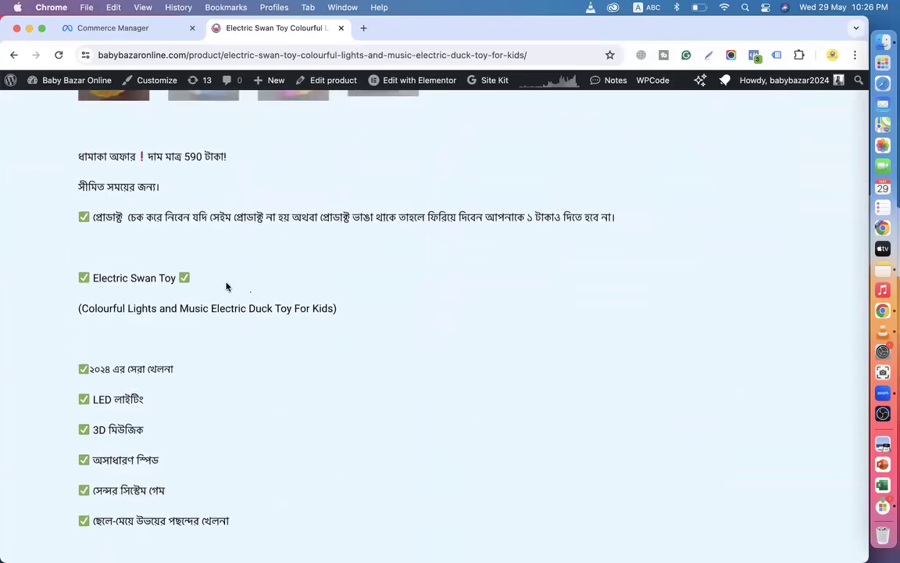
drag(80, 153, 314, 342)
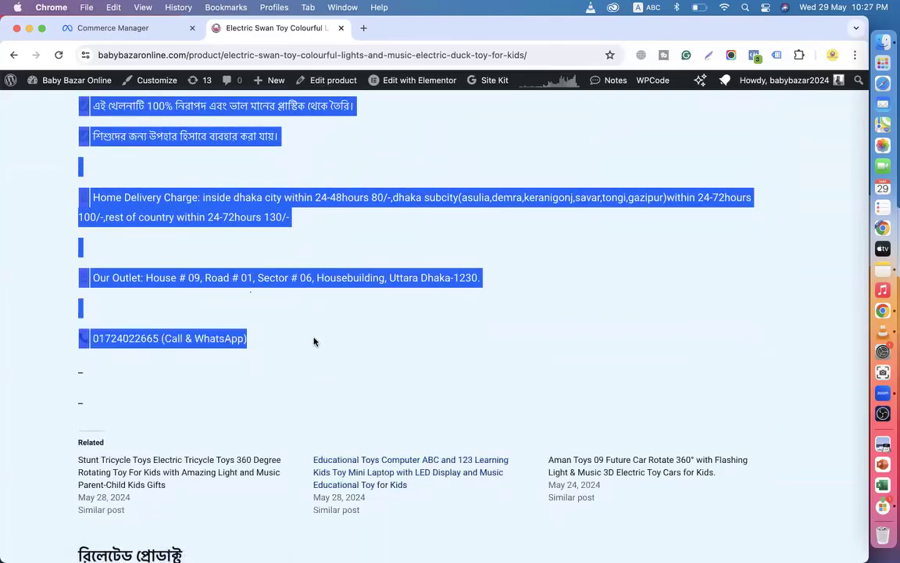
click(117, 28)
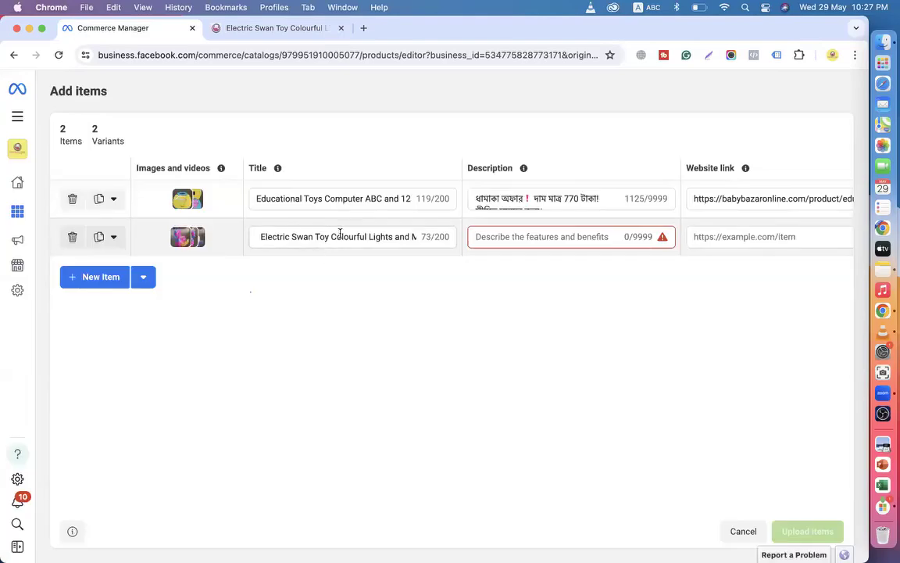
click(496, 234)
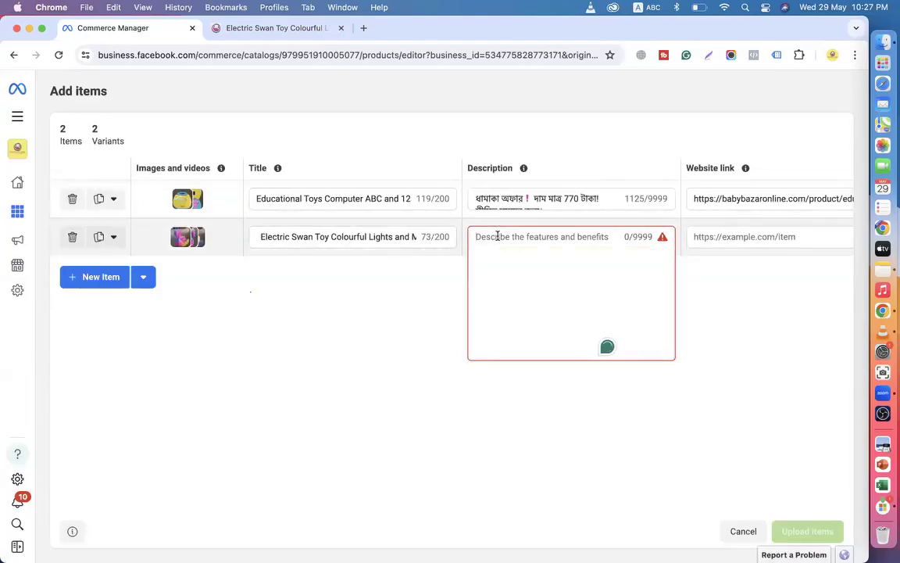
key(super+v)
key(Tab)
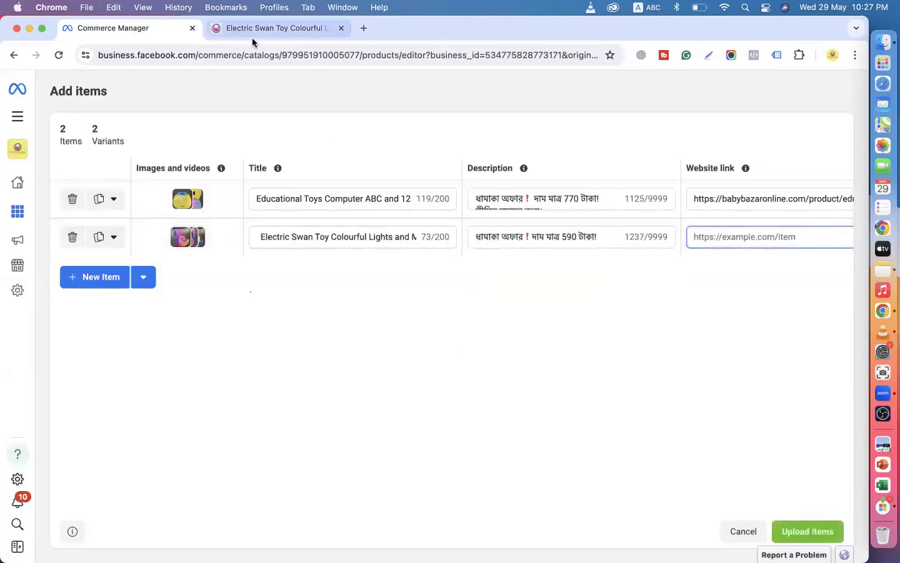
click(274, 28)
Paste the Electric Swan product page address as row 2's Website link.
click(309, 54)
key(super+c)
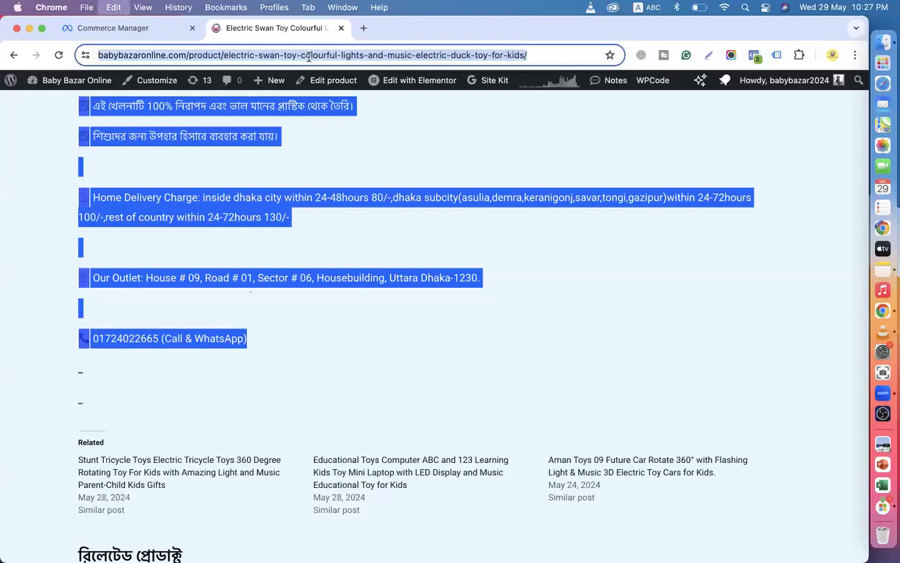
click(117, 28)
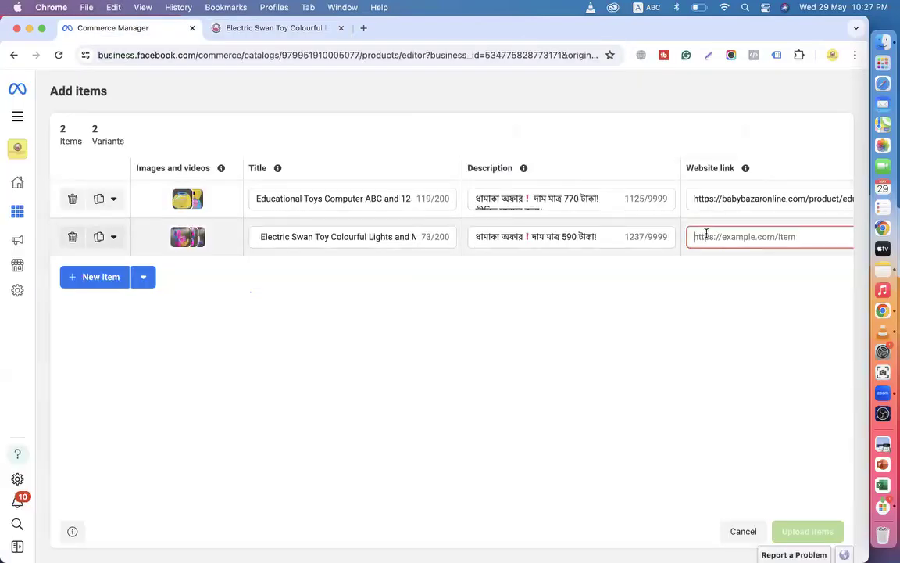
key(super+v)
scroll(781, 219, right, 5)
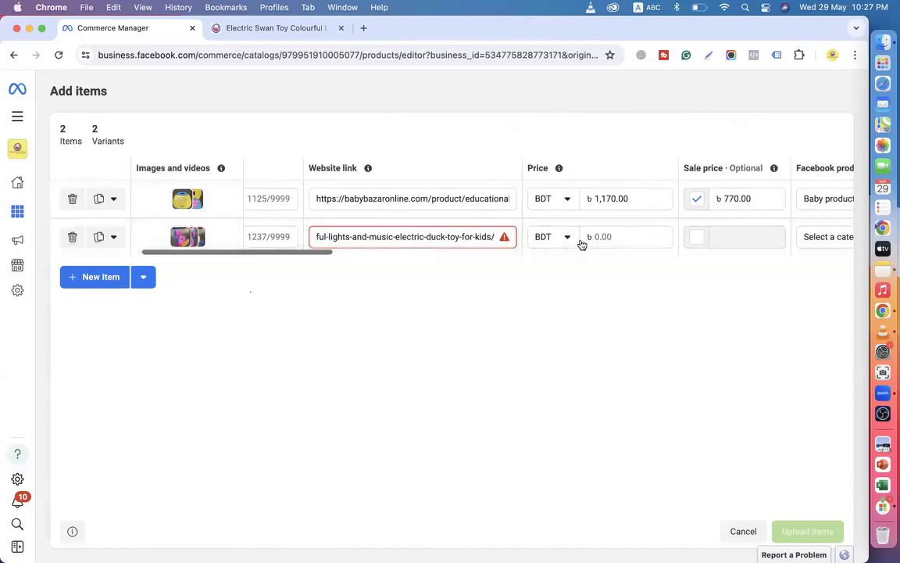
Price the Electric Swan item at BDT 2,090.00 with a 590.00 sale price.
click(602, 236)
click(273, 27)
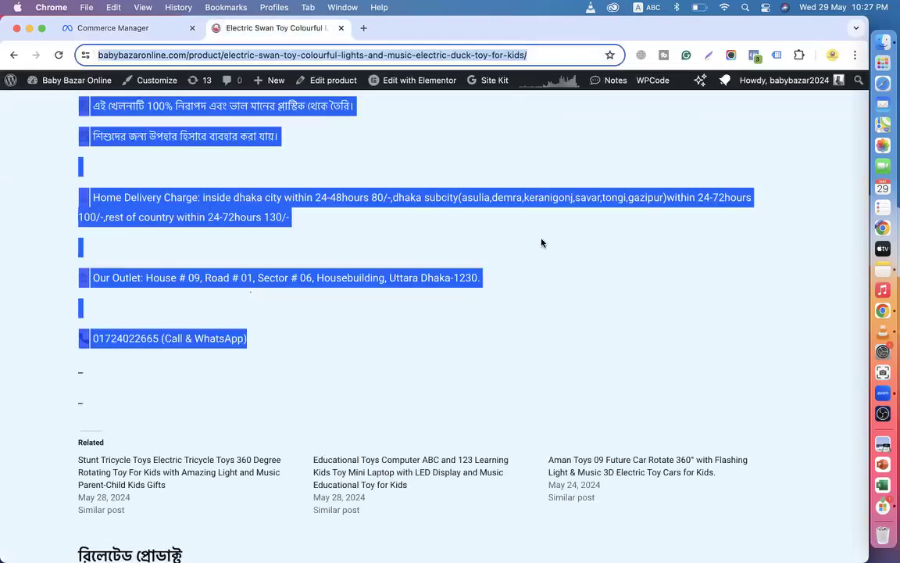
scroll(542, 243, up, 15)
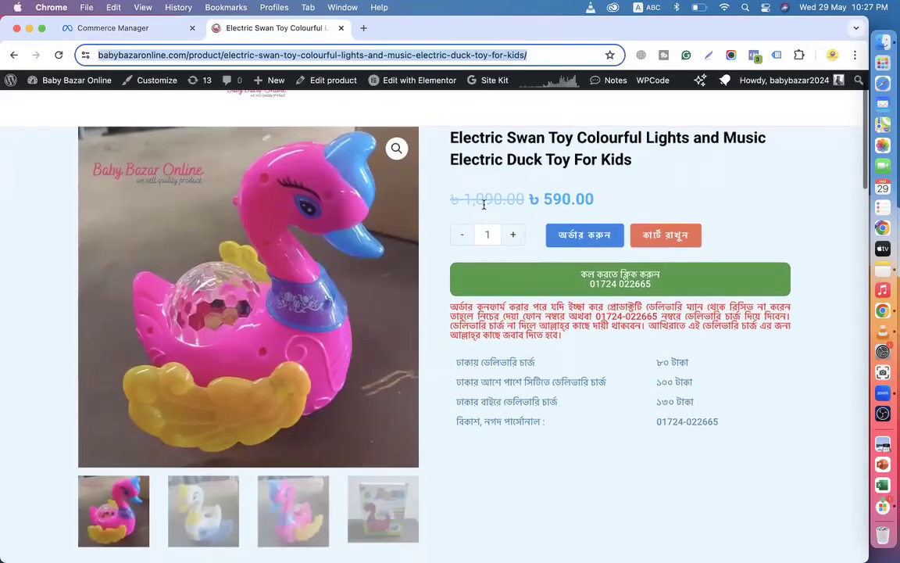
click(160, 31)
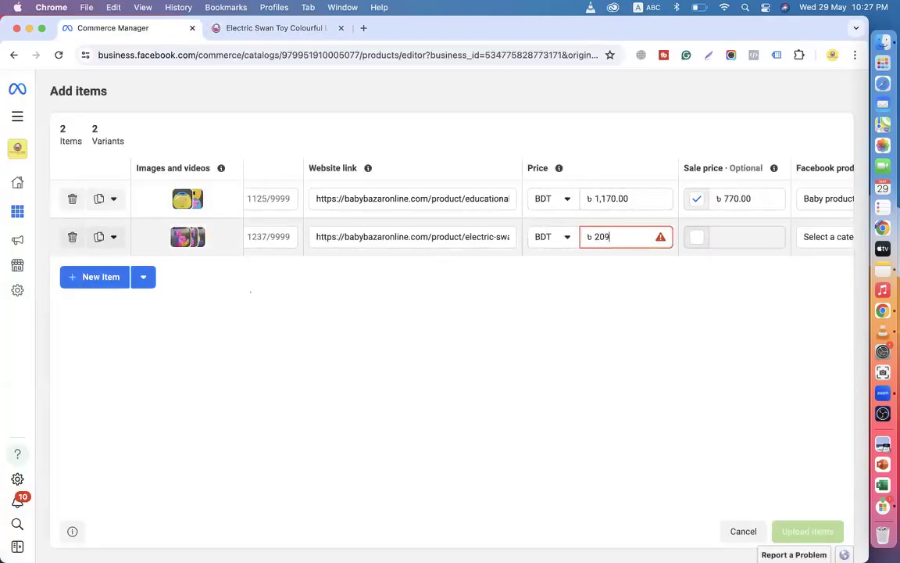
click(697, 240)
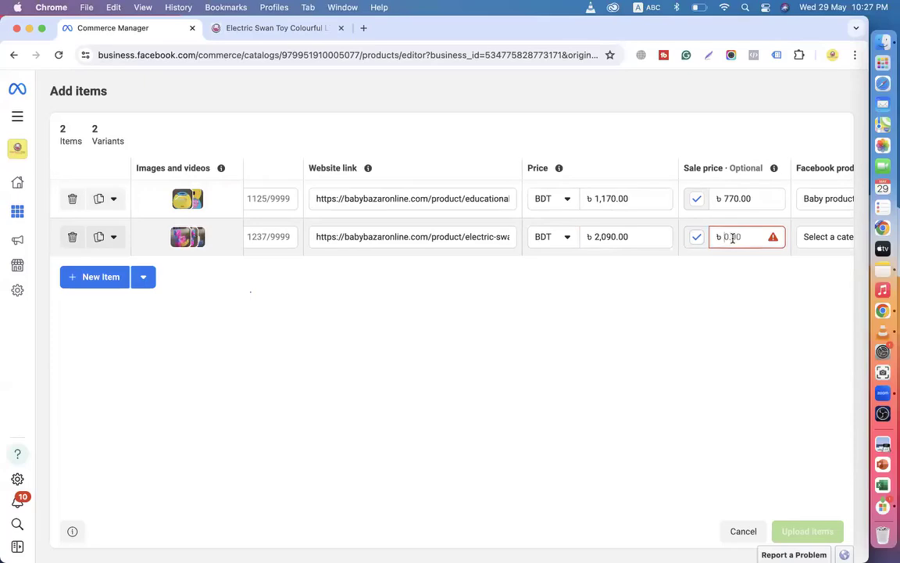
click(733, 237)
text(590)
key(Return)
Categorise the Electric Swan item as Baby products > Toys and add a third item row.
click(820, 236)
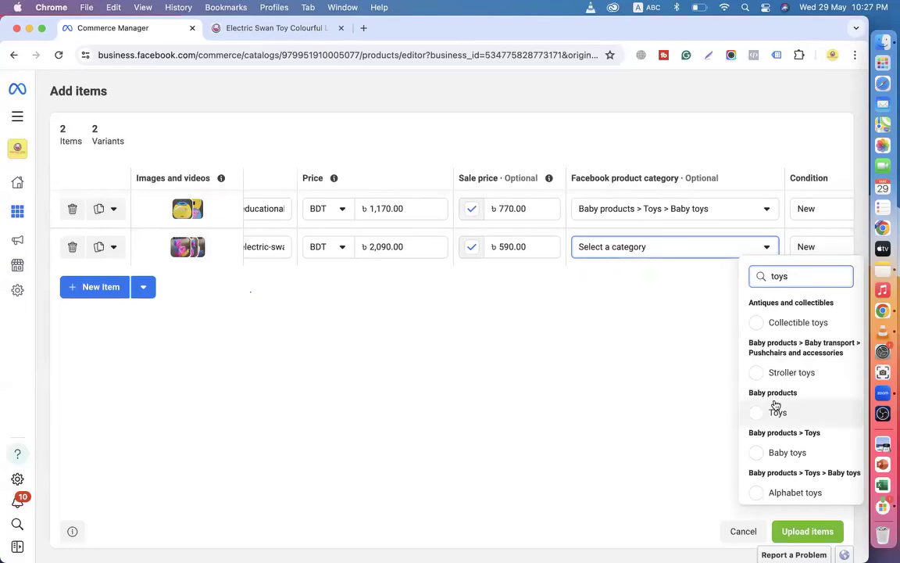
click(775, 408)
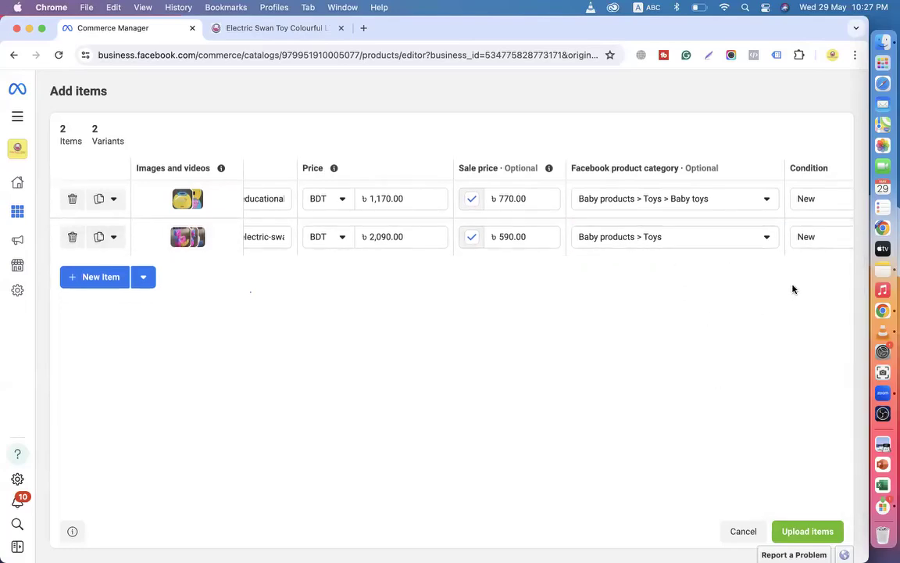
scroll(797, 239, right, 5)
scroll(797, 240, right, 5)
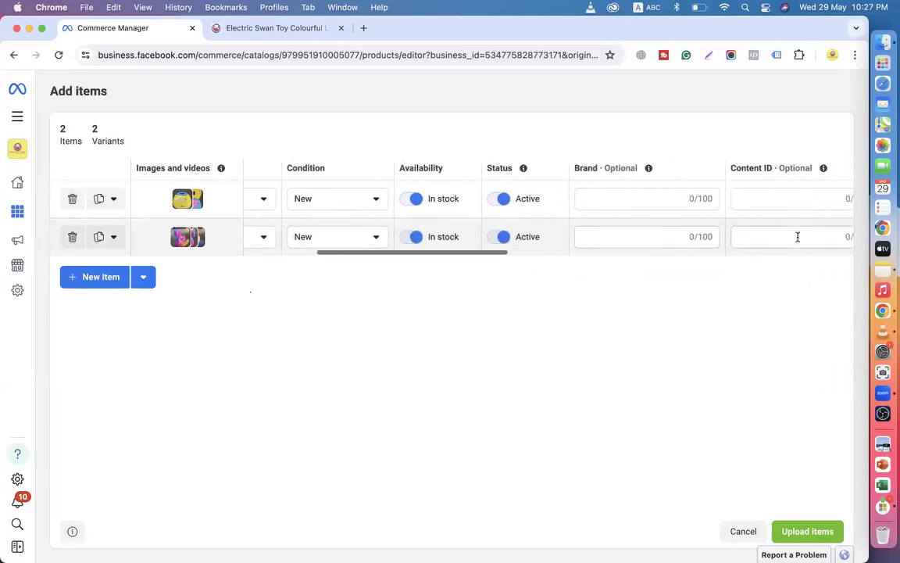
scroll(679, 229, right, 4)
scroll(679, 229, right, 2)
scroll(679, 229, left, 5)
scroll(679, 229, right, 6)
scroll(679, 229, right, 10)
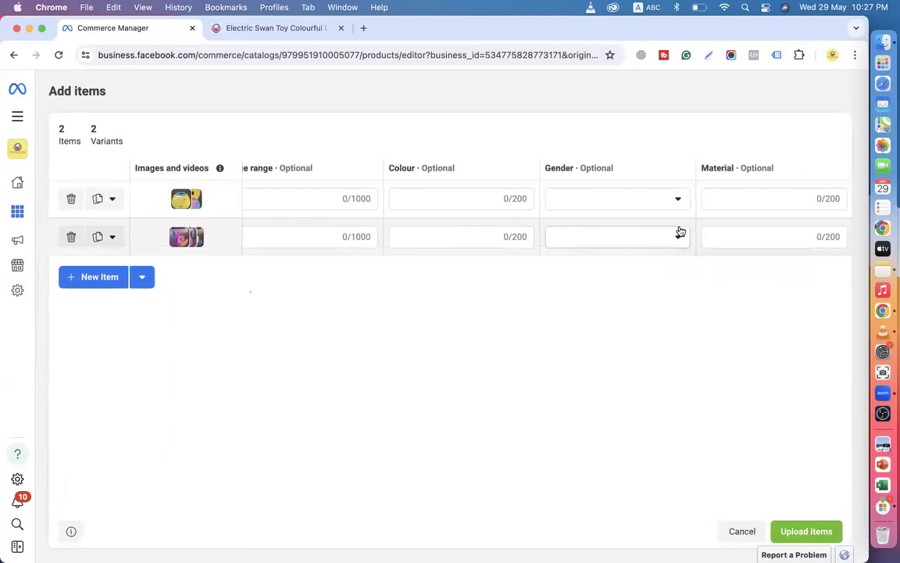
click(99, 281)
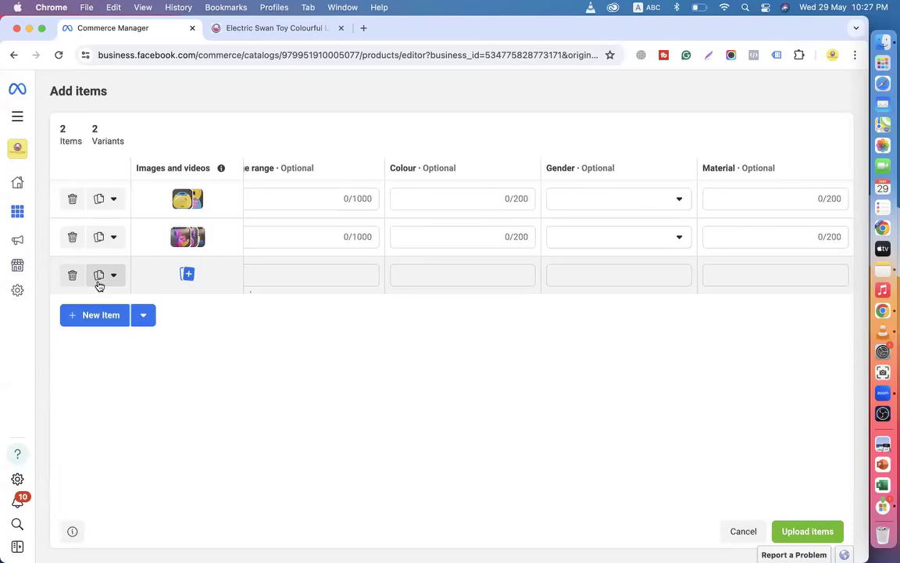
Upload the three Stunt-Tricycle photos from the computer to row 3 and save them.
click(186, 276)
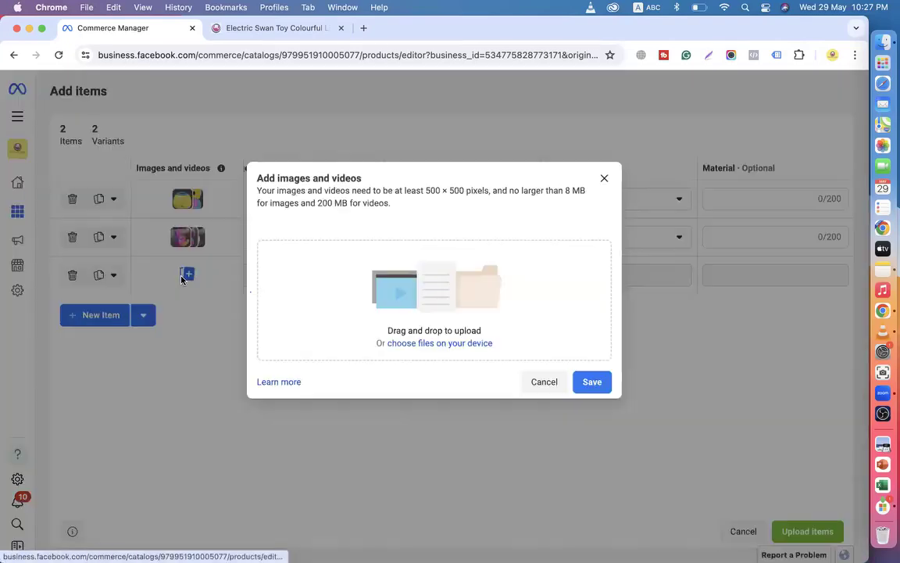
click(431, 348)
scroll(176, 327, down, 5)
scroll(176, 329, down, 2)
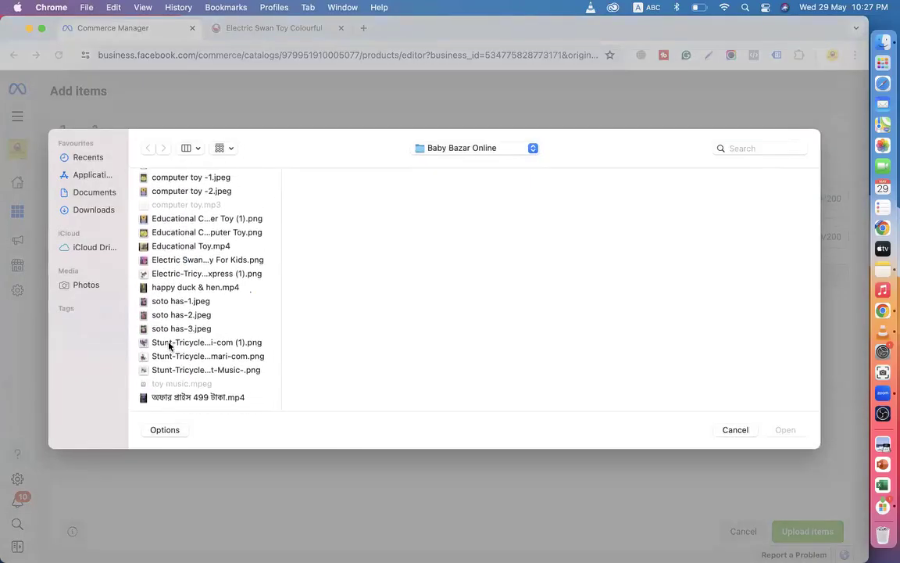
click(170, 346)
shift+click(172, 367)
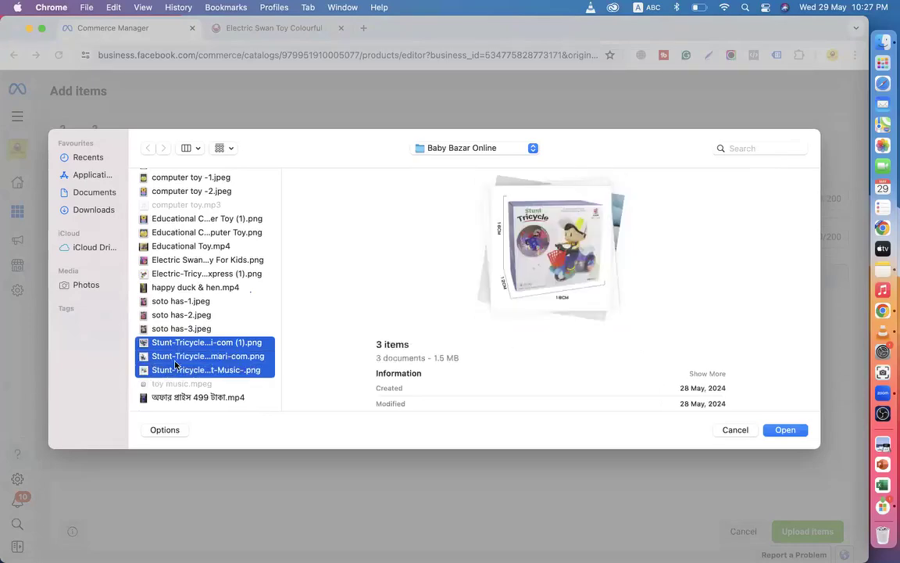
click(791, 428)
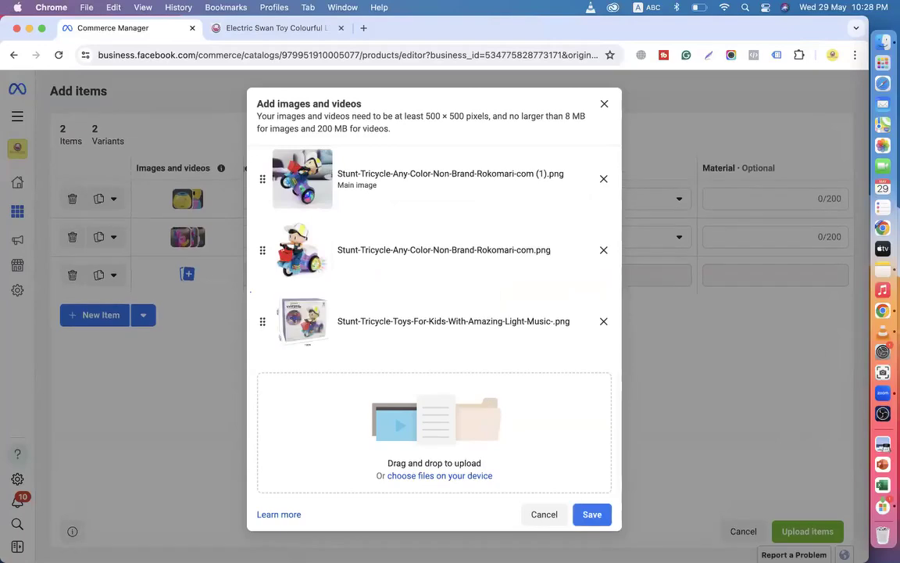
click(591, 514)
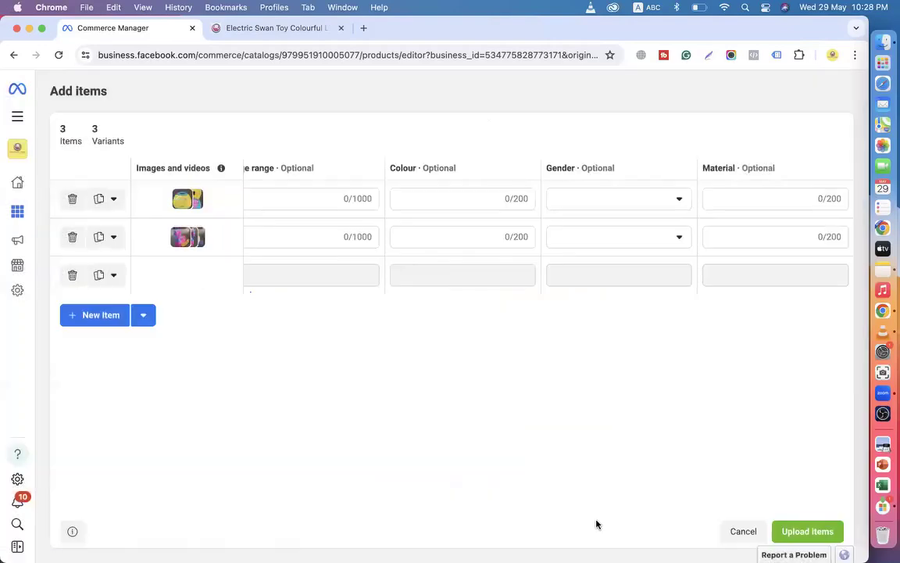
Copy the Stunt Tricycle's full product title from the store into row 3's Title.
click(276, 63)
scroll(342, 237, left, 10)
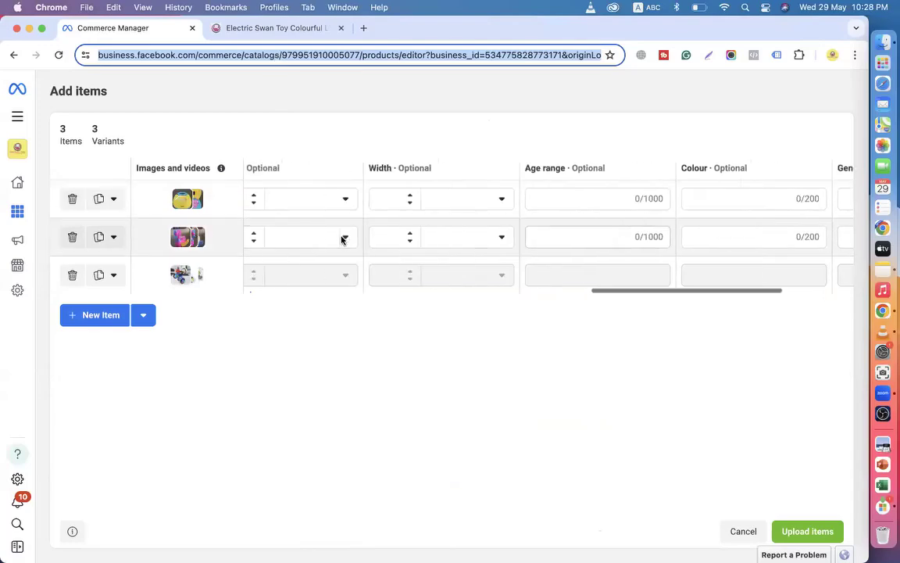
click(265, 28)
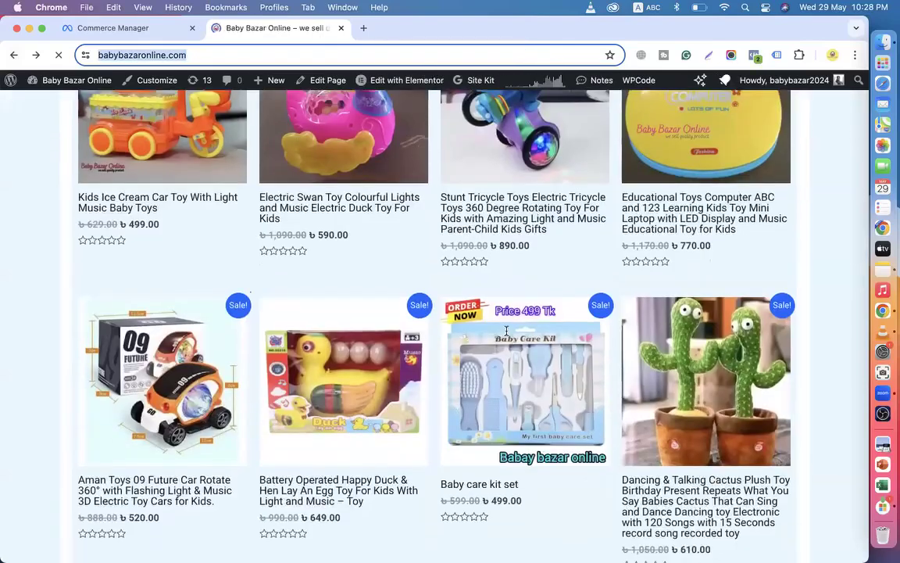
scroll(506, 331, down, 1)
scroll(506, 331, up, 1)
click(489, 234)
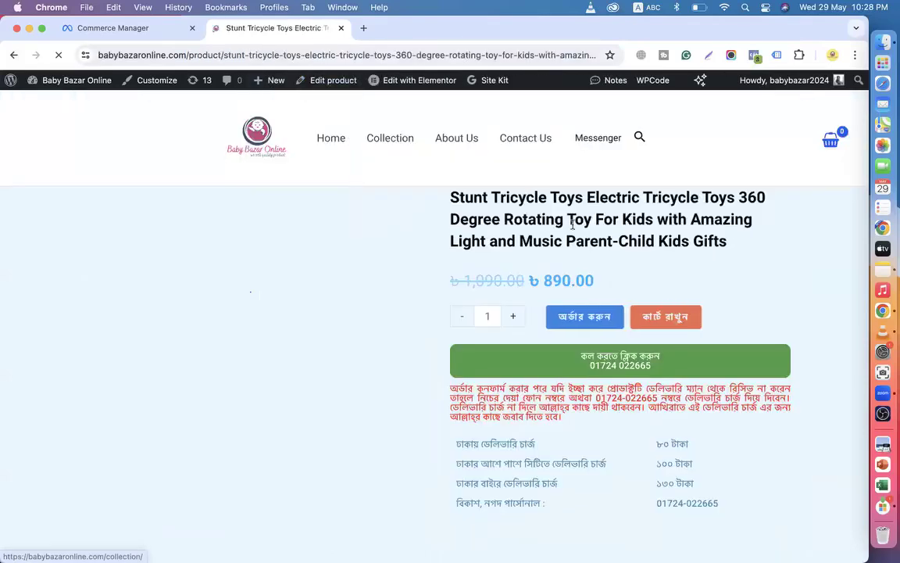
drag(732, 241, 447, 198)
key(super+c)
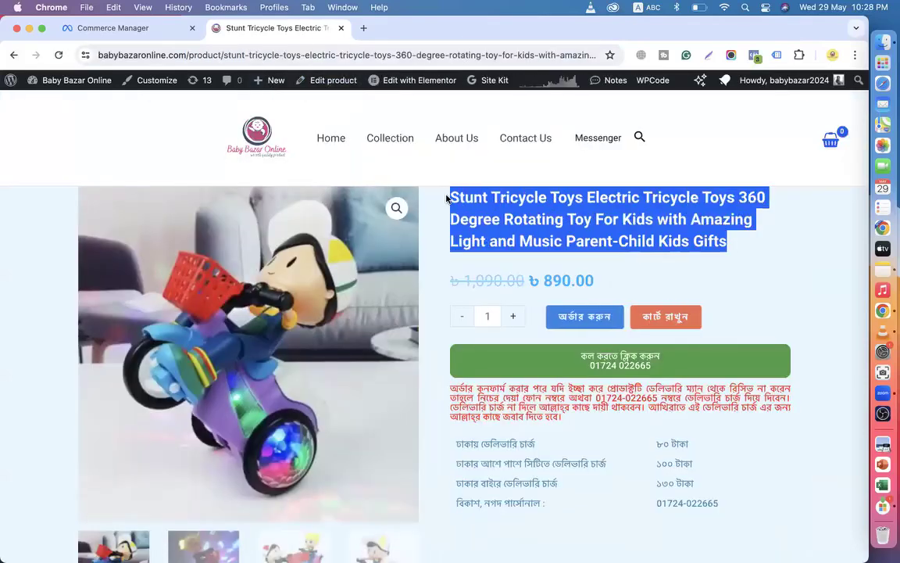
click(124, 29)
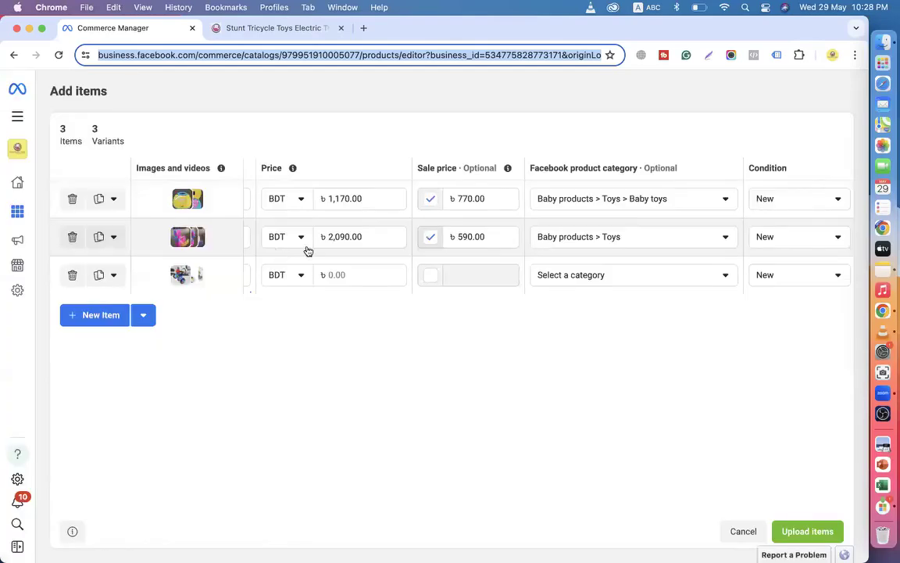
scroll(315, 245, left, 10)
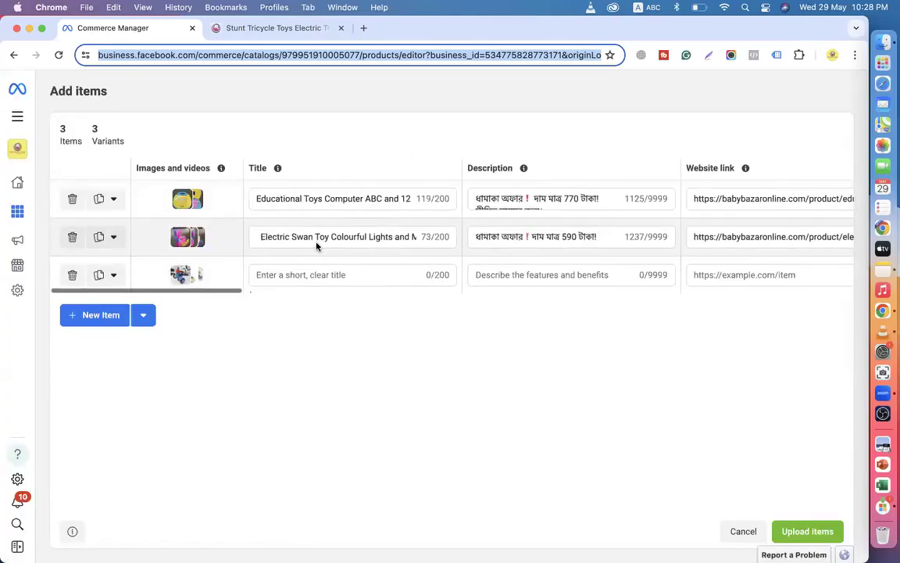
click(285, 275)
key(super+v)
Paste the Stunt Tricycle's opening description lines into row 3's Description.
click(266, 28)
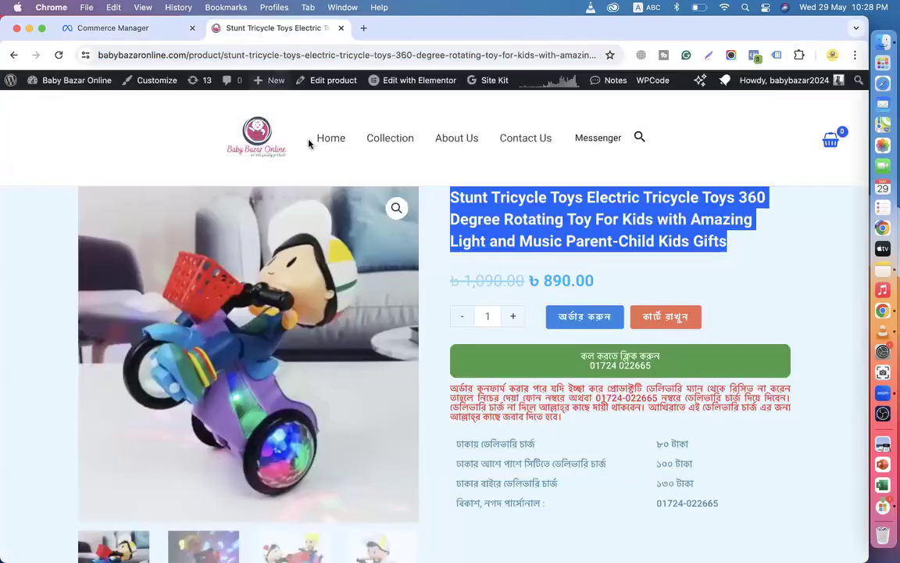
scroll(376, 247, down, 10)
drag(306, 361, 47, 251)
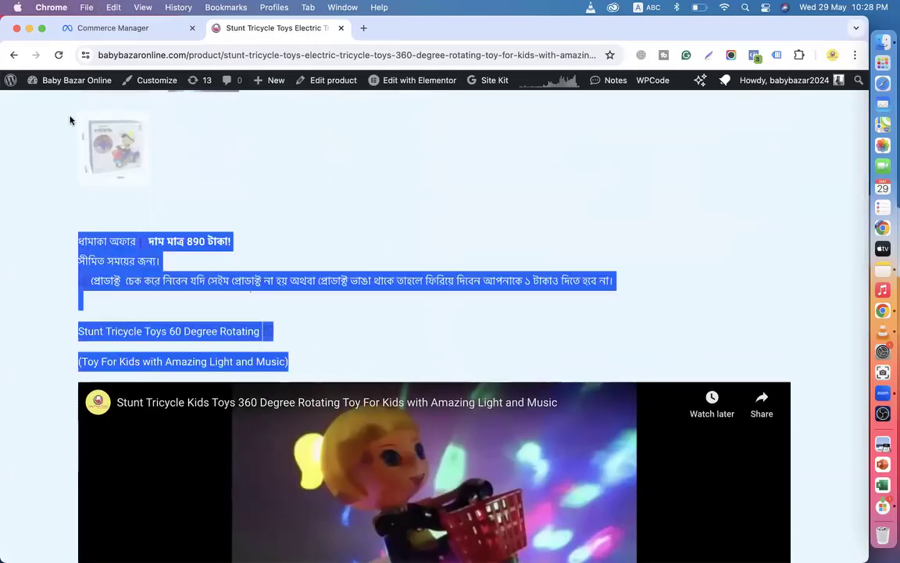
click(98, 28)
click(504, 275)
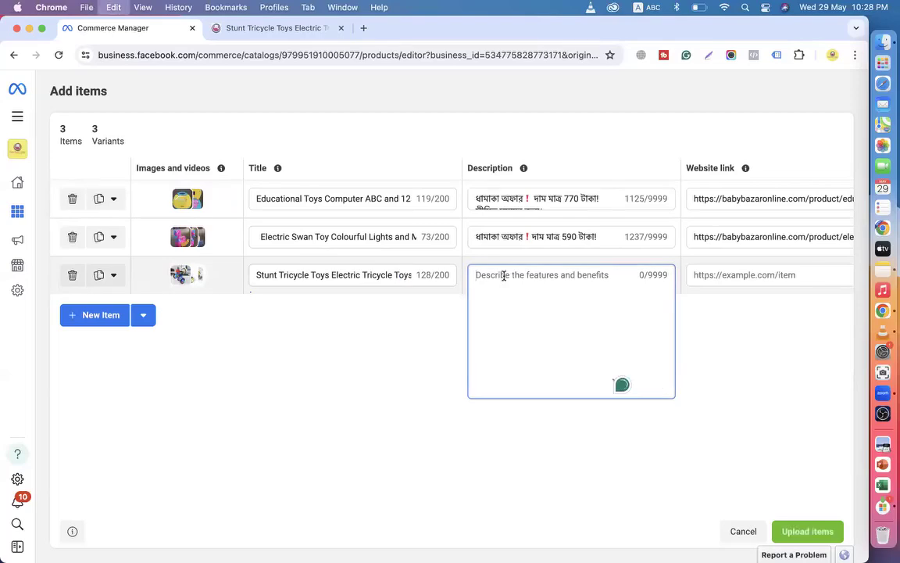
key(super+v)
Append the Stunt Tricycle's feature, delivery and outlet text to row 3's description.
click(271, 28)
scroll(528, 244, down, 10)
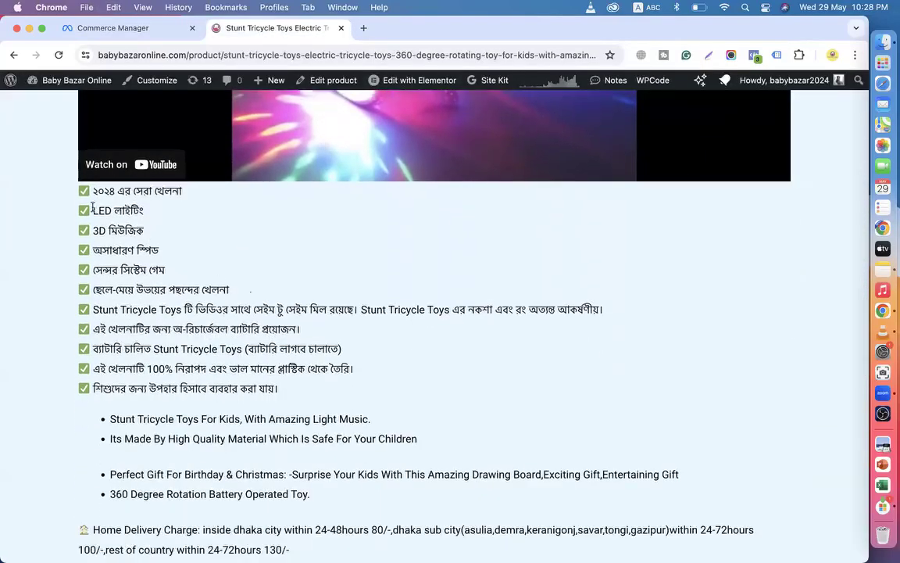
drag(117, 190, 373, 355)
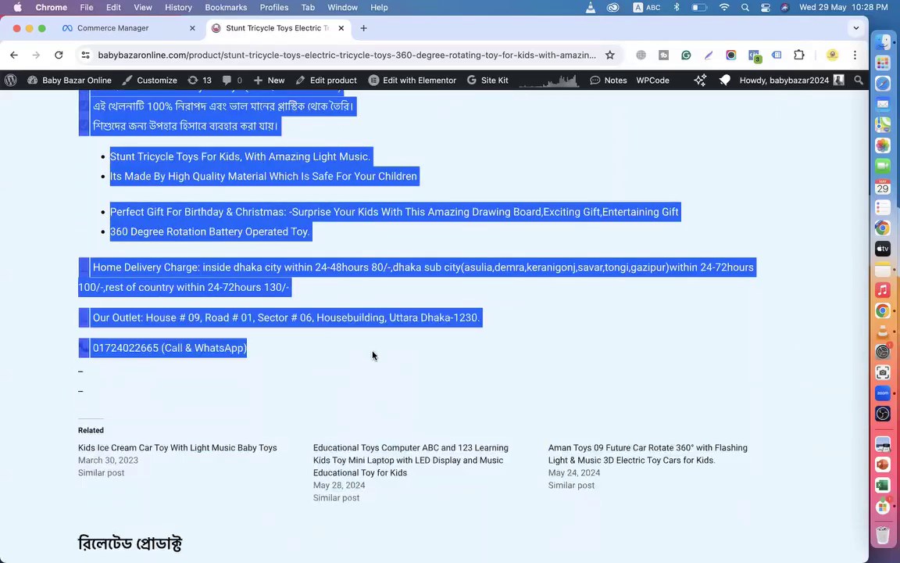
click(133, 38)
click(598, 275)
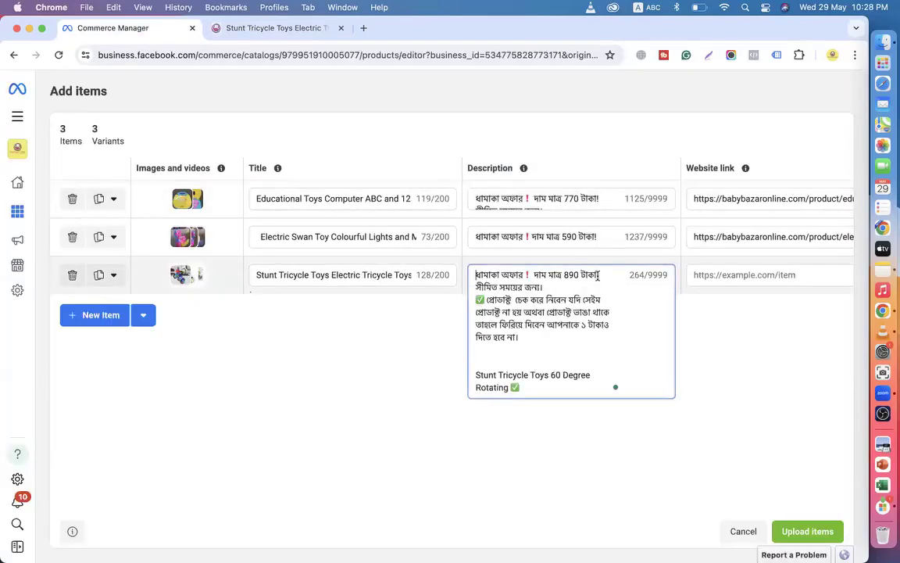
scroll(552, 374, down, 2)
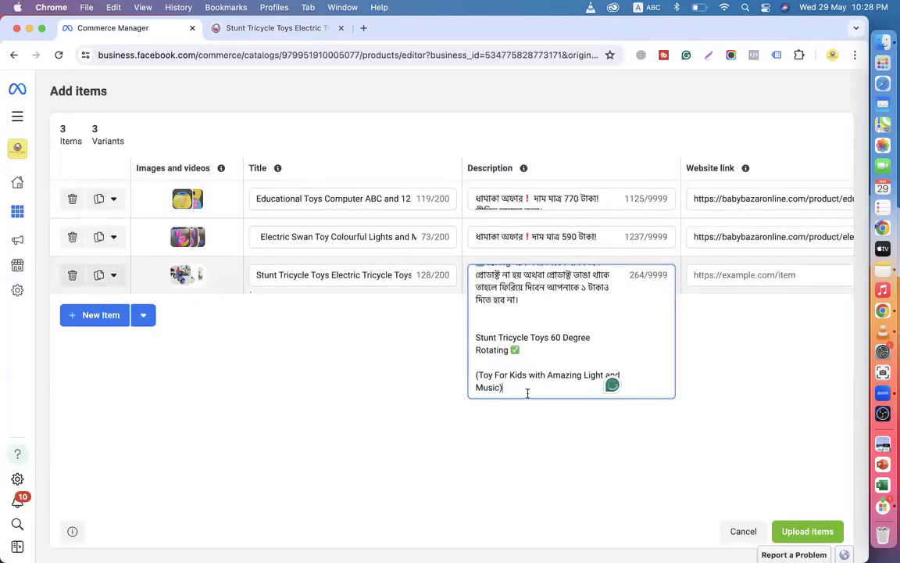
key(super+v)
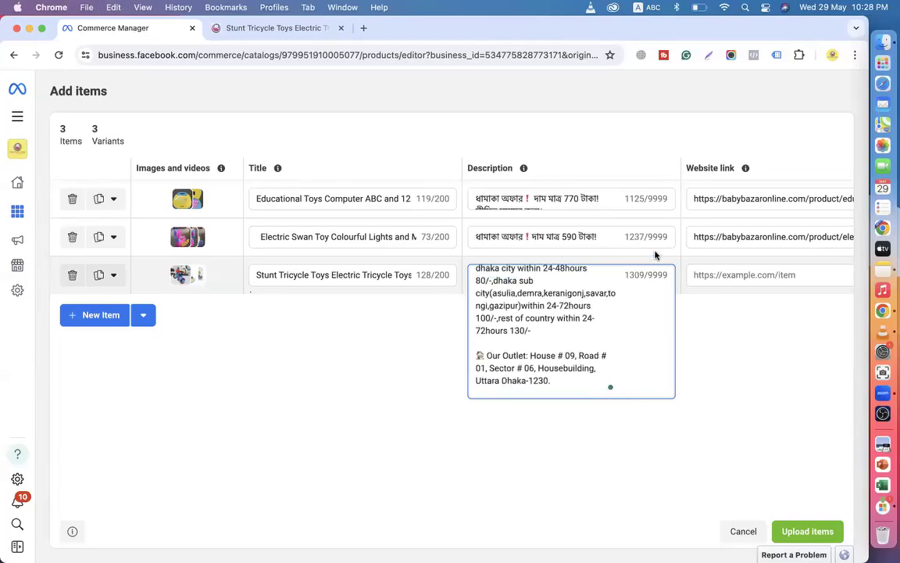
Set row 3's Website link to the Stunt Tricycle product page address.
click(701, 275)
click(278, 28)
click(314, 55)
key(super+c)
click(123, 29)
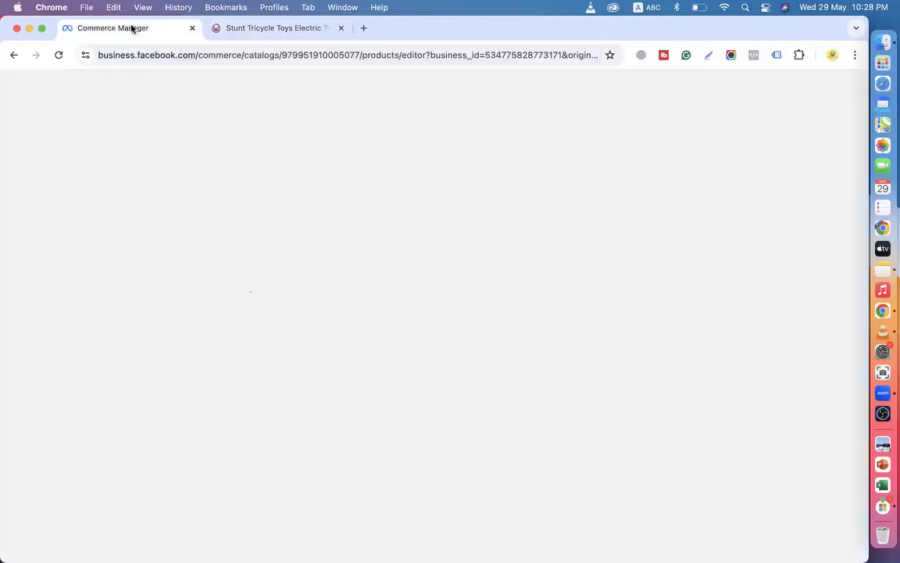
key(super+v)
scroll(680, 207, right, 8)
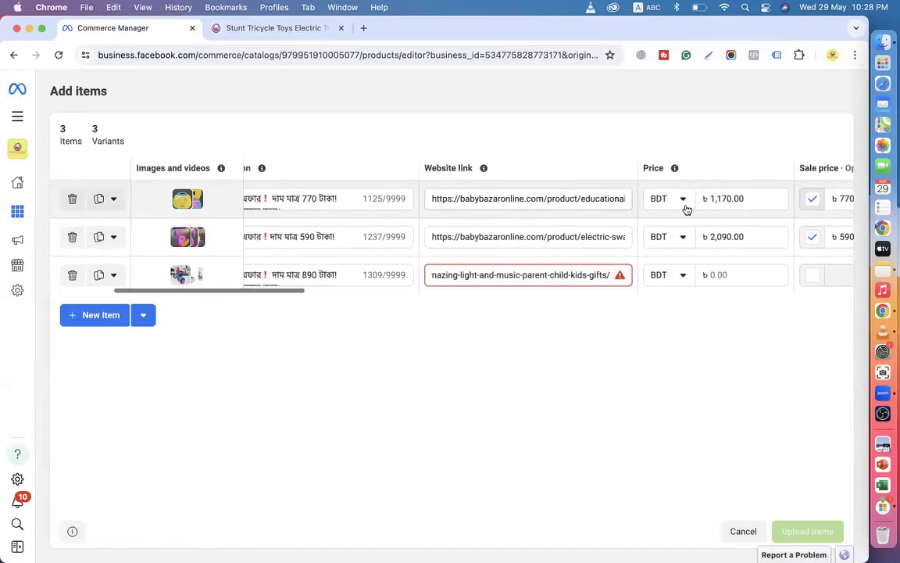
Enter the third item's BDT 1,090.00 price after checking it on the Stunt Tricycle page.
click(622, 273)
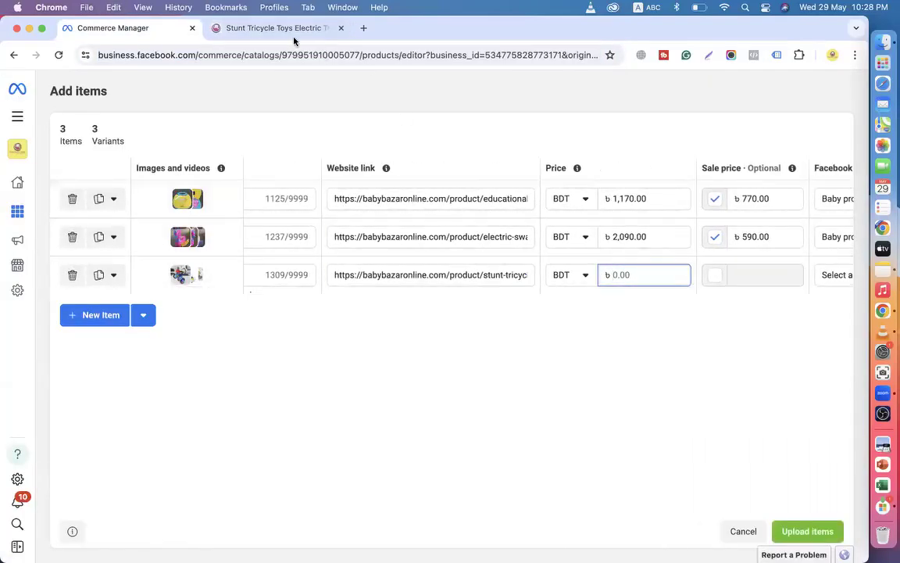
click(266, 29)
scroll(611, 291, up, 3)
scroll(612, 289, up, 15)
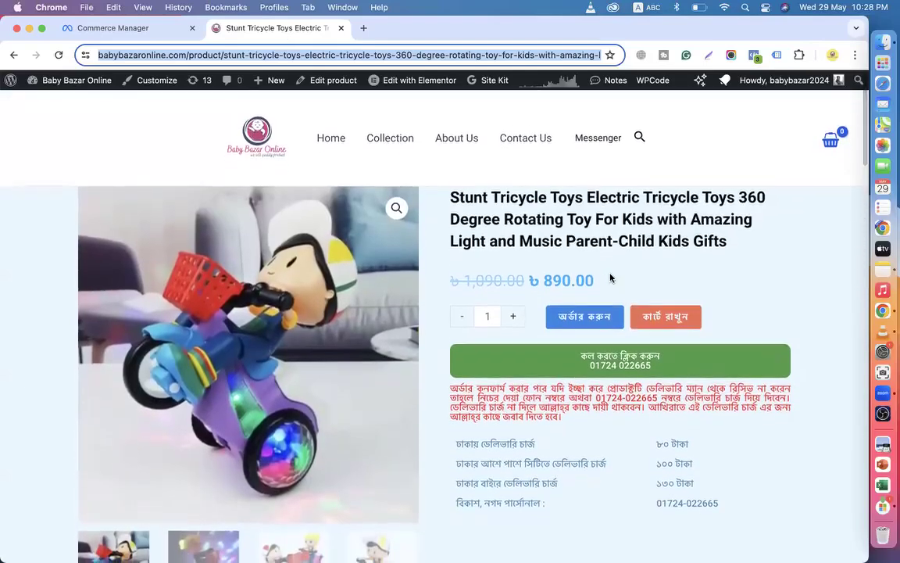
click(612, 277)
click(110, 31)
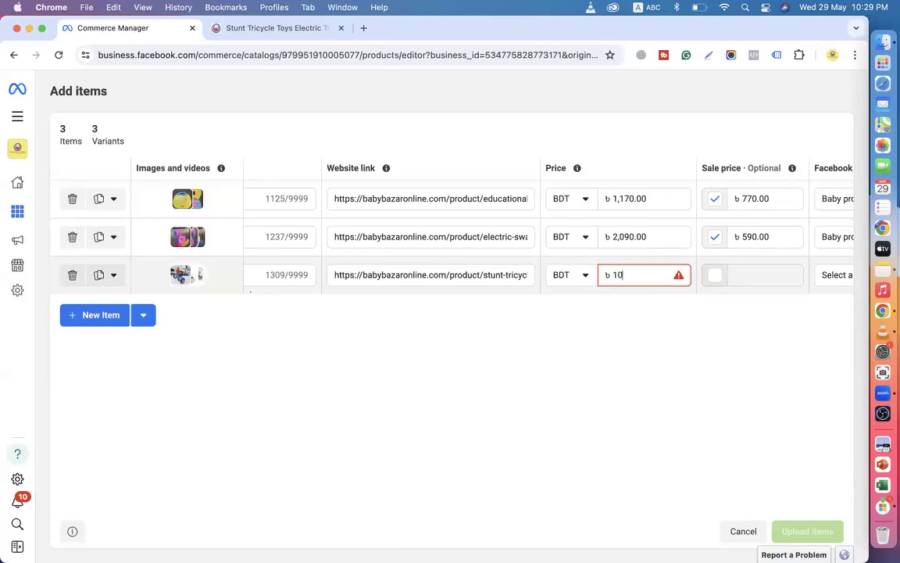
Give the third item an 890.00 sale price and change row 2's price to 1,090.
click(714, 275)
click(737, 275)
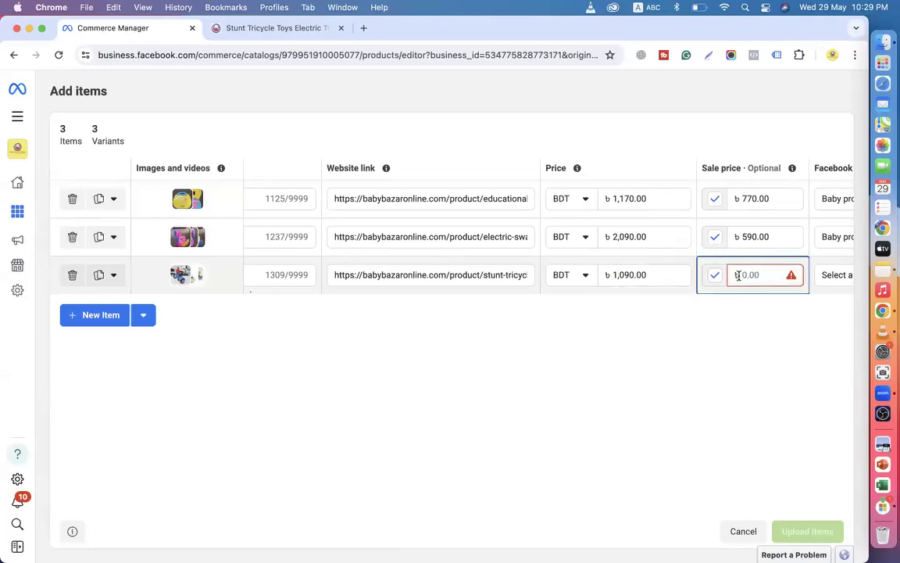
click(749, 274)
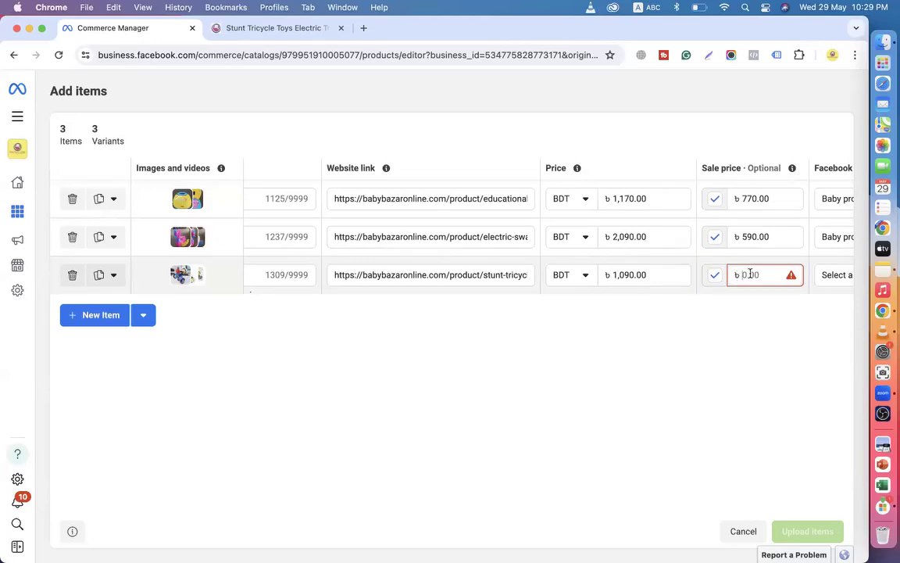
text(890)
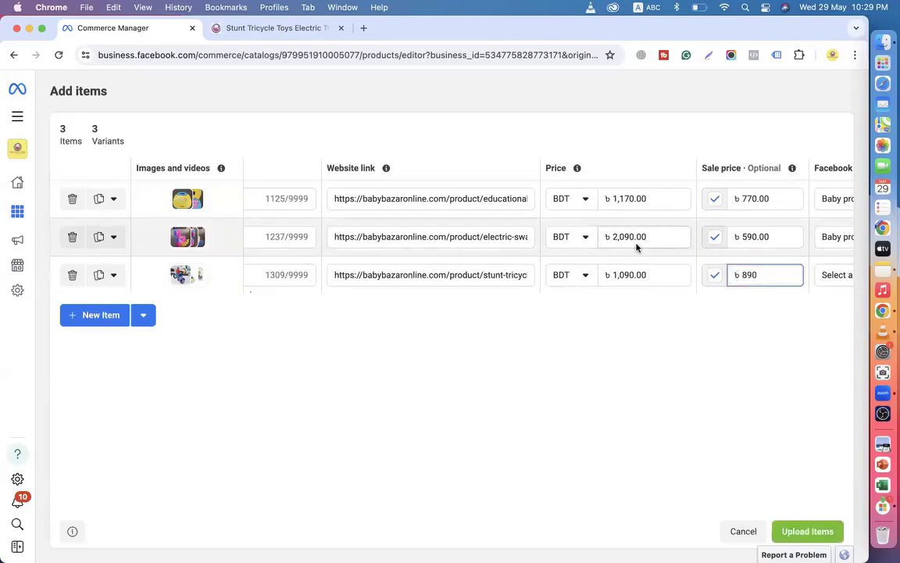
click(616, 233)
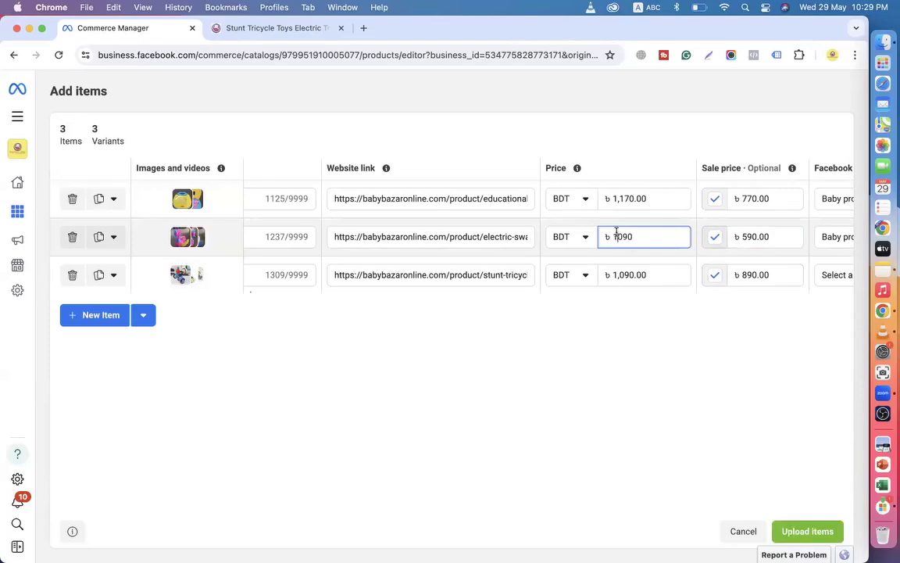
Search 'toys' to set row 3's category to Baby products > Toys, then add a fourth row.
scroll(826, 283, right, 4)
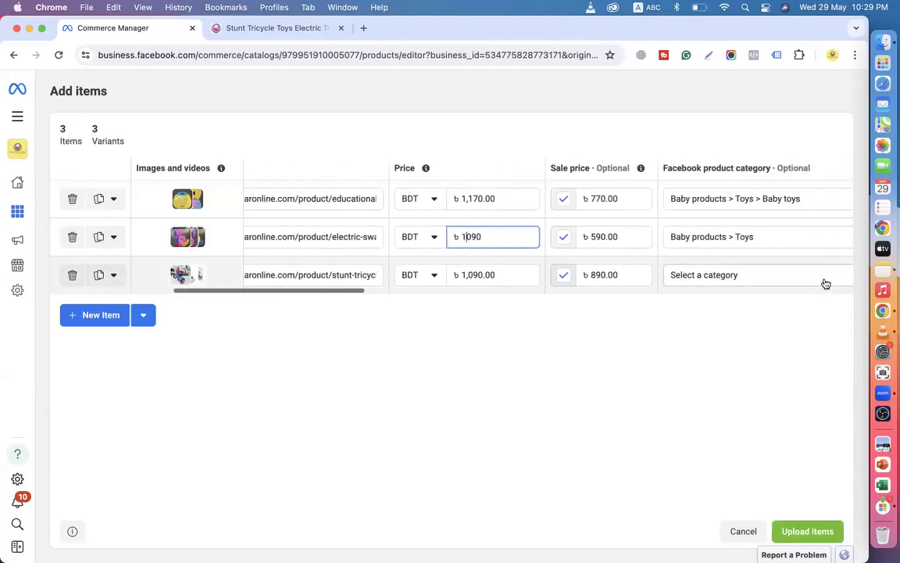
click(691, 284)
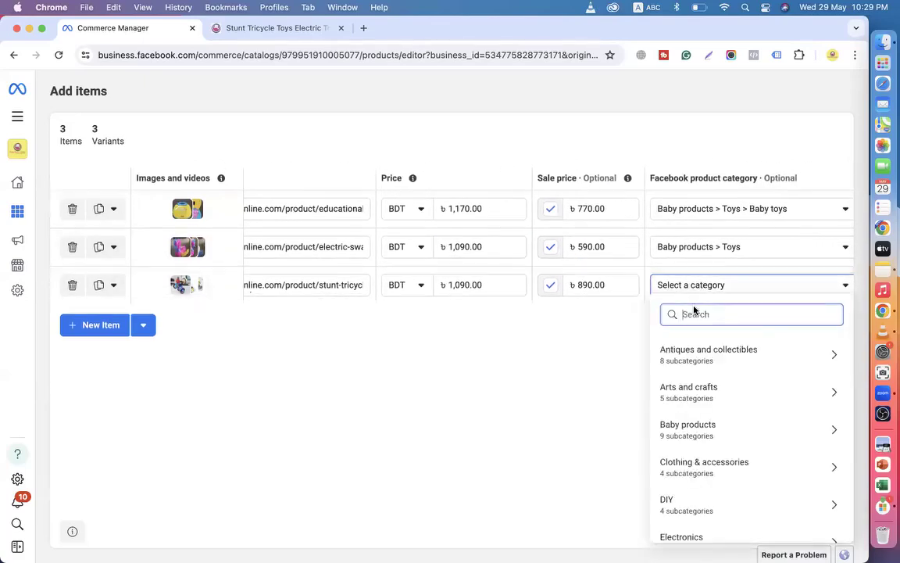
text(to)
scroll(726, 418, down, 3)
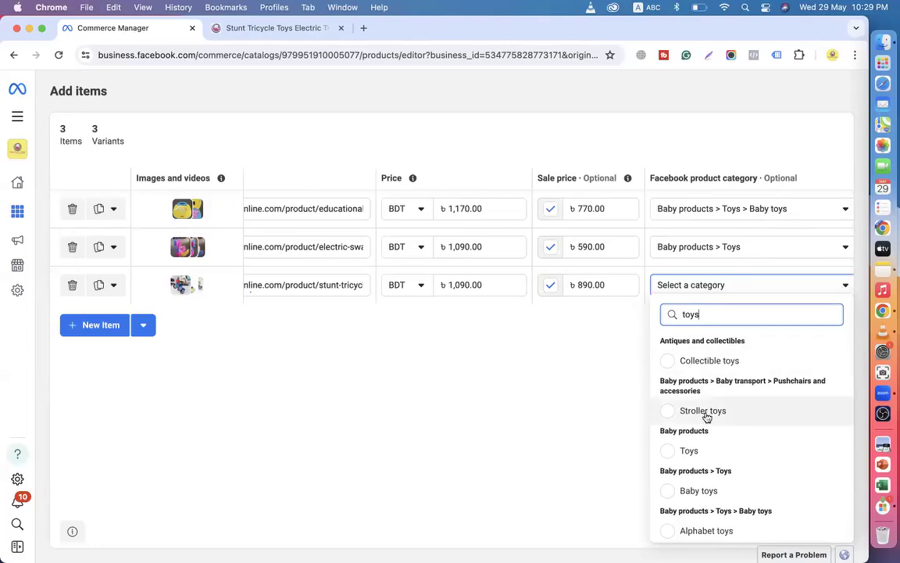
click(684, 454)
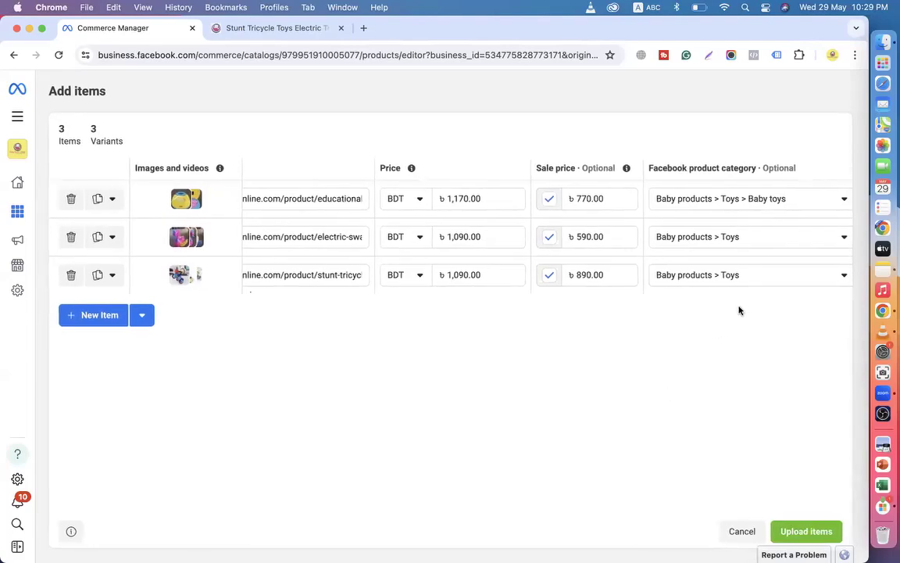
scroll(703, 258, right, 10)
scroll(743, 251, right, 15)
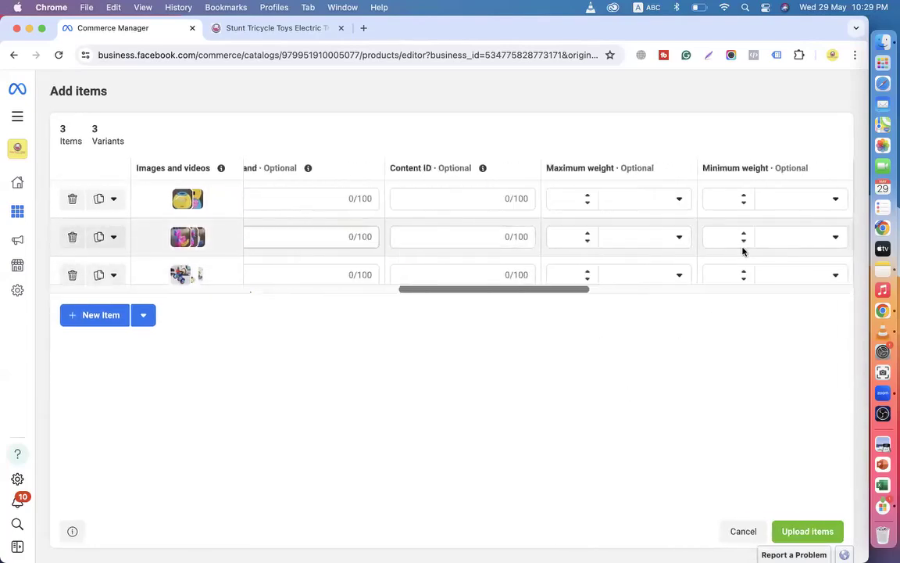
click(108, 316)
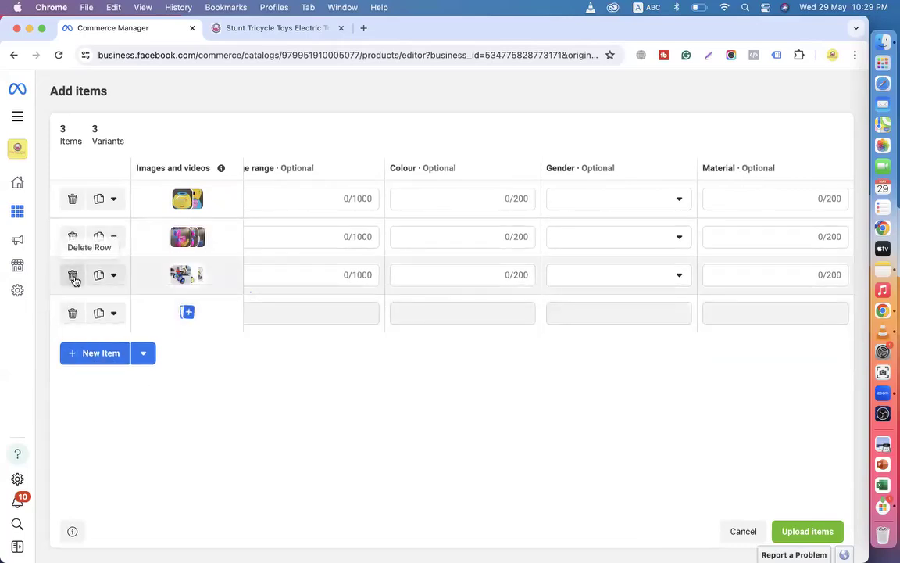
Pick Baby Bazar Online.mp4 from the computer and upload it as the fourth item's media.
click(188, 312)
click(426, 343)
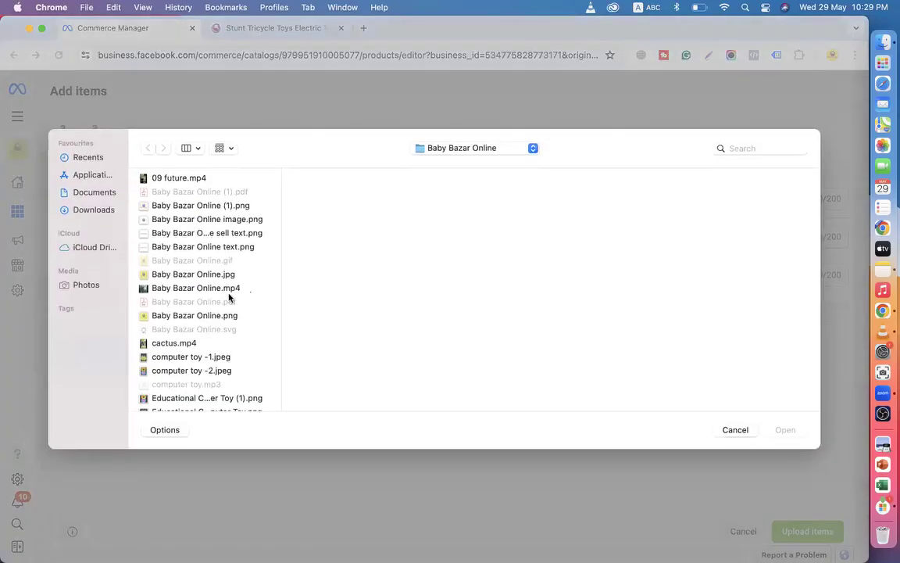
scroll(229, 298, down, 2)
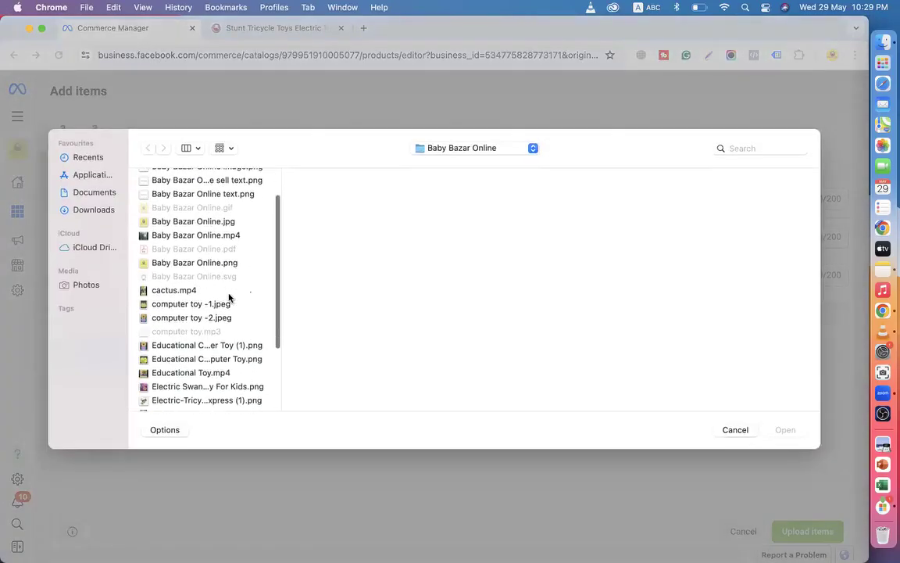
click(201, 223)
click(195, 263)
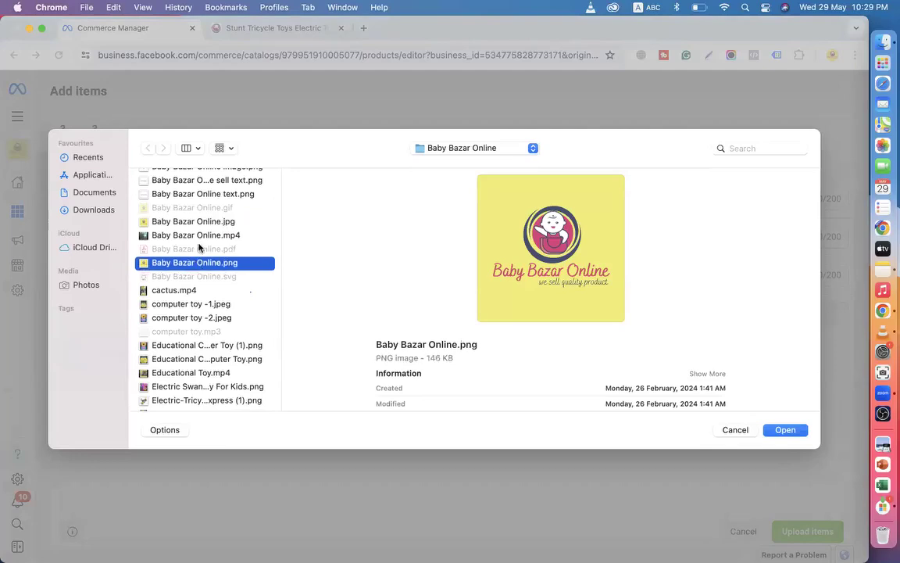
scroll(199, 333, down, 2)
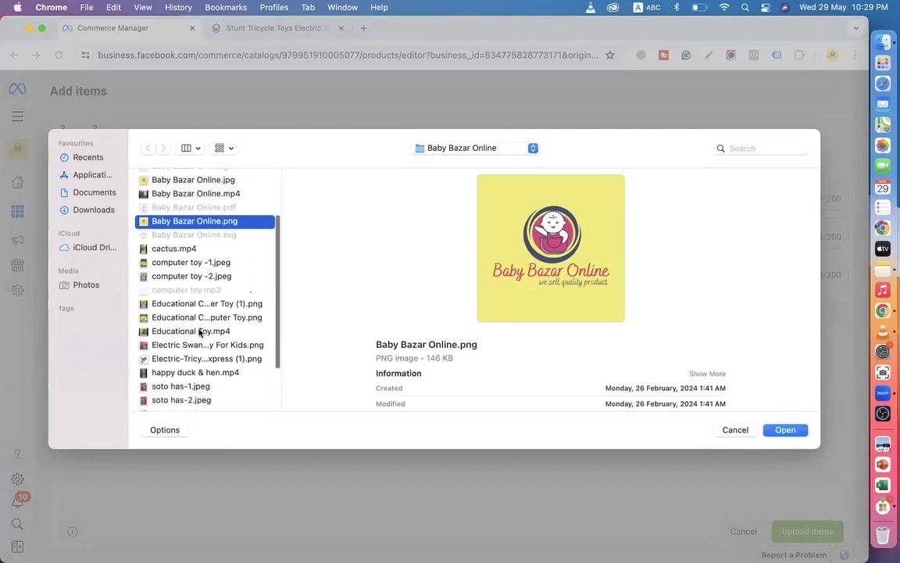
scroll(180, 330, down, 2)
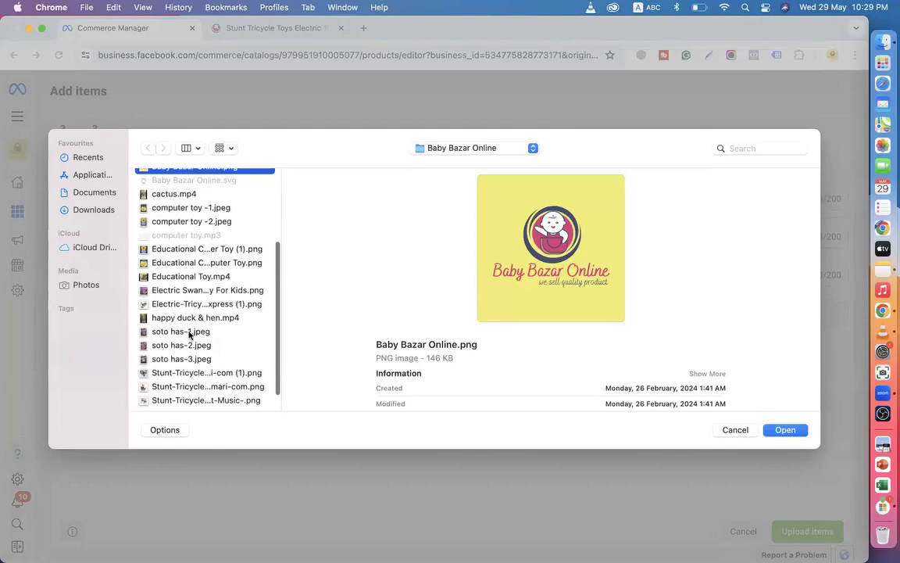
scroll(190, 334, down, 2)
scroll(190, 354, up, 4)
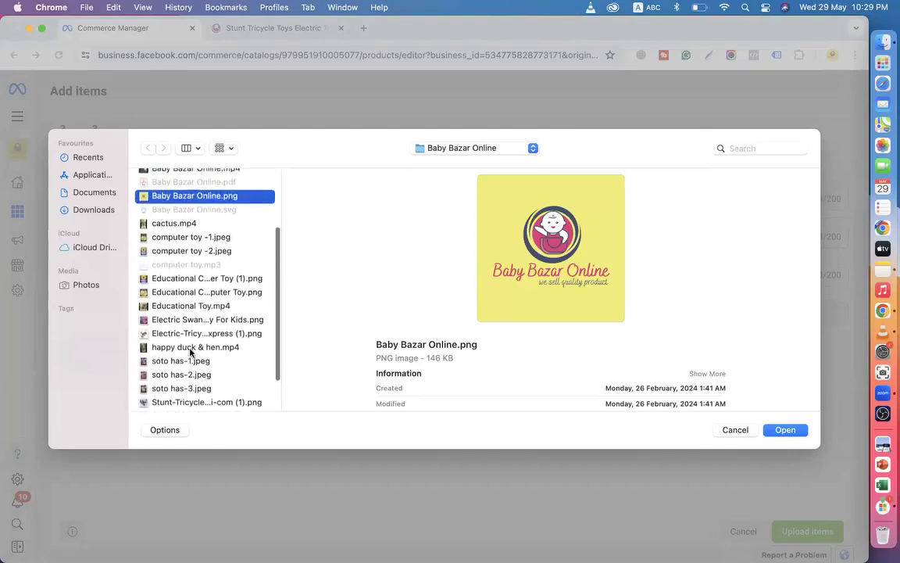
click(196, 269)
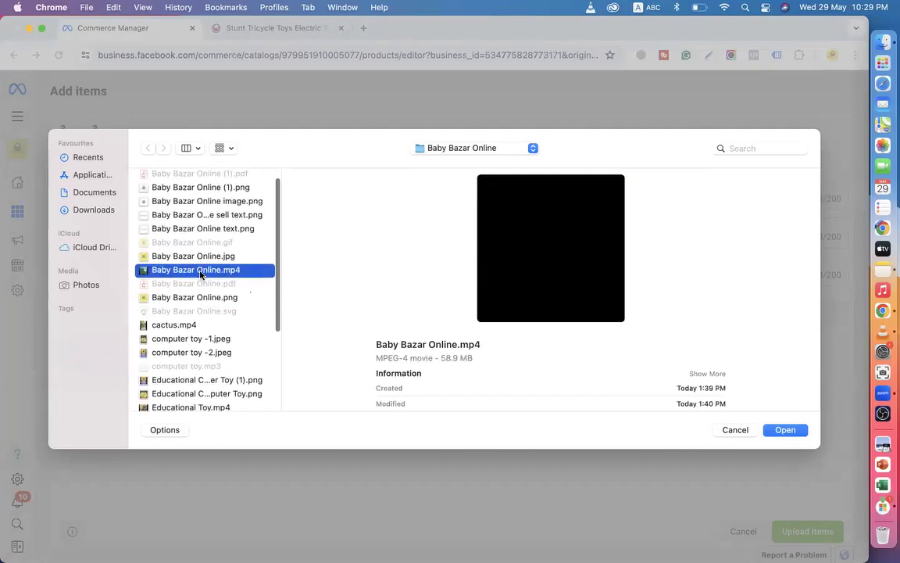
click(551, 249)
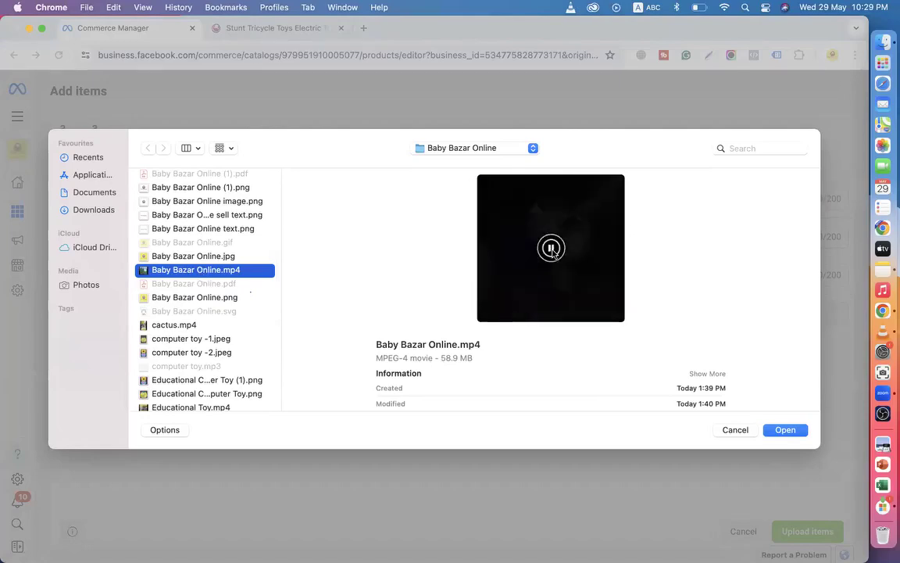
click(785, 429)
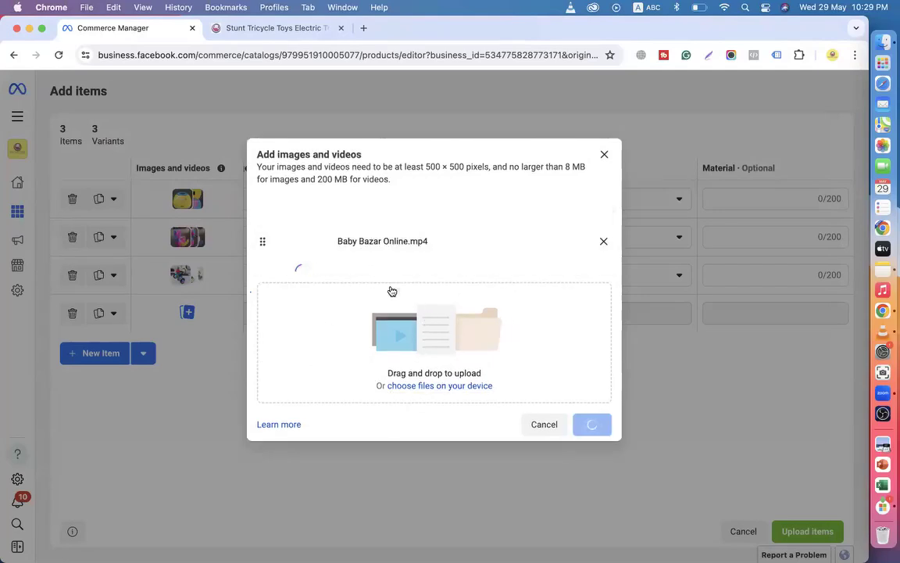
Copy 'Stunt Tricycle Toys Electric Tricycle' from the product page title and return to Commerce Manager.
click(278, 28)
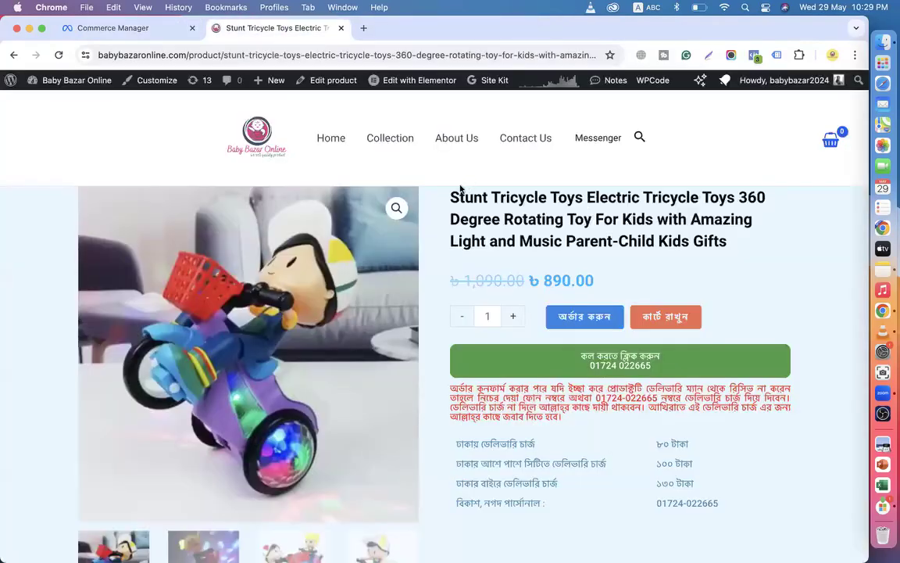
drag(451, 194, 678, 190)
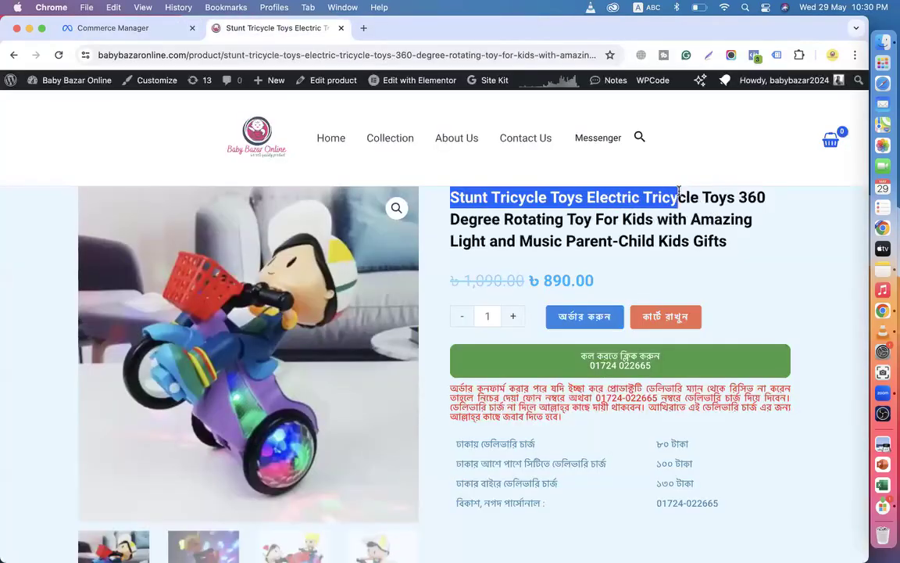
right_click(638, 193)
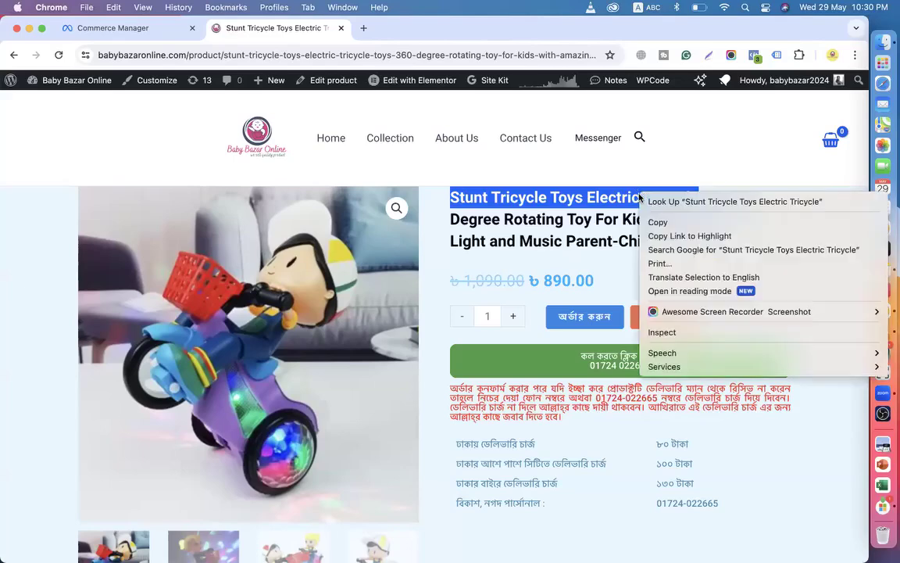
click(642, 200)
click(125, 28)
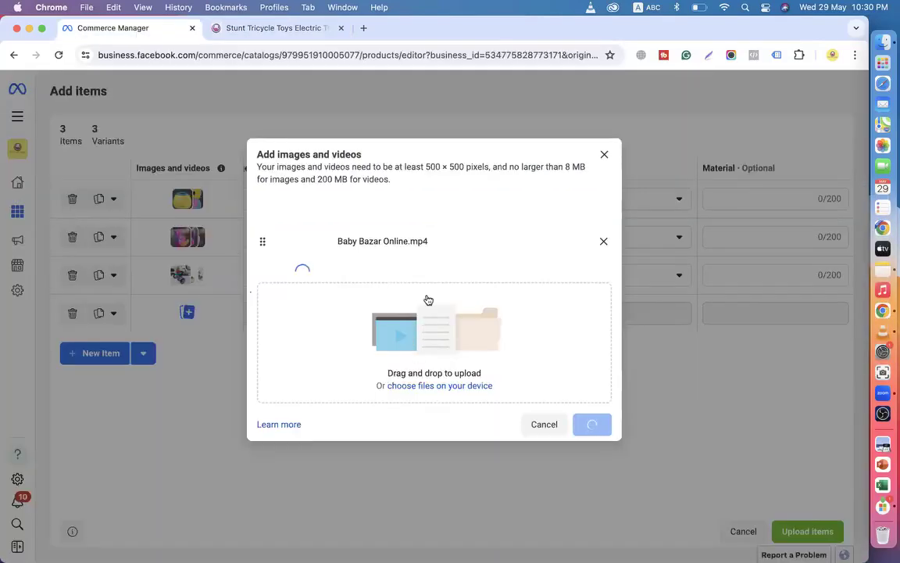
Remove Baby Bazar Online.mp4 from the upload and browse the cactus and computer toy files.
click(603, 243)
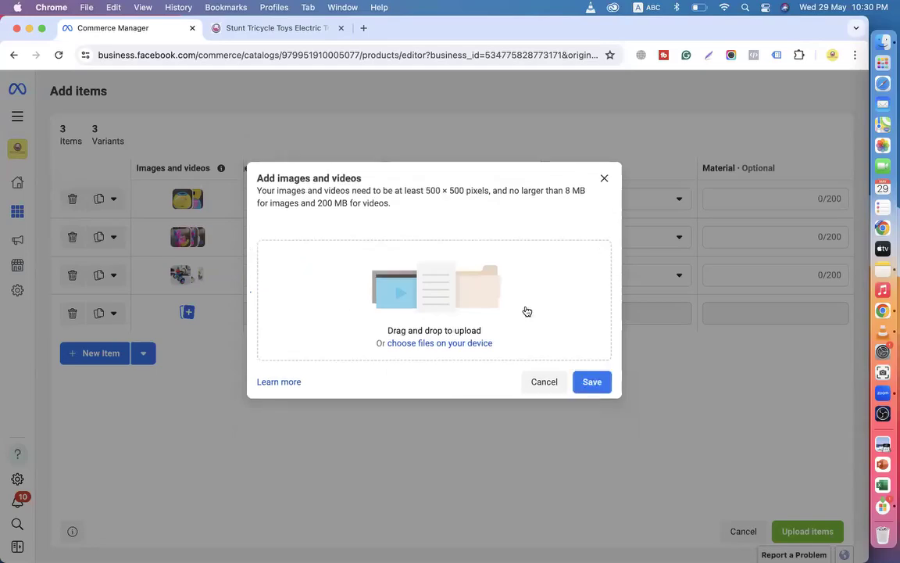
click(438, 345)
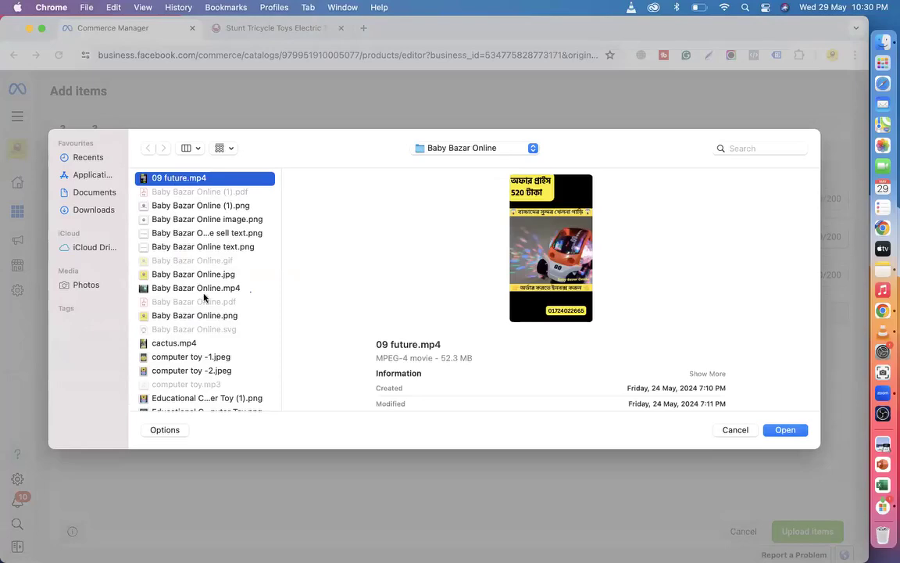
scroll(185, 270, down, 3)
click(164, 276)
click(178, 292)
click(176, 303)
scroll(177, 301, down, 2)
click(173, 283)
click(172, 296)
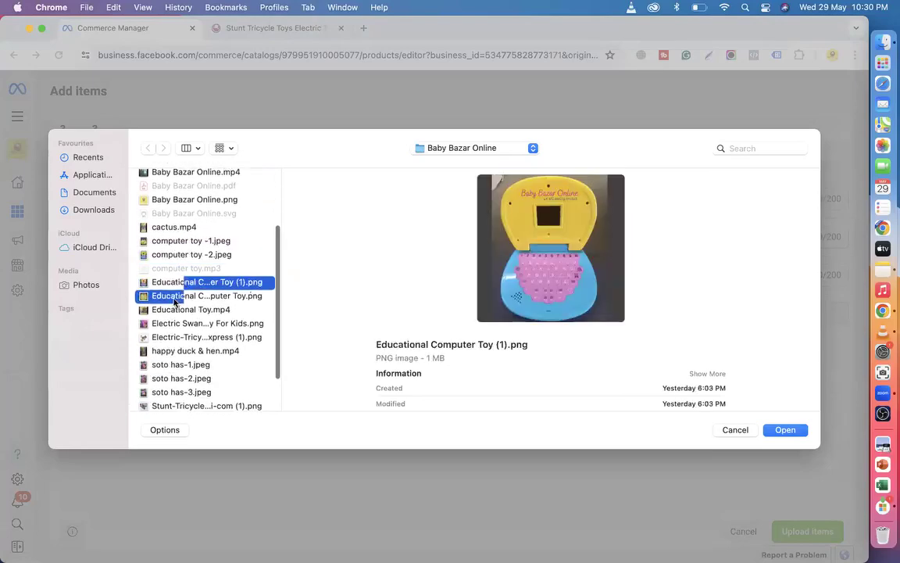
Check the tricycle, soto has and 499 offer files, close the picker, and reach the store home page.
scroll(175, 301, down, 2)
click(181, 275)
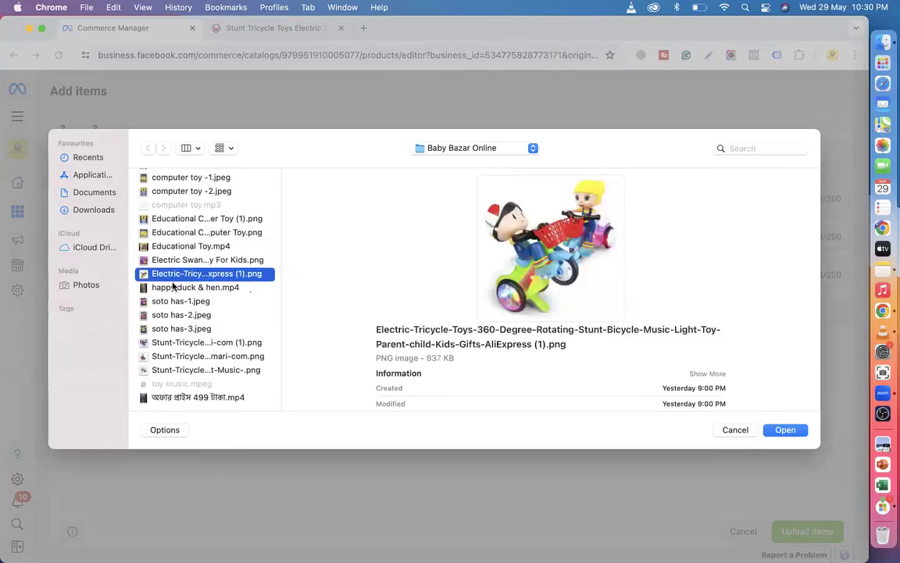
click(175, 287)
click(175, 302)
click(176, 315)
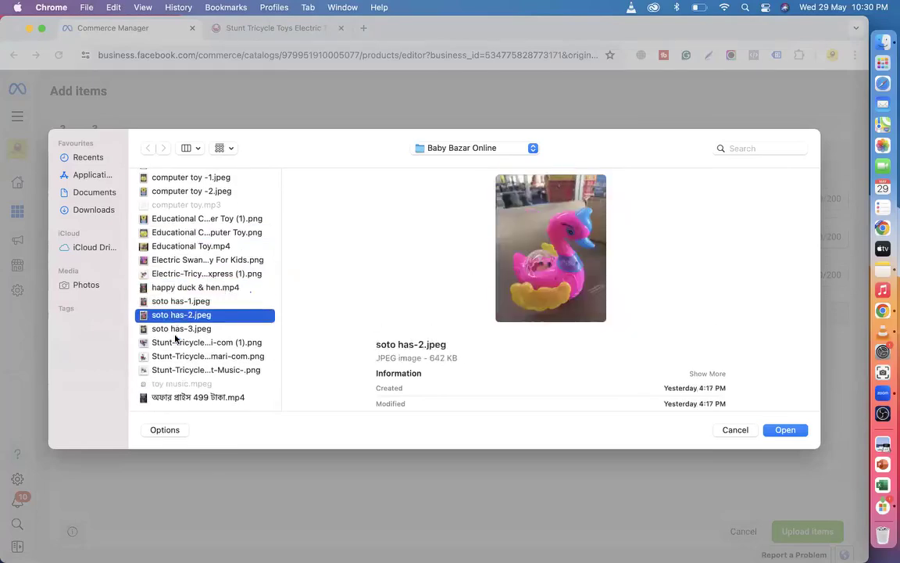
click(177, 329)
scroll(176, 342, down, 1)
click(180, 356)
click(180, 370)
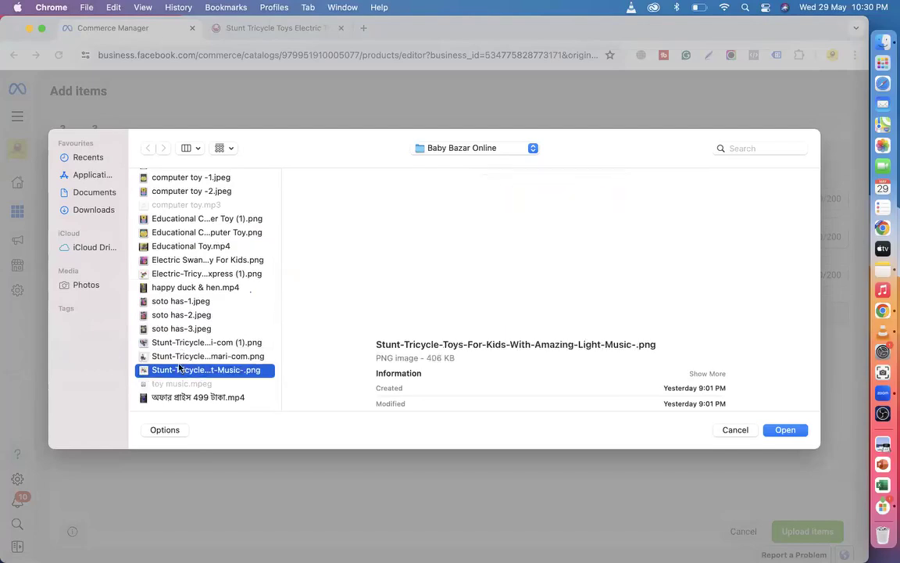
click(181, 398)
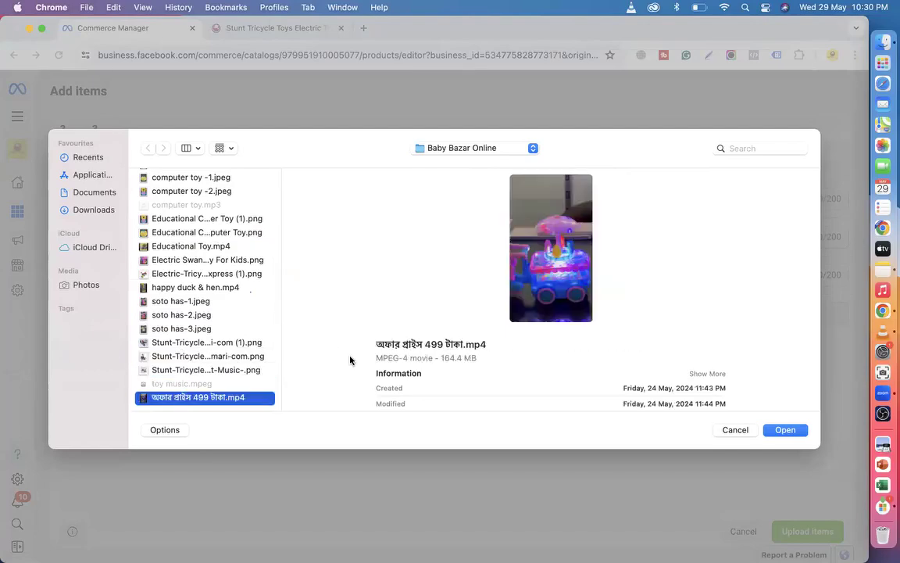
click(770, 427)
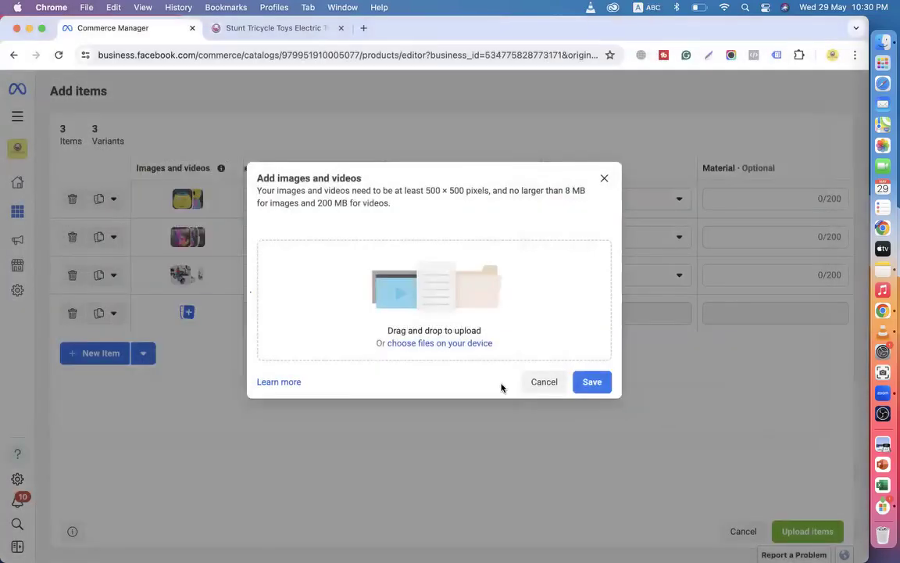
click(251, 31)
click(14, 54)
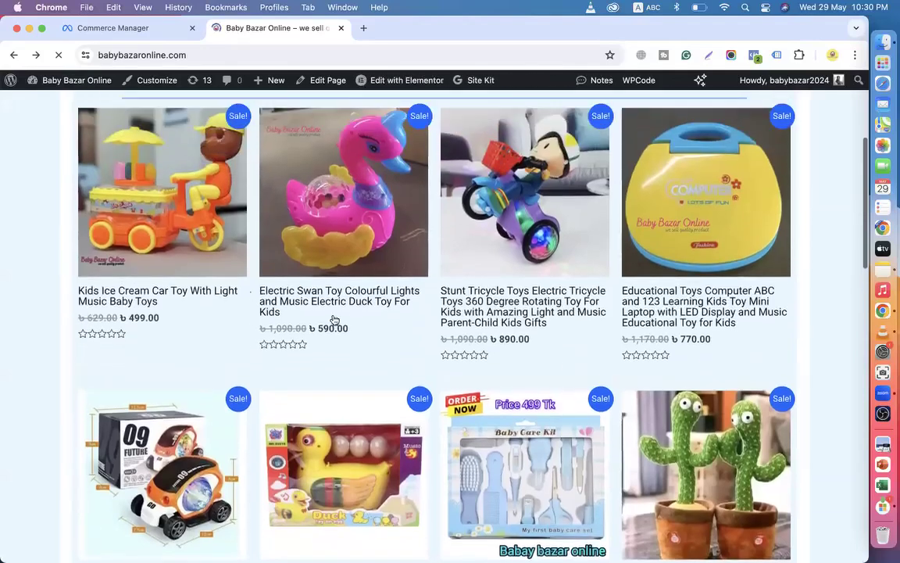
Open the Kids Ice Cream Car Toy page, select its full title, and return to Commerce Manager.
click(141, 303)
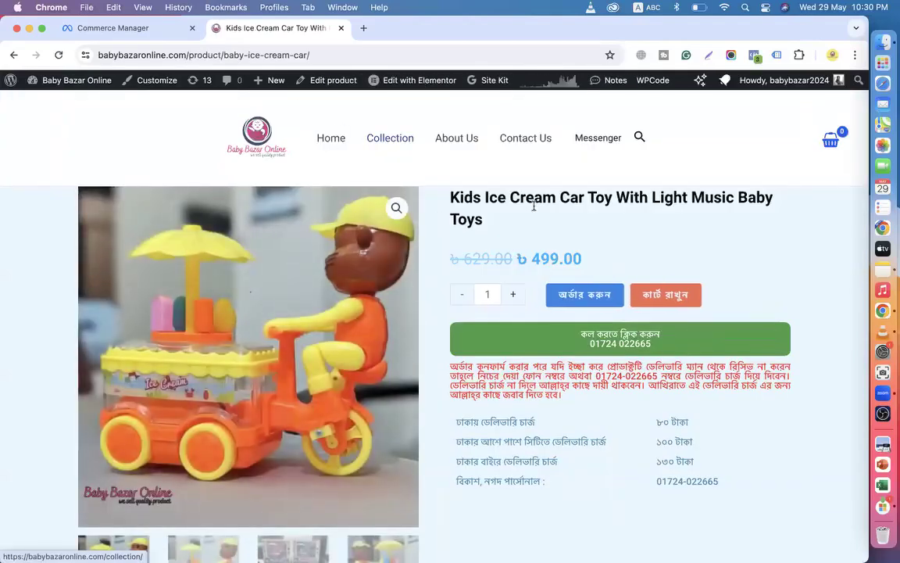
triple_click(437, 190)
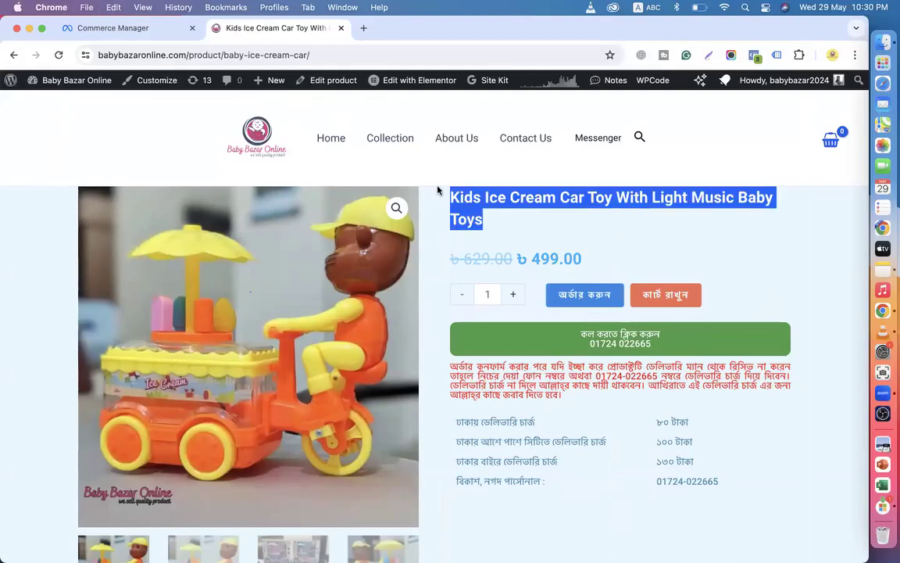
click(139, 29)
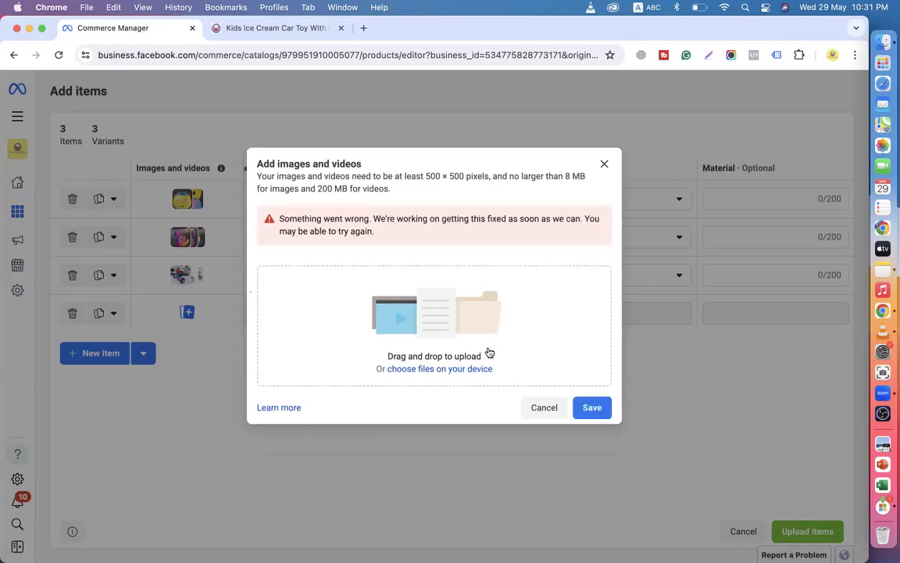
Cancel the file picker, note the 8 MB image and 200 MB video limits, and close the dialog.
click(441, 371)
scroll(177, 336, down, 5)
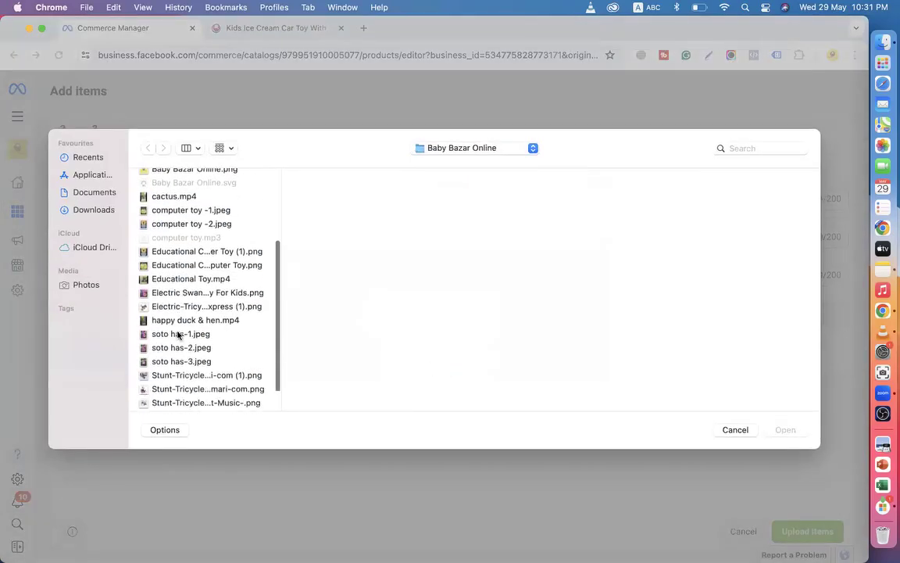
click(736, 431)
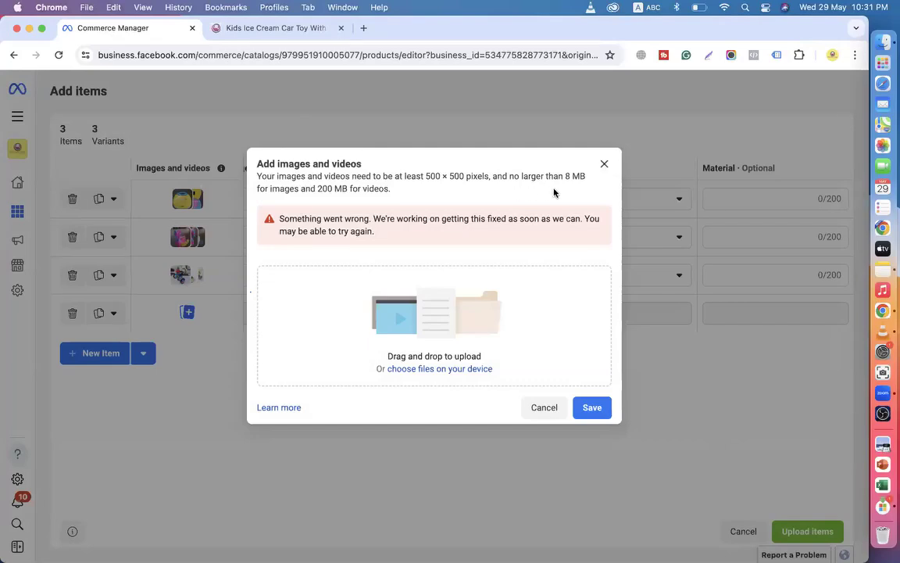
drag(565, 176, 586, 175)
drag(317, 189, 389, 189)
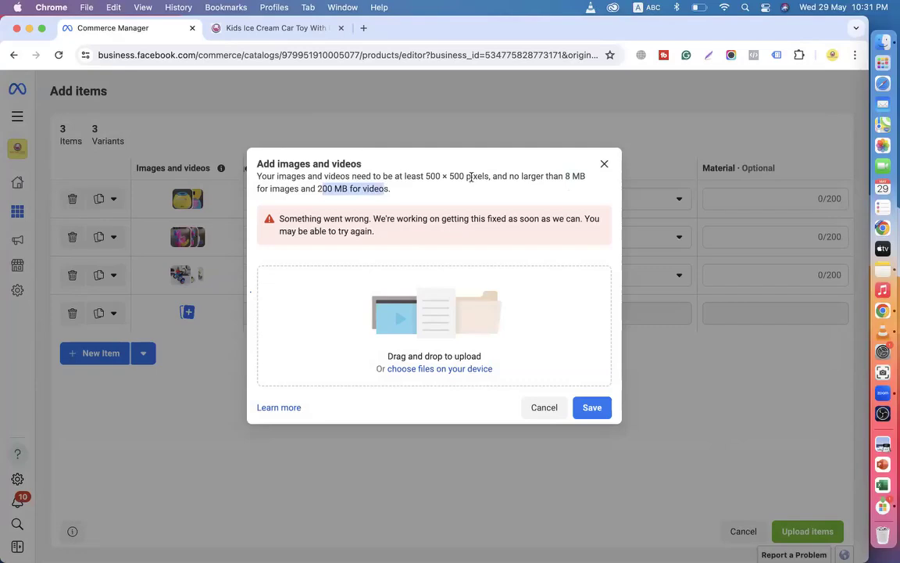
click(603, 163)
Save the ice cream car product photo as 'Baby Ice Cream Car'.
click(266, 28)
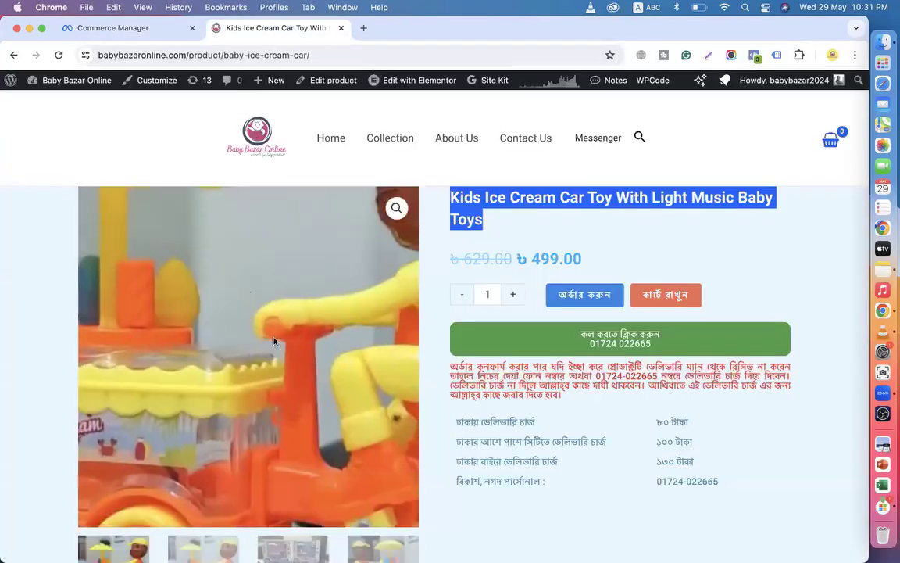
right_click(228, 315)
click(260, 339)
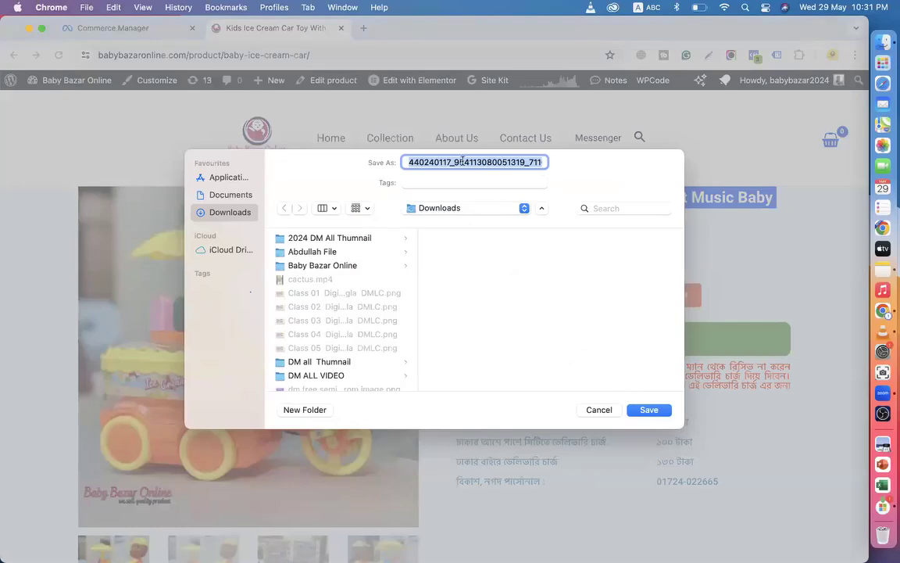
text(Baby Ice Cream)
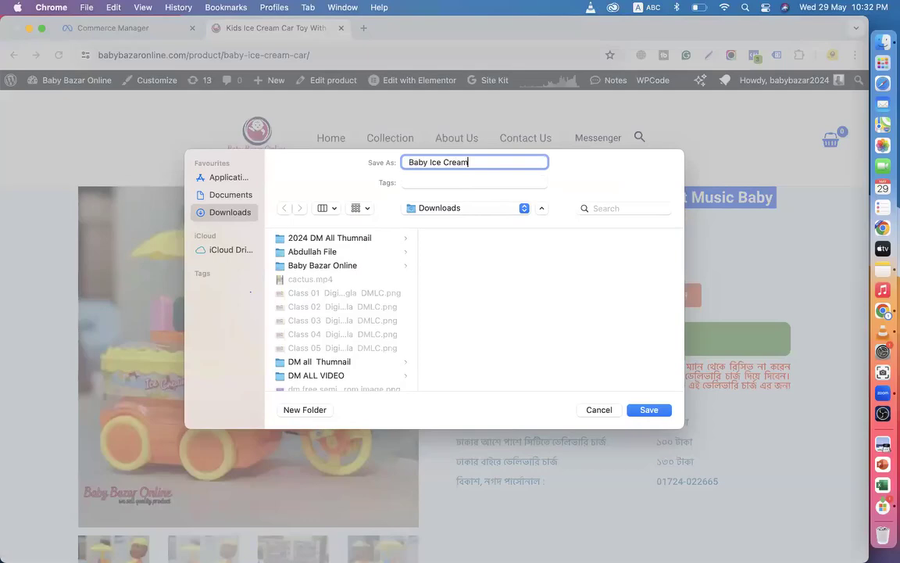
text( Car)
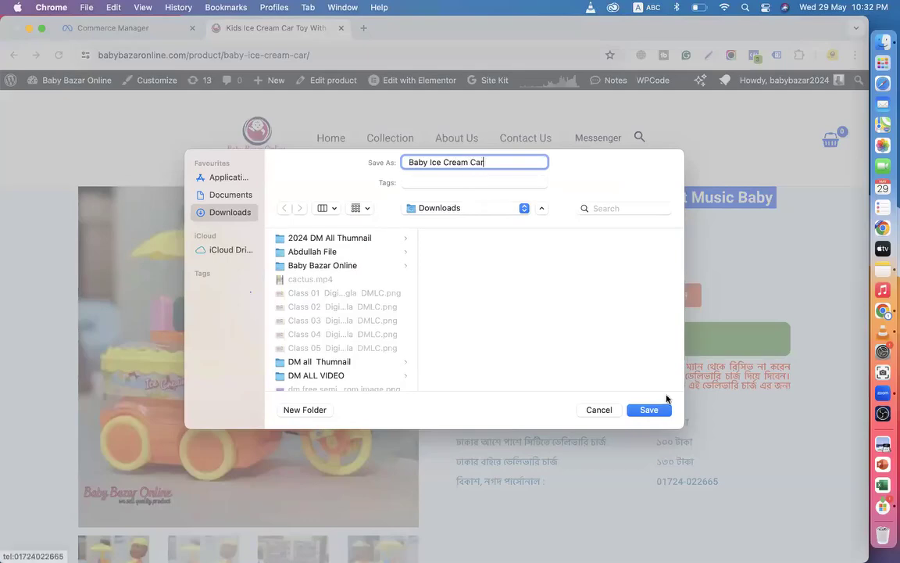
click(658, 409)
Copy the Kids Ice Cream Car Toy title and return to Commerce Manager.
right_click(485, 205)
click(502, 231)
click(121, 28)
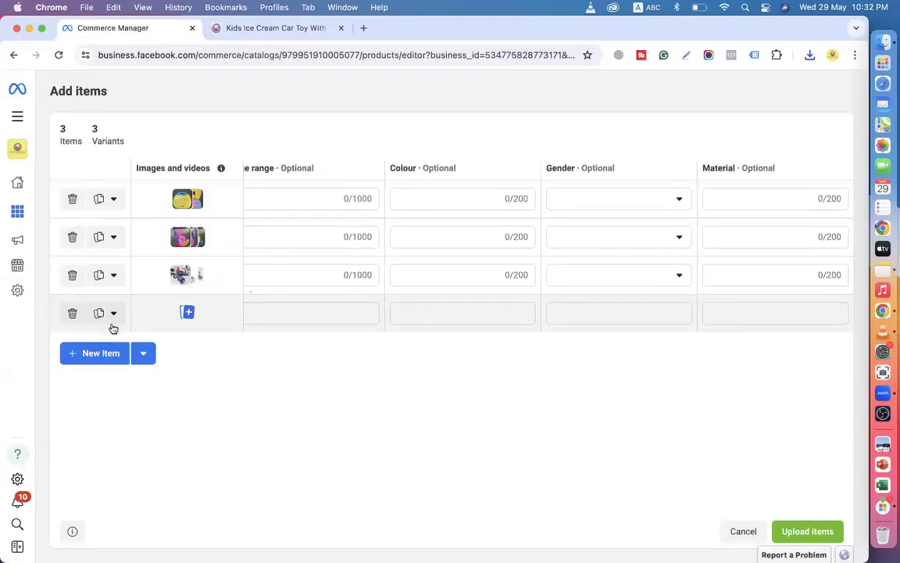
Start adding an image to the fourth item by browsing the Downloads folder.
click(189, 313)
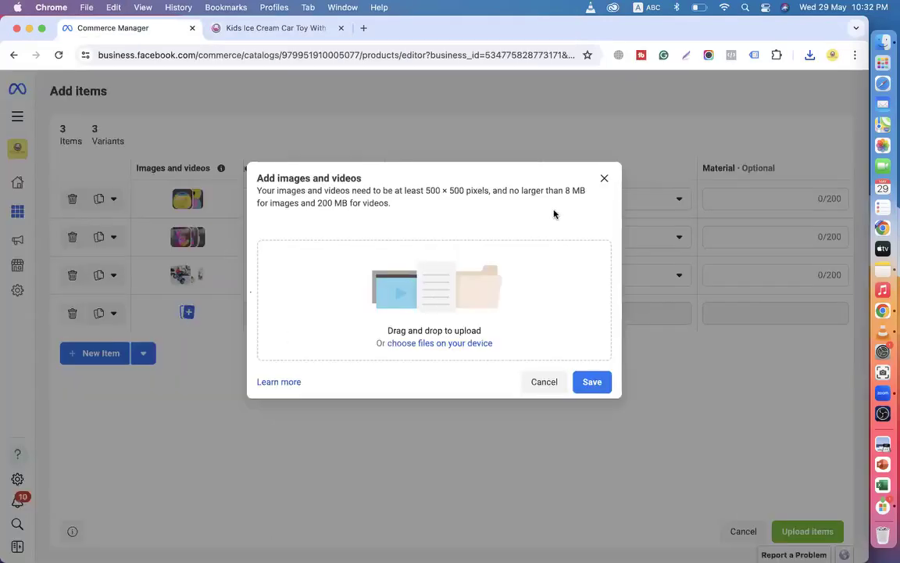
click(457, 344)
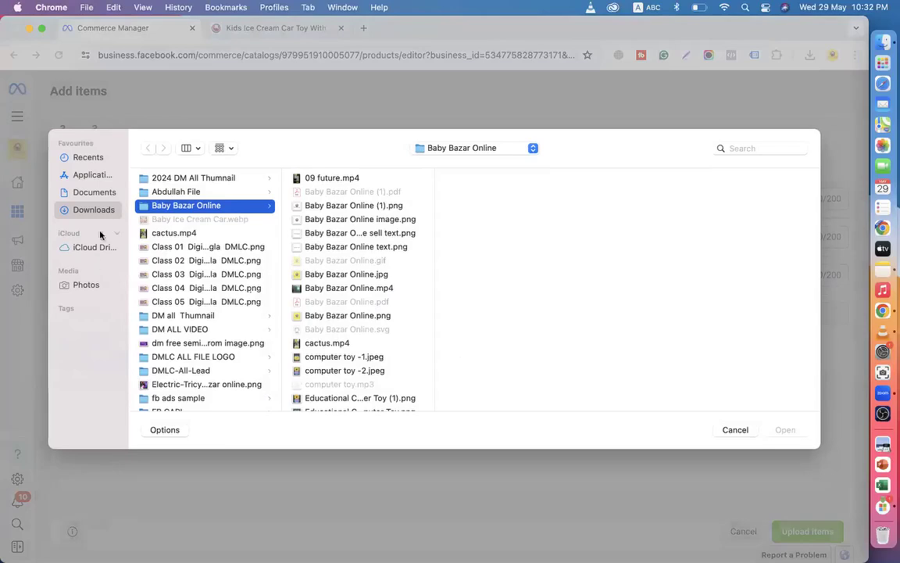
click(94, 192)
click(82, 209)
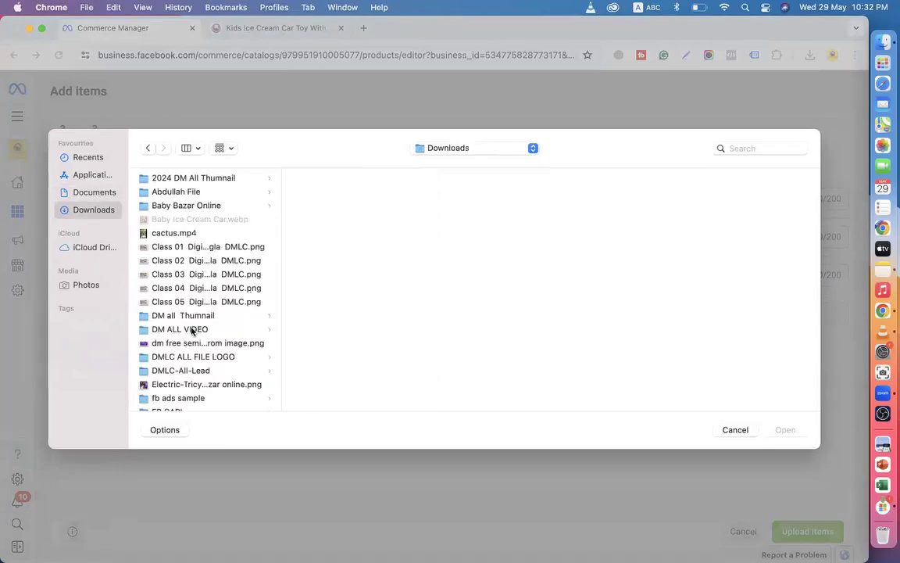
click(192, 329)
click(187, 346)
key(b)
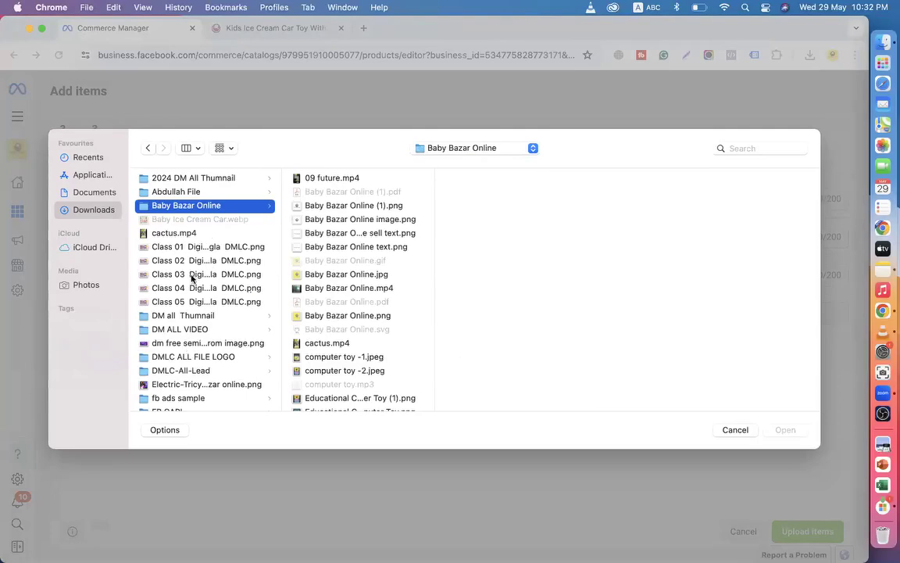
scroll(191, 278, down, 3)
scroll(191, 277, down, 7)
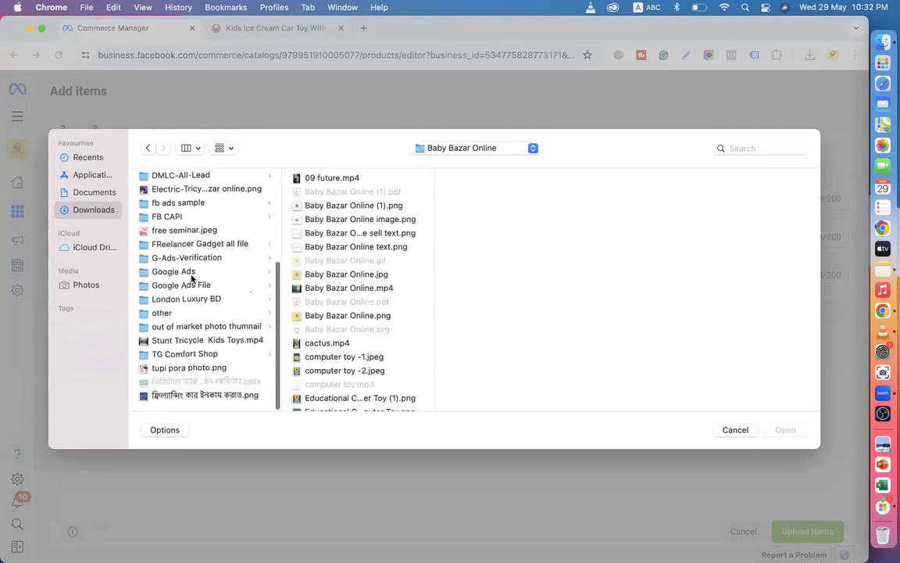
Set the file format to All Files, upload Baby Ice Cream Car.webp, and dismiss the format error.
click(165, 431)
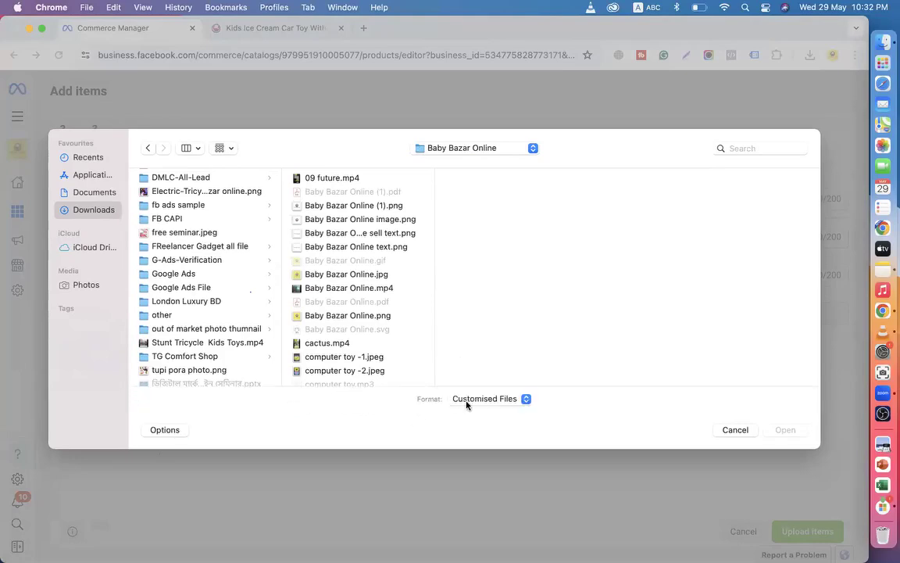
click(466, 400)
click(469, 414)
scroll(148, 323, up, 5)
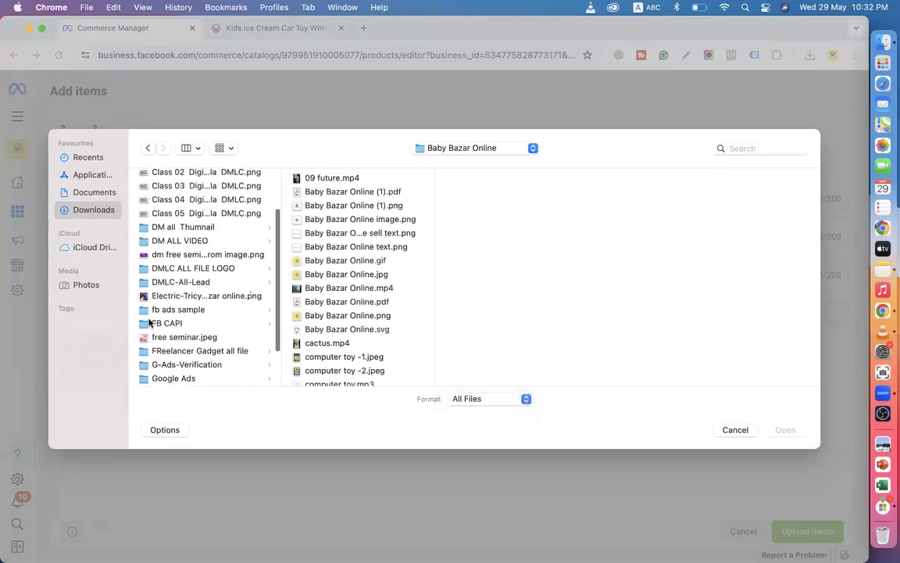
scroll(149, 323, up, 3)
click(177, 192)
click(176, 221)
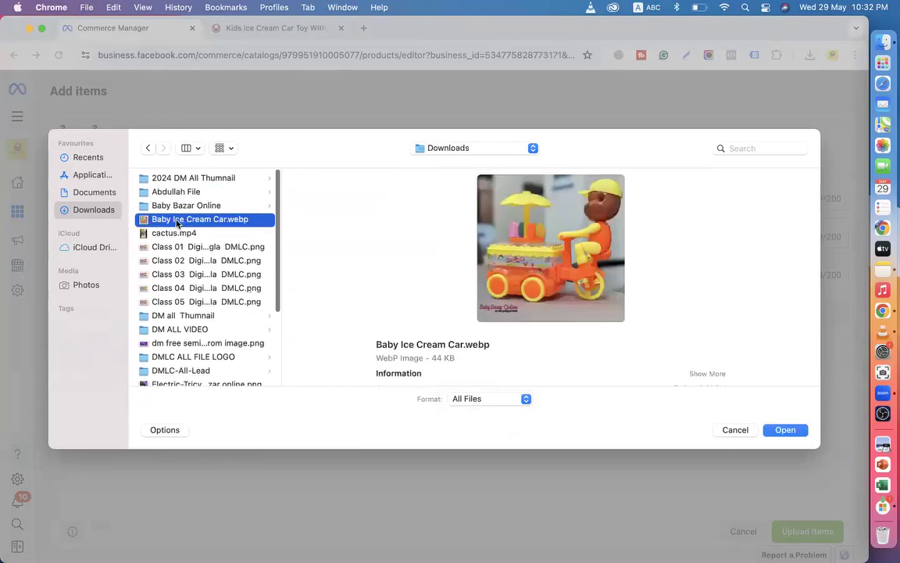
click(786, 430)
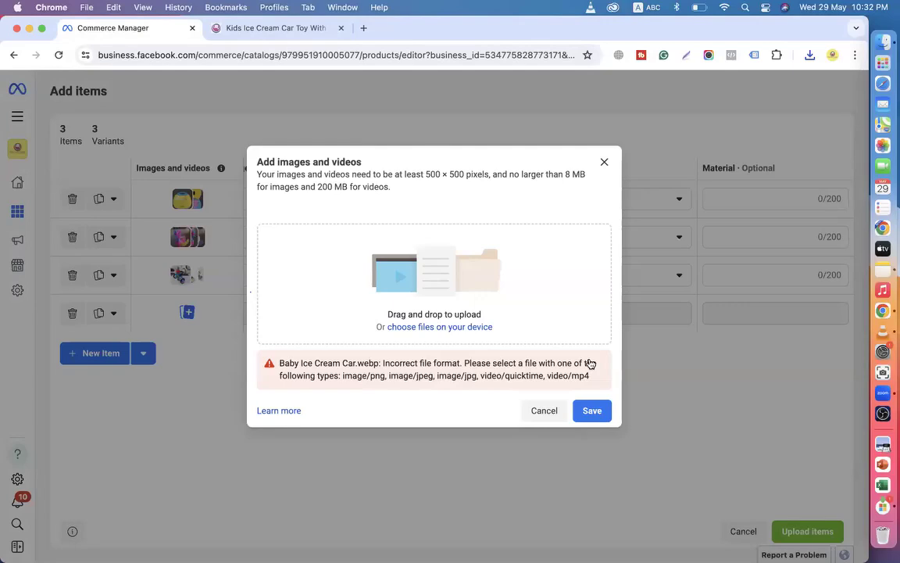
click(544, 410)
Copy the dancing-cactus address slug and save the cactus product photo.
click(233, 29)
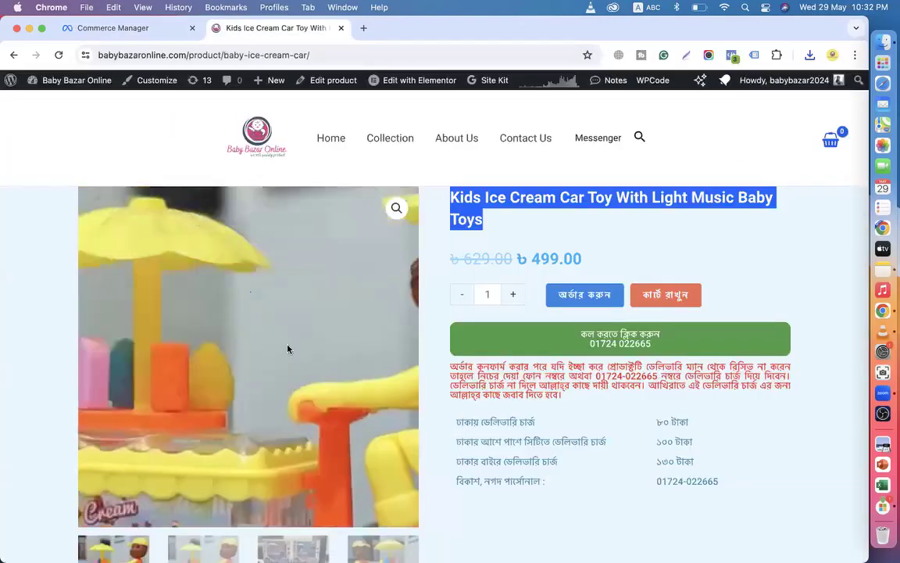
scroll(295, 254, down, 3)
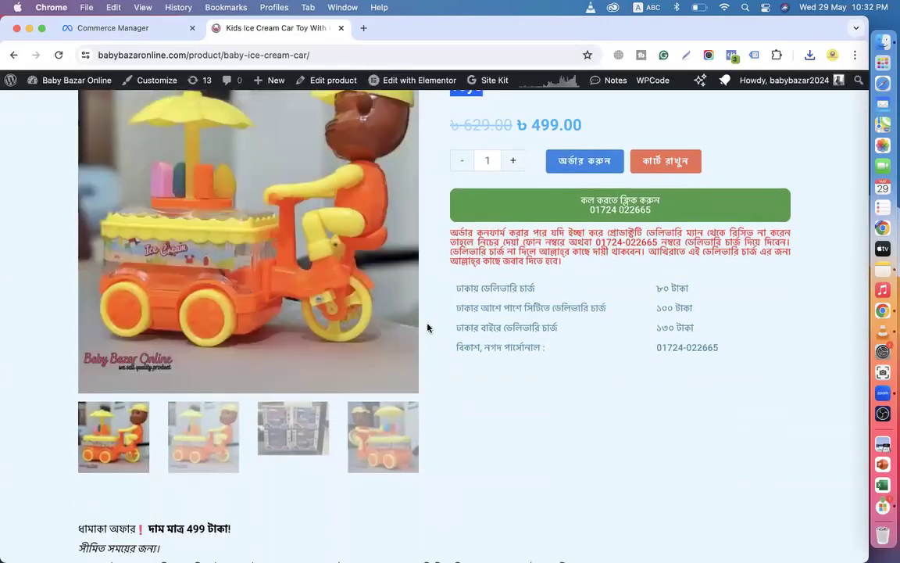
click(14, 55)
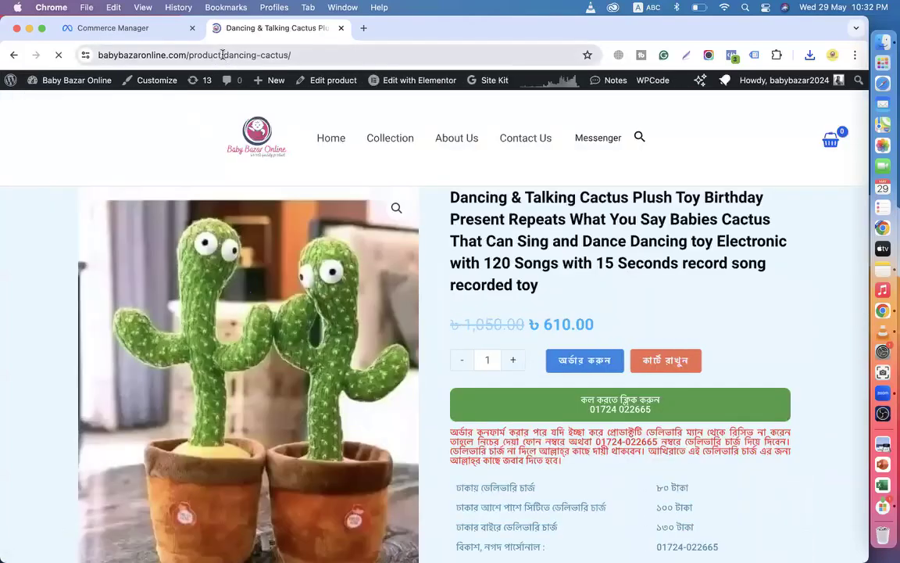
drag(223, 55, 288, 55)
key(super+c)
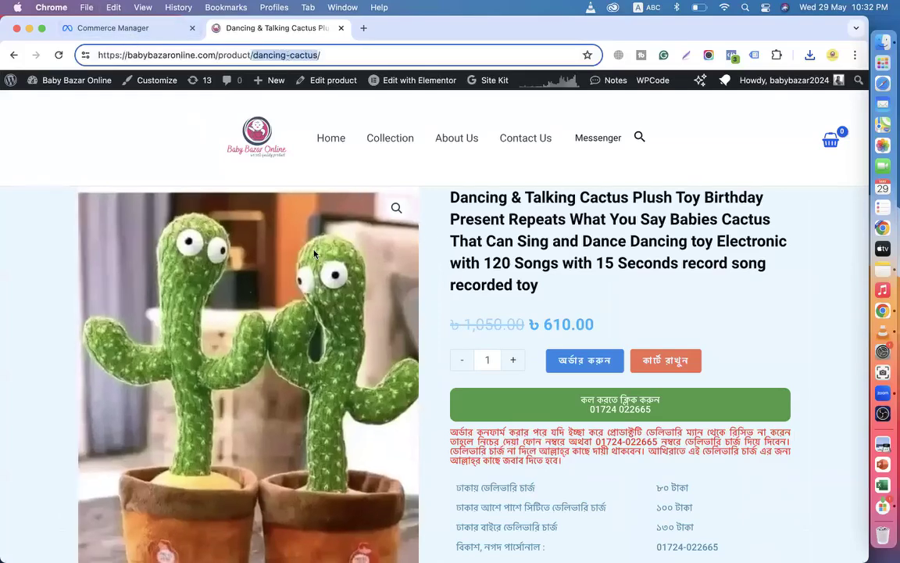
right_click(314, 253)
click(352, 271)
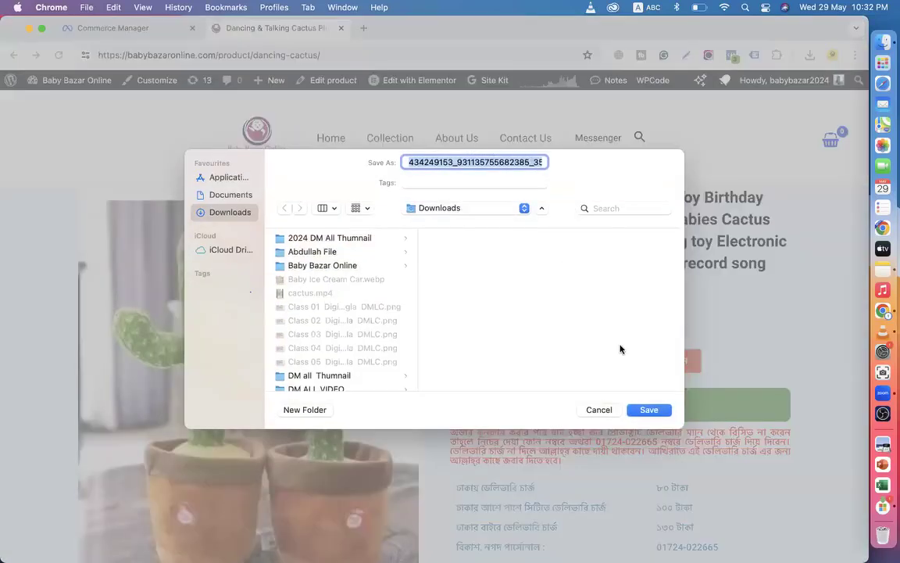
click(648, 409)
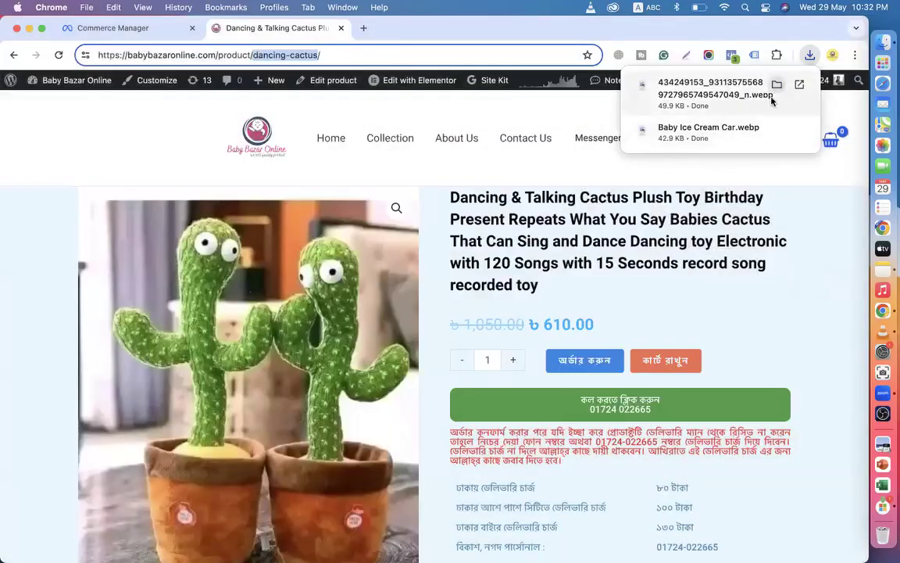
Open the Aman Toys 09 Future Car page and save its photo as future.webp in Downloads.
click(12, 56)
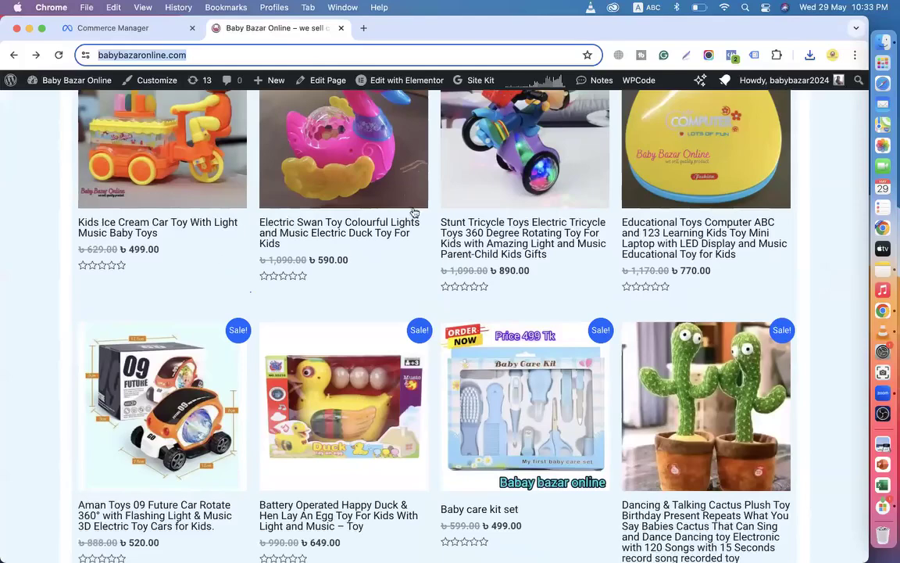
scroll(482, 227, down, 5)
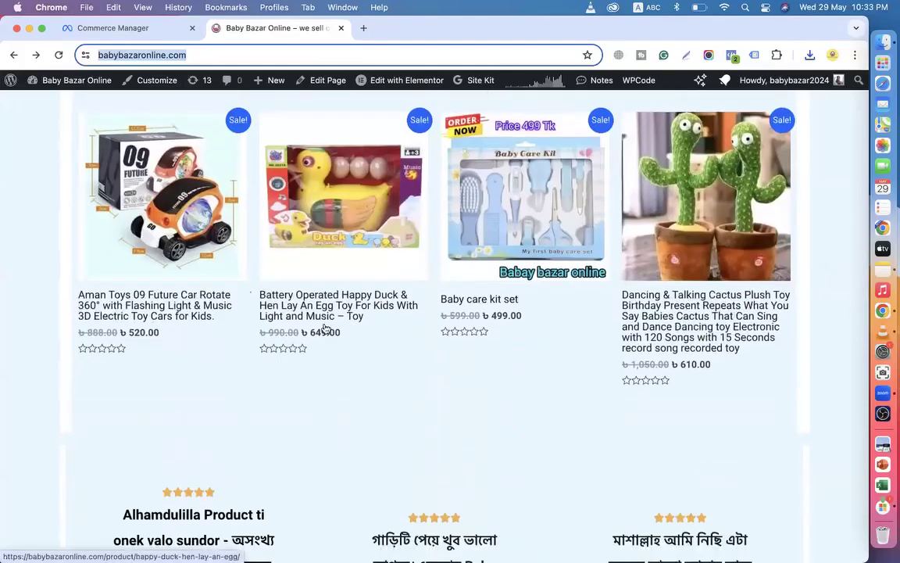
click(185, 296)
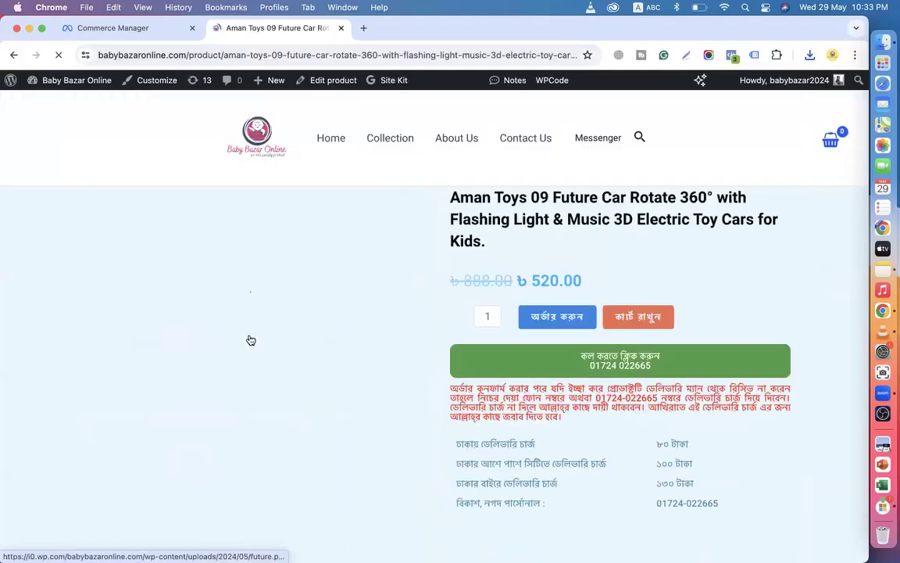
scroll(250, 338, down, 3)
right_click(263, 264)
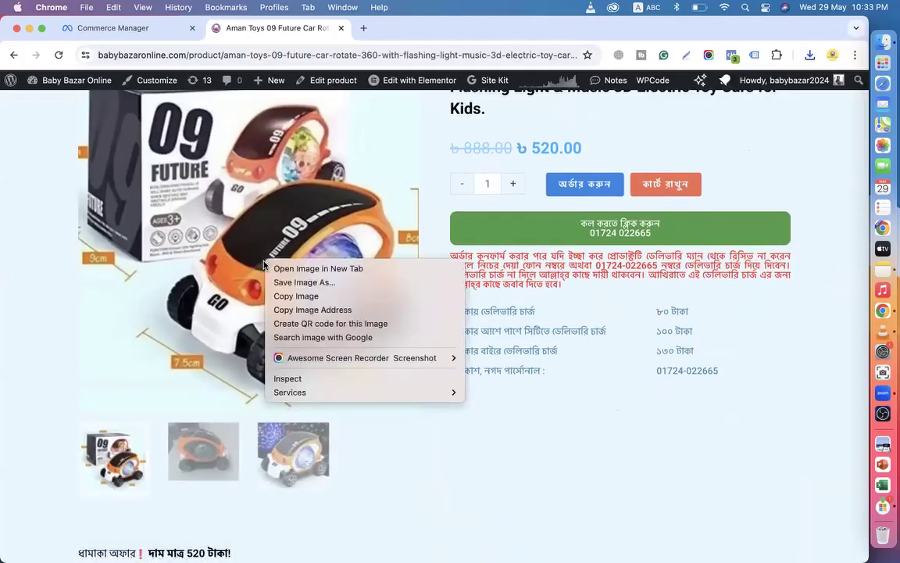
click(304, 282)
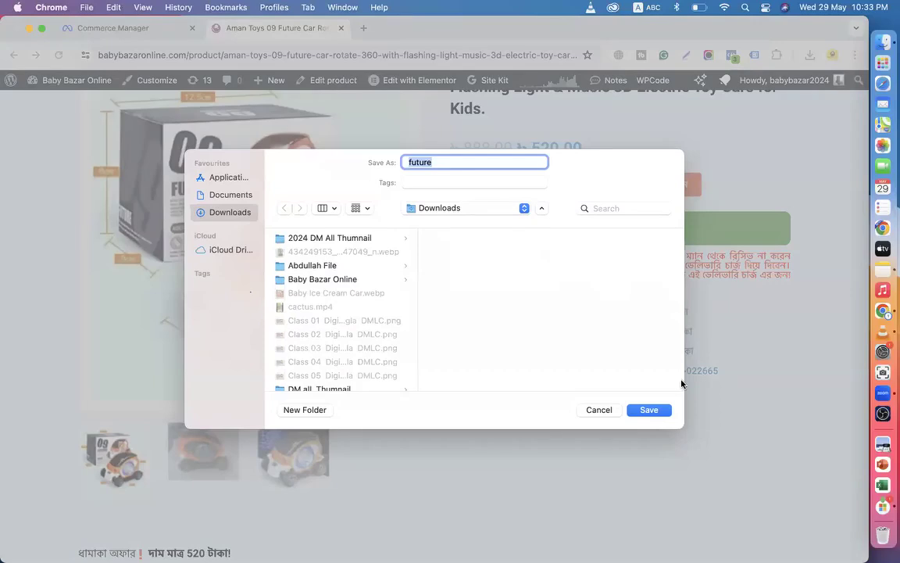
click(651, 410)
scroll(582, 209, up, 3)
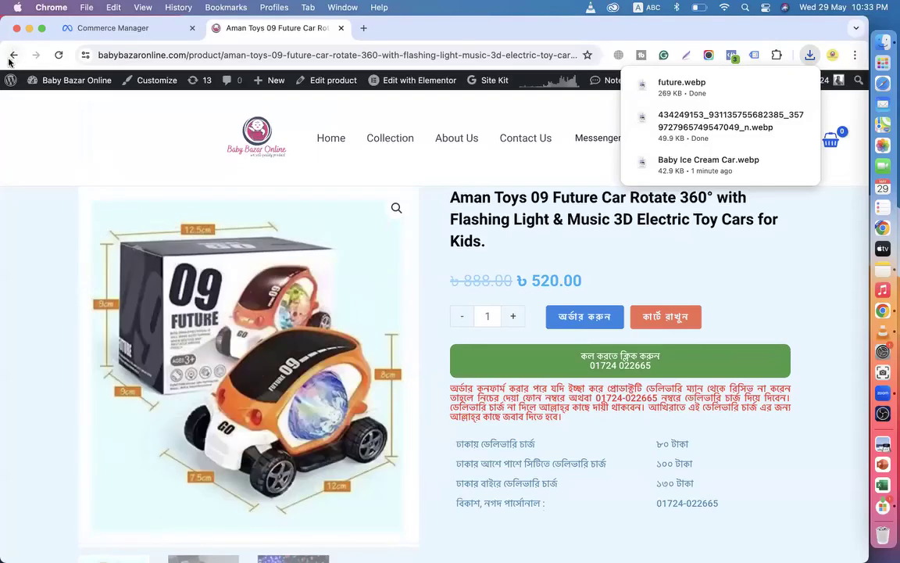
Search 'webp to jp' in a new tab and open Ezgif's WebP to JPG converter.
click(364, 28)
text(we)
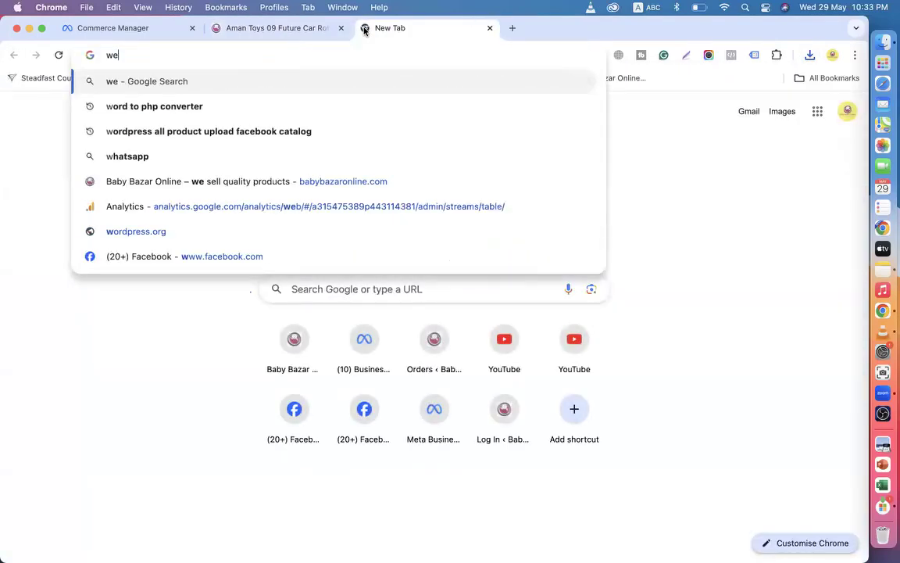
text(bp to )
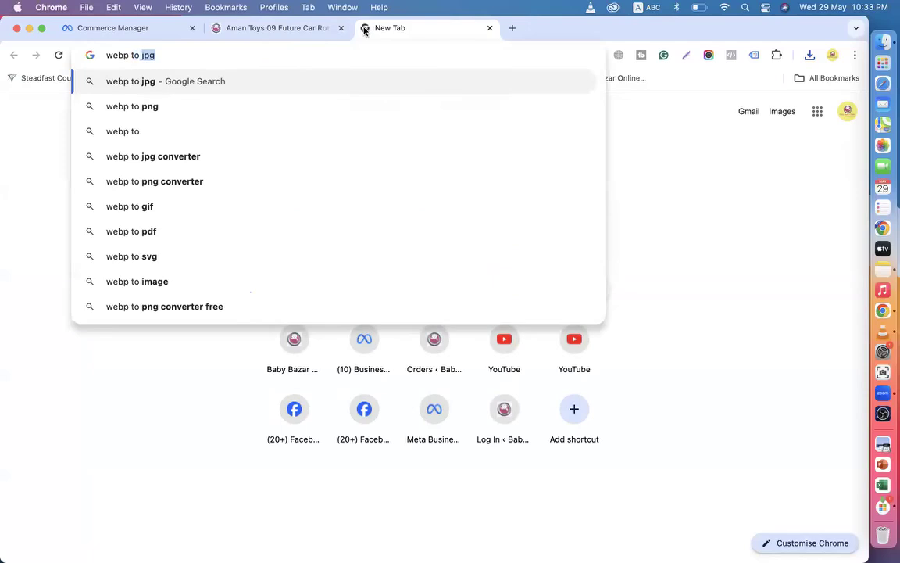
text(jp)
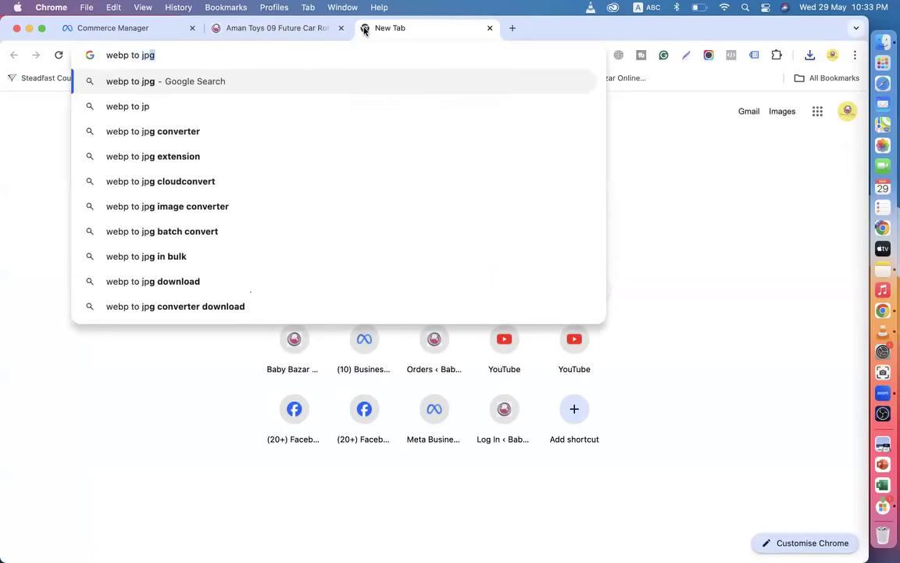
click(182, 131)
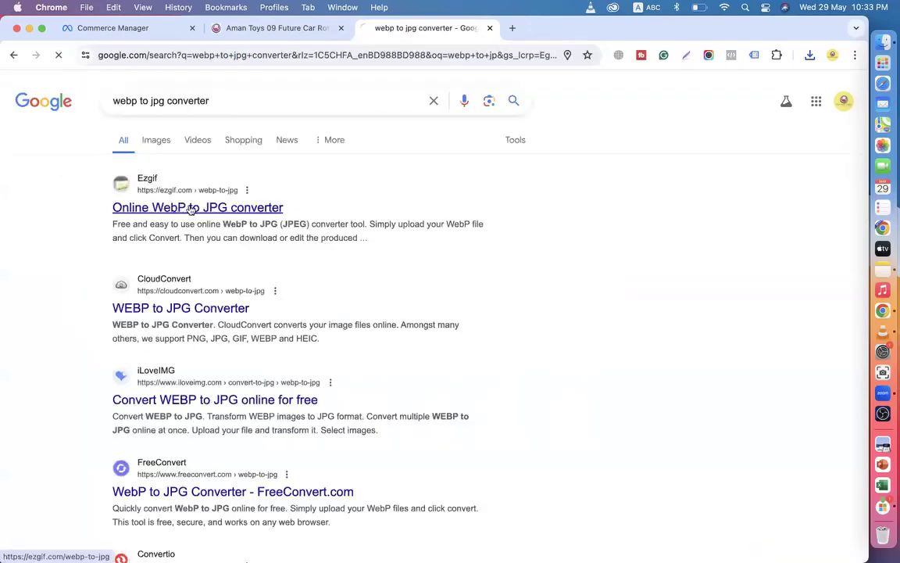
click(179, 208)
scroll(457, 348, down, 3)
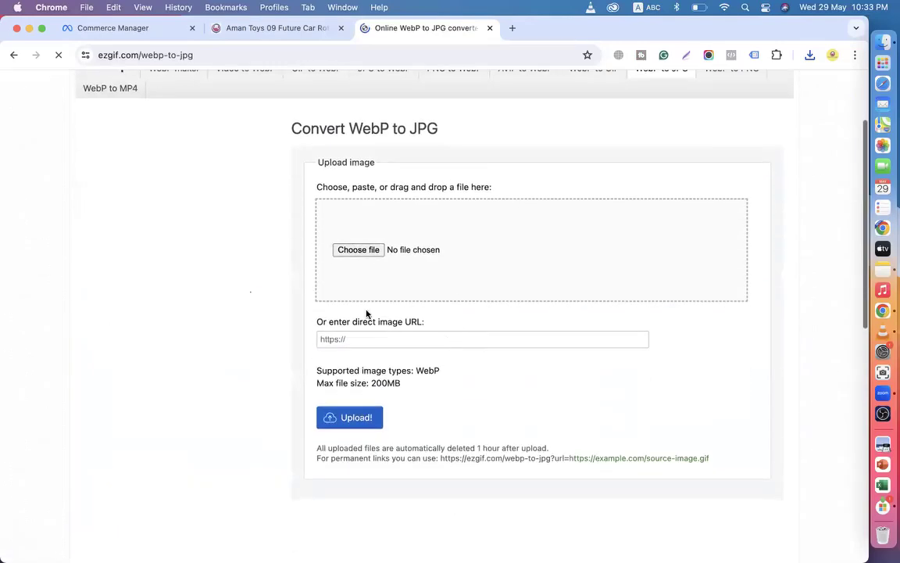
Upload Baby Ice Cream Car.webp, convert it to JPG, and download the 137.69 KiB result.
click(362, 250)
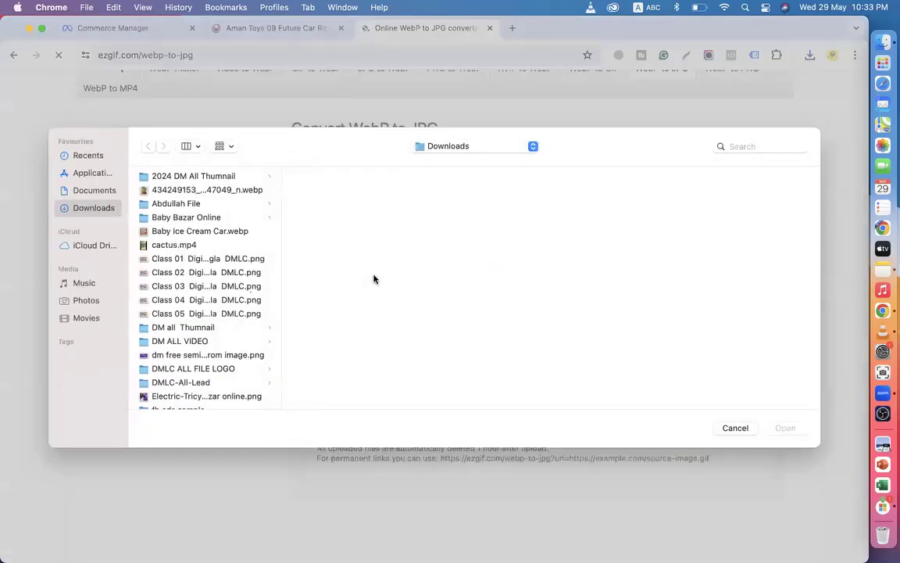
click(166, 233)
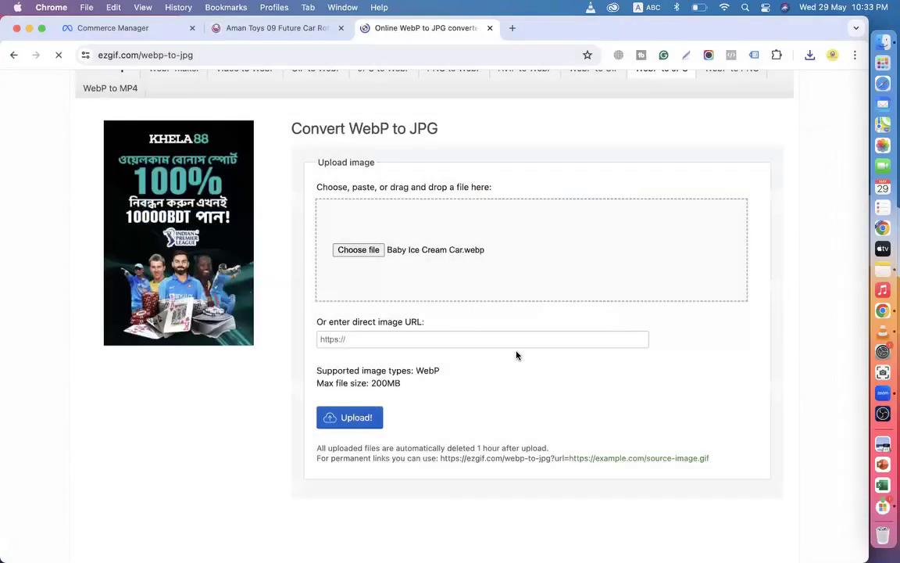
scroll(508, 363, down, 3)
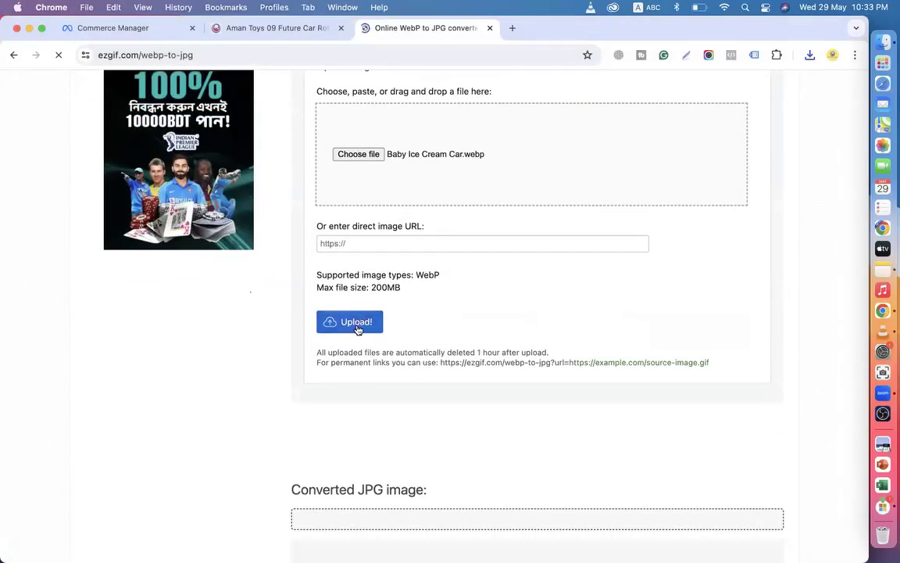
scroll(364, 317, up, 3)
scroll(422, 245, down, 5)
click(356, 261)
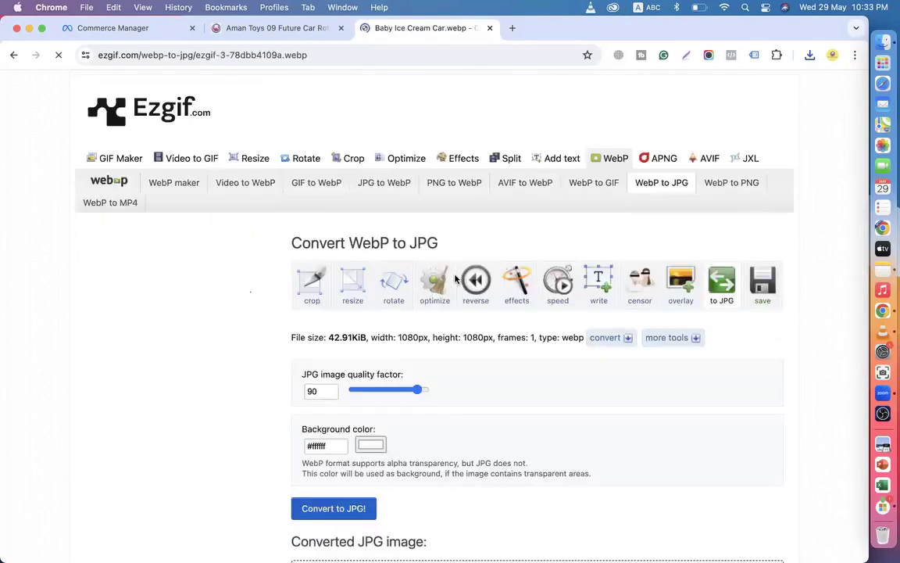
scroll(455, 279, down, 9)
scroll(456, 279, down, 7)
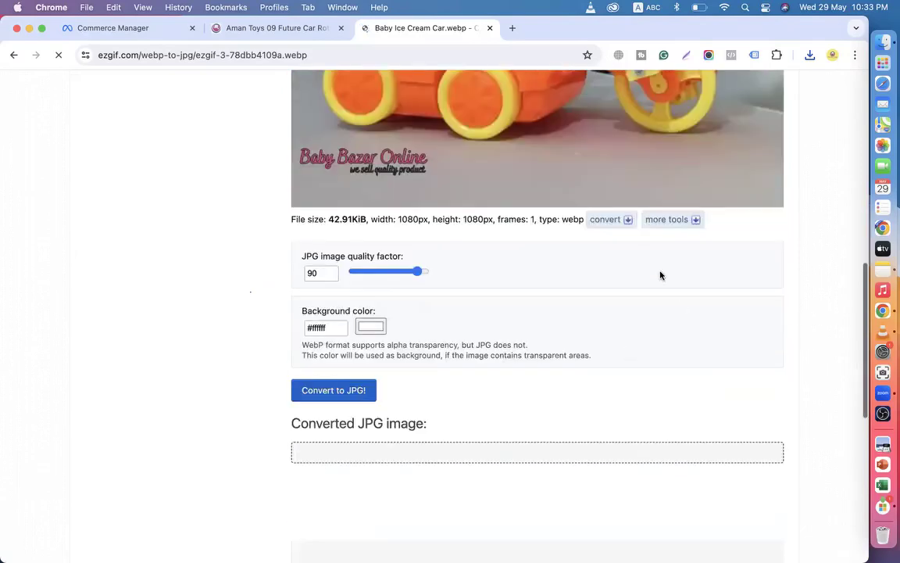
click(353, 395)
scroll(451, 379, down, 7)
scroll(451, 379, down, 9)
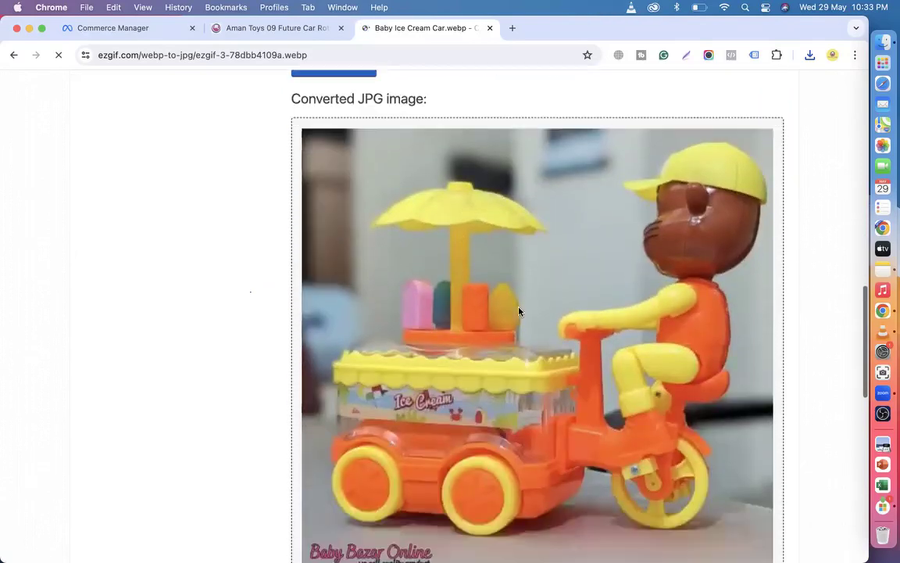
click(753, 378)
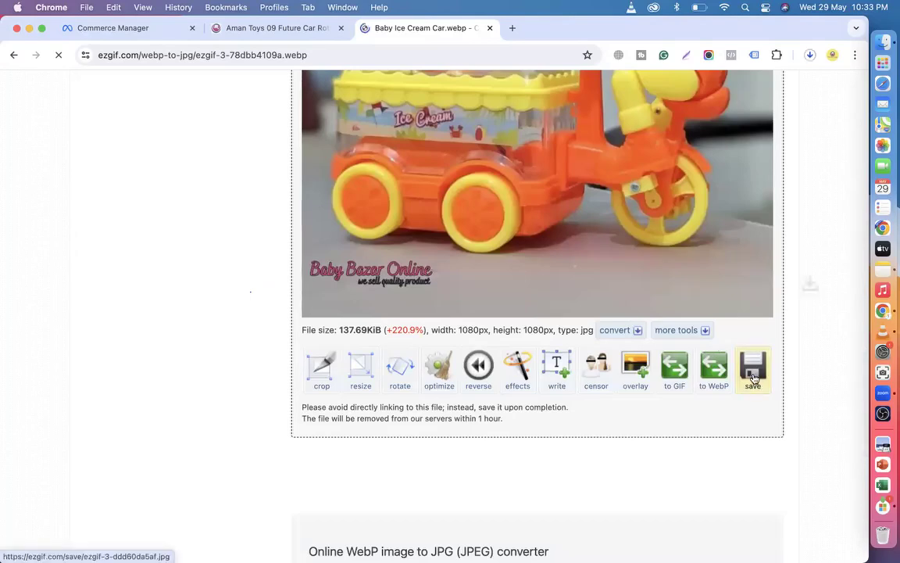
Attach the converted ice cream car JPG to the fourth catalogue item.
click(171, 30)
click(186, 312)
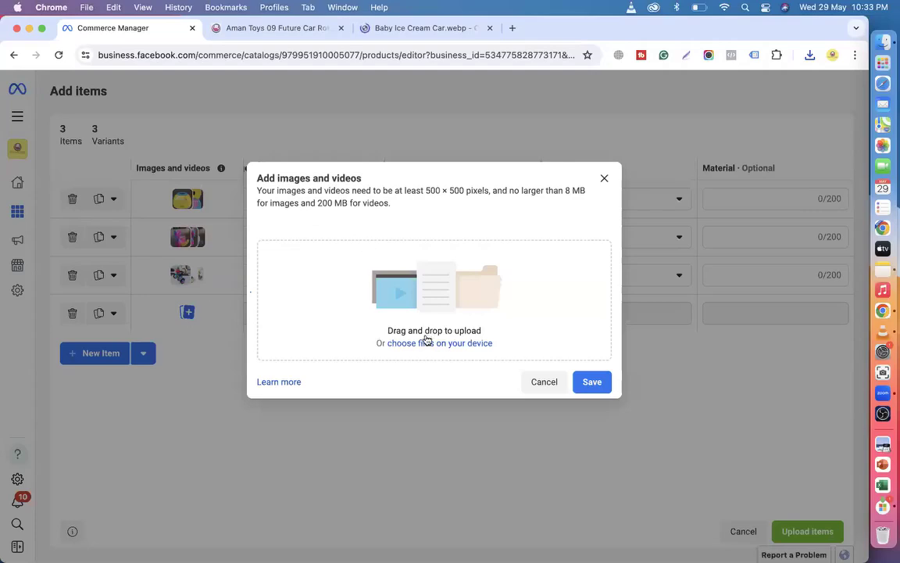
click(428, 341)
click(221, 244)
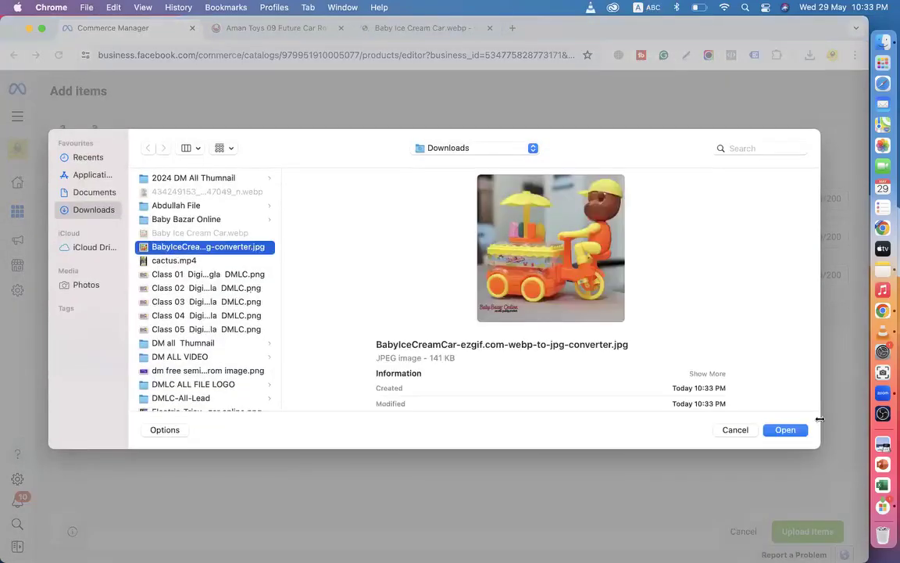
click(785, 428)
Select the Kids Ice Cream Car page's address and title, then save the fourth item's image.
click(280, 28)
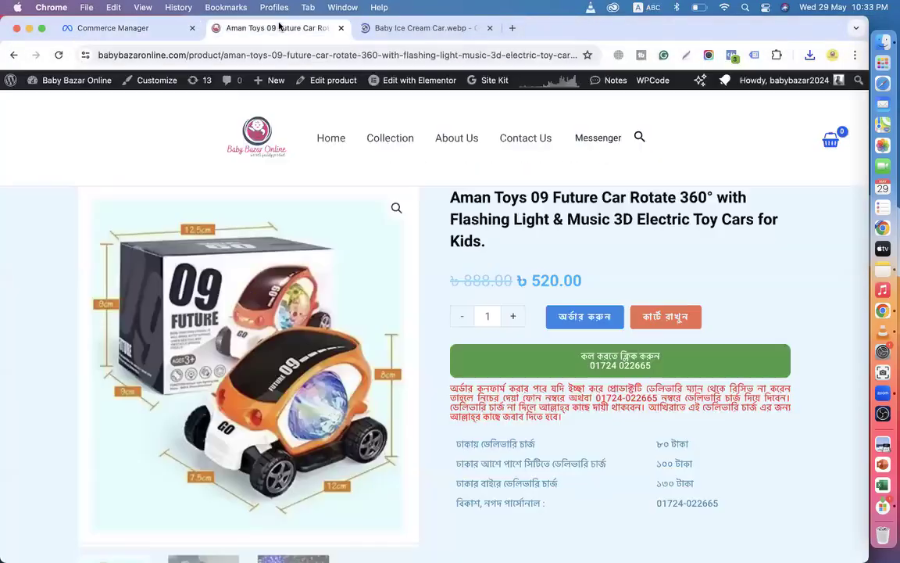
click(260, 127)
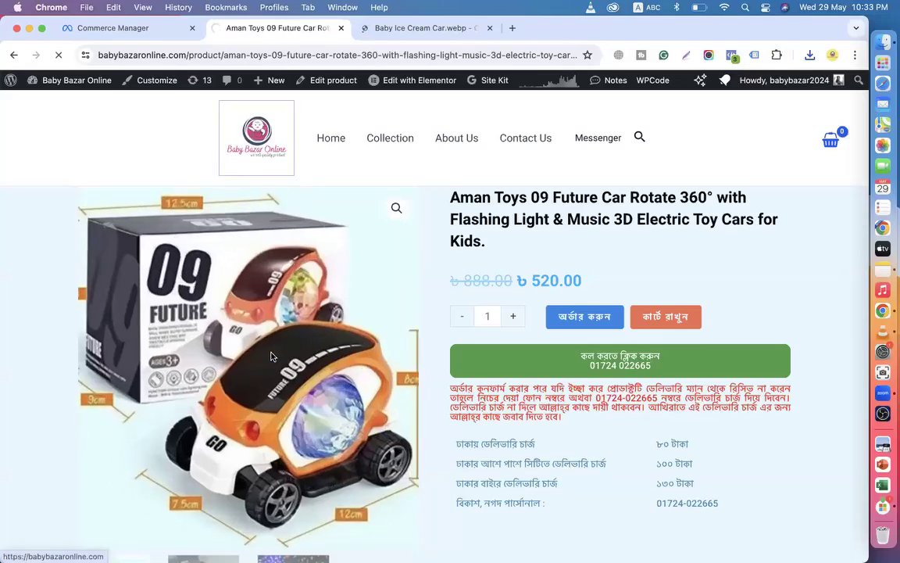
click(264, 198)
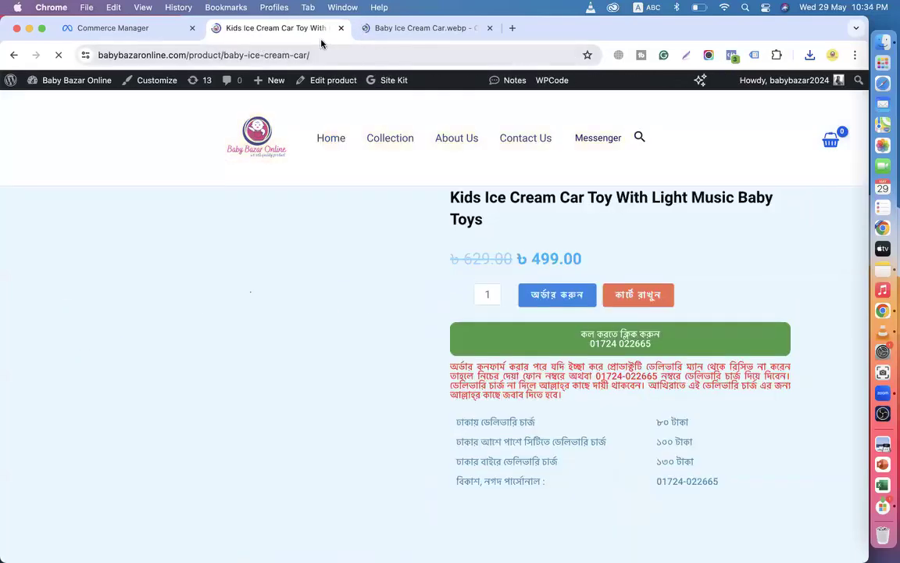
click(326, 53)
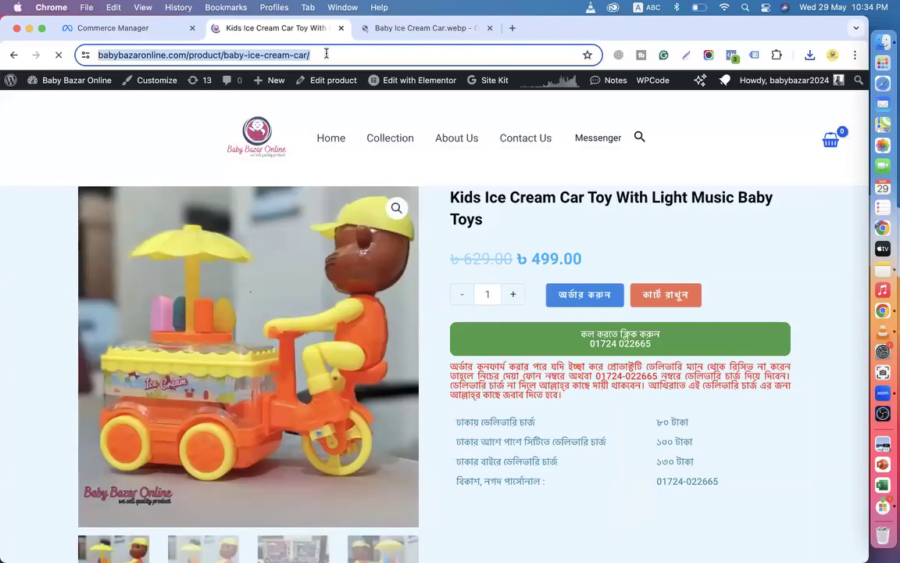
triple_click(447, 207)
key(super+c)
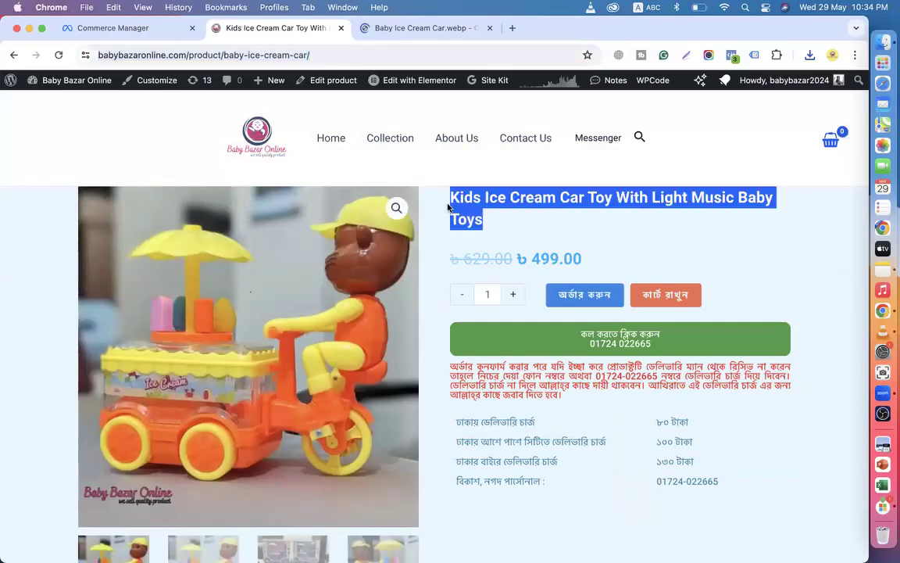
click(144, 28)
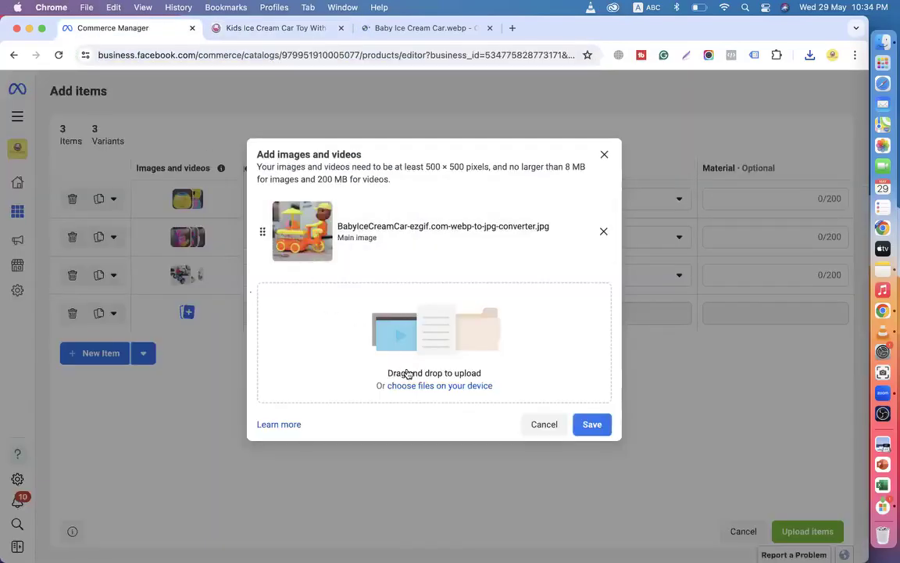
click(593, 425)
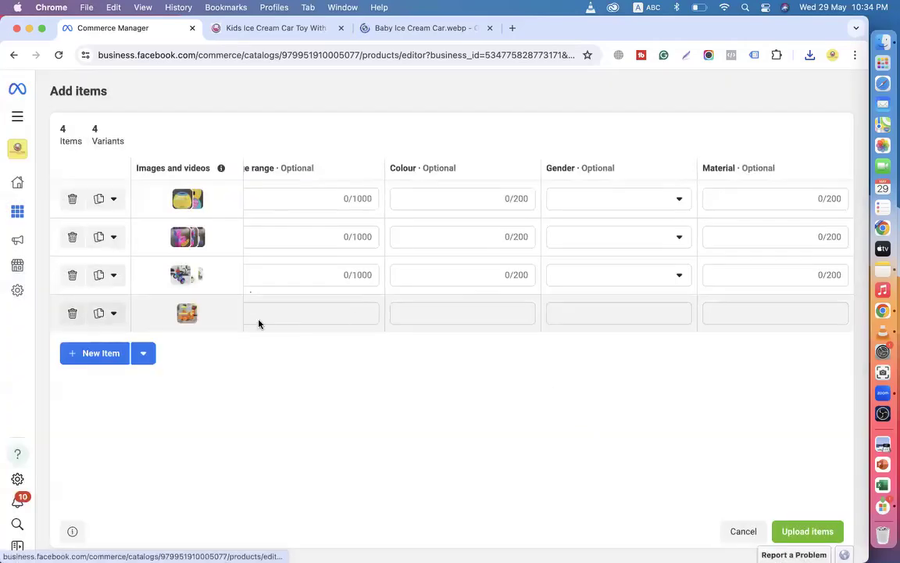
Paste the ice cream car's title and product page link into the fourth item.
scroll(275, 317, left, 15)
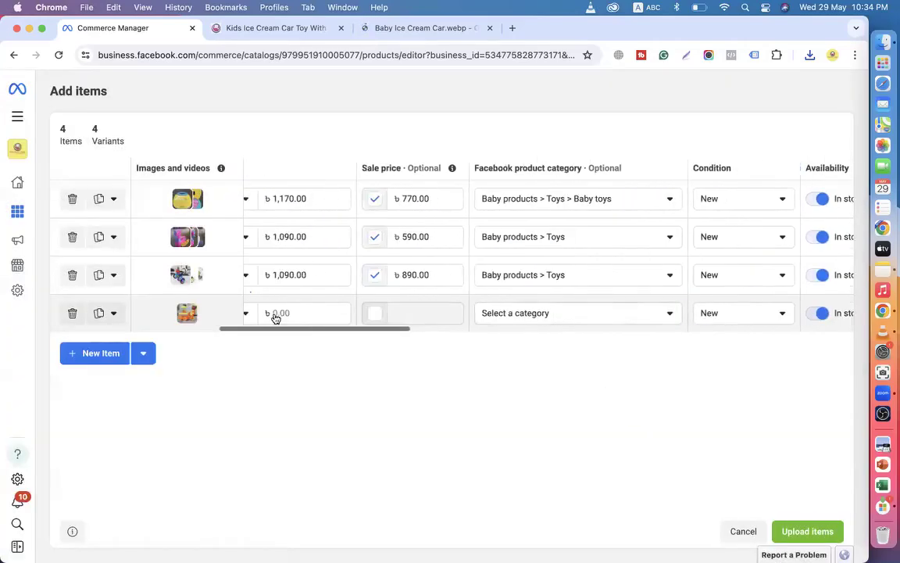
click(275, 313)
key(super+v)
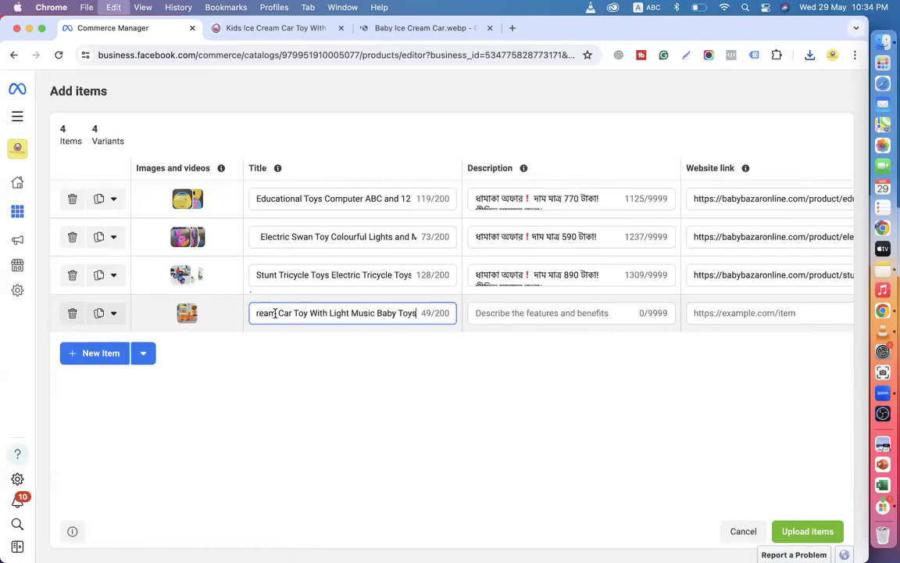
click(275, 28)
click(321, 55)
key(super+c)
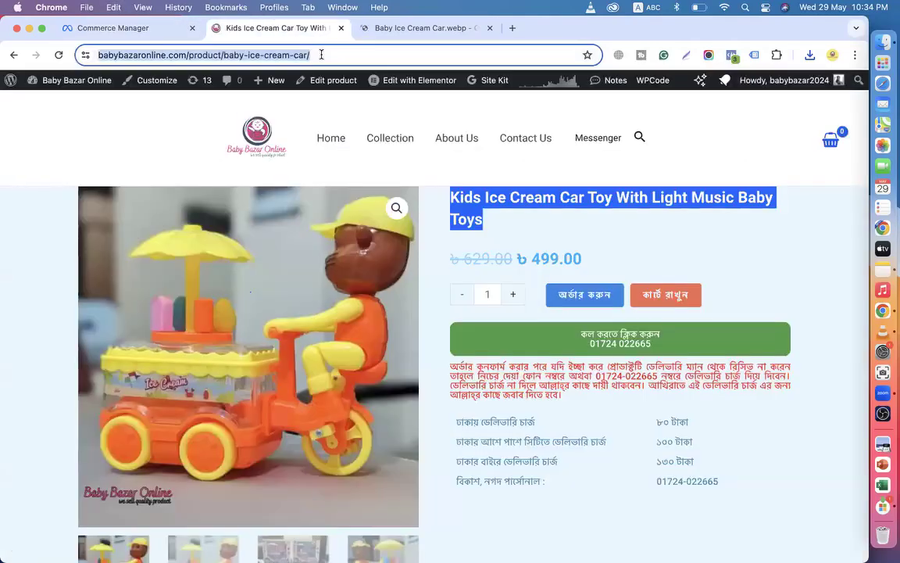
click(113, 28)
click(748, 312)
key(super+v)
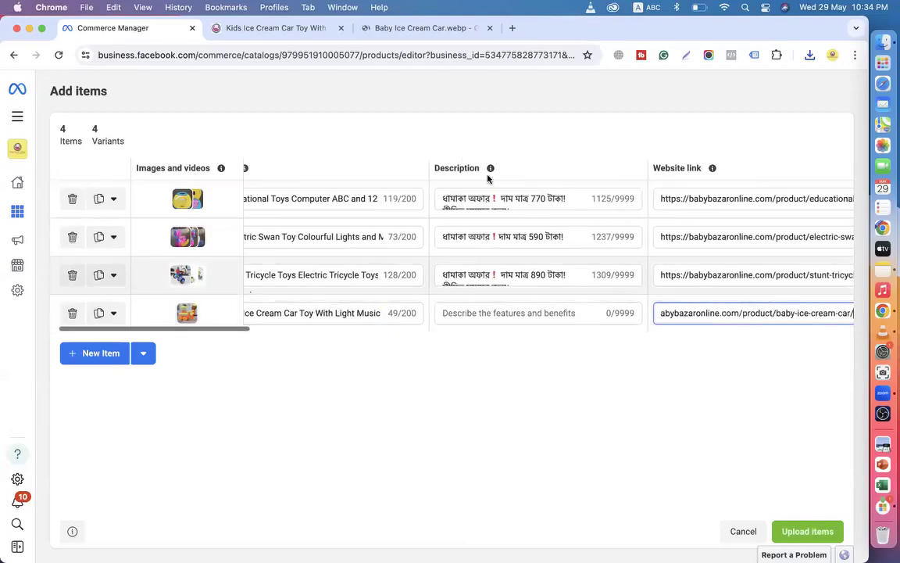
Copy the ice cream car's full description into the fourth item's description.
click(282, 28)
scroll(454, 320, down, 6)
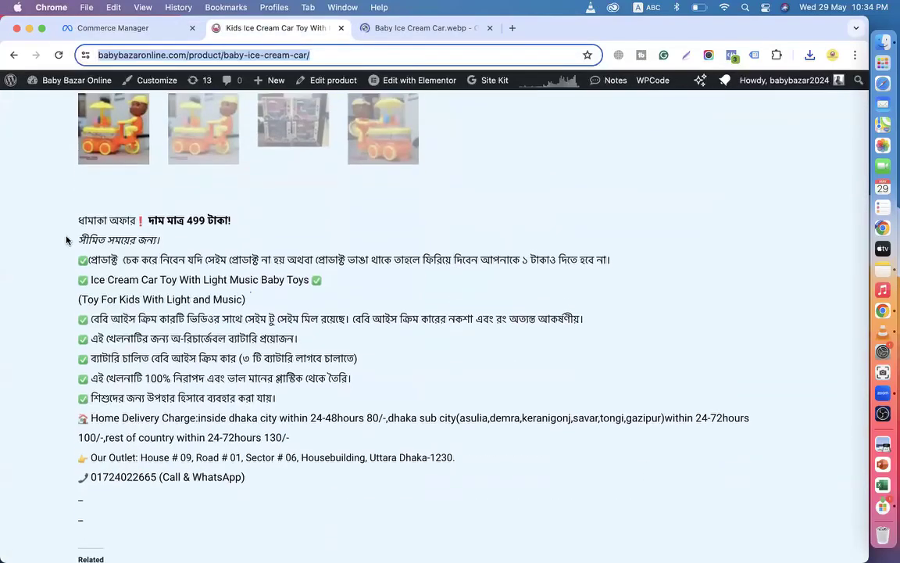
drag(75, 220, 368, 385)
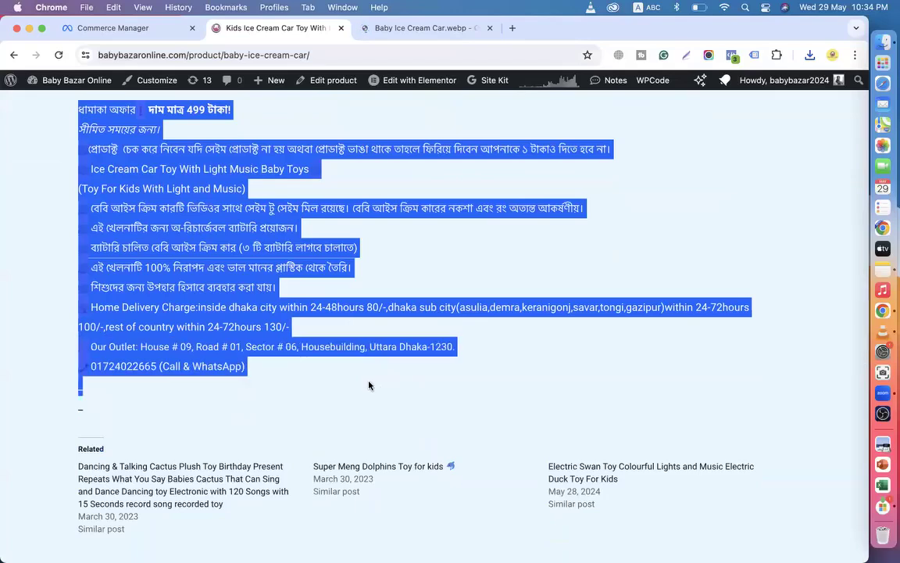
click(86, 28)
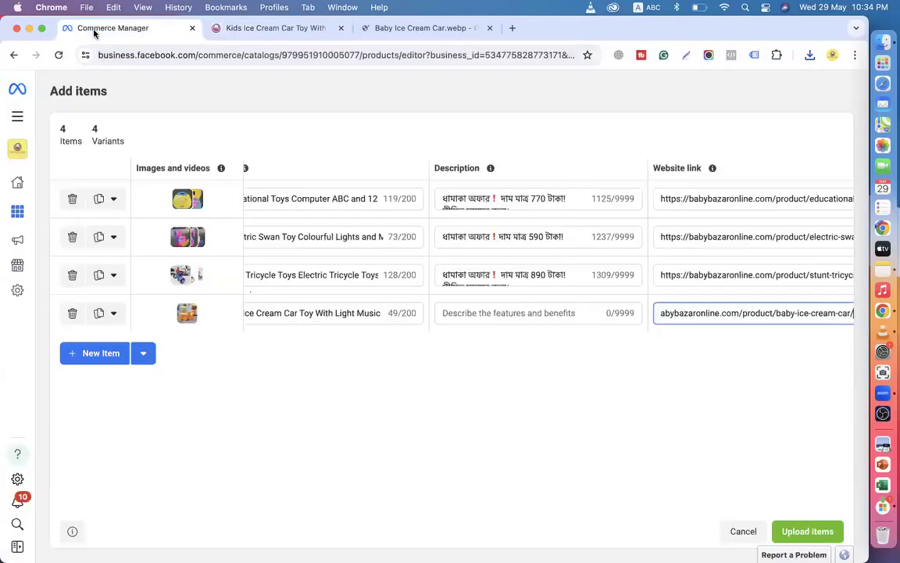
click(500, 313)
key(super+v)
scroll(527, 298, right, 10)
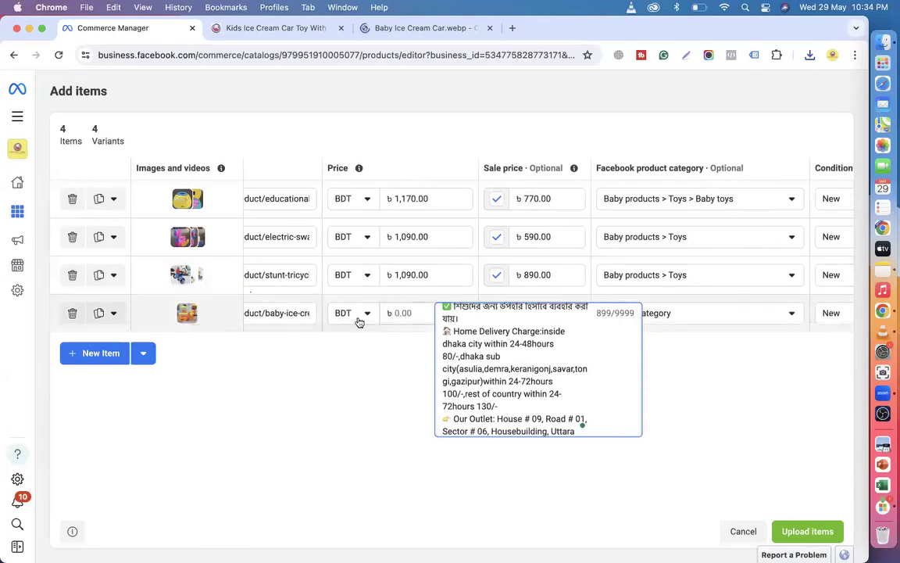
Set price 629, sale price 499, and category Baby products > Toys for the ice cream car.
click(270, 28)
scroll(291, 109, up, 15)
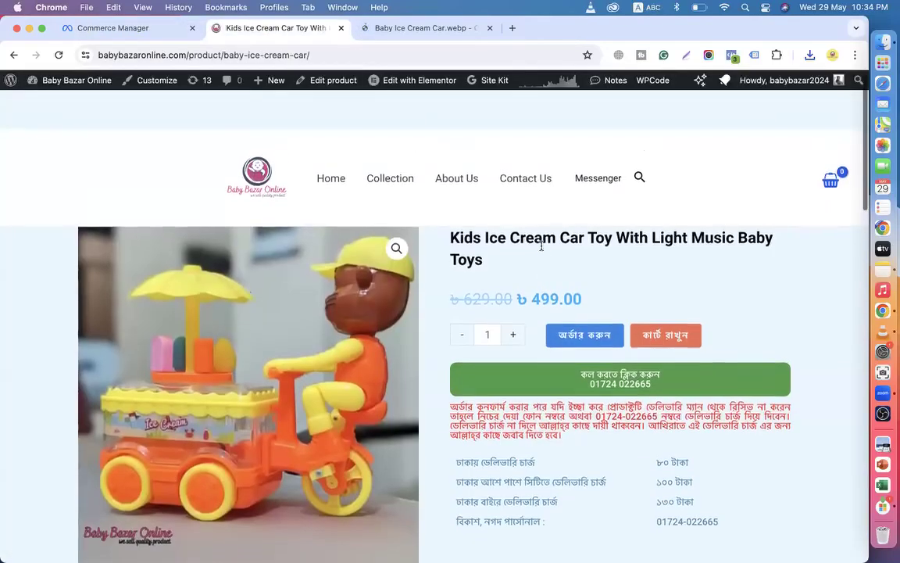
click(113, 29)
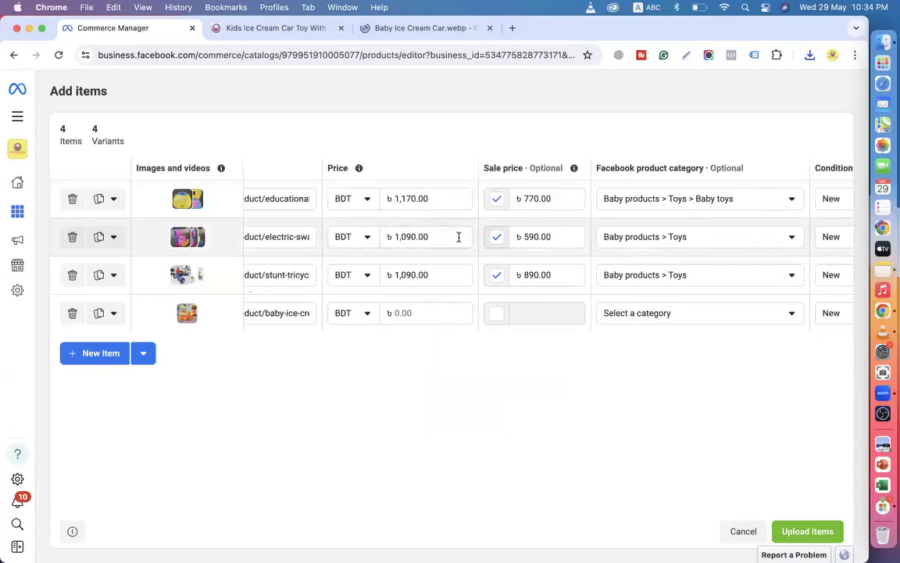
click(414, 313)
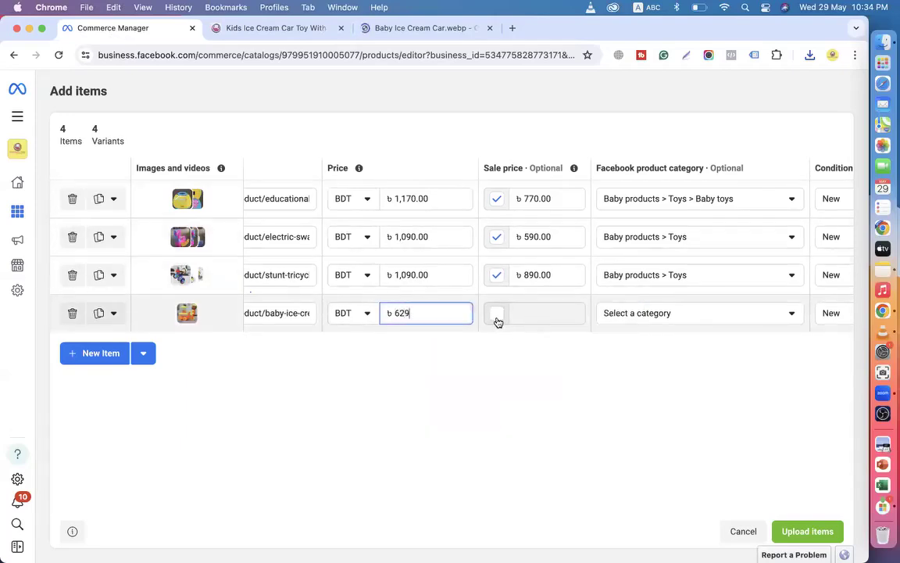
text(629)
click(497, 317)
click(527, 315)
text(499)
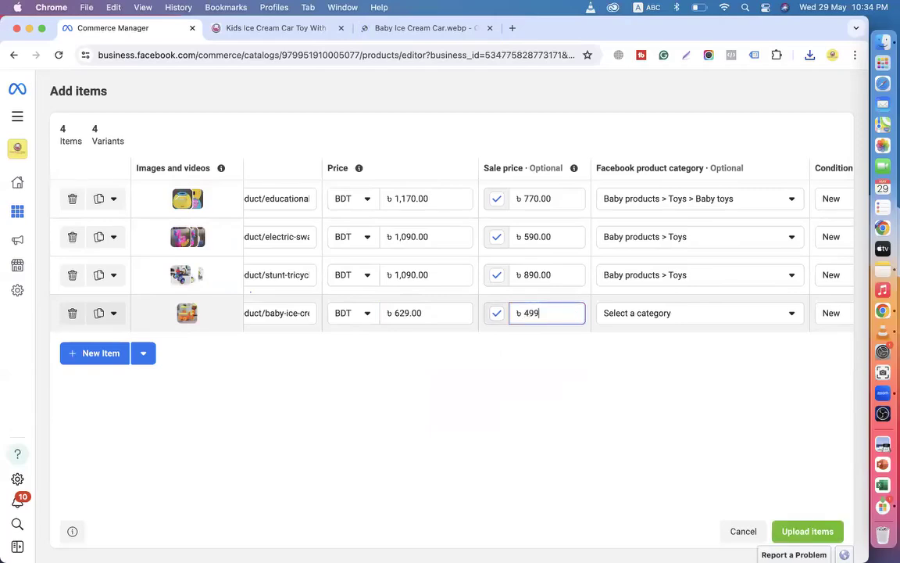
click(648, 321)
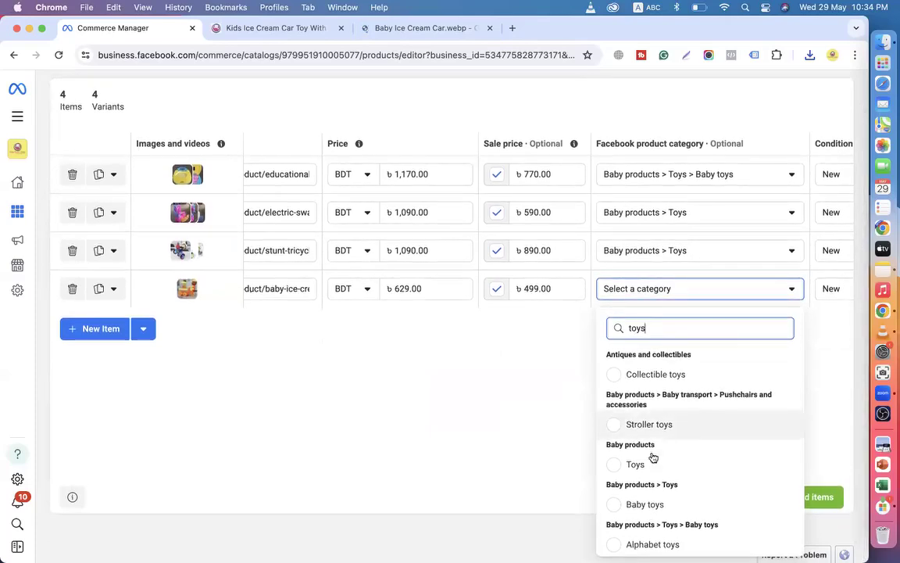
click(651, 462)
scroll(761, 316, right, 5)
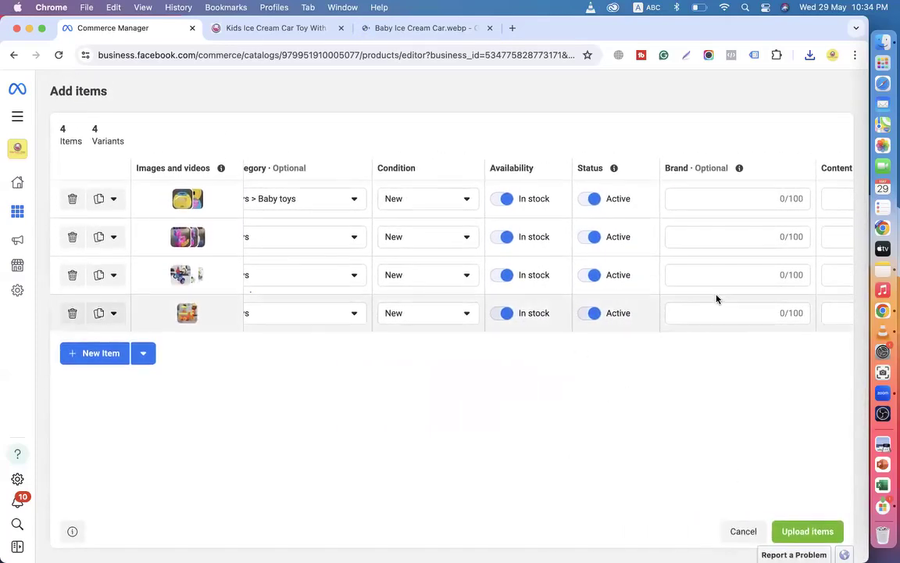
Upload the four new items and confirm the Items list shows all 4 in stock.
click(780, 534)
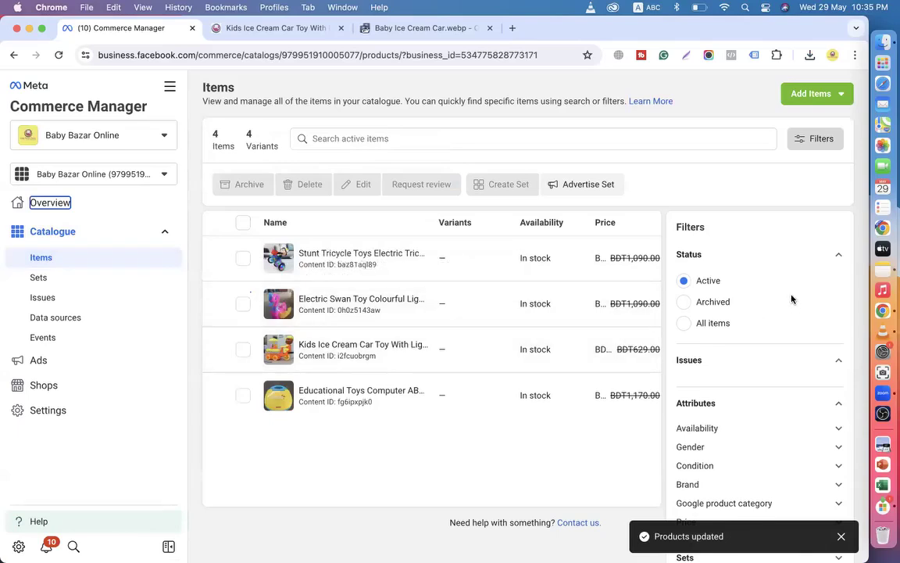
click(834, 256)
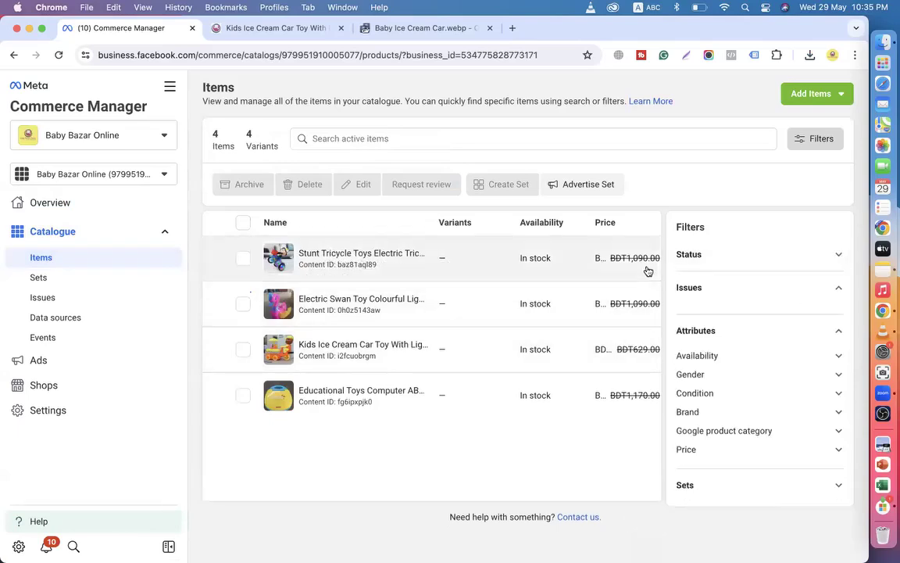
click(711, 257)
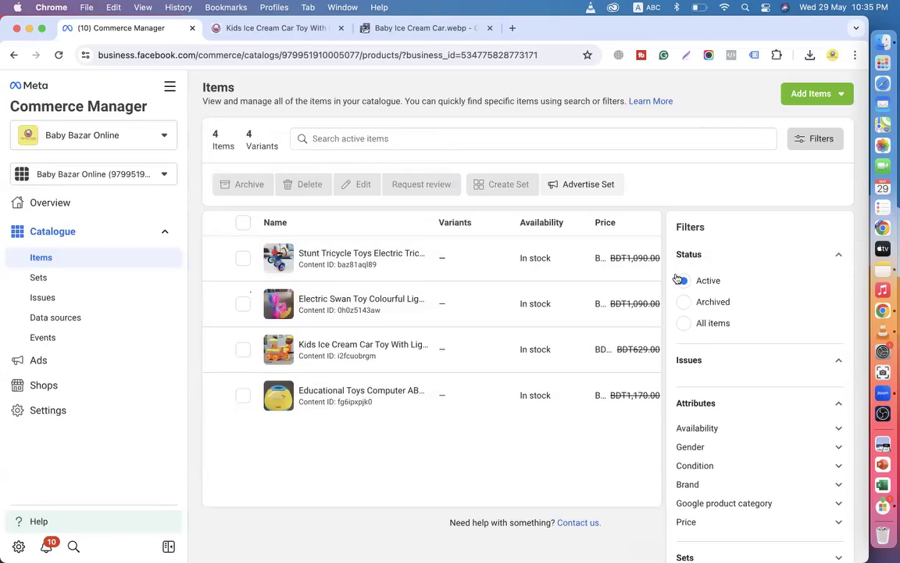
scroll(362, 385, down, 1)
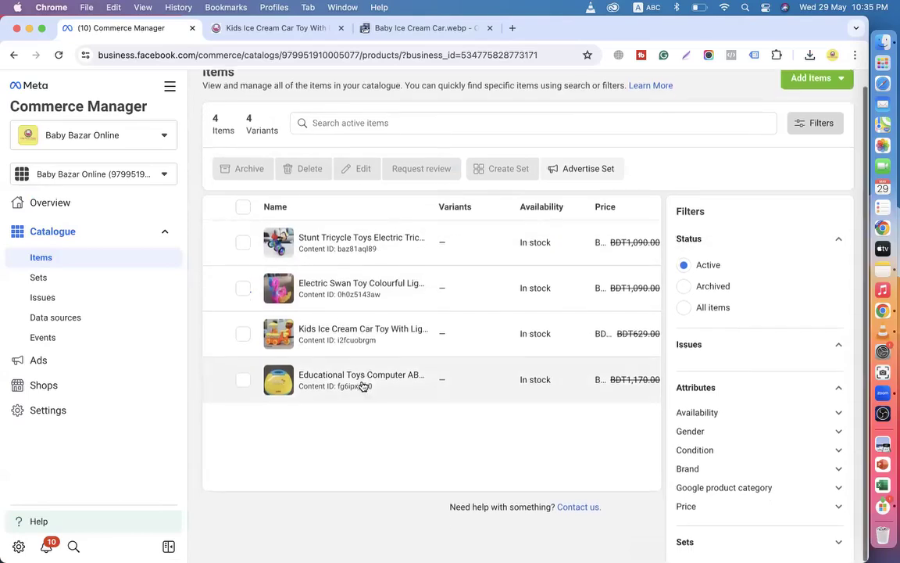
scroll(363, 387, up, 1)
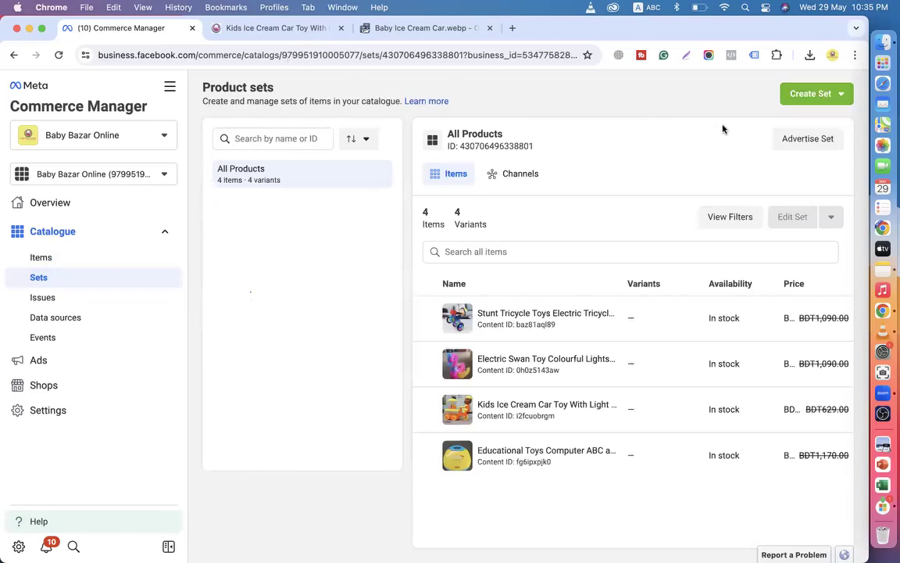
Create a manually selected product set 'all Product' containing all four catalogue items.
click(810, 100)
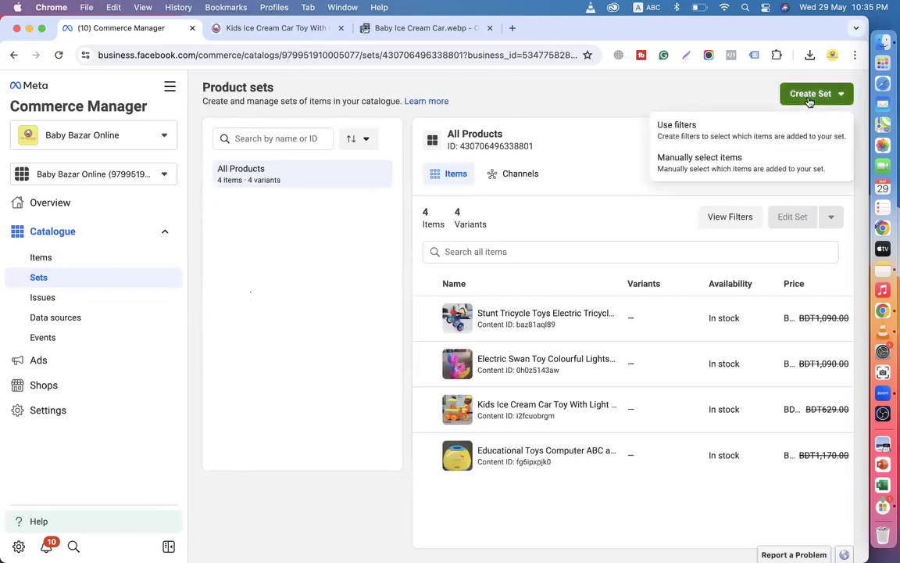
click(694, 170)
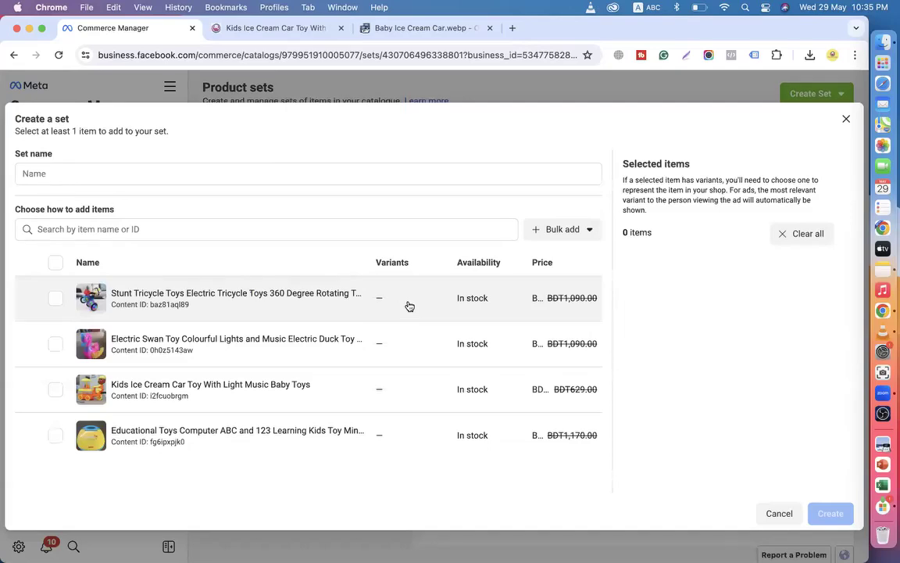
click(55, 261)
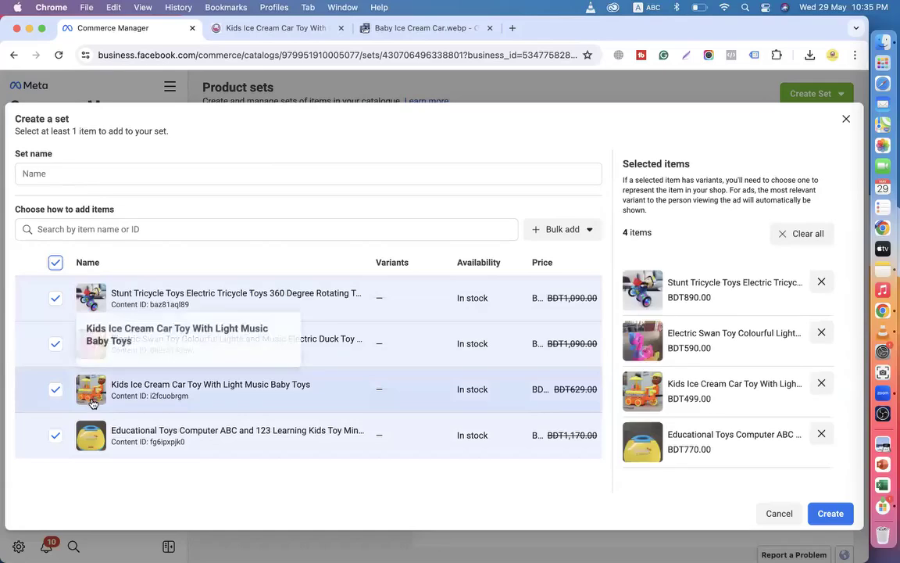
click(66, 168)
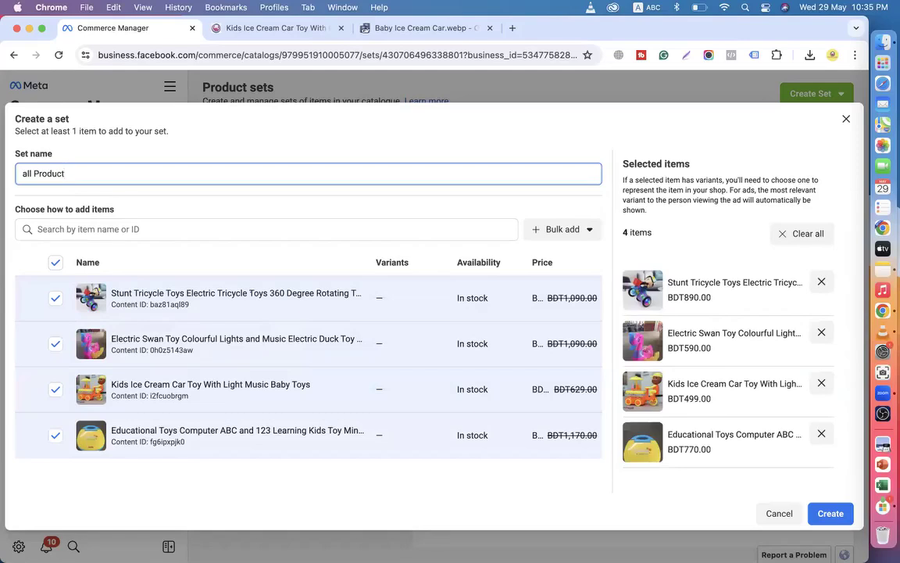
click(831, 514)
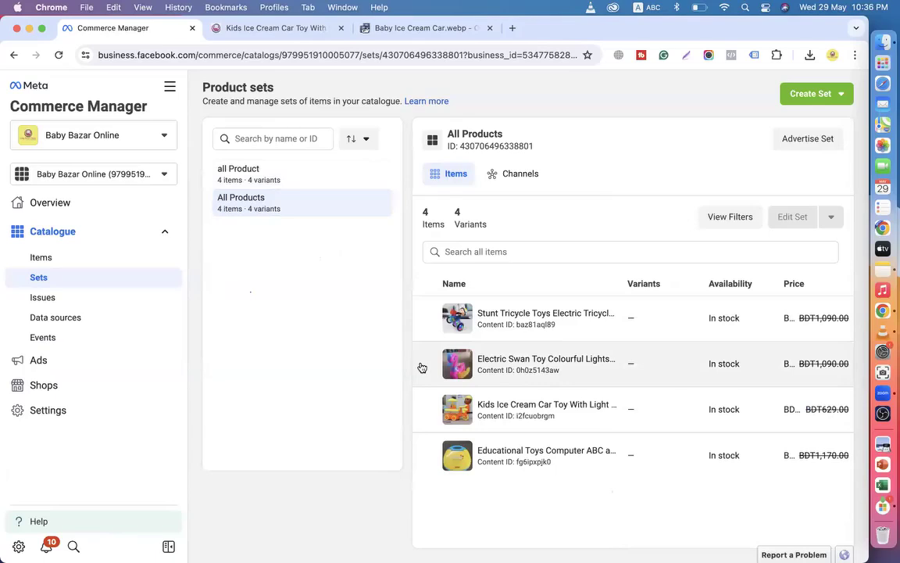
click(830, 94)
Build the 'Baby ice cream Car' set with only the Kids Ice Cream Car Toy.
click(706, 167)
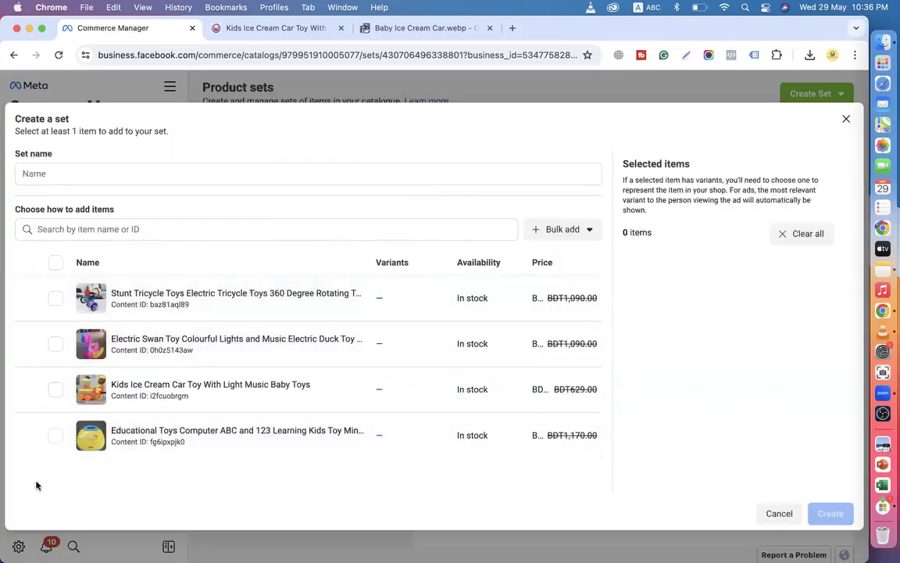
click(55, 389)
click(98, 170)
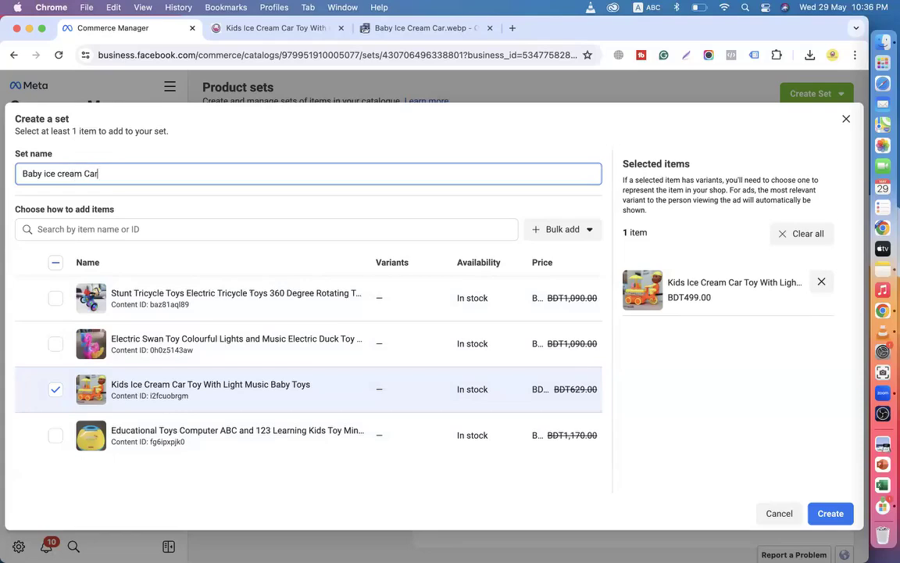
click(830, 513)
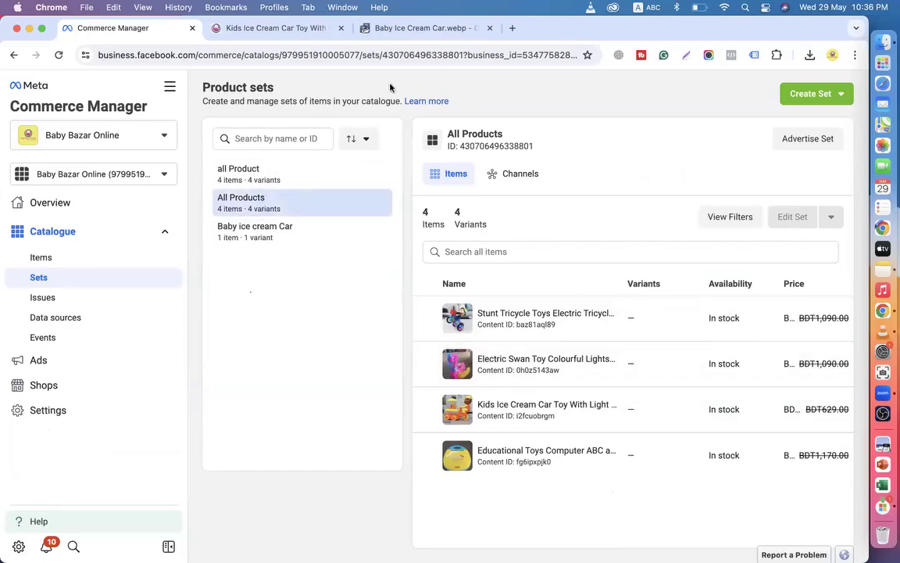
Search tgcomfortshop in a new tab, open the TG Comfort Shop site, then return to Commerce Manager.
click(511, 27)
text(tg)
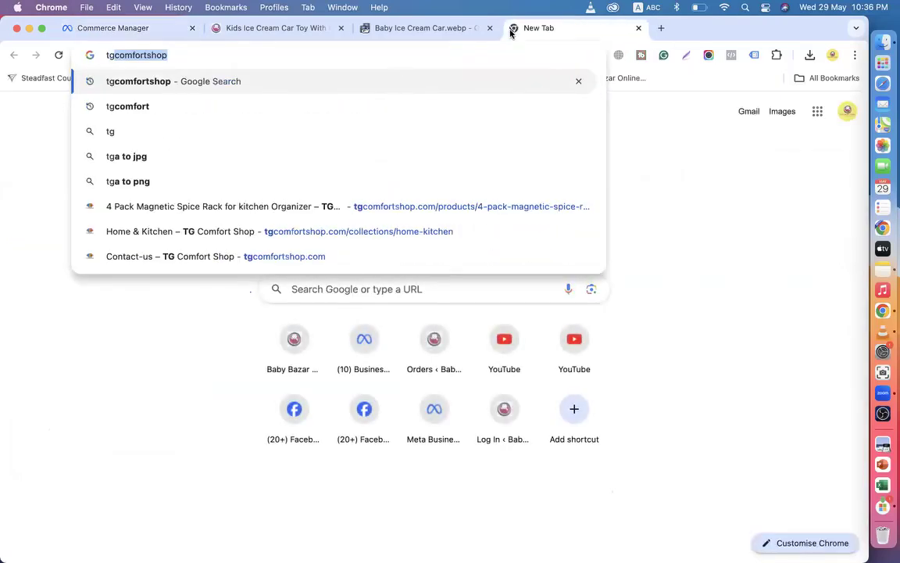
key(Return)
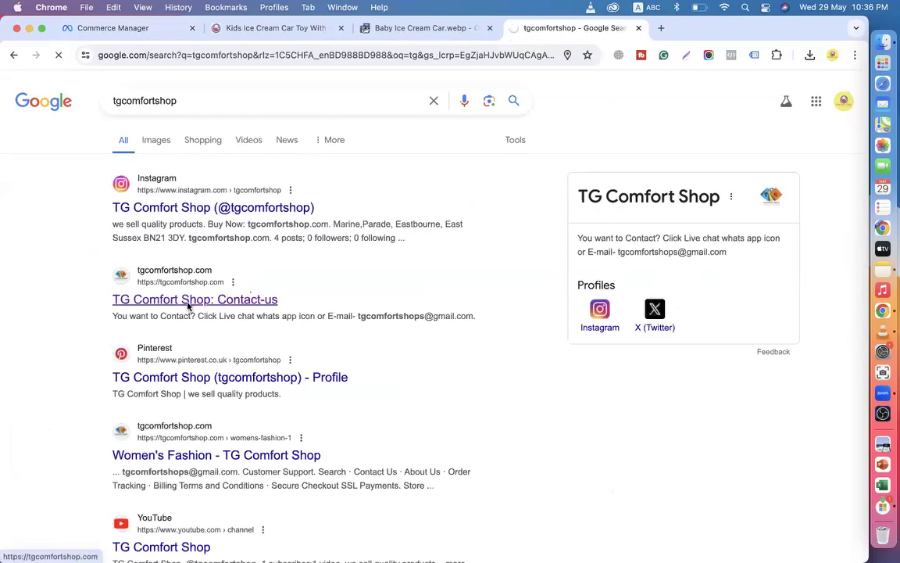
click(188, 305)
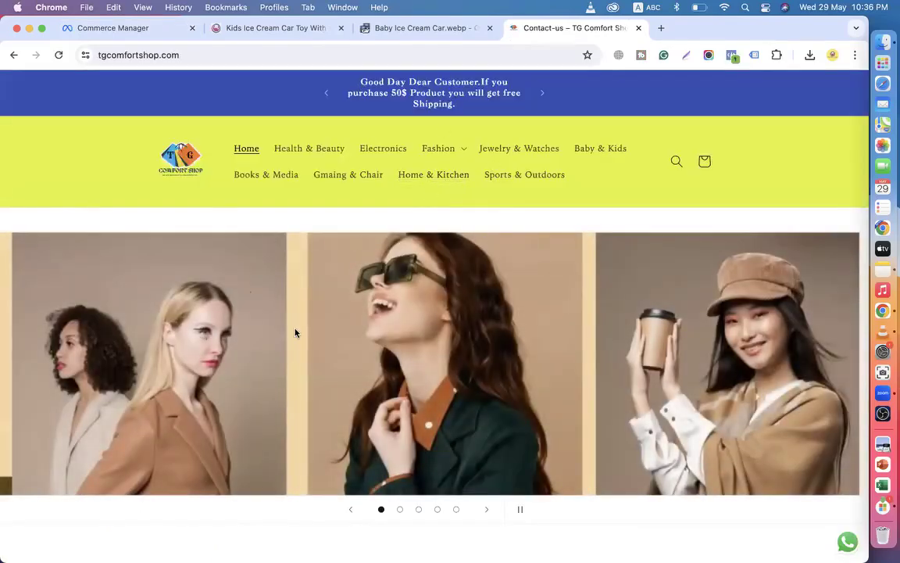
click(117, 28)
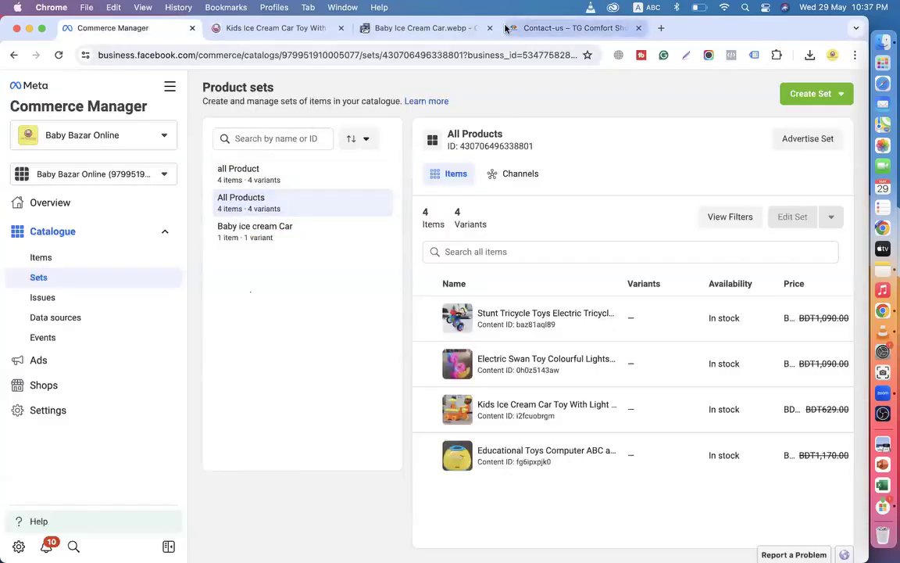
click(535, 29)
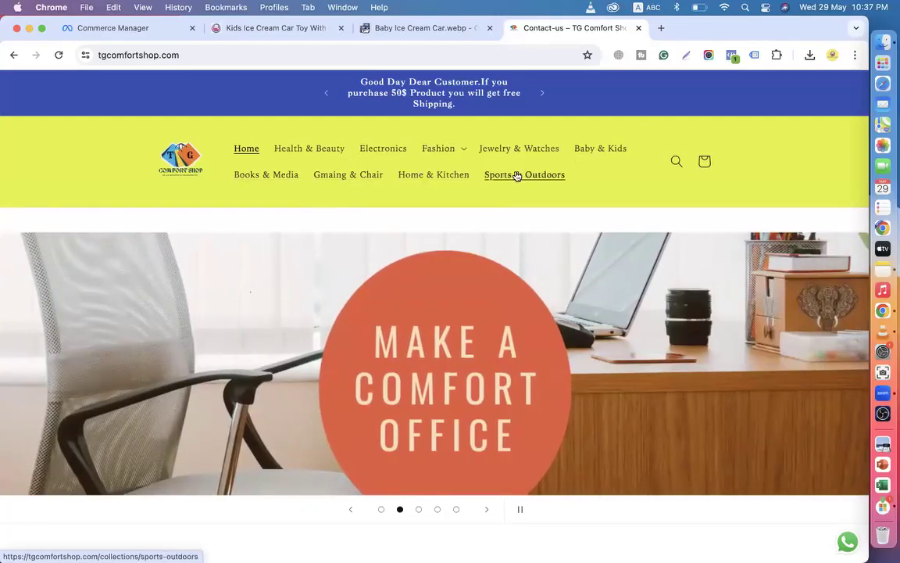
click(120, 29)
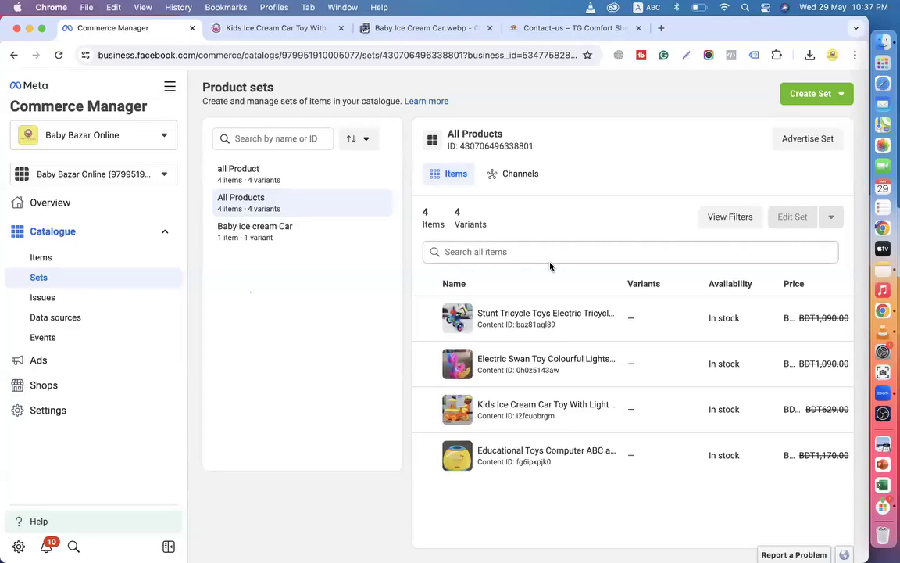
Create a 'Computer Toy' set holding the Educational Toys Computer ABC item.
click(807, 94)
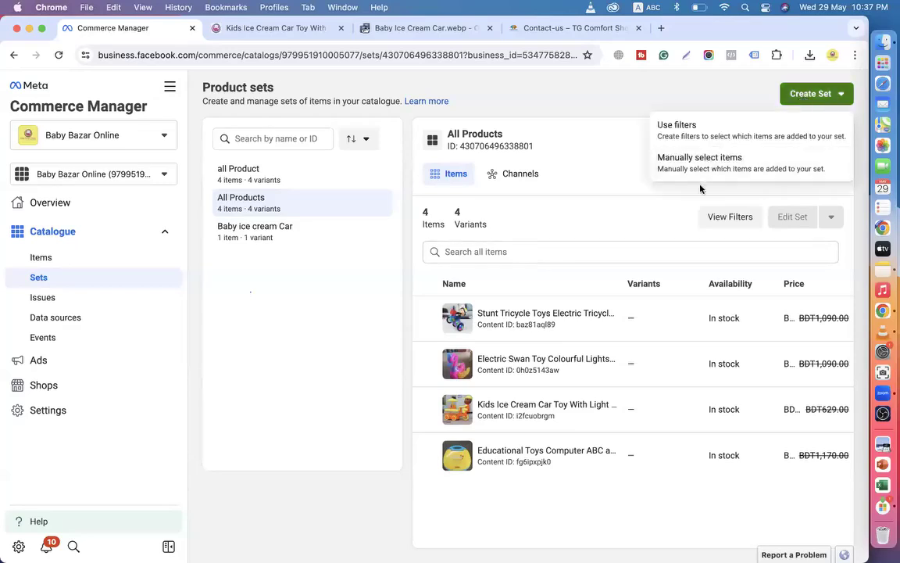
click(707, 167)
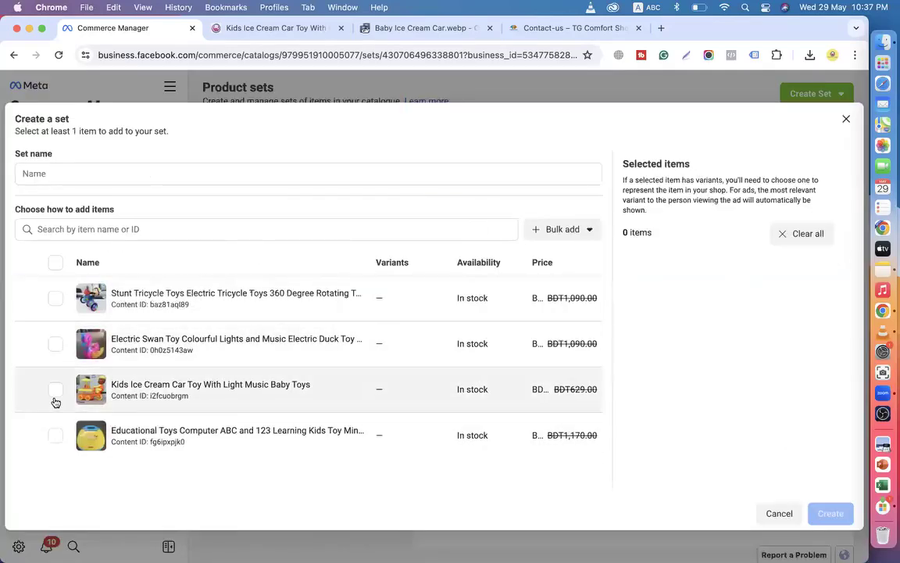
click(55, 435)
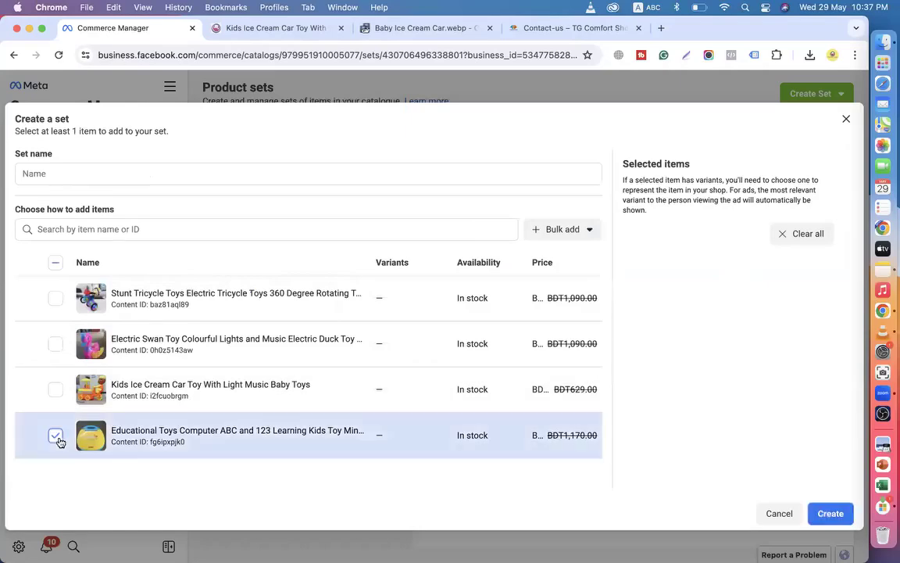
click(86, 174)
text(Computer Toy)
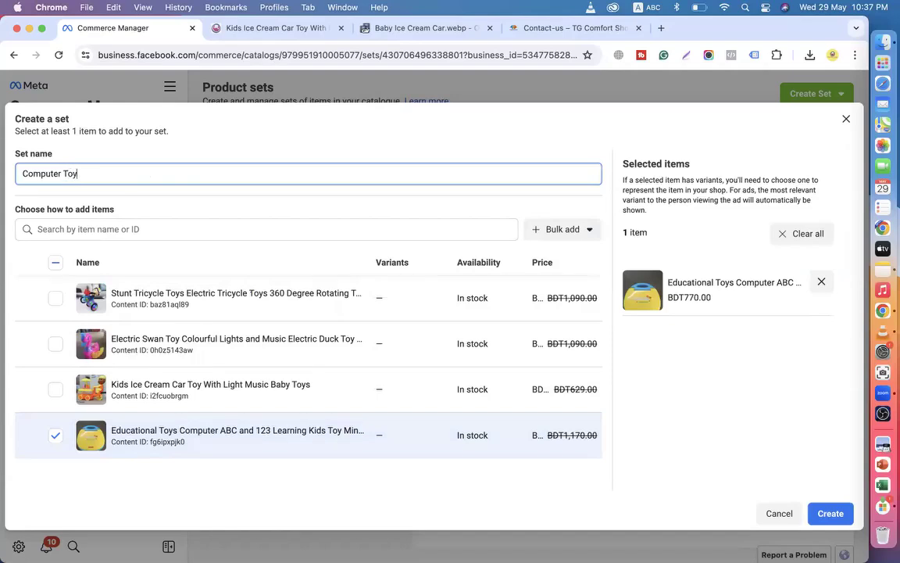
click(830, 512)
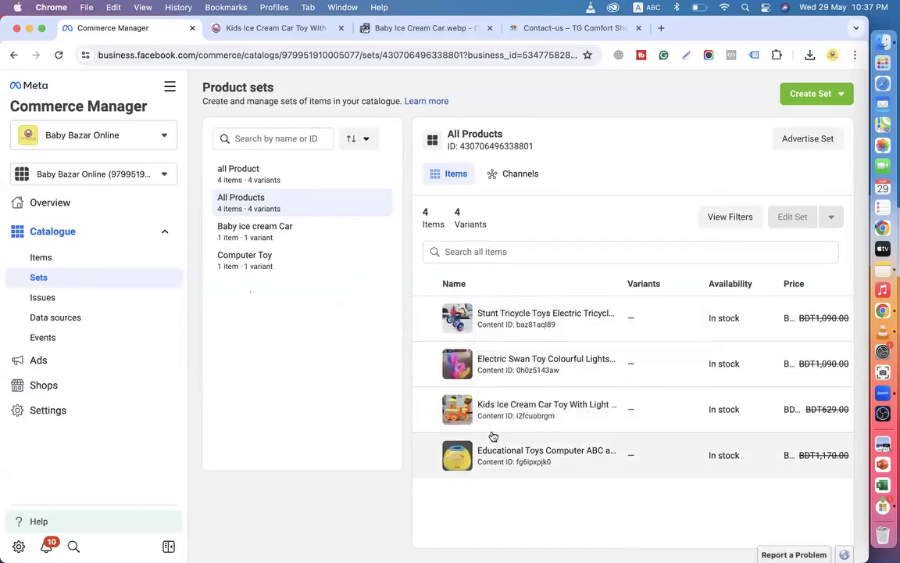
Compare the Baby ice cream Car and Computer Toy sets, ending on Computer Toy.
click(266, 237)
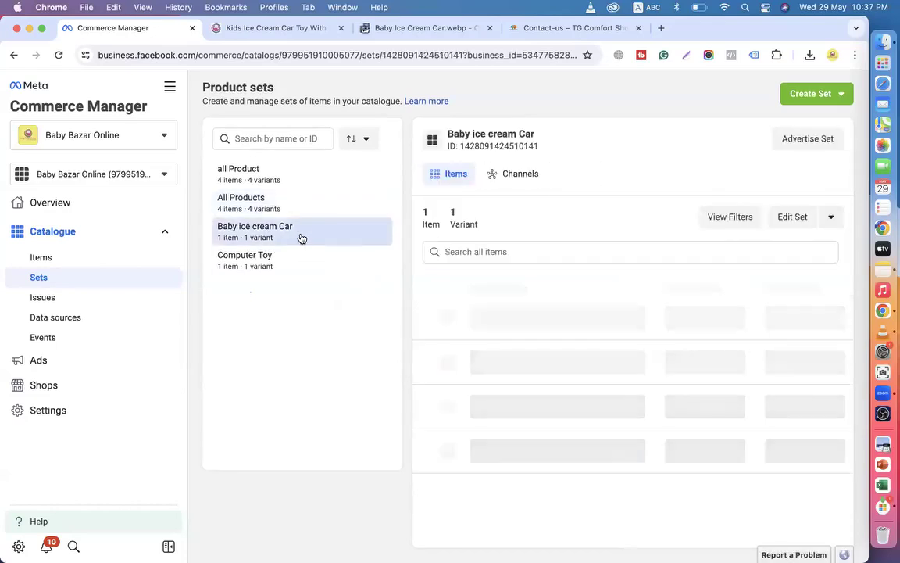
click(258, 257)
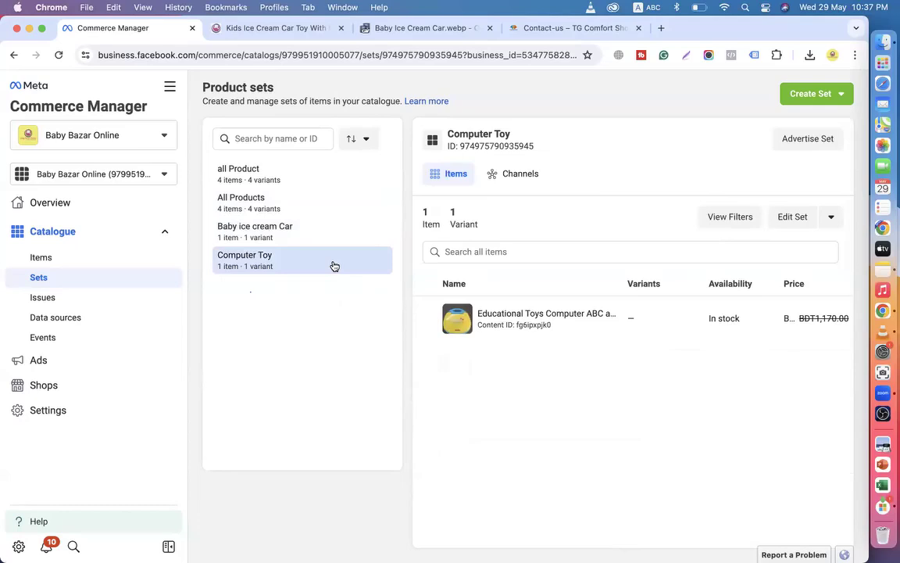
click(269, 234)
click(269, 266)
click(269, 236)
click(268, 251)
click(279, 230)
click(287, 270)
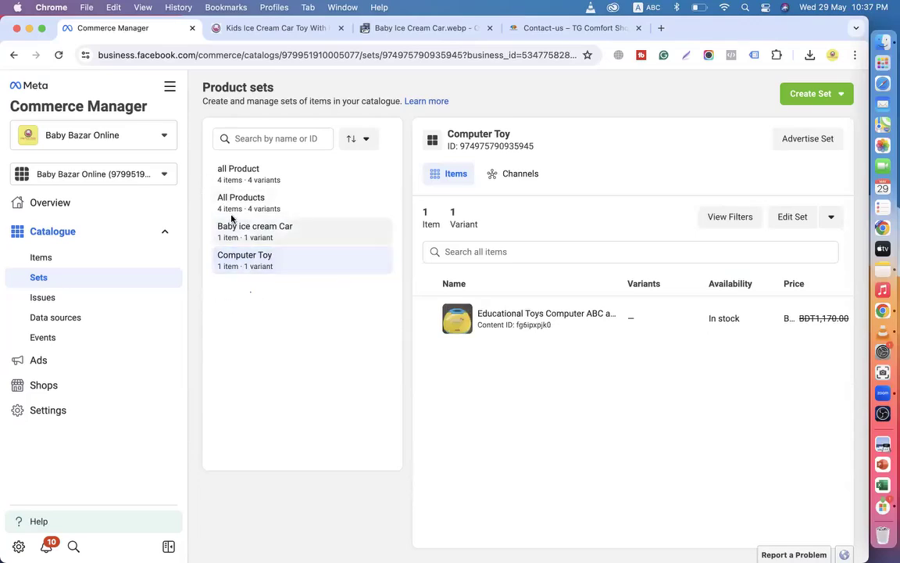
Go to Ads Manager and create a draft campaign with Sales objective and manual setup.
click(169, 88)
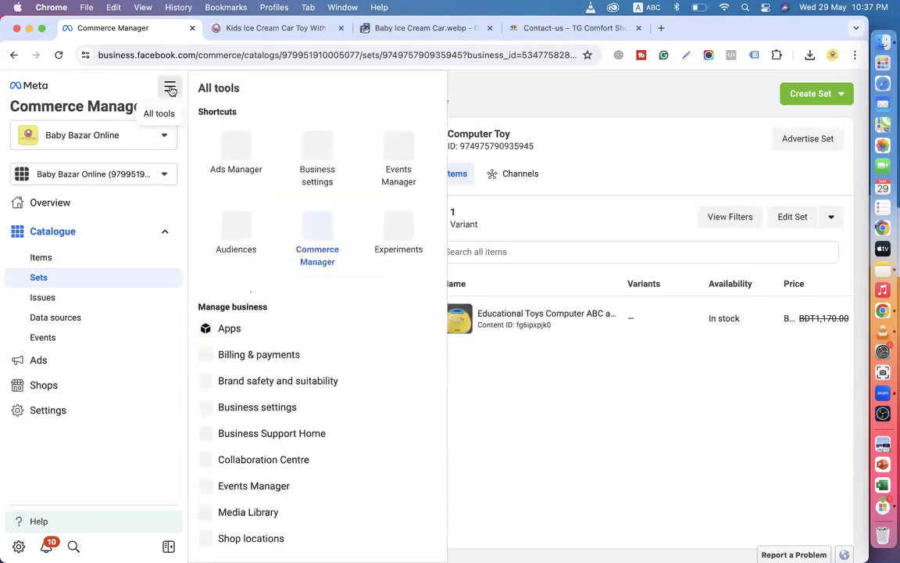
click(239, 166)
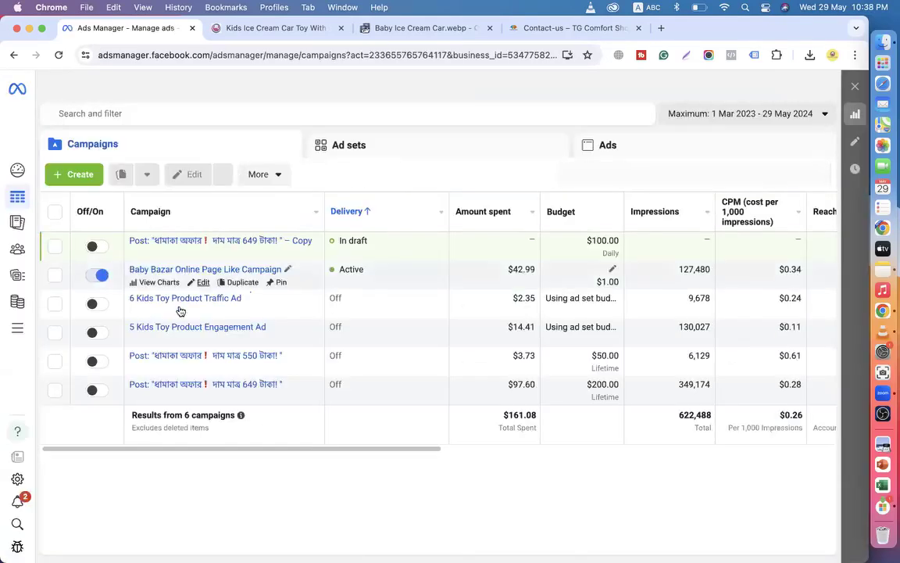
click(93, 185)
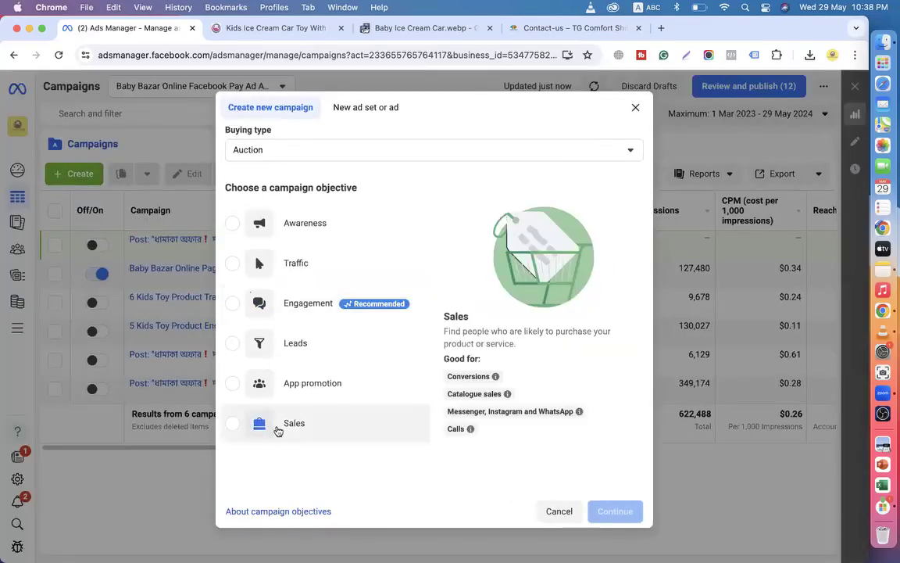
click(281, 428)
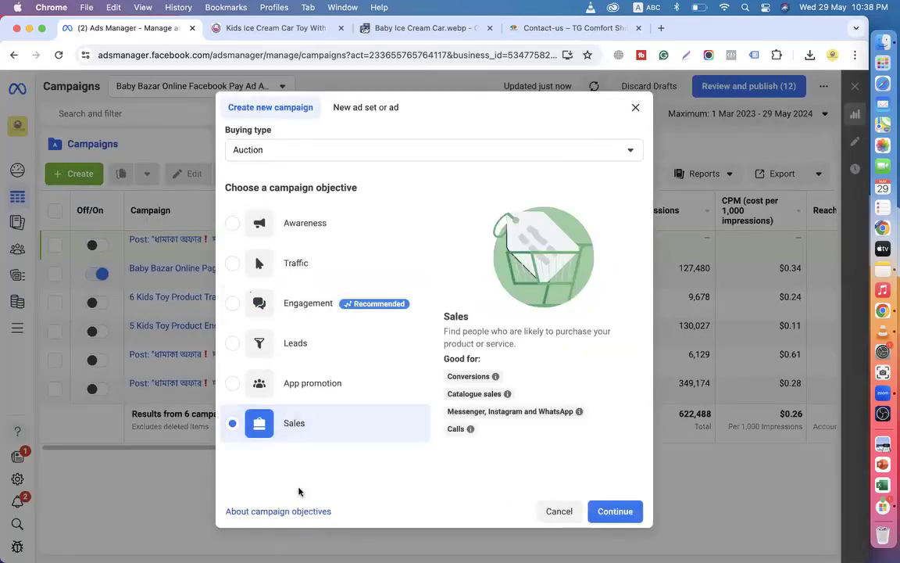
click(615, 512)
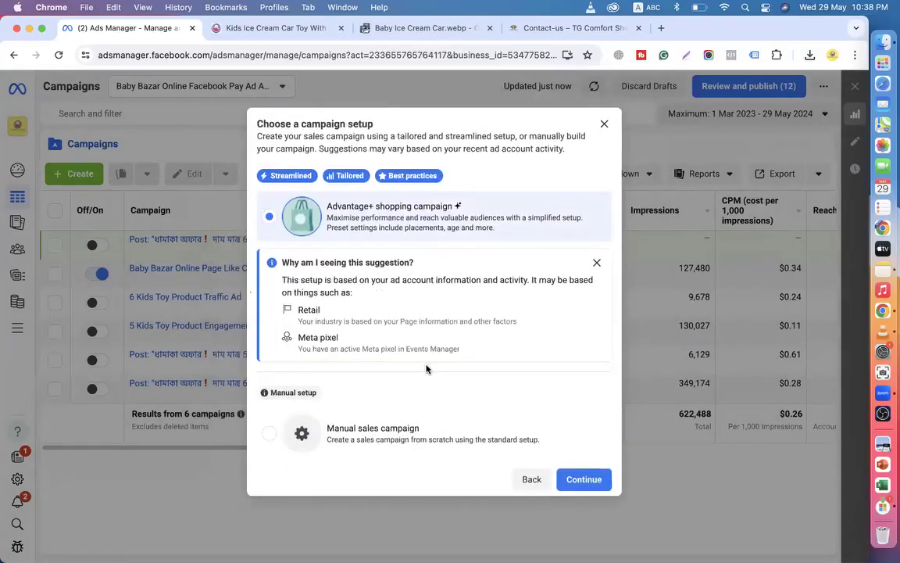
click(347, 442)
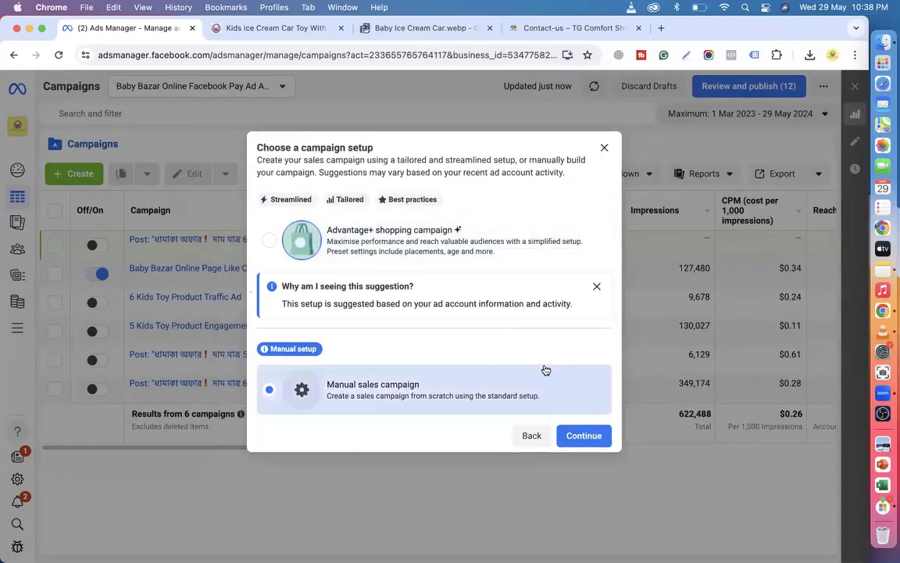
click(608, 436)
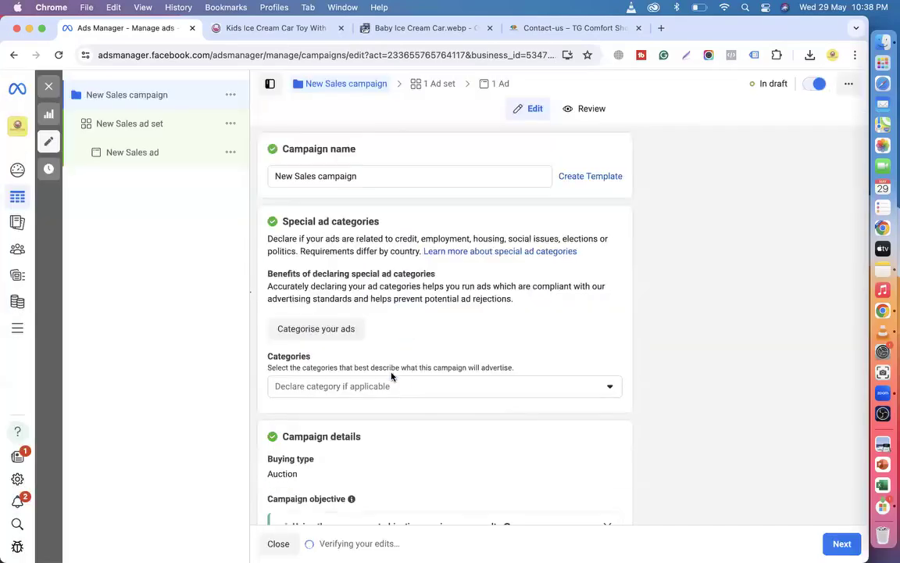
Rename the campaign from 'New Sales campaign' to 'Catalog Sales campaign'.
double_click(292, 178)
text(Cata)
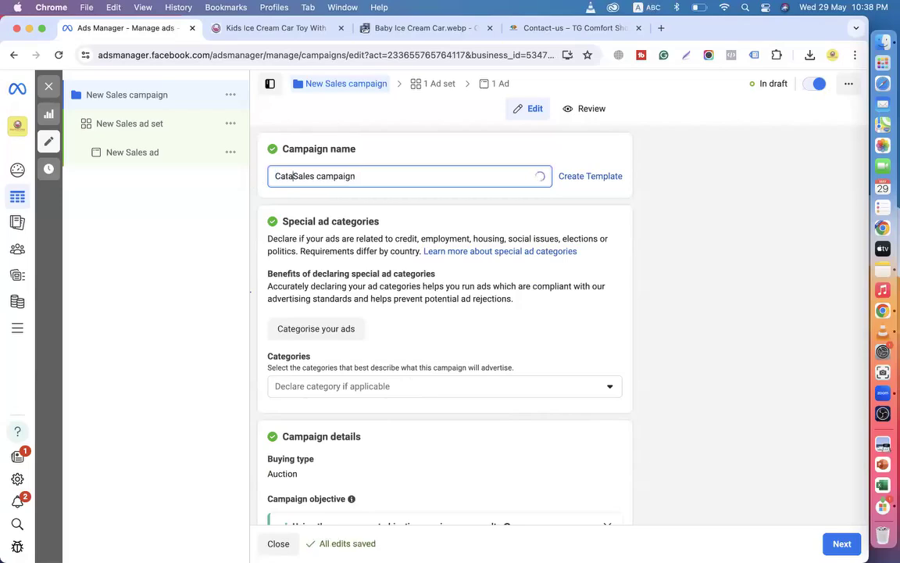
text(log)
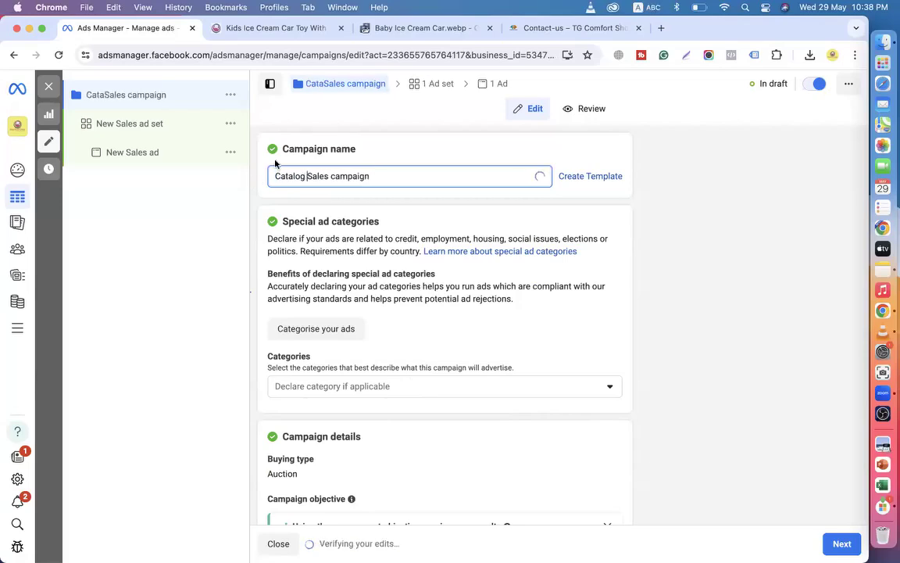
scroll(386, 250, down, 8)
scroll(385, 250, up, 5)
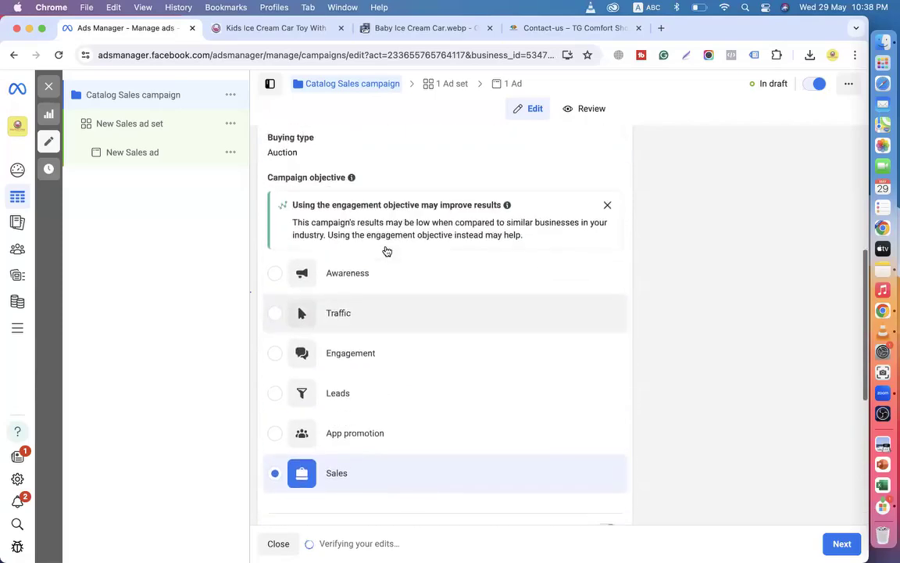
scroll(365, 377, up, 1)
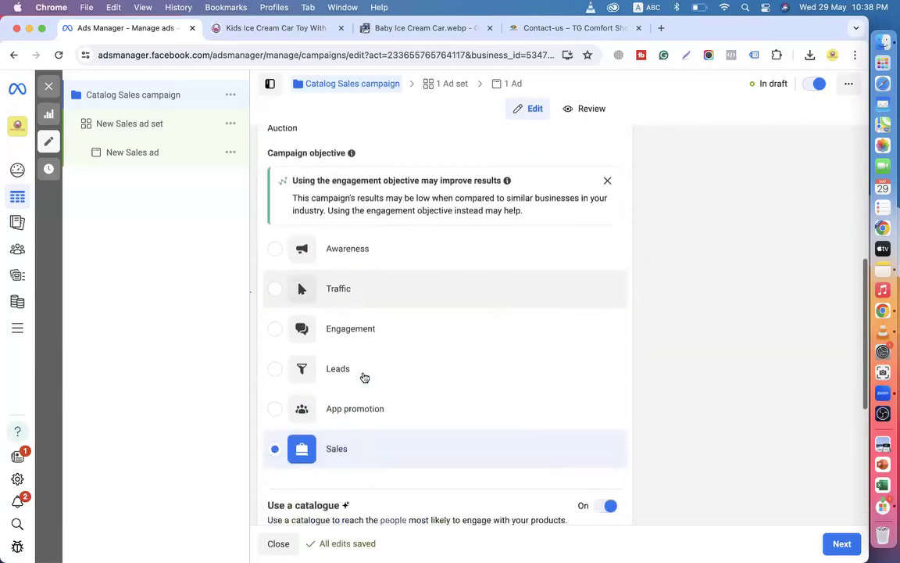
scroll(362, 375, down, 5)
Check the linked Baby Bazar Online catalogue in a separate tab, then close it.
drag(267, 221, 414, 231)
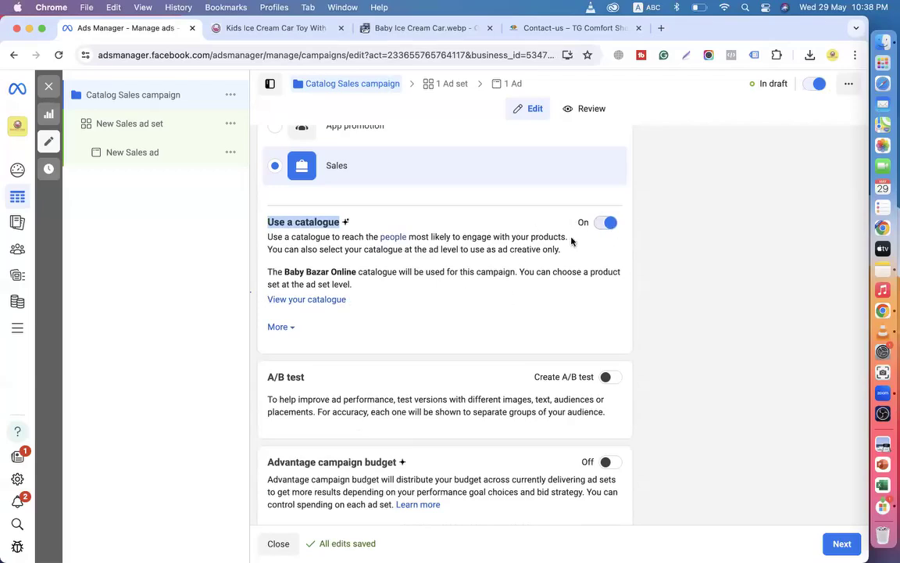
click(307, 300)
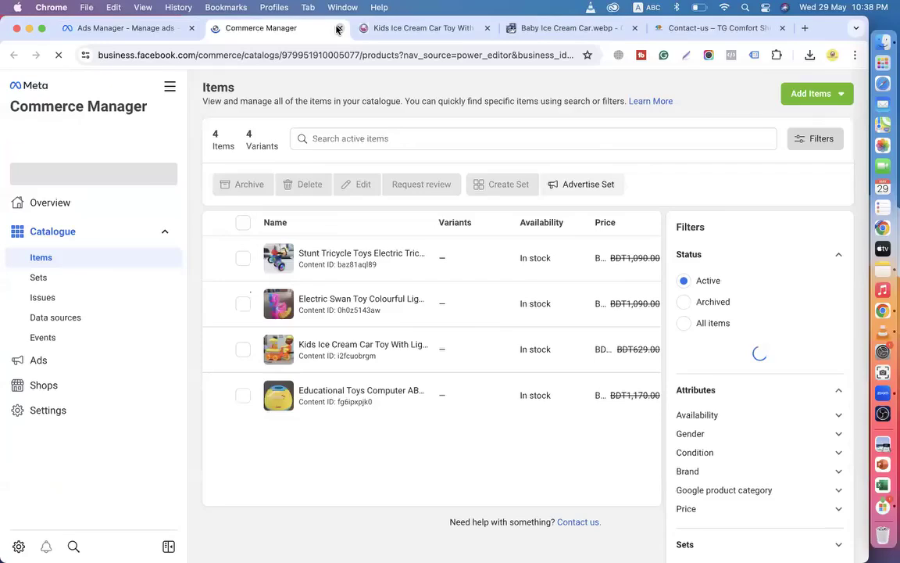
click(336, 28)
scroll(382, 295, up, 10)
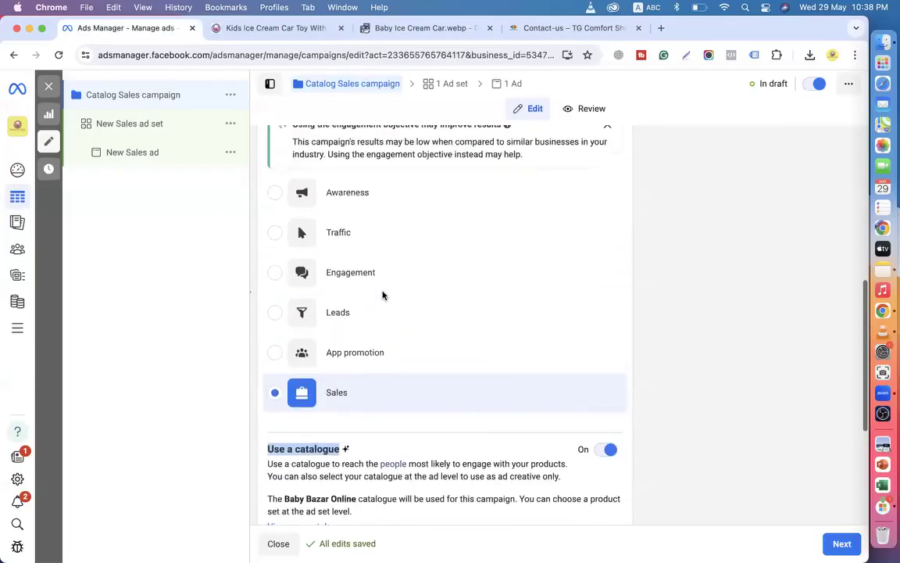
scroll(382, 296, down, 5)
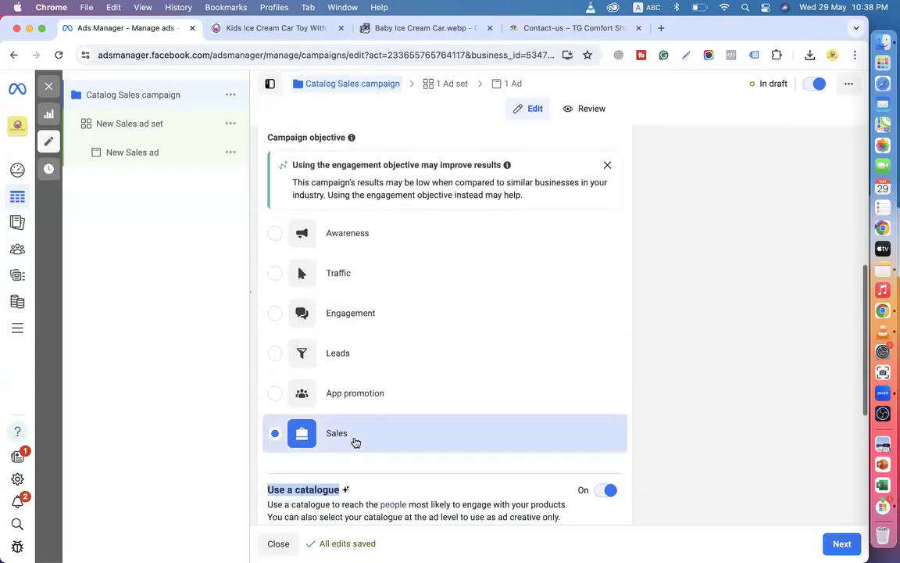
scroll(364, 440, down, 3)
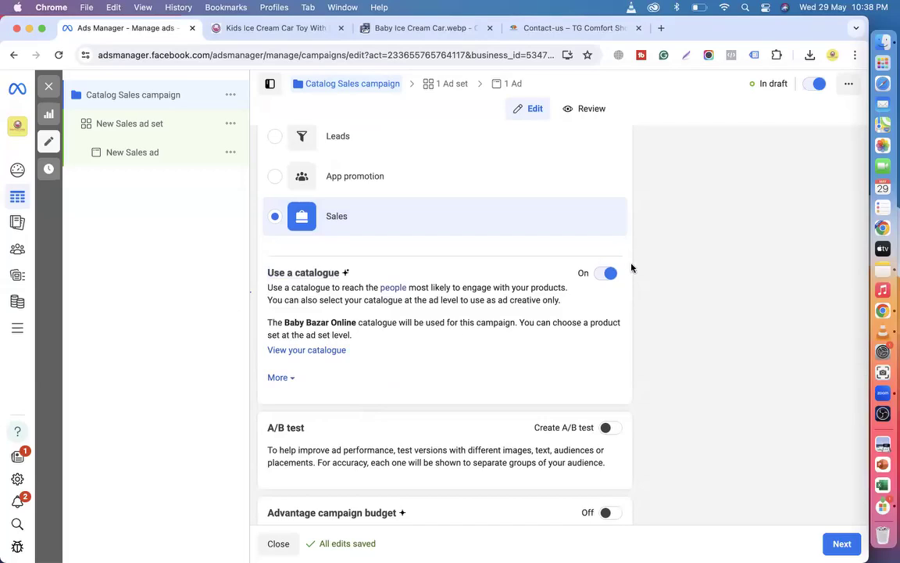
Keep catalogue use on, proceed to the ad set and confirm the daily budget.
click(606, 274)
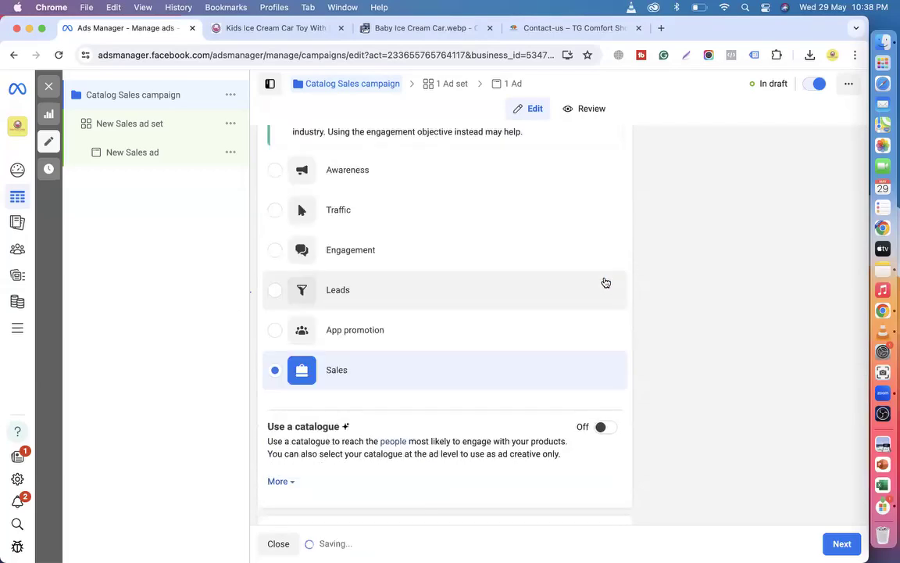
scroll(605, 282, down, 2)
click(606, 259)
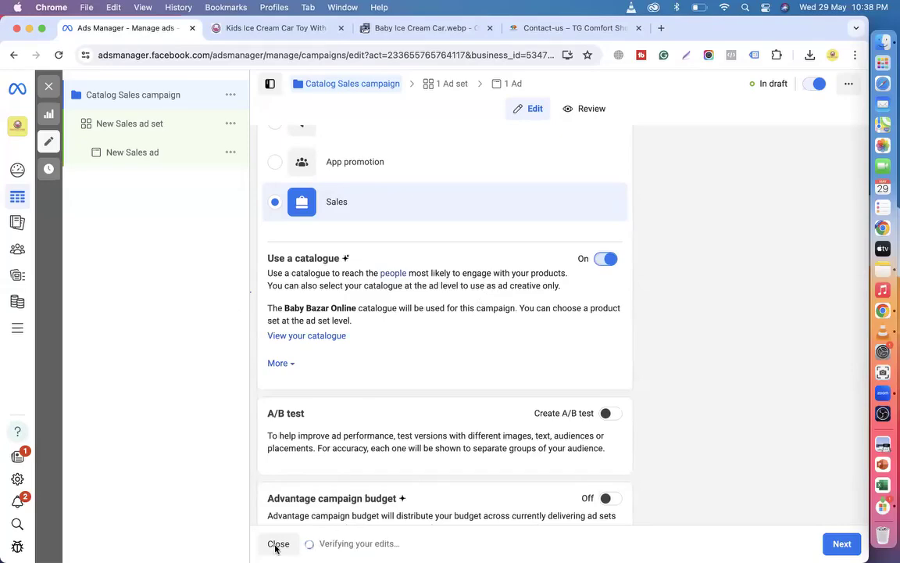
scroll(336, 468, down, 1)
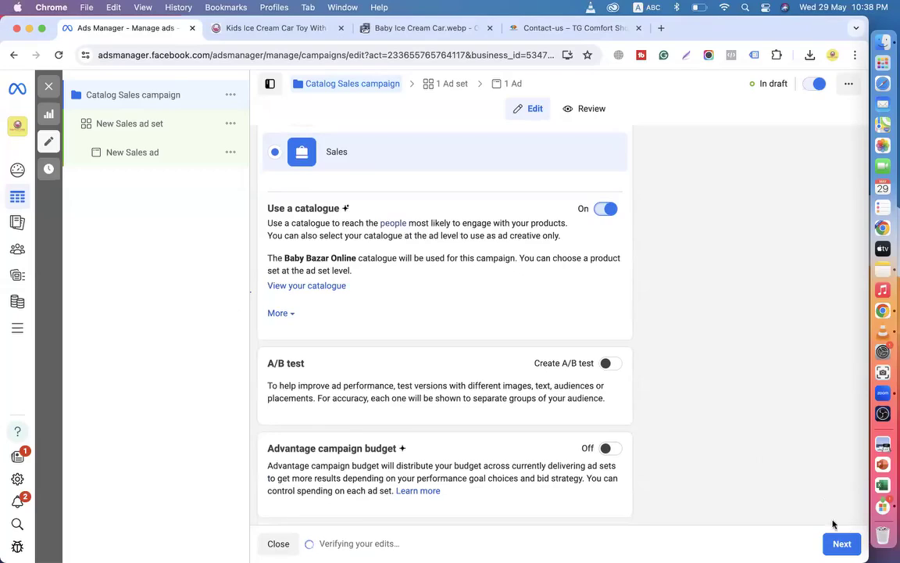
click(840, 543)
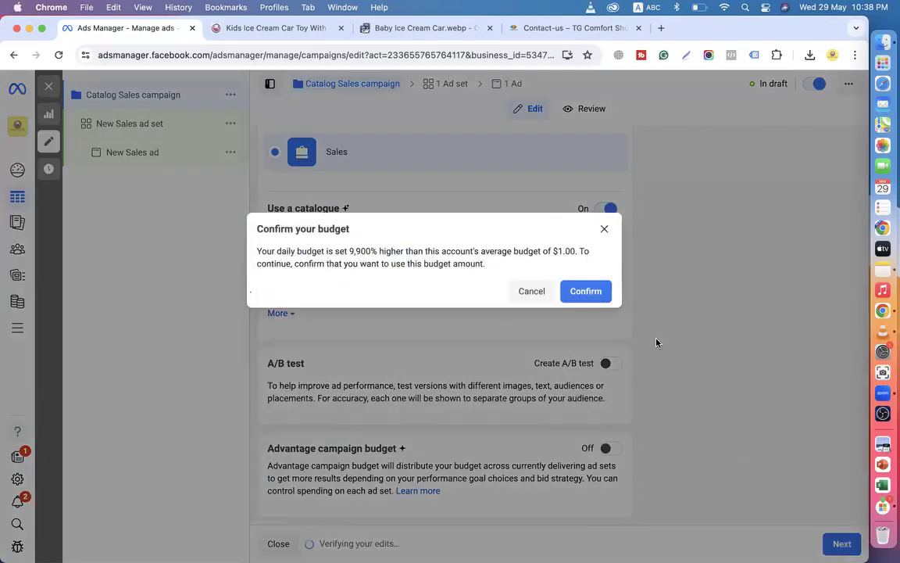
click(592, 298)
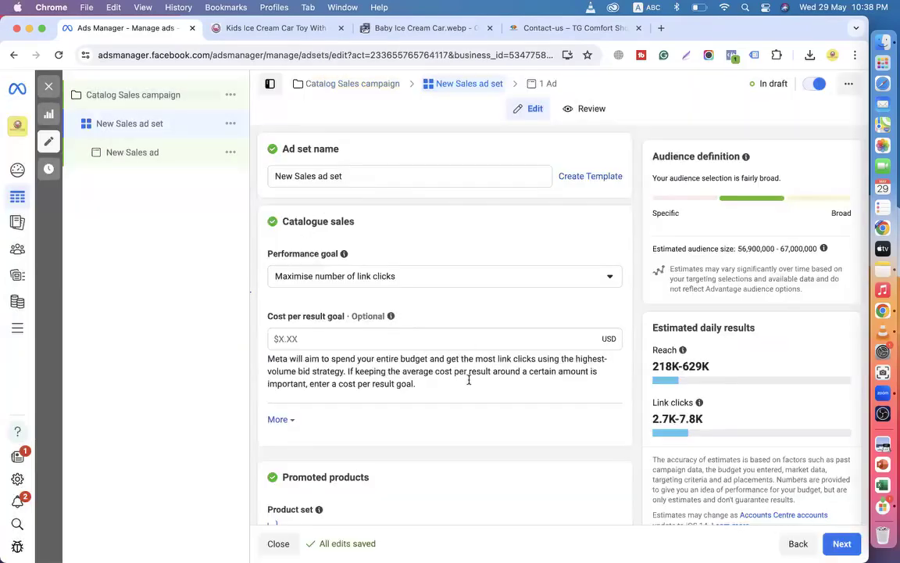
scroll(322, 214, down, 2)
scroll(332, 274, up, 2)
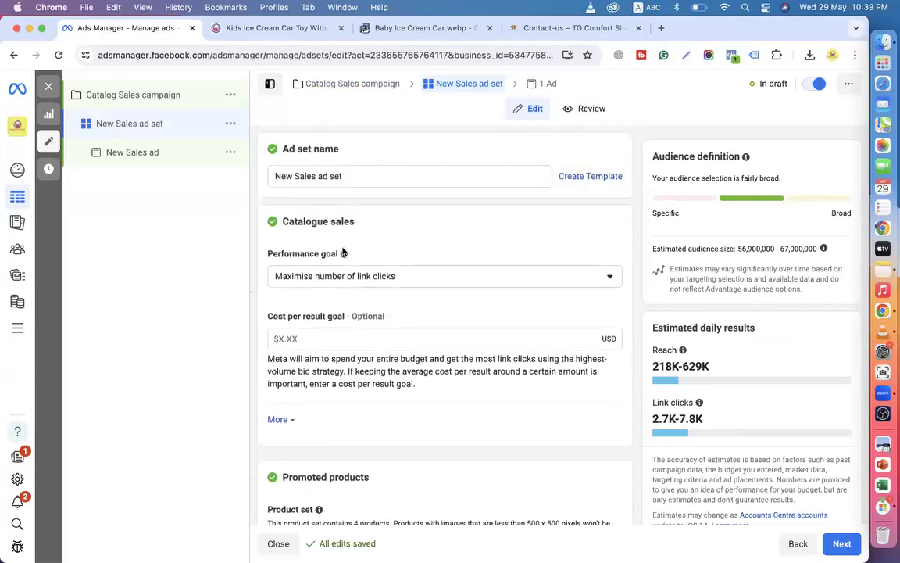
scroll(378, 226, down, 1)
scroll(377, 226, down, 2)
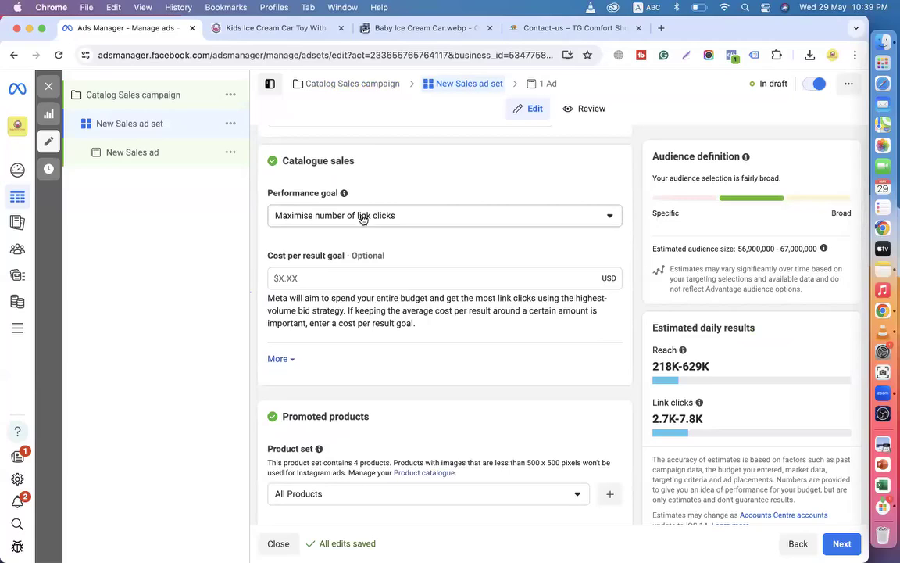
click(362, 220)
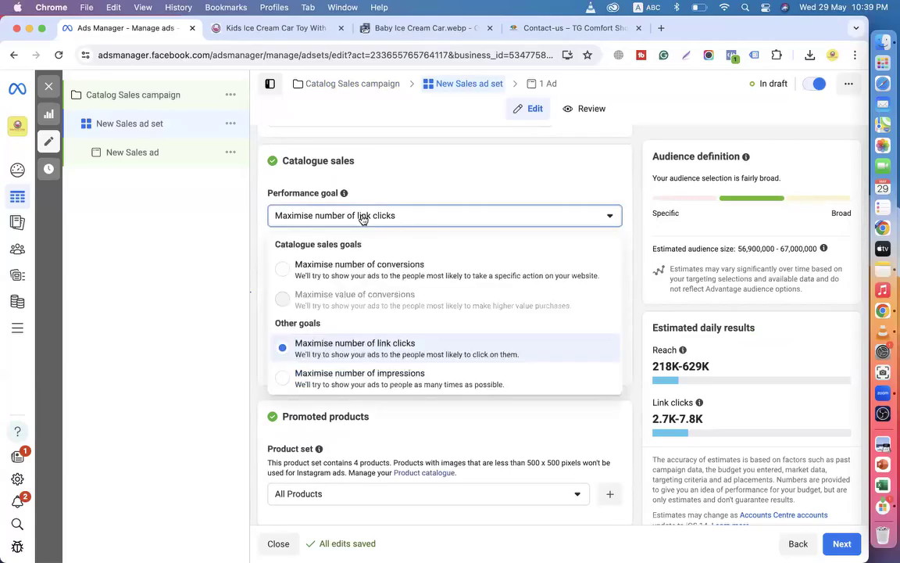
click(406, 274)
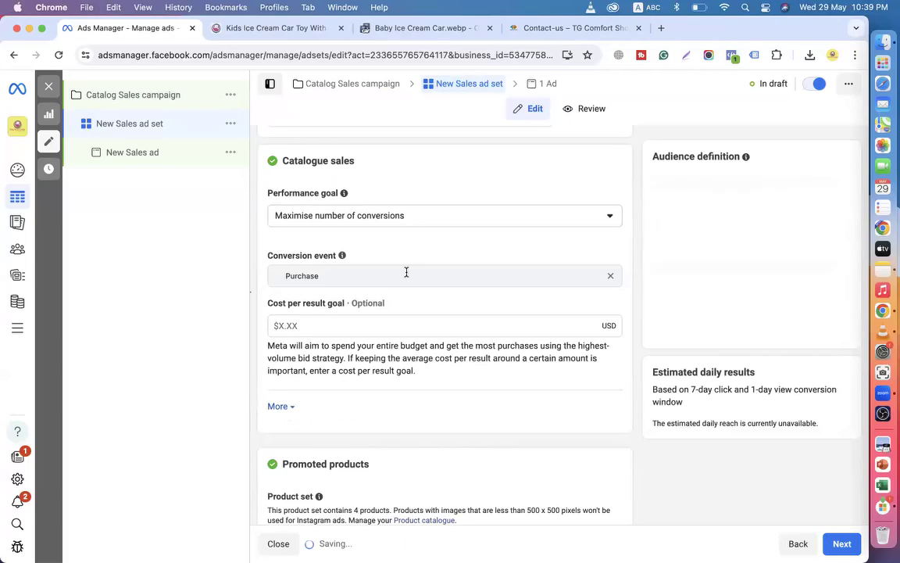
scroll(406, 272, up, 1)
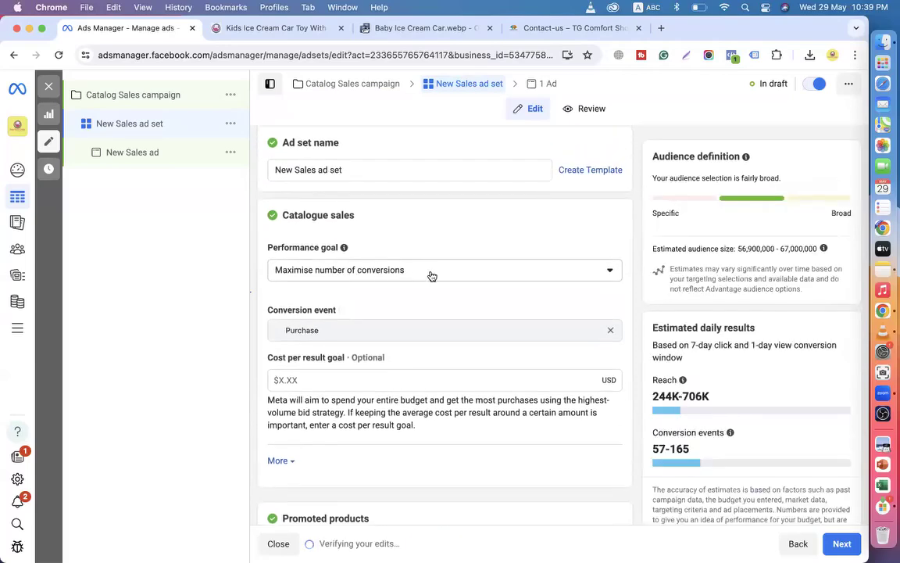
scroll(432, 276, down, 1)
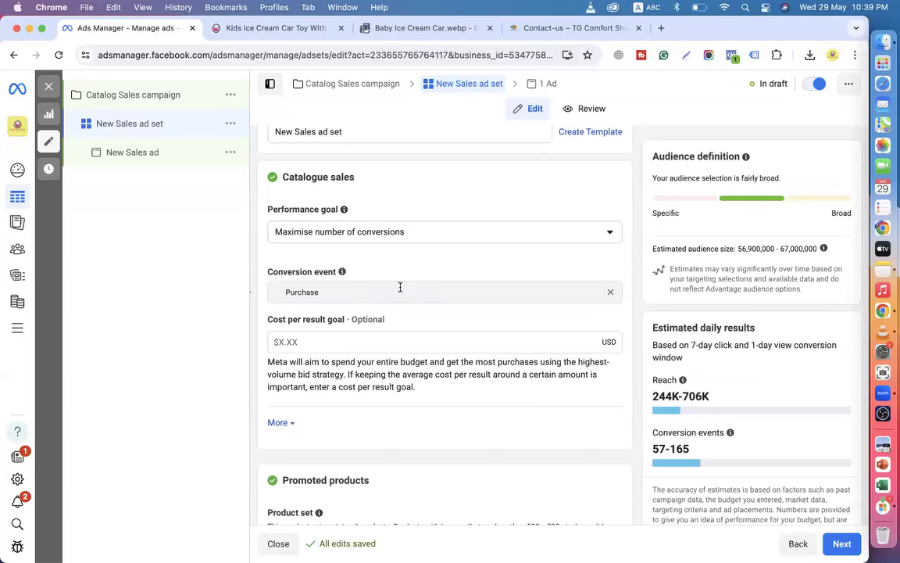
scroll(400, 288, up, 1)
scroll(400, 287, down, 4)
scroll(400, 291, down, 2)
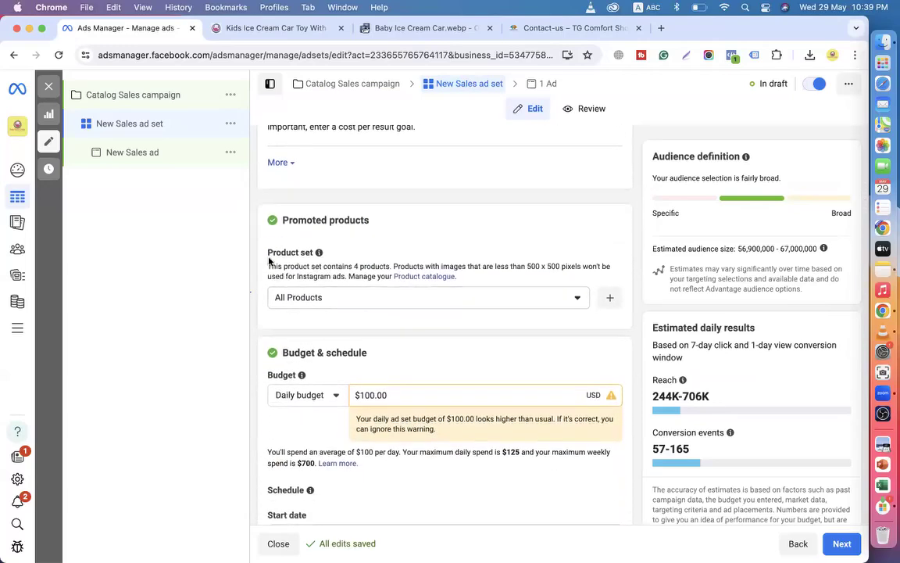
drag(284, 220, 388, 223)
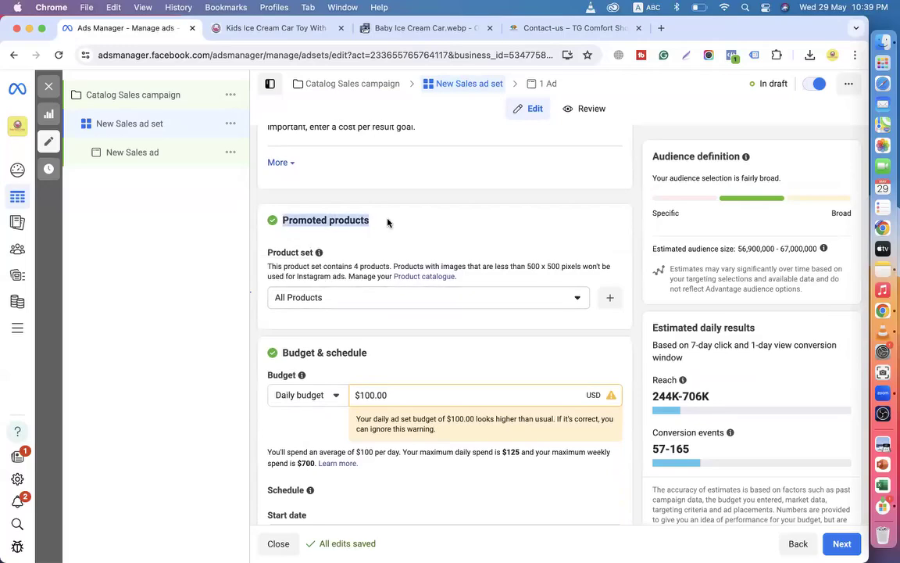
drag(273, 252, 349, 254)
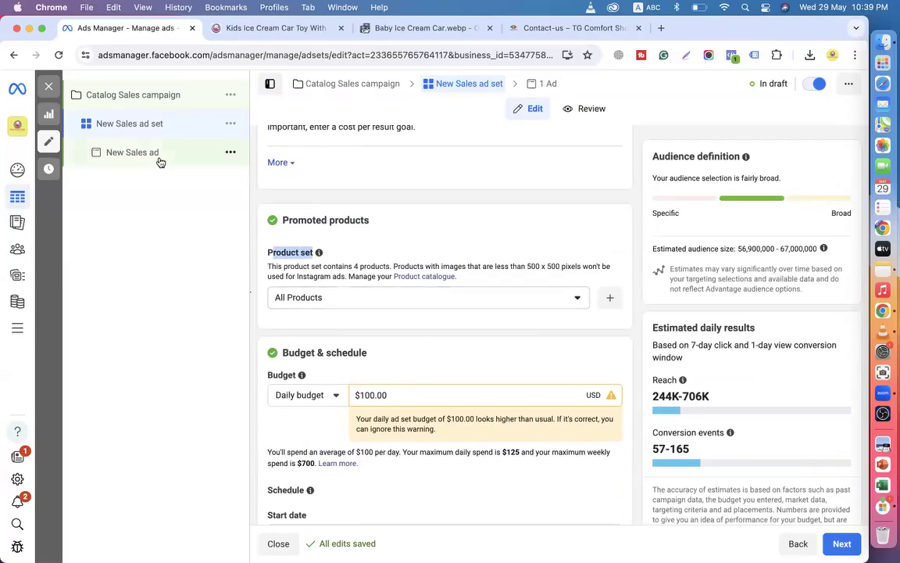
Review the campaign's Sales objective with catalogue enabled.
click(121, 100)
scroll(460, 392, down, 10)
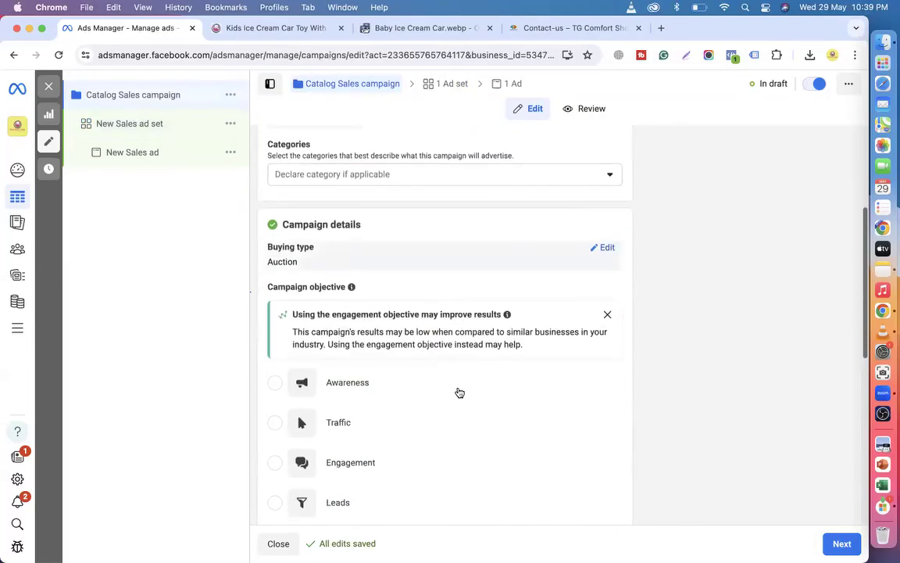
scroll(460, 392, down, 3)
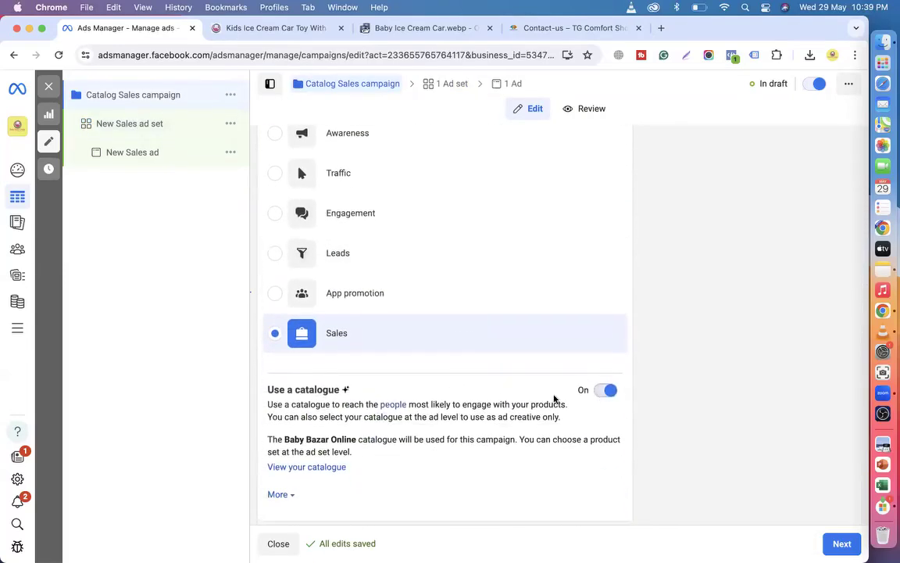
Expand the New Sales ad set's attribution, charging and delivery settings.
click(135, 125)
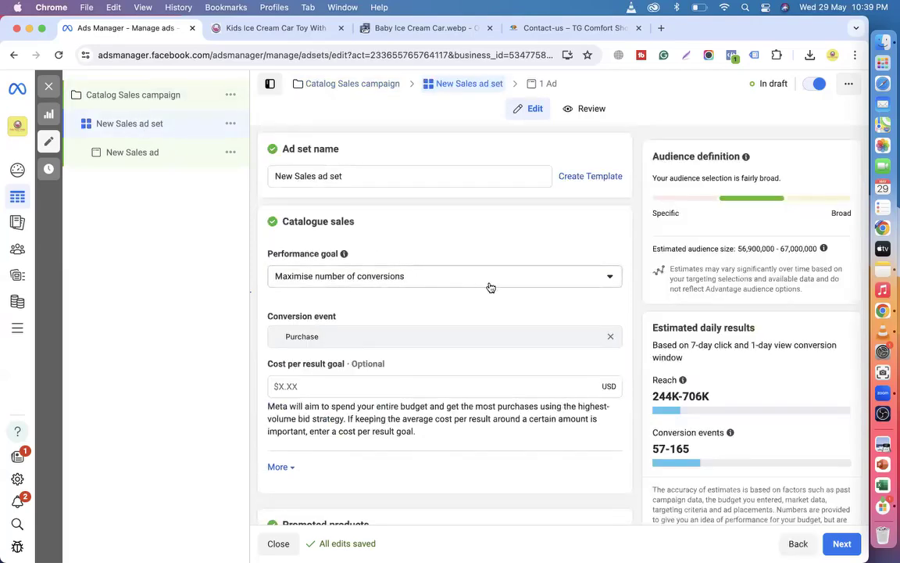
scroll(490, 287, down, 1)
scroll(414, 334, down, 3)
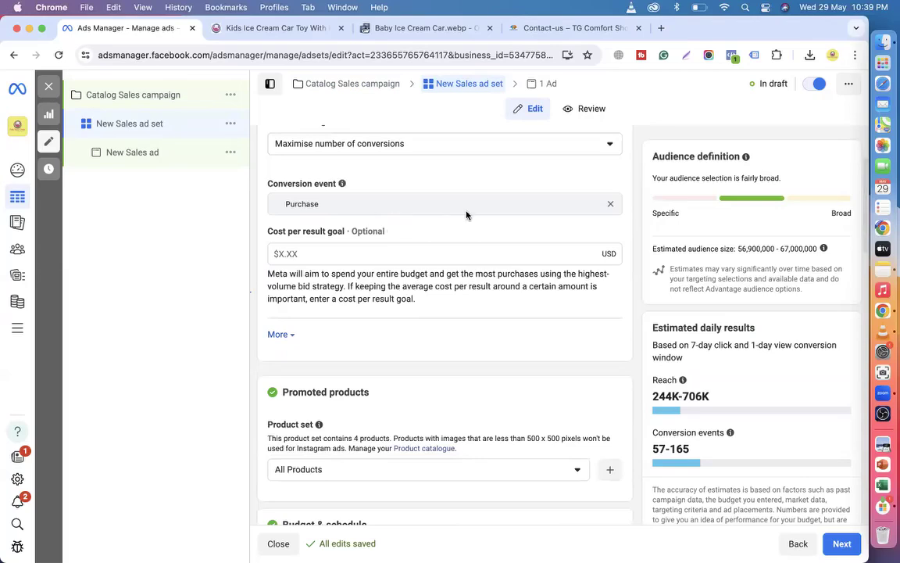
scroll(466, 215, down, 3)
click(284, 220)
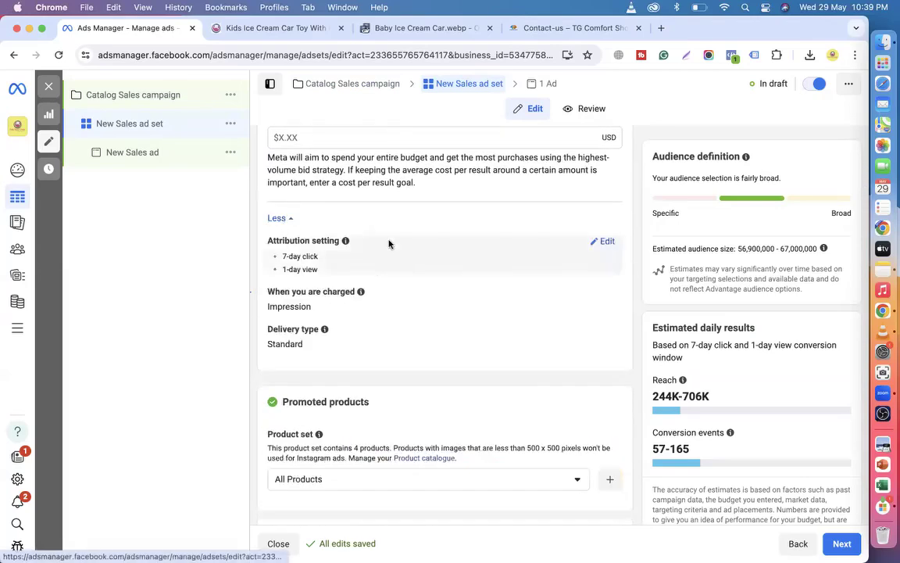
scroll(401, 331, down, 10)
scroll(391, 292, up, 2)
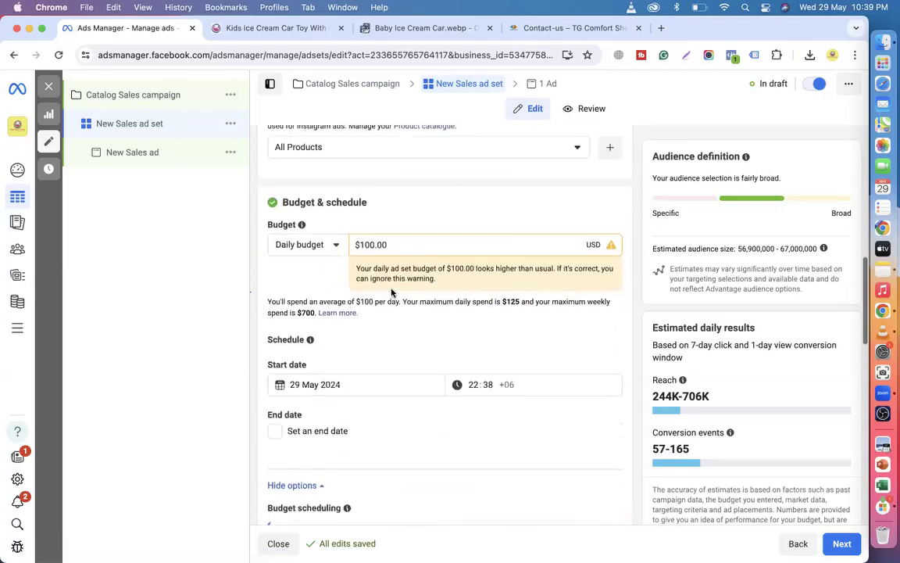
scroll(392, 293, up, 2)
click(313, 234)
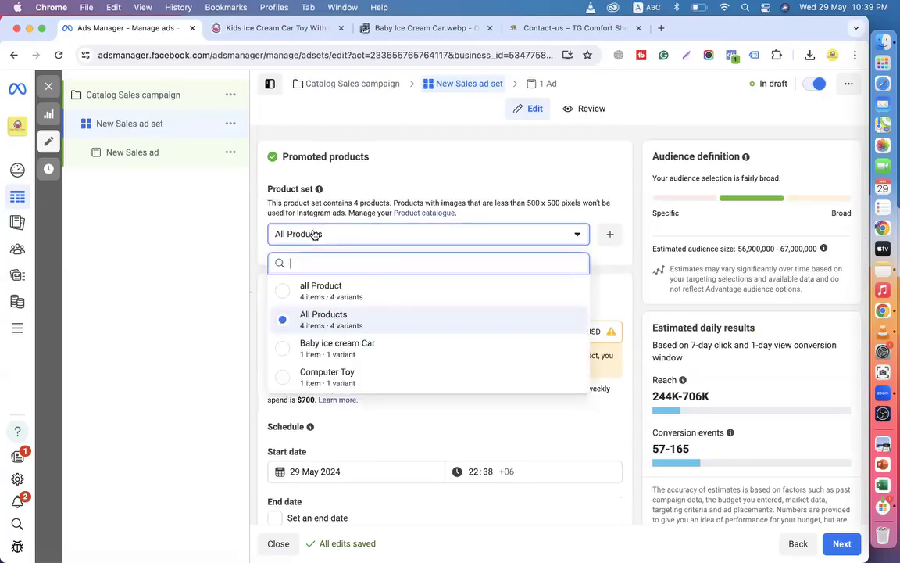
click(313, 320)
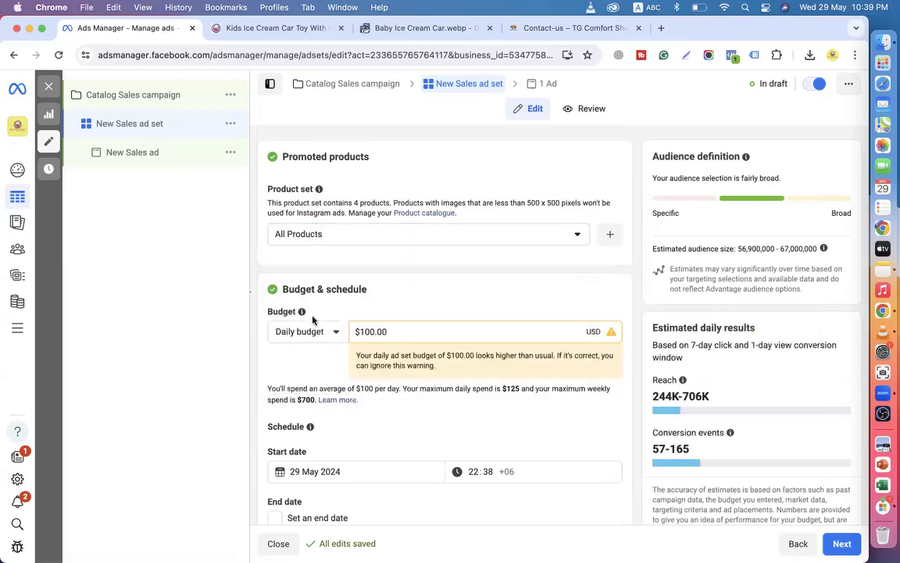
click(346, 239)
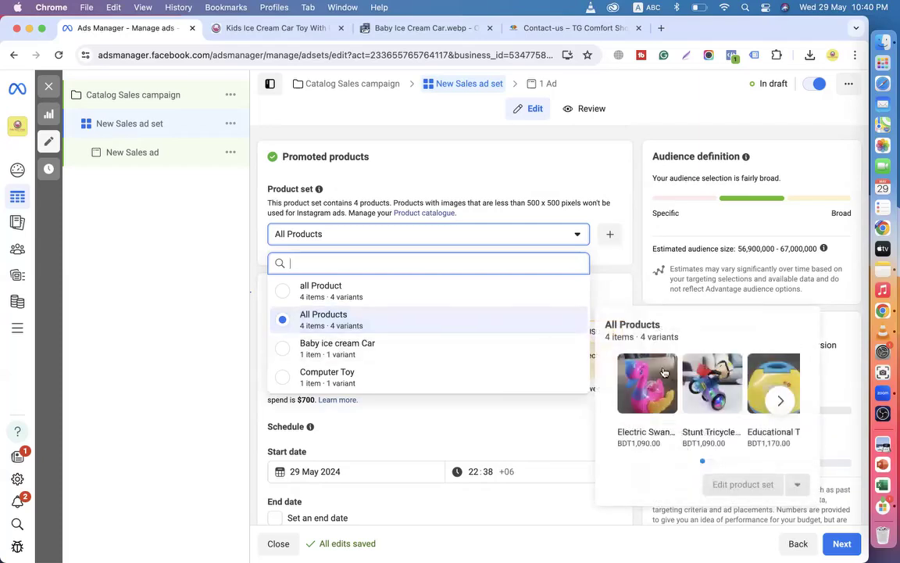
click(780, 401)
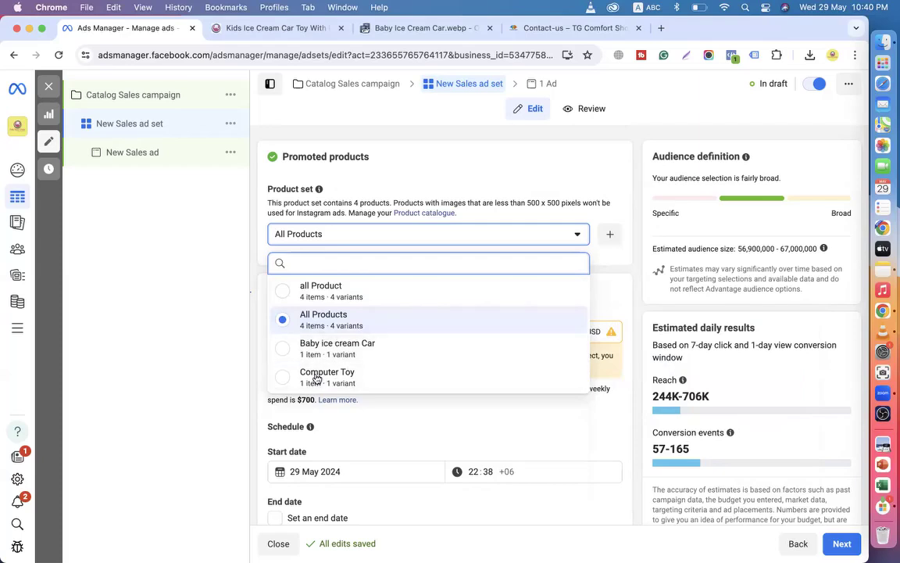
click(306, 325)
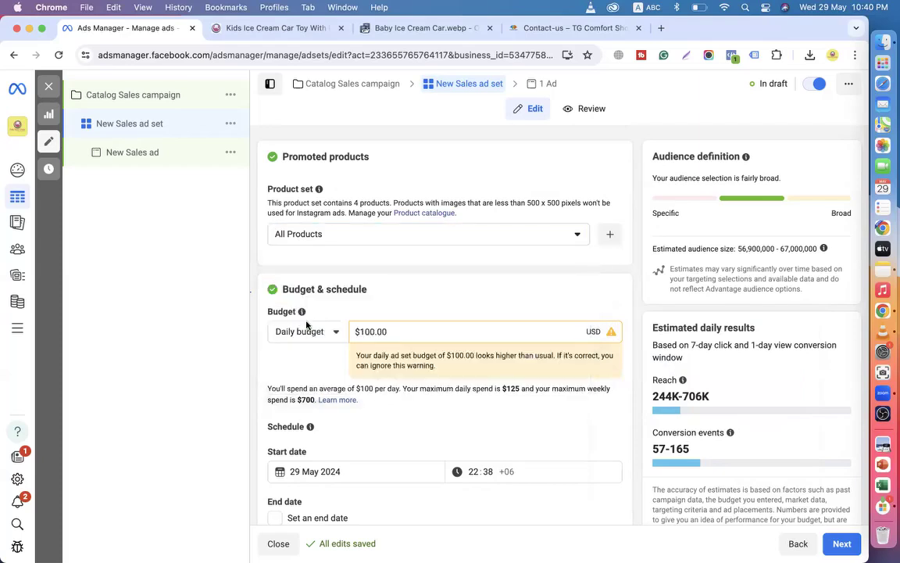
Keep Daily budget as the budget type and start editing the $100.00 amount.
scroll(322, 236, down, 3)
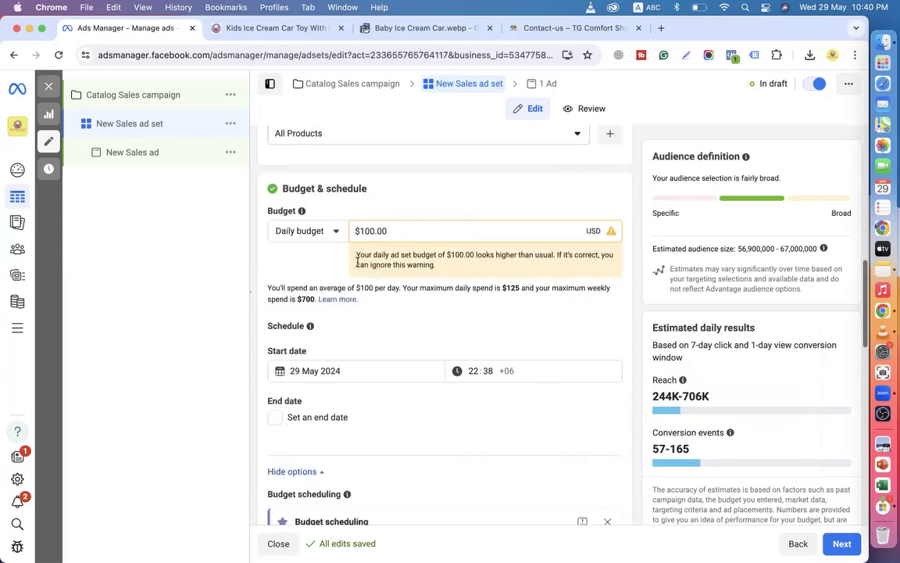
click(329, 233)
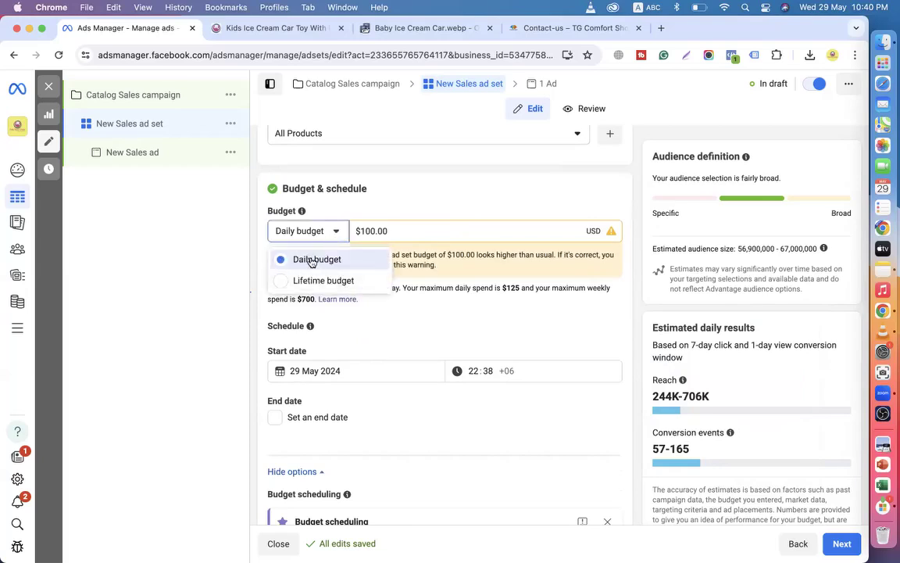
click(313, 259)
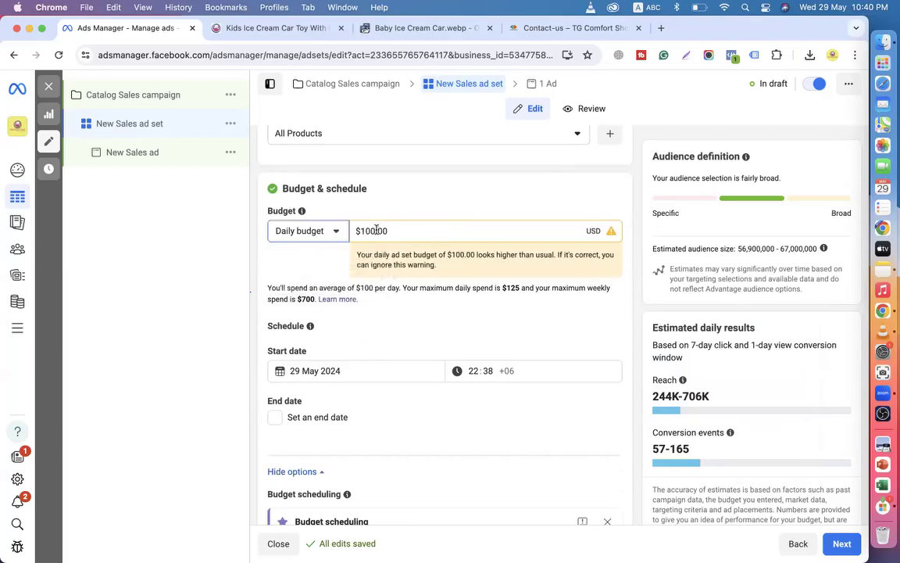
click(375, 233)
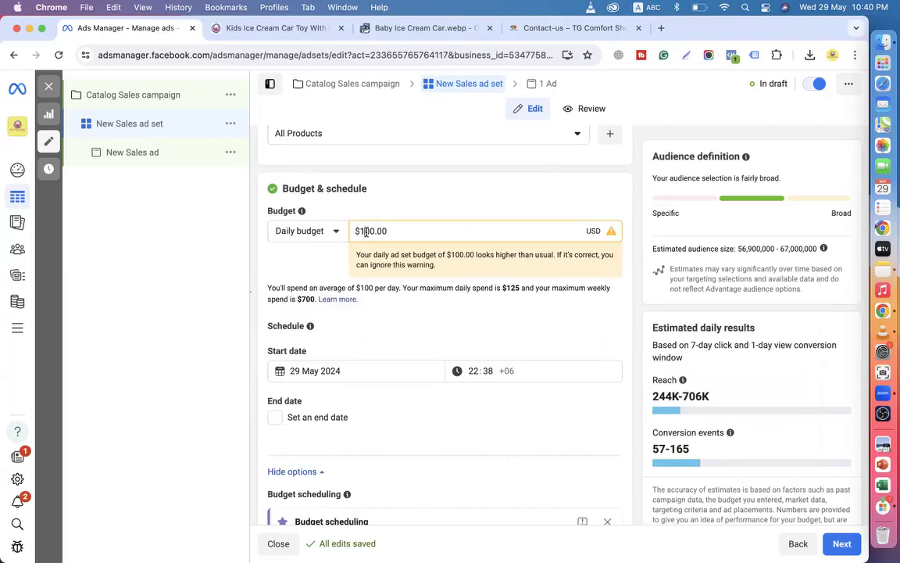
scroll(366, 231, up, 2)
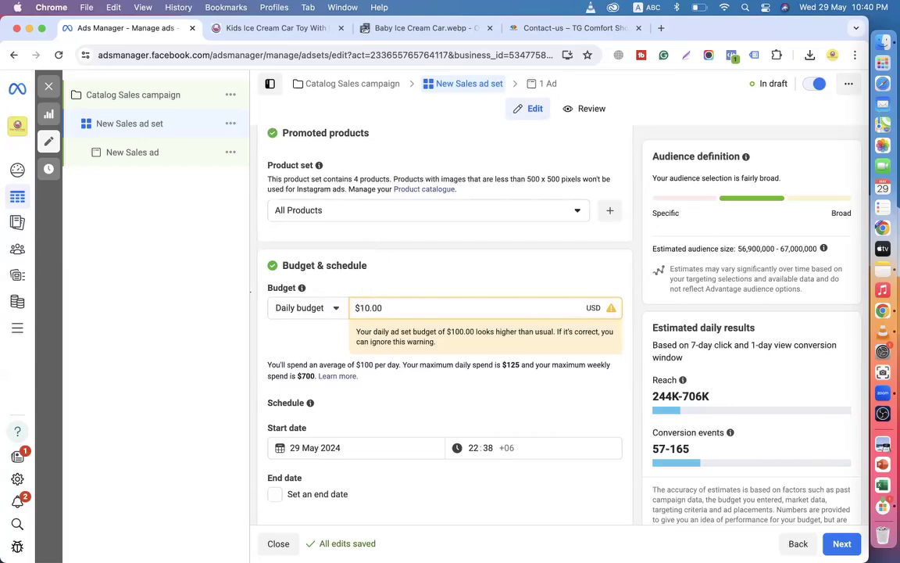
key(Delete)
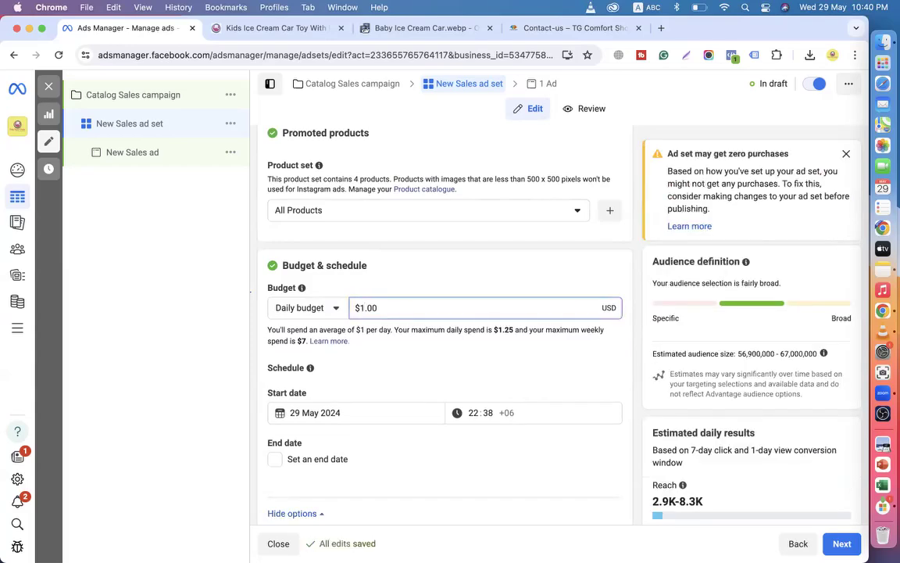
text(00)
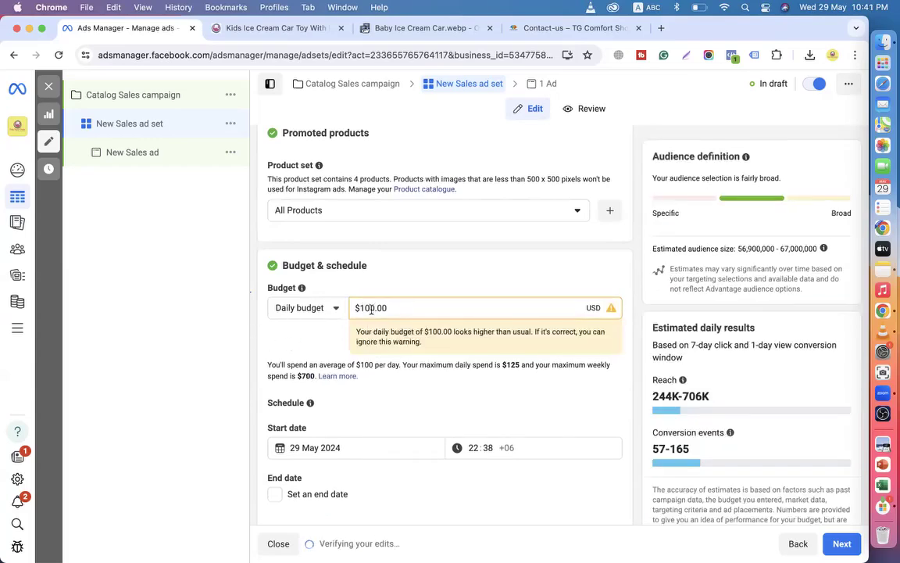
Change the daily budget amount from $100.00 to $700.00.
drag(361, 309, 377, 309)
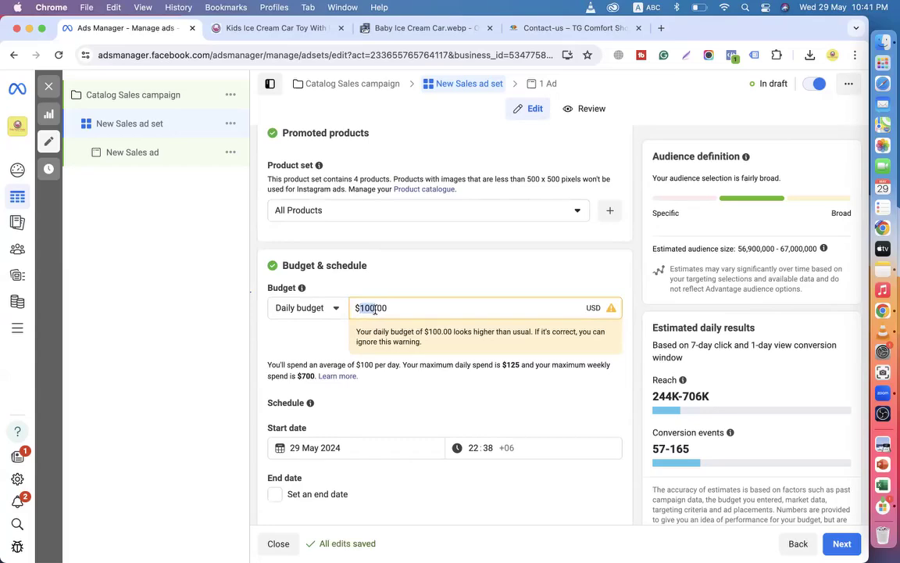
click(655, 448)
drag(655, 449, 685, 449)
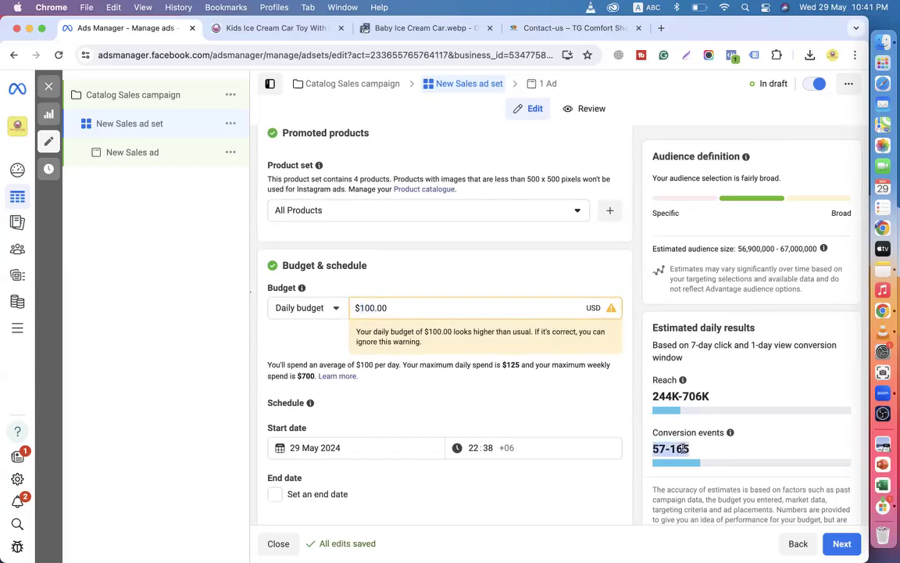
click(300, 336)
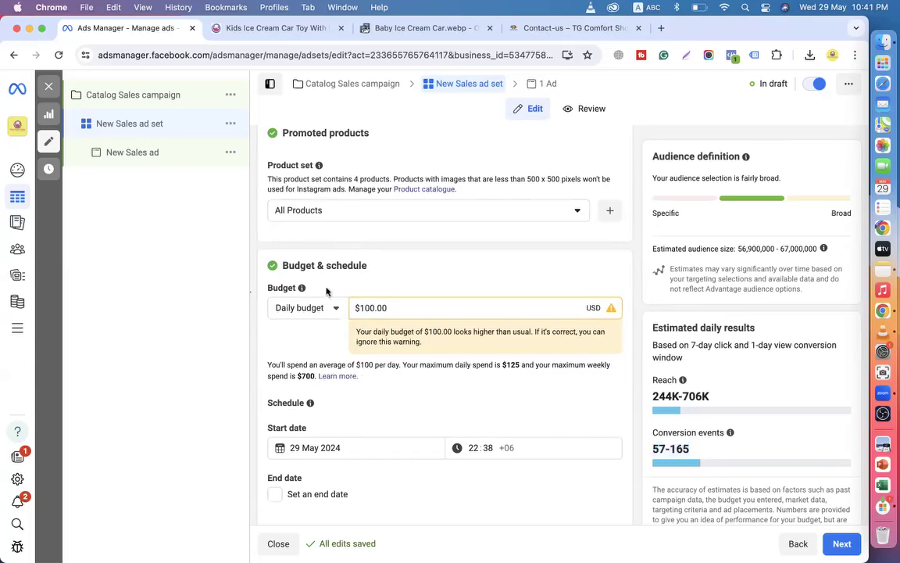
scroll(288, 297, down, 1)
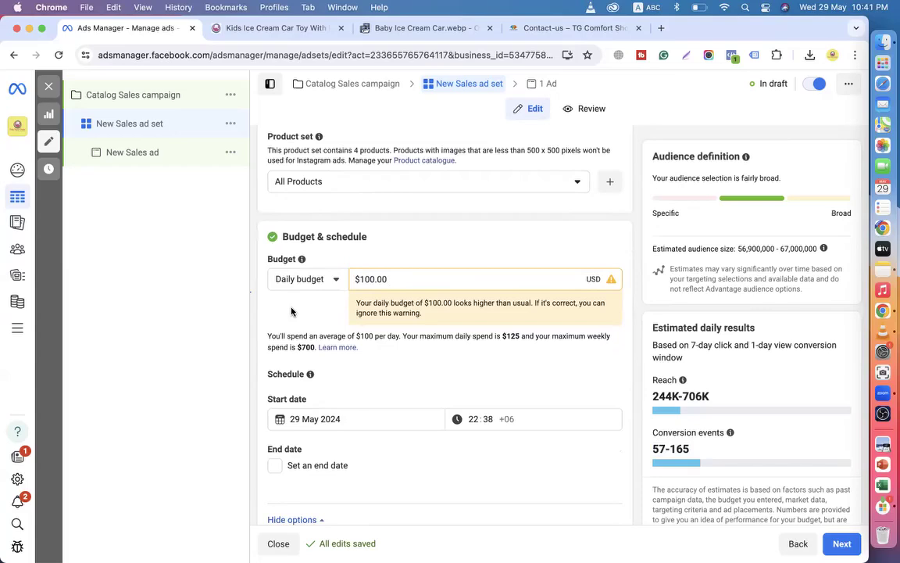
click(362, 279)
key(BackSpace)
text(7)
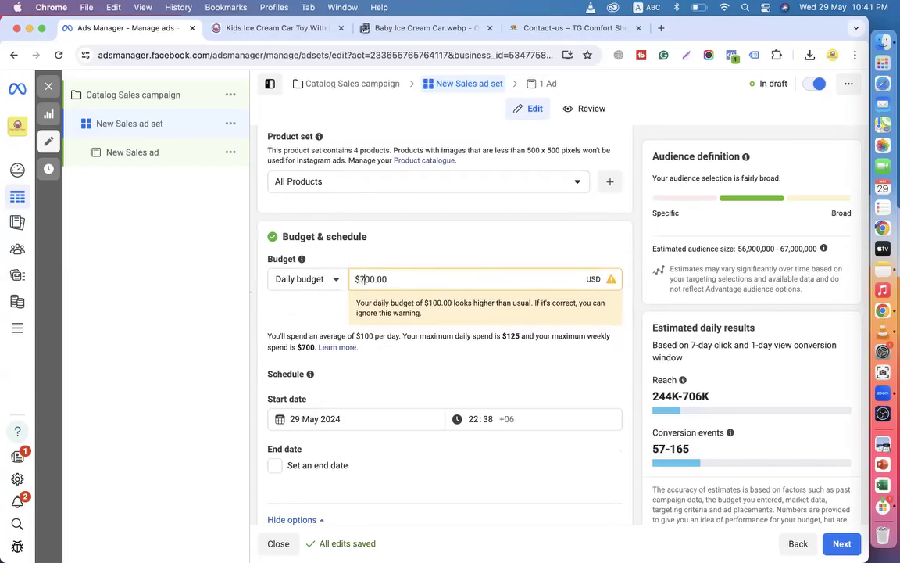
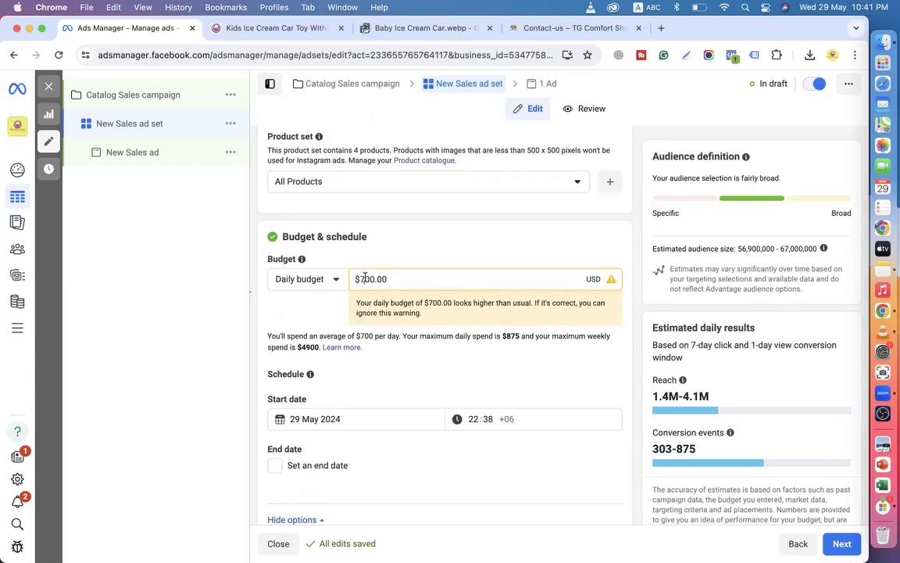
Change the daily budget back to $100.00 and highlight the 'ignore this warning' text.
click(365, 278)
key(BackSpace)
text(1)
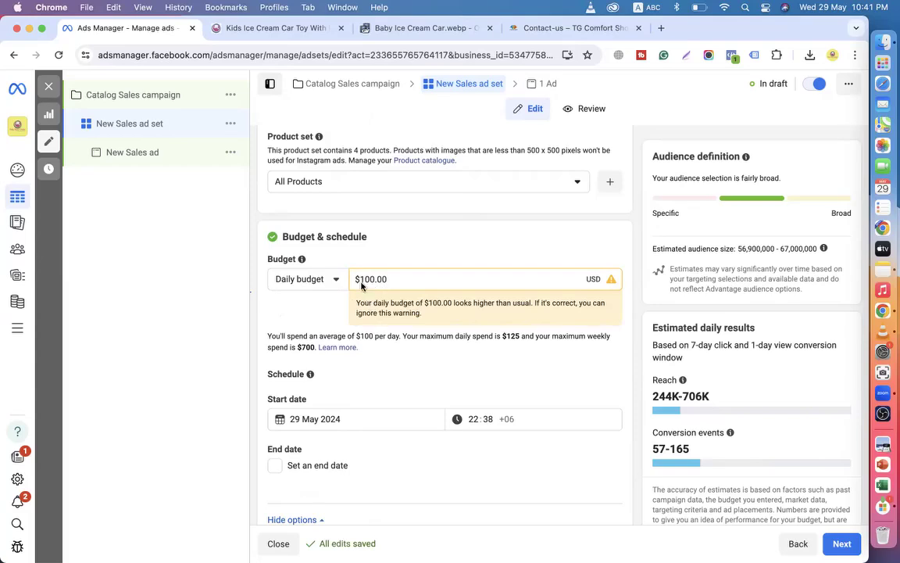
drag(351, 301, 440, 323)
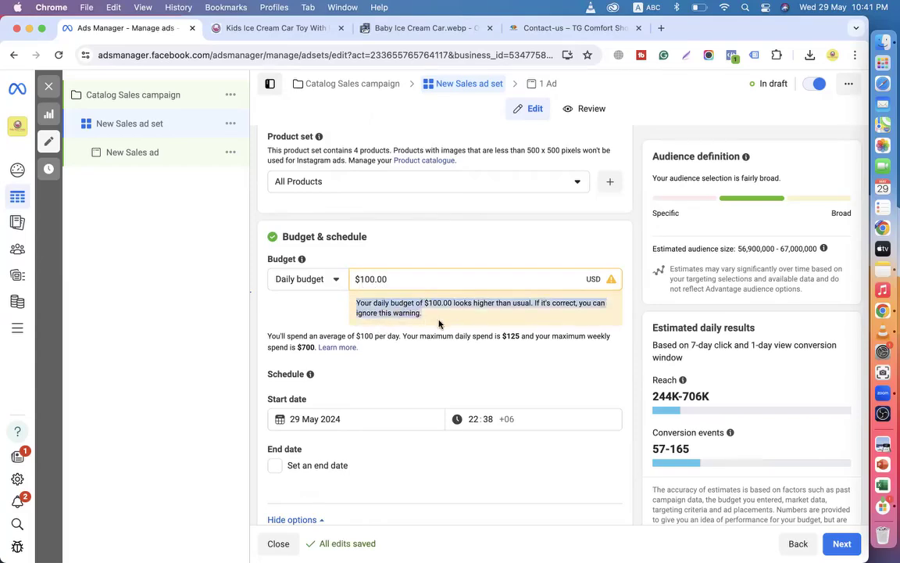
drag(352, 312, 440, 314)
Scroll through the ad set form to review Bangladesh targeting, Advantage+ audience and placements.
click(259, 313)
scroll(263, 312, down, 4)
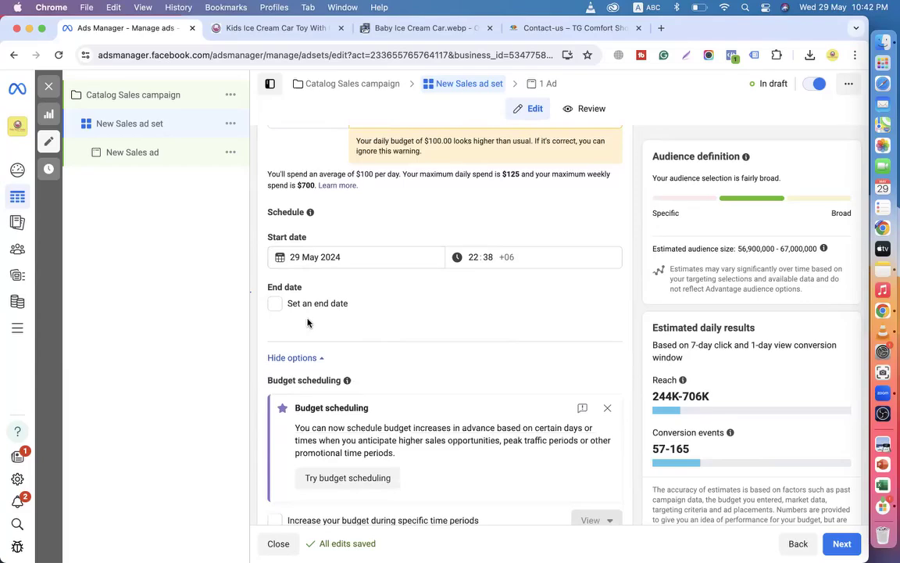
scroll(307, 322, down, 7)
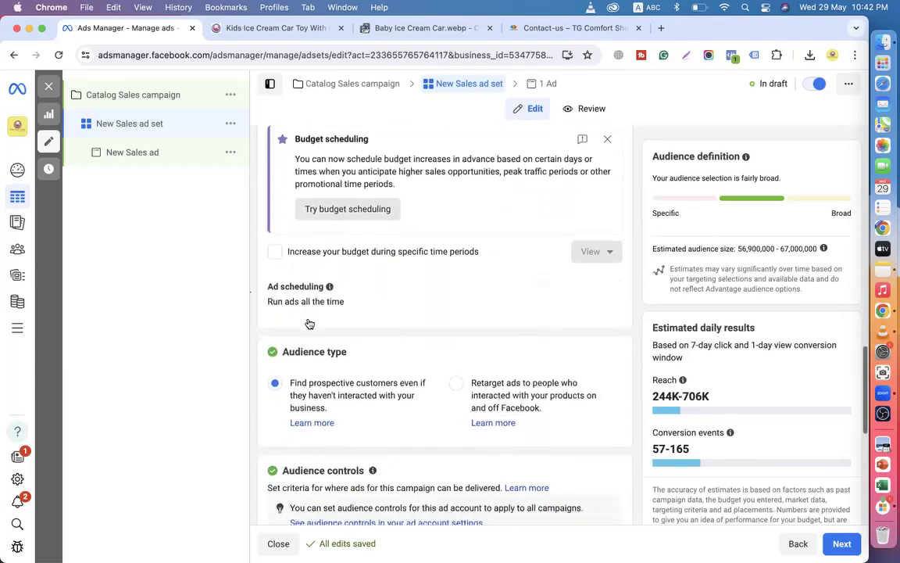
scroll(309, 323, down, 3)
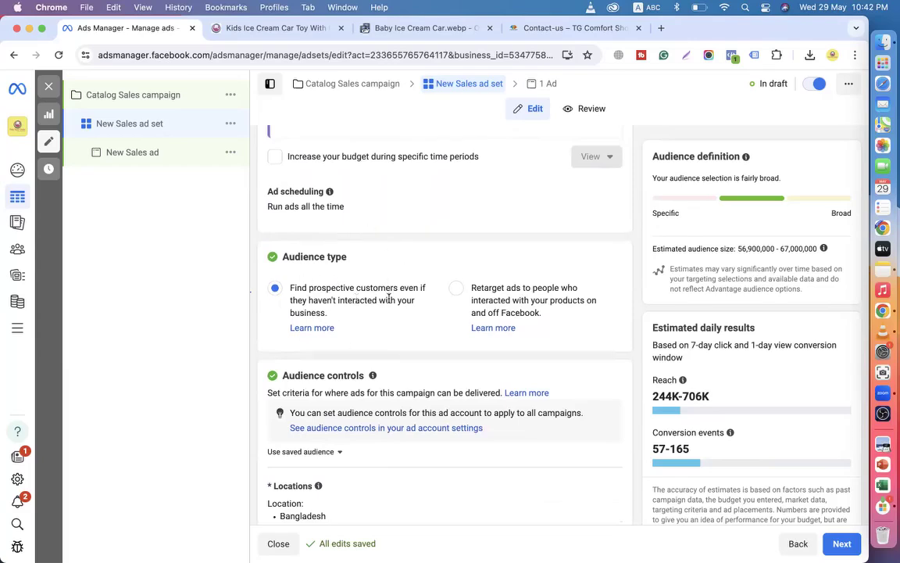
scroll(379, 279, up, 9)
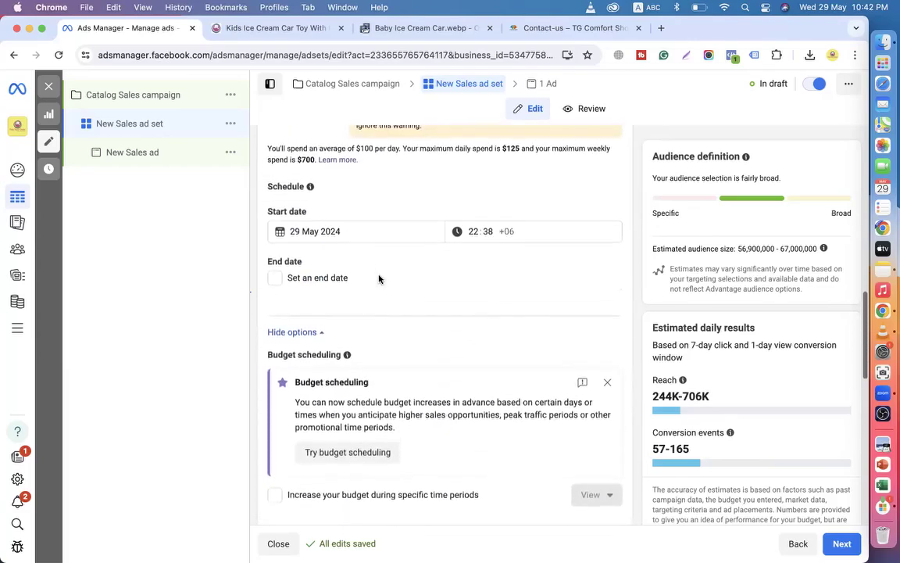
scroll(354, 264, up, 2)
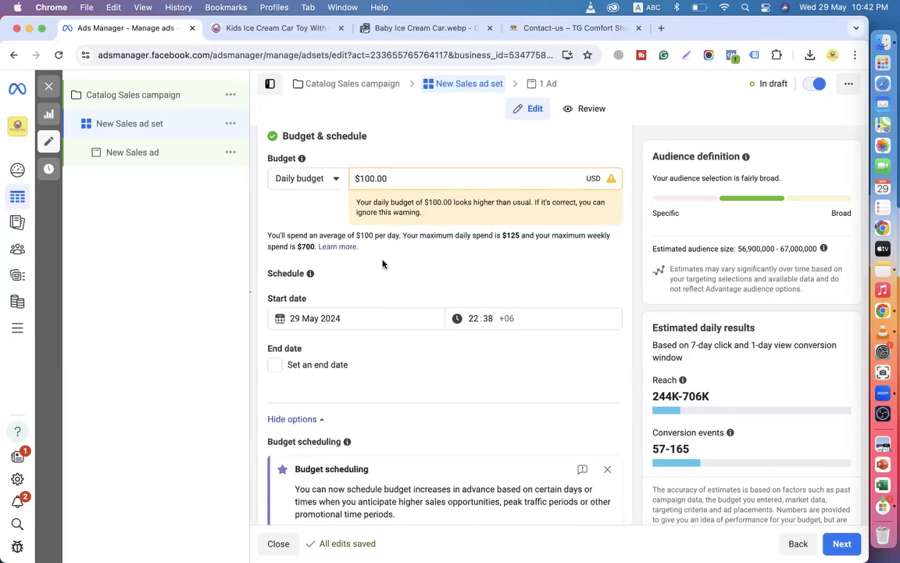
scroll(383, 263, up, 15)
scroll(383, 261, up, 2)
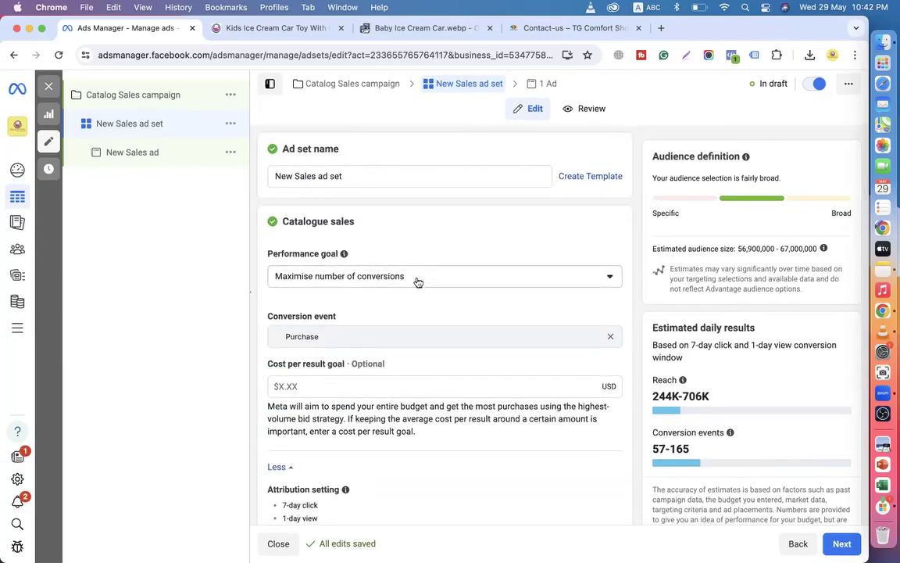
scroll(418, 282, down, 2)
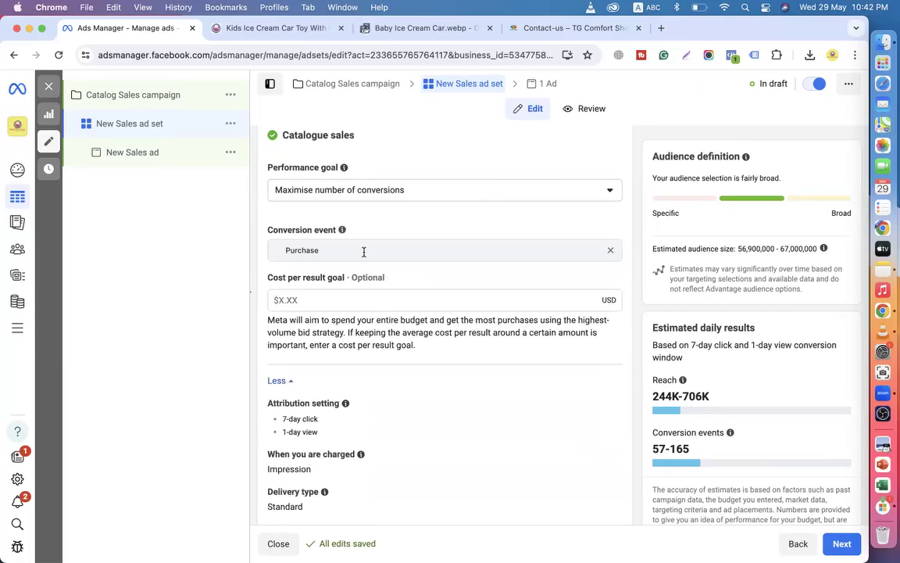
scroll(364, 251, down, 4)
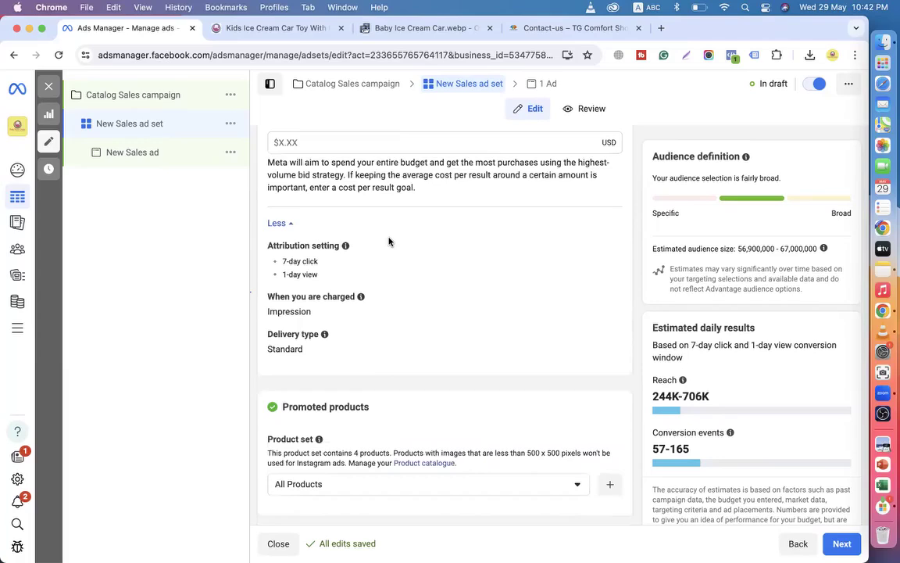
scroll(388, 242, down, 5)
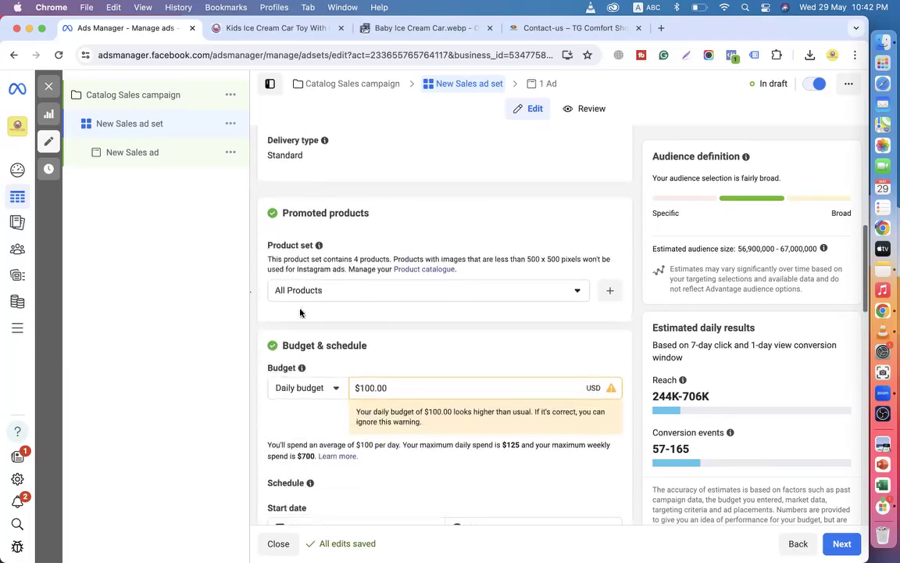
scroll(335, 300, down, 5)
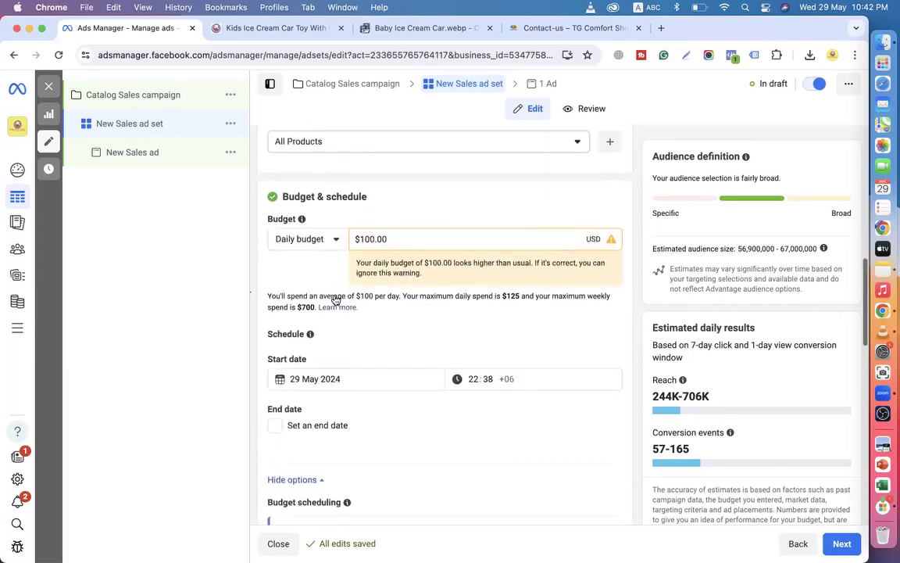
scroll(334, 299, down, 9)
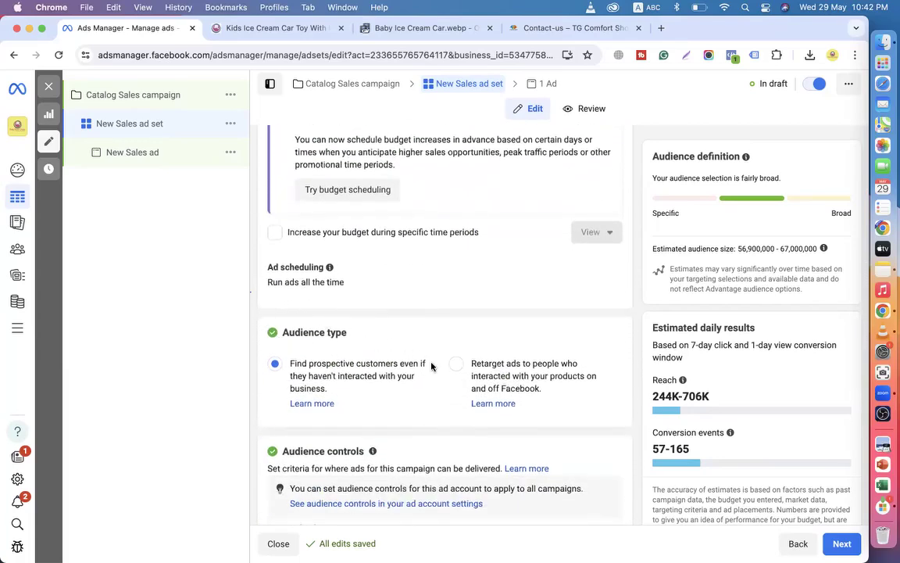
scroll(286, 356, down, 1)
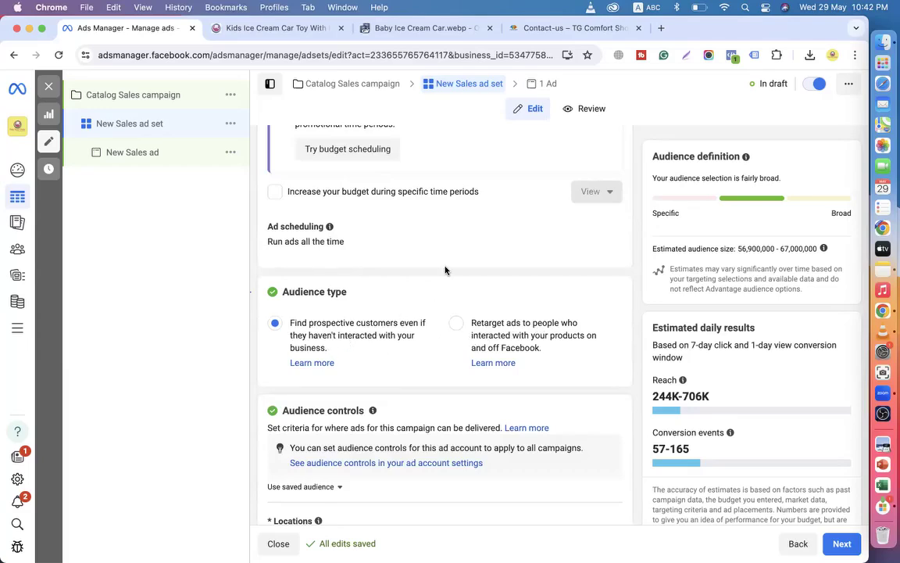
scroll(445, 271, up, 1)
scroll(445, 270, down, 1)
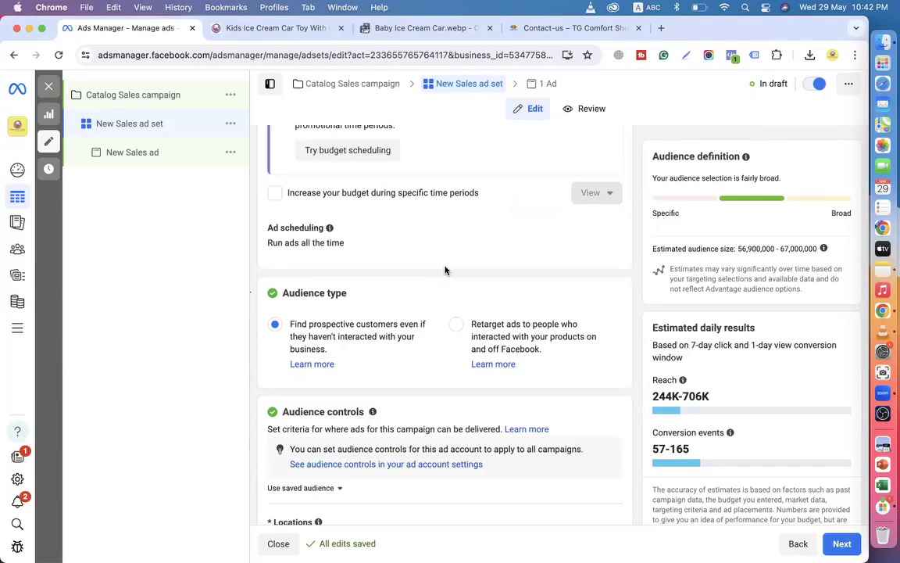
scroll(445, 271, down, 3)
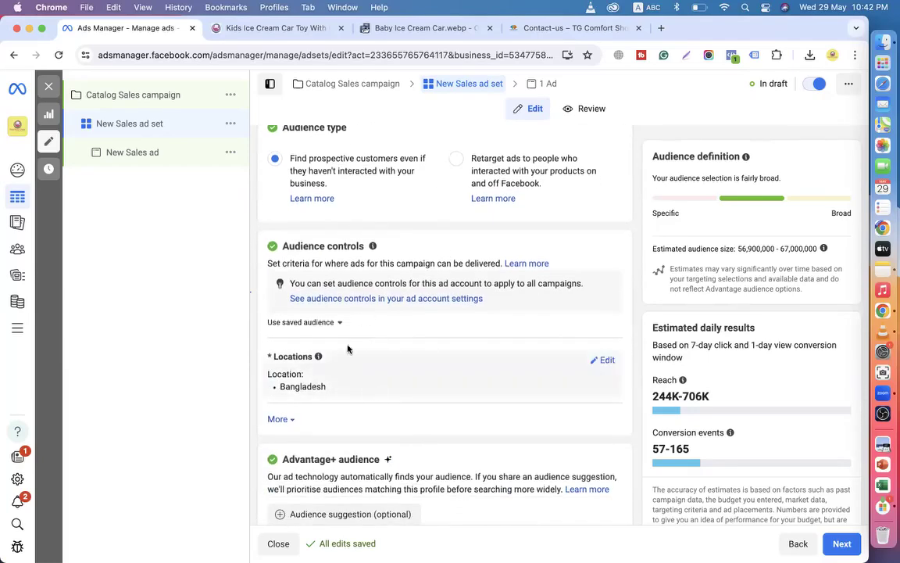
scroll(397, 386, down, 3)
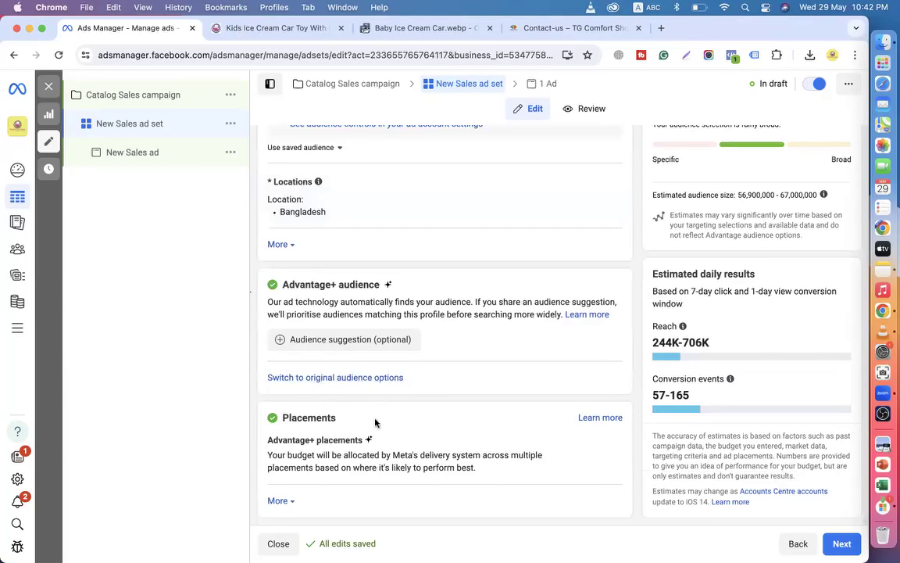
scroll(502, 414, up, 8)
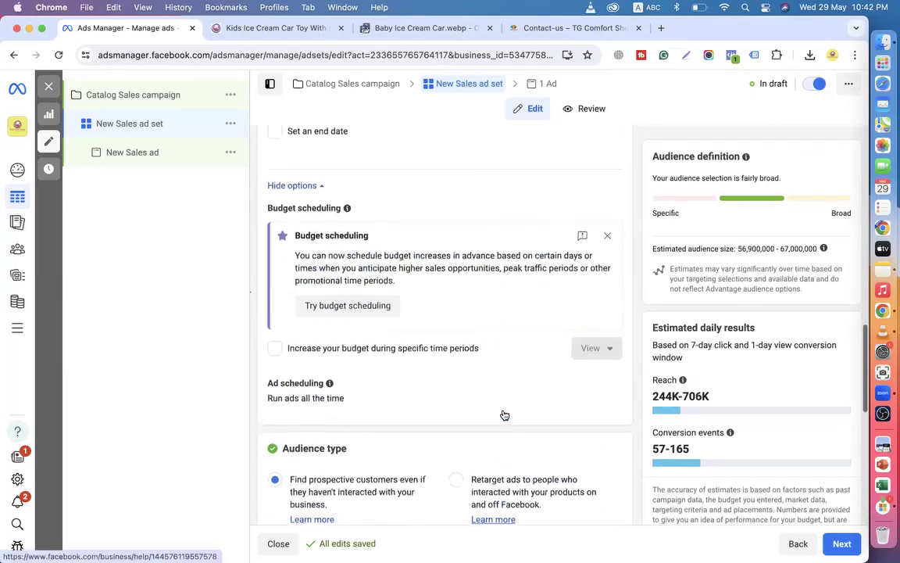
scroll(503, 415, down, 7)
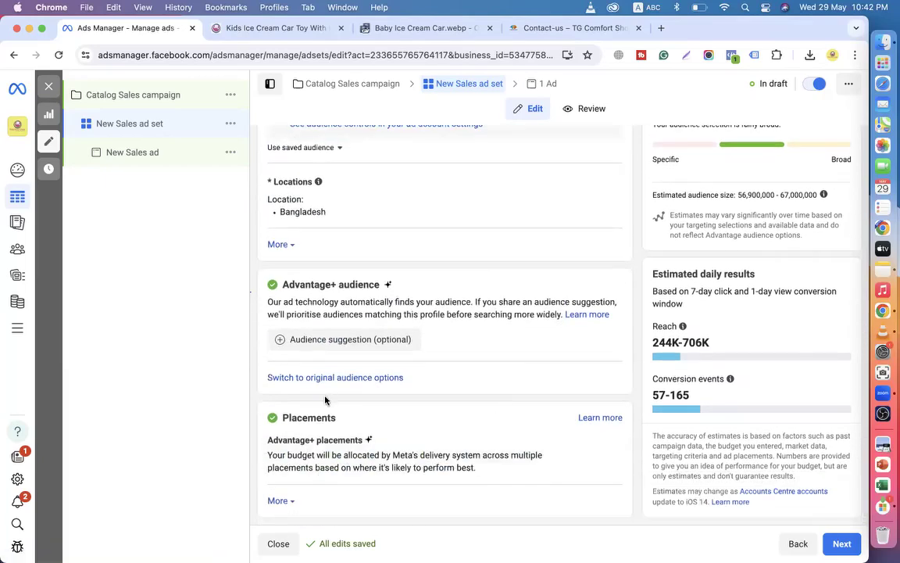
click(342, 378)
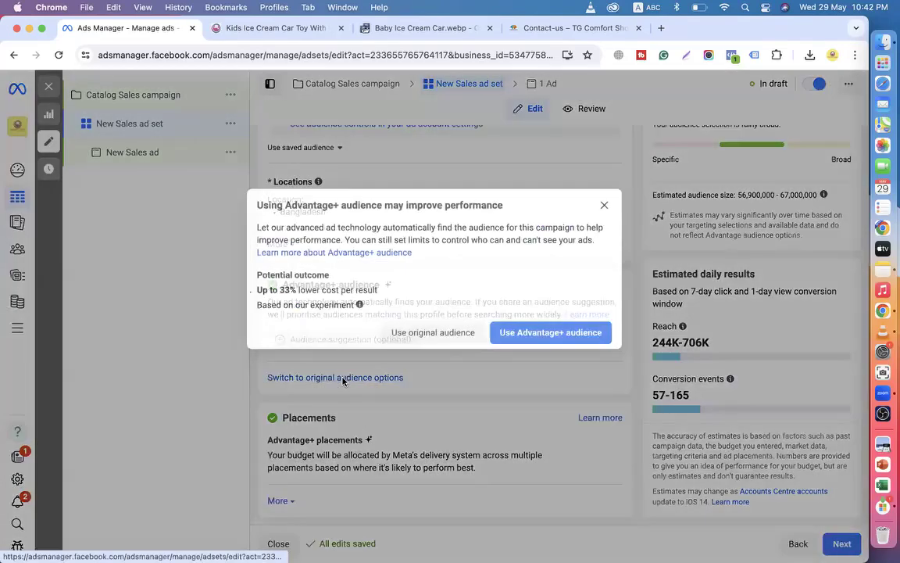
click(436, 333)
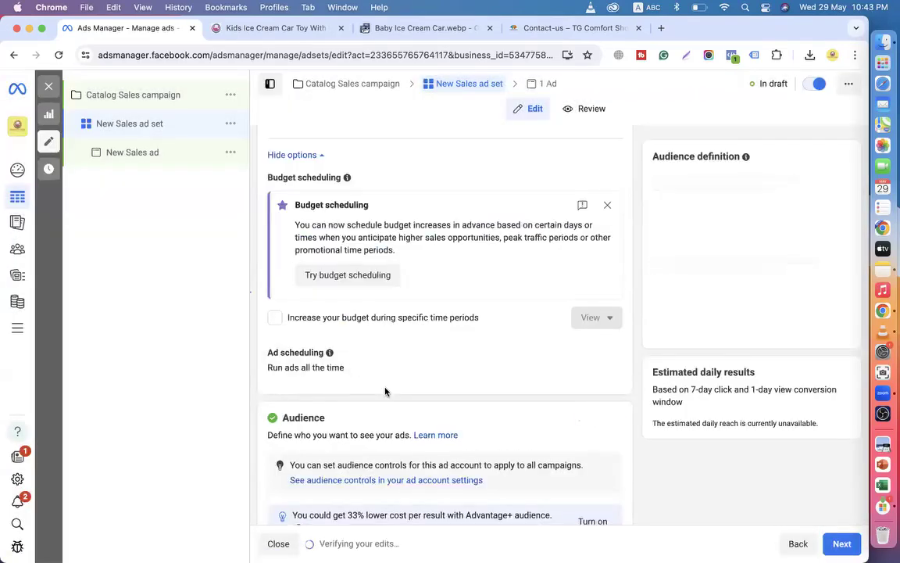
scroll(384, 390, down, 6)
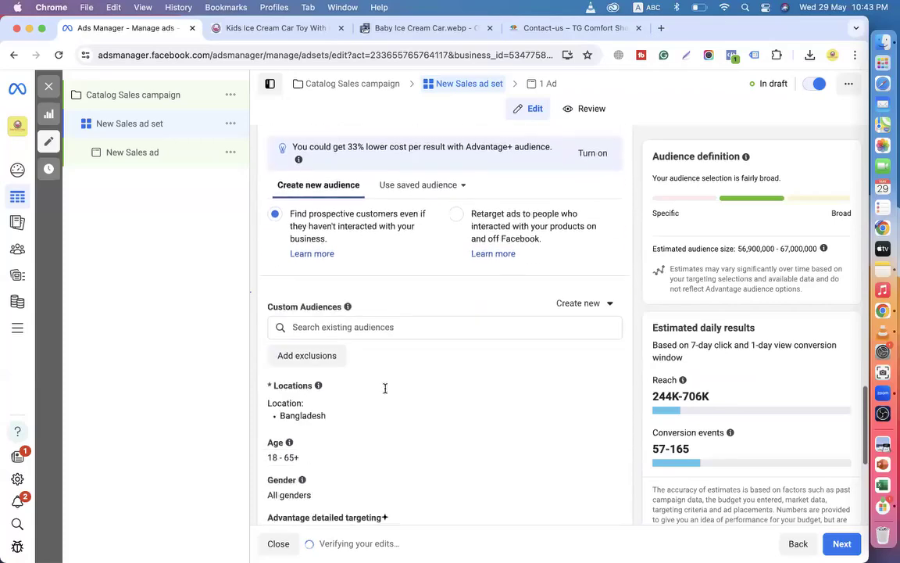
click(329, 258)
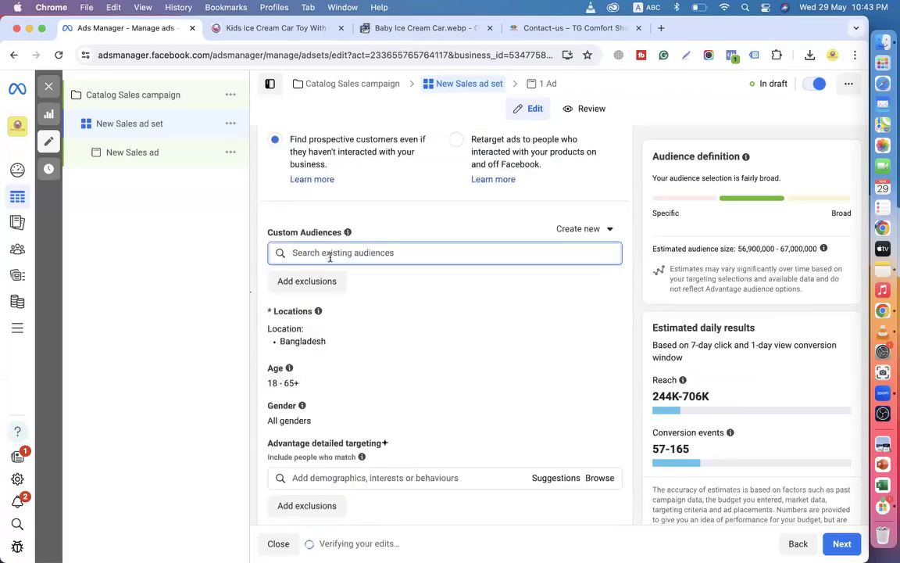
click(336, 253)
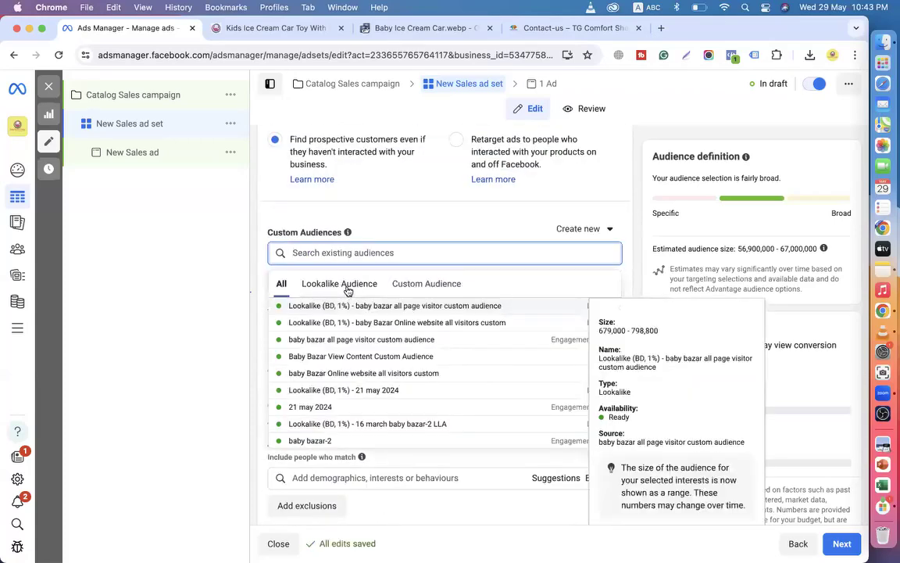
click(347, 291)
click(417, 287)
click(336, 288)
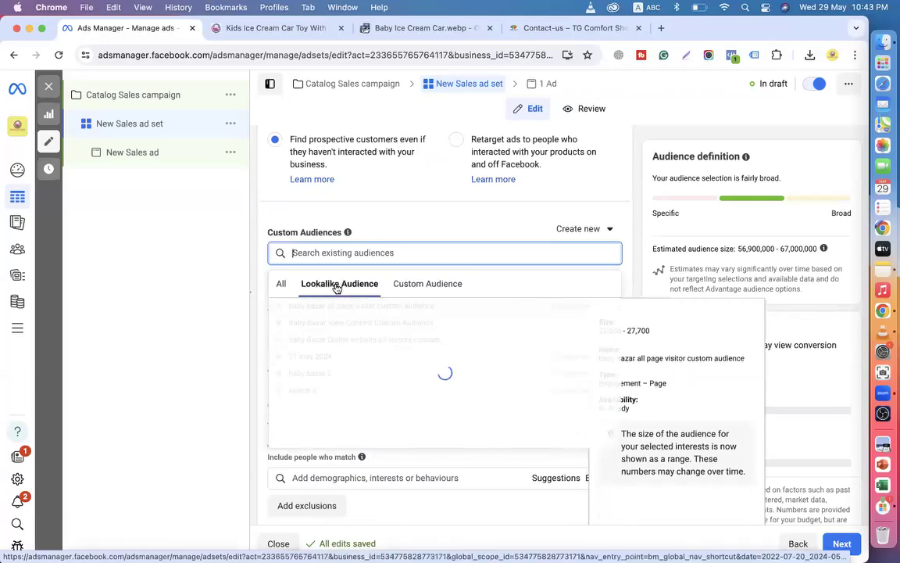
click(407, 285)
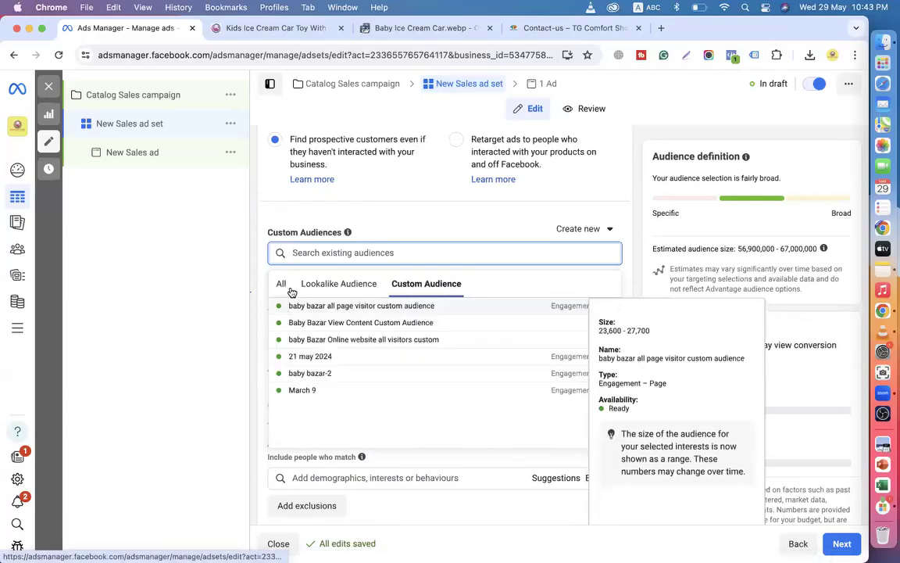
click(254, 286)
scroll(255, 288, down, 3)
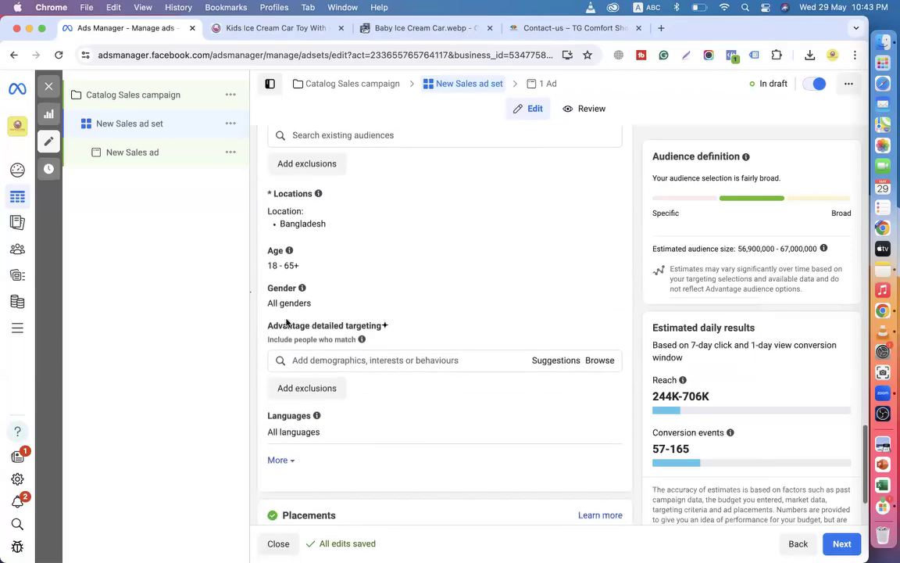
drag(268, 325, 383, 329)
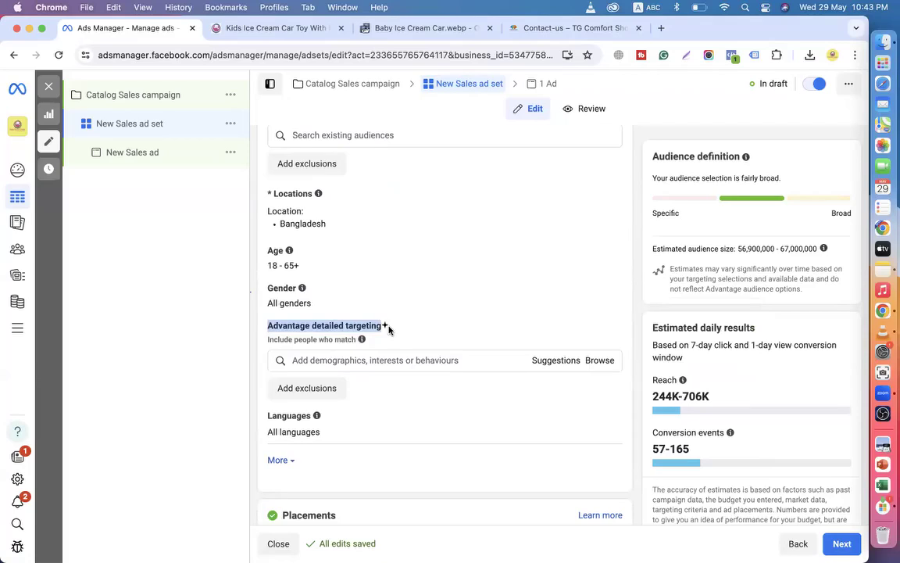
click(257, 287)
drag(258, 287, 384, 325)
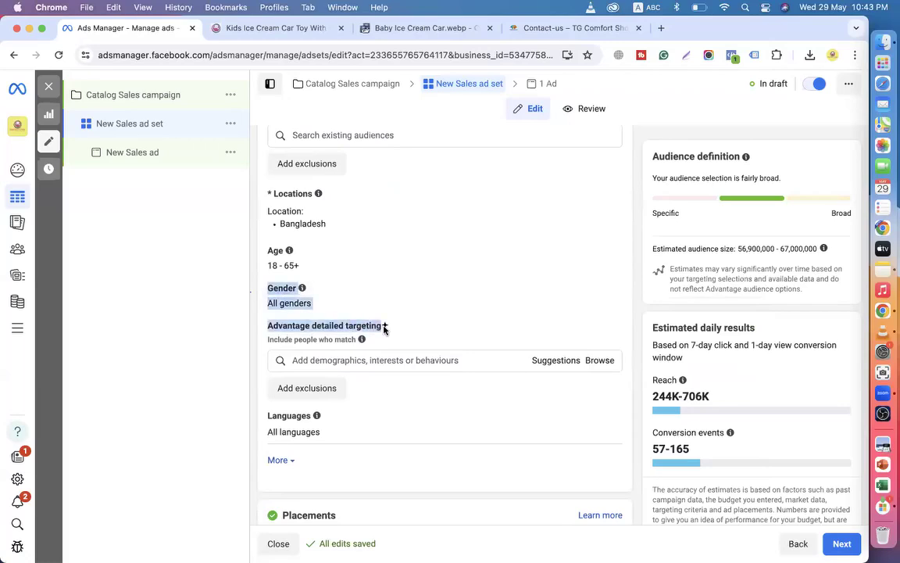
mouse_move(386, 328)
scroll(386, 328, up, 2)
drag(254, 179, 336, 227)
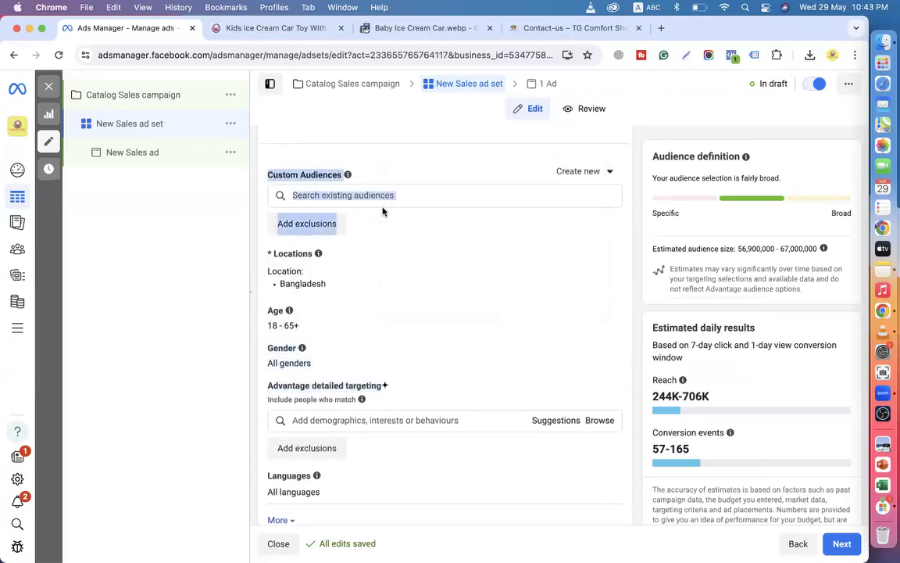
scroll(382, 208, up, 3)
scroll(382, 208, up, 1)
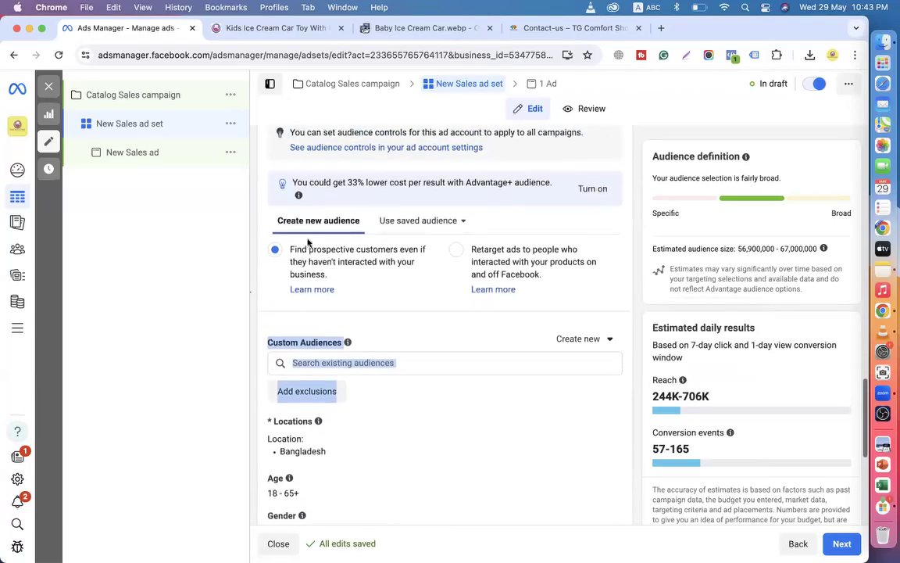
click(261, 217)
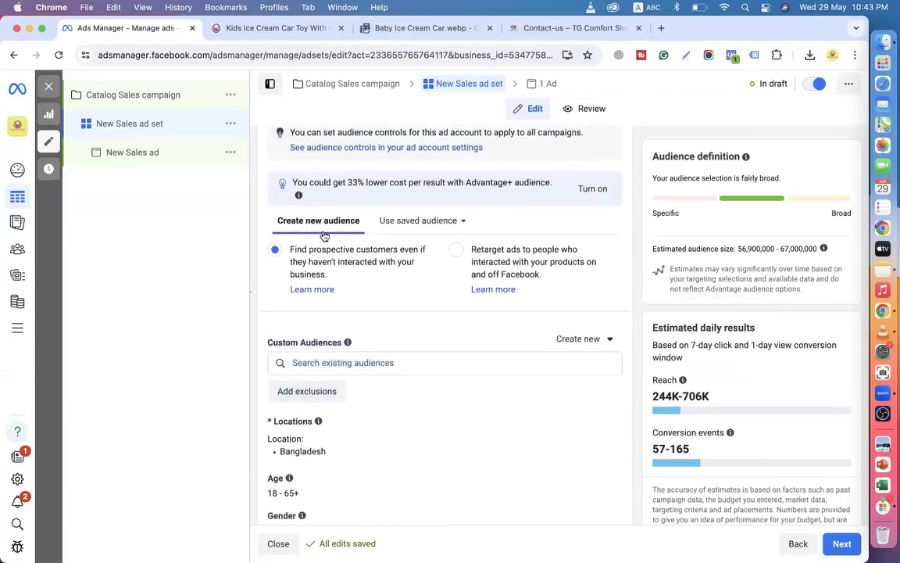
scroll(321, 235, up, 2)
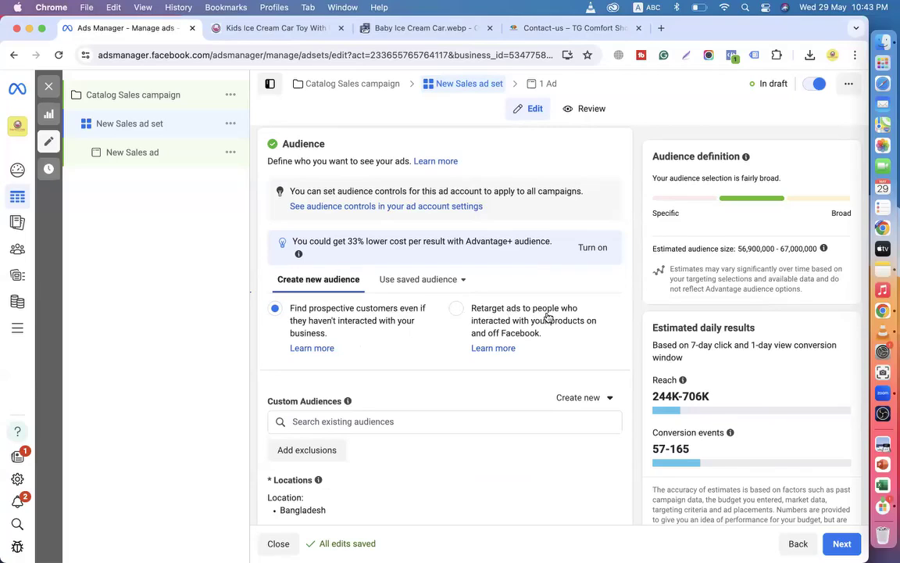
scroll(548, 316, down, 1)
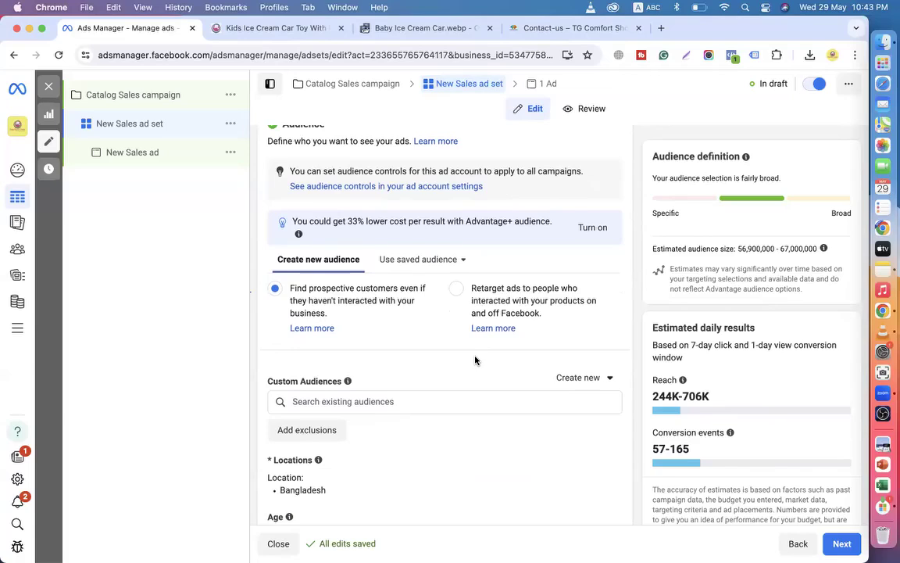
Toggle the audience between retargeting and prospective customers, ending on retargeting.
click(456, 289)
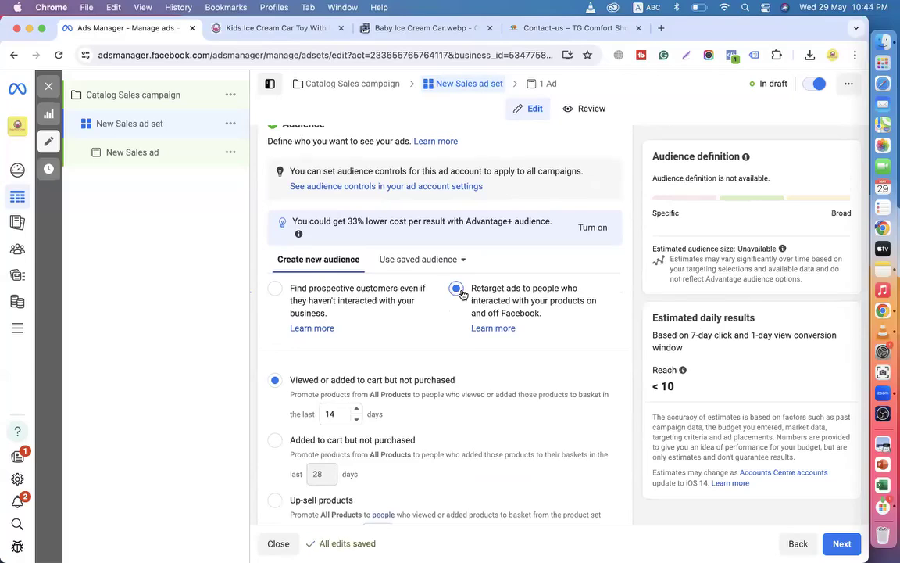
click(277, 293)
scroll(277, 292, down, 3)
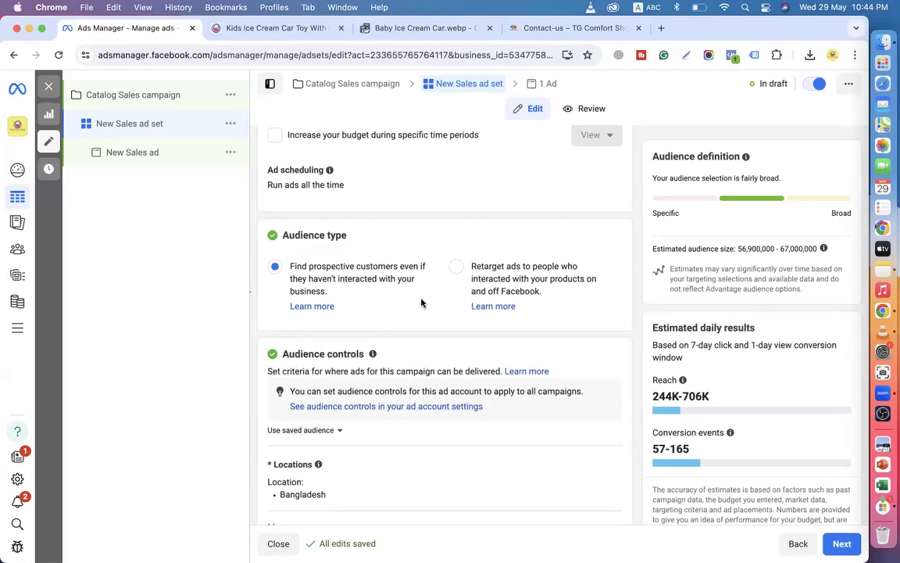
click(456, 270)
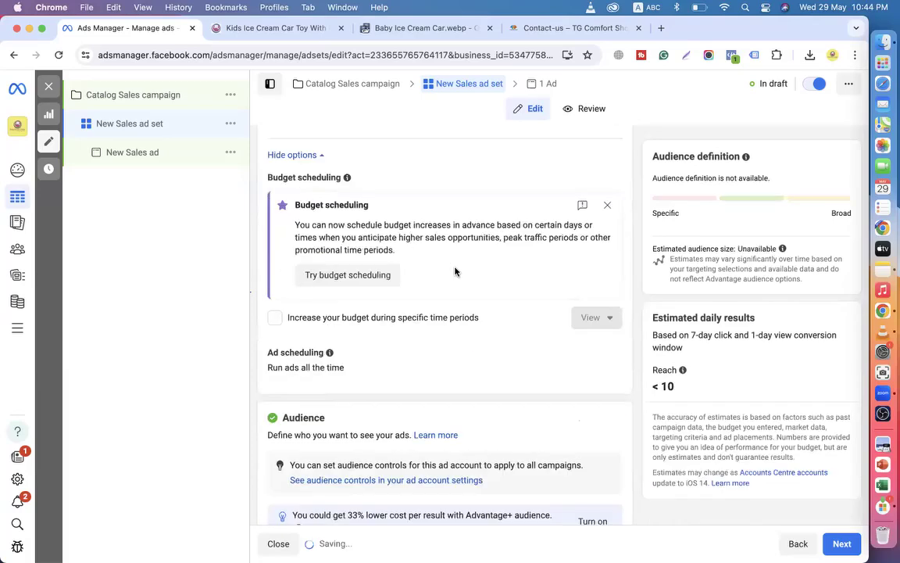
scroll(455, 271, down, 2)
scroll(455, 271, down, 5)
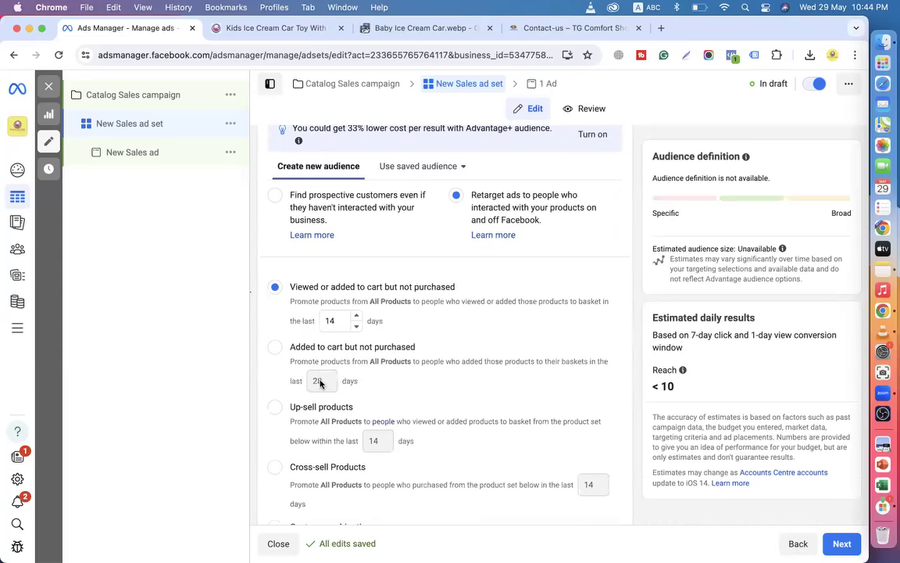
scroll(321, 382, down, 1)
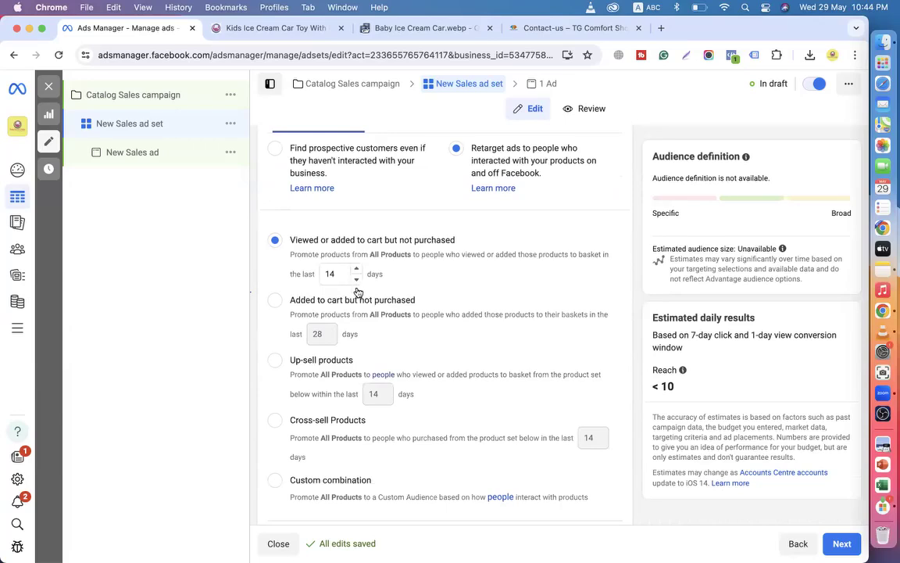
scroll(358, 292, down, 3)
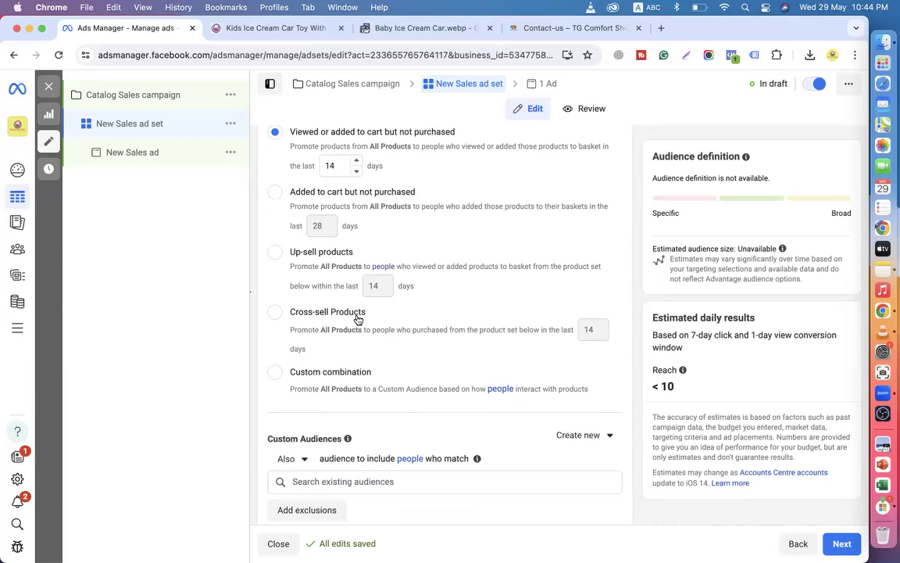
scroll(357, 319, up, 3)
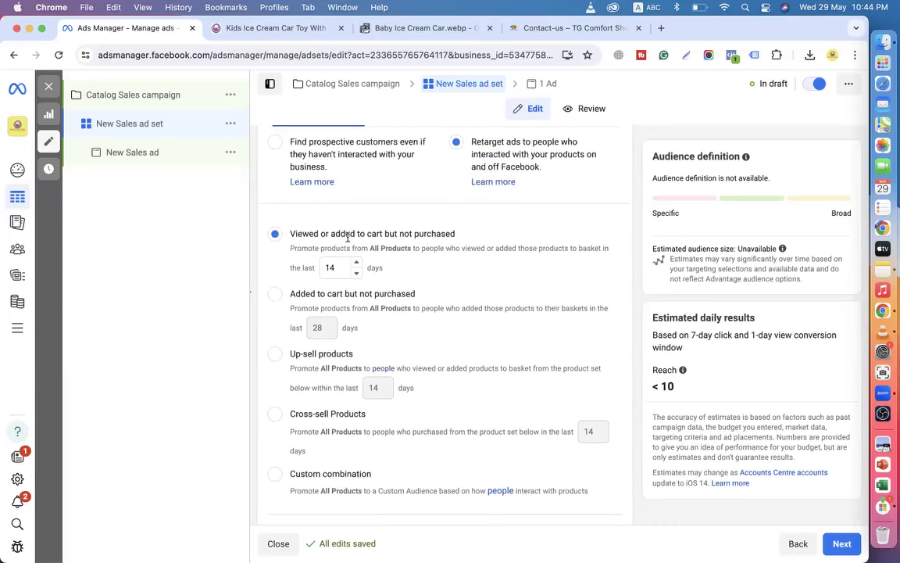
Highlight the 'but not purchased' wording and raise the viewed-or-added lookback window to 30 days.
drag(385, 234, 459, 237)
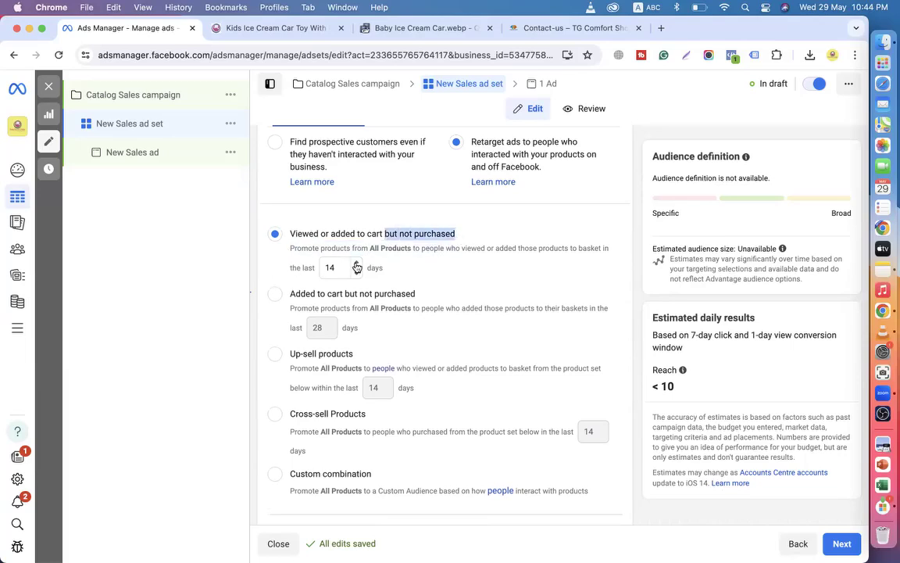
drag(291, 234, 367, 232)
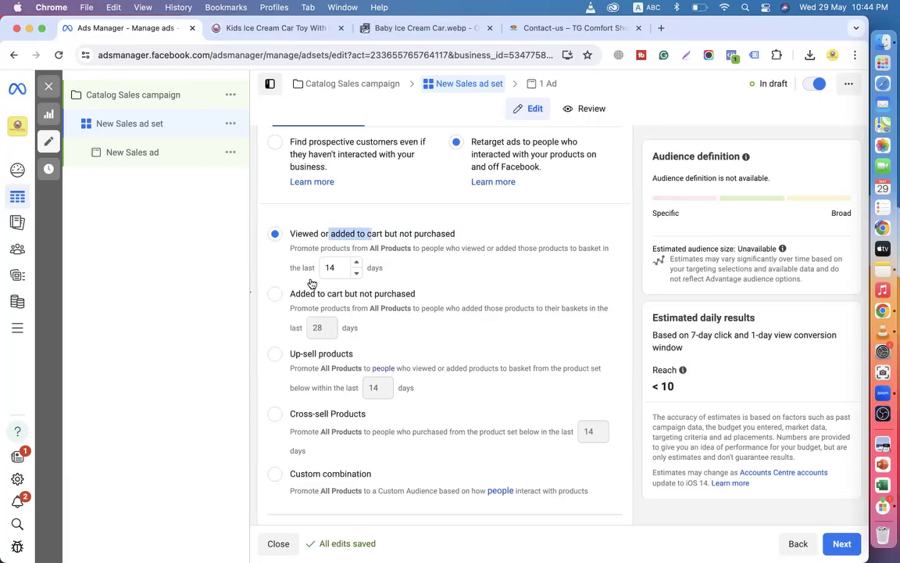
click(266, 257)
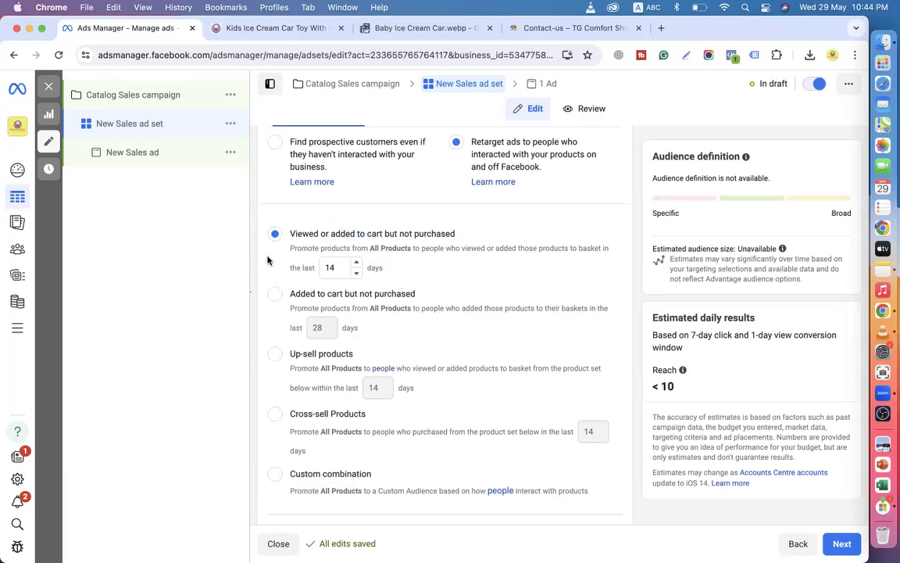
click(358, 264)
click(358, 264)
click(358, 264)
click(357, 264)
click(358, 264)
click(358, 264)
click(358, 264)
click(358, 264)
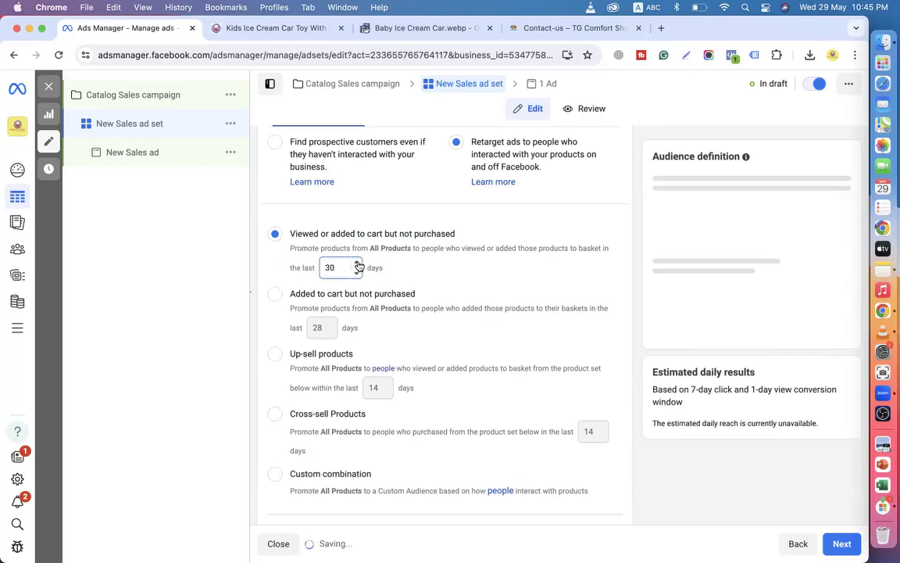
click(358, 264)
click(358, 264)
click(357, 273)
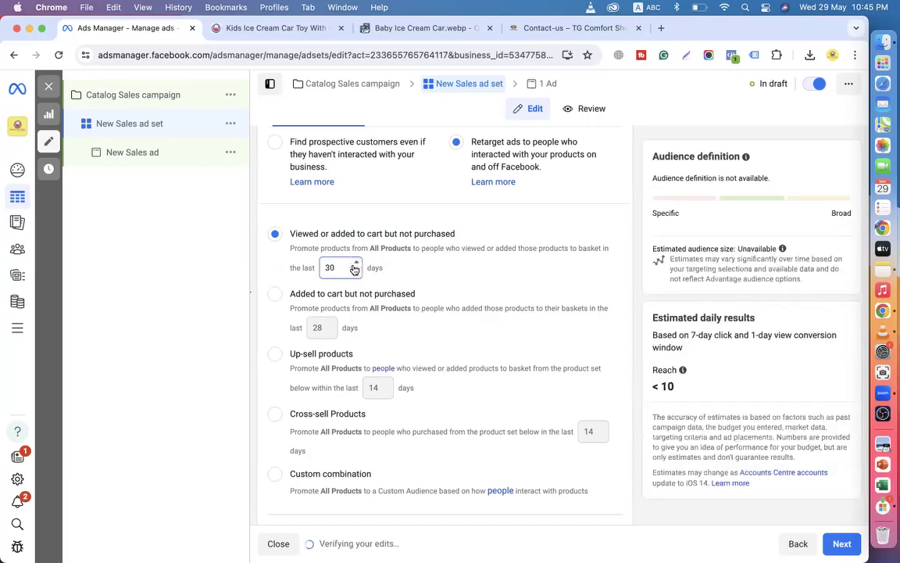
drag(293, 234, 361, 233)
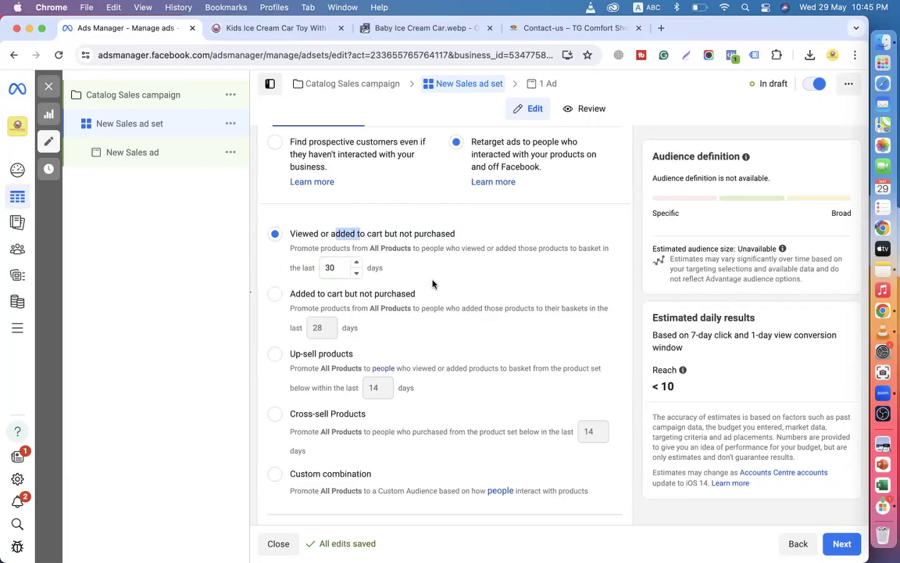
Switch to prospective customers and back to retargeting, then choose the Viewed or added to cart option.
scroll(423, 294, up, 2)
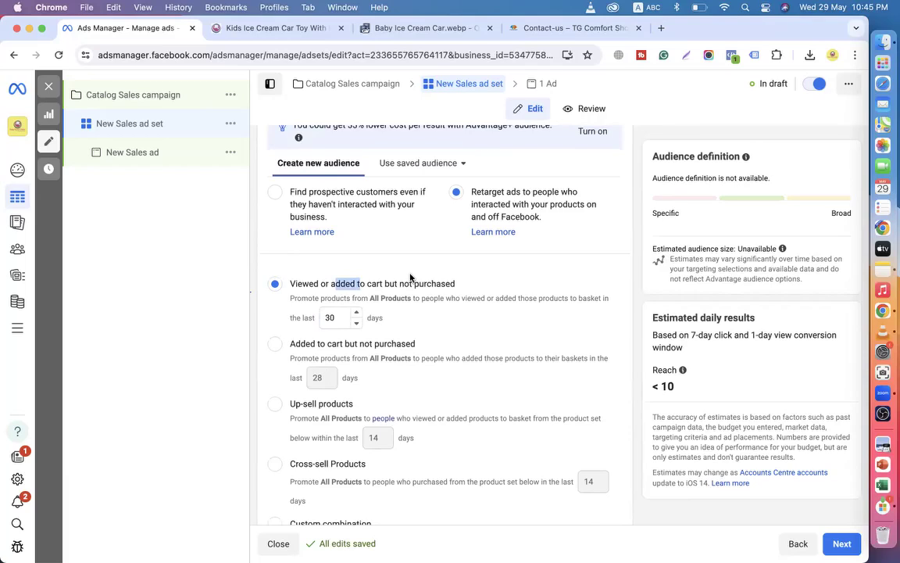
click(275, 192)
scroll(352, 253, down, 5)
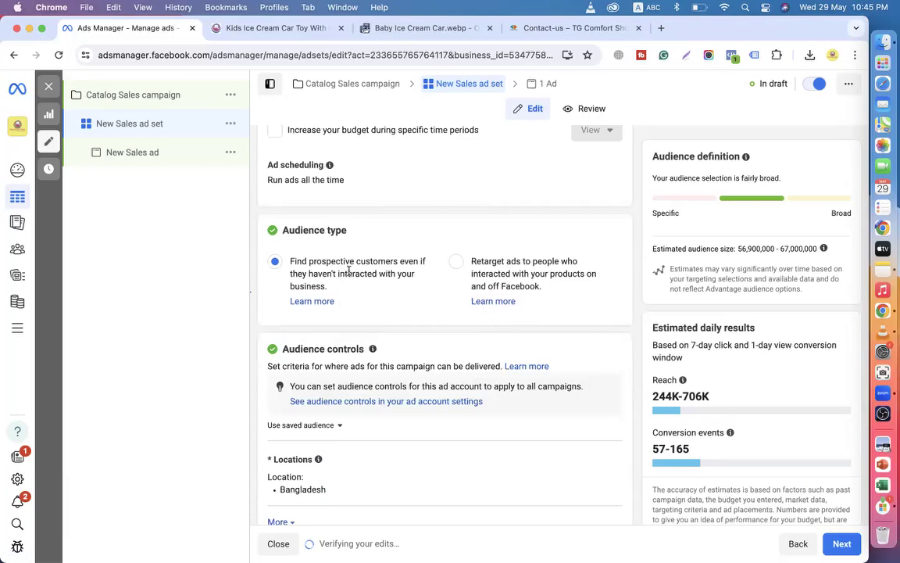
click(456, 262)
scroll(437, 305, down, 5)
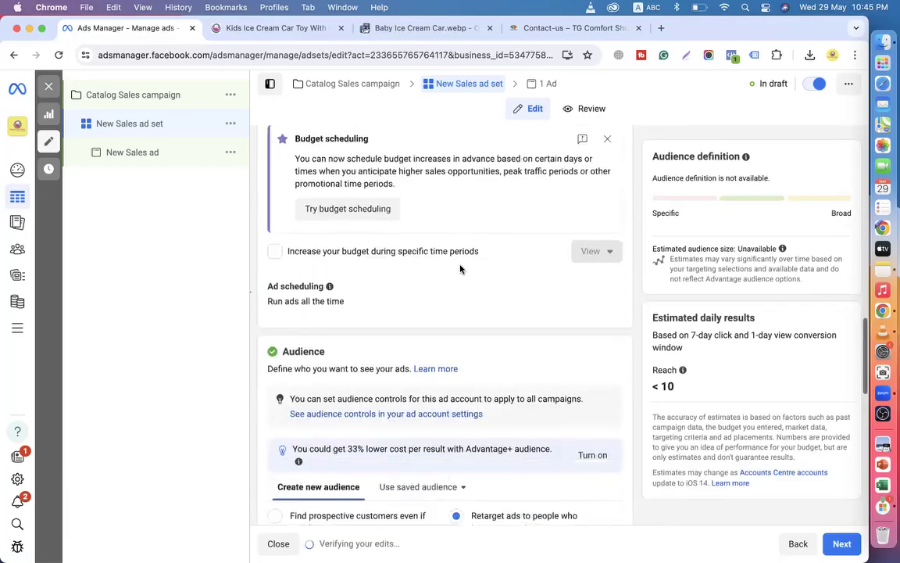
scroll(351, 360, down, 4)
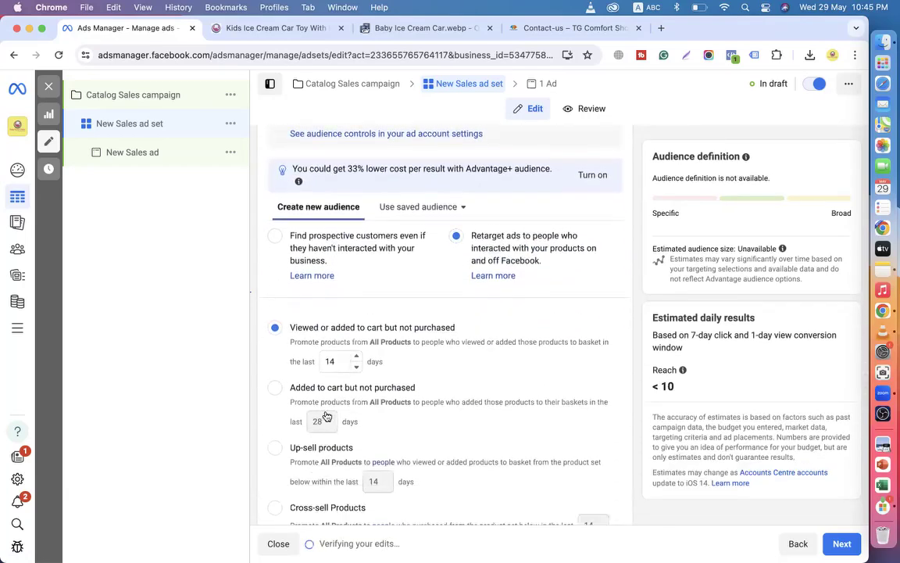
mouse_move(293, 328)
mouse_down()
mouse_move(401, 327)
mouse_move(292, 336)
mouse_up()
scroll(400, 325, down, 2)
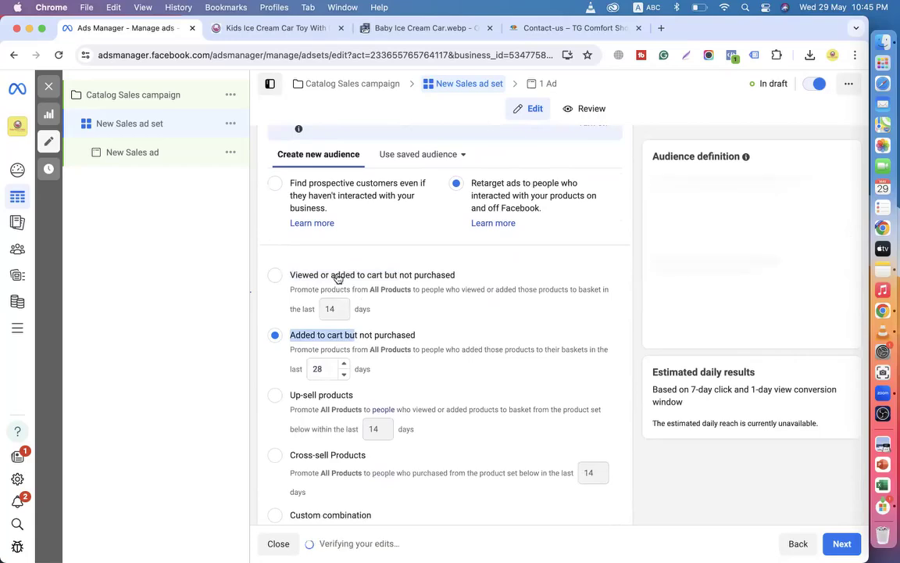
click(281, 277)
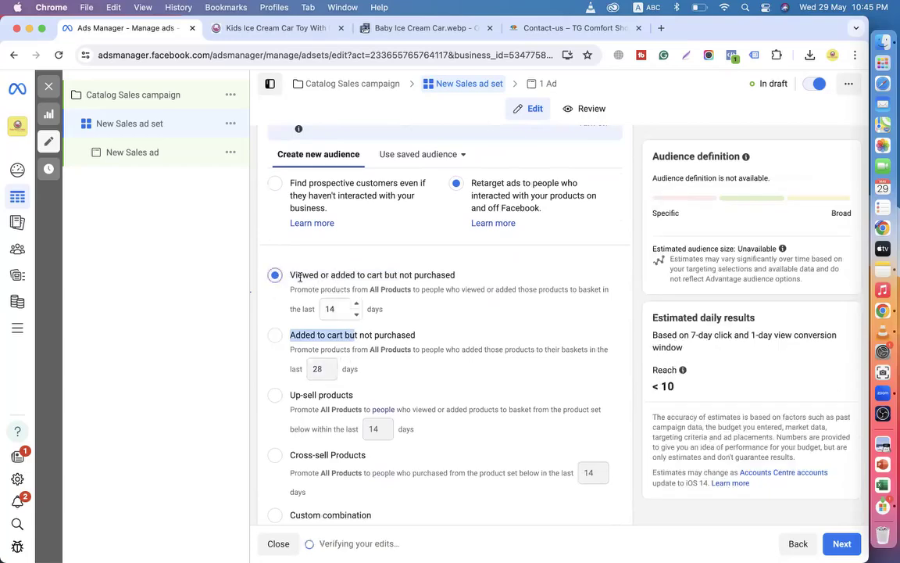
drag(290, 275, 391, 274)
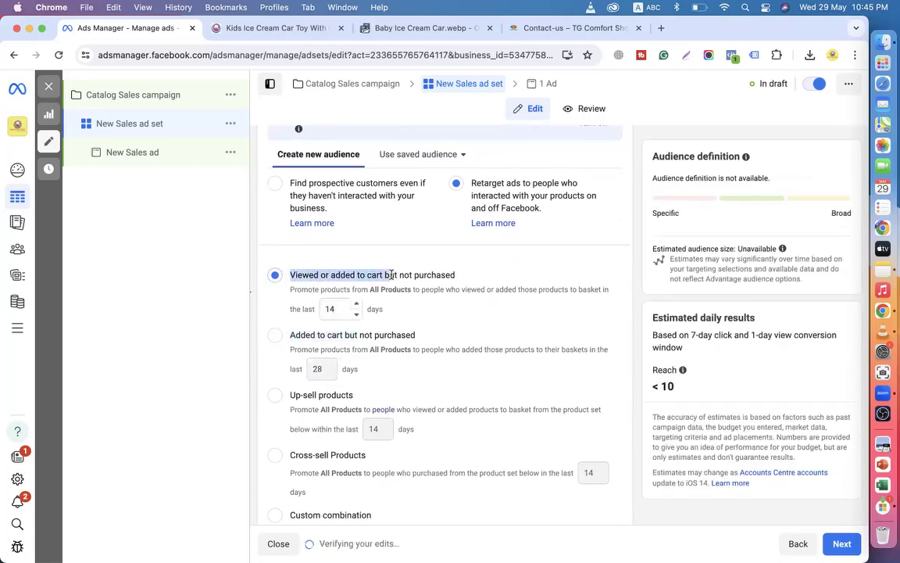
click(319, 276)
click(277, 336)
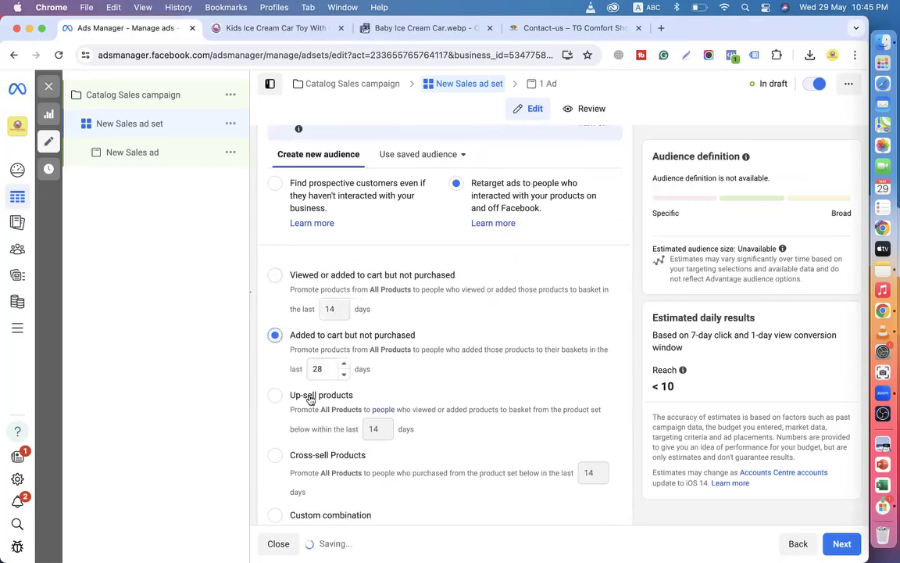
scroll(388, 344, down, 2)
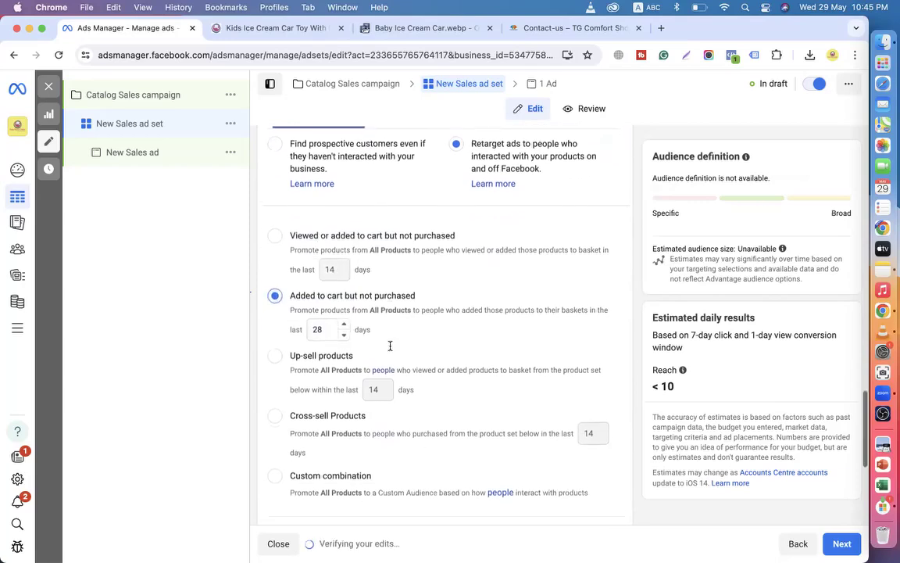
click(275, 339)
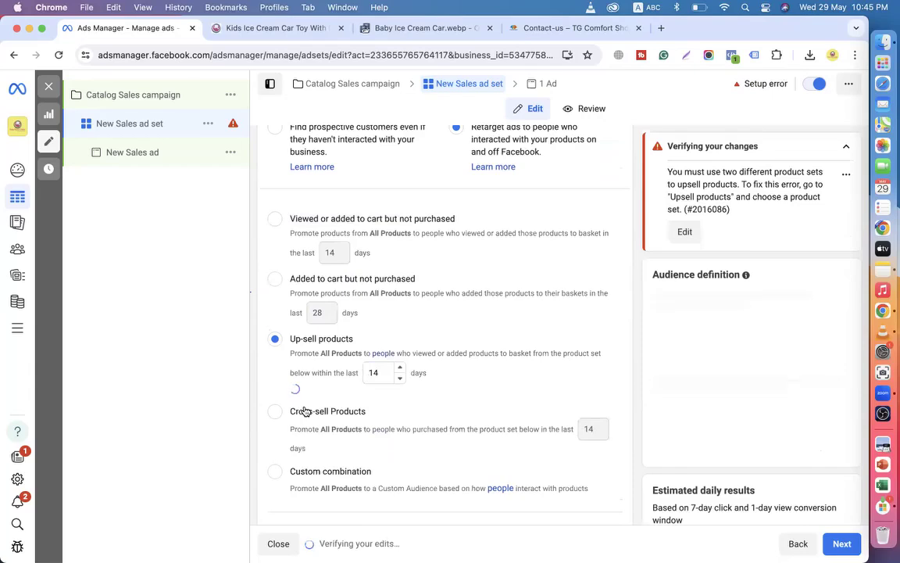
scroll(275, 355, down, 3)
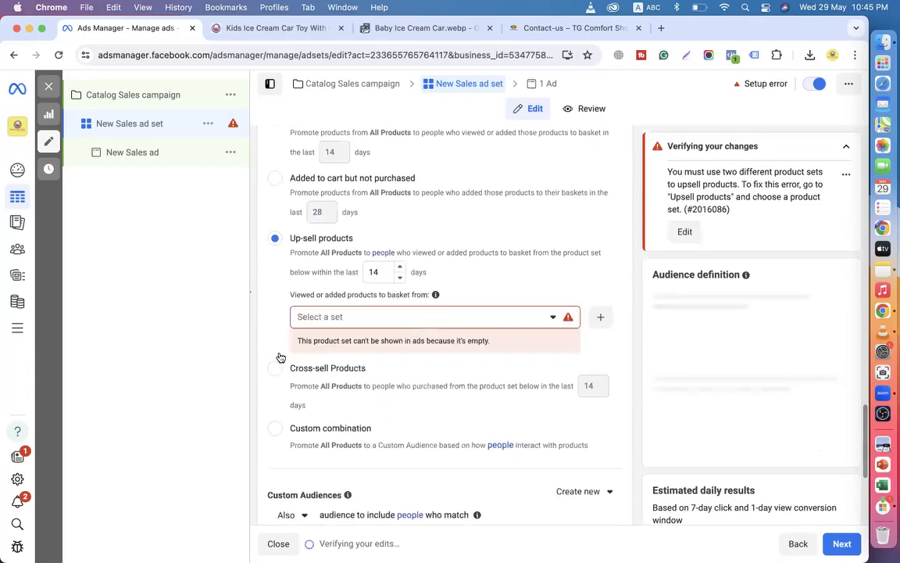
click(362, 319)
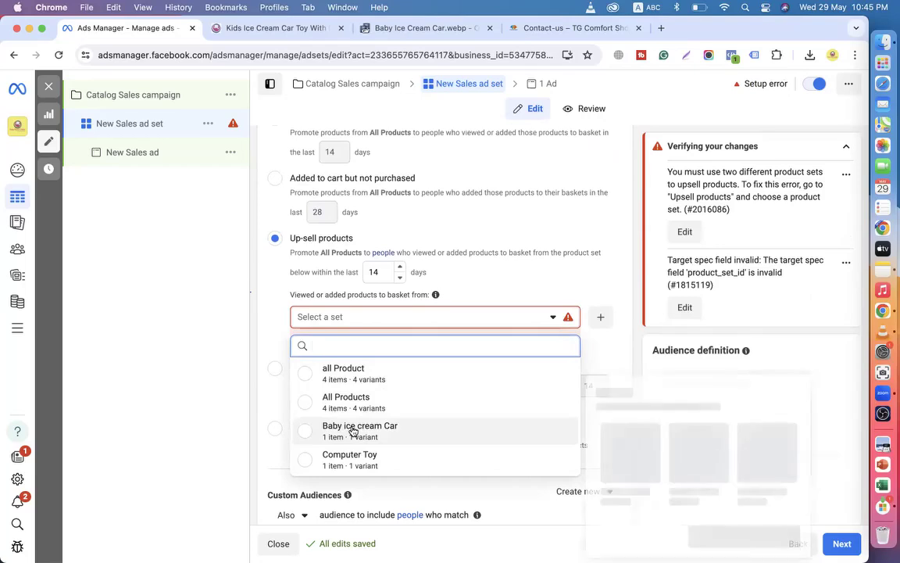
mouse_move(351, 431)
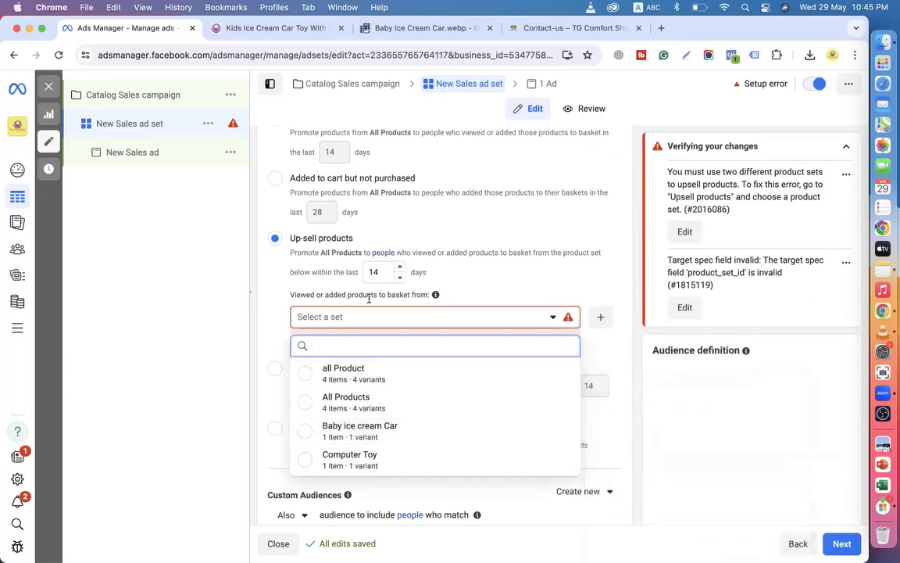
click(282, 367)
scroll(357, 385, up, 5)
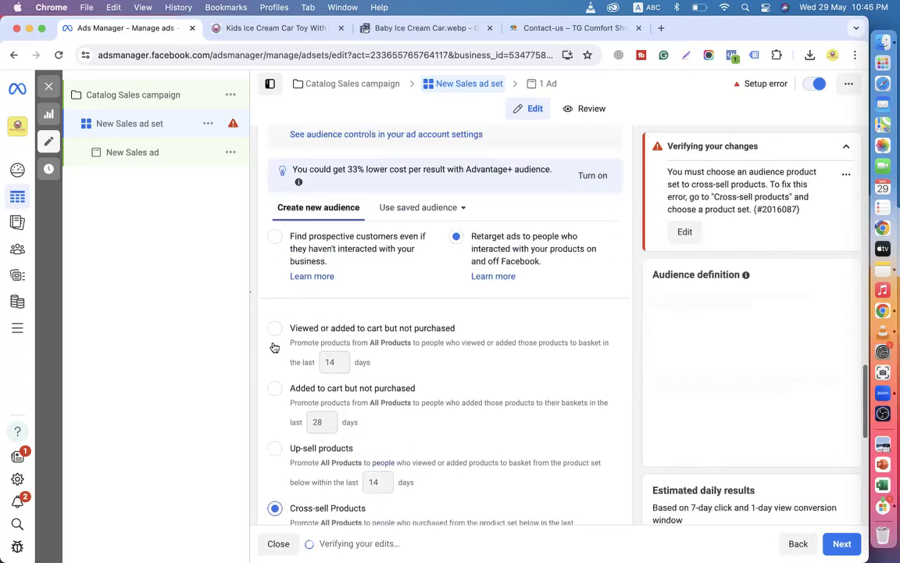
click(275, 332)
scroll(383, 341, down, 4)
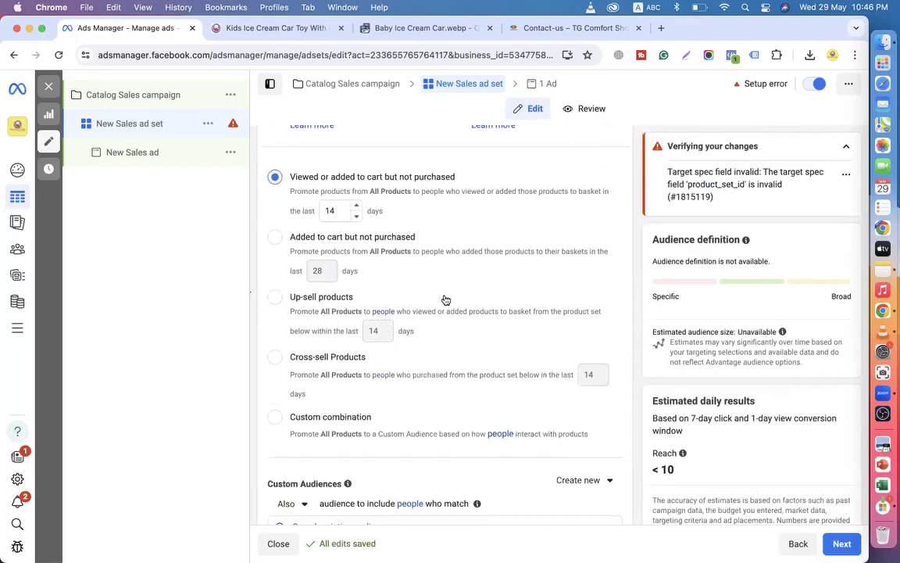
scroll(445, 300, up, 2)
drag(297, 251, 466, 251)
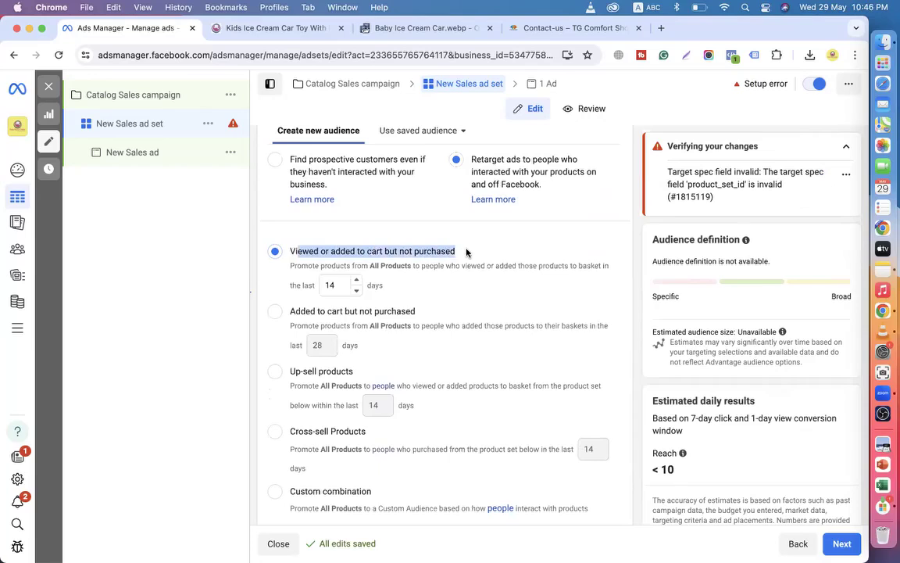
drag(472, 159, 569, 183)
scroll(469, 226, up, 2)
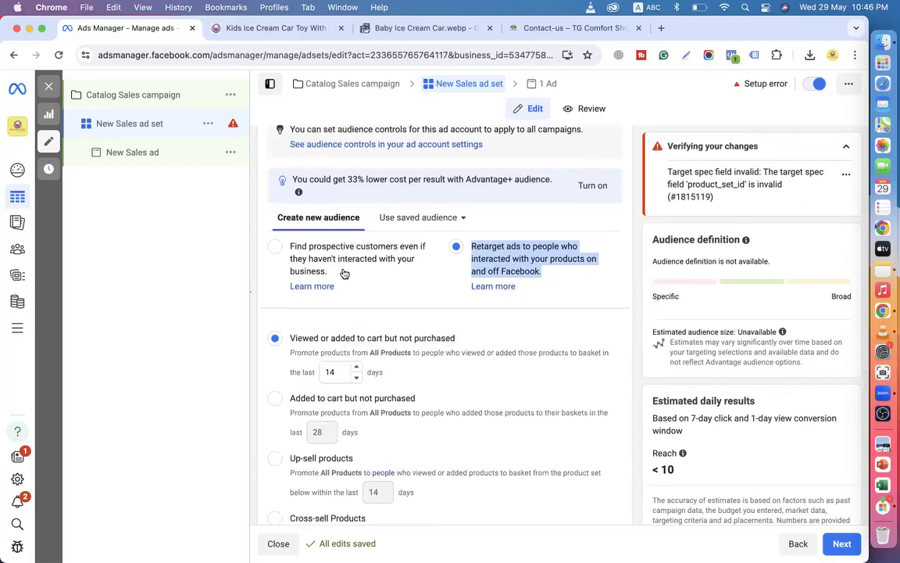
Target prospective customers and confirm 'Use original audience' instead of Advantage+ audience.
click(275, 257)
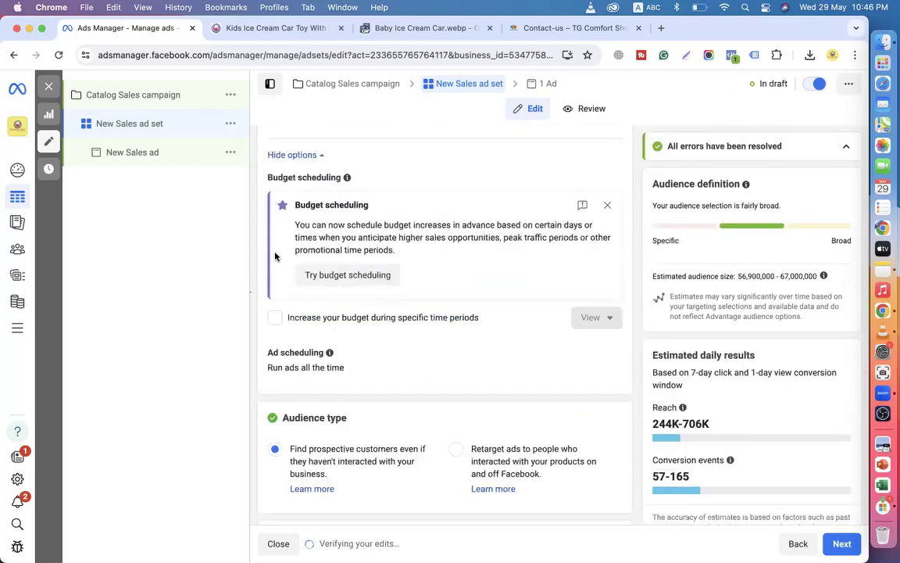
scroll(297, 344, down, 3)
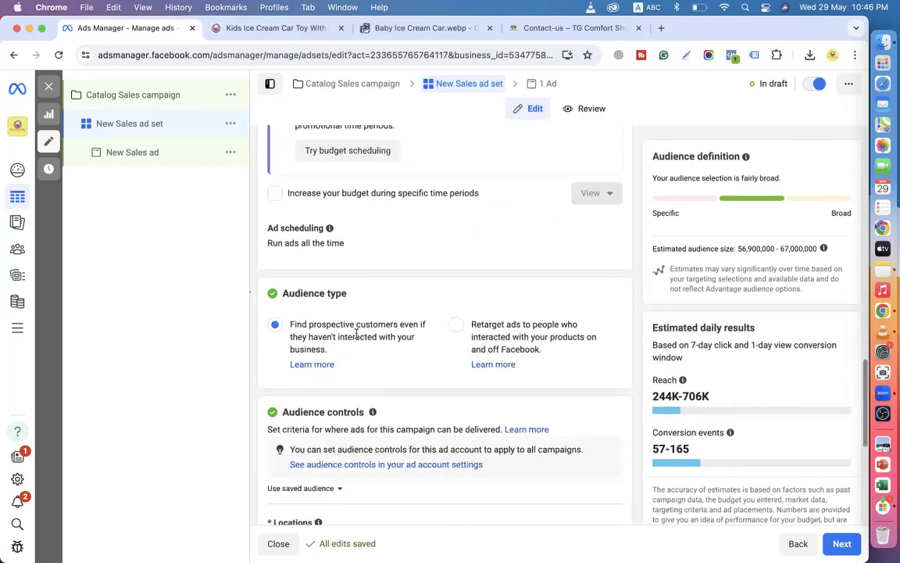
scroll(344, 359, down, 3)
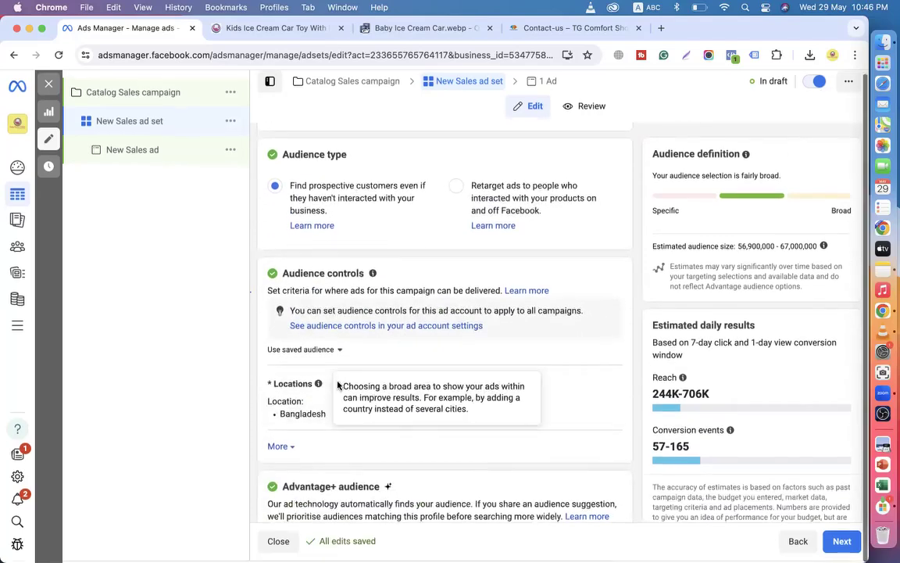
scroll(301, 414, down, 3)
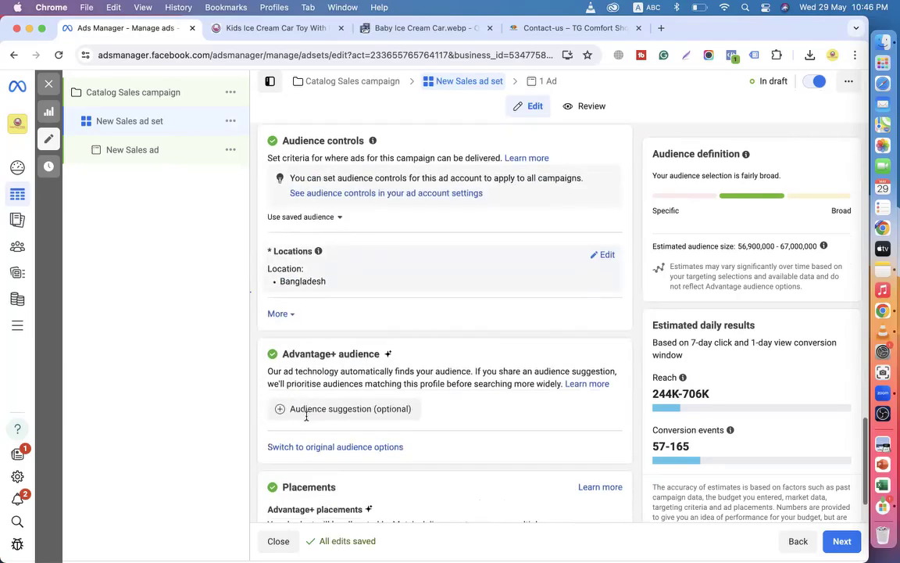
click(317, 451)
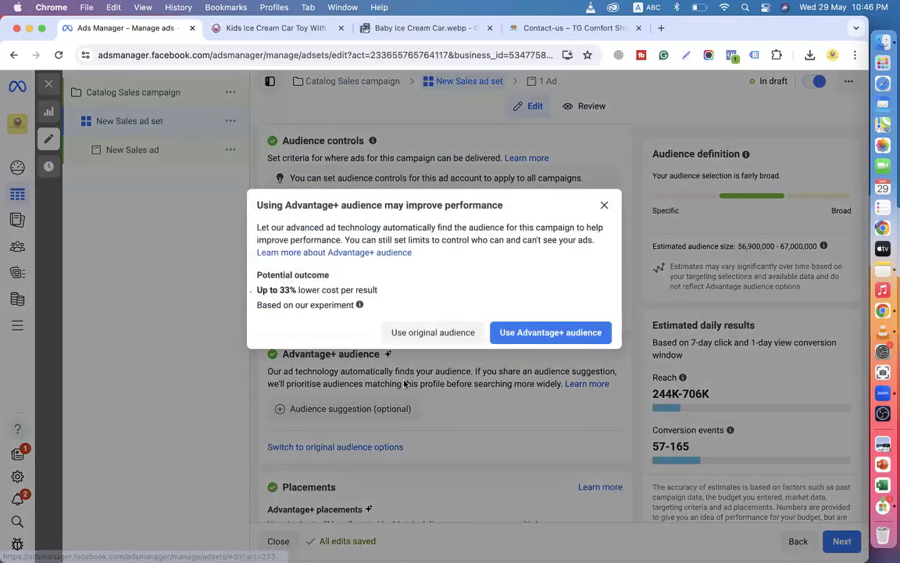
click(428, 335)
scroll(340, 386, down, 10)
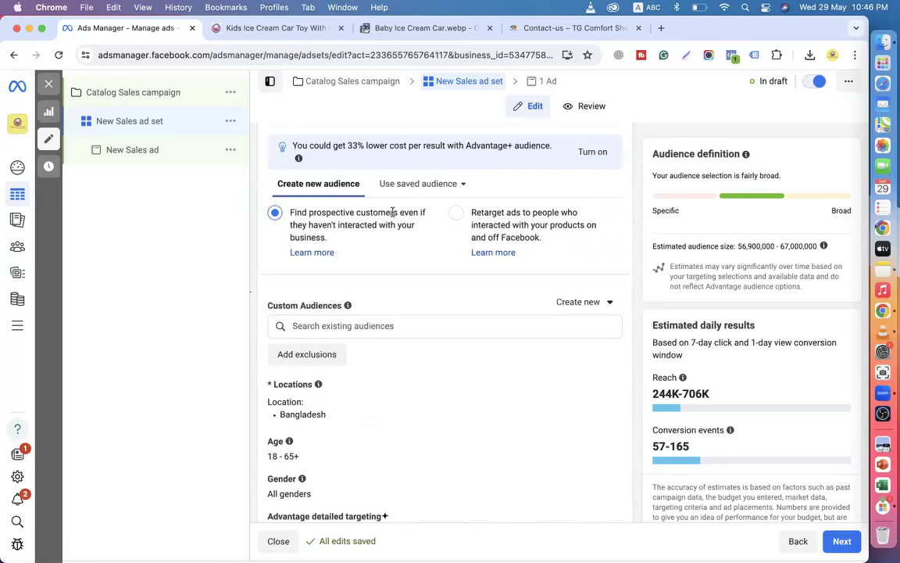
Set the audience's minimum age to 22 and maximum age to 50.
scroll(350, 240, down, 3)
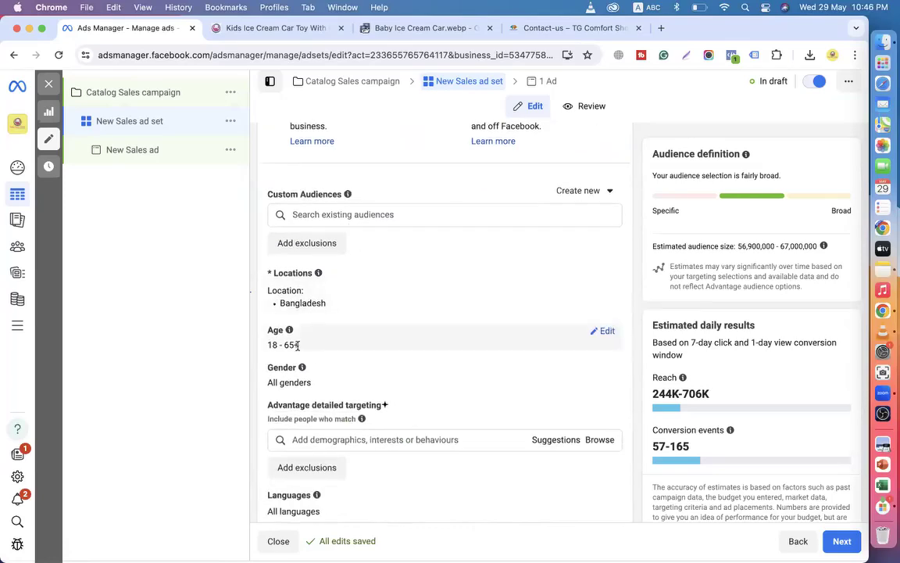
click(603, 332)
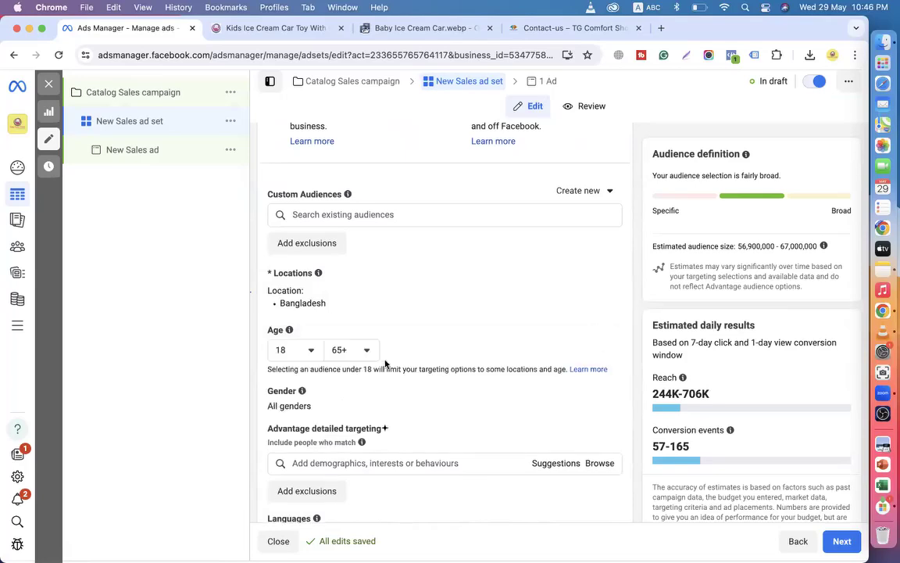
click(317, 355)
scroll(319, 435, down, 5)
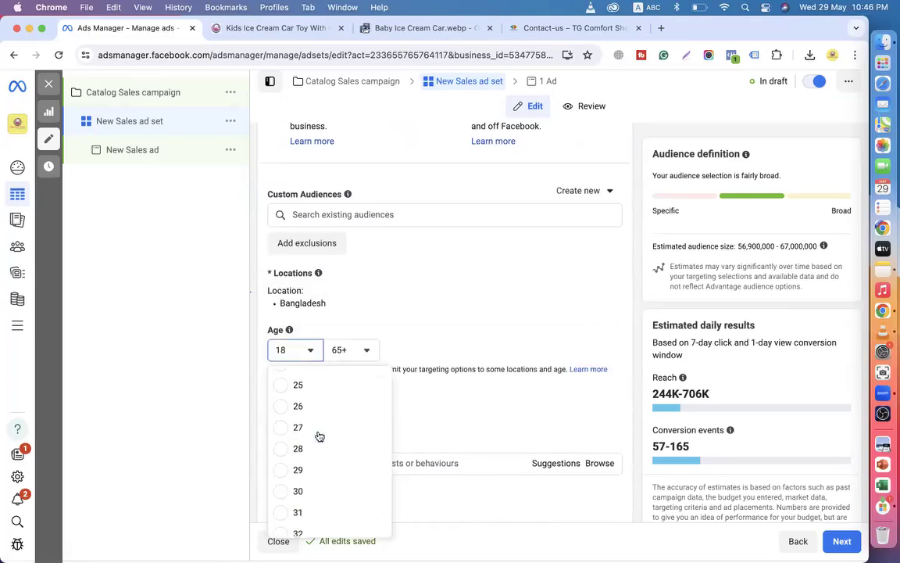
scroll(319, 436, up, 3)
scroll(319, 435, up, 2)
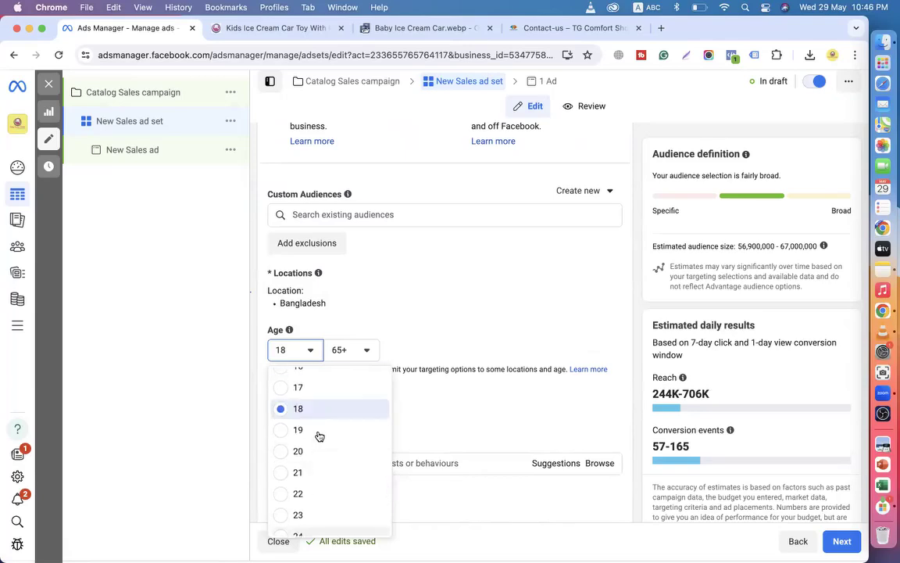
scroll(302, 459, down, 2)
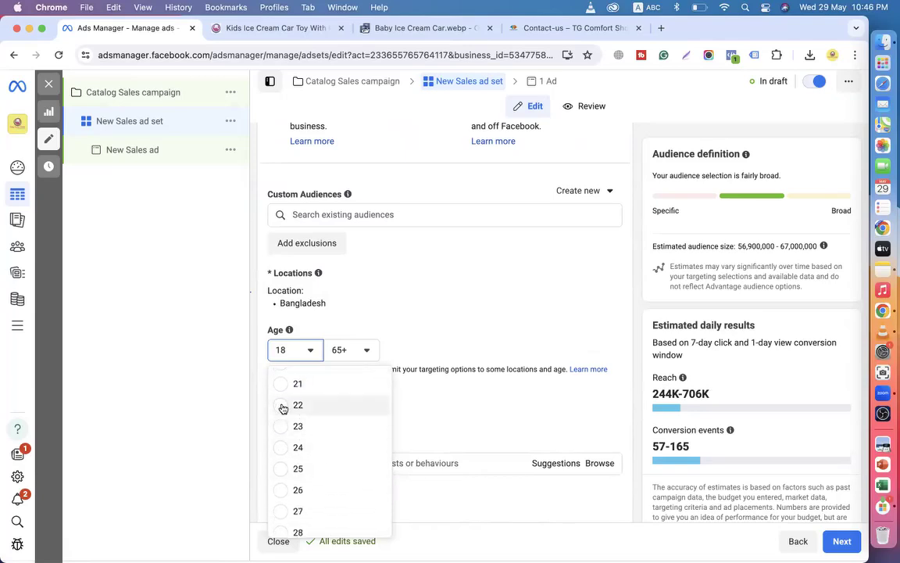
click(283, 405)
click(364, 349)
scroll(362, 445, up, 8)
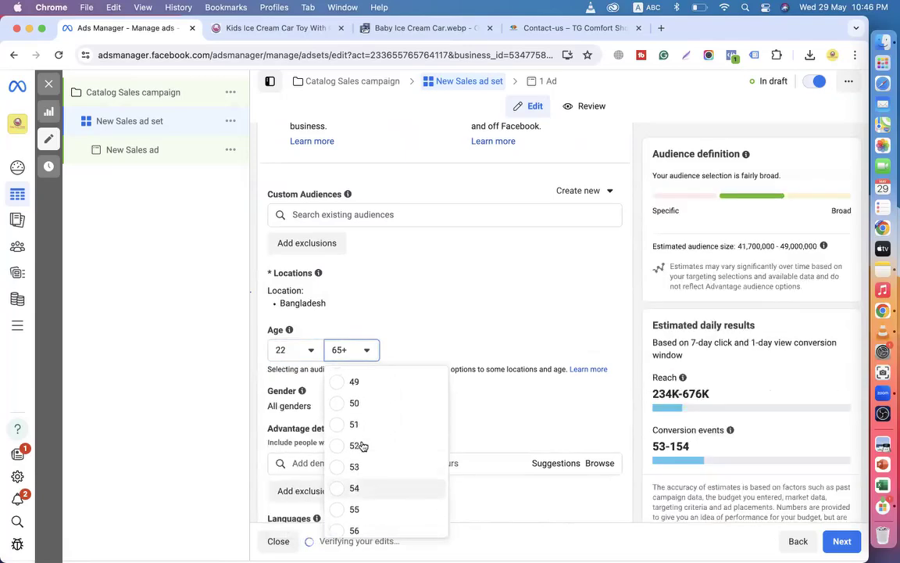
scroll(357, 400, up, 3)
scroll(357, 400, down, 8)
scroll(356, 400, down, 3)
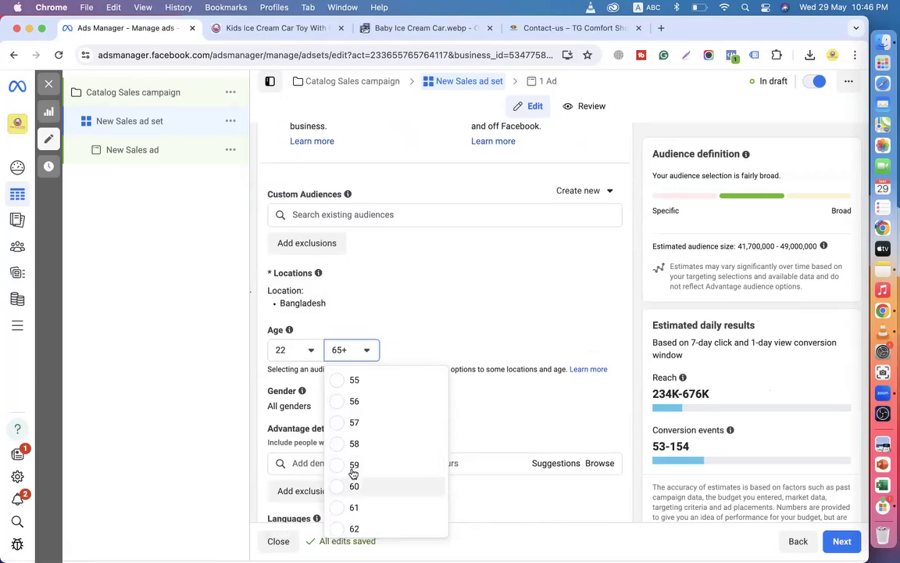
scroll(355, 465, down, 1)
scroll(355, 455, up, 3)
scroll(355, 457, down, 2)
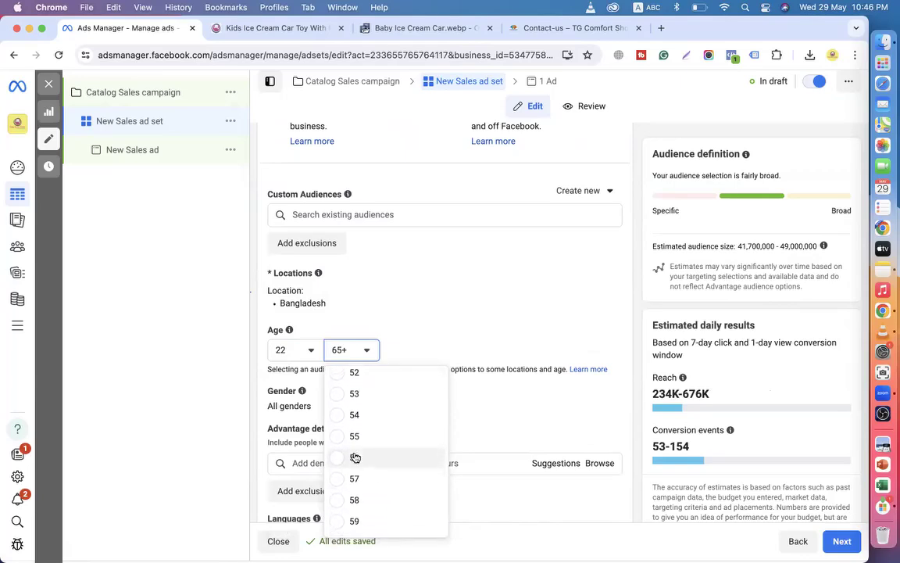
scroll(355, 457, up, 3)
scroll(351, 438, up, 1)
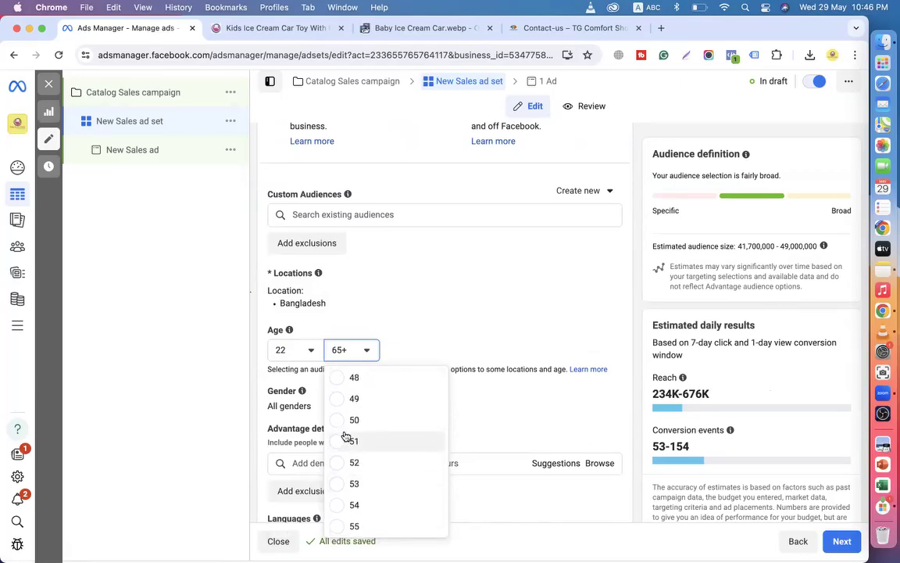
click(344, 421)
scroll(313, 375, down, 2)
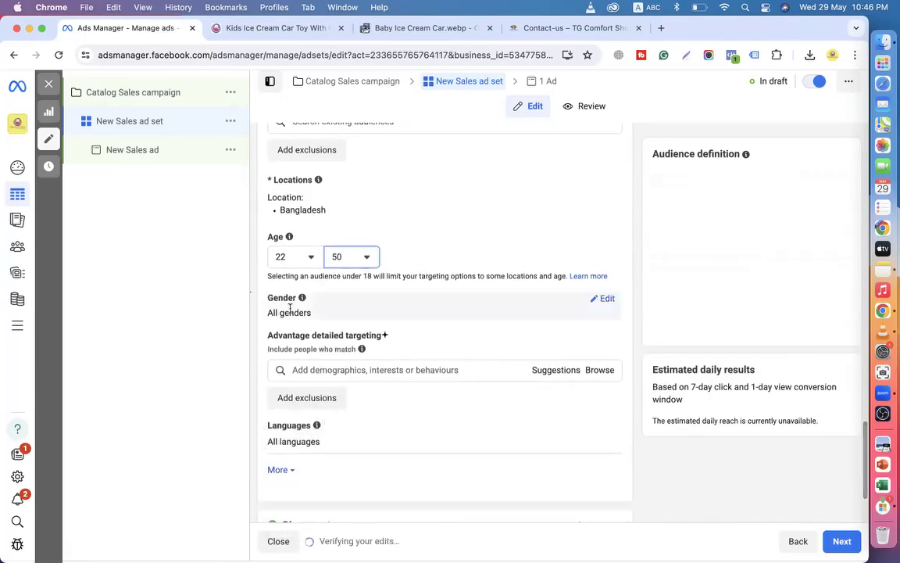
Search detailed targeting for 'to' and add the Toys interest.
click(332, 372)
text(toys)
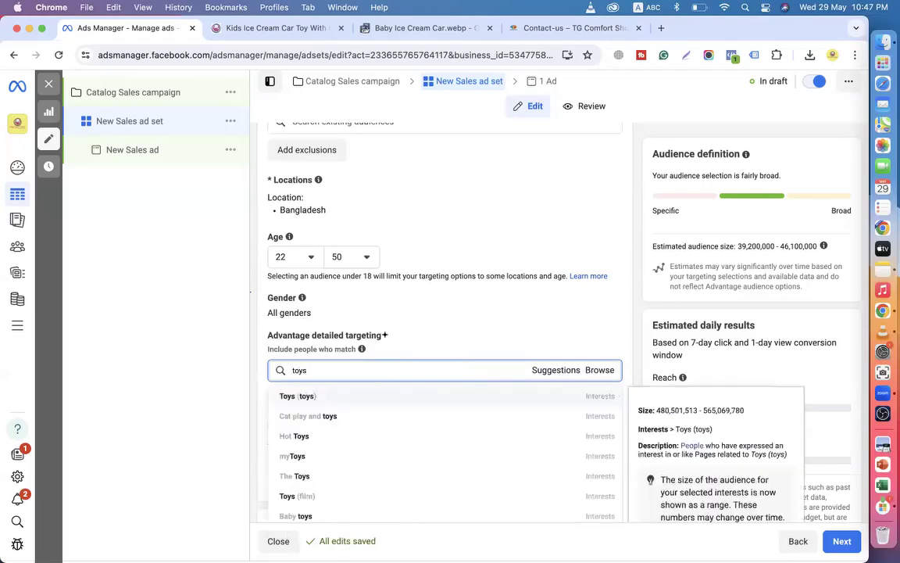
click(296, 396)
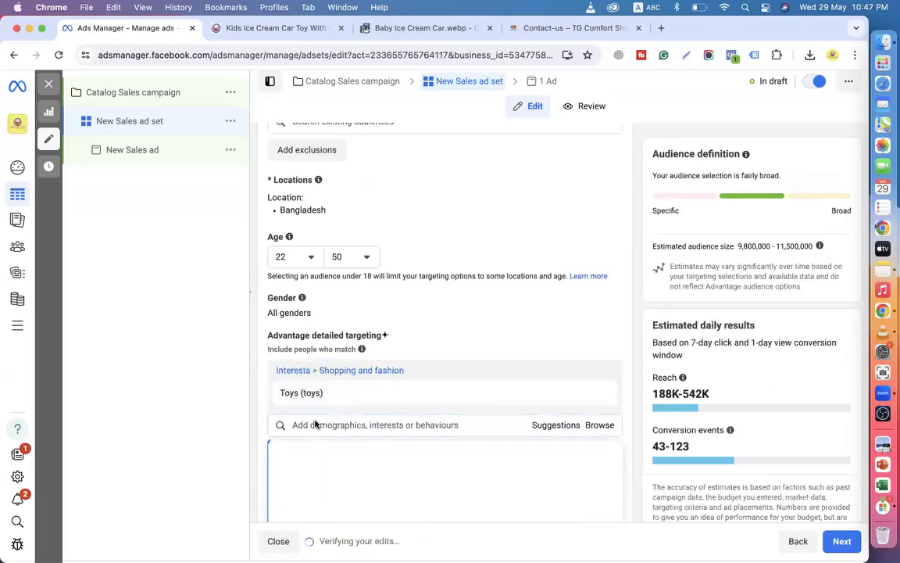
scroll(316, 422, down, 3)
From suggestions, add Parents with pre-schoolers, Parents with toddlers (aged 1-2) and Parents (up to 12 months).
click(538, 315)
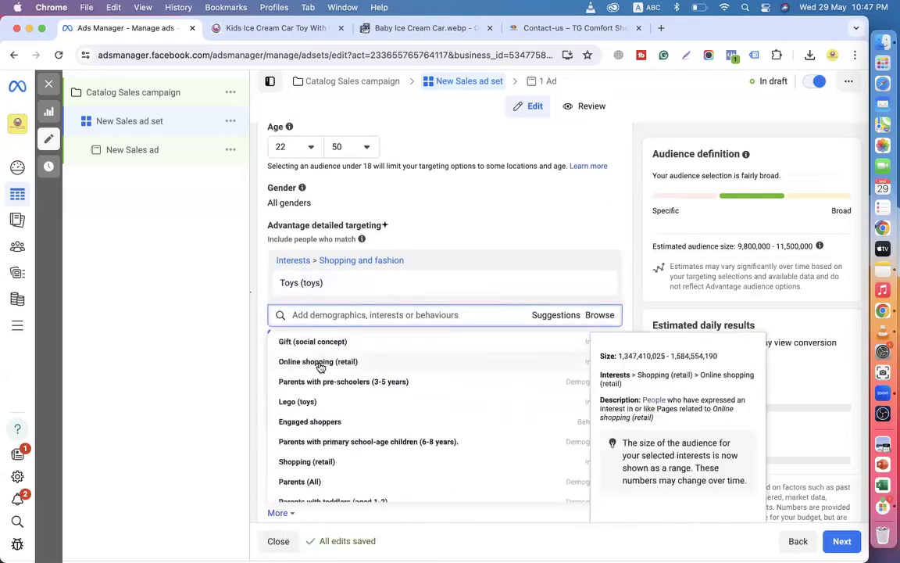
scroll(327, 444, down, 1)
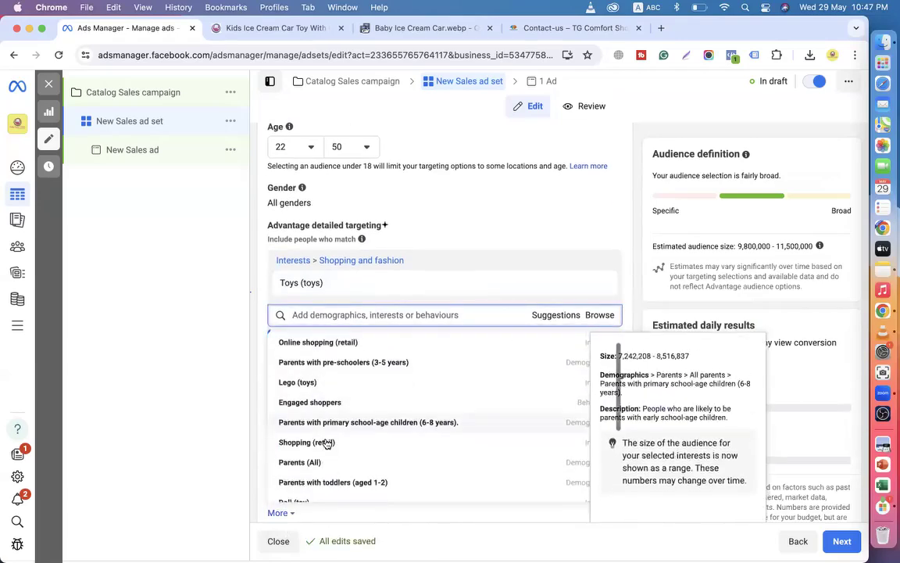
scroll(326, 443, up, 1)
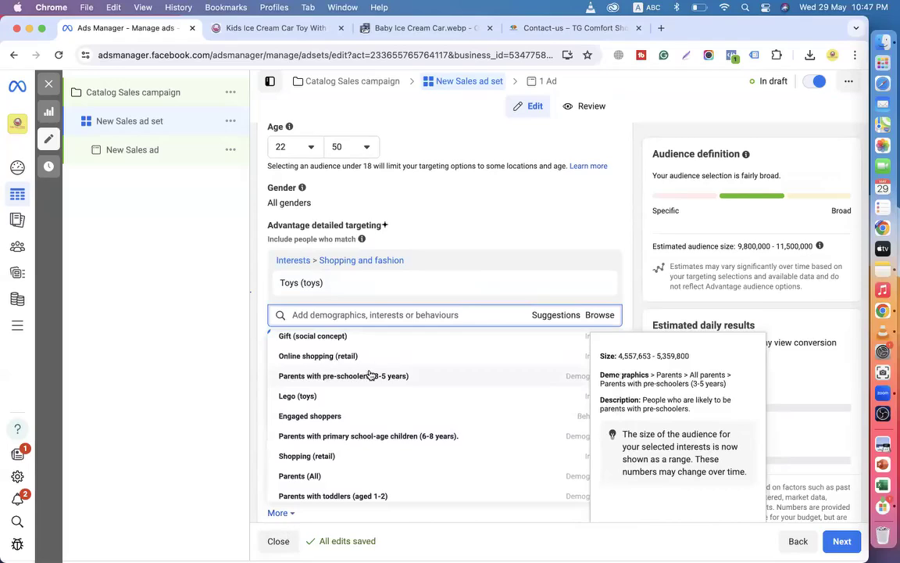
click(400, 379)
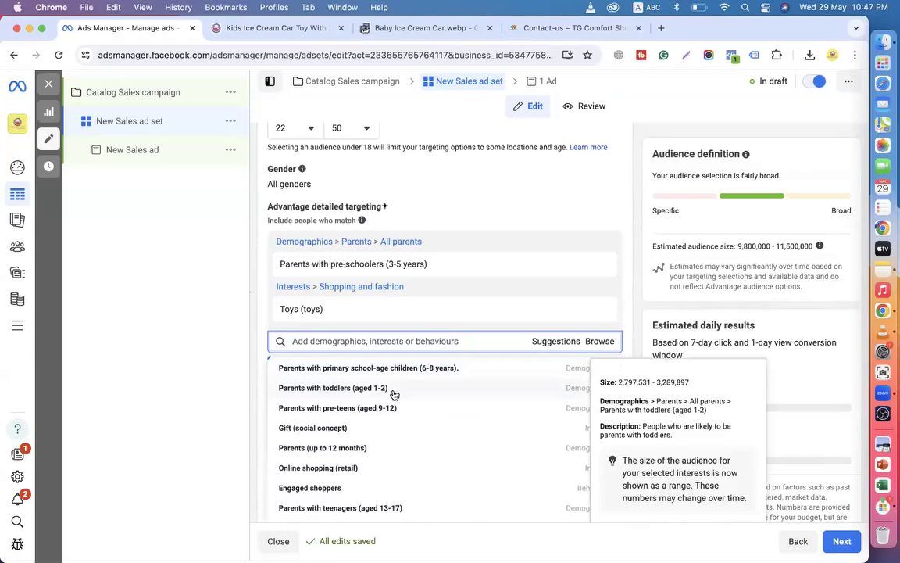
click(395, 388)
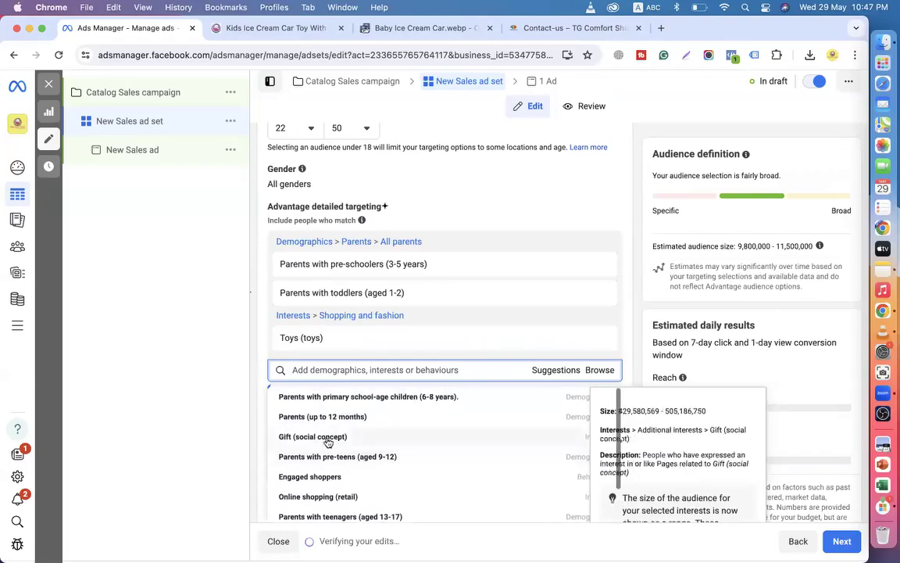
click(311, 416)
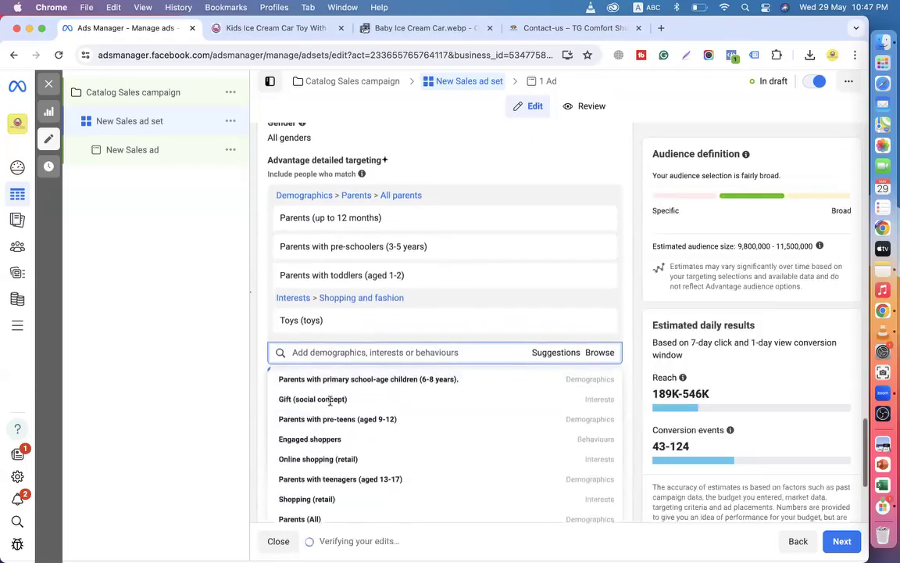
scroll(331, 402, down, 2)
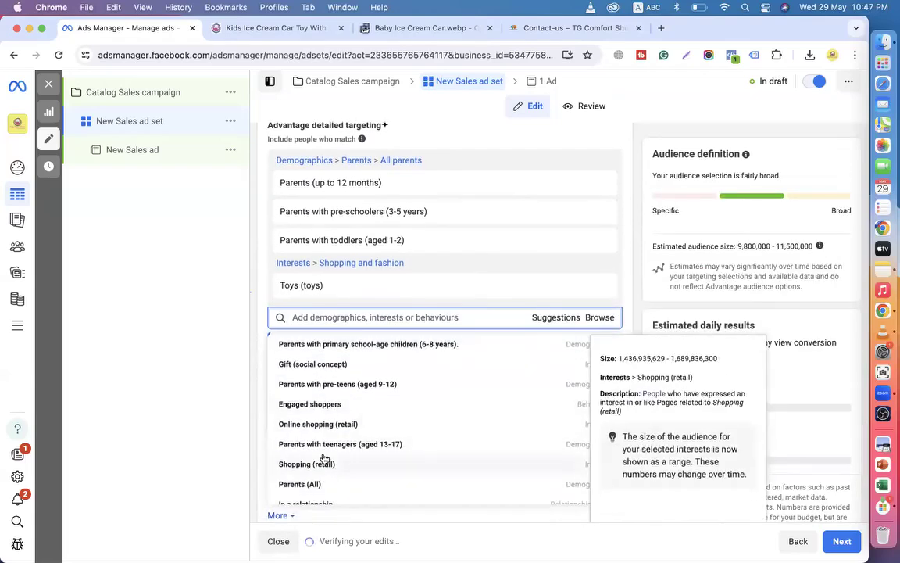
scroll(322, 458, down, 3)
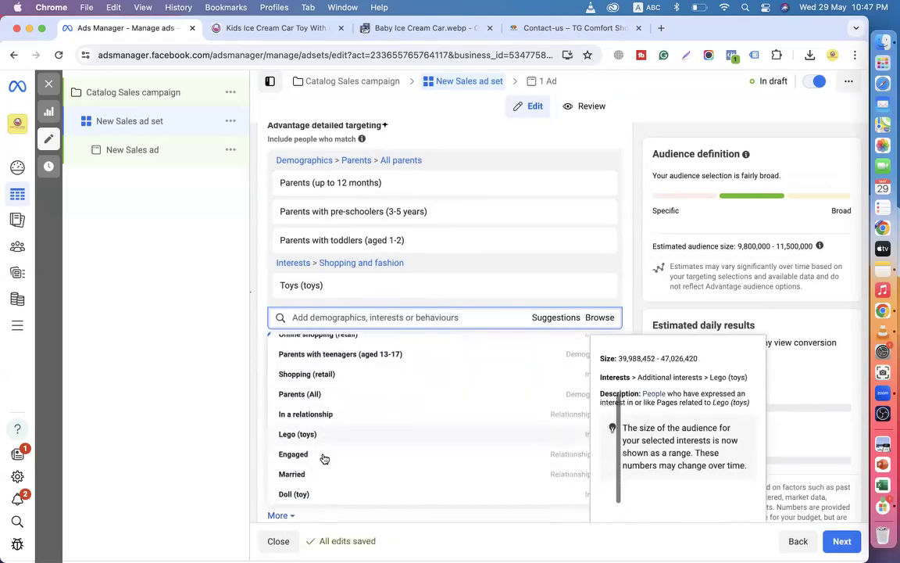
scroll(321, 458, up, 4)
click(319, 317)
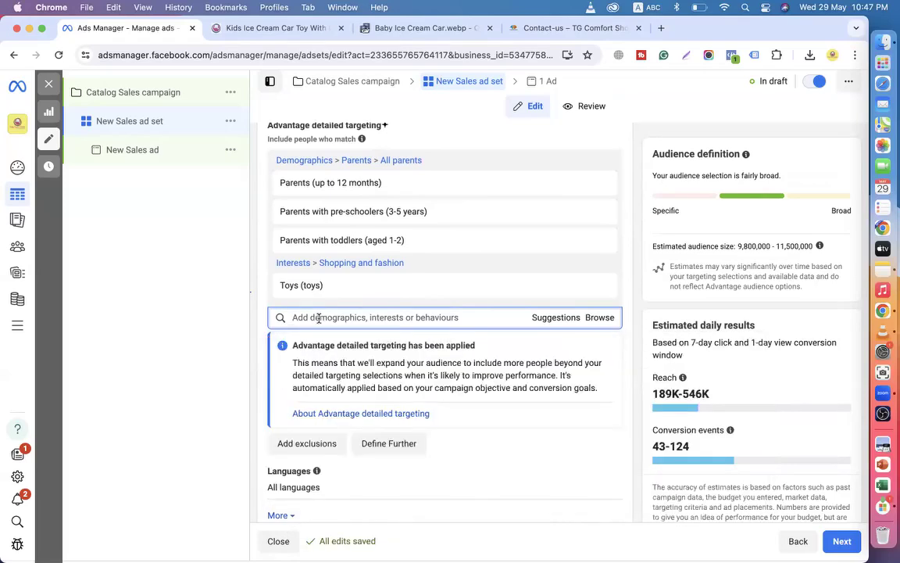
Add Baby shower via a 'bab' search and Online shopping (retail) from suggestions.
text(baby sho)
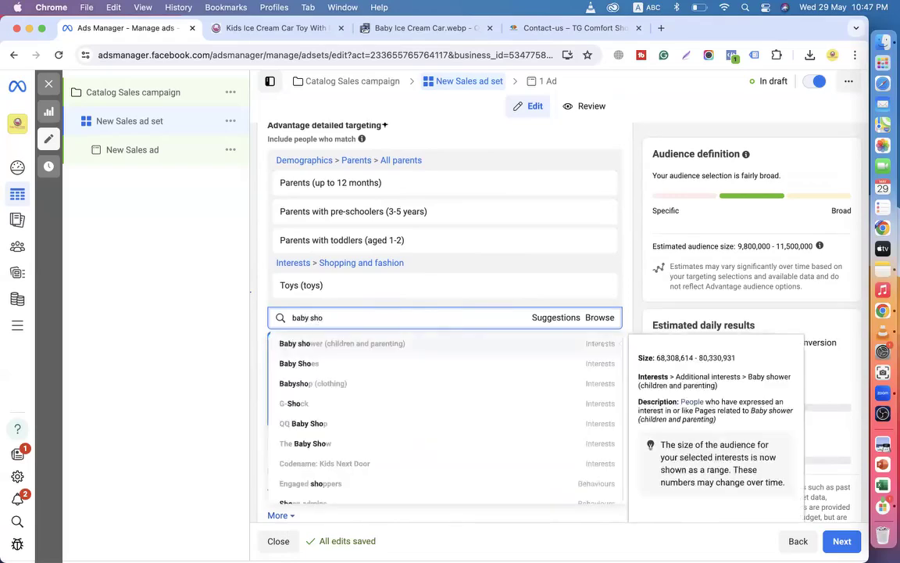
click(321, 344)
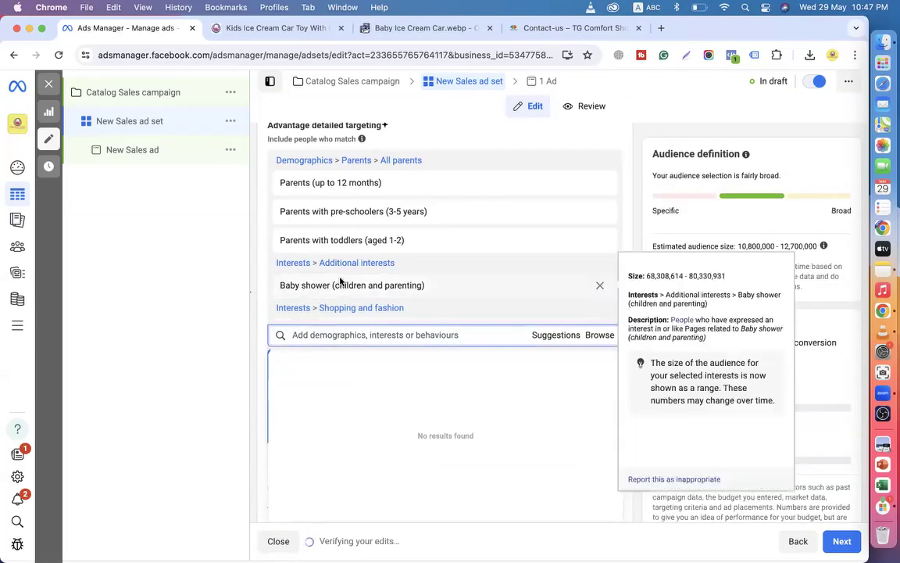
scroll(339, 281, down, 1)
scroll(341, 286, up, 1)
scroll(341, 286, down, 1)
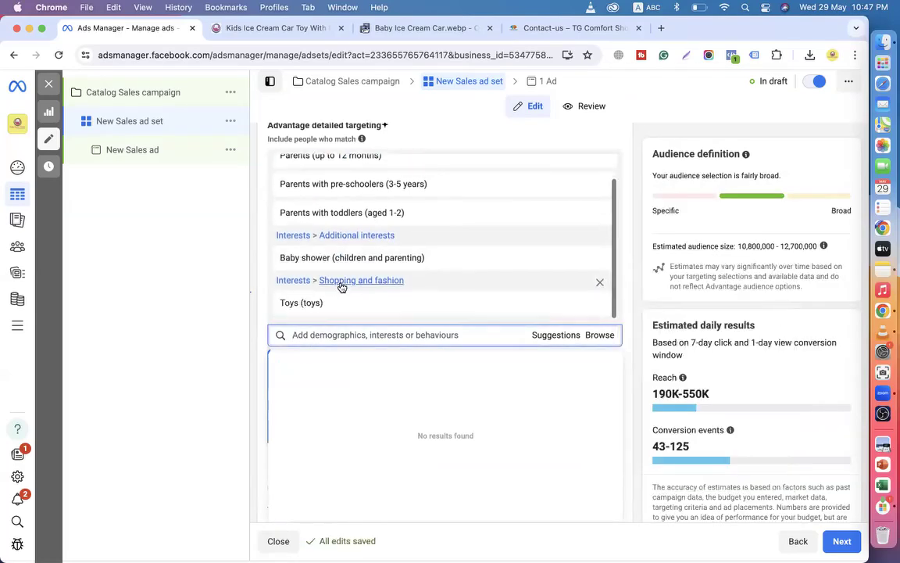
click(554, 336)
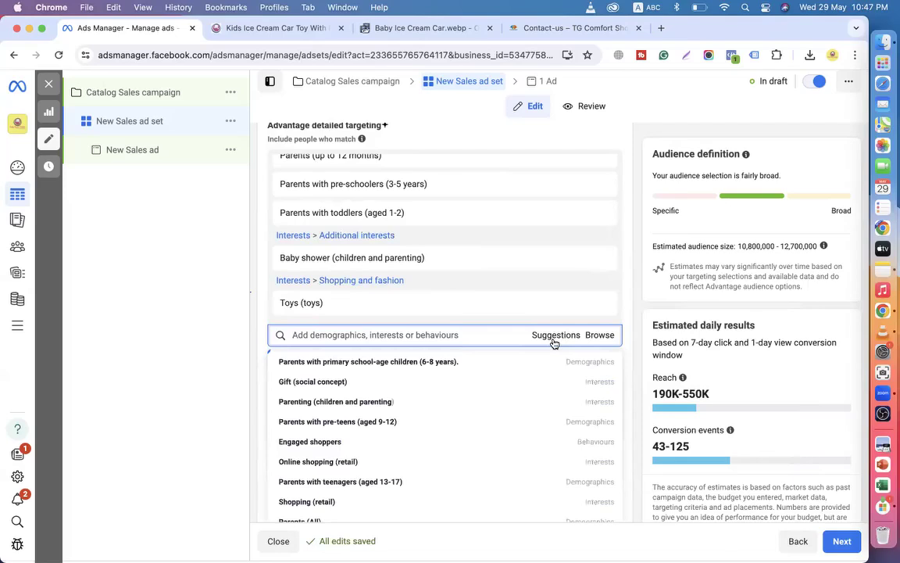
click(342, 462)
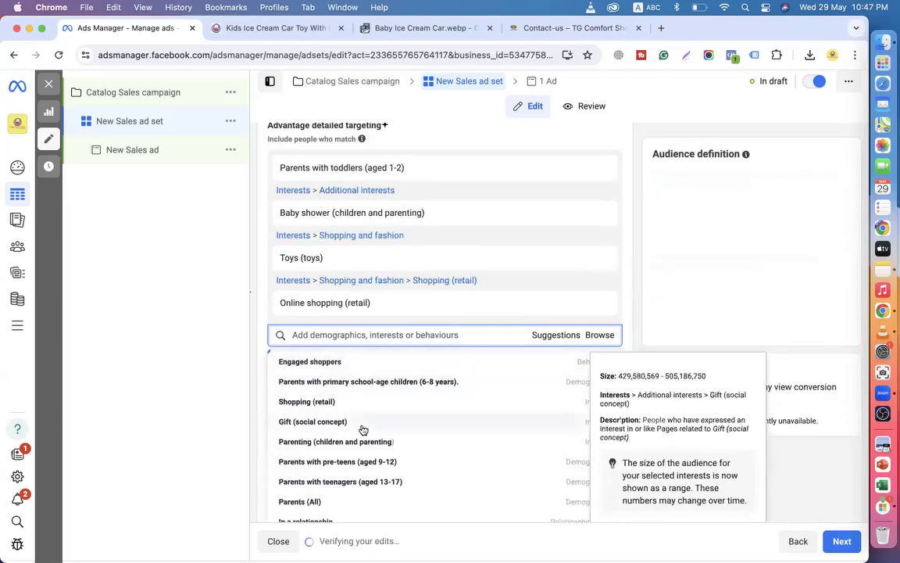
scroll(362, 430, down, 3)
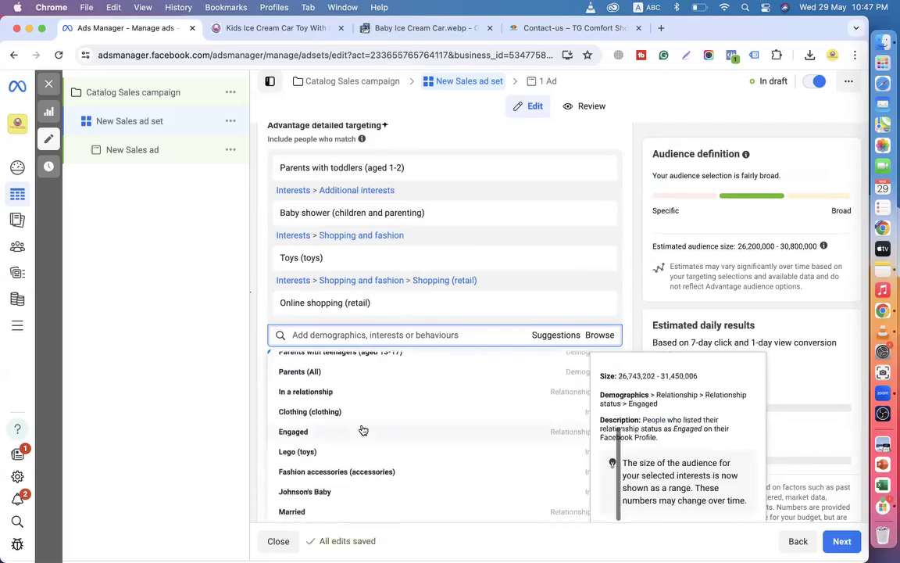
scroll(362, 429, up, 3)
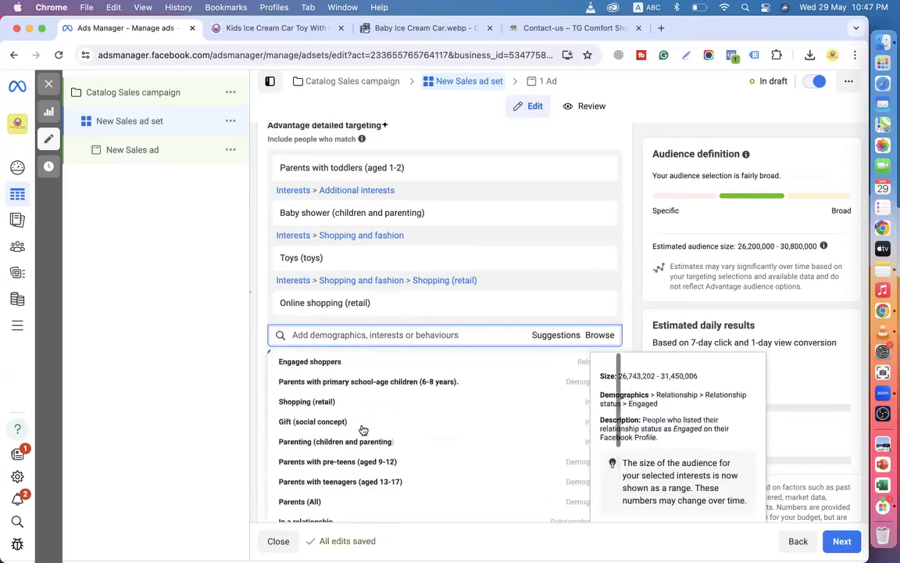
Search 'bab' again and add the Baby toys interest.
click(316, 333)
text(ba)
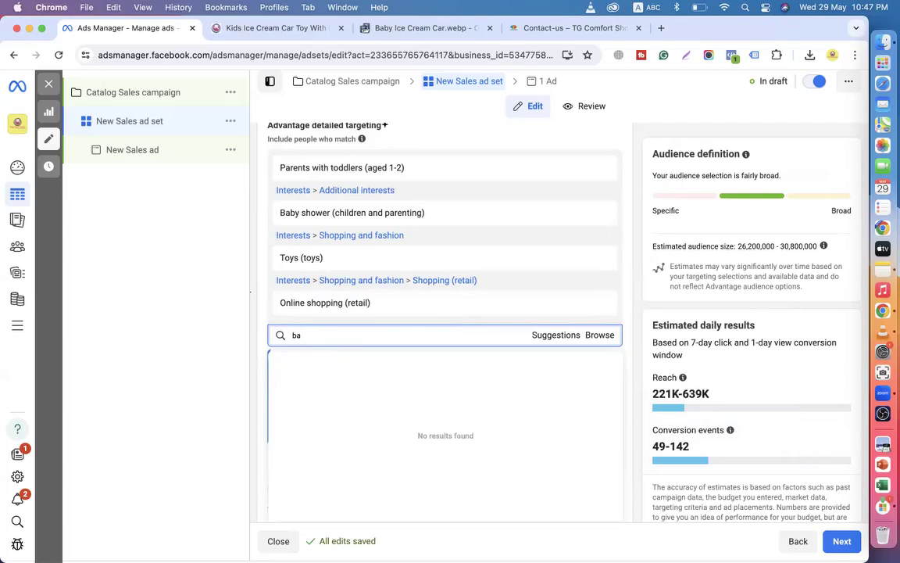
text(by to)
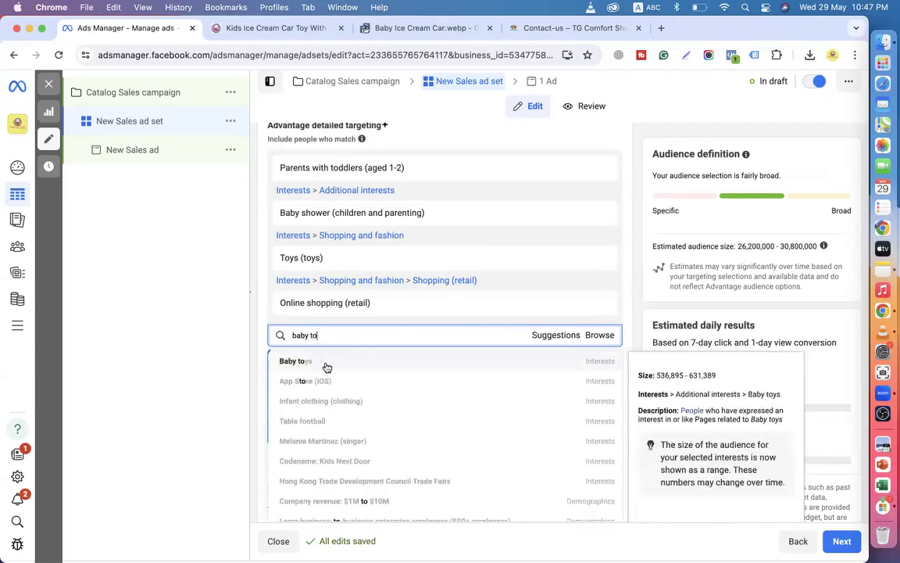
click(325, 368)
scroll(285, 365, down, 3)
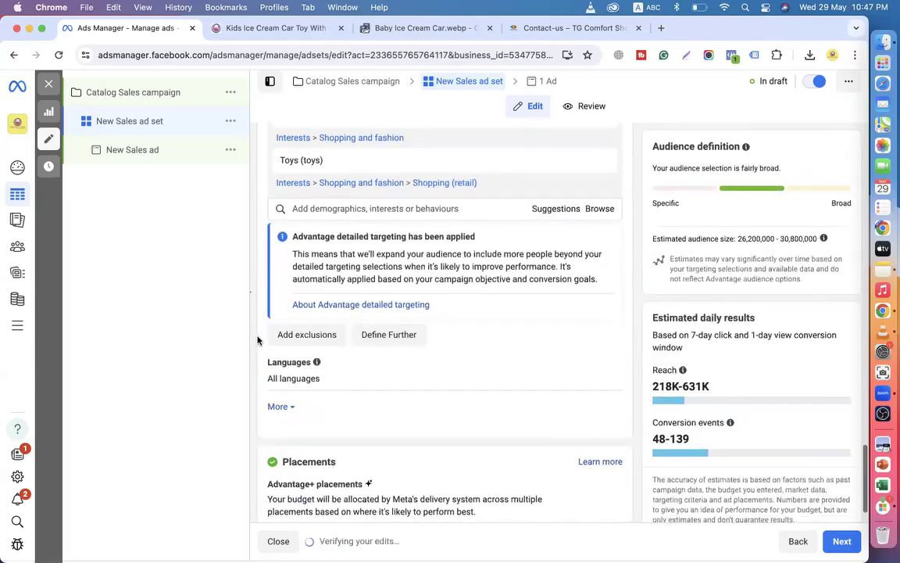
scroll(341, 396, down, 1)
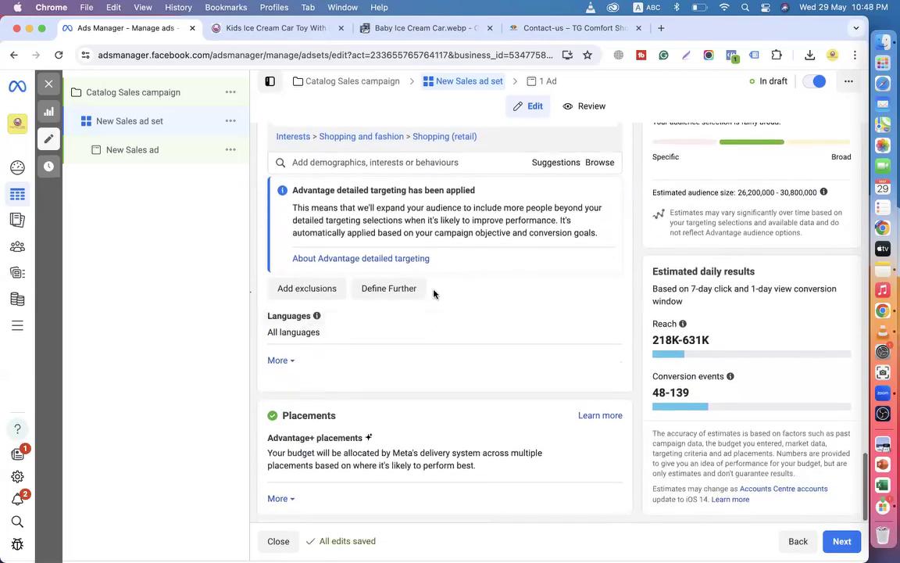
click(394, 292)
Search 'marri' and require Married (Relationship status) as a must-also-match condition.
click(358, 303)
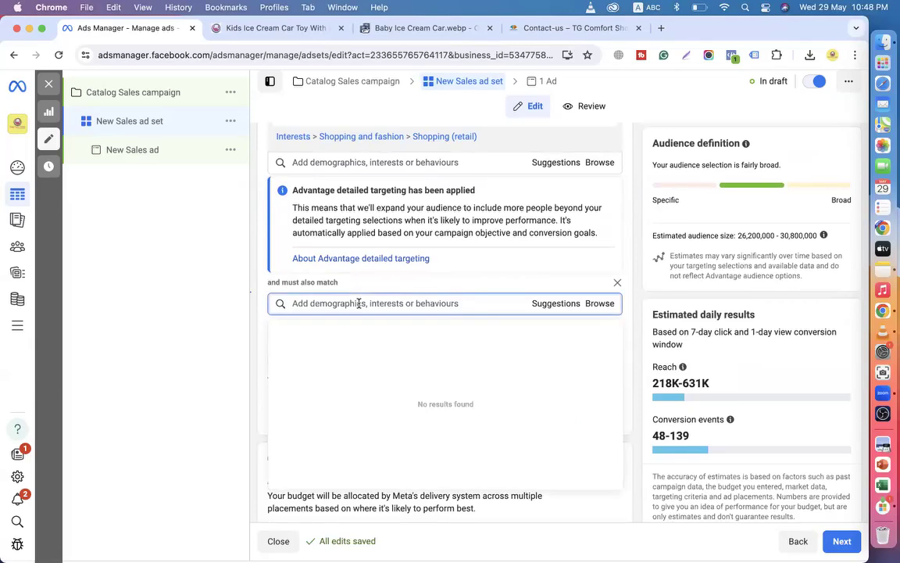
text(ma)
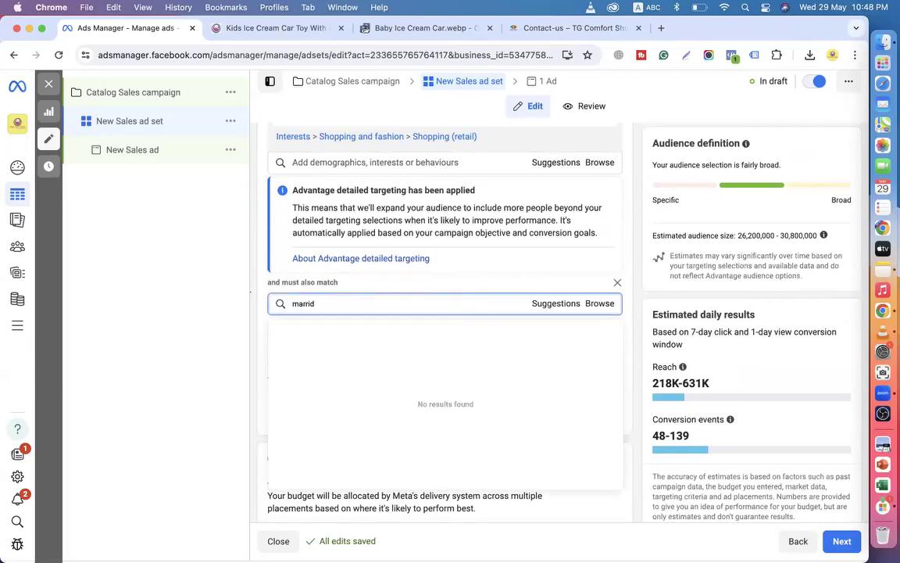
text(rri)
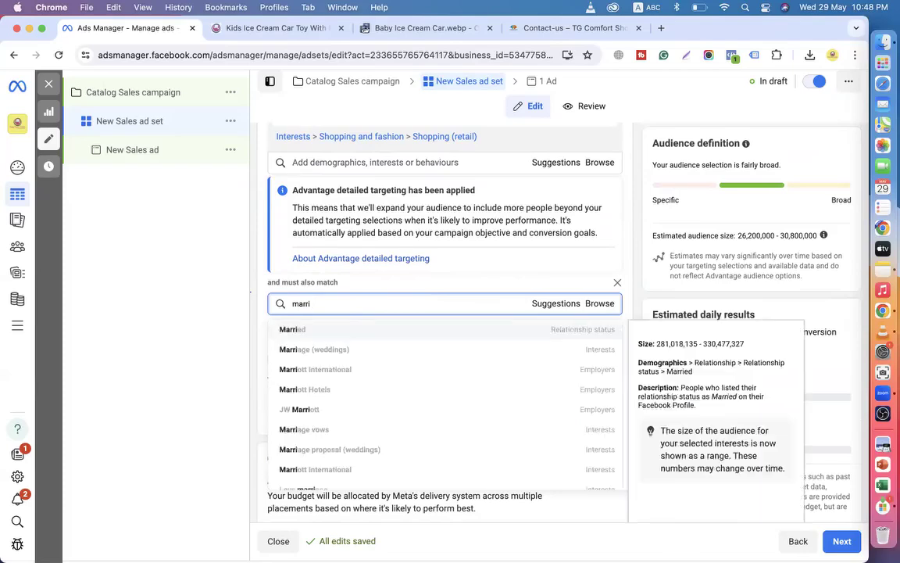
click(313, 337)
scroll(261, 328, down, 3)
mouse_move(505, 373)
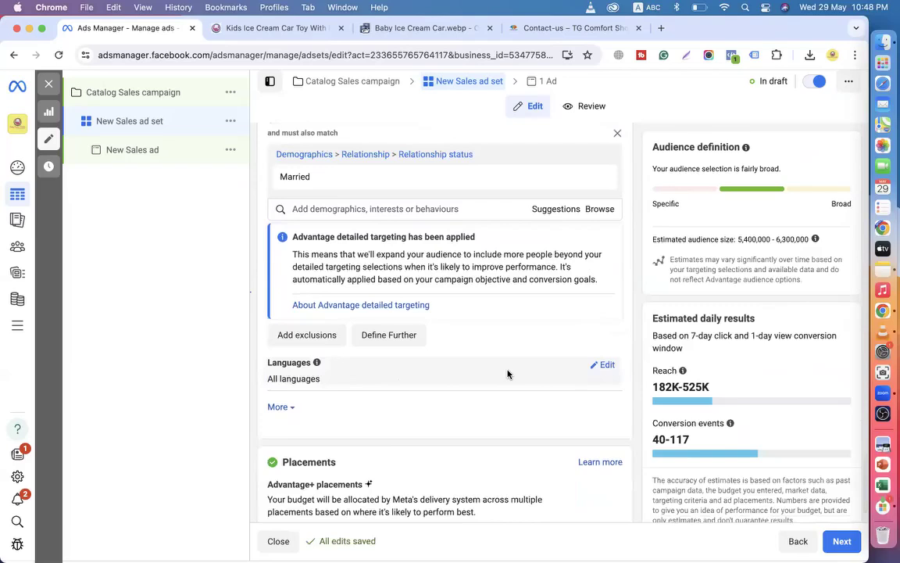
click(607, 365)
Add English (UK), English (US) and Bengali as the audience languages.
click(342, 381)
text(en)
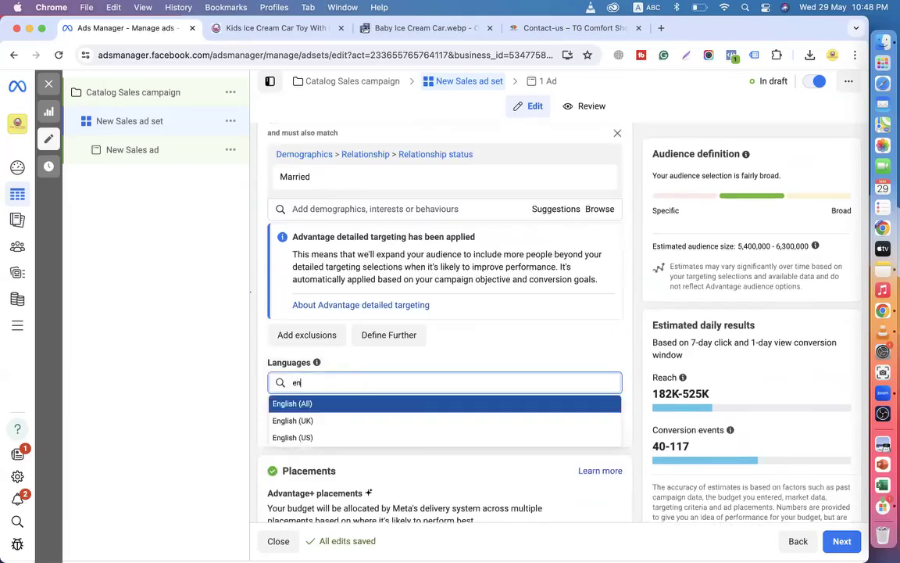
click(306, 418)
text(en)
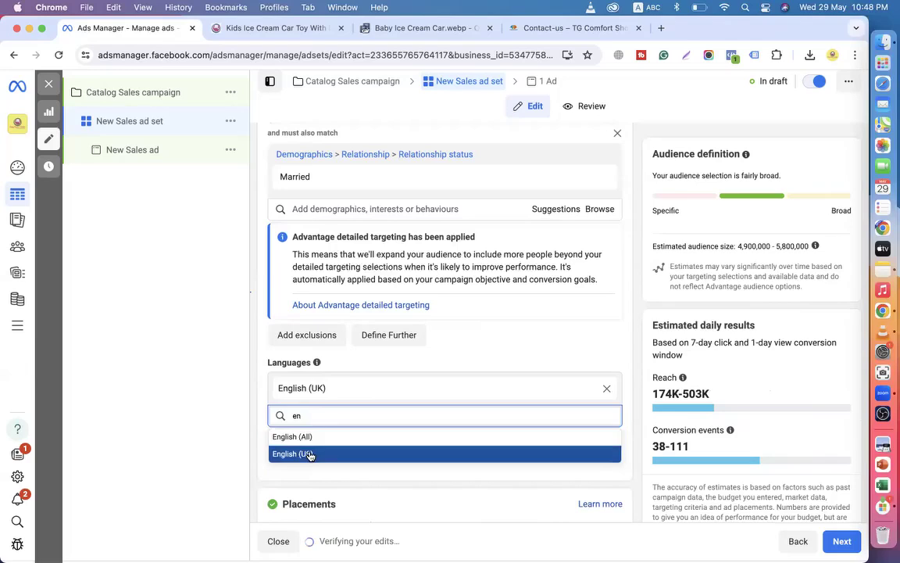
click(305, 452)
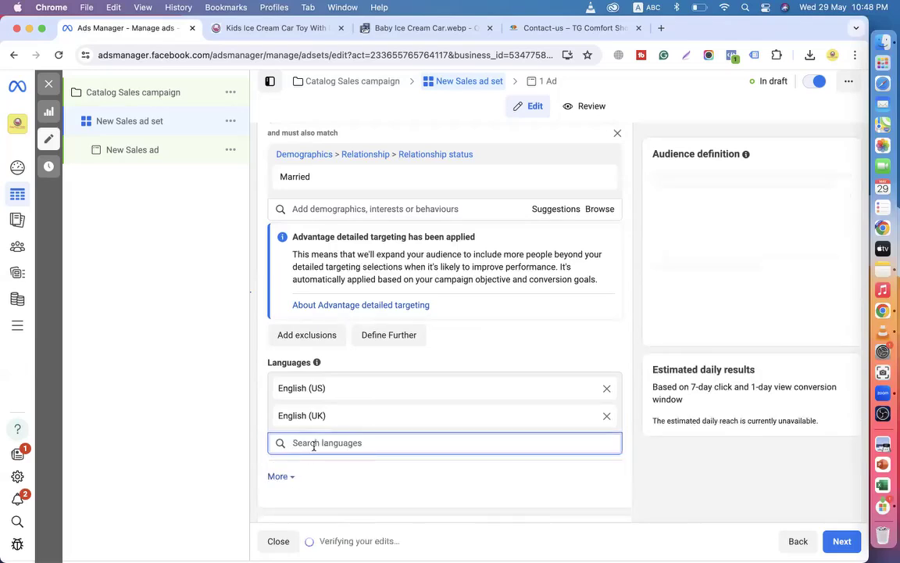
text(be)
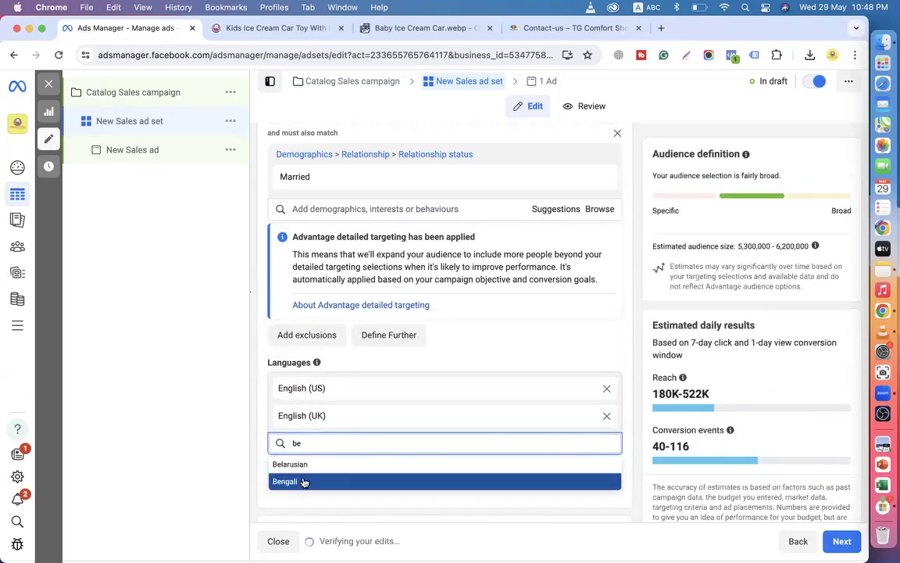
click(302, 481)
scroll(252, 356, up, 2)
scroll(252, 355, up, 10)
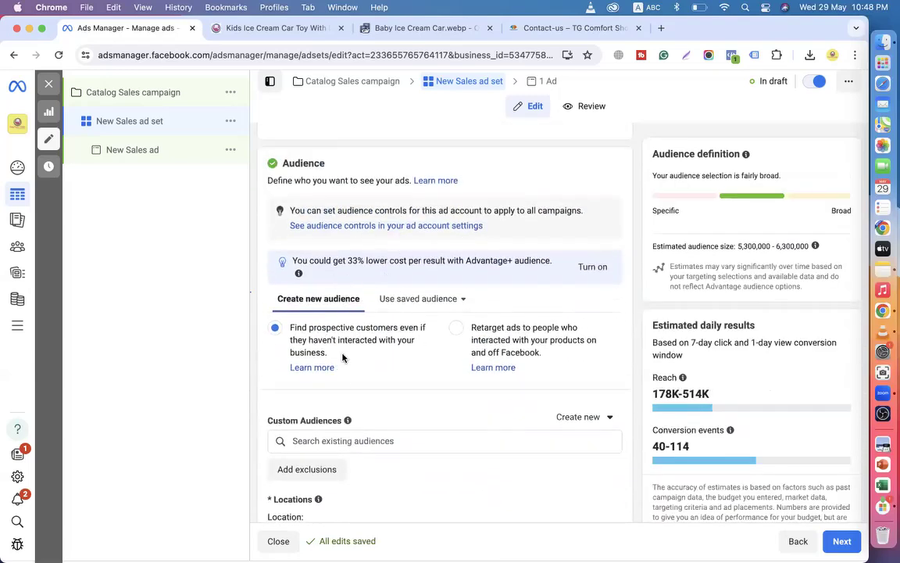
scroll(342, 357, down, 8)
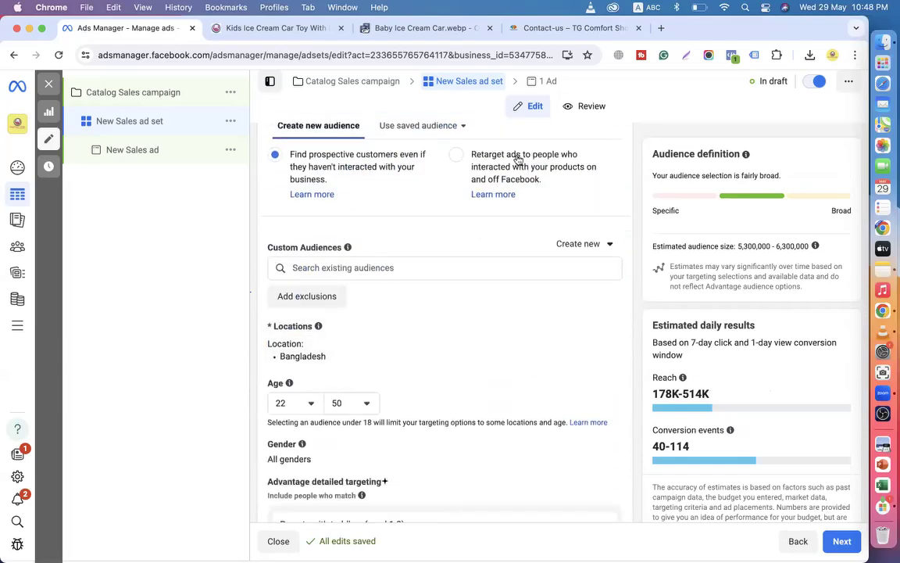
scroll(442, 350, down, 15)
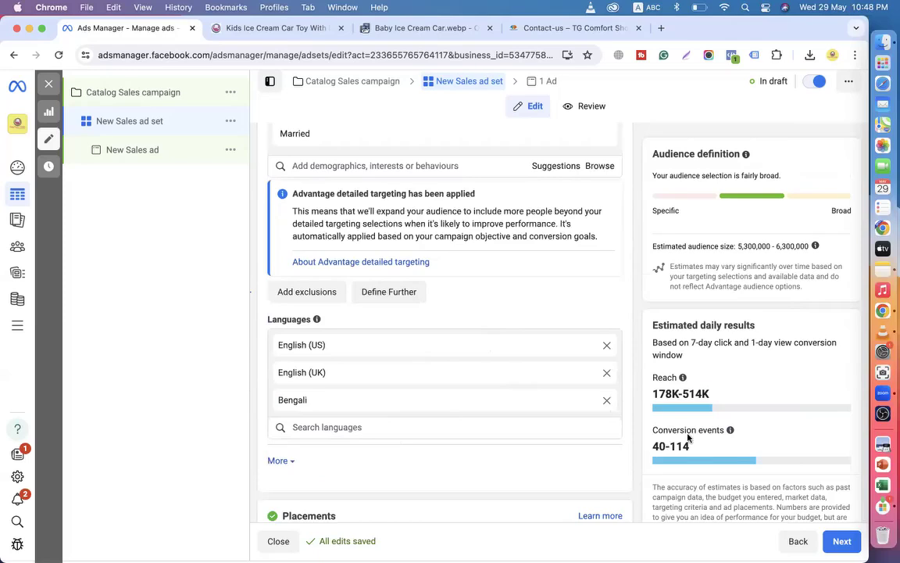
scroll(535, 460, down, 3)
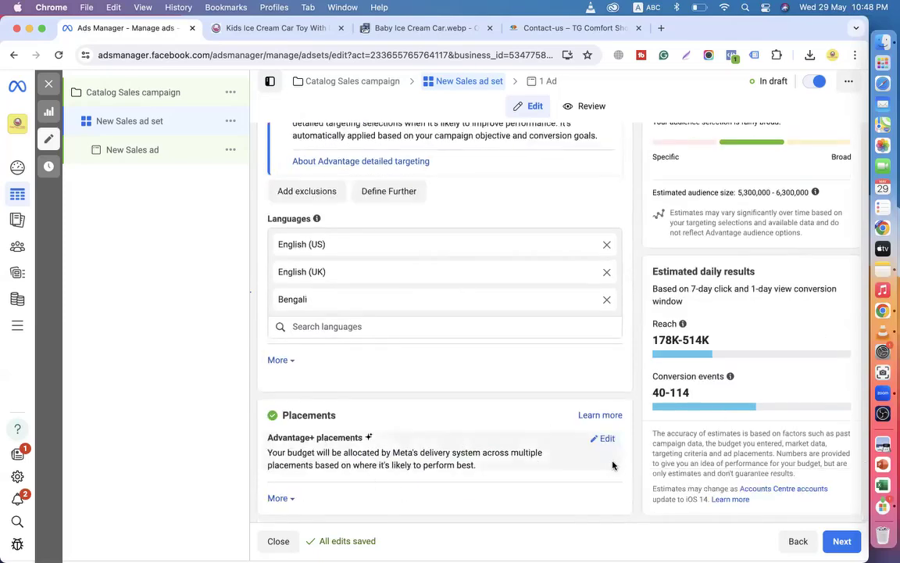
Switch to Manual placements with Instagram unchecked, then move on to the ad level.
click(606, 439)
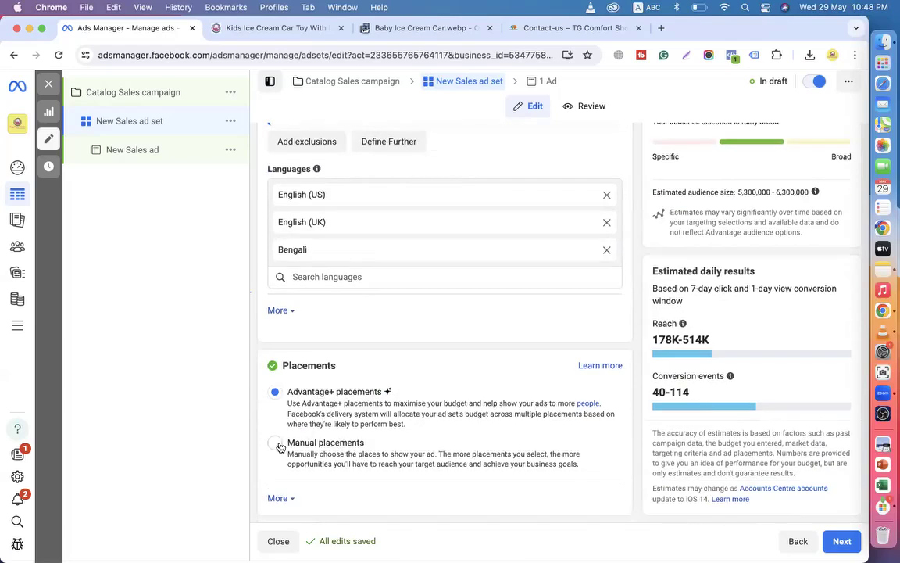
click(336, 442)
click(399, 389)
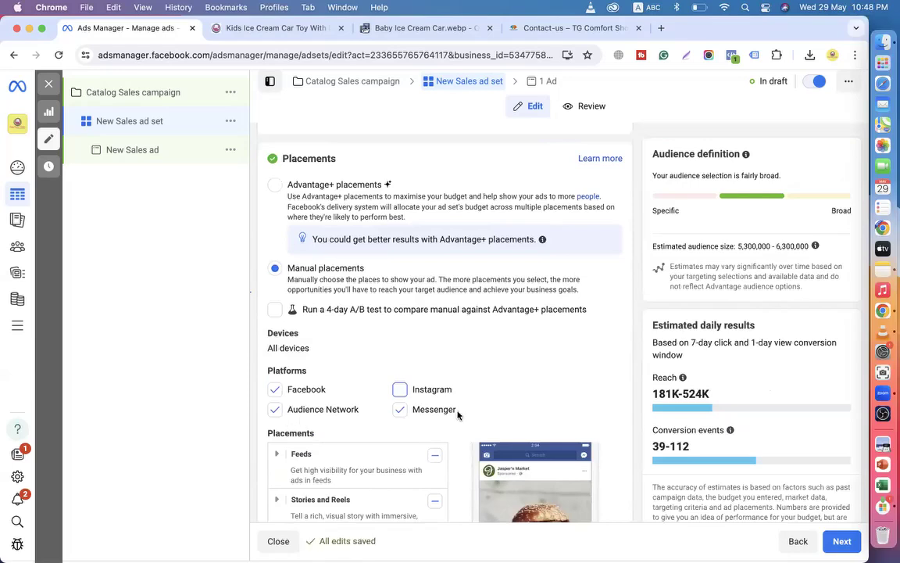
mouse_move(682, 377)
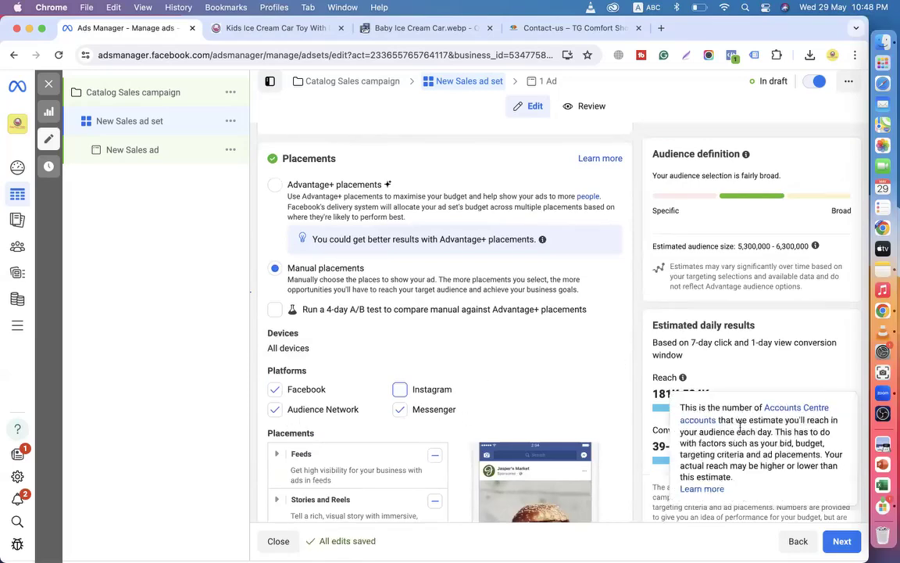
scroll(639, 423, down, 3)
scroll(638, 422, up, 20)
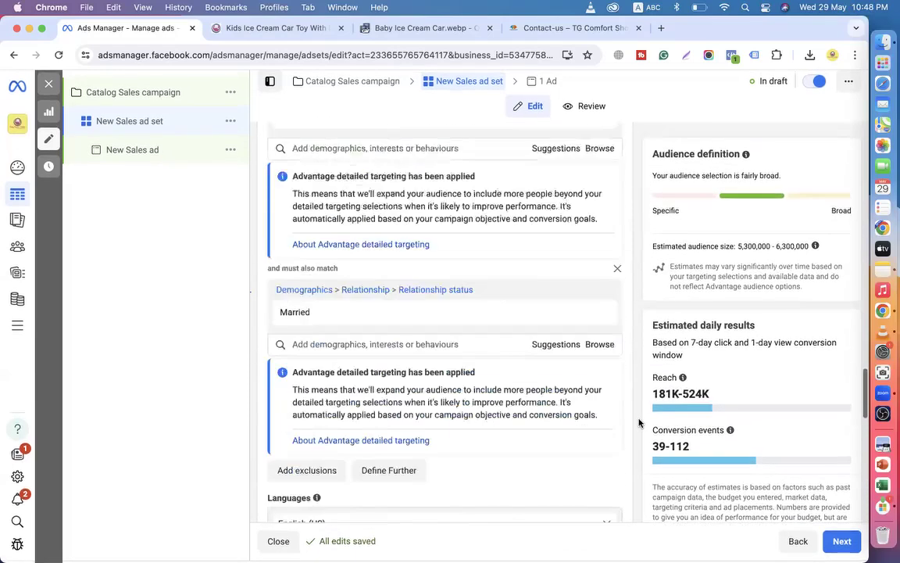
click(842, 542)
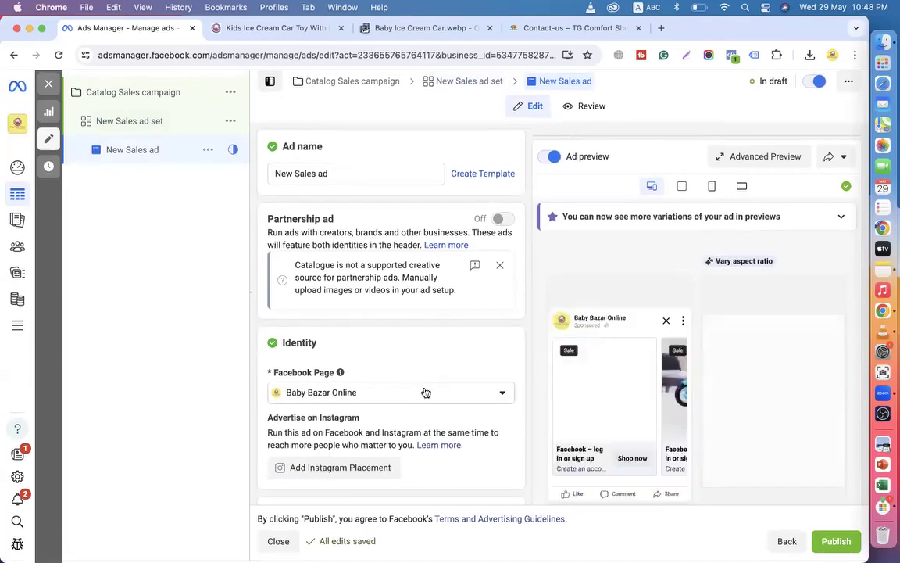
scroll(423, 391, down, 3)
scroll(502, 377, down, 3)
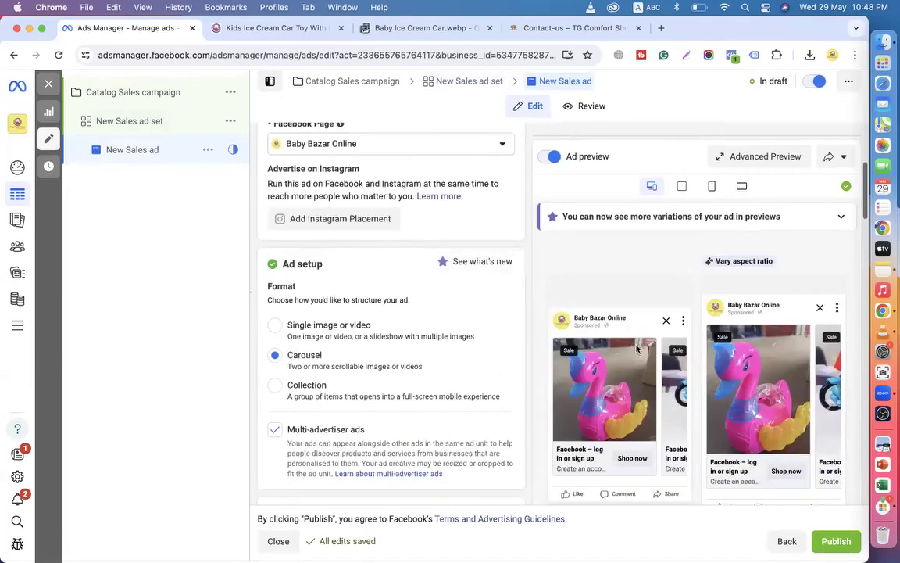
scroll(442, 383, down, 3)
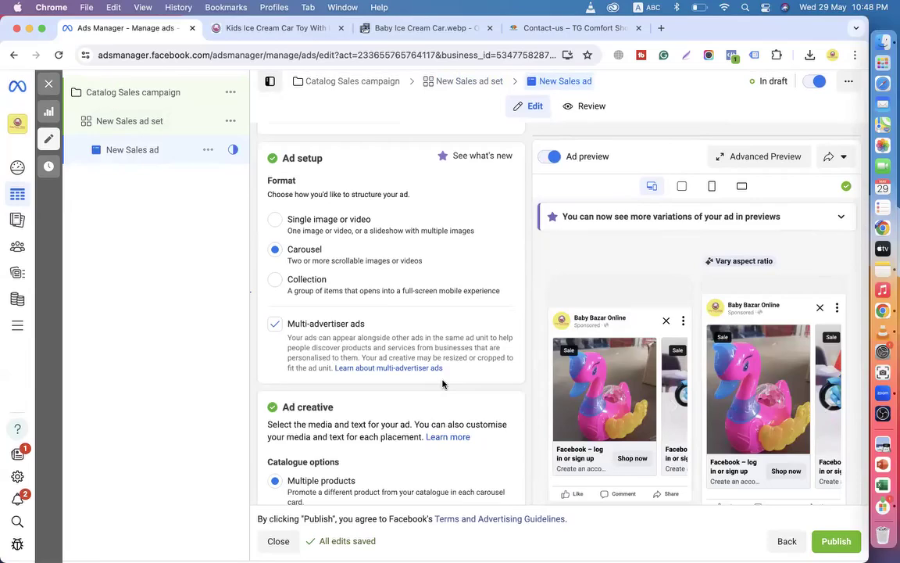
scroll(443, 383, down, 5)
scroll(443, 383, up, 7)
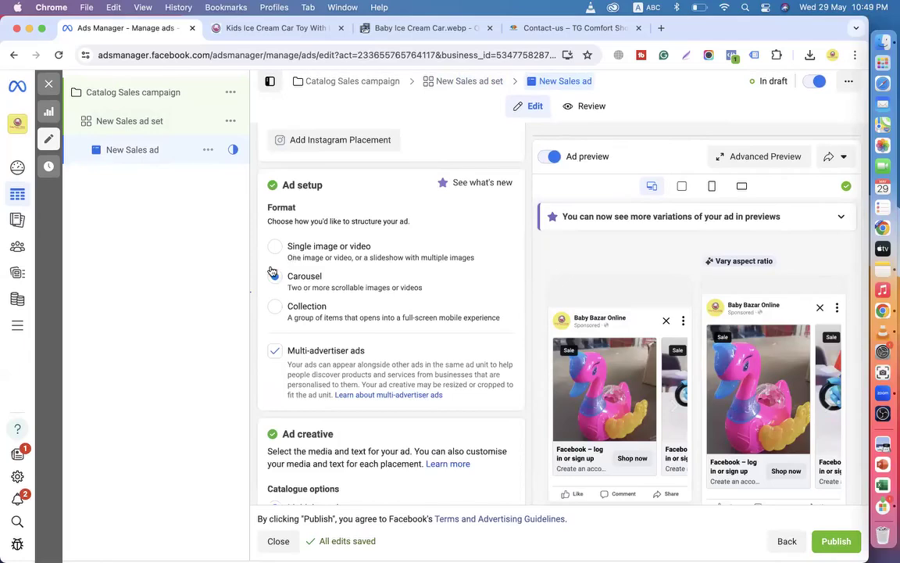
scroll(275, 315, down, 3)
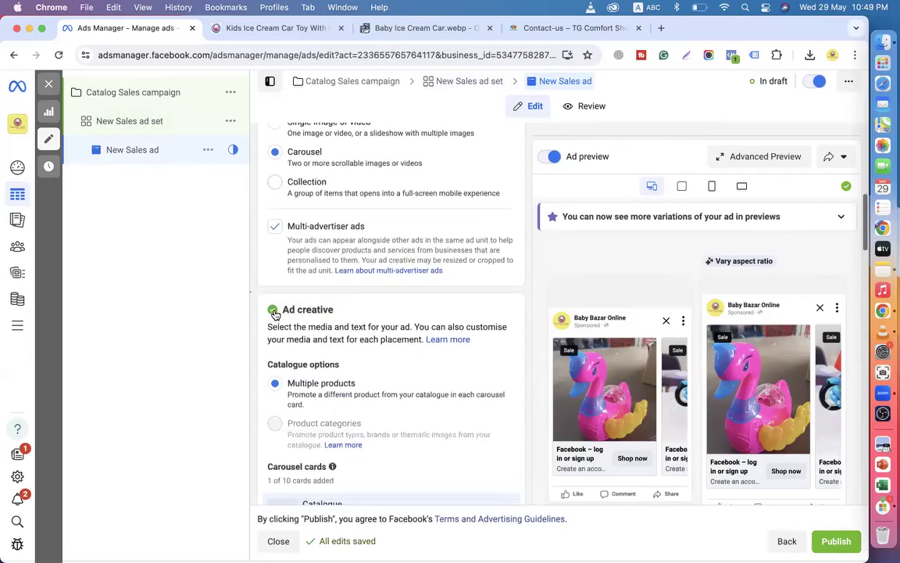
scroll(328, 354, down, 6)
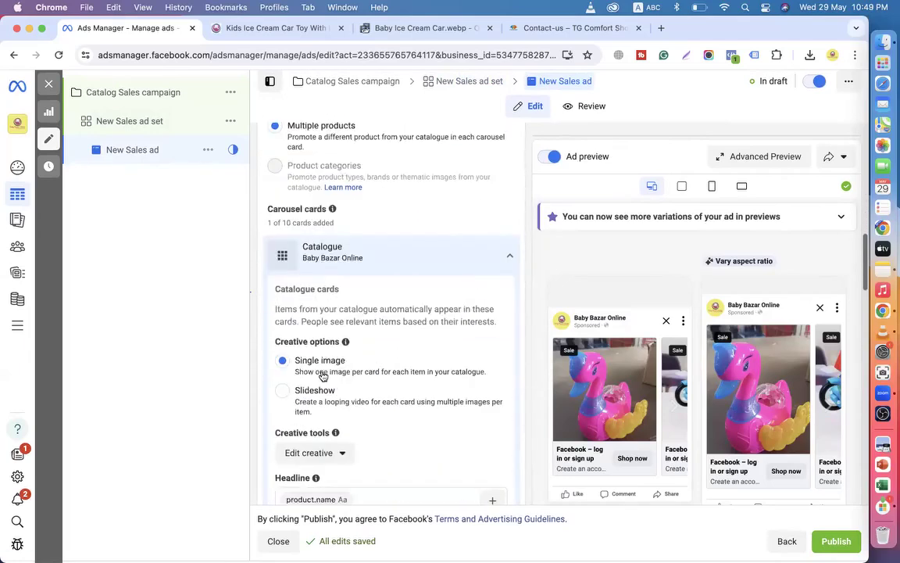
scroll(381, 398, down, 10)
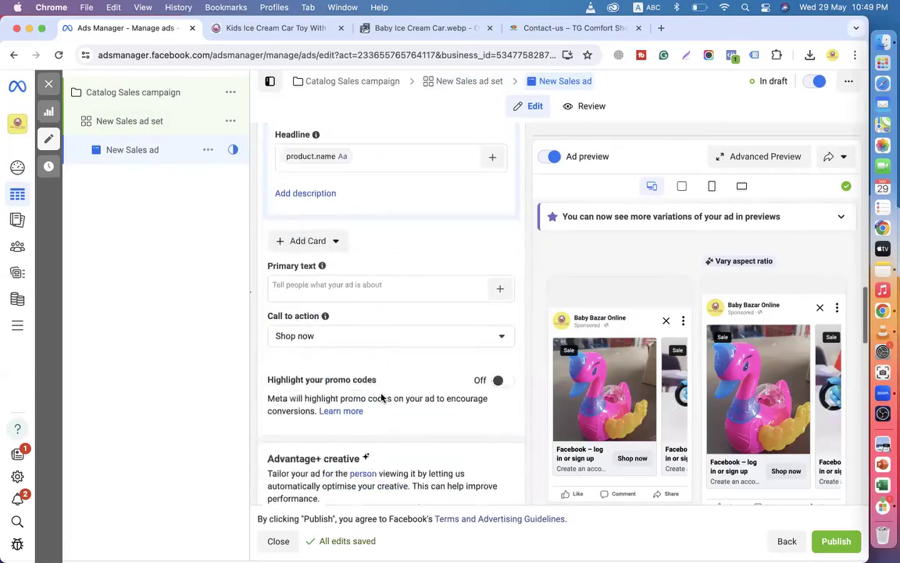
scroll(382, 398, up, 14)
scroll(382, 399, up, 2)
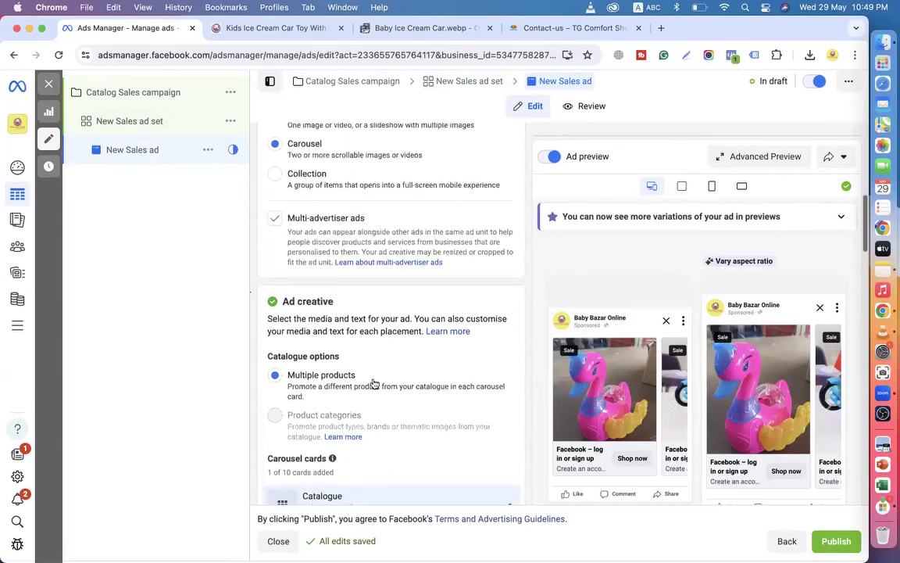
scroll(275, 274, up, 2)
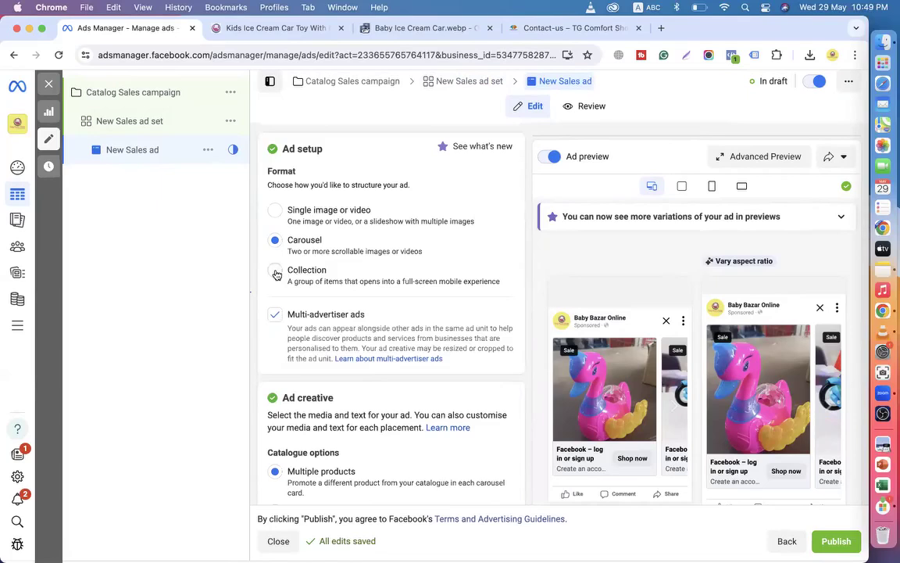
Switch the ad to Collection format and choose 'Customise up to four products to feature' in Feed.
click(275, 274)
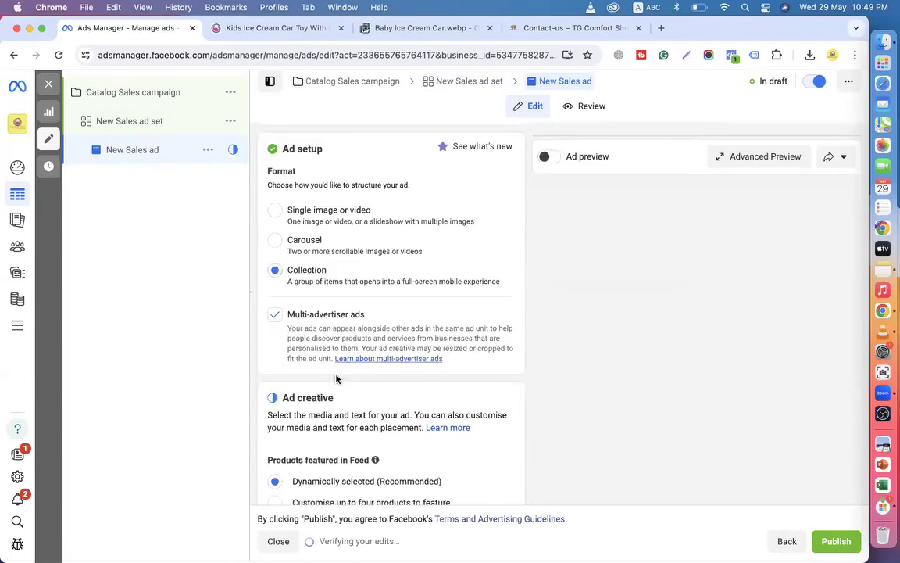
scroll(336, 379, down, 3)
scroll(336, 379, down, 1)
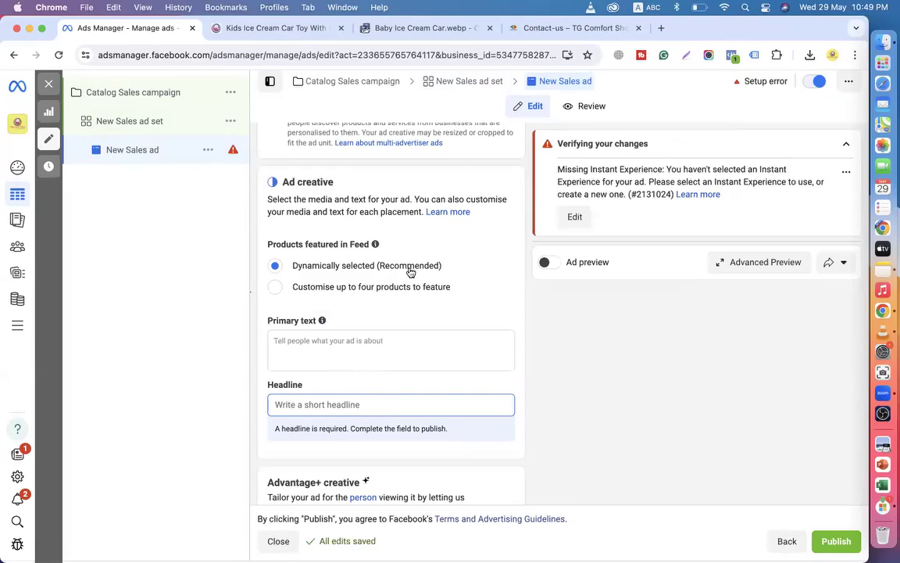
scroll(408, 271, down, 2)
scroll(409, 269, down, 2)
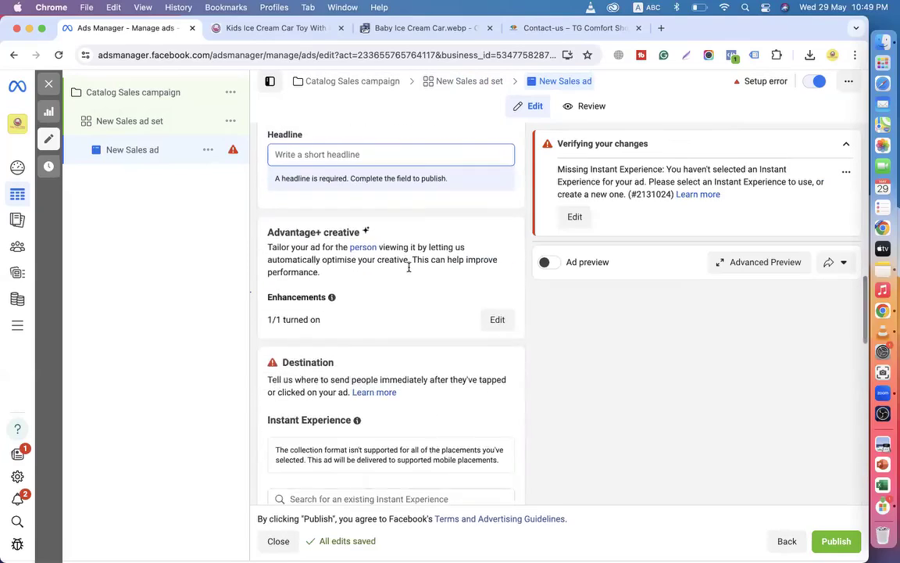
scroll(408, 267, down, 2)
scroll(409, 270, down, 1)
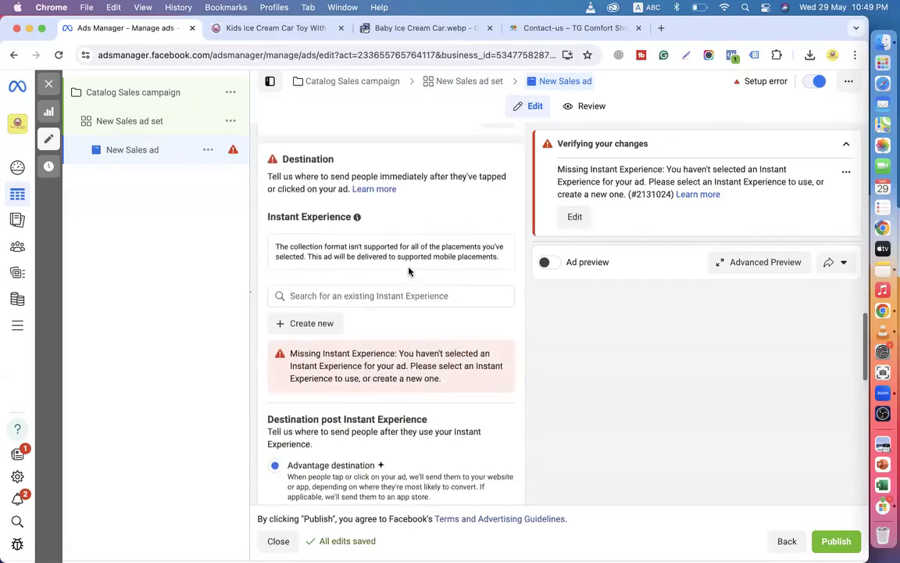
scroll(409, 271, up, 6)
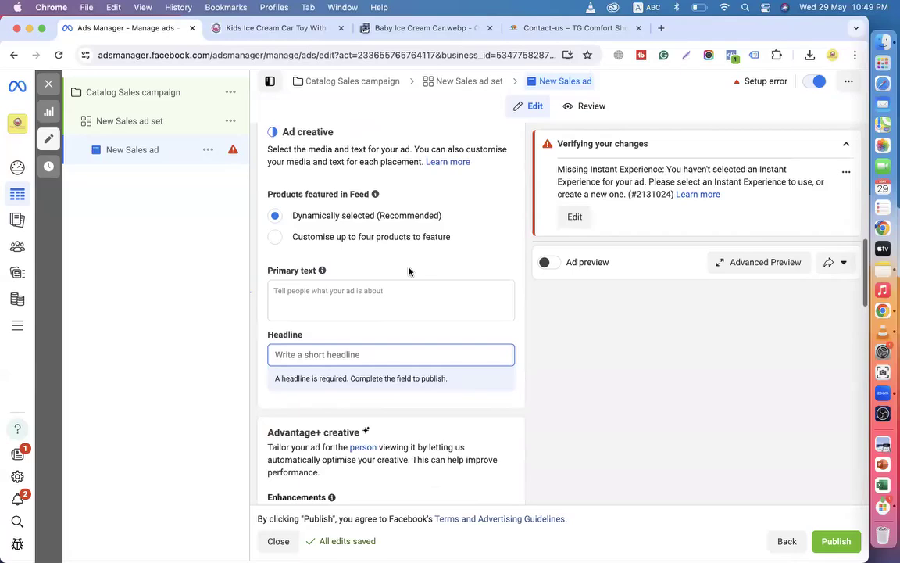
click(275, 242)
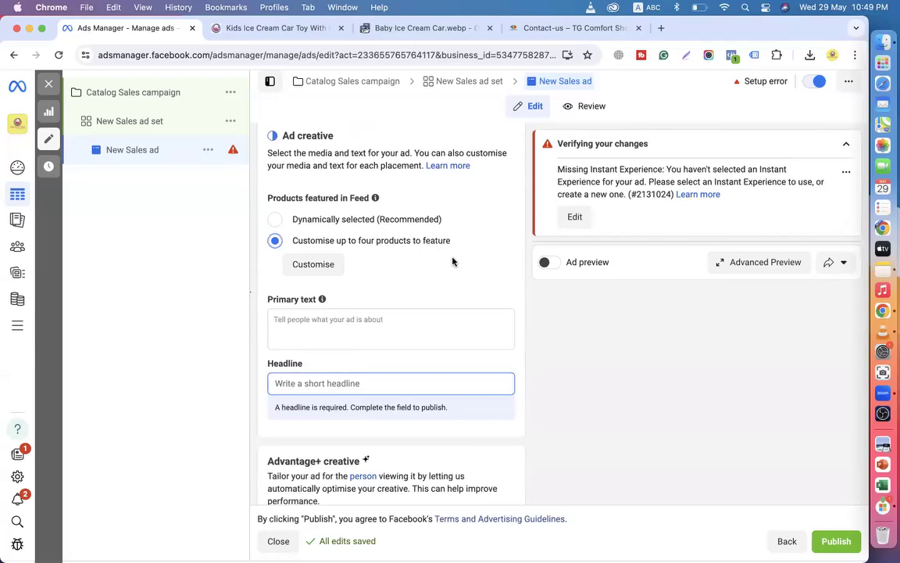
click(315, 270)
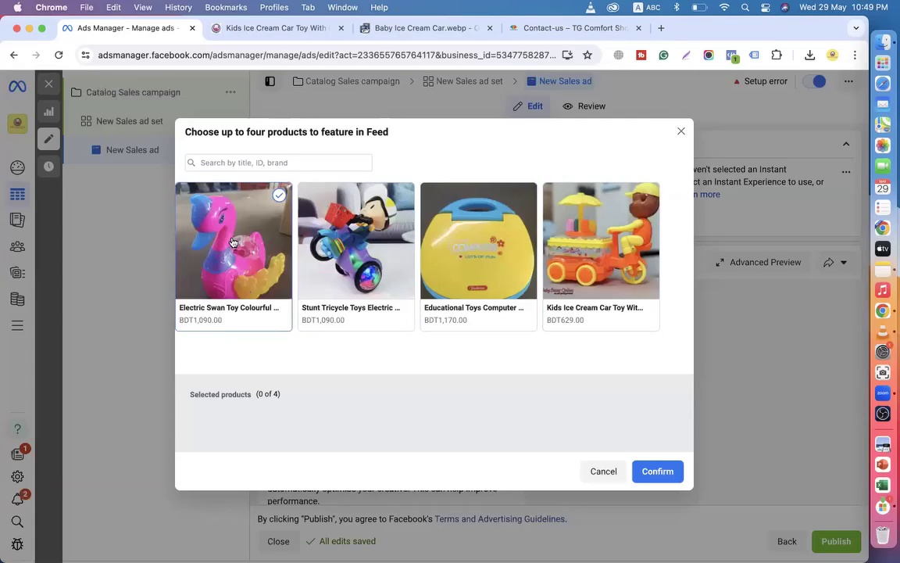
Feature the ice cream car, educational computer, stunt tricycle and electric swan toys, and confirm.
click(601, 244)
click(484, 267)
click(352, 248)
click(265, 250)
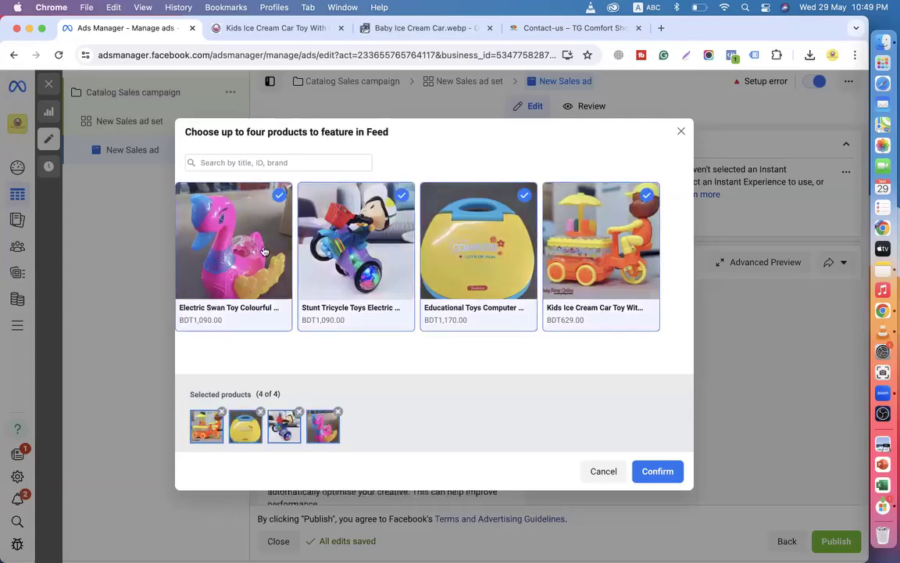
click(657, 471)
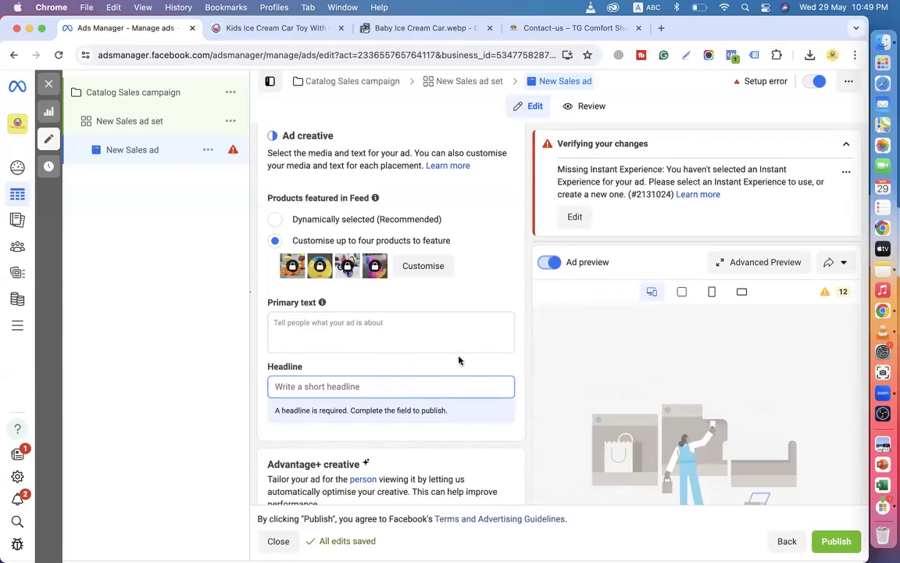
scroll(407, 360, down, 5)
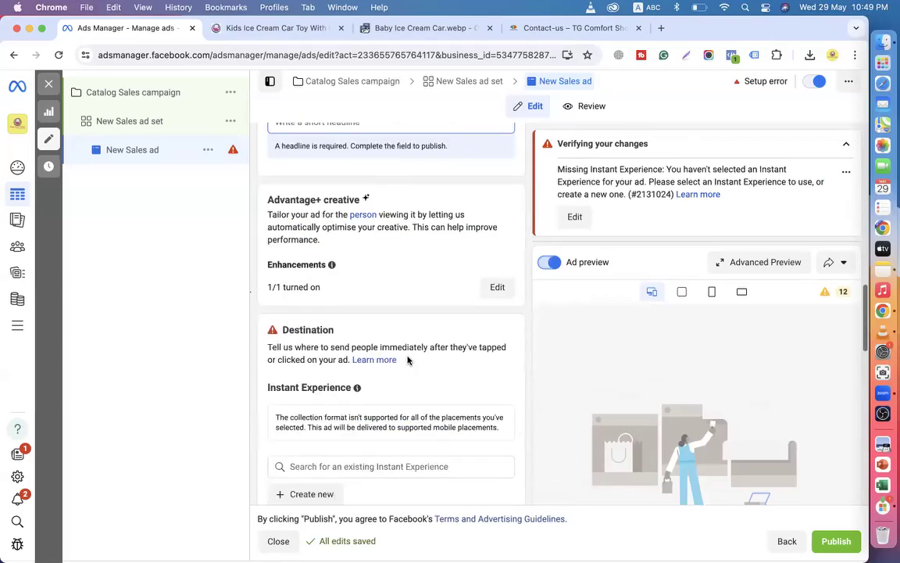
Set Products featured in Feed back to 'Dynamically selected (Recommended)'.
scroll(288, 422, down, 3)
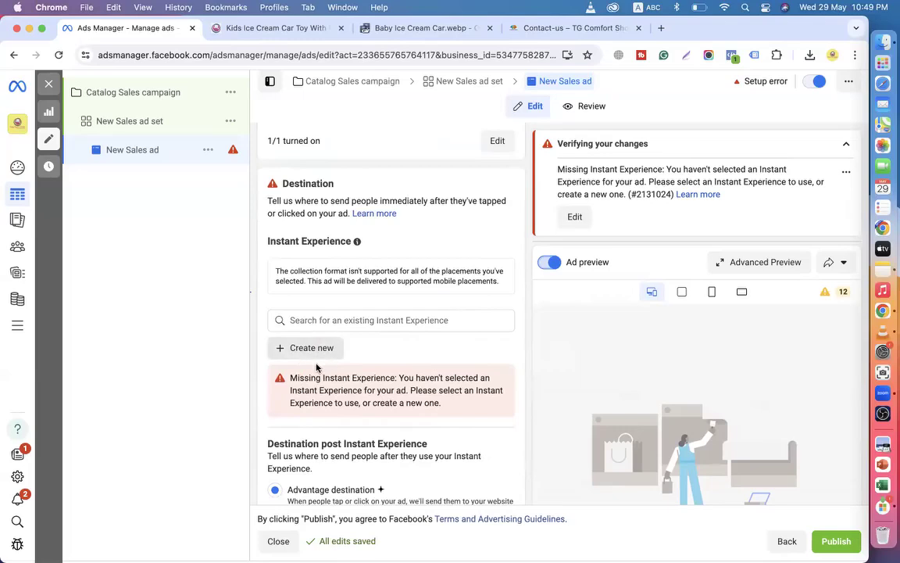
scroll(345, 399, down, 5)
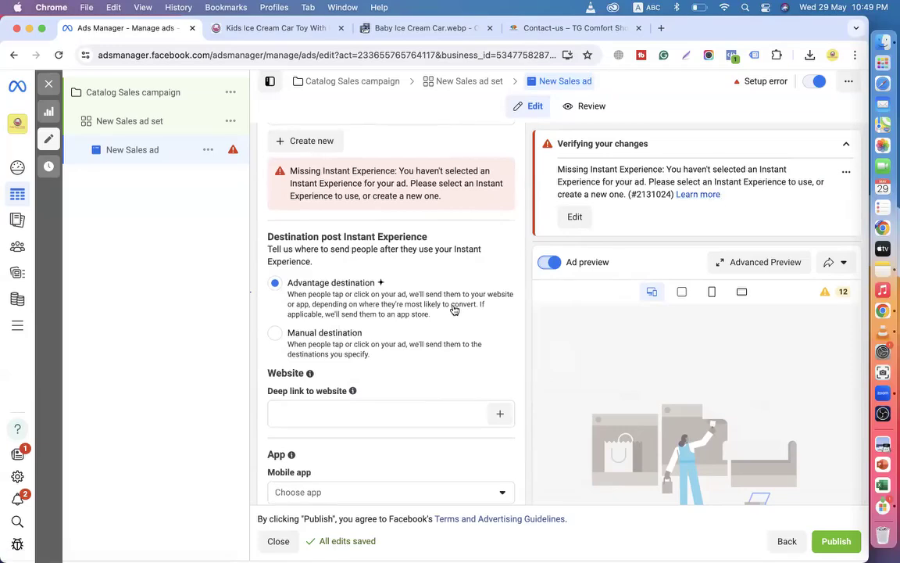
scroll(454, 311, up, 10)
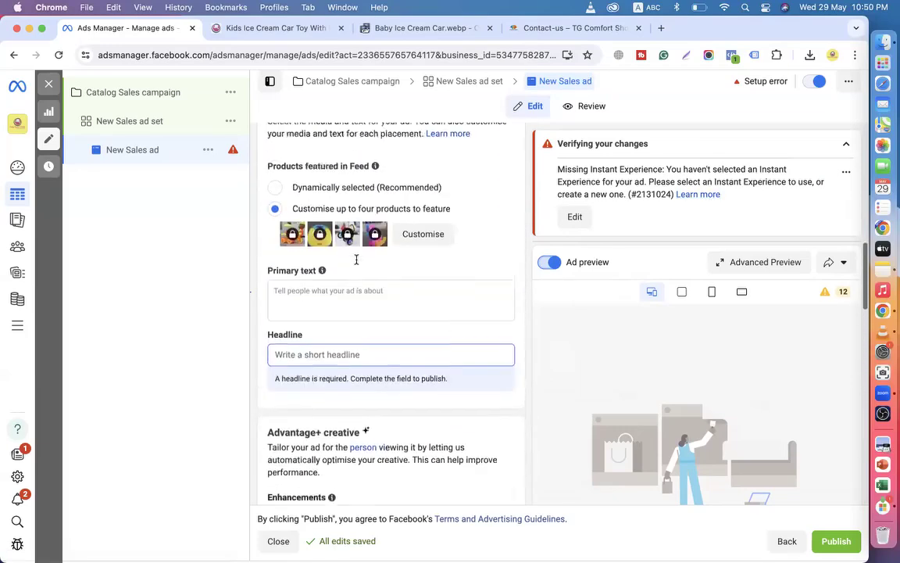
scroll(356, 259, up, 2)
click(275, 242)
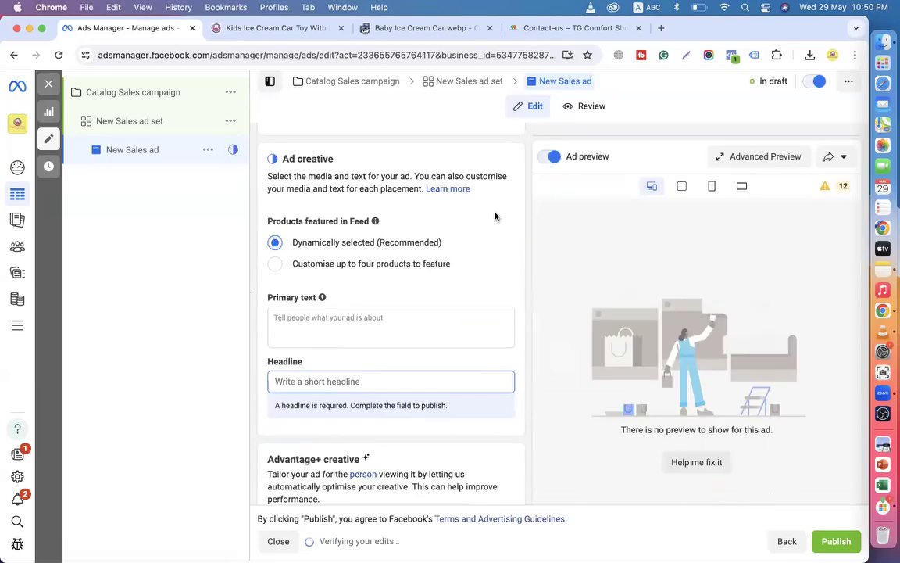
scroll(410, 362, down, 10)
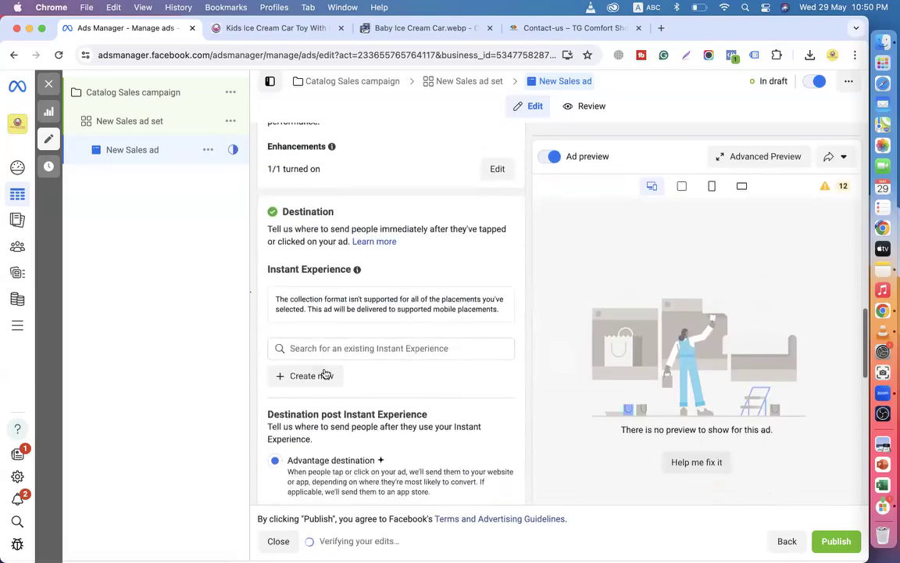
scroll(334, 370, up, 10)
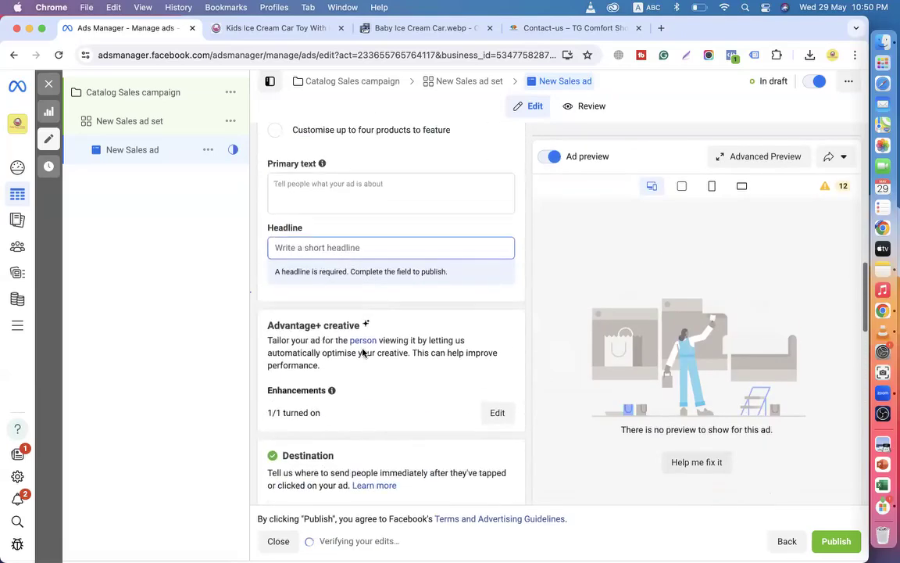
drag(295, 318, 459, 317)
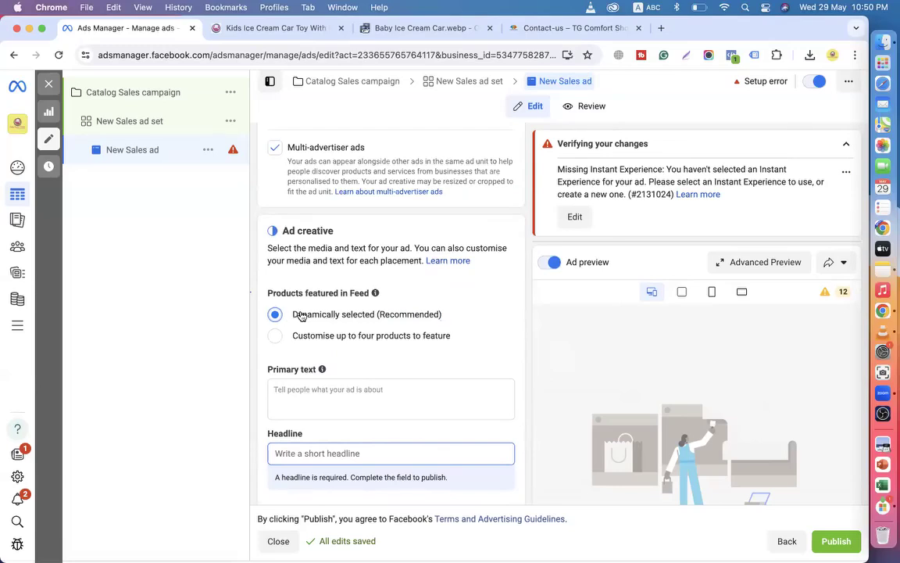
scroll(302, 315, up, 10)
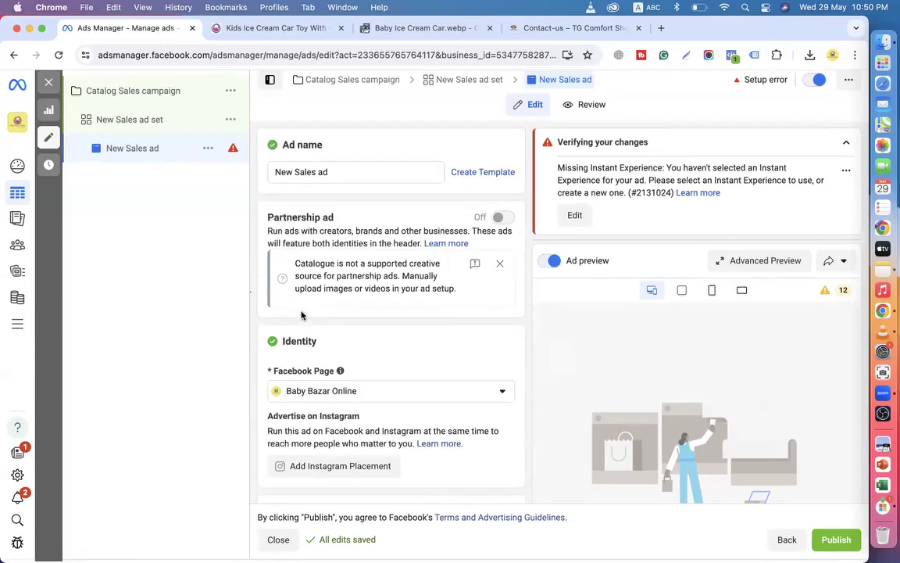
scroll(363, 407, down, 5)
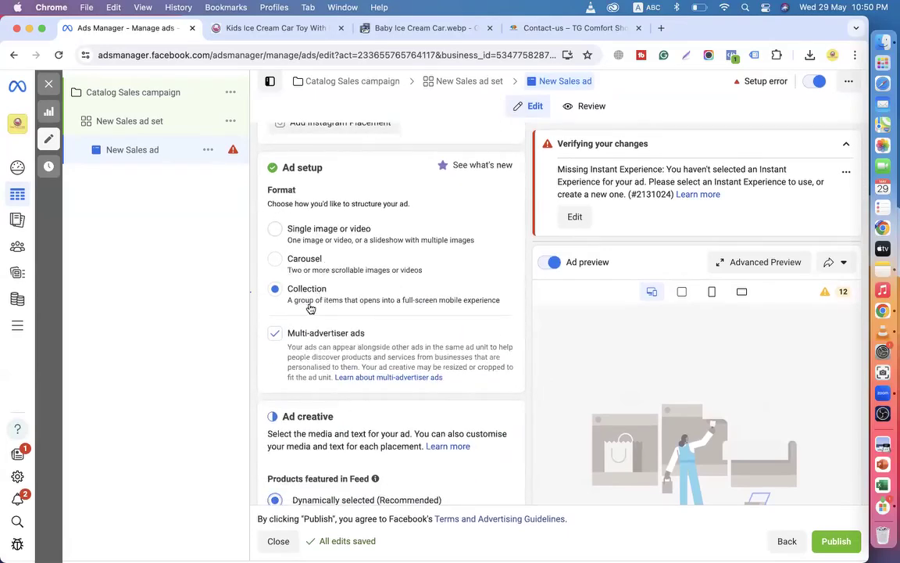
scroll(302, 303, down, 3)
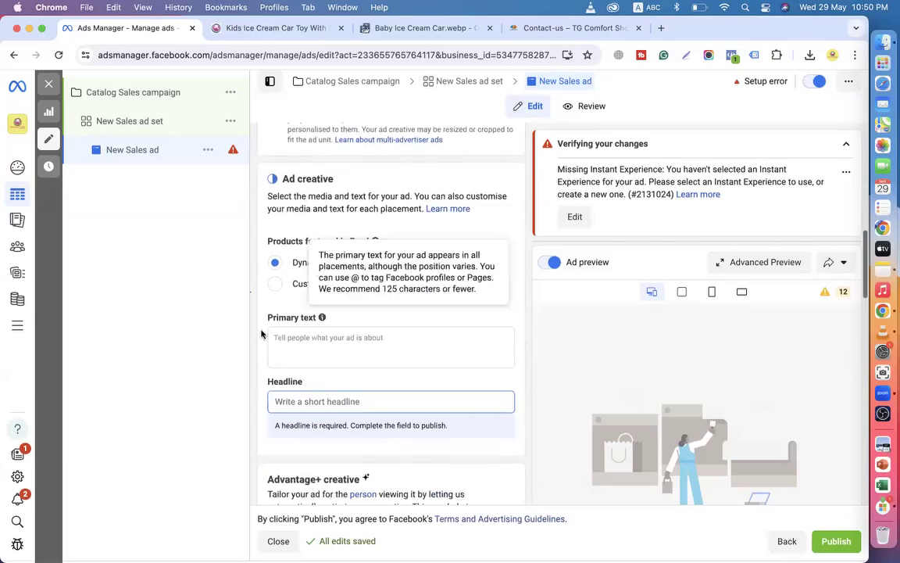
scroll(297, 317, down, 2)
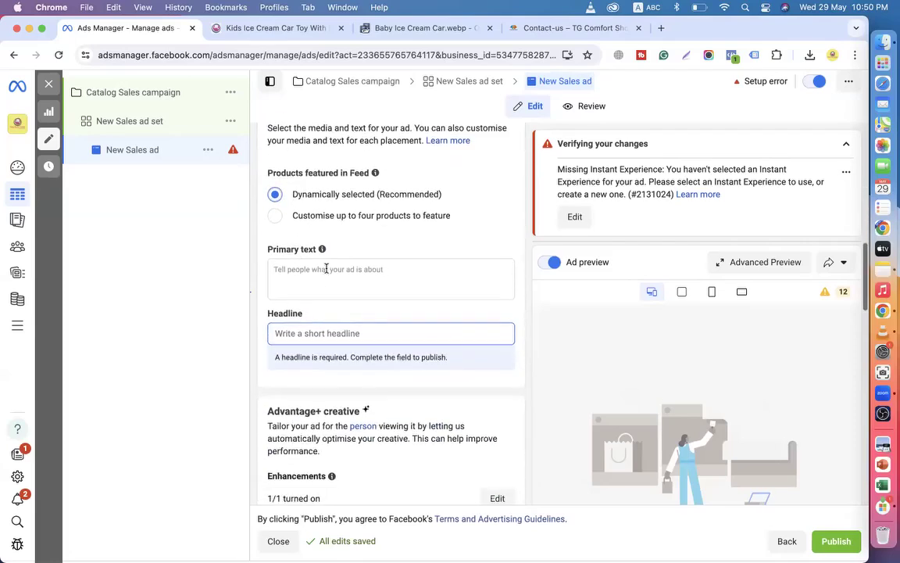
Paste the first two promo lines from the ice cream car product page into the primary text.
click(321, 272)
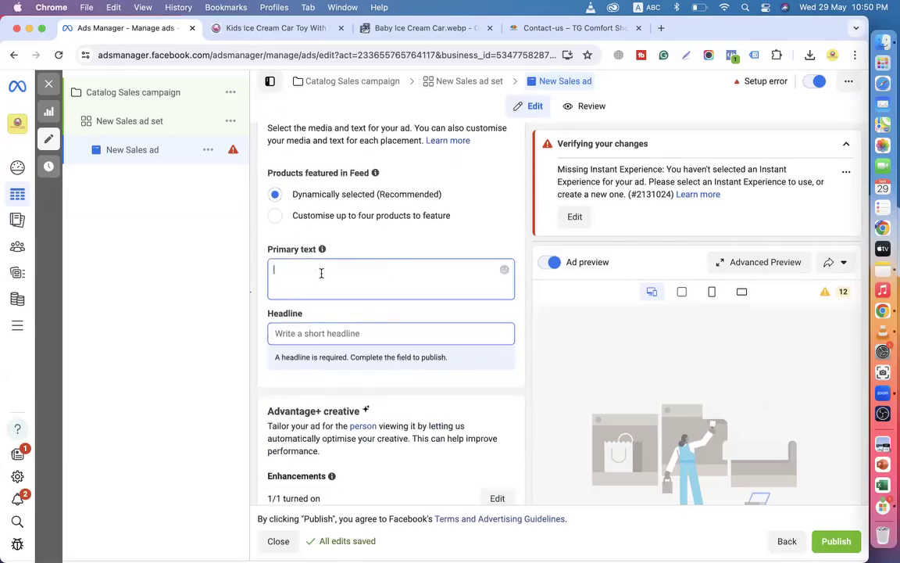
click(273, 28)
scroll(442, 206, down, 5)
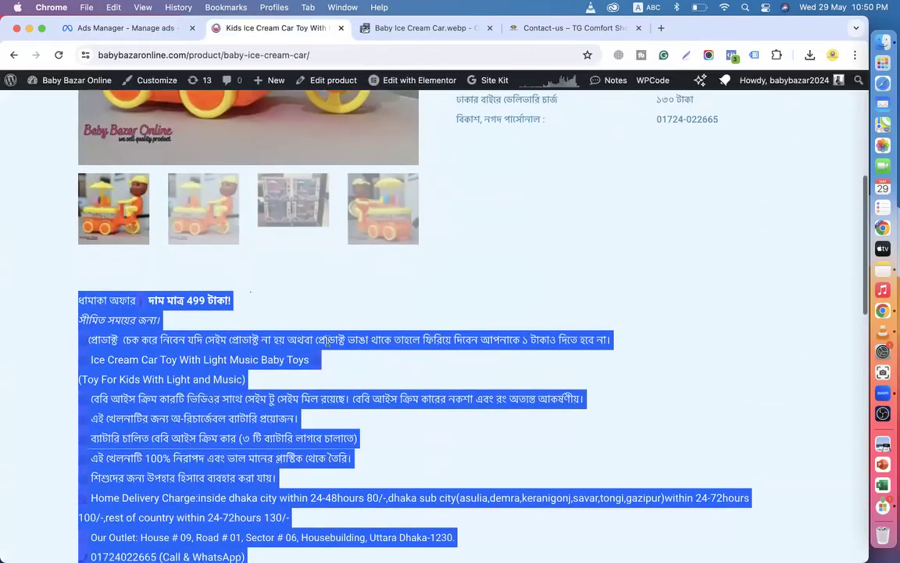
click(227, 332)
drag(184, 321, 69, 295)
key(super+c)
click(140, 28)
click(328, 275)
key(super+v)
Type the Bengali headline 'ogrim 1 taka pement chaRa orDar korun' with Avro.
click(308, 332)
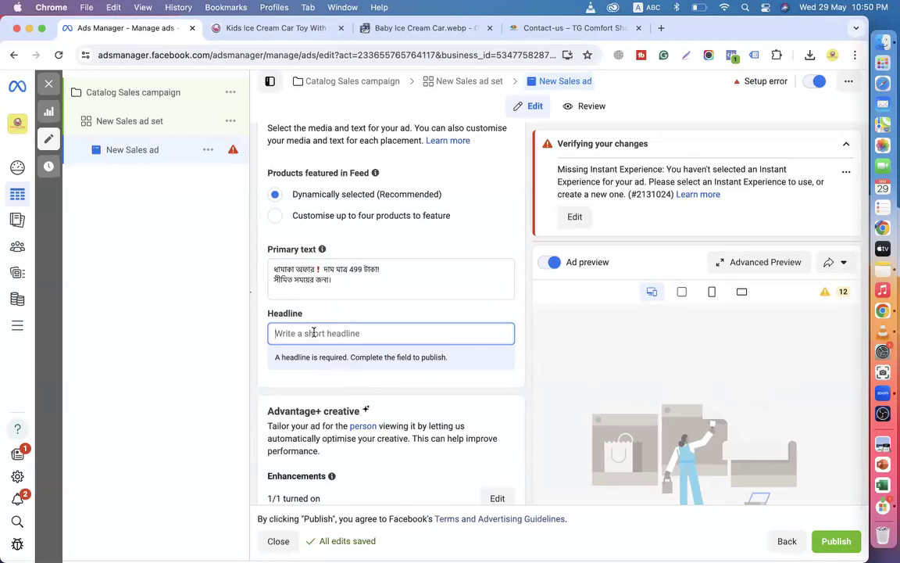
click(645, 11)
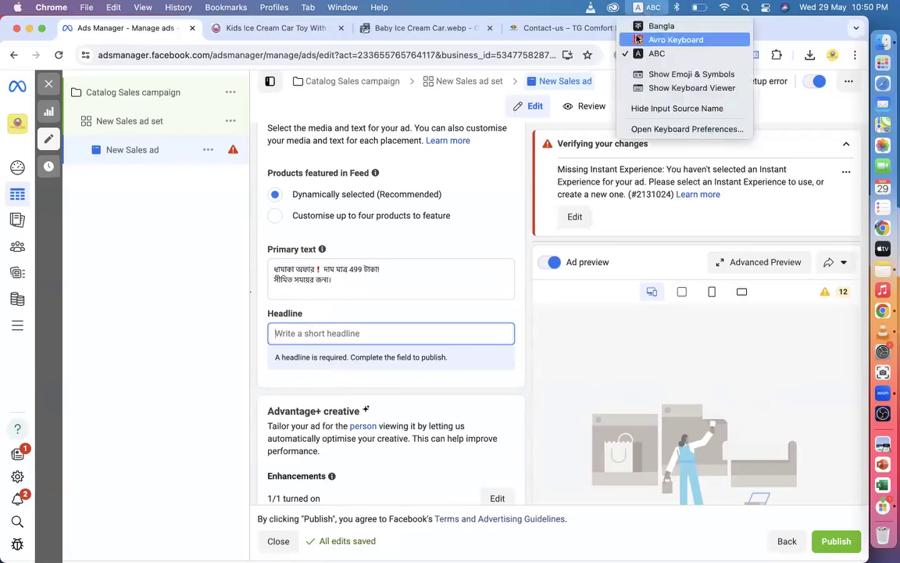
click(668, 37)
text(og)
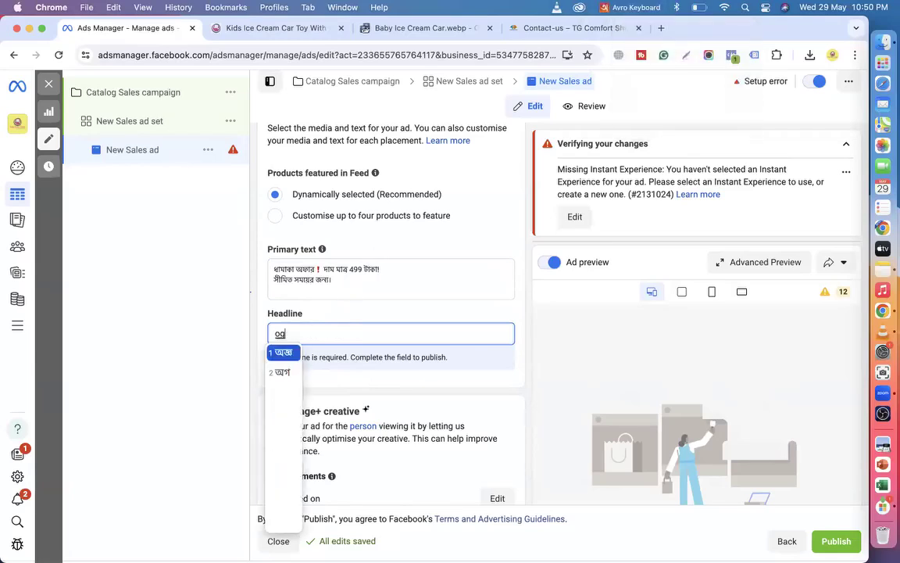
text(rim 1 taka)
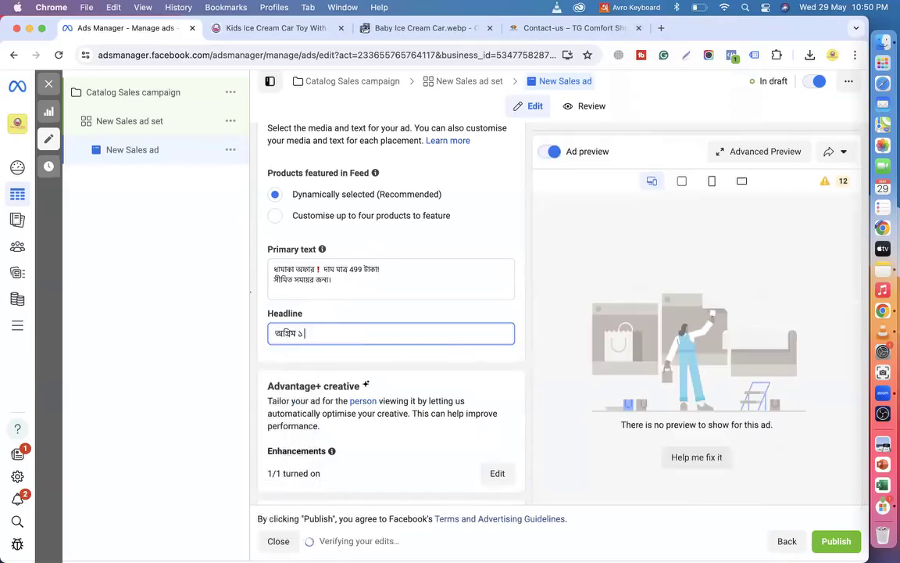
text( oemnet)
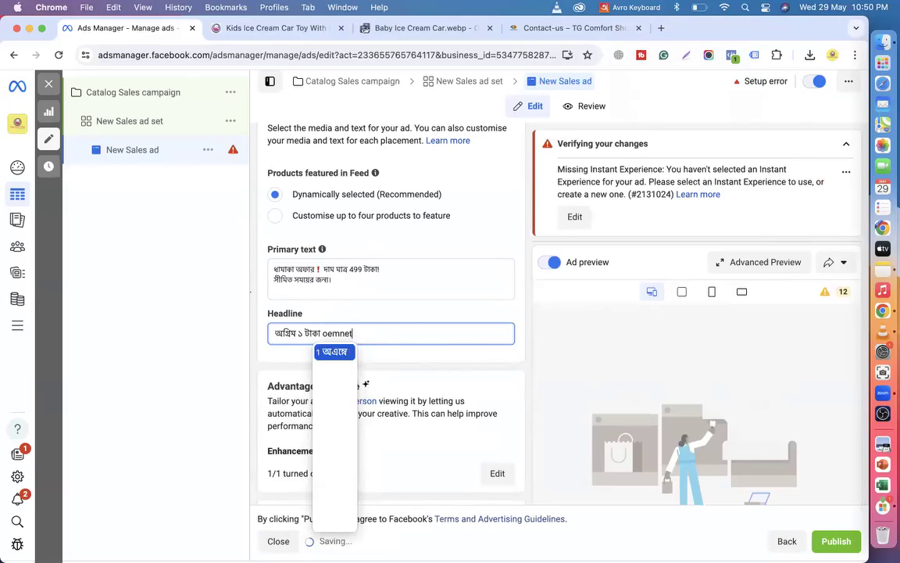
key(BackSpace)
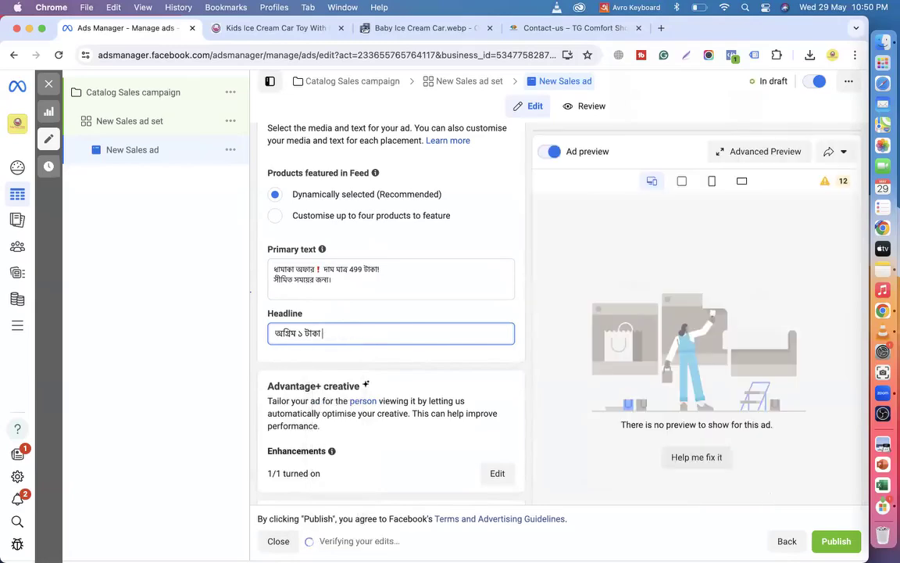
text(pement ch)
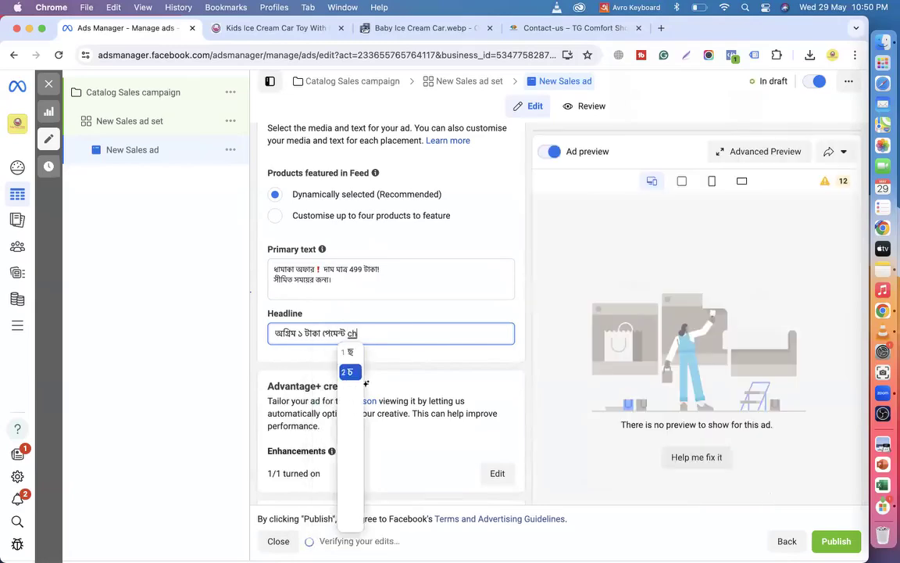
text(aRa orDar ko)
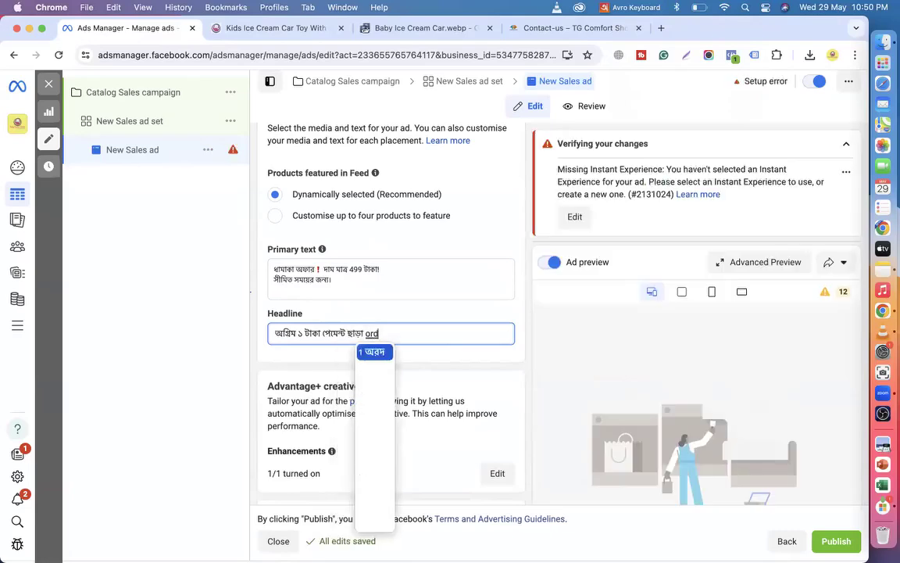
text(run)
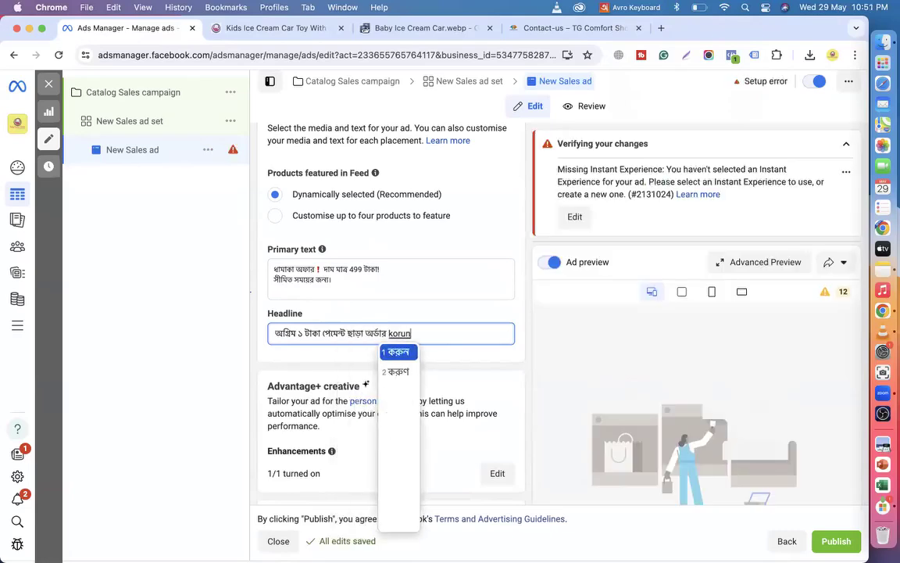
scroll(352, 363, down, 3)
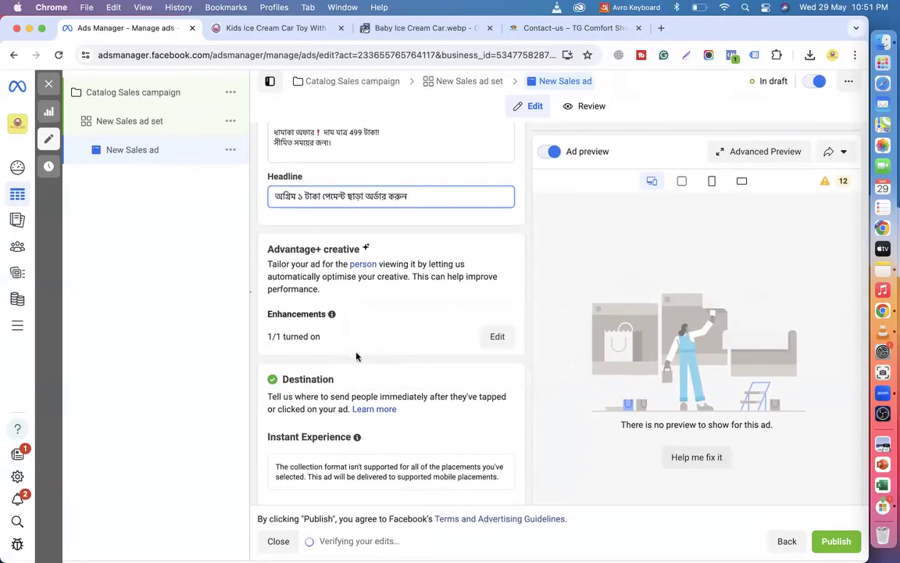
scroll(358, 394, down, 3)
scroll(359, 396, down, 2)
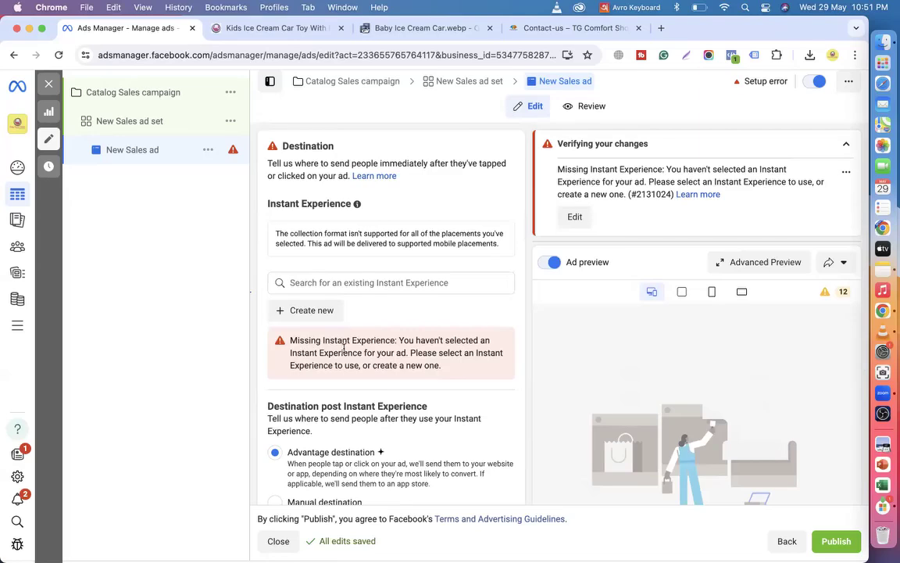
scroll(344, 348, up, 10)
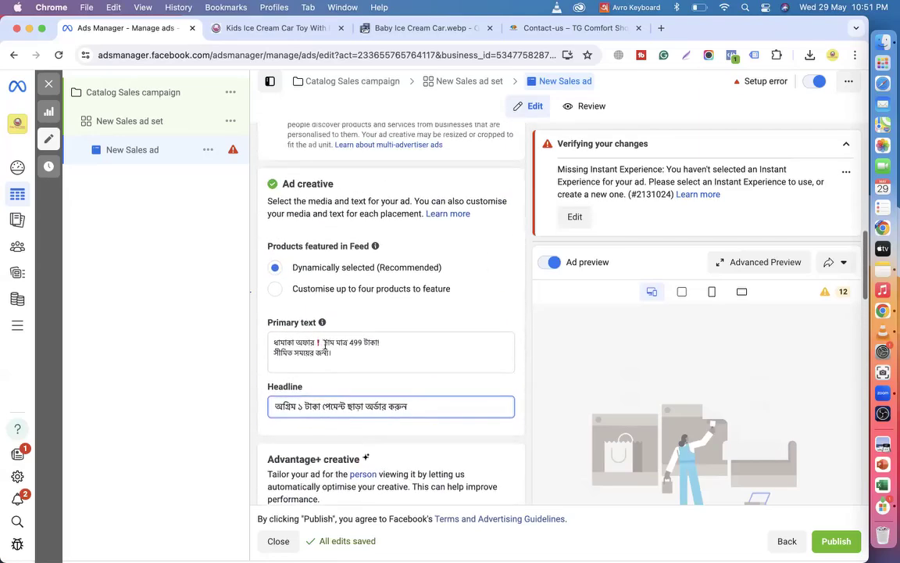
scroll(325, 345, up, 3)
scroll(336, 290, up, 5)
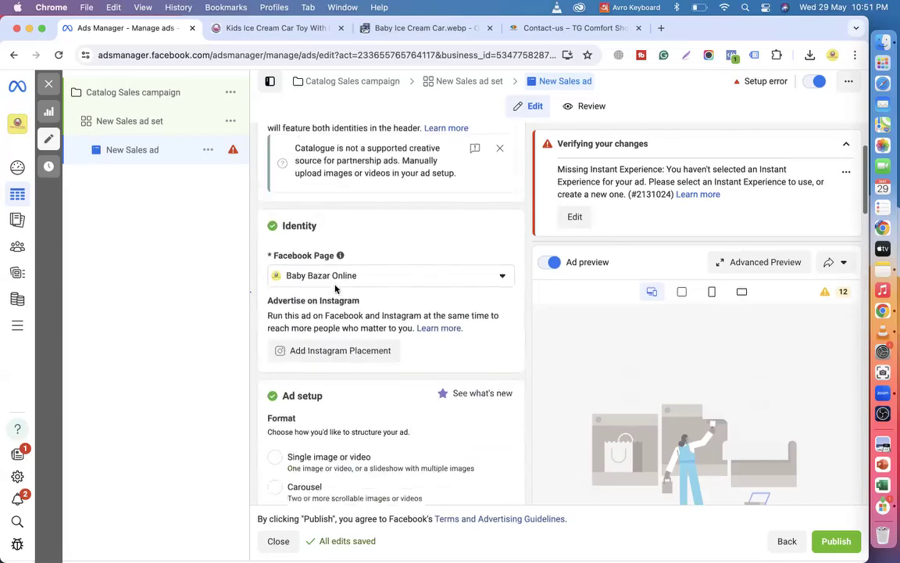
scroll(312, 234, up, 3)
scroll(375, 313, down, 5)
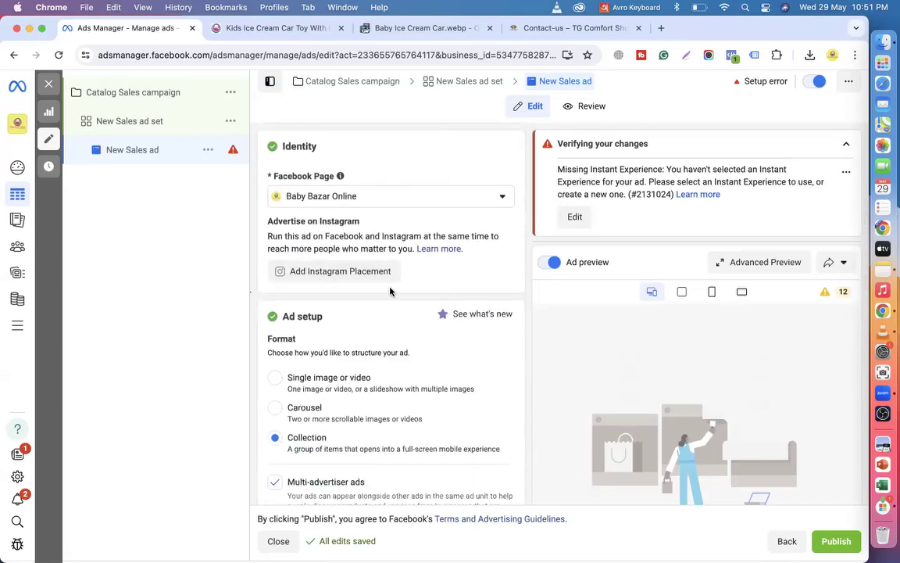
scroll(359, 293, down, 3)
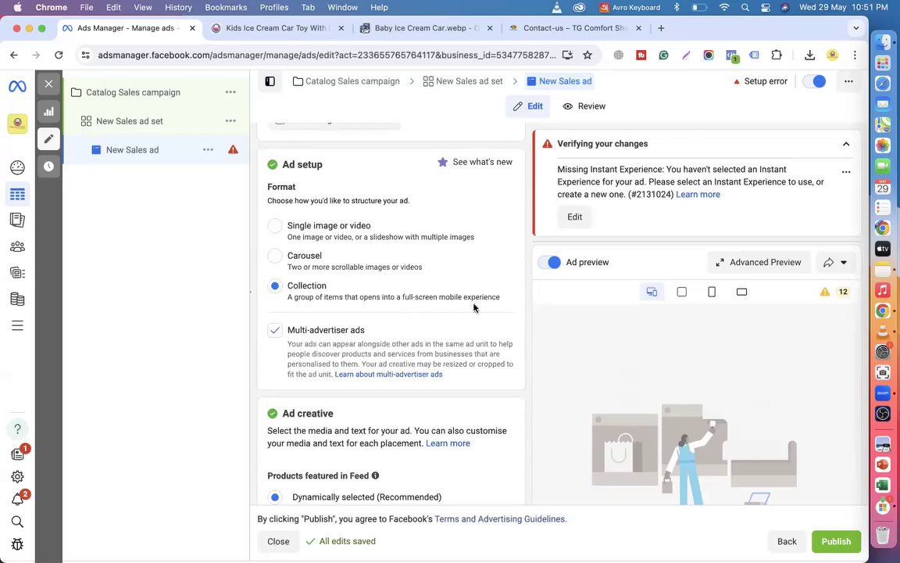
scroll(474, 307, down, 3)
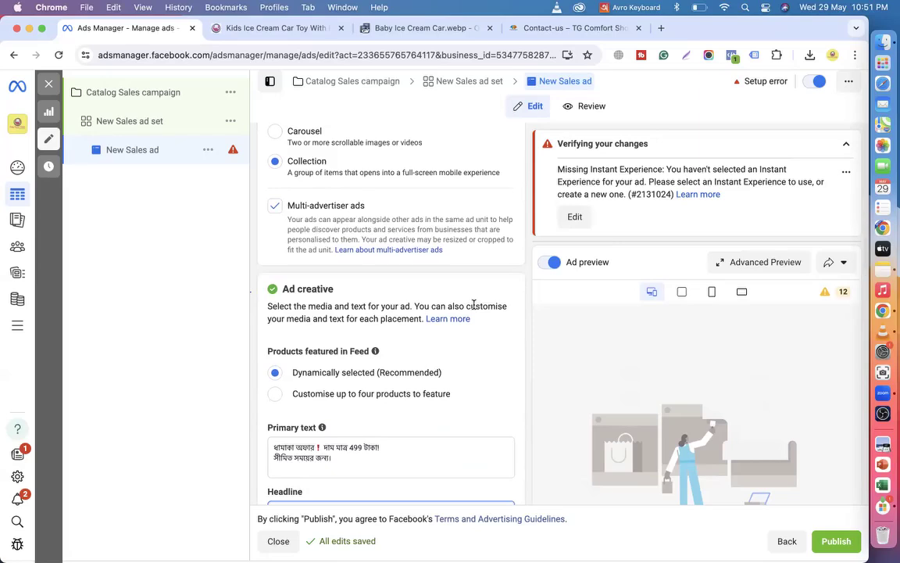
scroll(473, 306, up, 1)
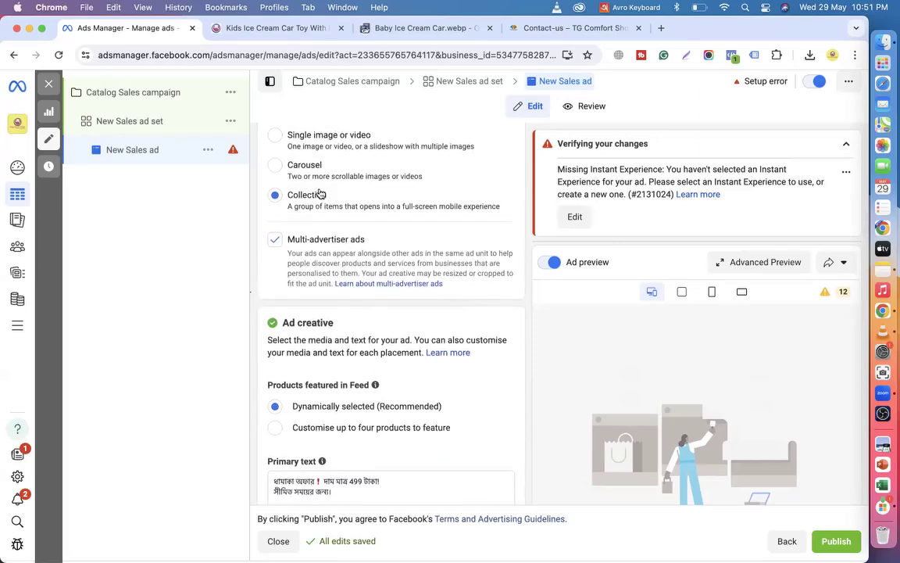
scroll(375, 404, down, 5)
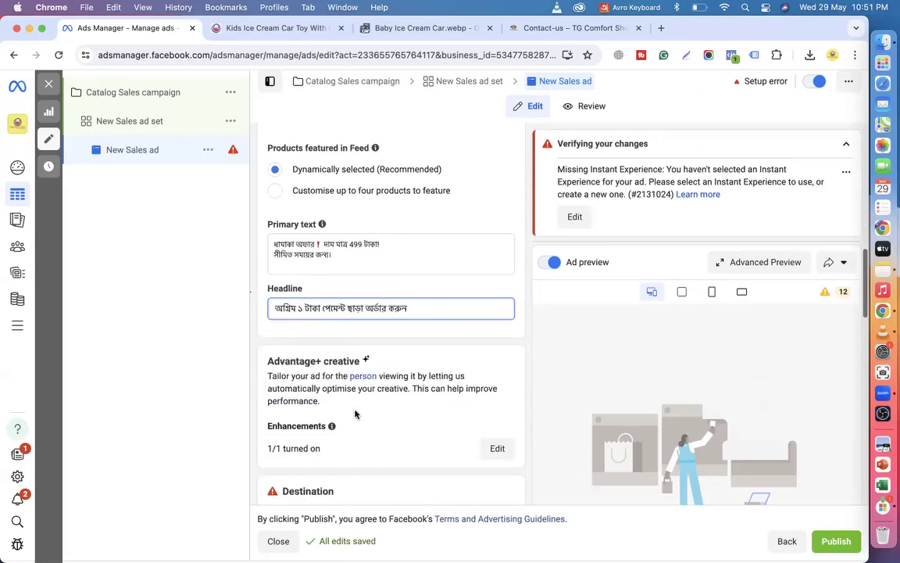
scroll(391, 318, down, 4)
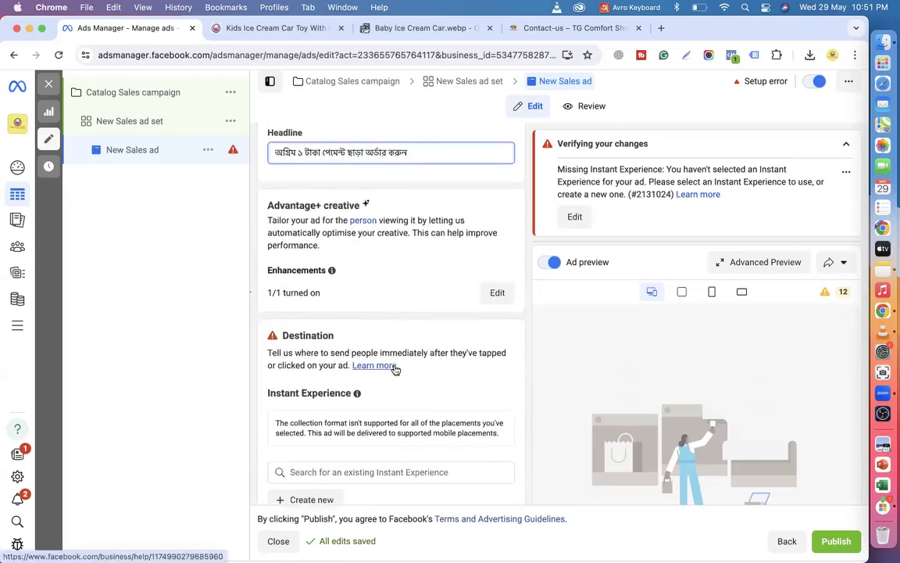
scroll(396, 368, down, 4)
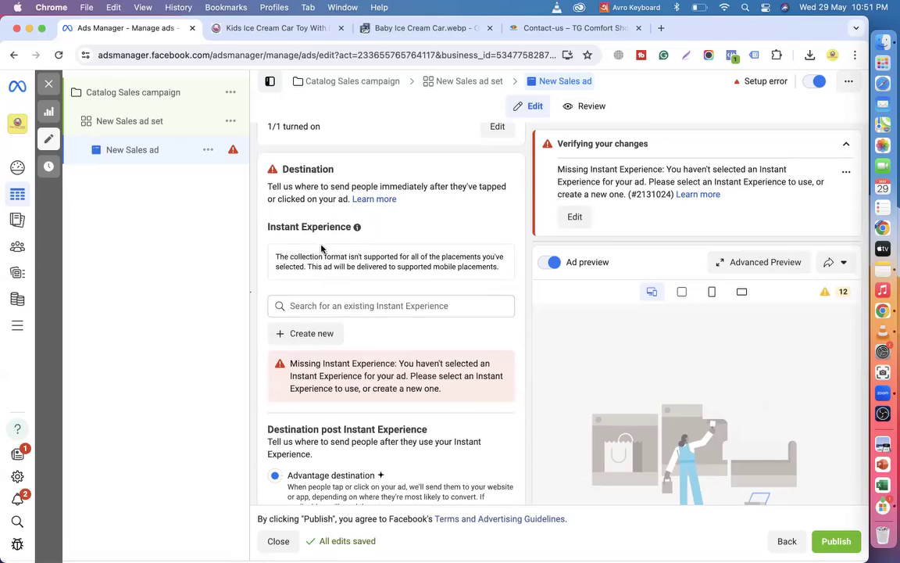
Create a new Instant Experience from the Storefront template.
click(303, 334)
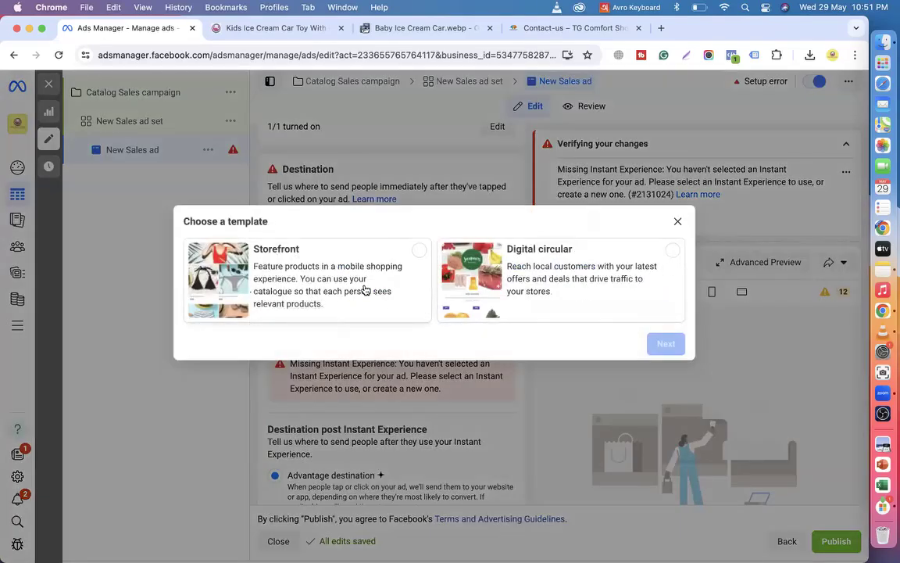
click(328, 283)
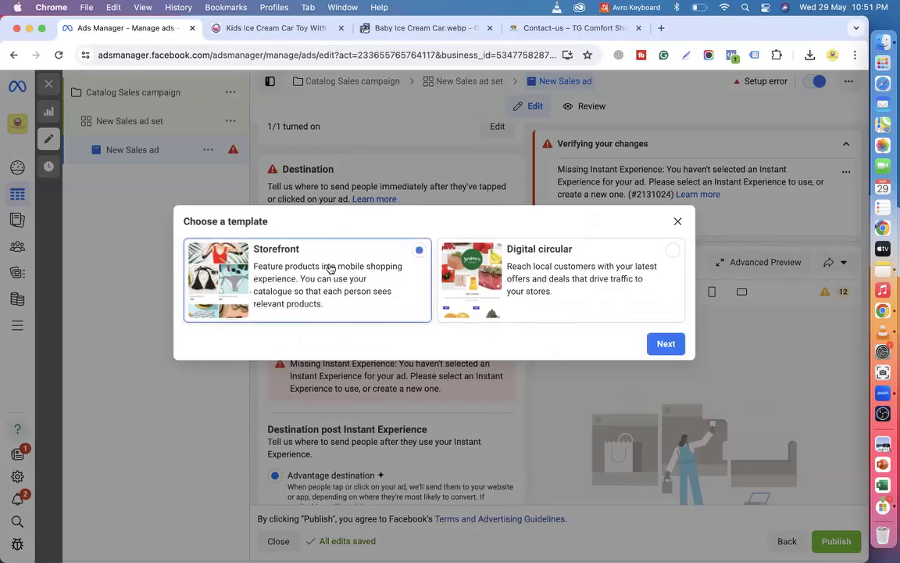
click(678, 340)
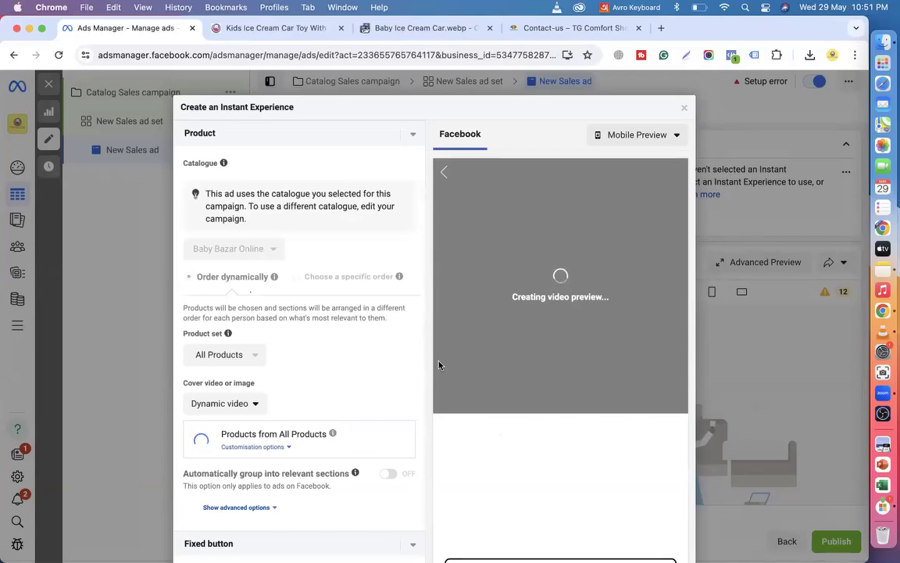
Set the Instant Experience cover type to Video, after trying Image, and open the video library.
scroll(393, 354, down, 2)
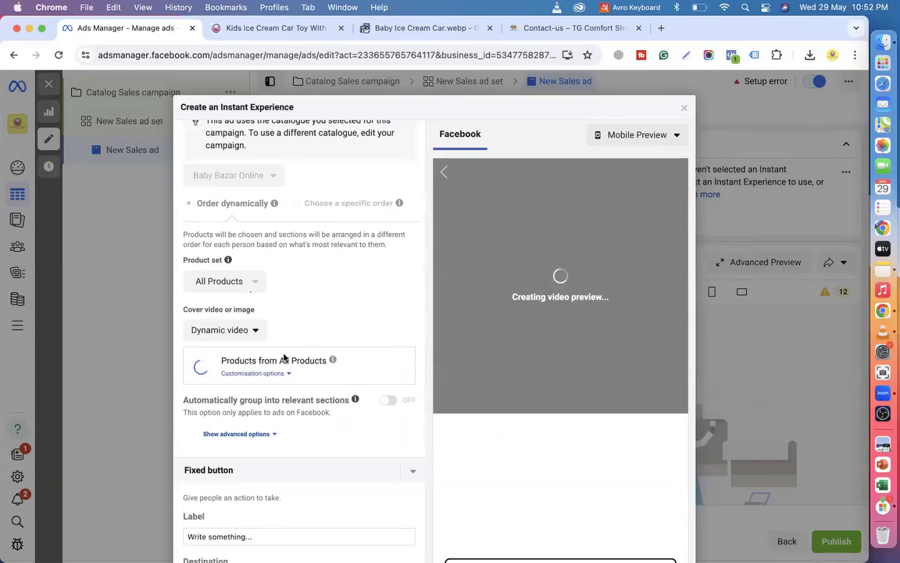
click(253, 329)
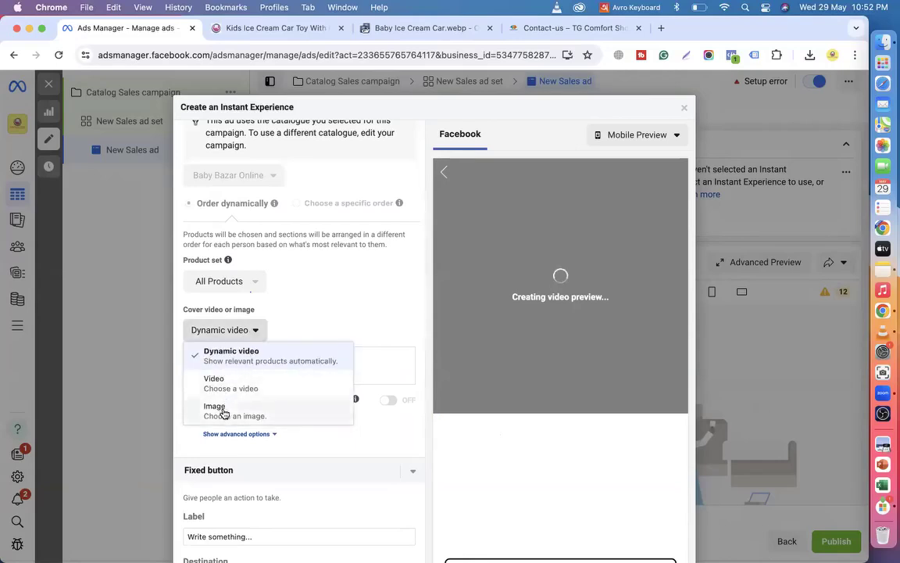
click(223, 414)
scroll(294, 308, down, 1)
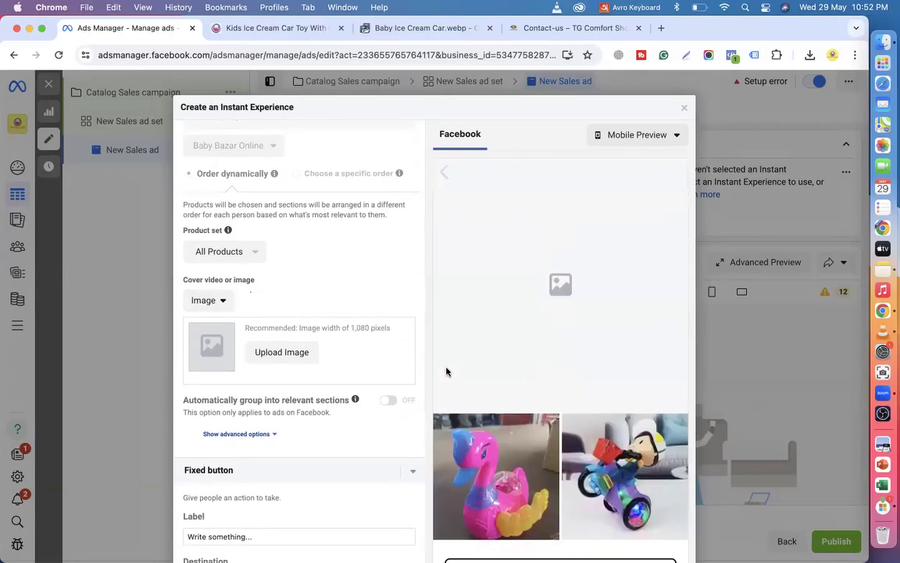
click(209, 300)
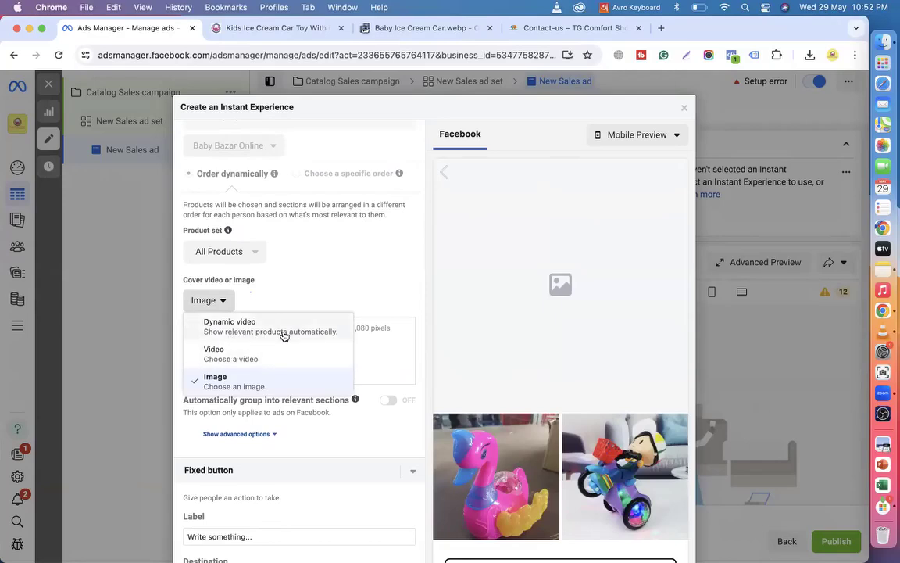
click(233, 357)
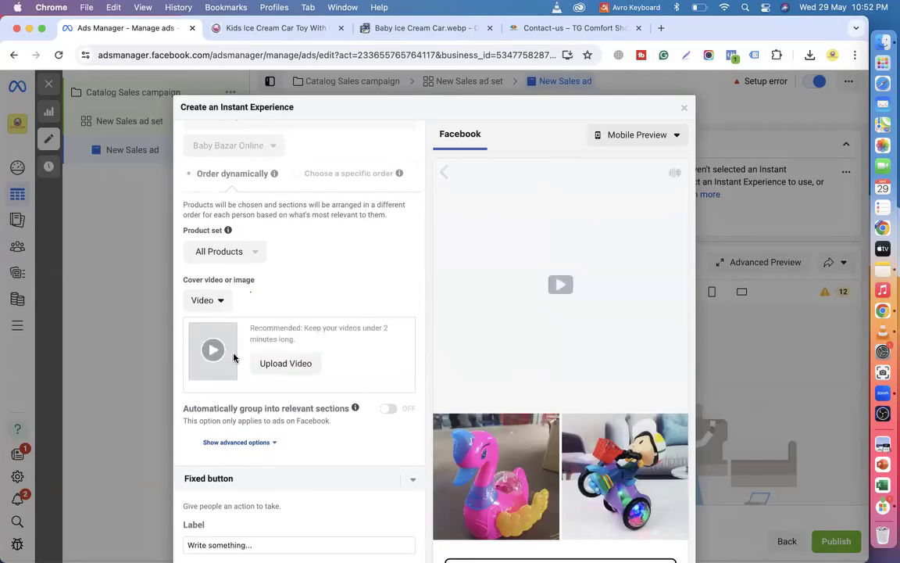
click(285, 364)
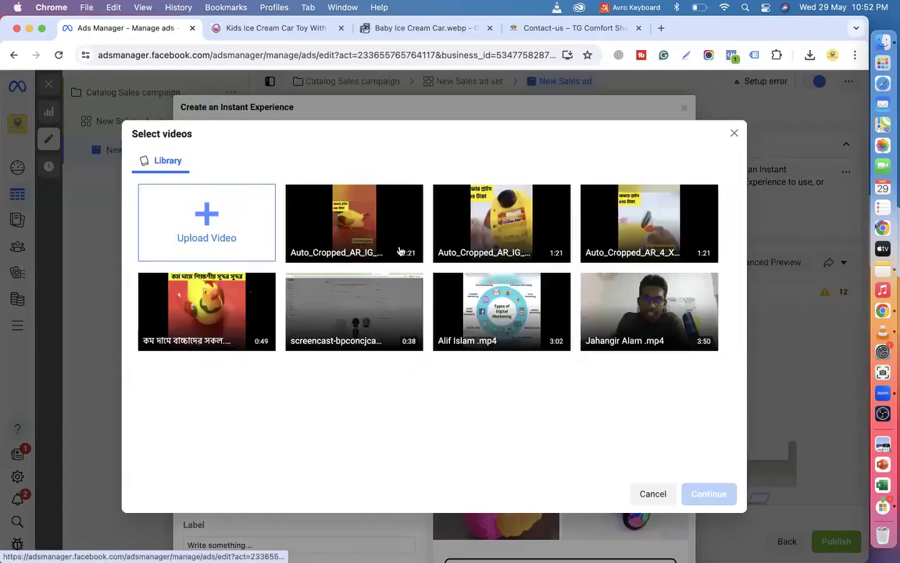
Choose the 1:21 Auto_Cropped toy clip from the library as the cover video.
click(209, 235)
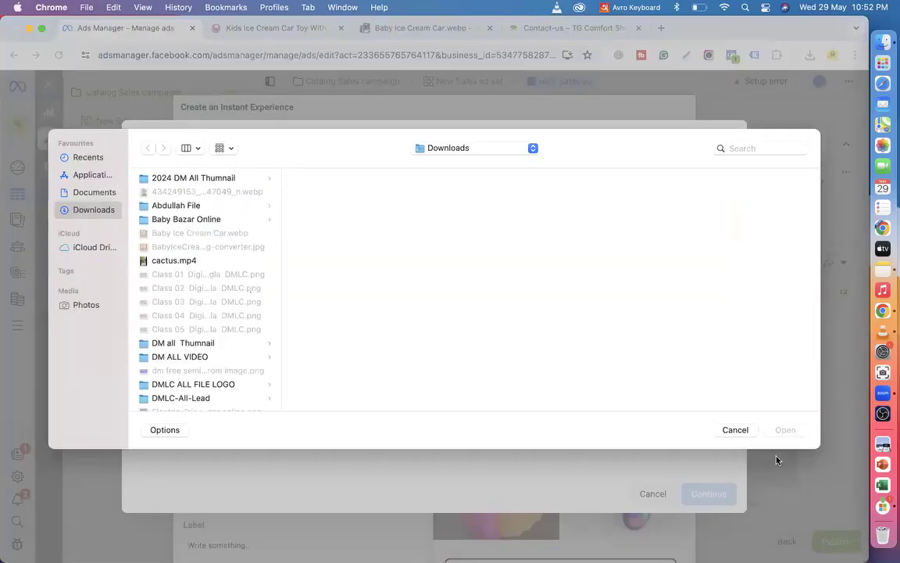
click(734, 430)
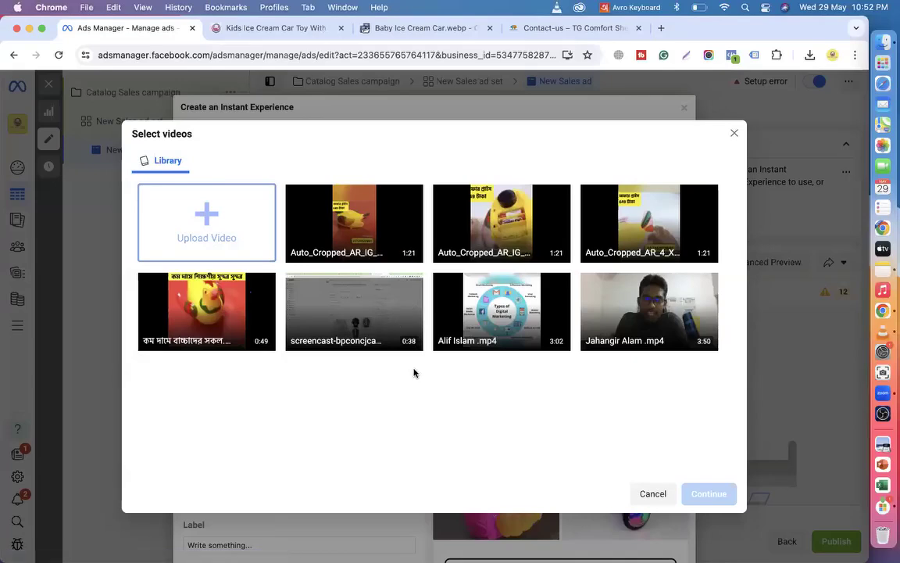
click(222, 299)
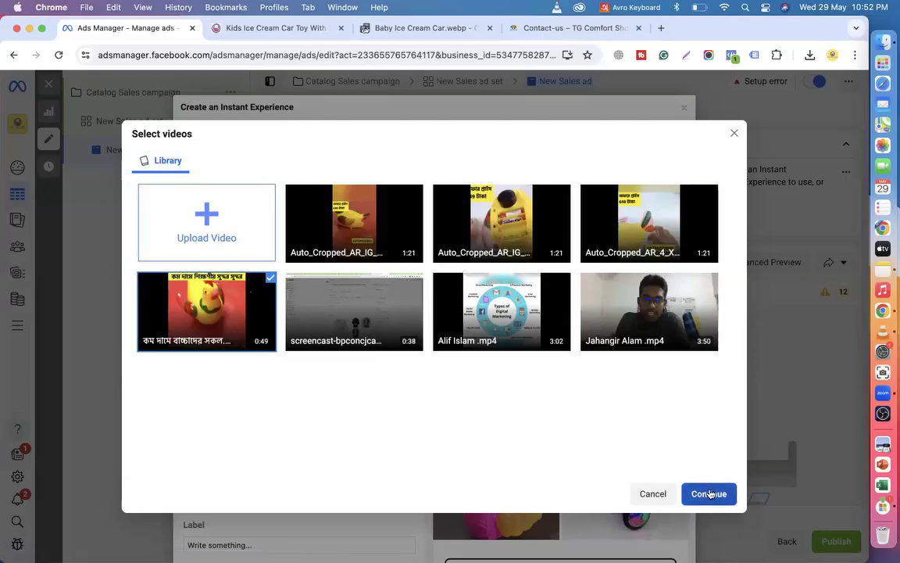
click(486, 237)
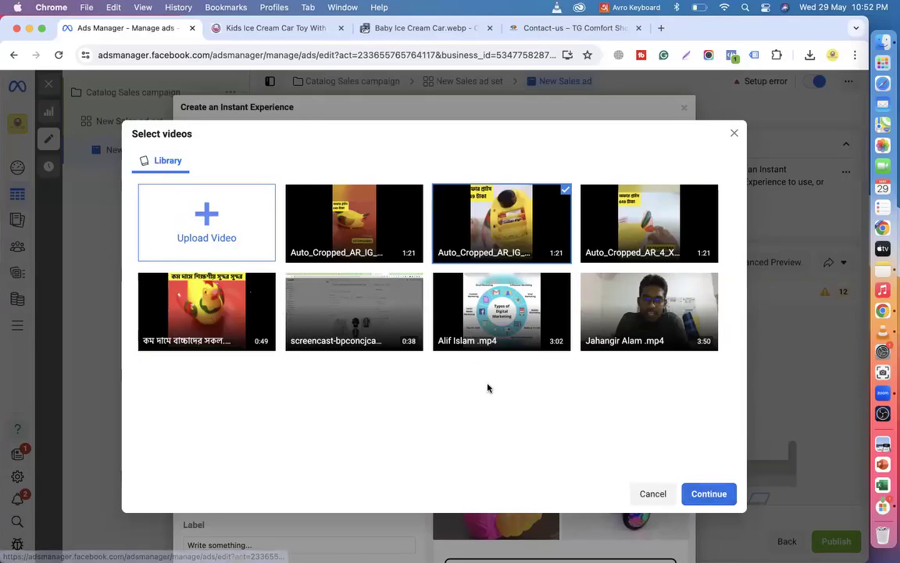
click(709, 494)
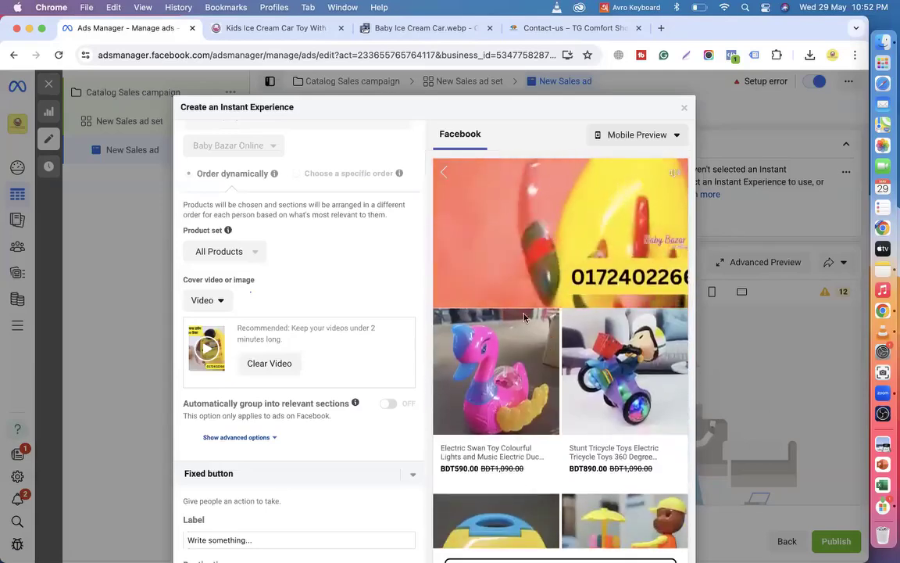
scroll(583, 251, down, 5)
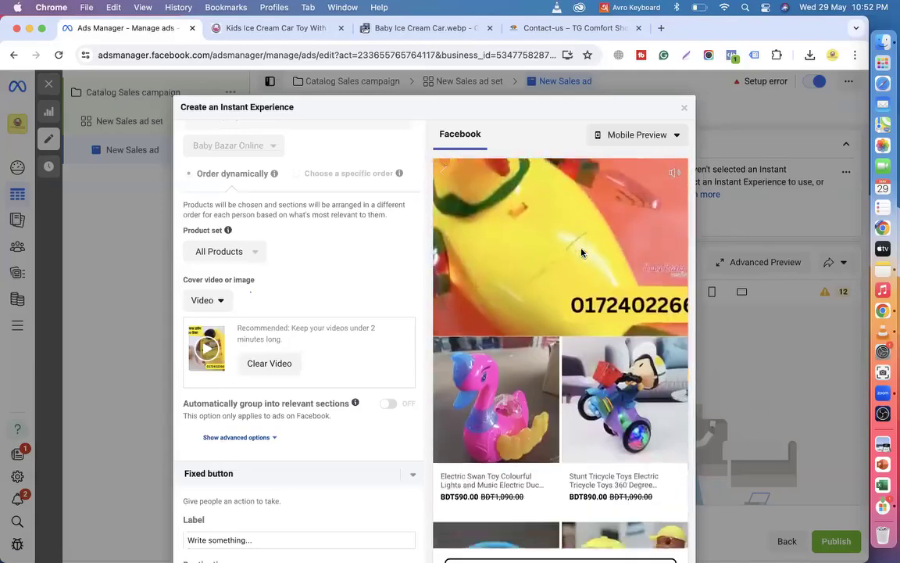
scroll(628, 296, down, 2)
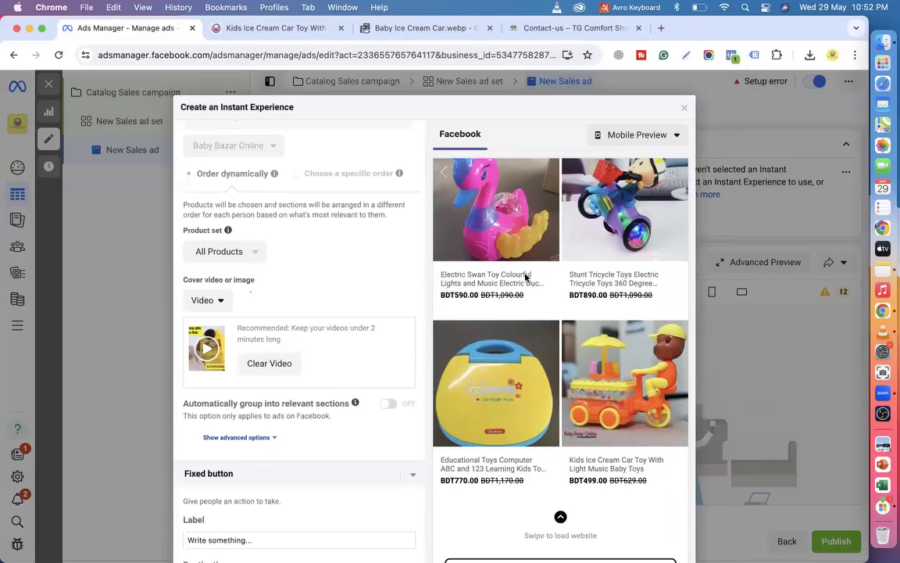
click(270, 28)
scroll(529, 211, up, 10)
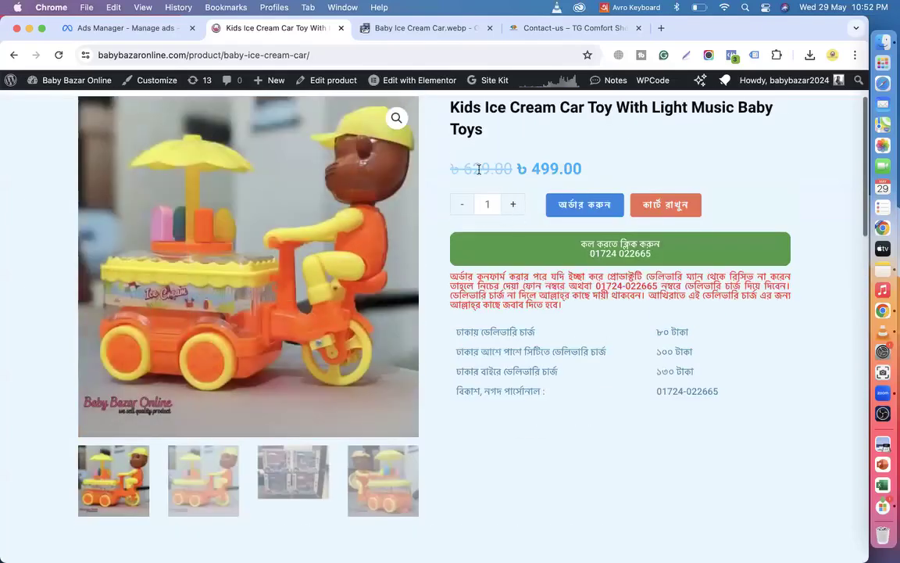
scroll(478, 170, up, 3)
drag(438, 195, 556, 197)
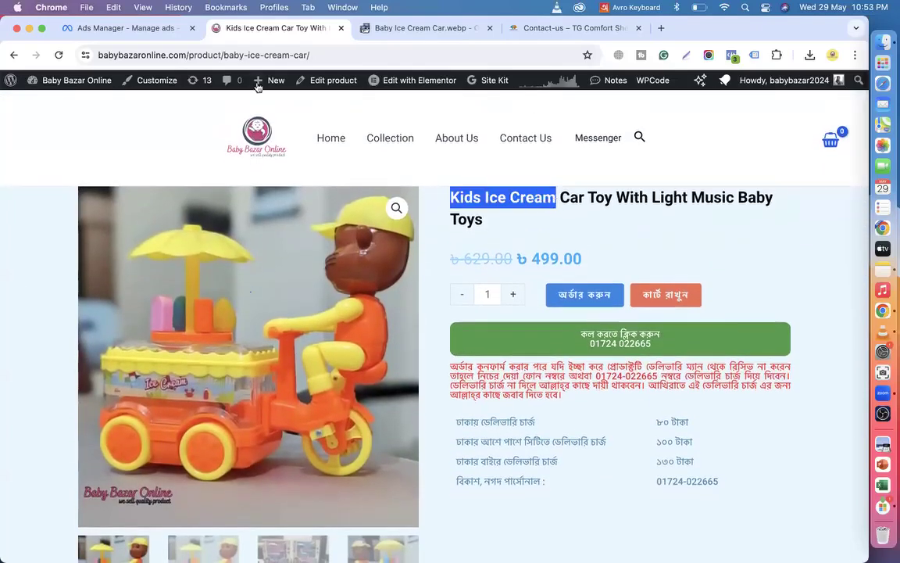
click(125, 28)
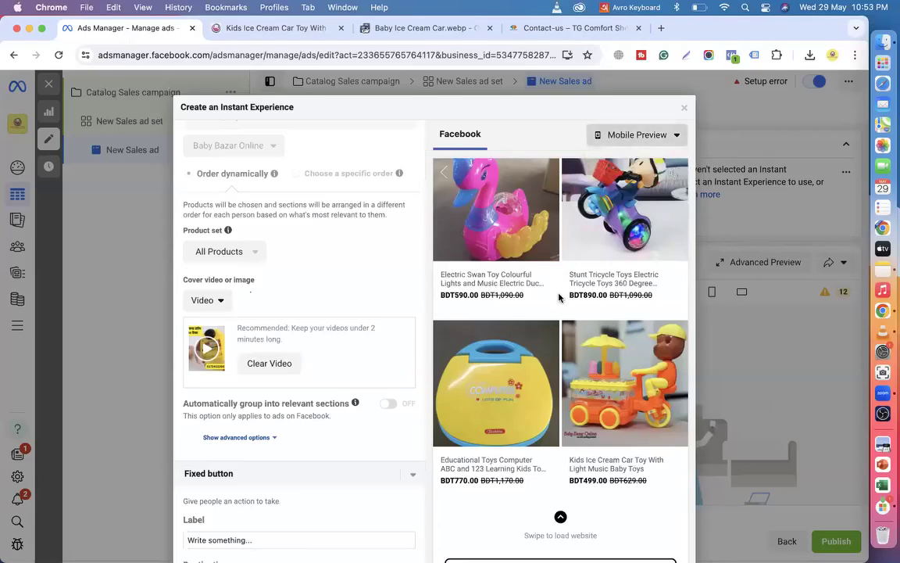
scroll(559, 297, down, 3)
scroll(559, 297, up, 3)
scroll(558, 296, up, 5)
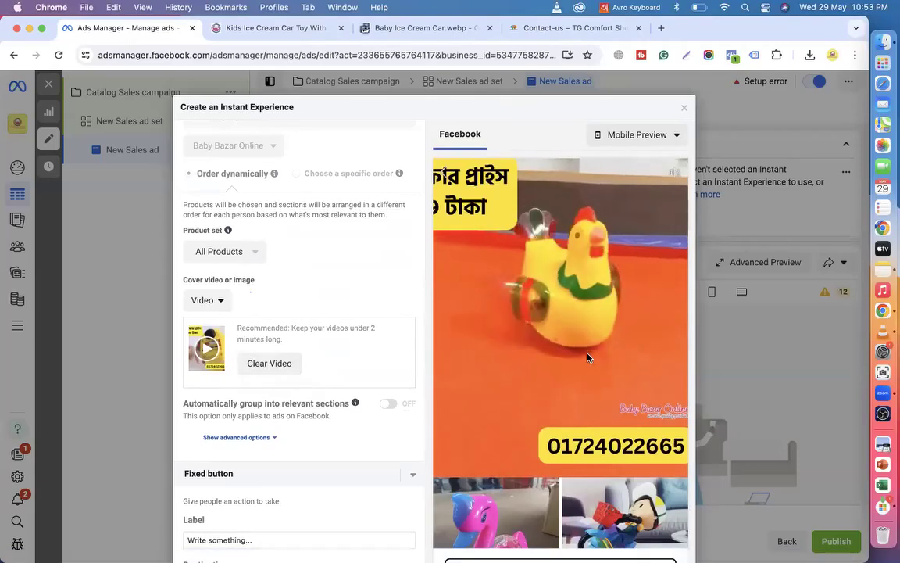
scroll(297, 408, down, 1)
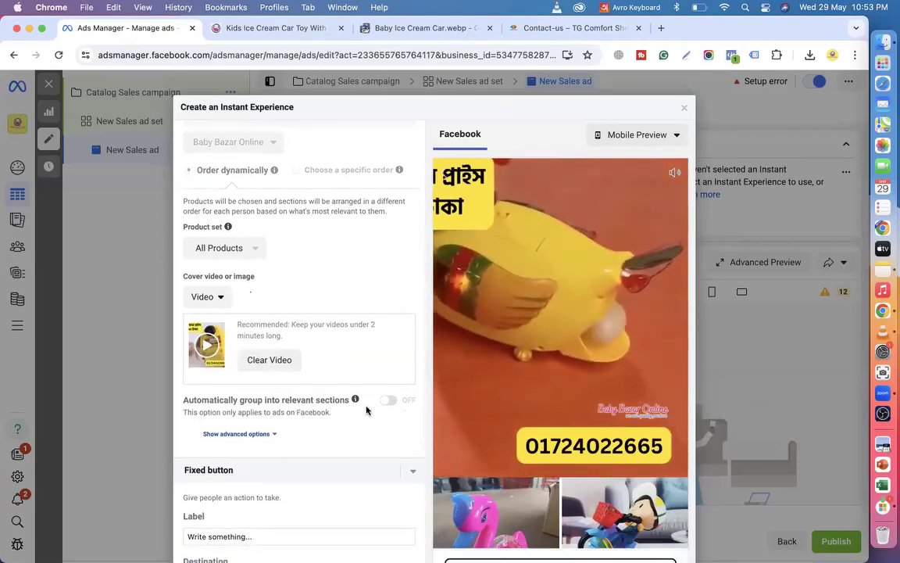
click(266, 433)
scroll(268, 434, down, 2)
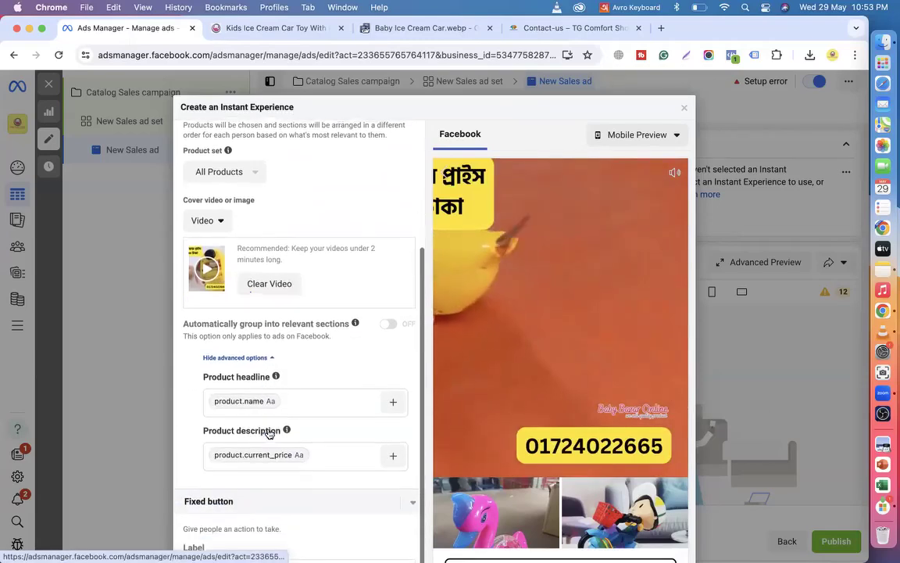
click(256, 355)
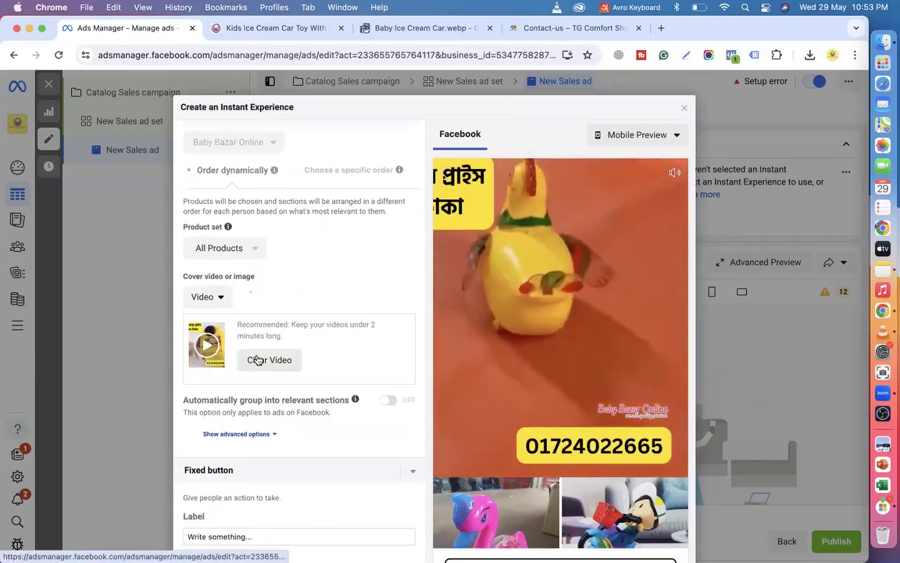
scroll(258, 360, down, 3)
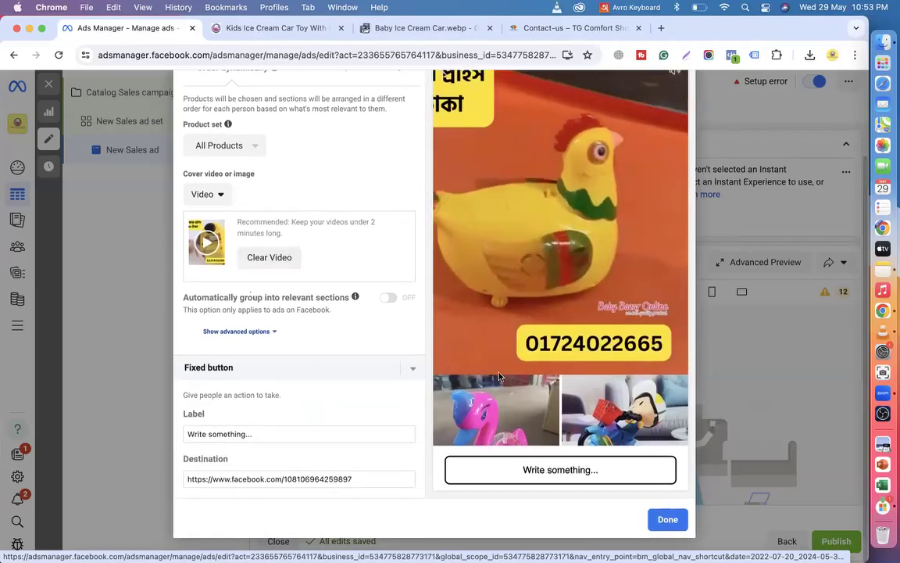
scroll(487, 309, down, 5)
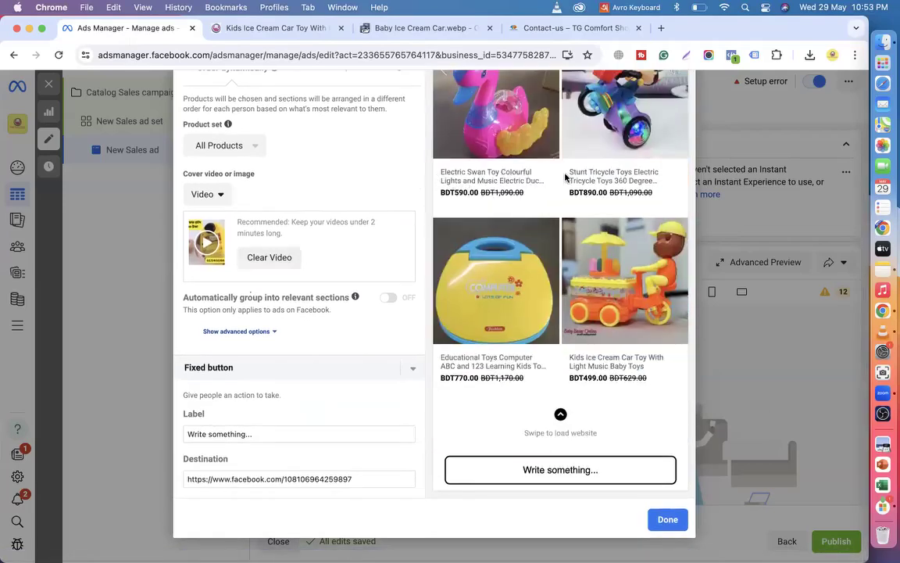
scroll(342, 275, up, 3)
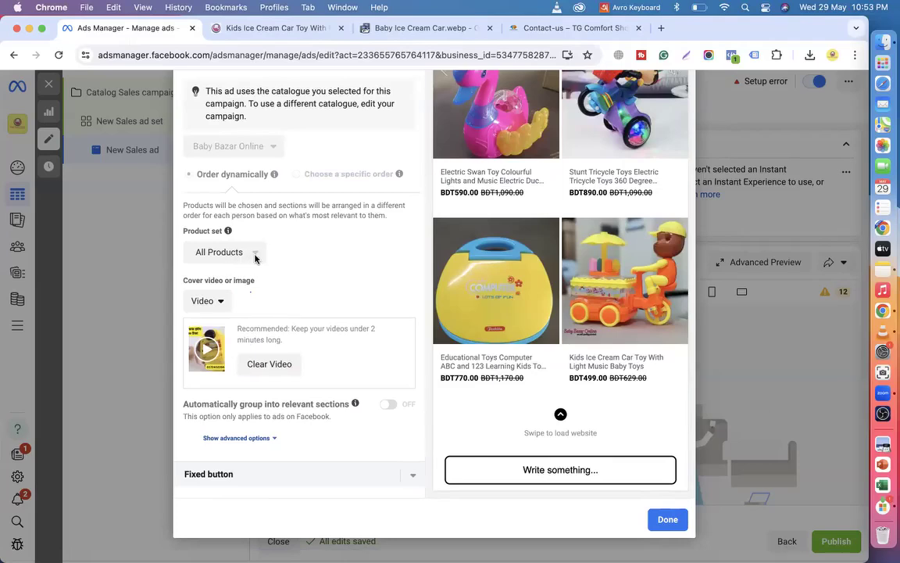
scroll(255, 258, up, 2)
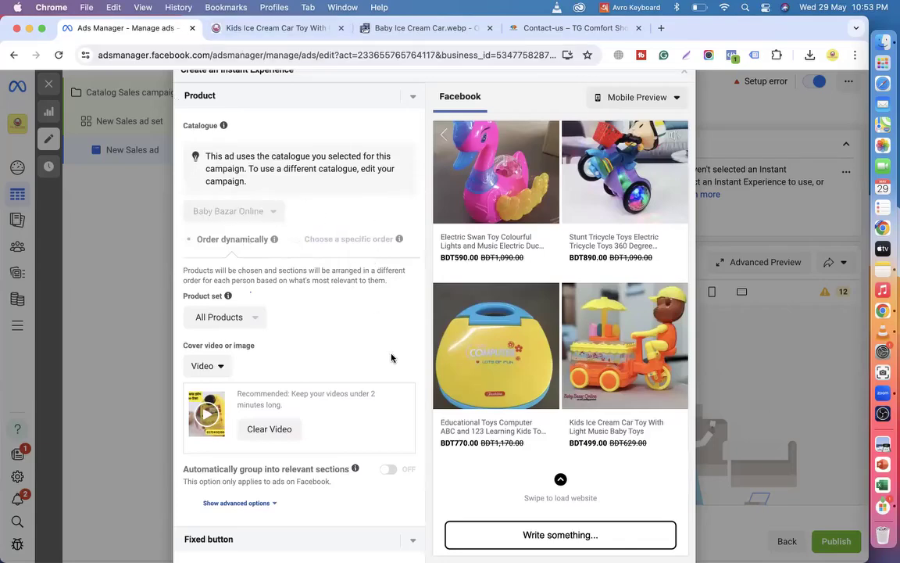
scroll(534, 325, down, 2)
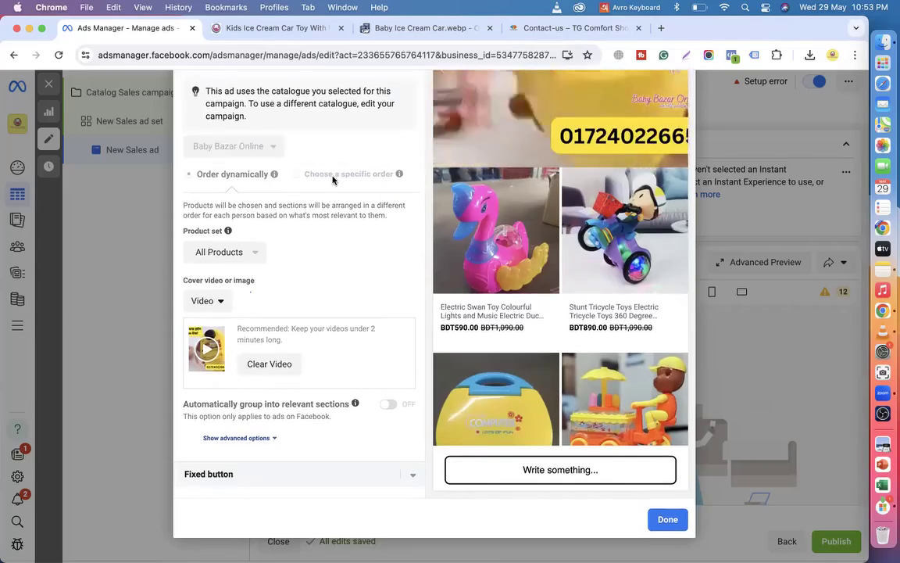
Clear the current cover video, try Dynamic video, then switch the cover type back to Video.
click(269, 364)
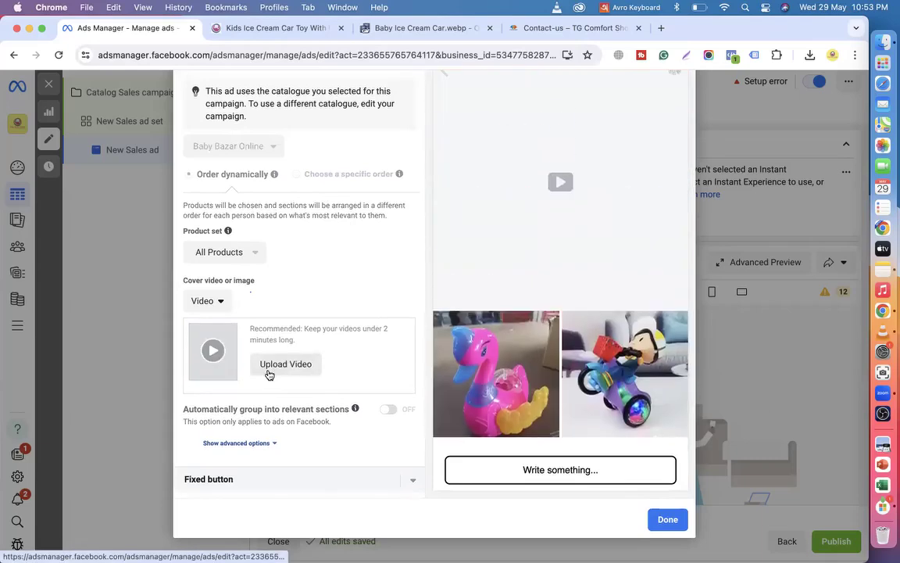
triple_click(333, 183)
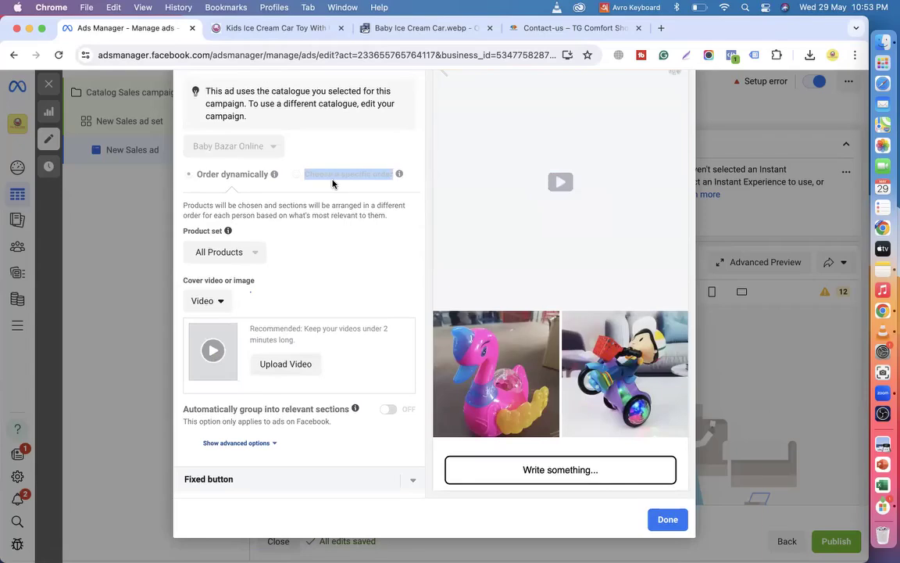
click(223, 304)
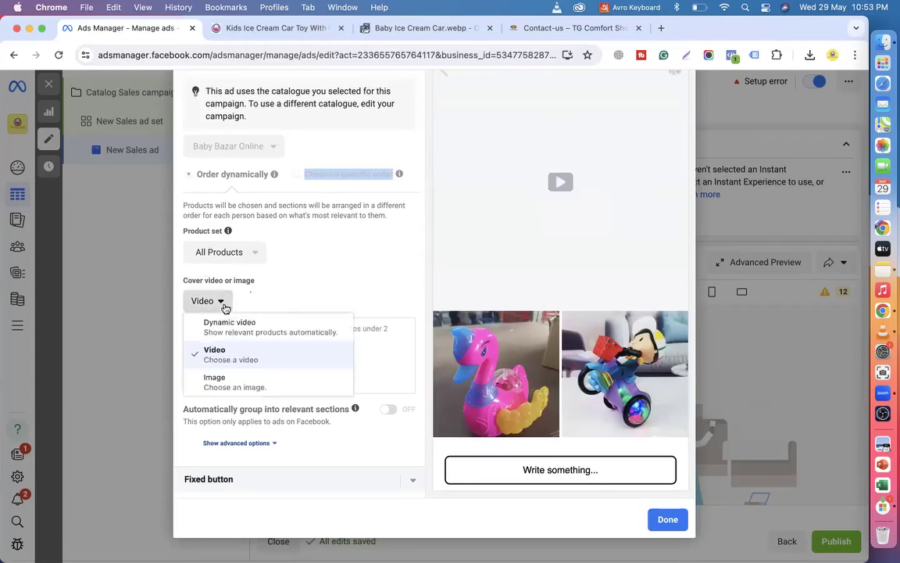
click(220, 337)
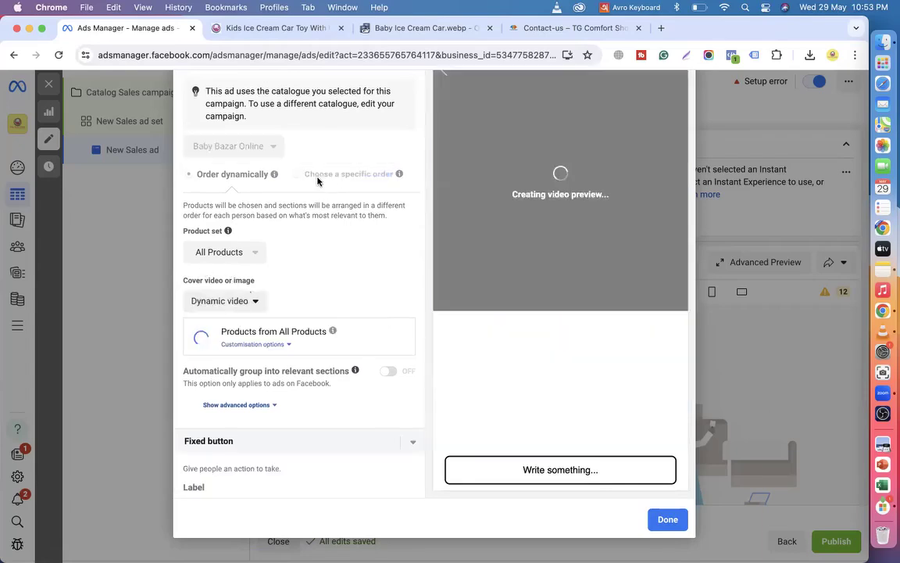
click(250, 299)
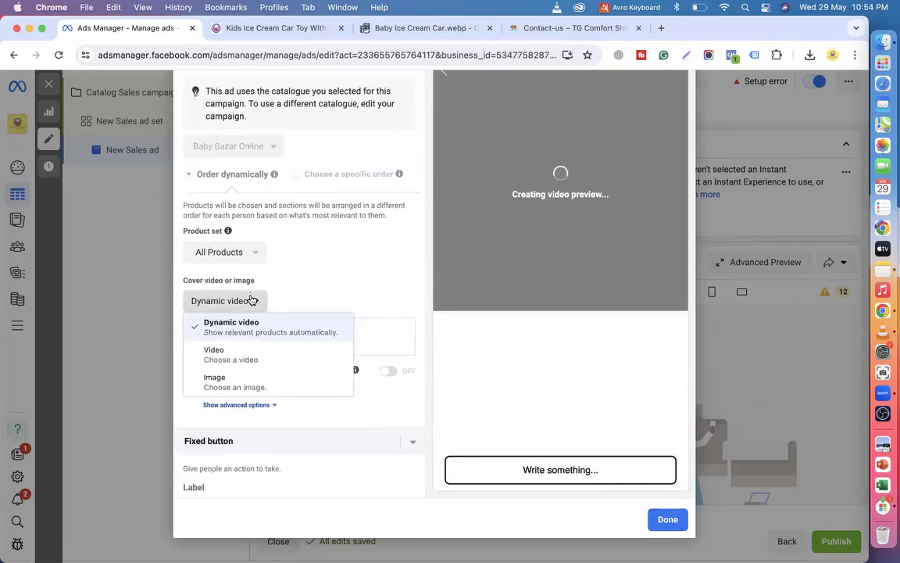
click(230, 355)
Use the 0:49 yellow chick toy clip from the library as the cover video.
scroll(297, 262, down, 3)
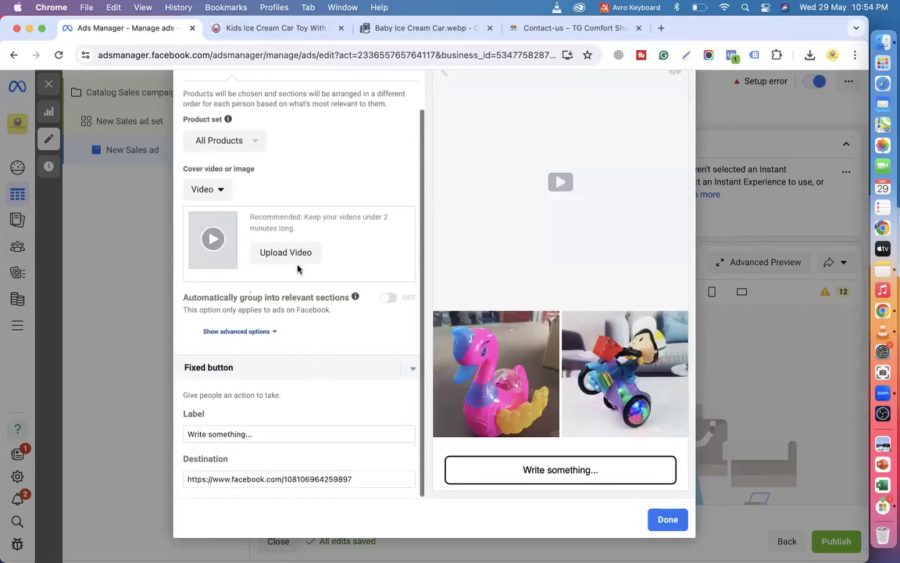
scroll(297, 269, up, 1)
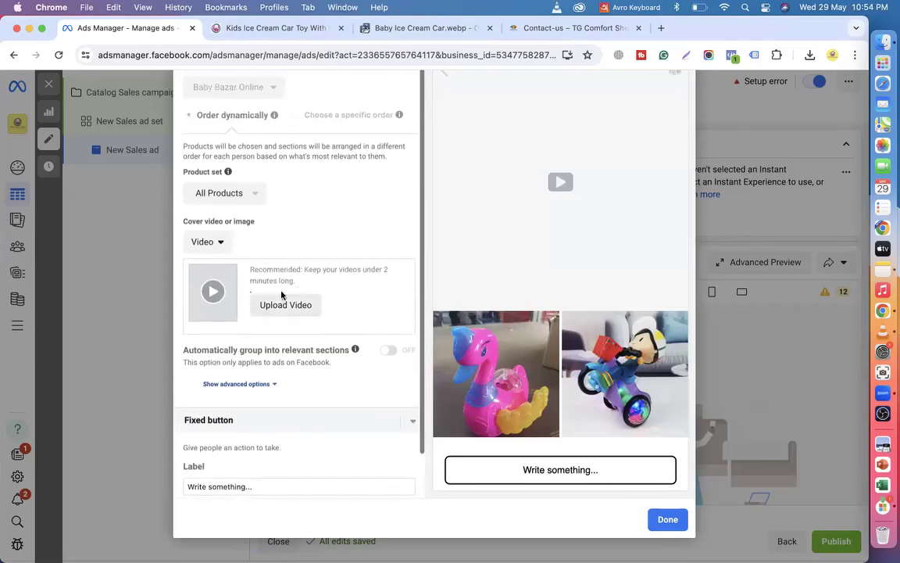
click(286, 300)
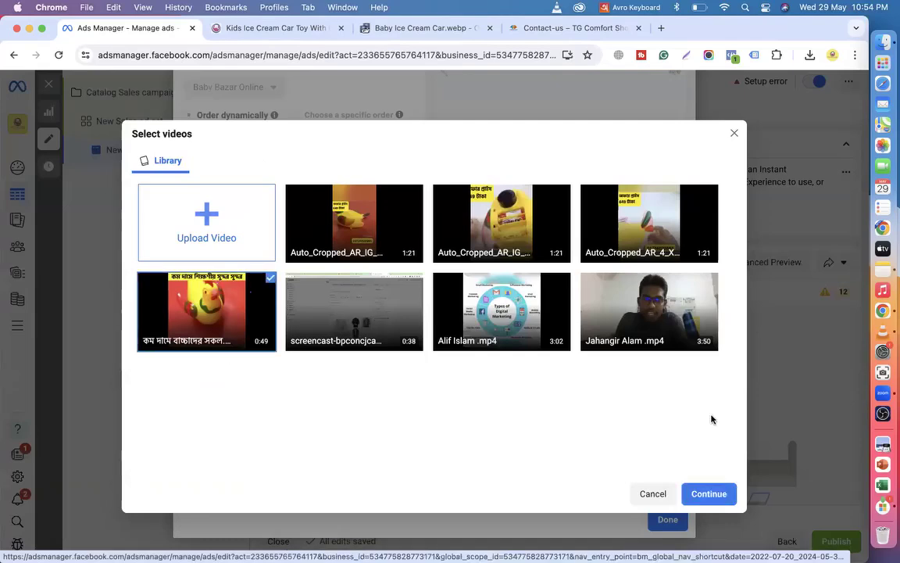
click(710, 489)
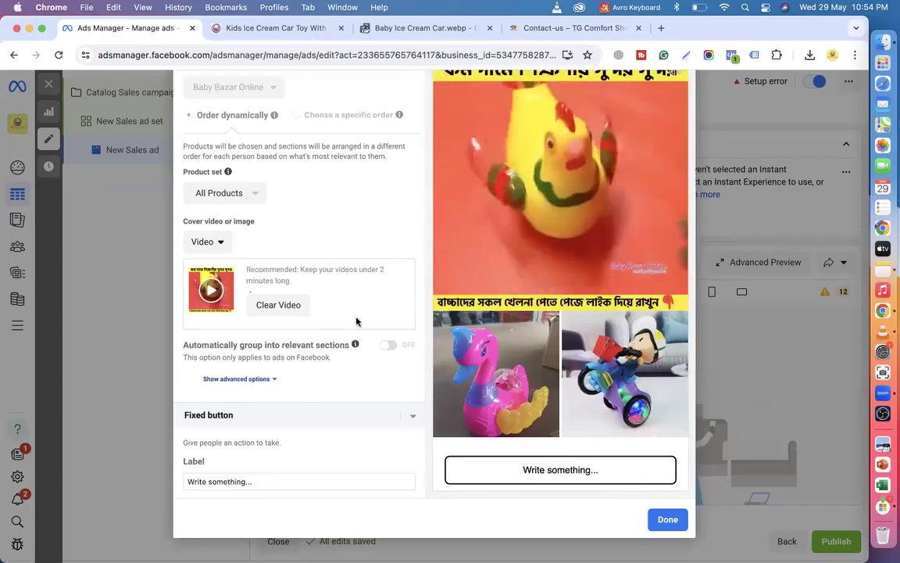
scroll(353, 372, up, 4)
scroll(499, 259, up, 1)
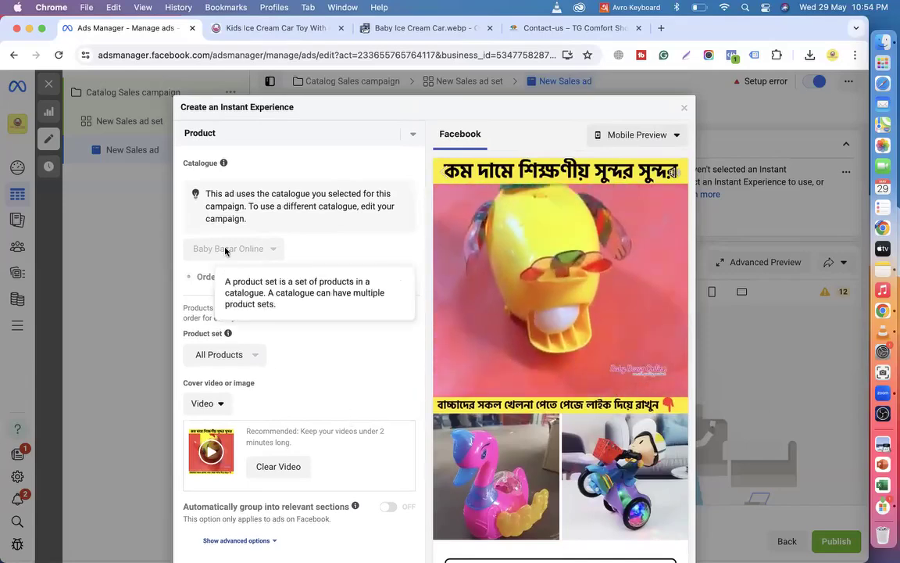
Label the fixed button 'Shop Now', switching the keyboard input to English.
scroll(250, 375, down, 3)
scroll(243, 397, down, 3)
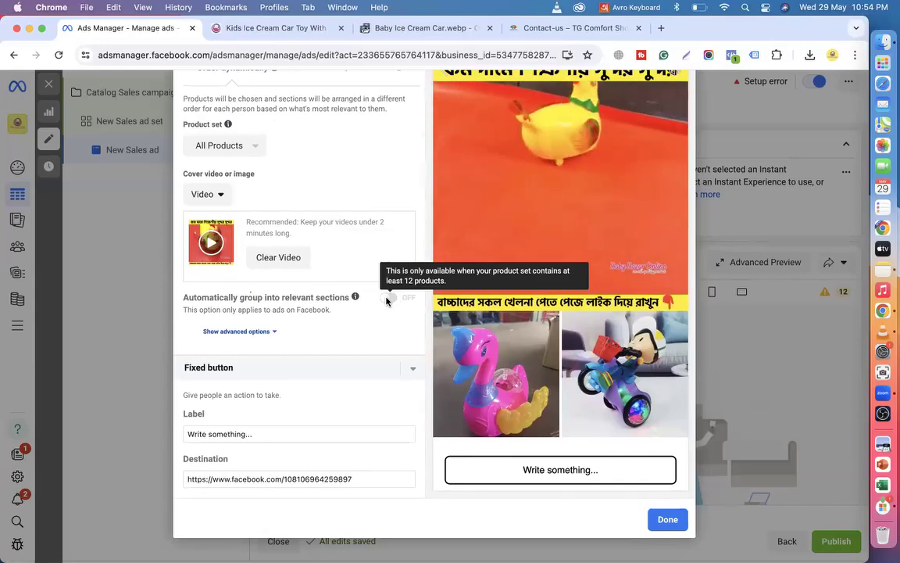
click(259, 333)
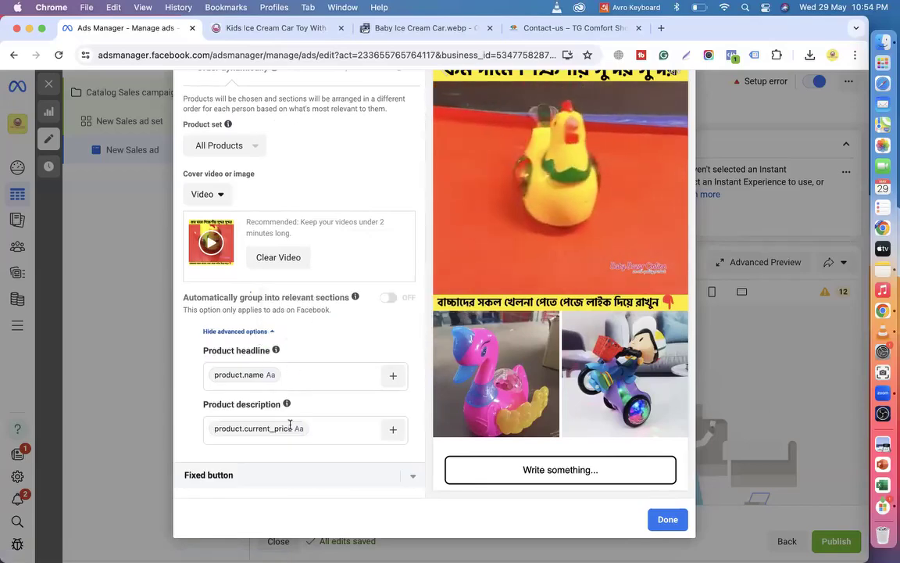
click(259, 332)
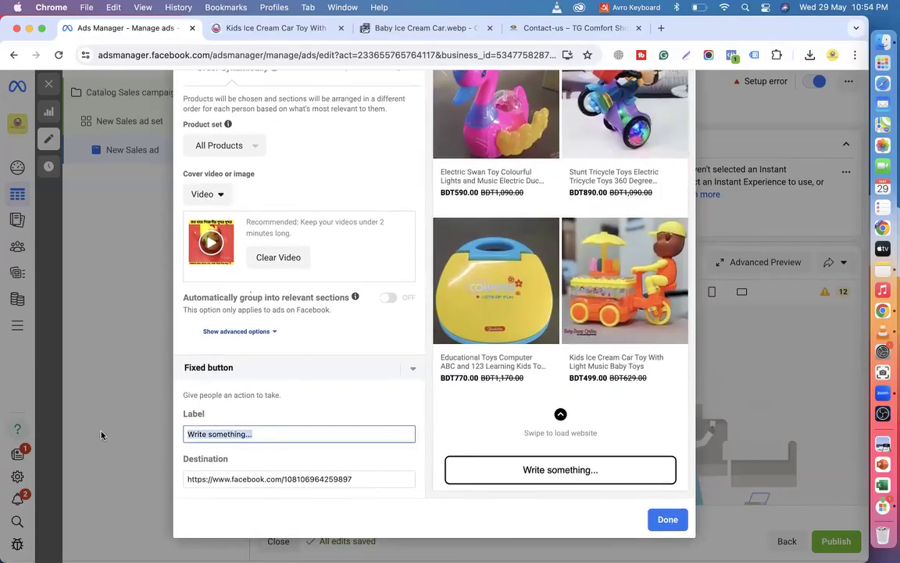
text(Shop)
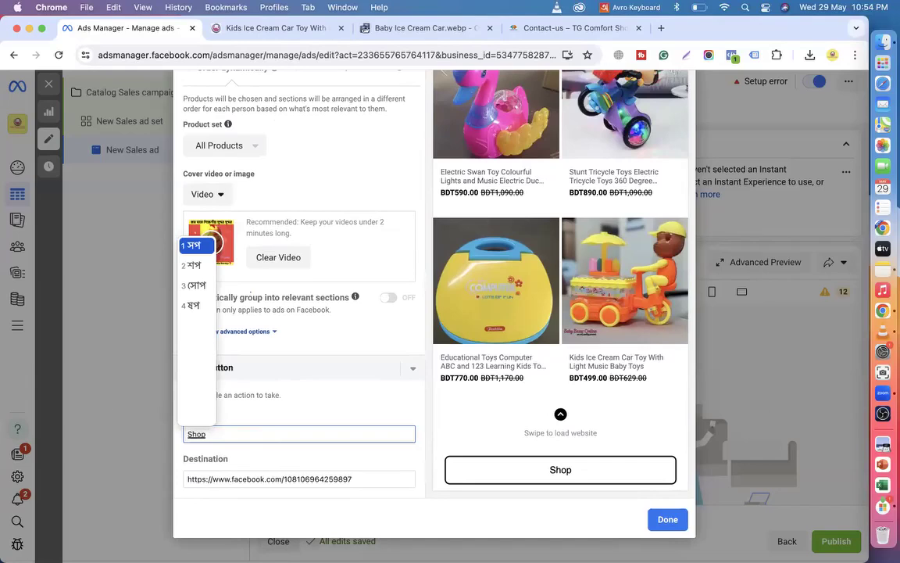
click(605, 9)
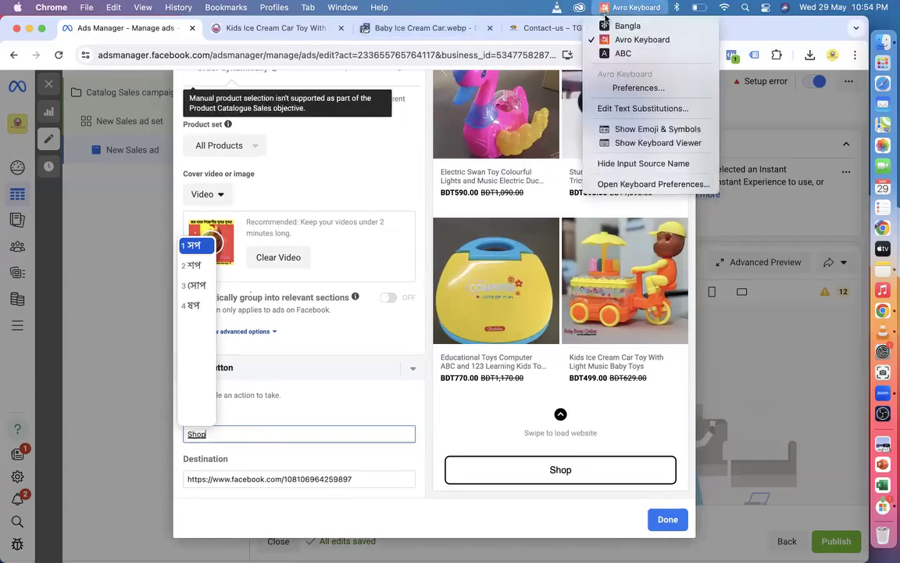
text(op)
click(613, 59)
text(Now)
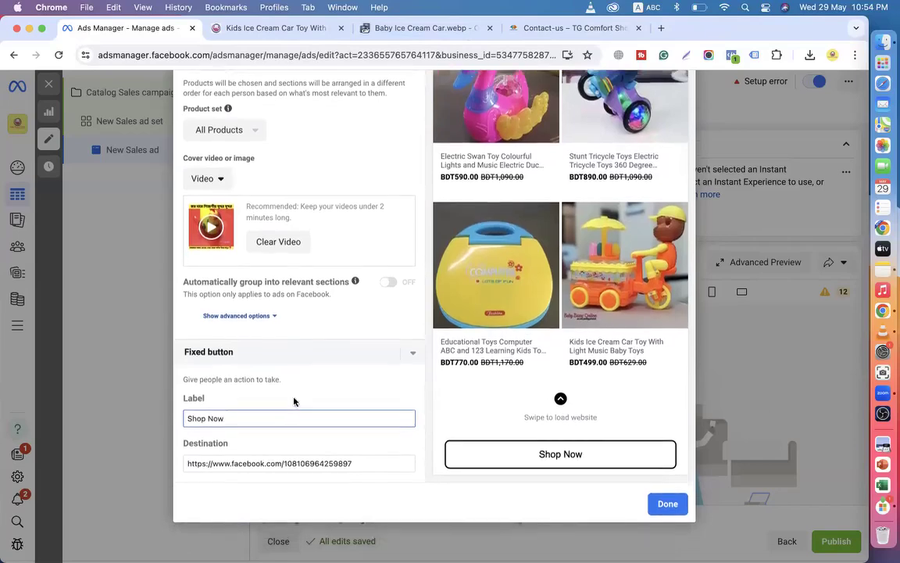
drag(358, 478, 108, 484)
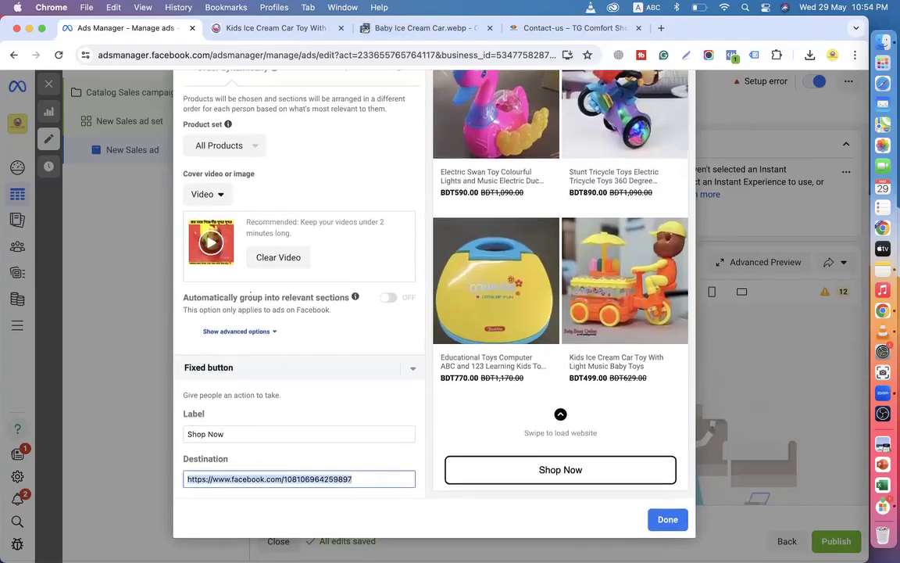
key(BackSpace)
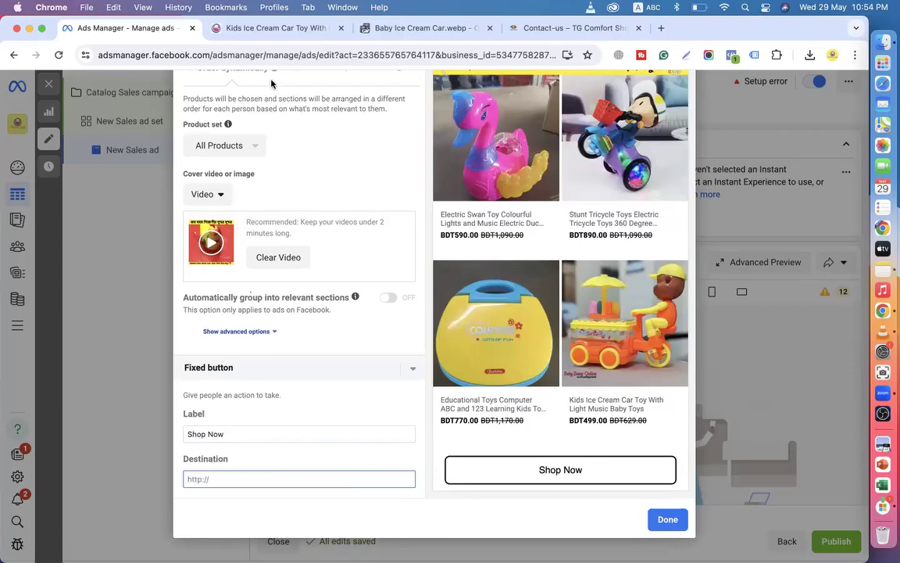
click(274, 31)
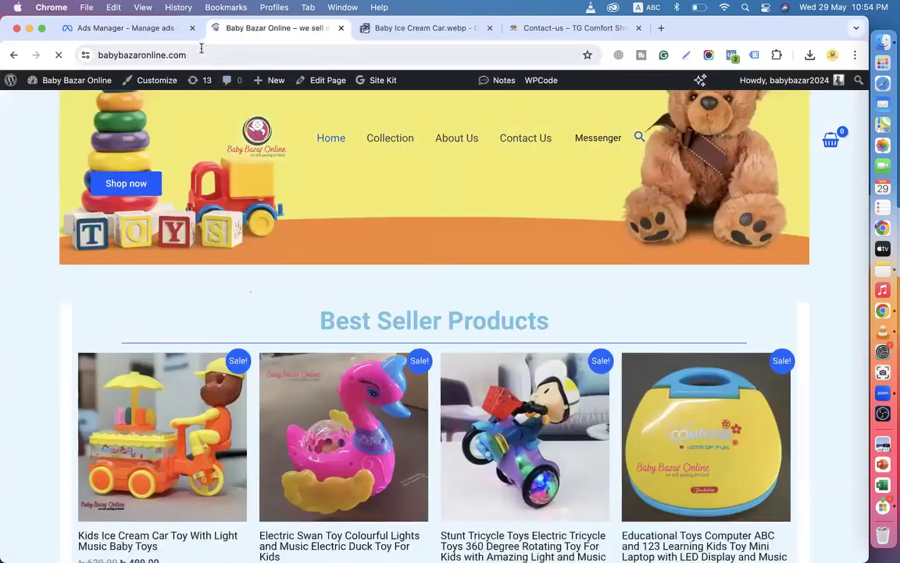
click(201, 53)
key(super+c)
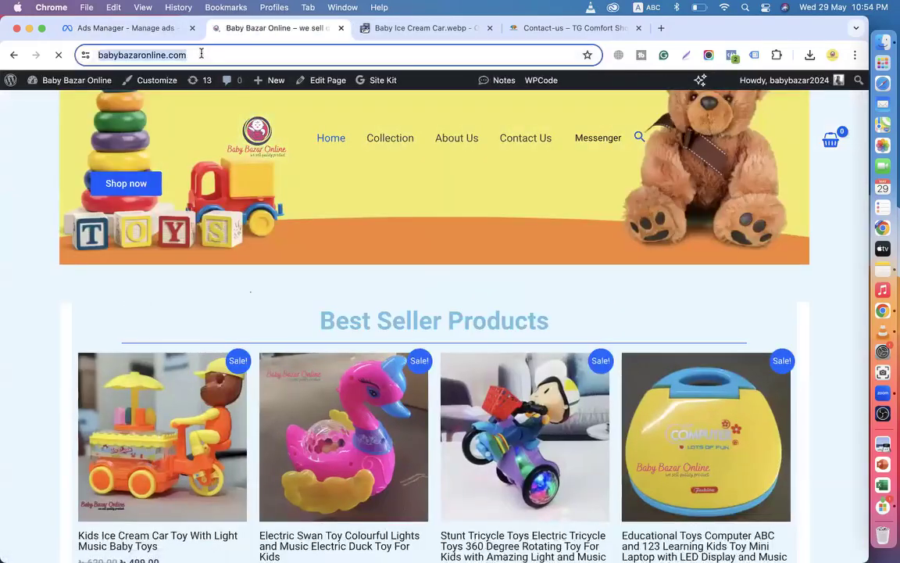
click(140, 31)
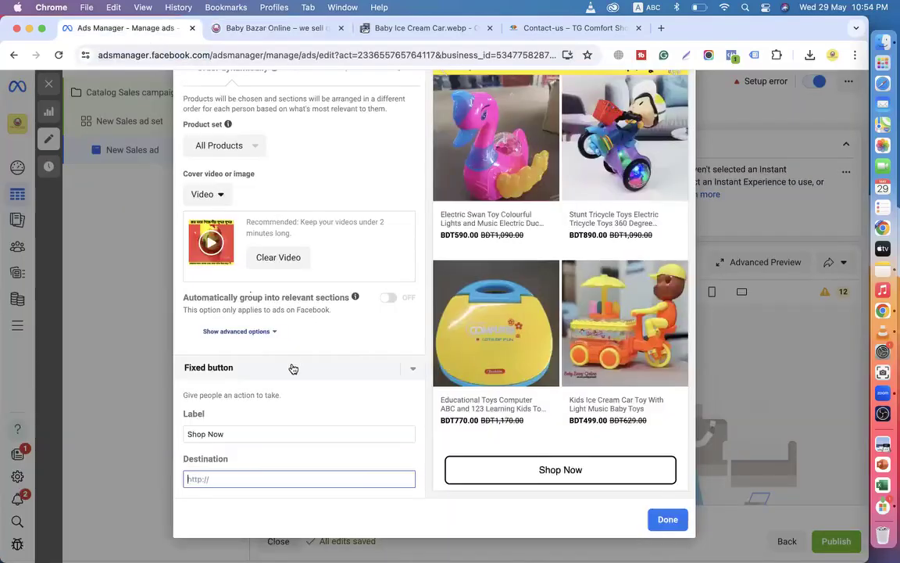
key(super+v)
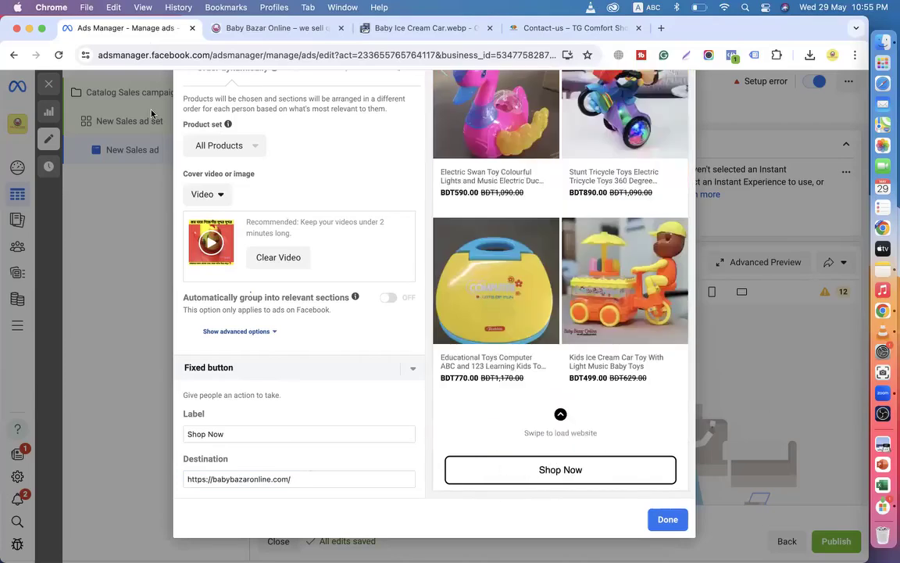
click(235, 29)
scroll(373, 274, down, 5)
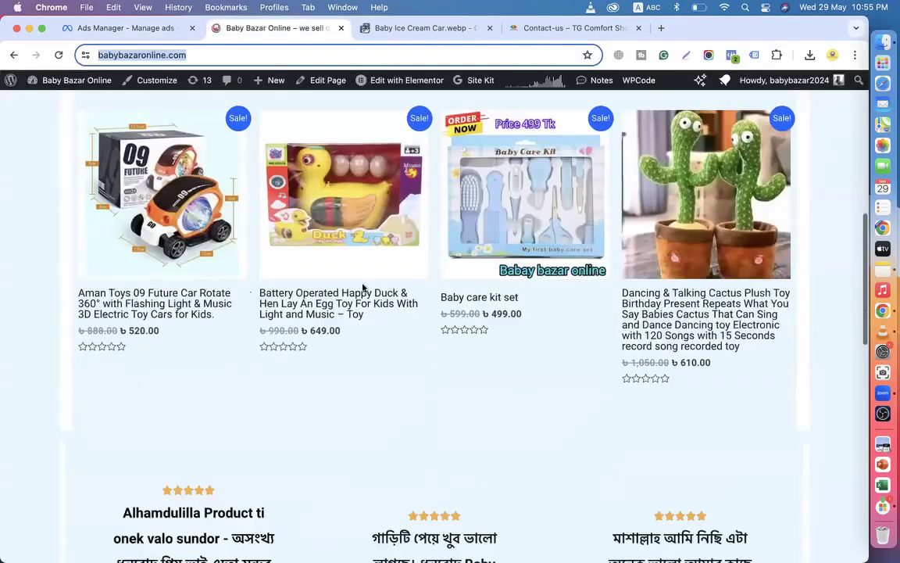
click(141, 28)
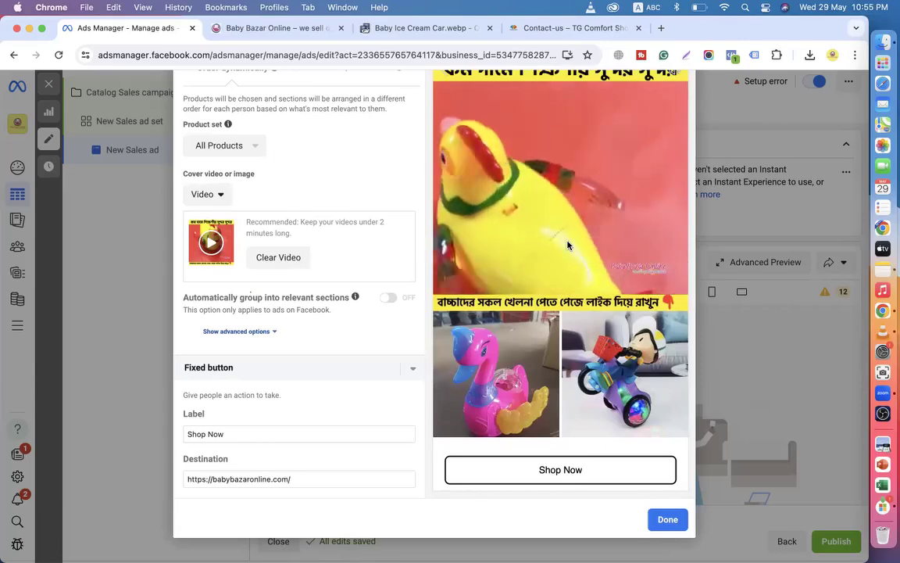
scroll(394, 193, up, 5)
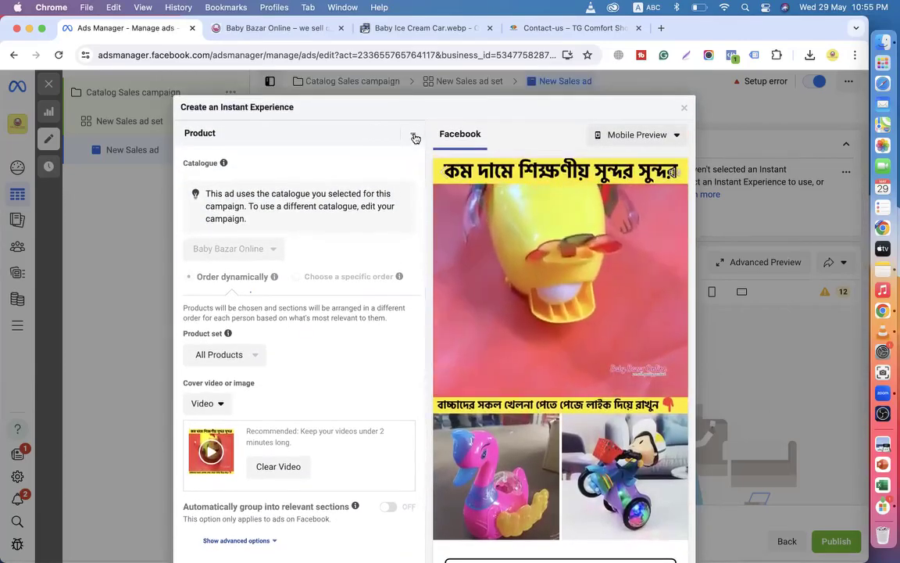
Collapse the Product and Fixed button sections and scroll through the ad preview placements.
click(410, 139)
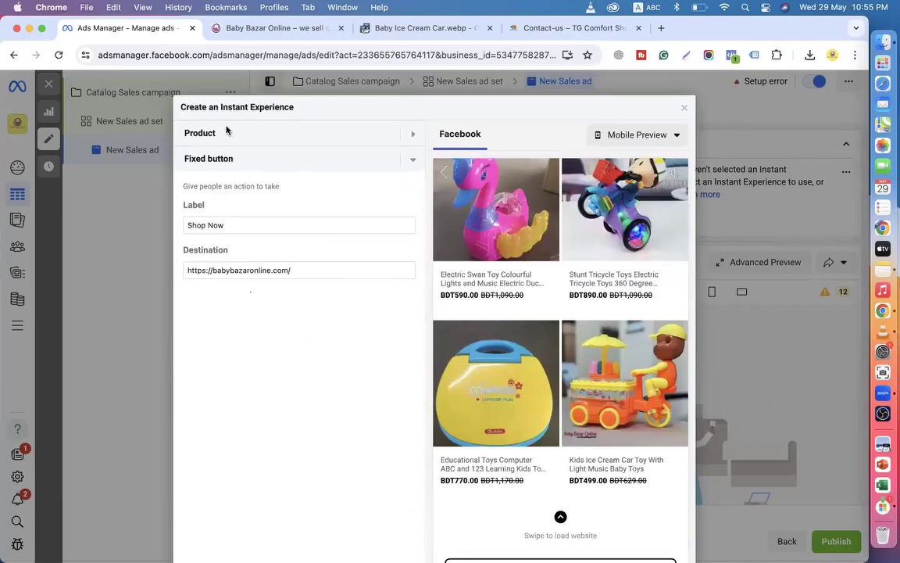
click(410, 160)
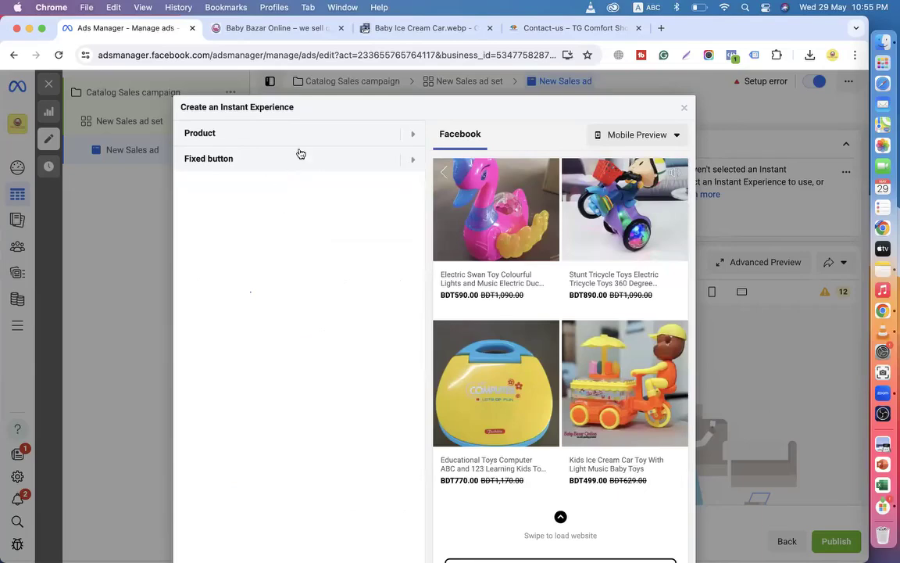
scroll(410, 344, down, 3)
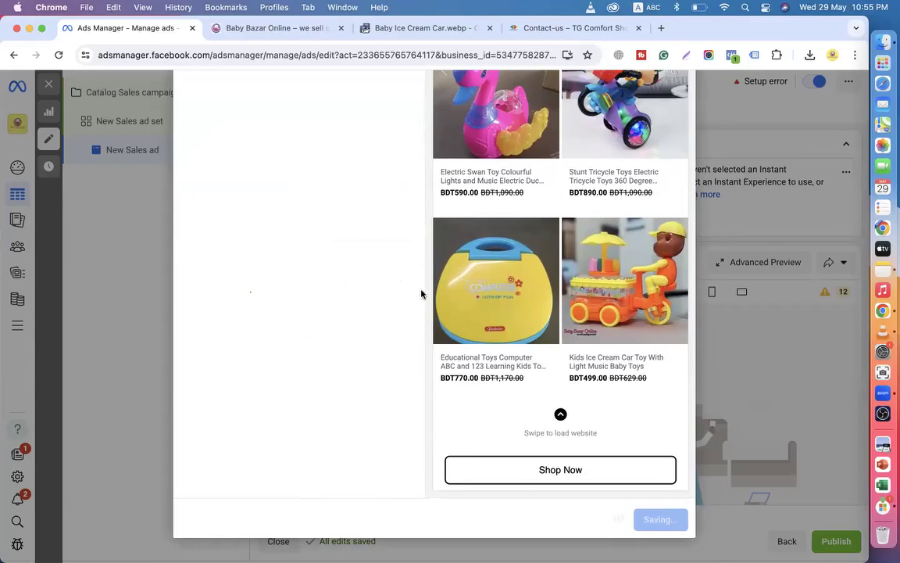
scroll(574, 295, up, 10)
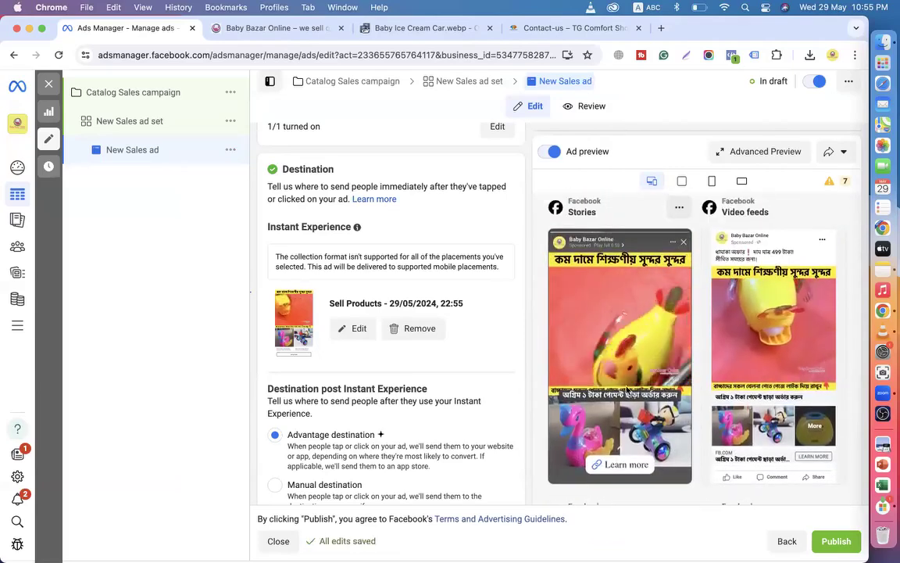
scroll(767, 390, down, 3)
scroll(766, 391, down, 2)
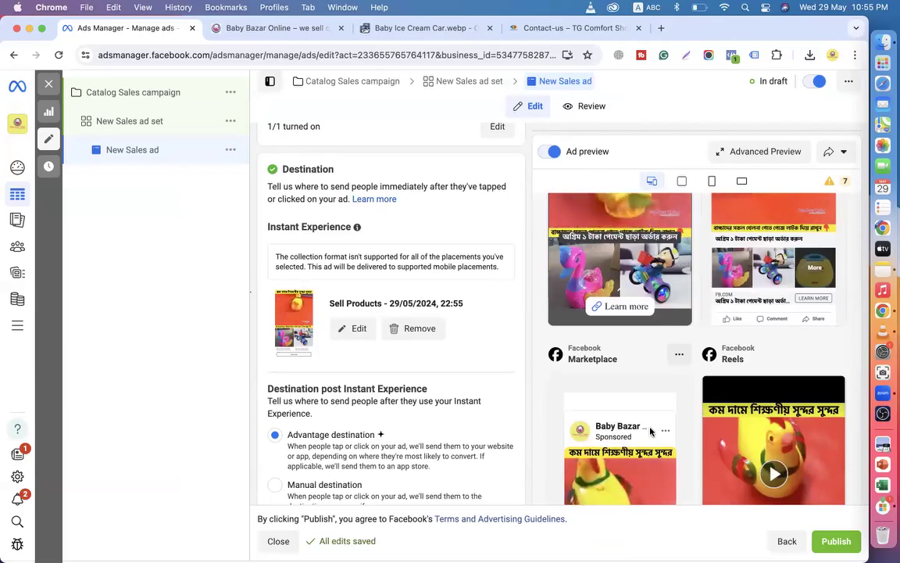
scroll(650, 431, down, 5)
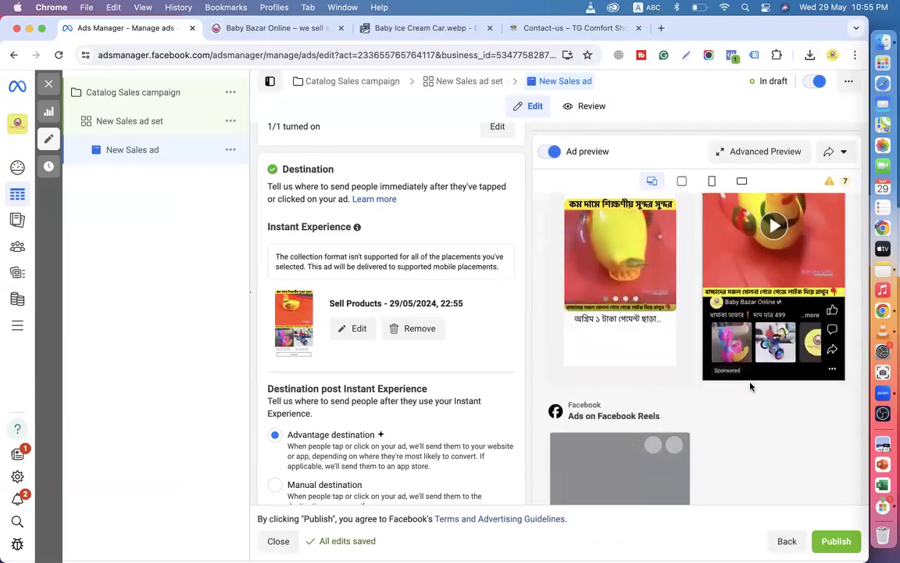
scroll(674, 342, up, 3)
scroll(671, 368, up, 5)
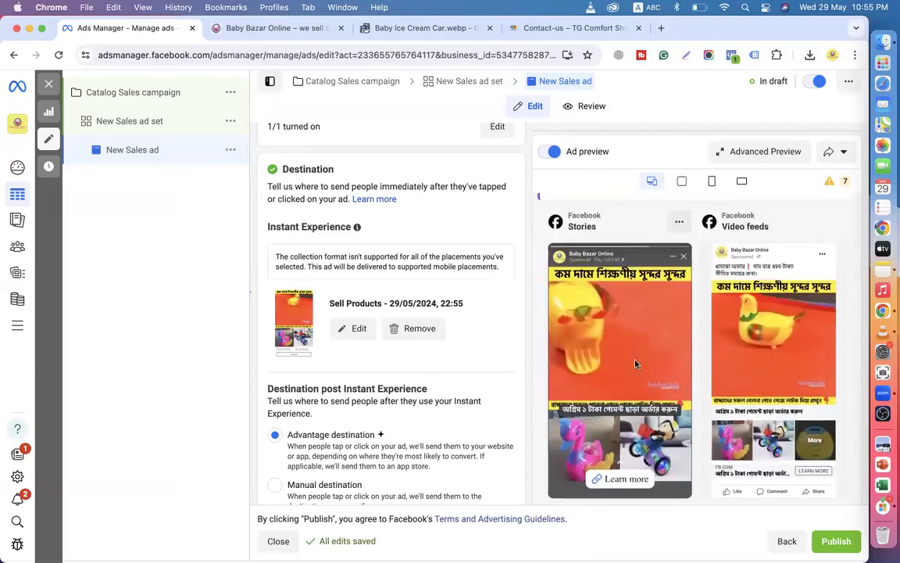
scroll(665, 356, down, 1)
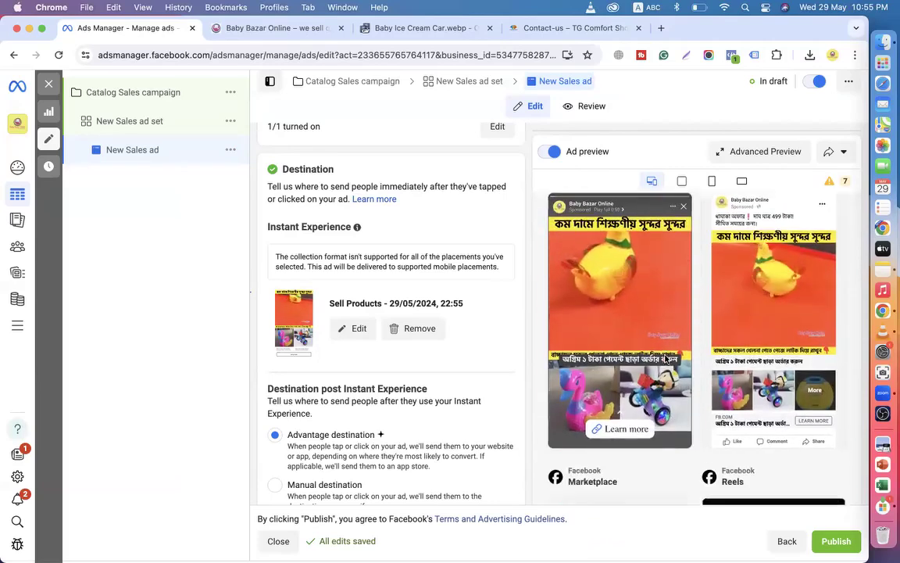
scroll(656, 328, up, 2)
click(751, 153)
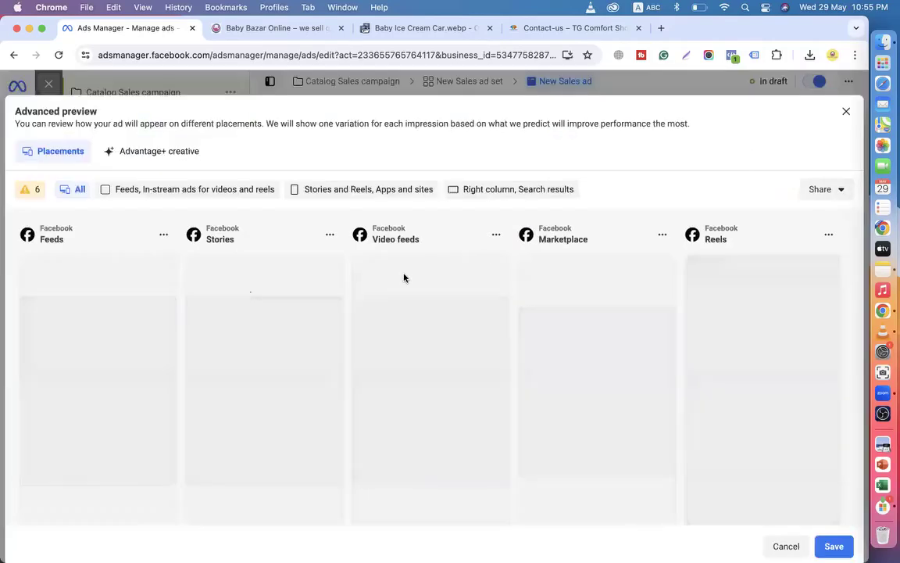
click(135, 193)
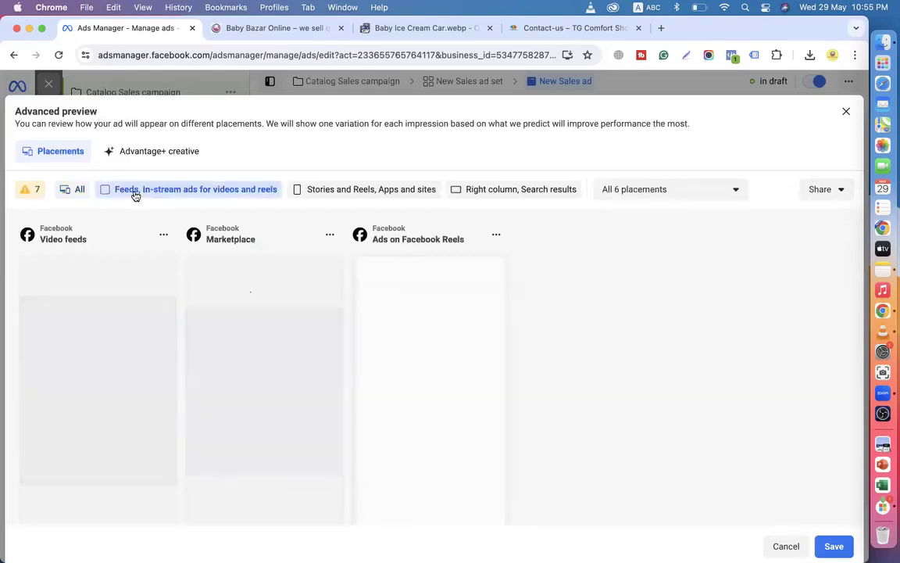
scroll(162, 239, down, 1)
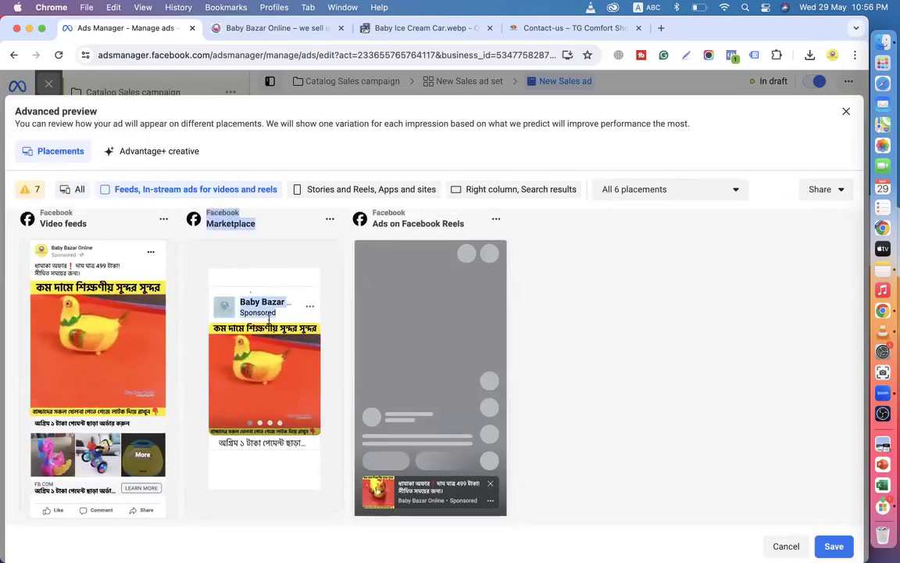
click(338, 188)
scroll(252, 412, down, 5)
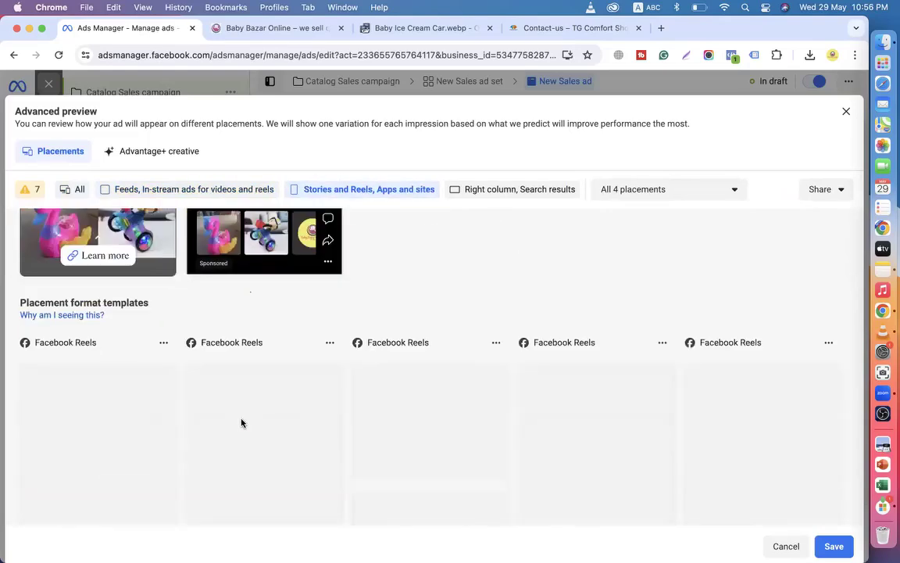
scroll(317, 425, down, 3)
scroll(317, 425, up, 8)
click(480, 193)
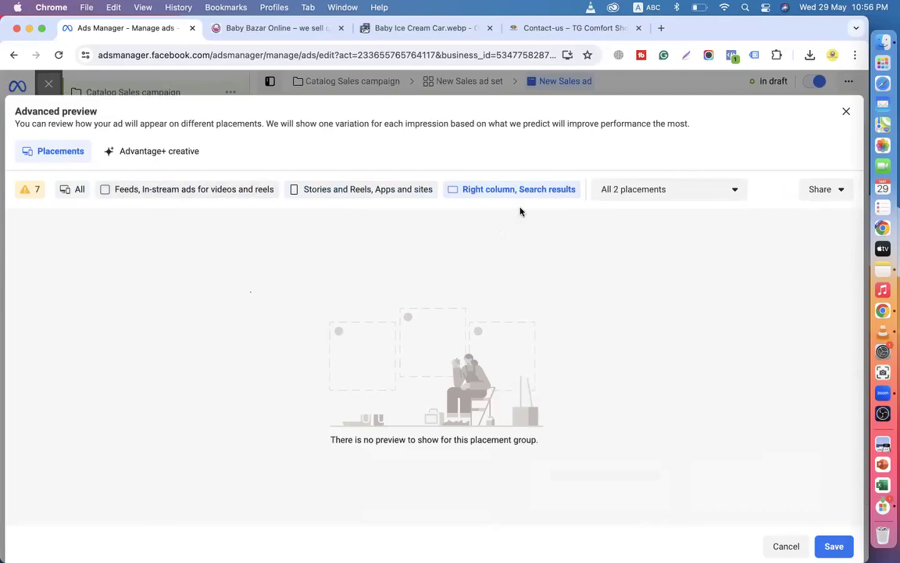
click(845, 113)
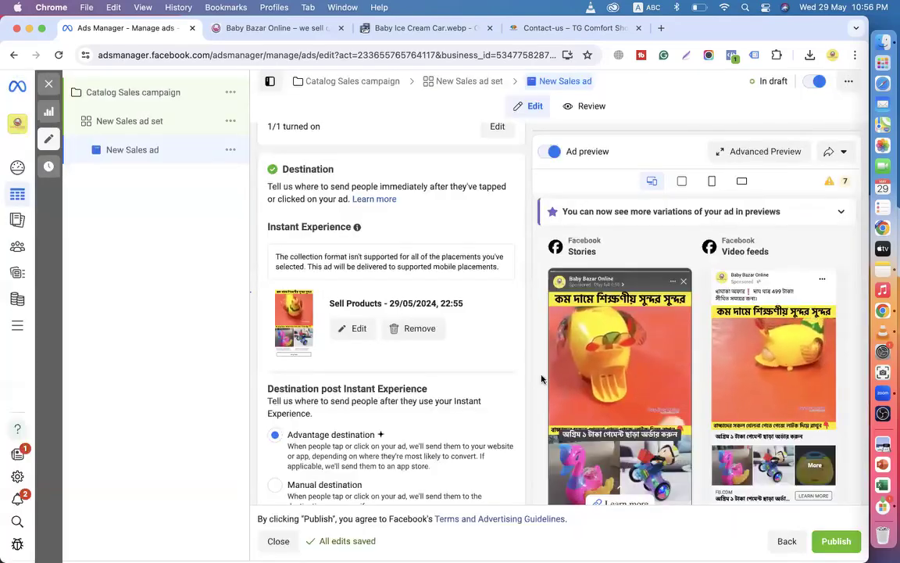
Bring up the Catalog Sales campaign's own settings, with campaign name and special ad categories.
scroll(423, 415, down, 3)
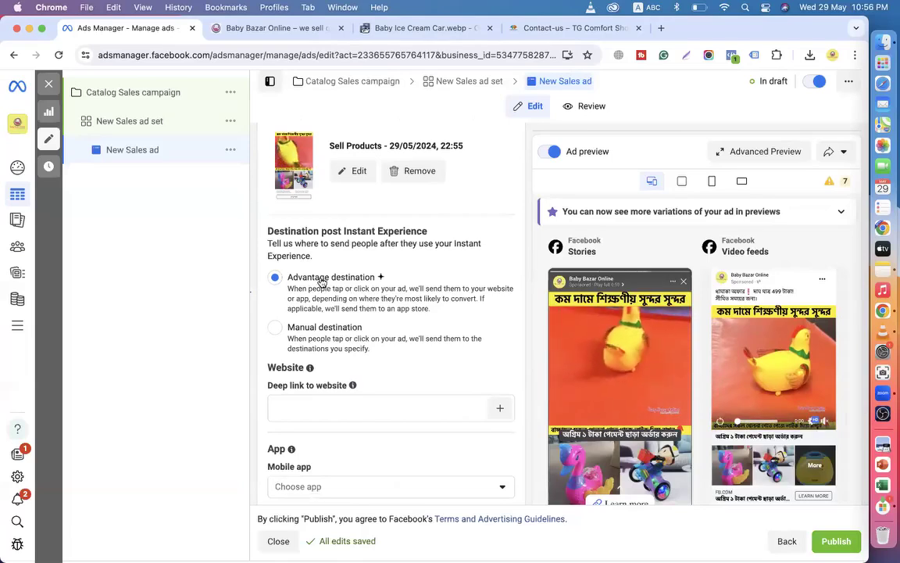
scroll(342, 301, up, 5)
scroll(341, 301, up, 4)
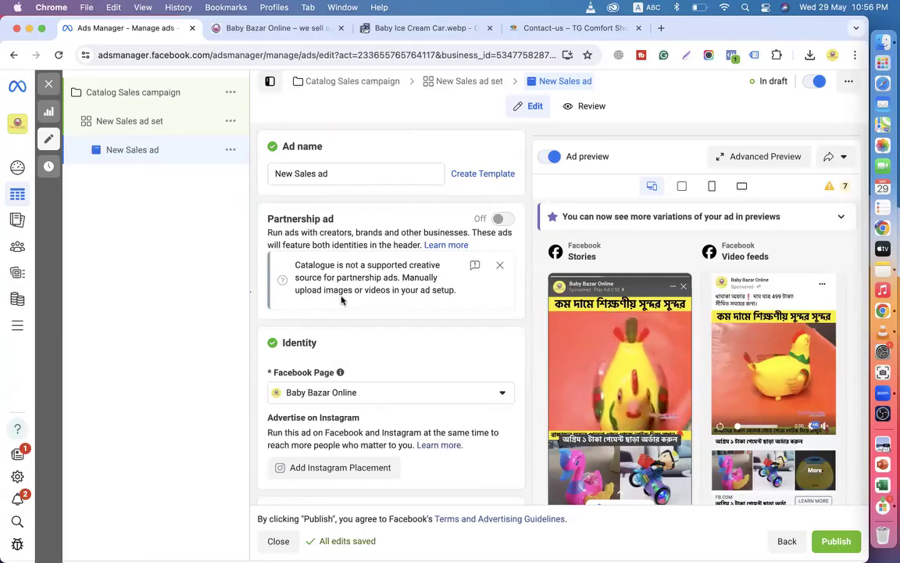
click(125, 94)
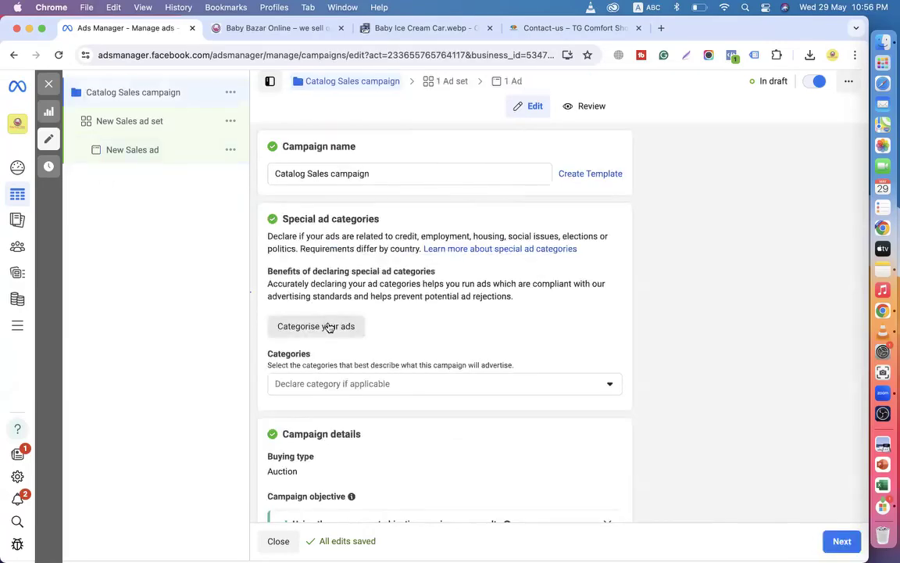
Scroll the campaign form to confirm the Sales objective and the Use a catalogue setting.
scroll(328, 324, down, 3)
scroll(328, 324, down, 3)
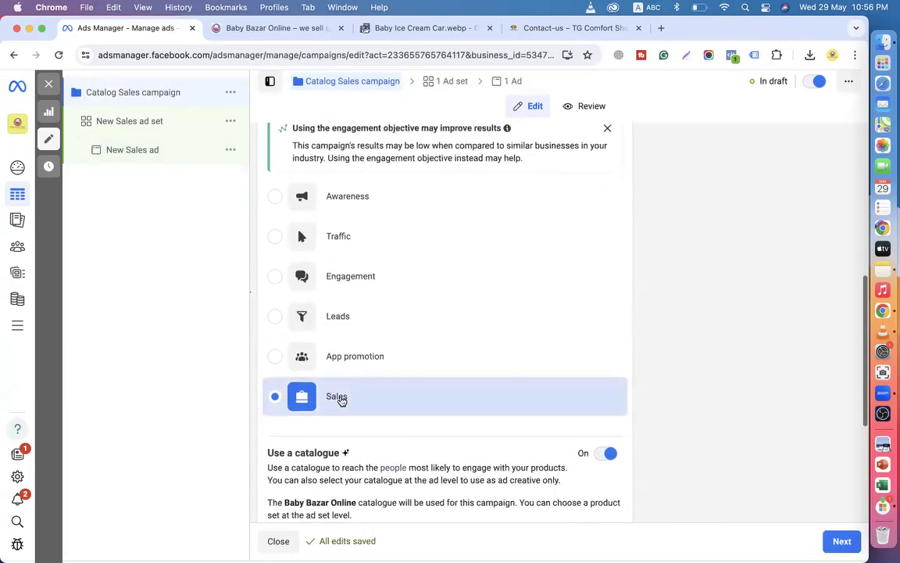
mouse_move(345, 398)
scroll(345, 399, down, 2)
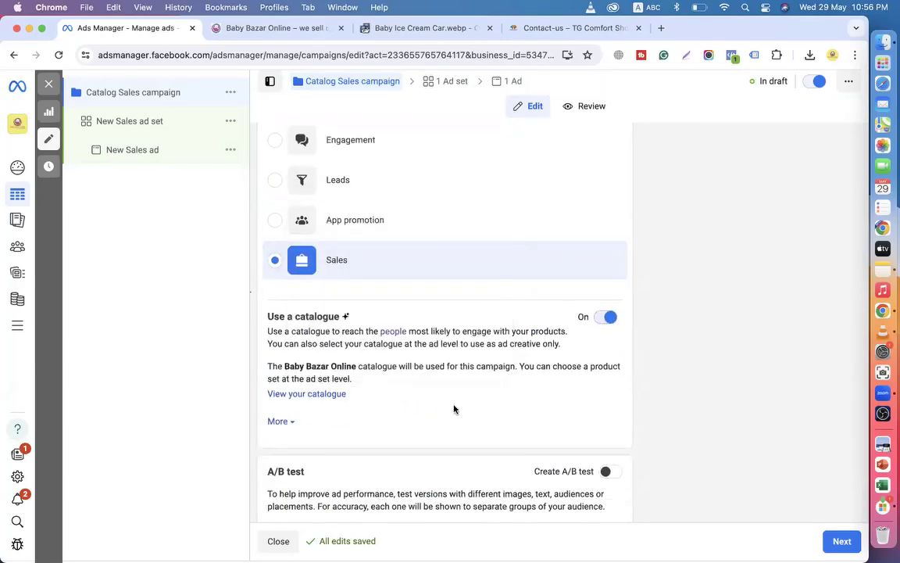
scroll(454, 409, up, 7)
scroll(454, 409, down, 8)
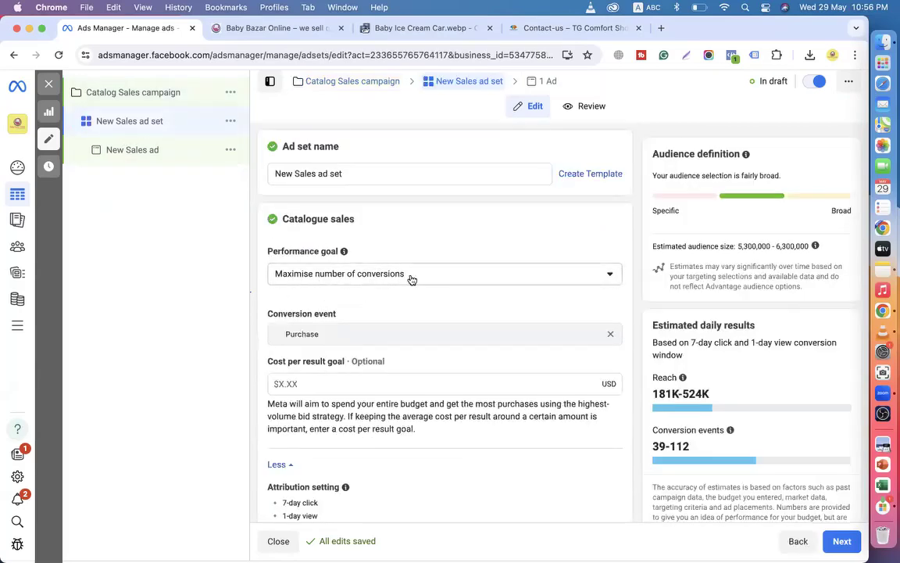
Check the ad set's available product sets and the promoted product set choices.
scroll(412, 280, down, 2)
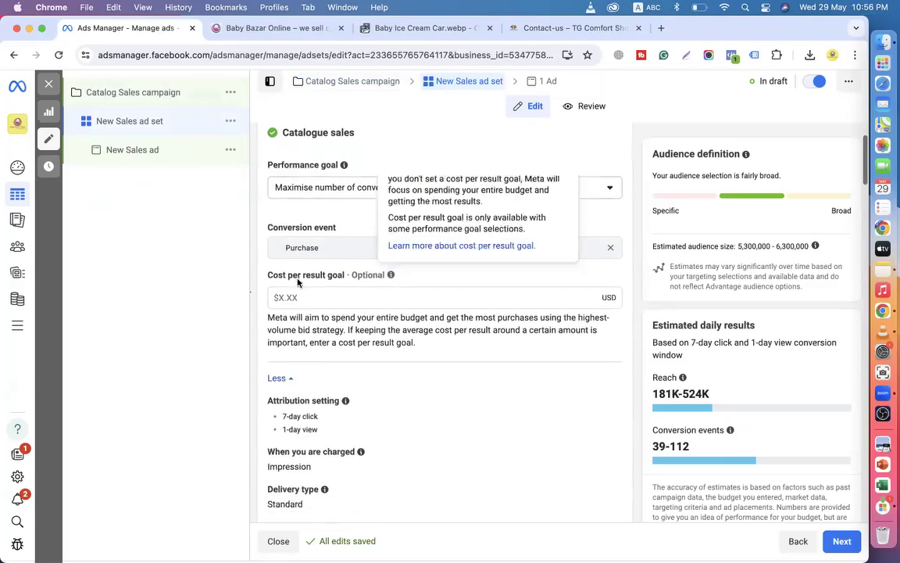
scroll(350, 247, down, 5)
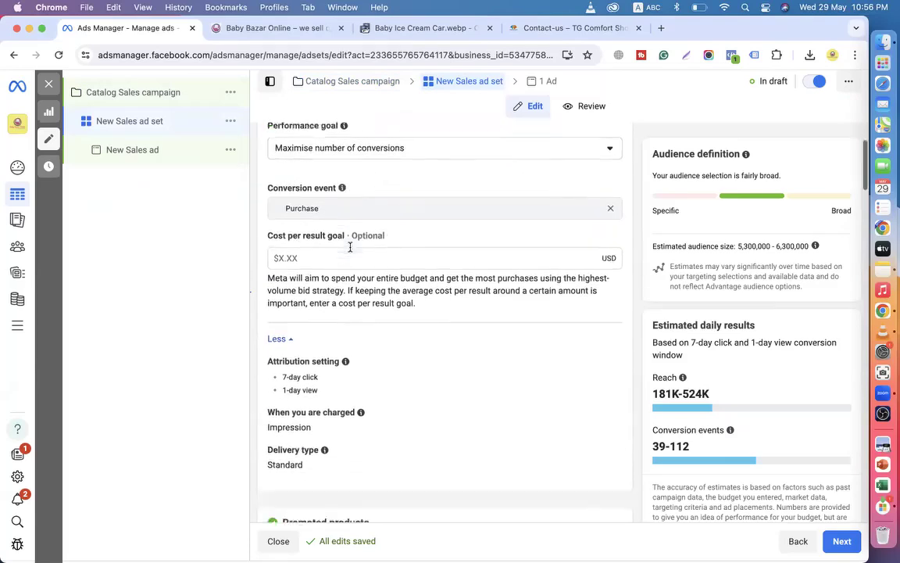
scroll(365, 353, down, 2)
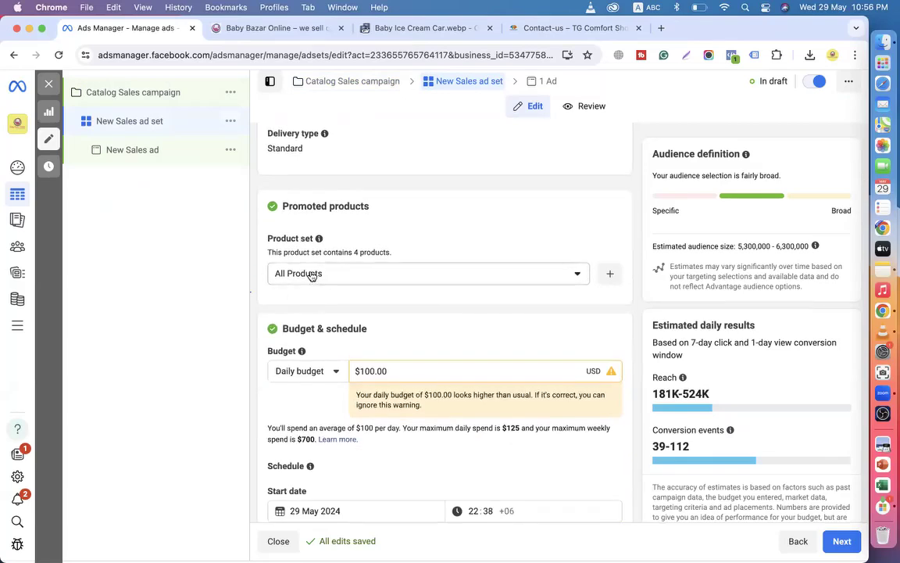
click(334, 279)
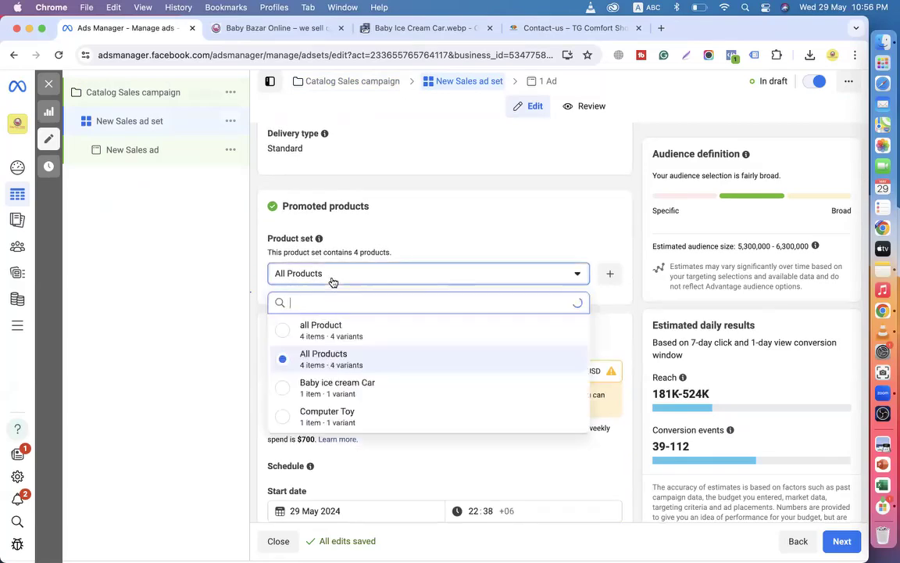
click(317, 358)
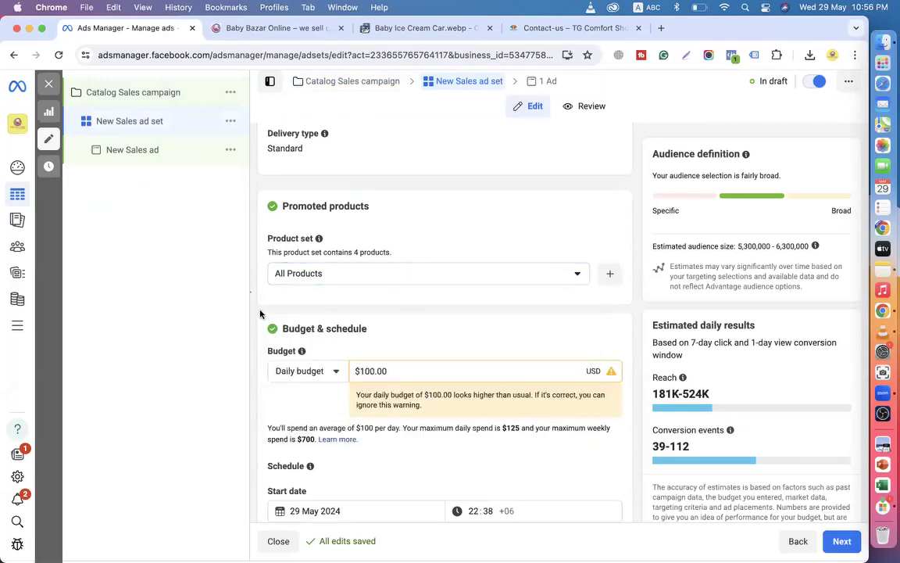
Review budget and audience, highlighting the prospective-customers description and Custom Audiences field.
scroll(260, 313, down, 3)
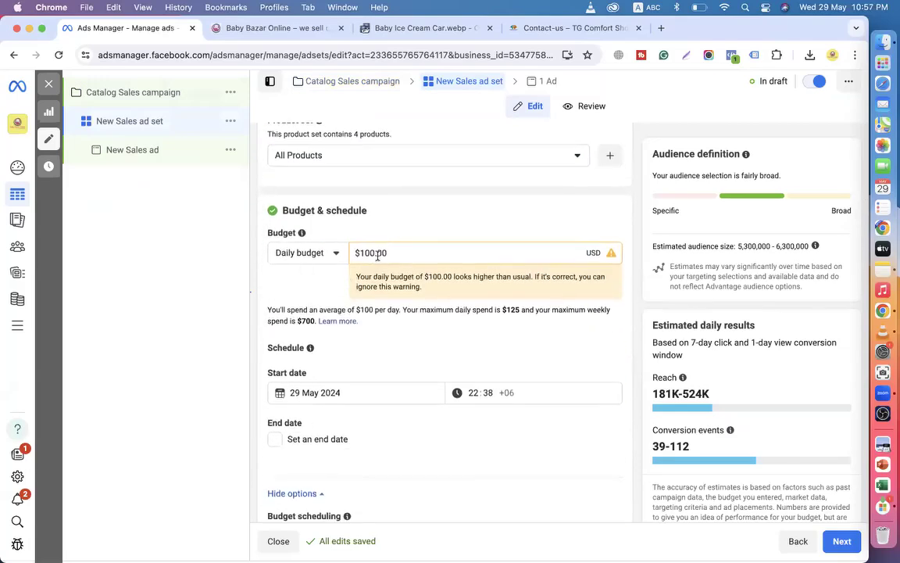
scroll(377, 255, down, 20)
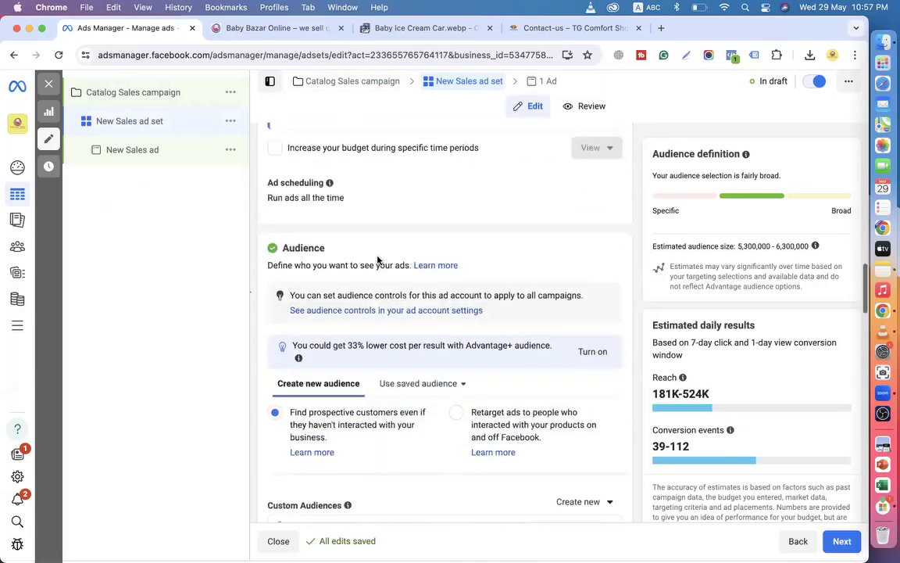
scroll(378, 261, down, 12)
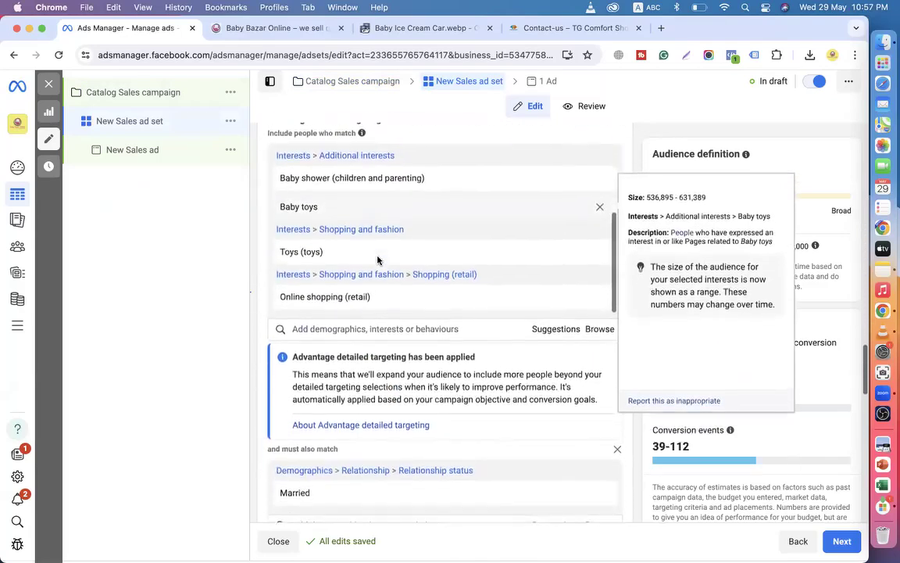
scroll(360, 458, down, 4)
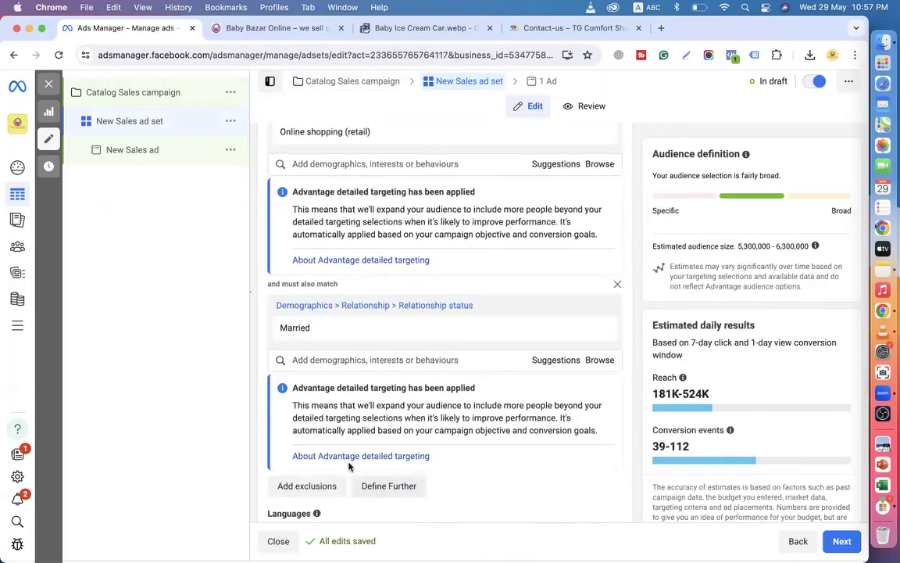
scroll(383, 355, up, 15)
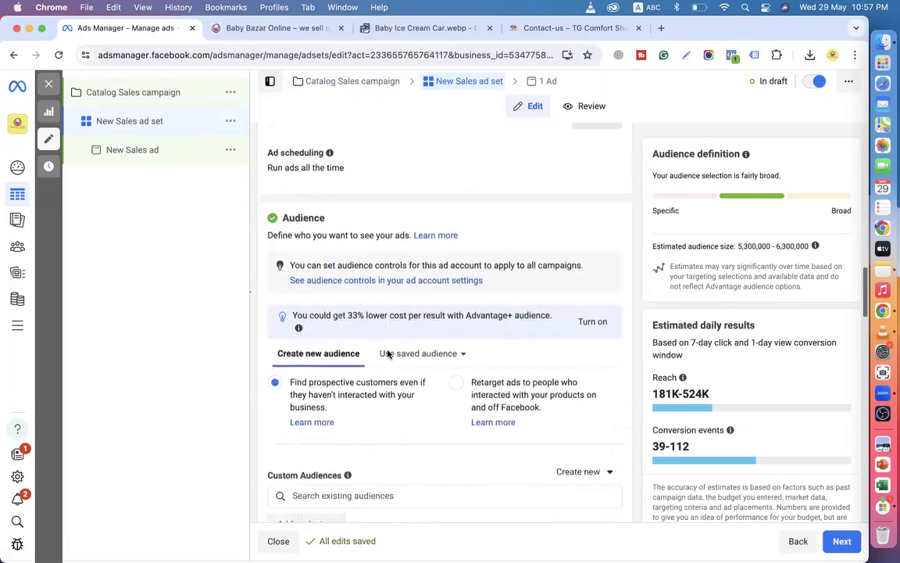
scroll(387, 354, down, 2)
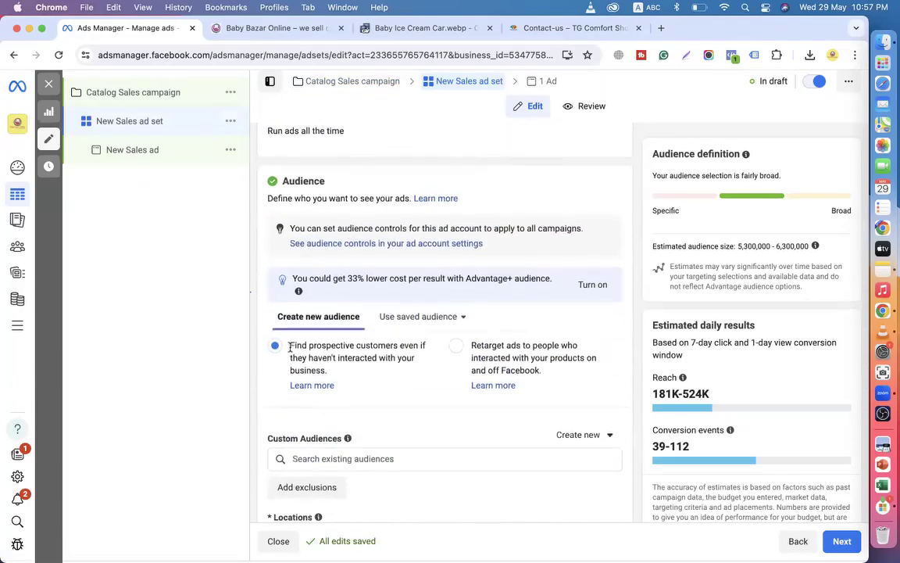
drag(290, 347, 414, 368)
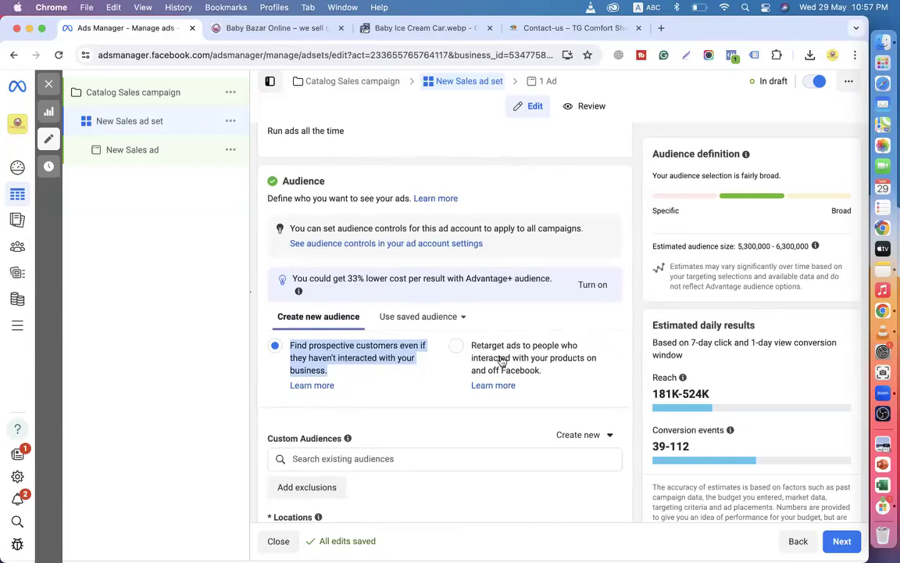
click(256, 380)
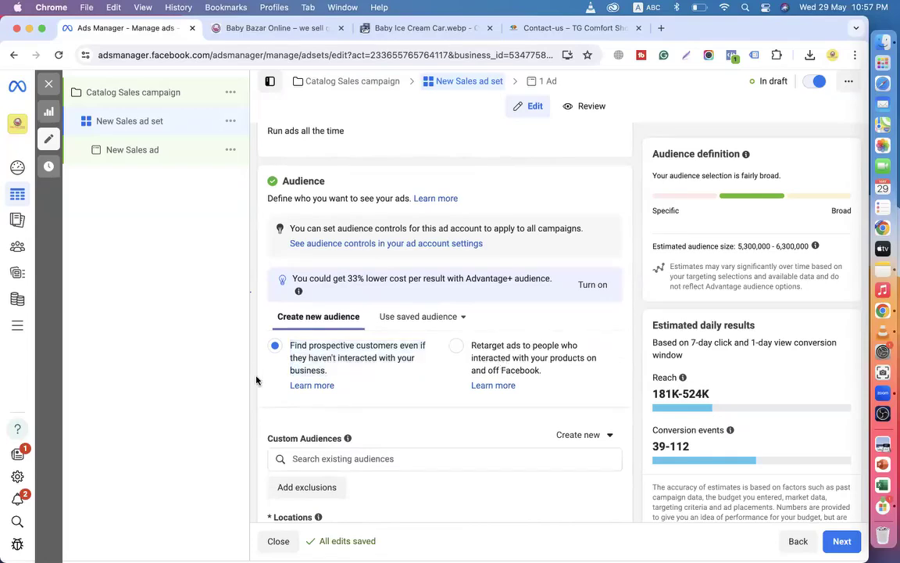
scroll(346, 355, down, 4)
drag(256, 317, 409, 350)
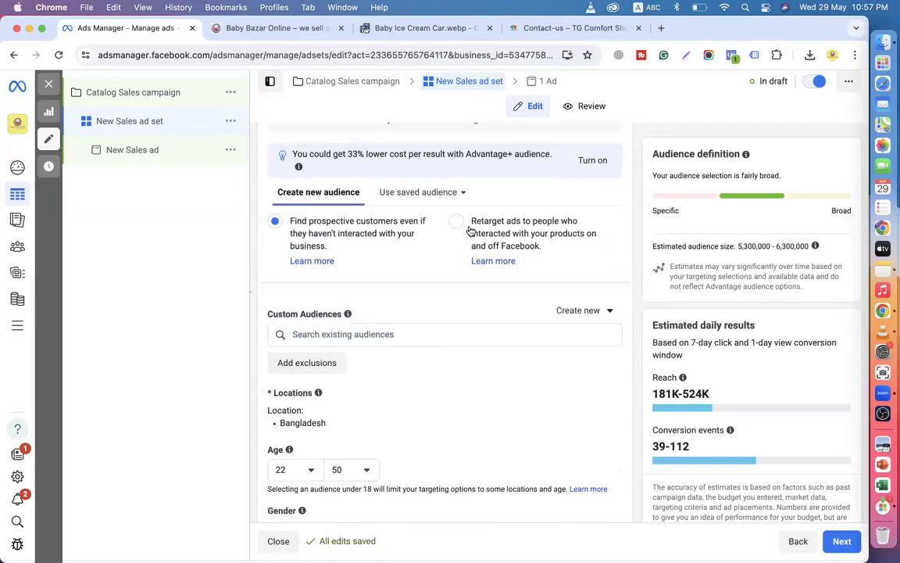
Look over the placements and continue to the New Sales ad's settings.
scroll(282, 309, down, 4)
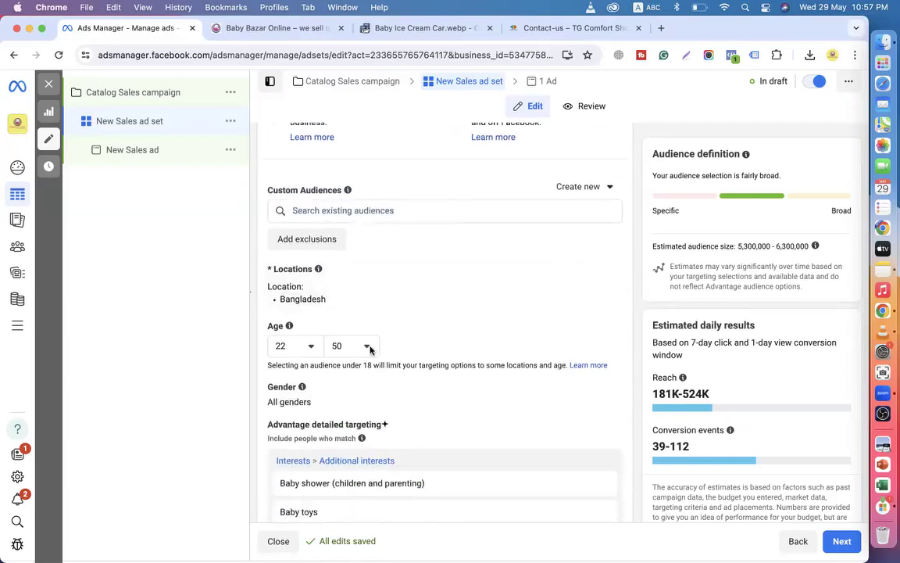
scroll(299, 357, down, 4)
scroll(361, 320, down, 4)
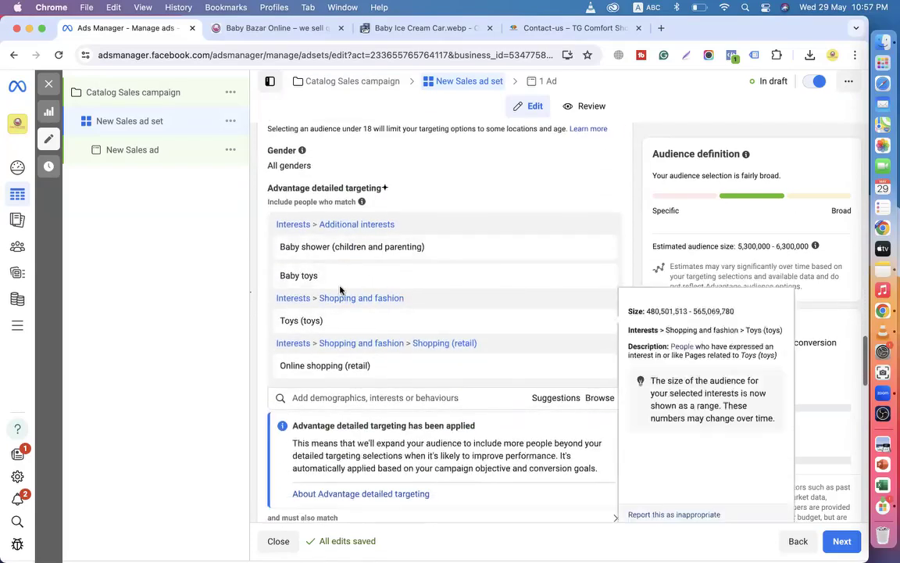
scroll(341, 288, down, 5)
scroll(343, 376, down, 7)
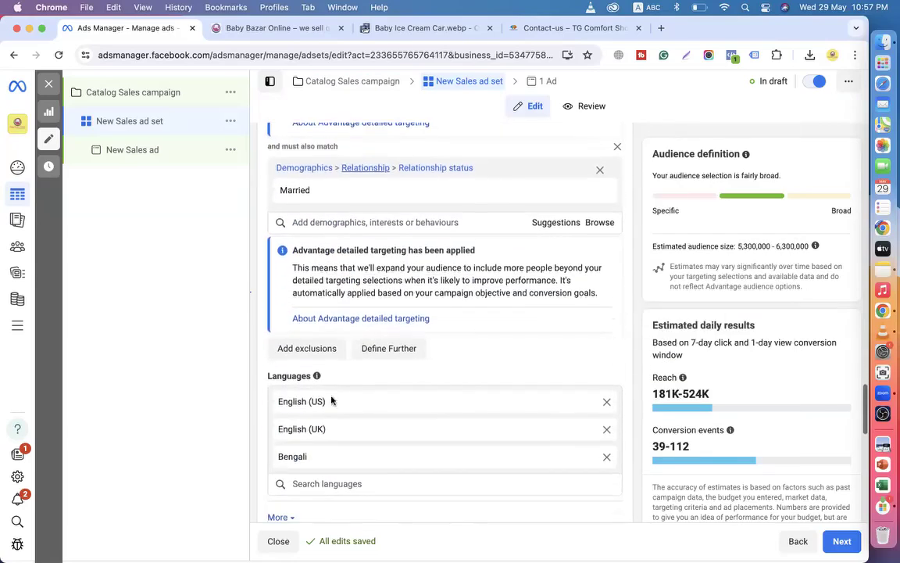
scroll(342, 442, down, 9)
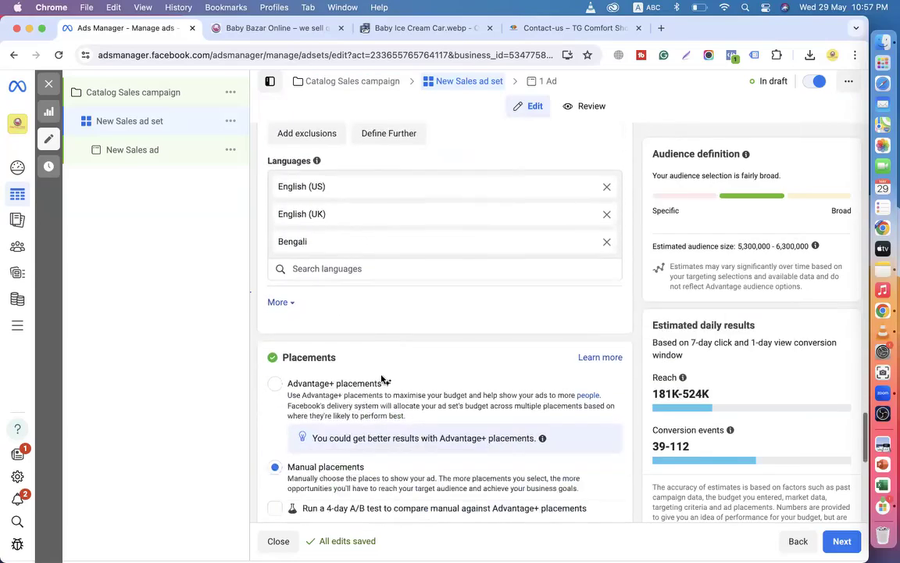
scroll(316, 485, down, 3)
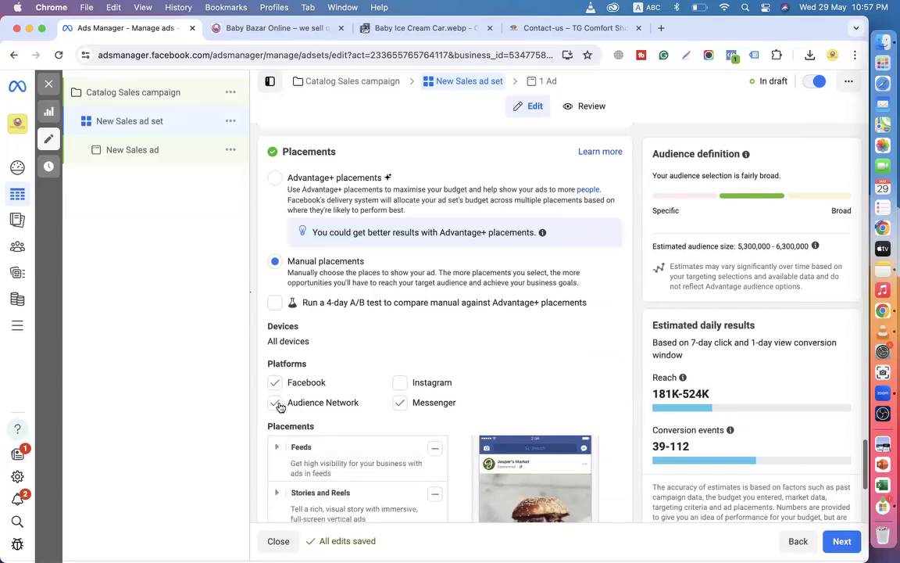
scroll(575, 374, down, 7)
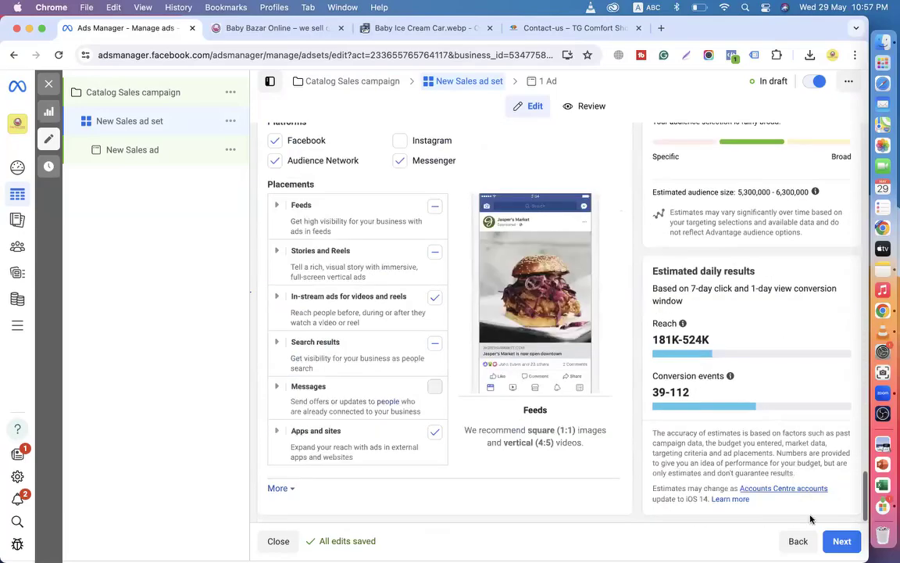
click(841, 549)
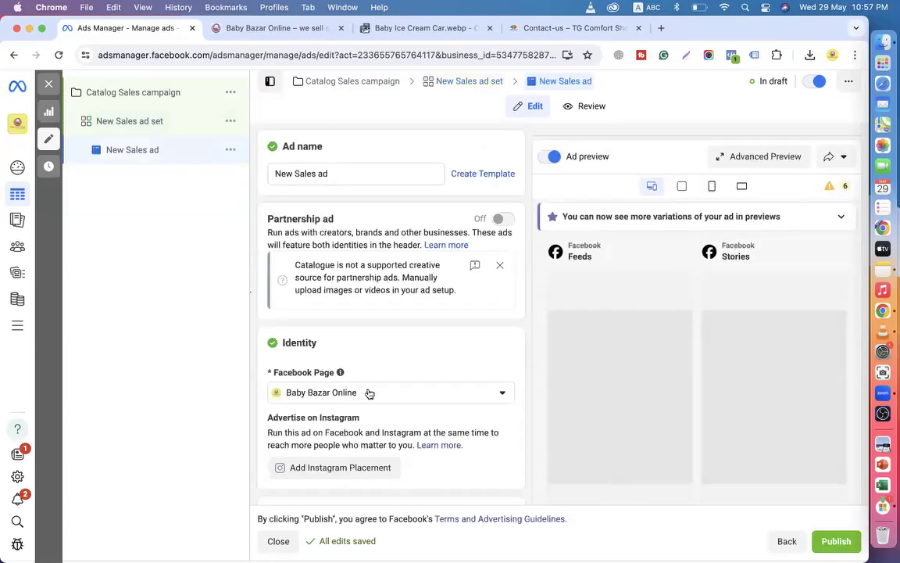
scroll(367, 394, down, 5)
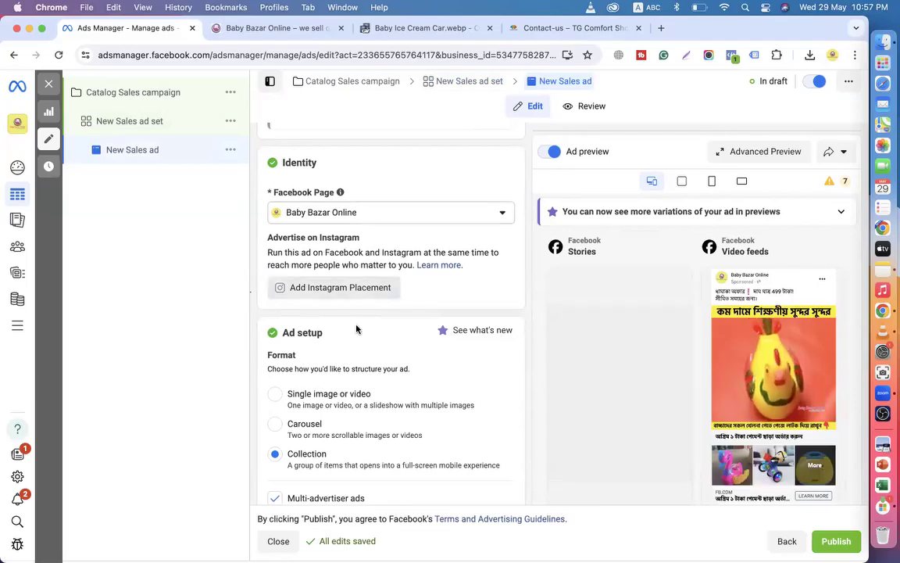
scroll(355, 328, down, 4)
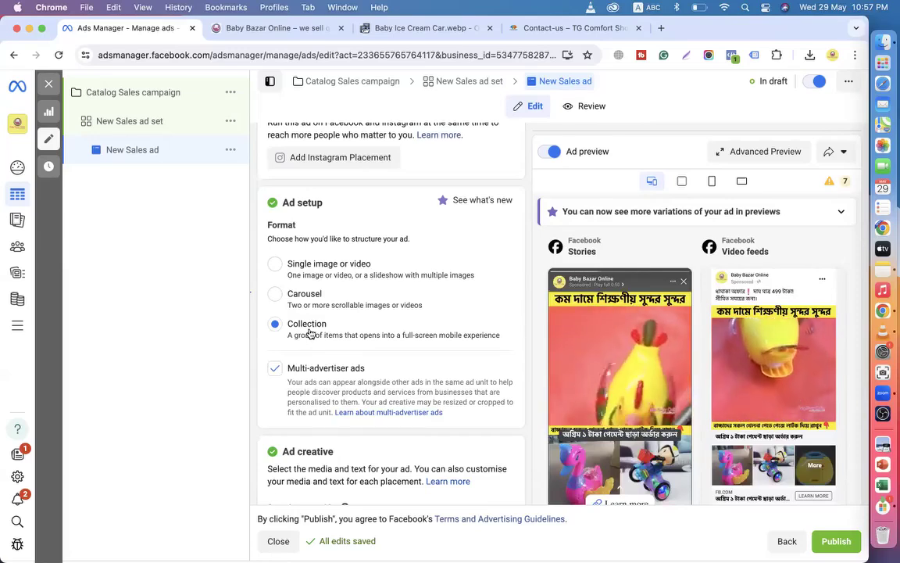
scroll(310, 335, down, 5)
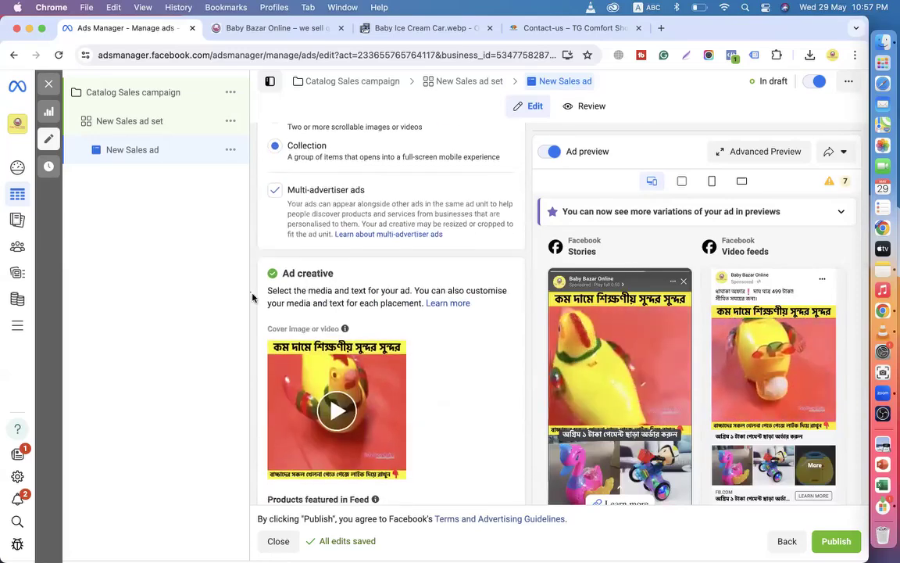
scroll(376, 322, down, 3)
scroll(352, 344, down, 1)
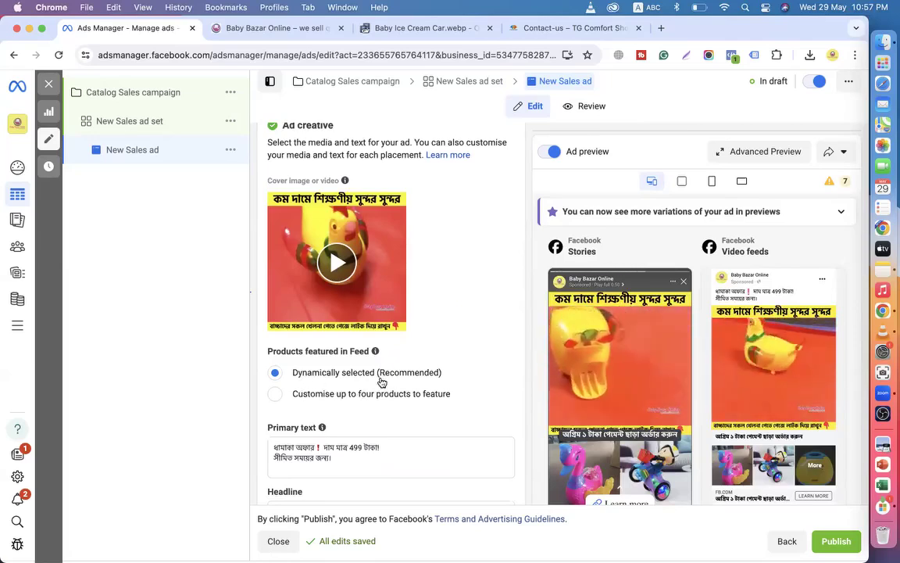
scroll(381, 382, down, 4)
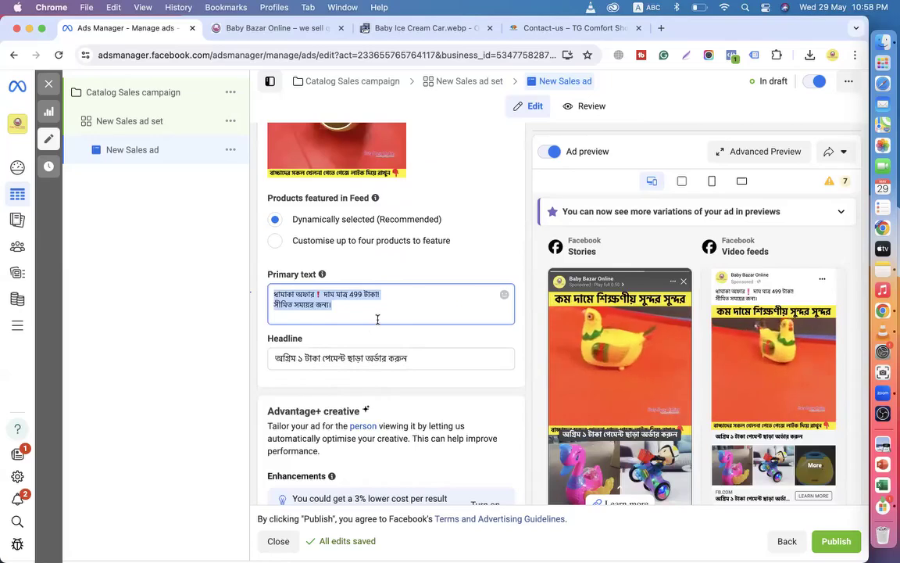
scroll(377, 319, down, 1)
drag(396, 307, 275, 304)
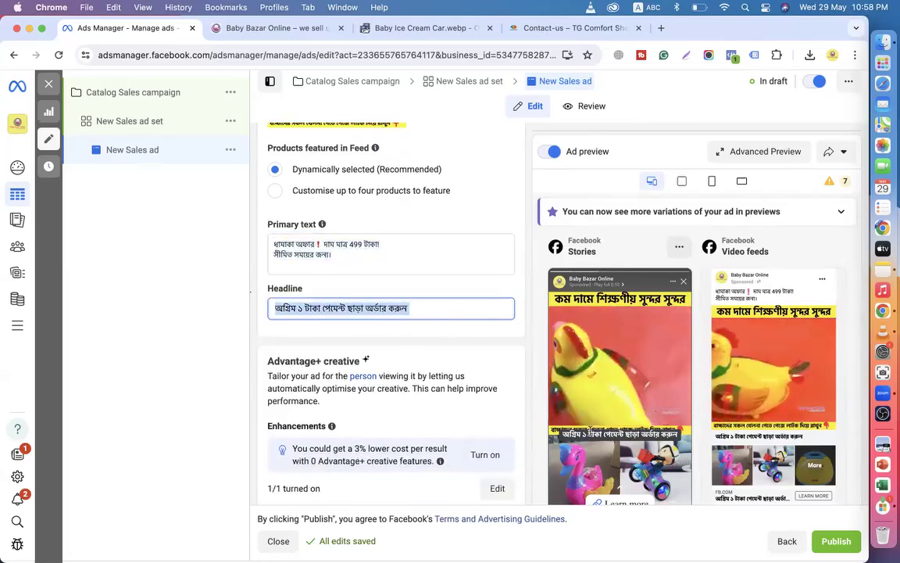
scroll(414, 403, down, 10)
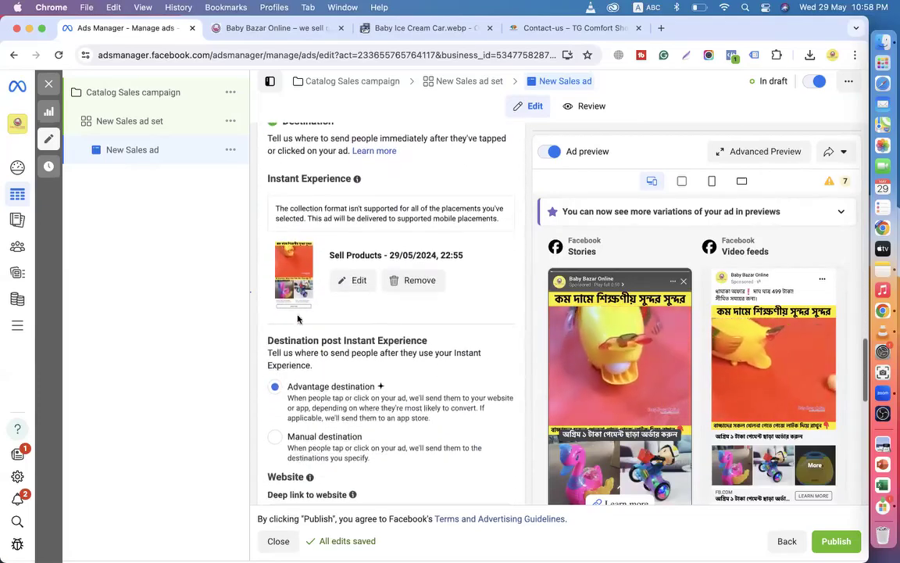
drag(305, 179, 268, 197)
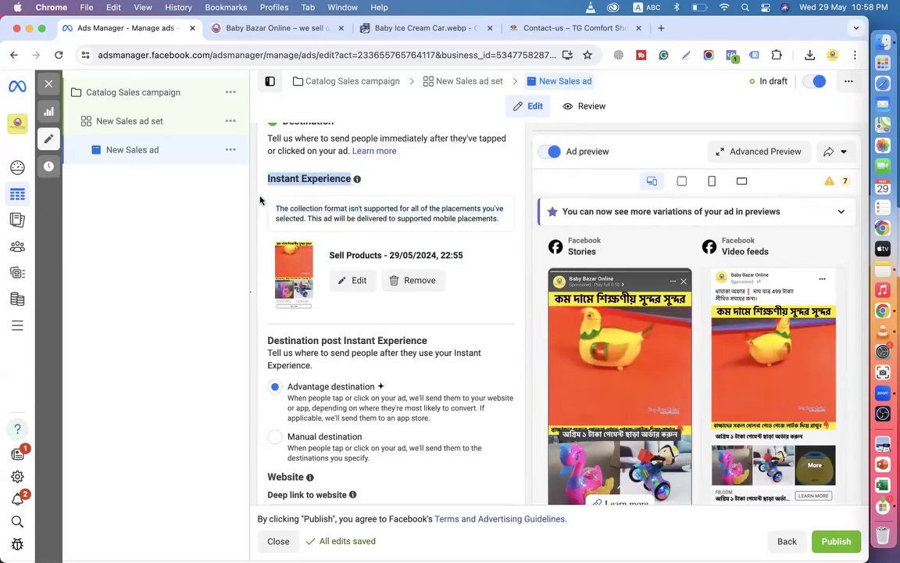
click(260, 197)
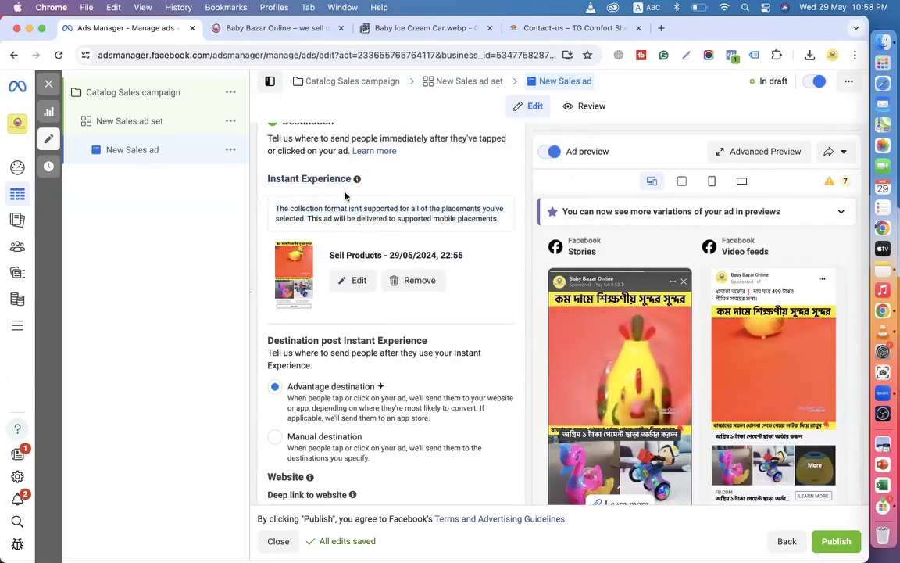
scroll(372, 244, up, 1)
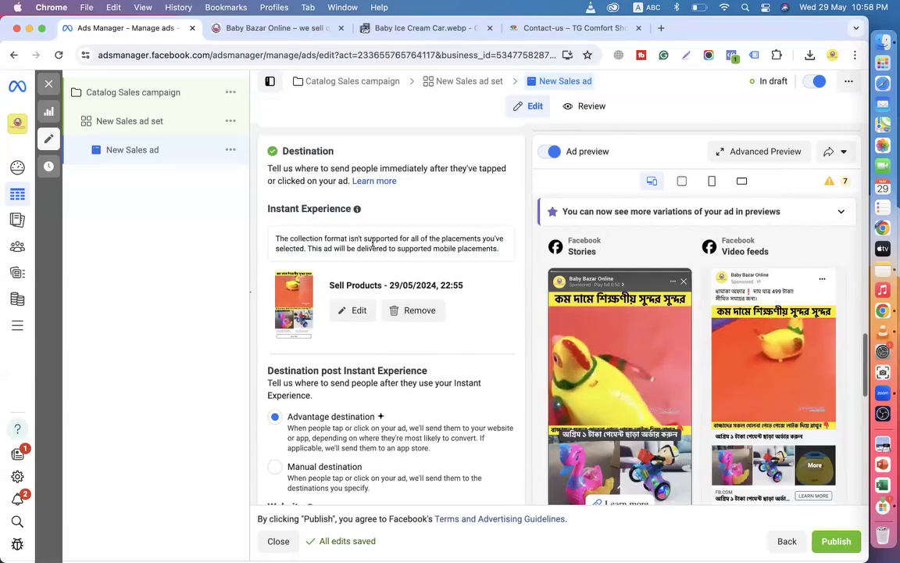
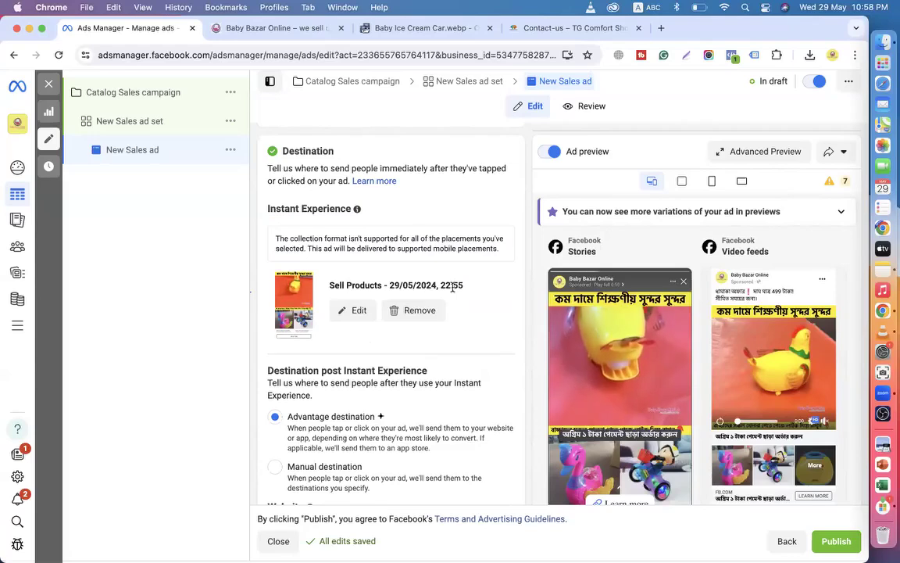
Turn on Website events tracking for the New Sales ad using the BABY BAZAR ONLINE dataset.
scroll(453, 290, down, 2)
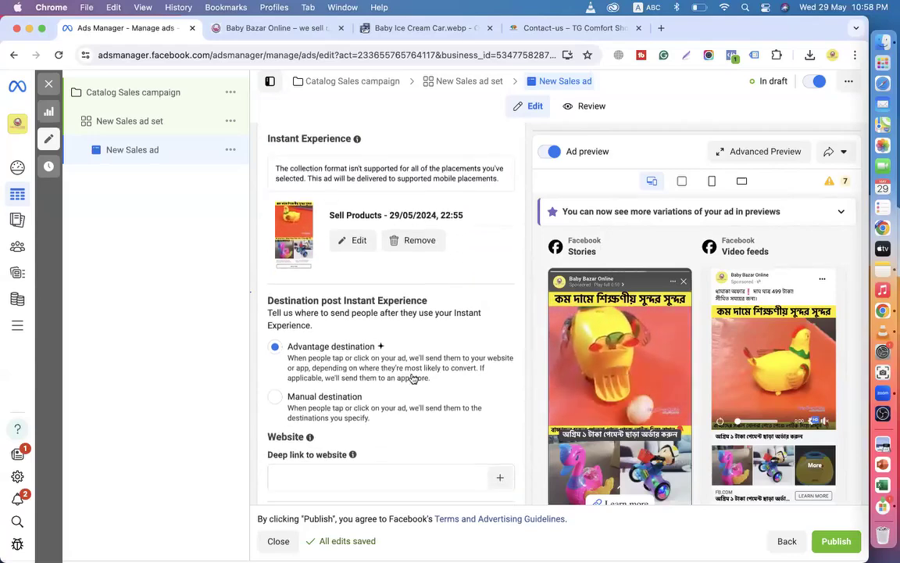
scroll(370, 342, down, 4)
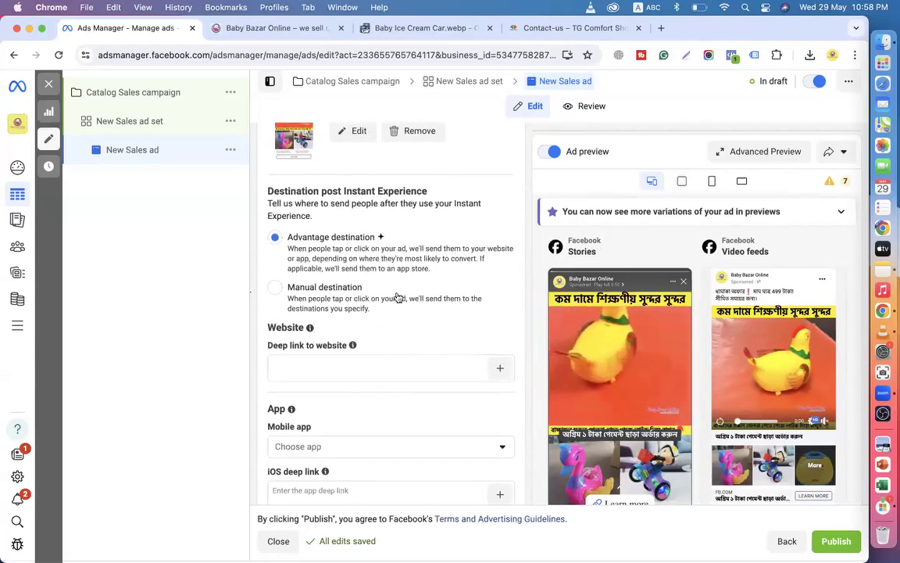
scroll(383, 412, down, 10)
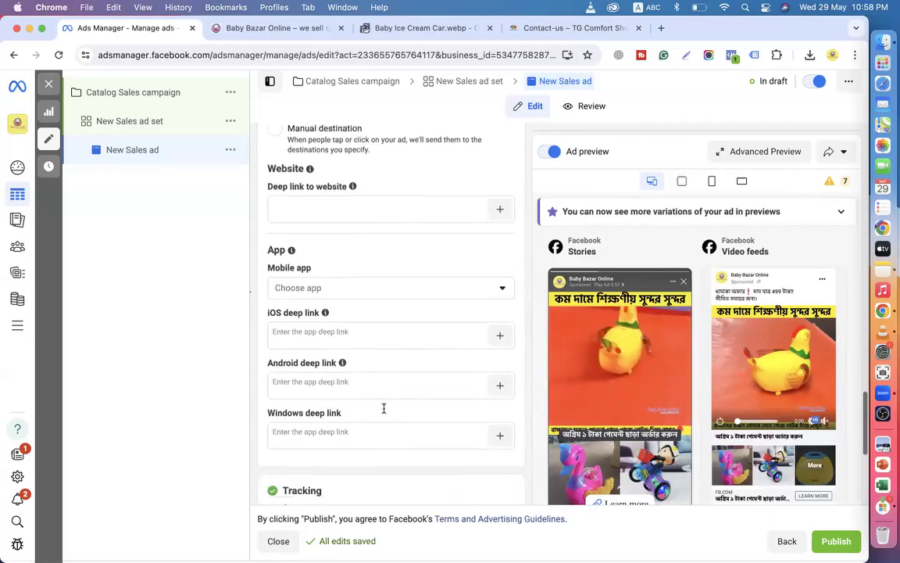
scroll(384, 413, down, 2)
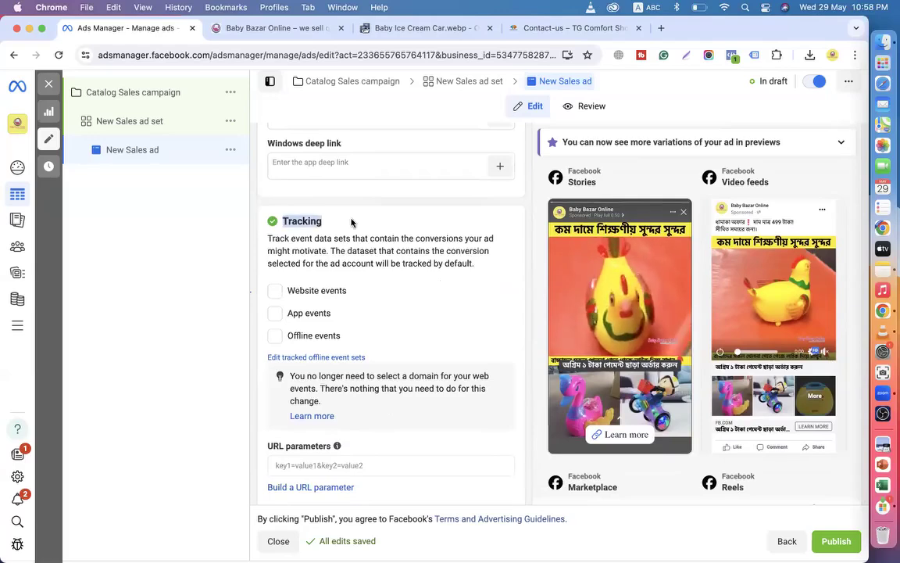
click(274, 290)
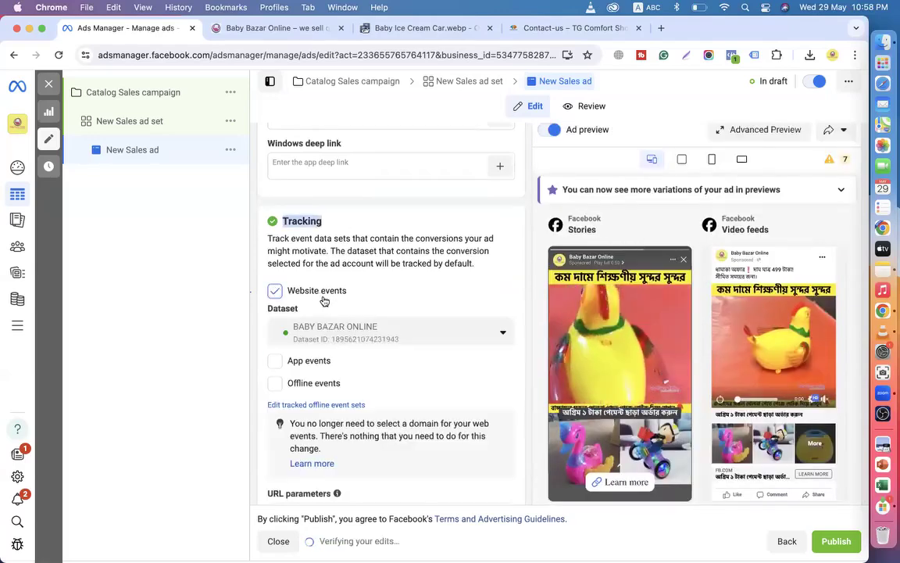
Leave Offline events tracking off and look over the rest of the ad setup.
scroll(329, 336, down, 1)
click(279, 357)
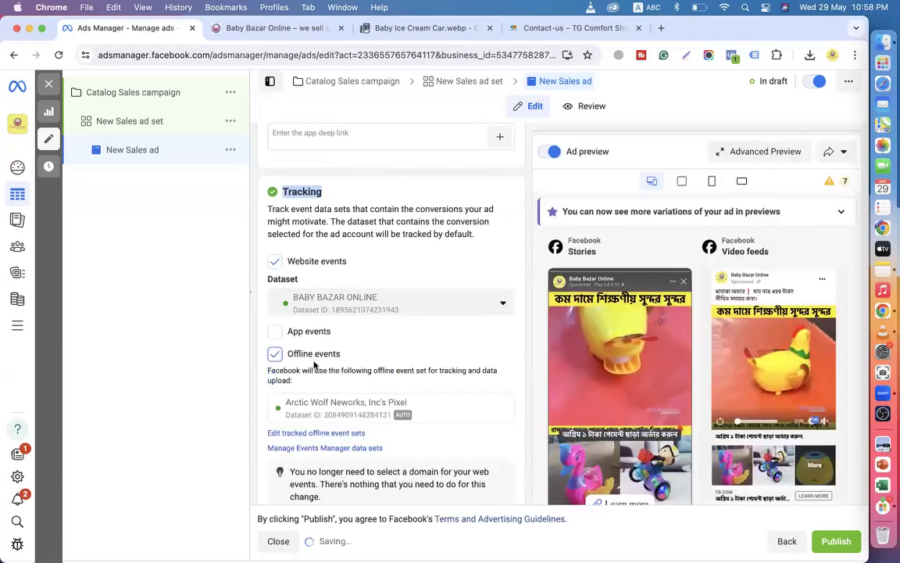
click(312, 355)
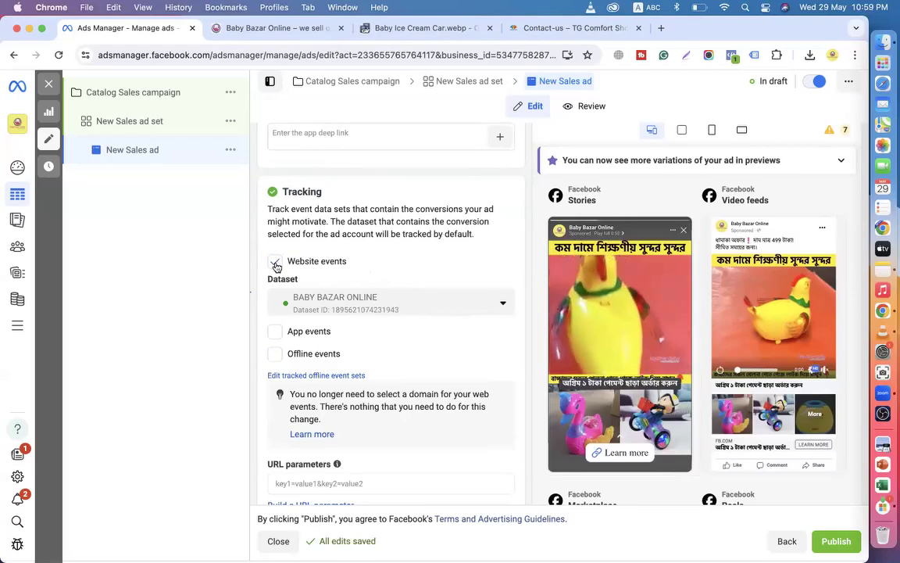
scroll(367, 438, down, 2)
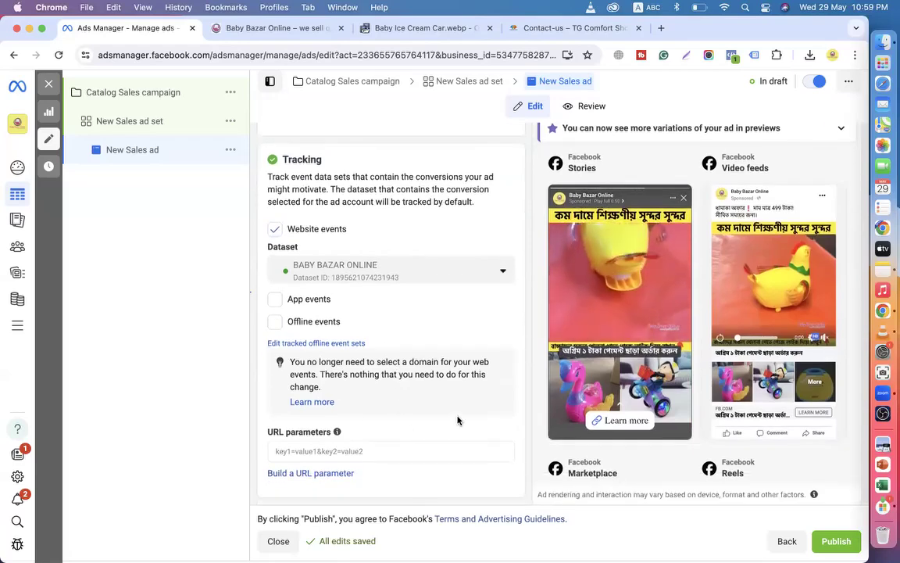
scroll(464, 305, up, 10)
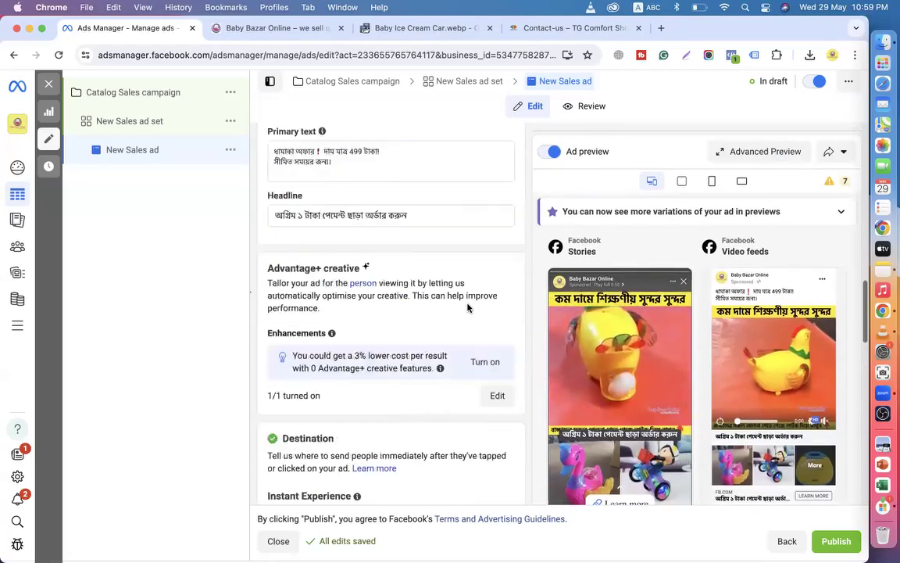
scroll(468, 307, down, 10)
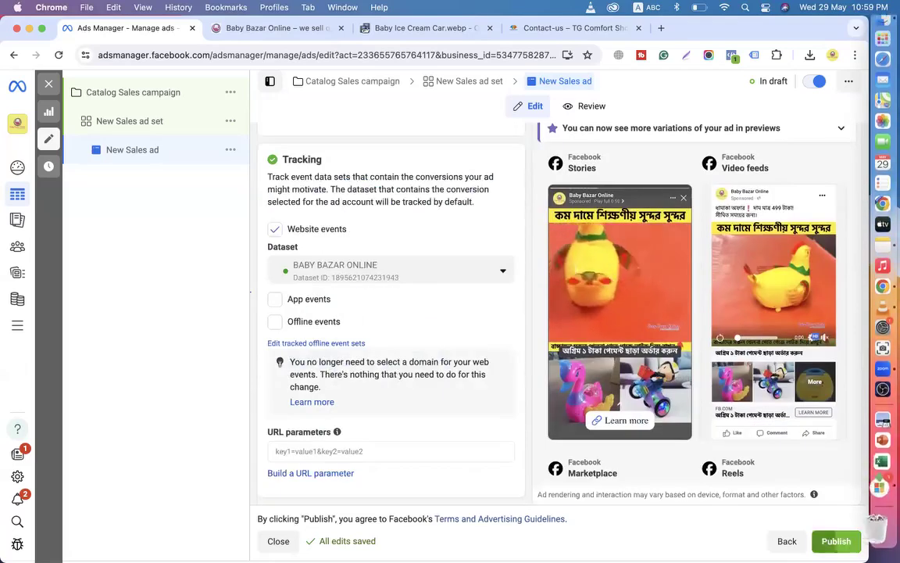
Publish the Catalog Sales campaign without the recommended audience adjustments, then select the campaign in the tree.
click(834, 546)
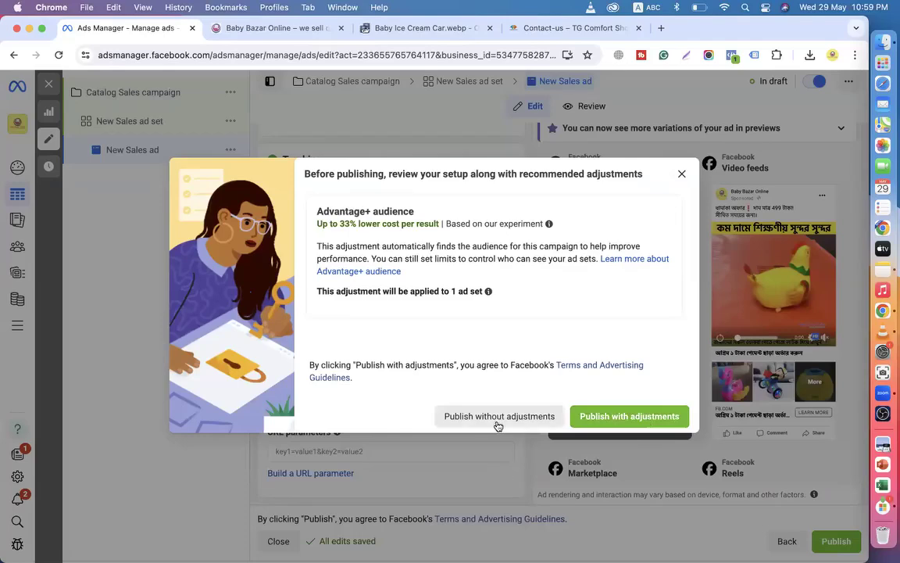
click(491, 417)
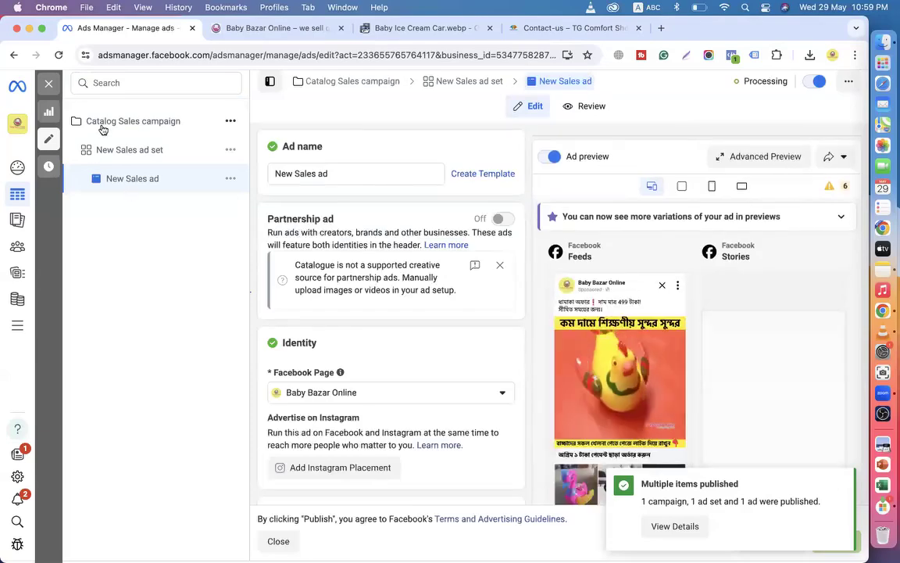
click(103, 123)
Back in the Campaigns table, clear the row selection, reload the page, then close the Ads Manager tab.
click(48, 86)
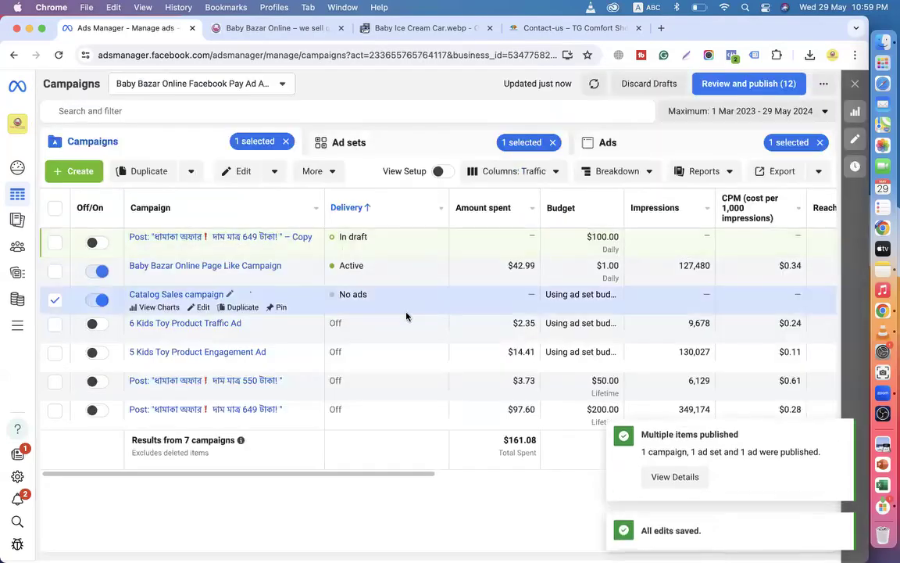
click(286, 143)
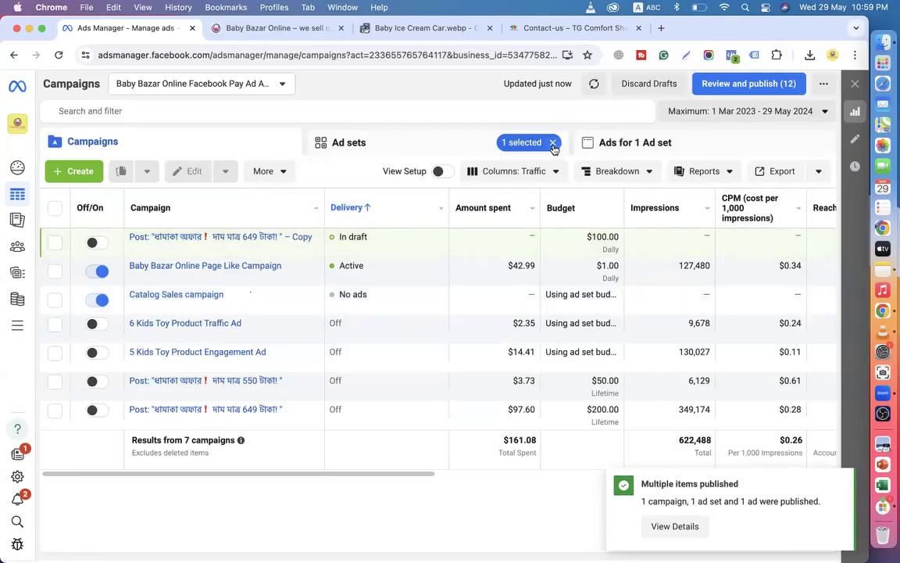
click(58, 54)
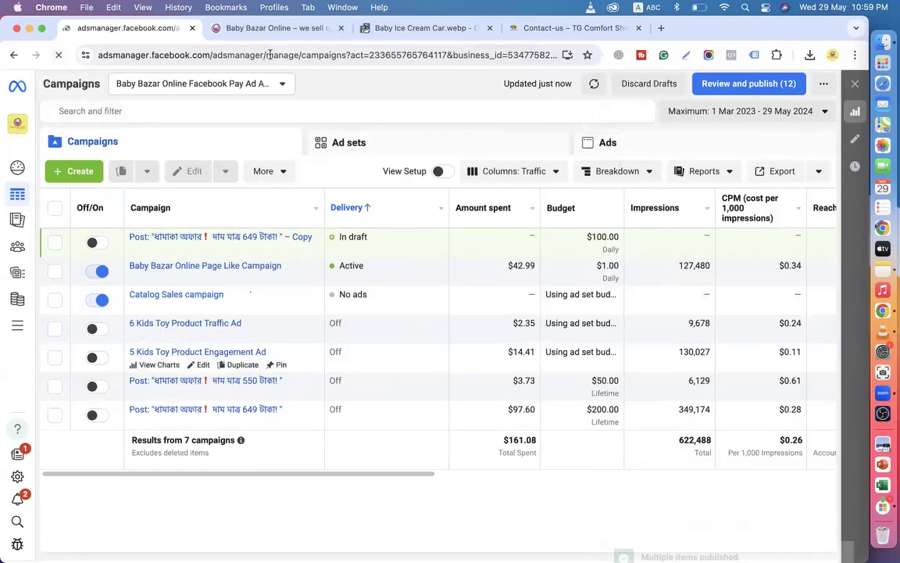
click(270, 55)
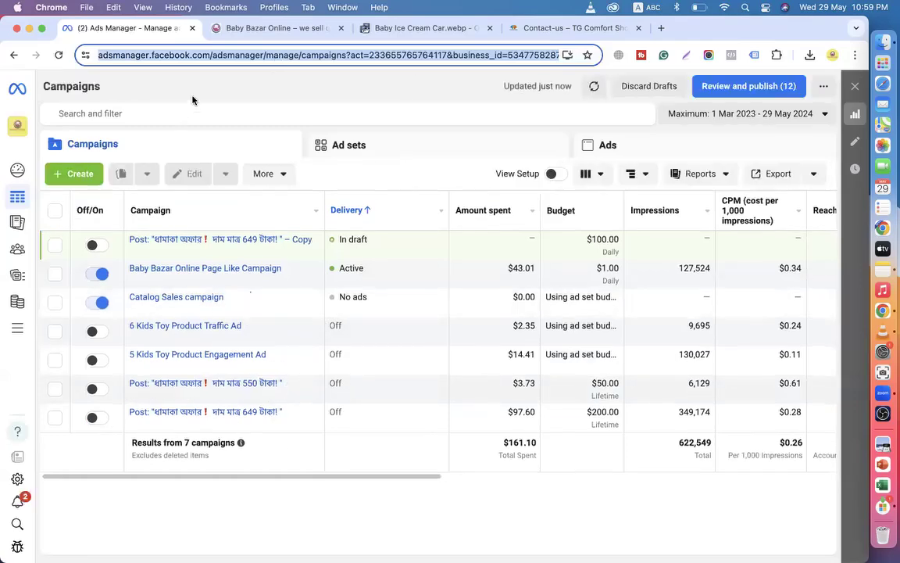
click(192, 28)
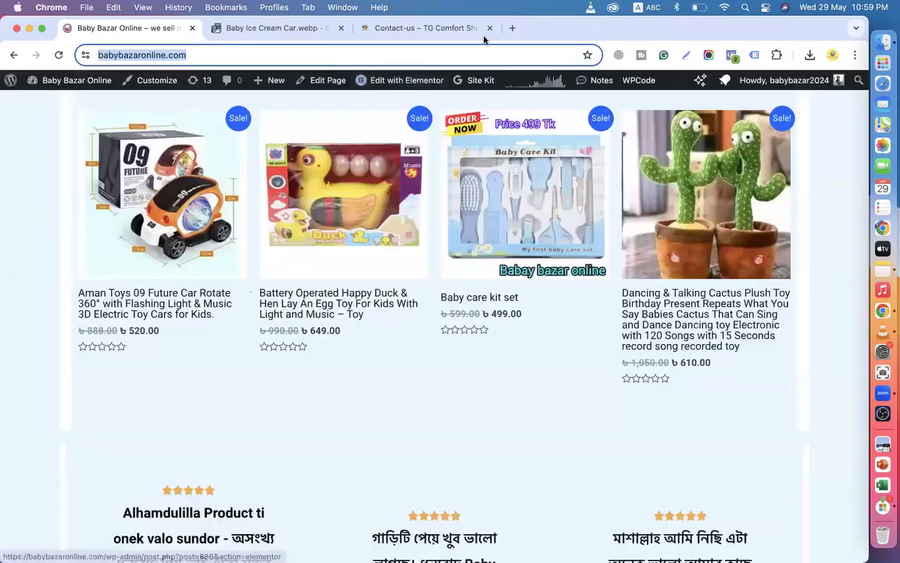
Open Meta Business Settings from its bookmark in a new browser tab.
key(super+t)
click(217, 83)
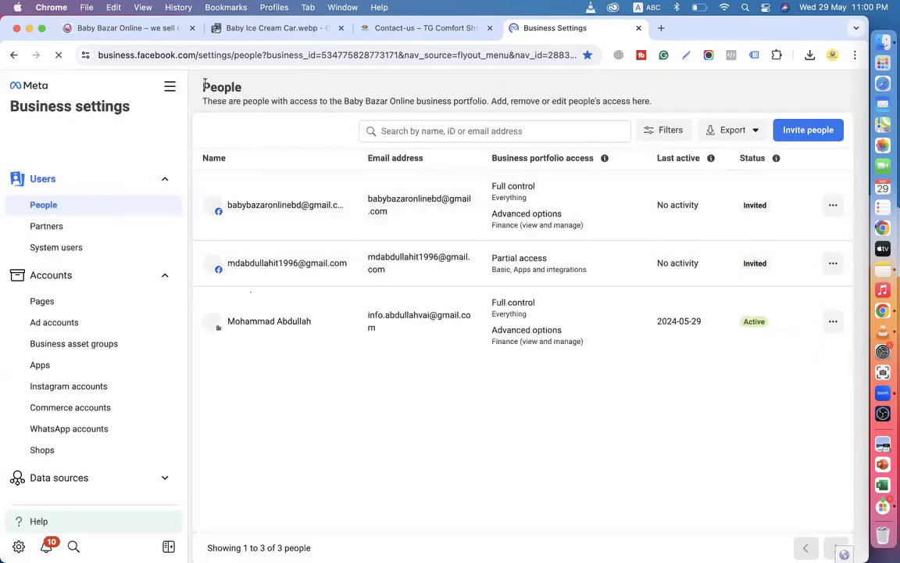
From the All tools menu, go to Ads Manager for the Baby Bazar Online ad account.
click(173, 92)
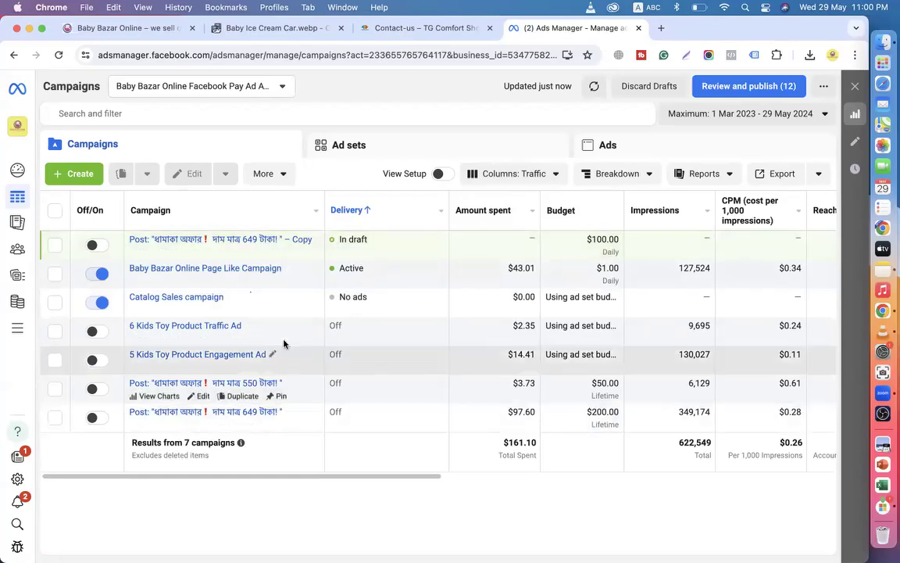
drag(340, 299, 362, 298)
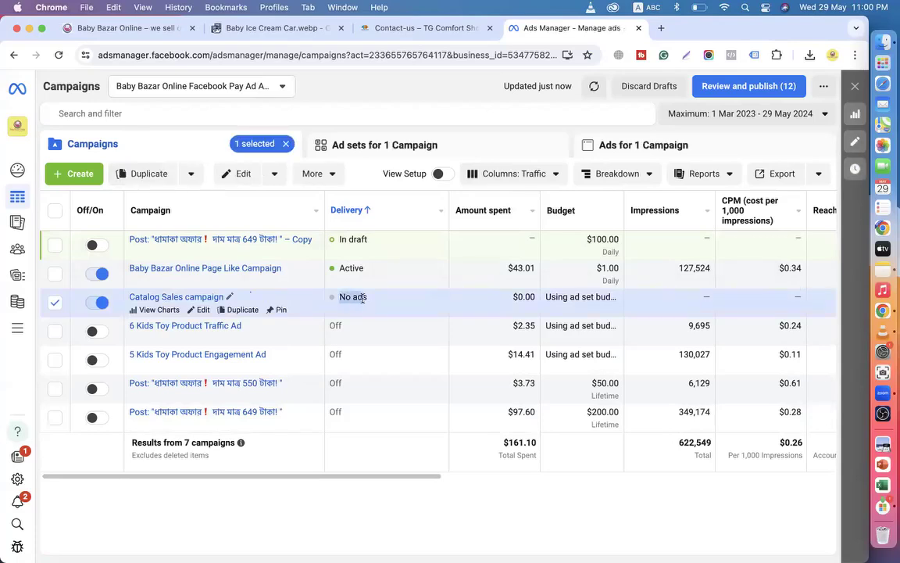
click(55, 302)
drag(339, 297, 381, 298)
click(287, 150)
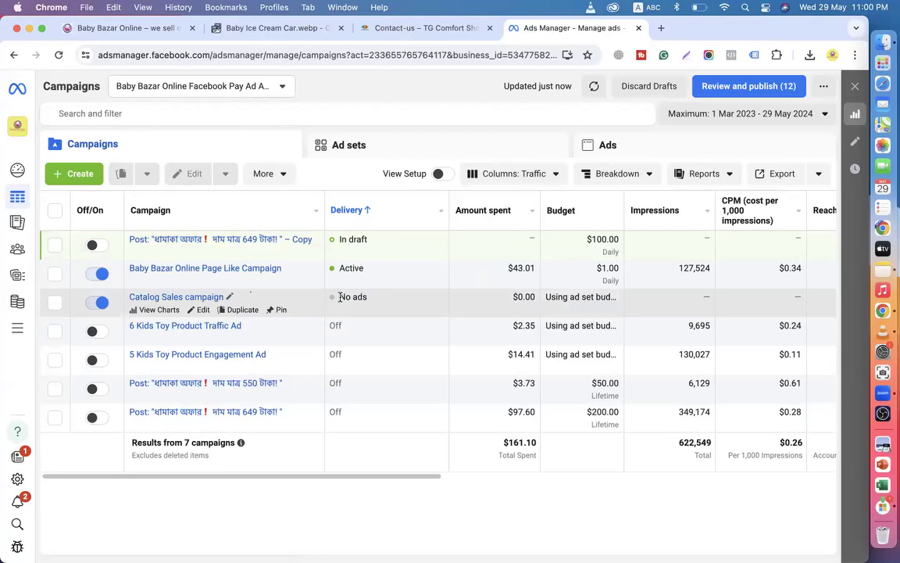
drag(340, 297, 365, 298)
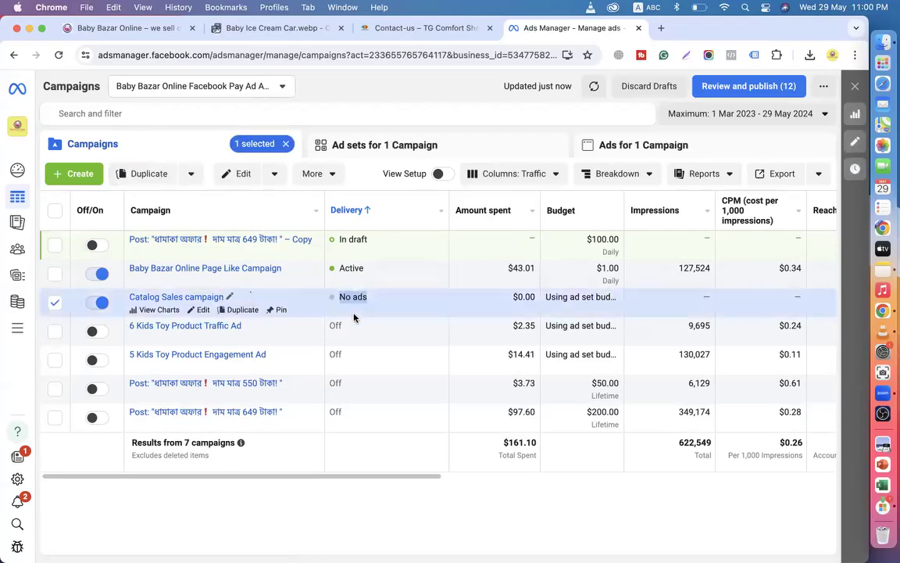
click(286, 144)
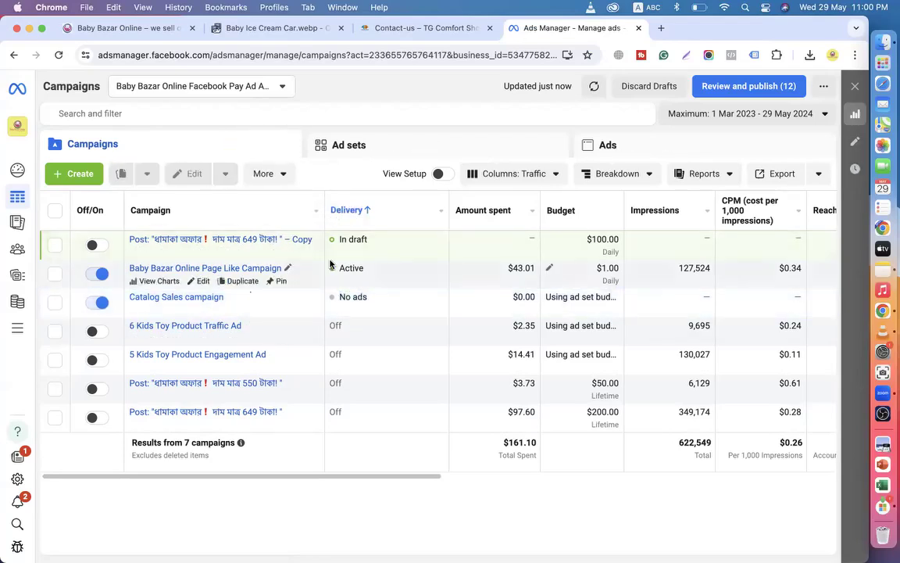
scroll(587, 308, right, 3)
scroll(588, 308, right, 4)
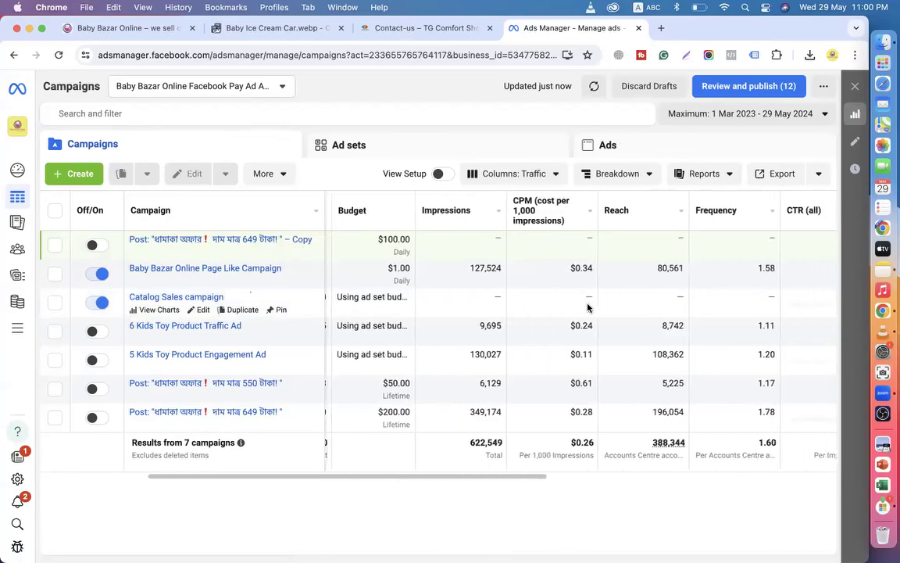
scroll(588, 308, right, 4)
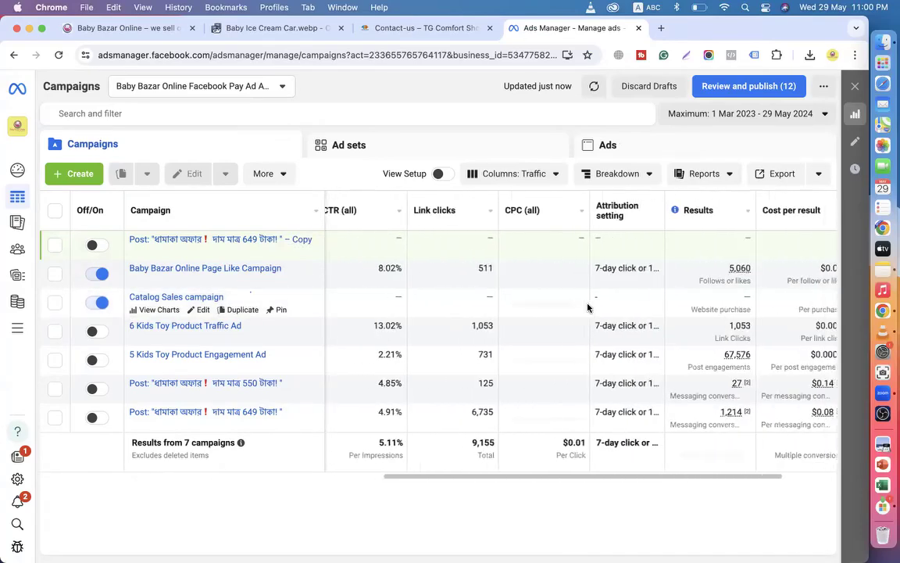
scroll(587, 306, left, 10)
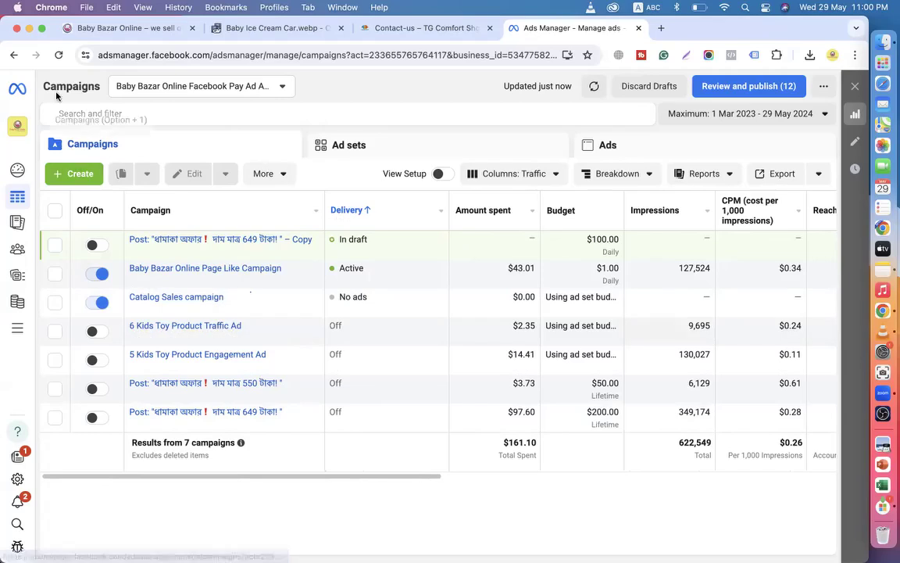
click(58, 55)
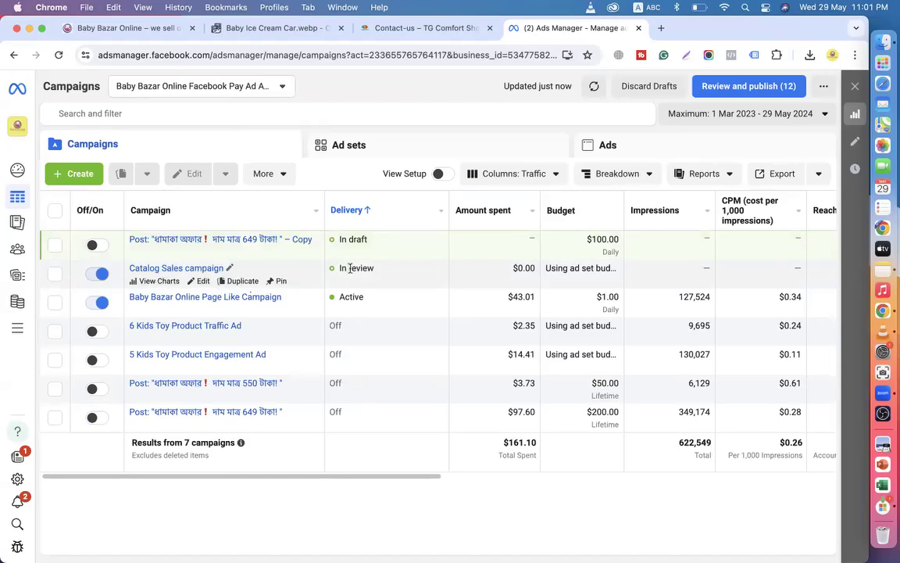
Verify the Catalog Sales campaign's Delivery column reads In review, clearing the row selection.
drag(340, 268, 375, 270)
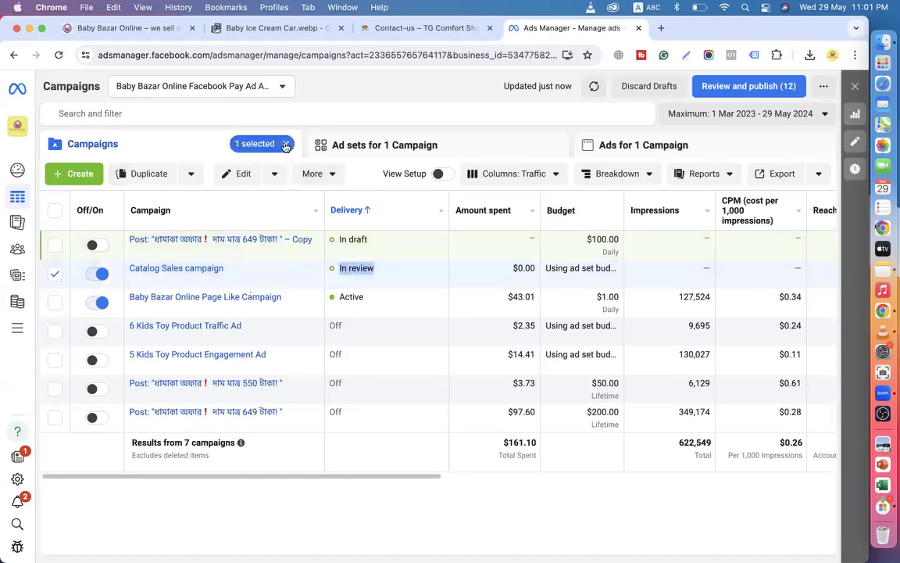
click(336, 269)
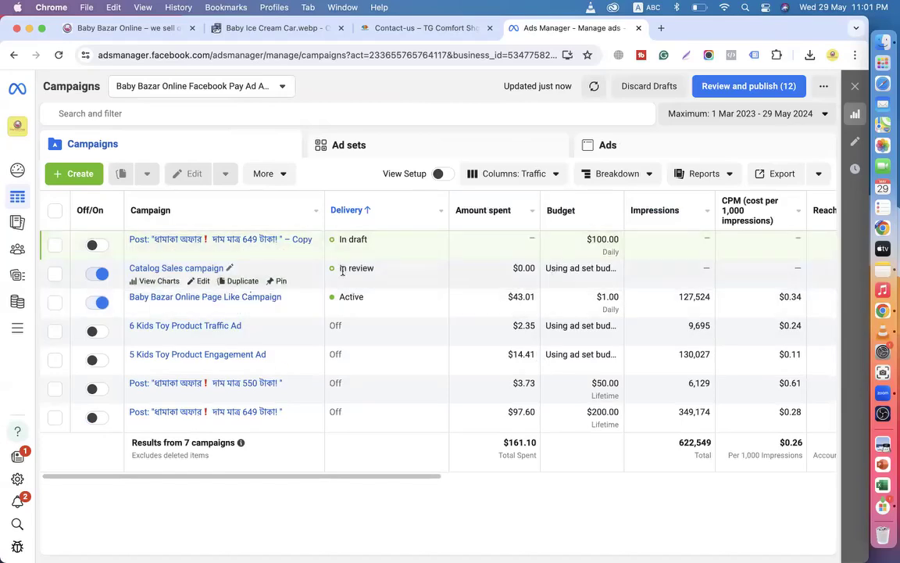
drag(337, 269, 391, 269)
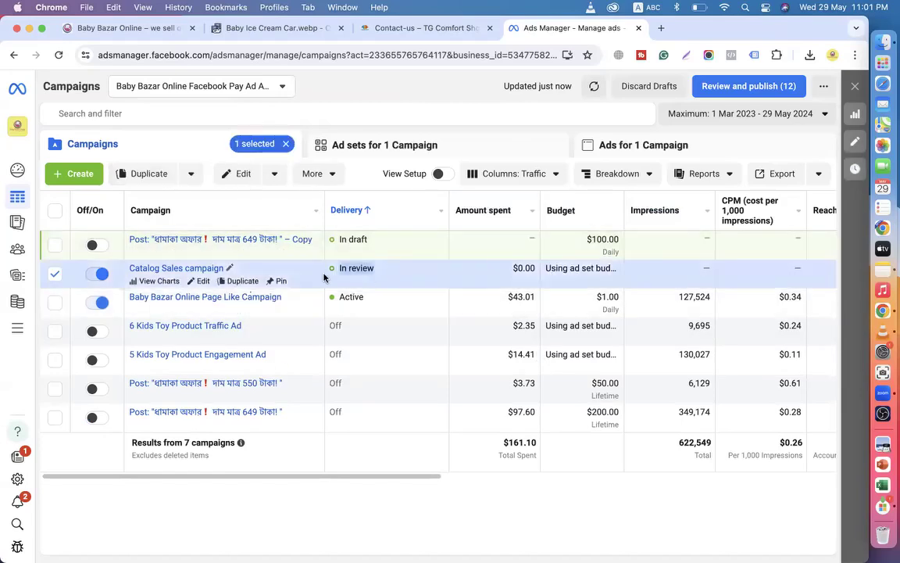
click(287, 144)
drag(351, 271, 397, 269)
click(287, 145)
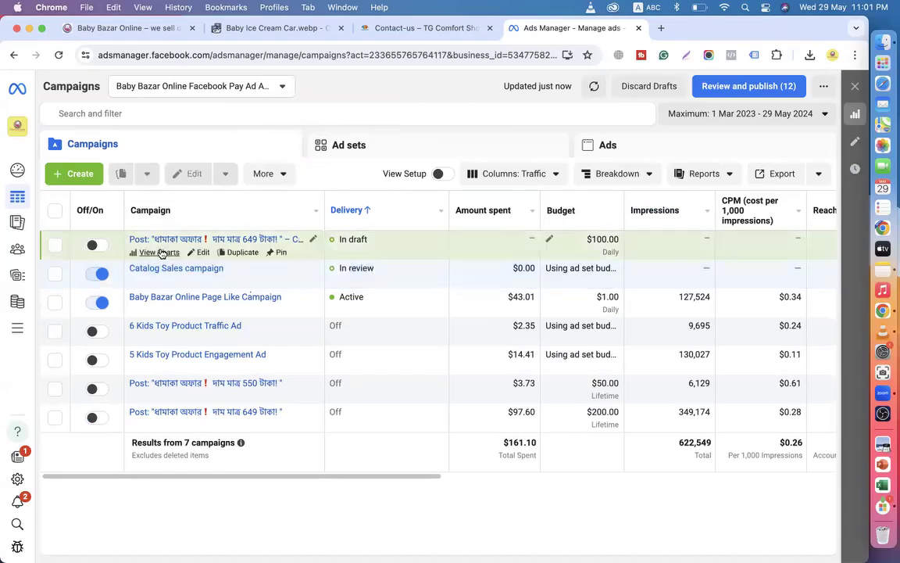
Switch the Catalog Sales campaign's toggle to Off and uncheck its row.
click(100, 274)
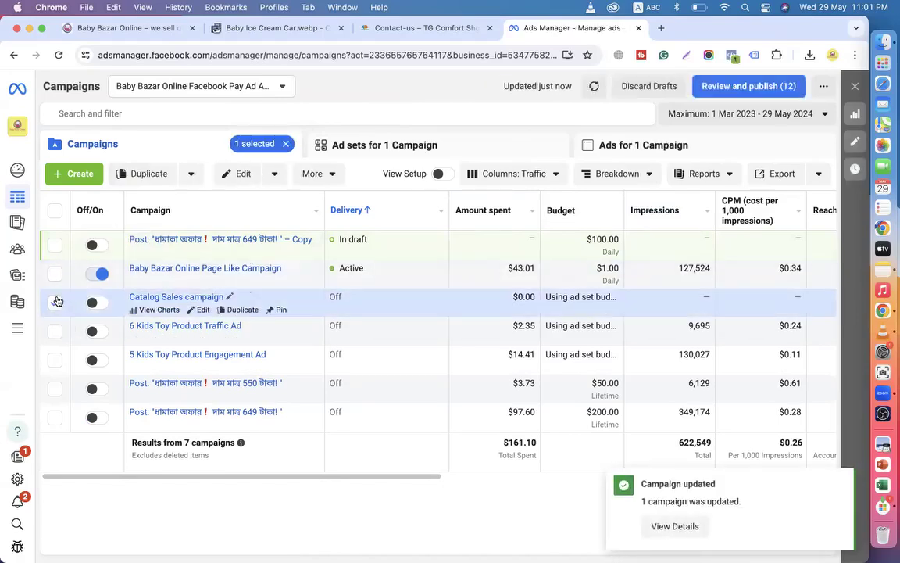
click(57, 302)
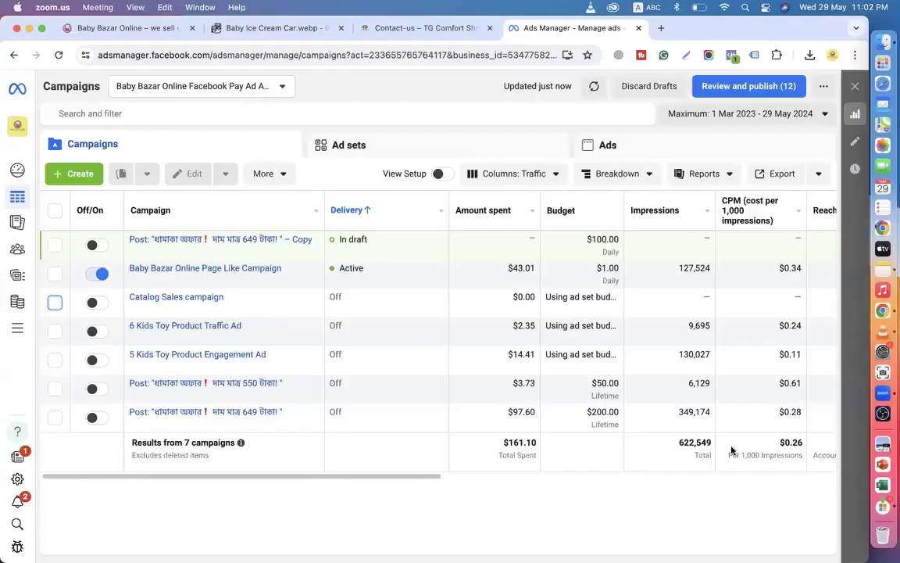
On the Baby Bazar store home page, open the Kids Ice Cream Car product page.
click(277, 28)
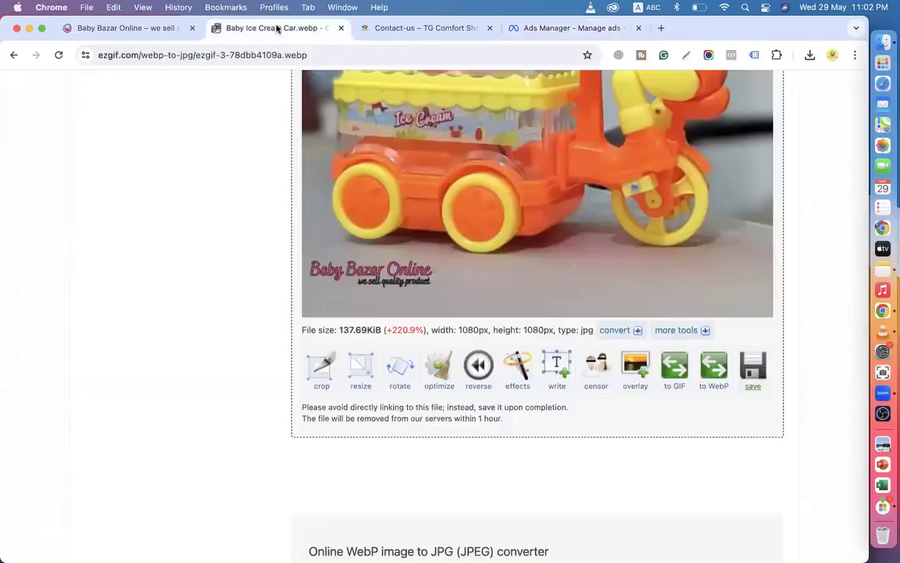
click(145, 28)
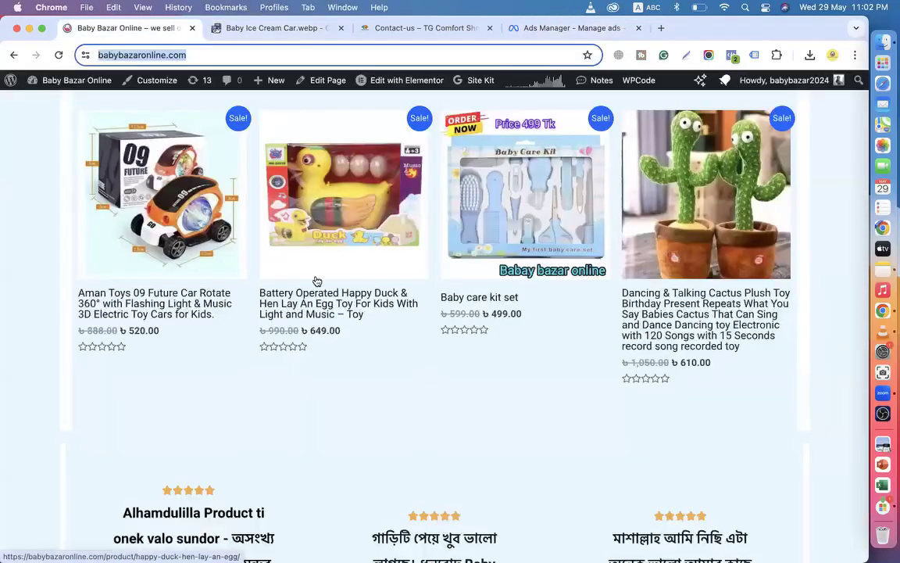
scroll(400, 285, up, 6)
scroll(400, 286, down, 2)
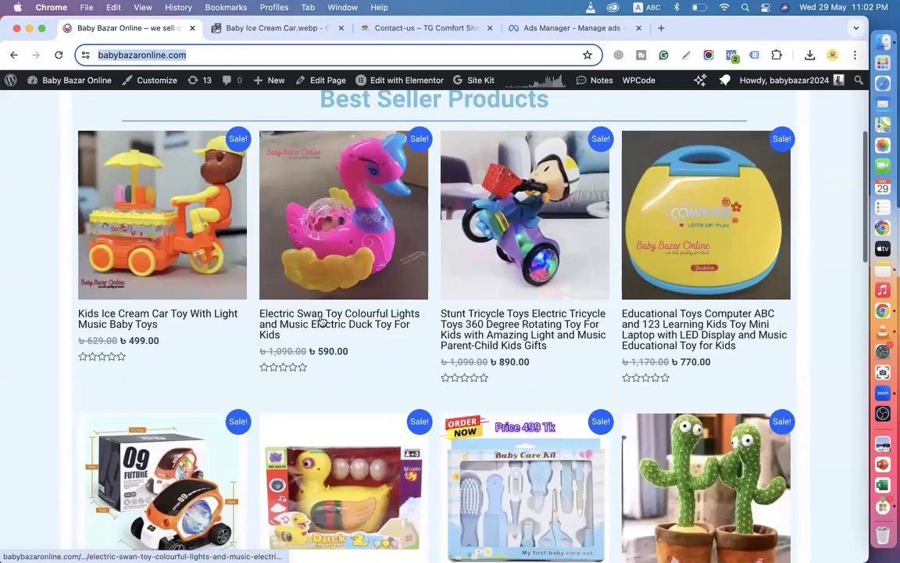
click(150, 318)
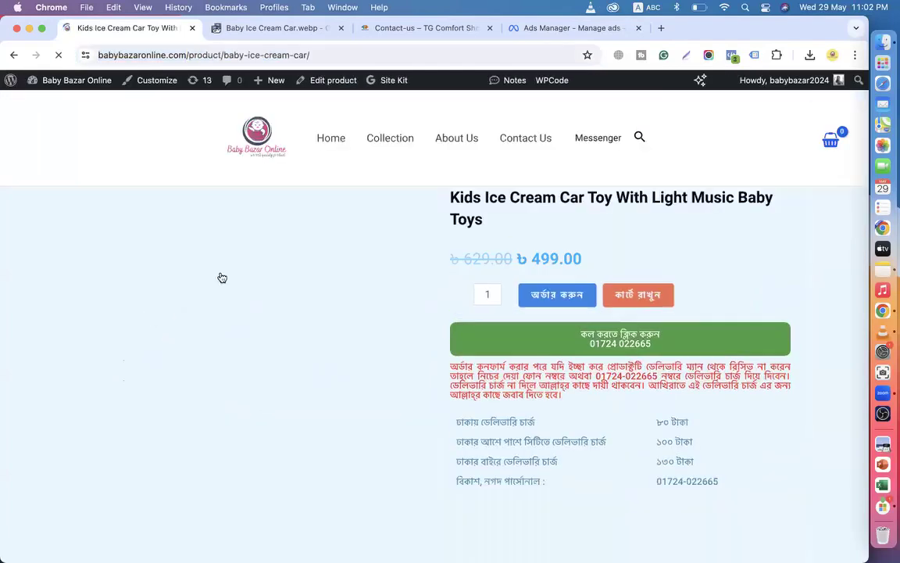
Browse the ice cream car's boxed photo and title, then return to the home product grid.
scroll(271, 307, down, 3)
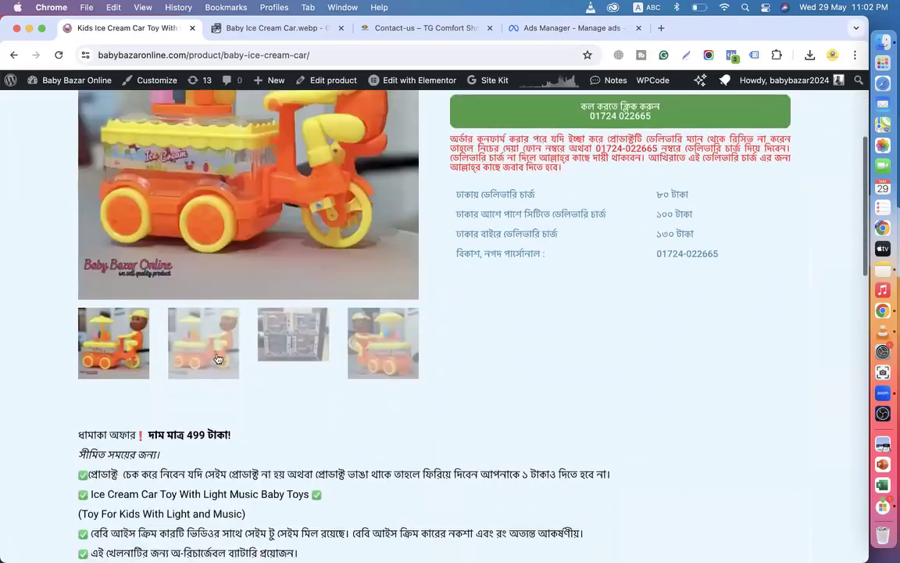
click(293, 336)
scroll(293, 336, up, 3)
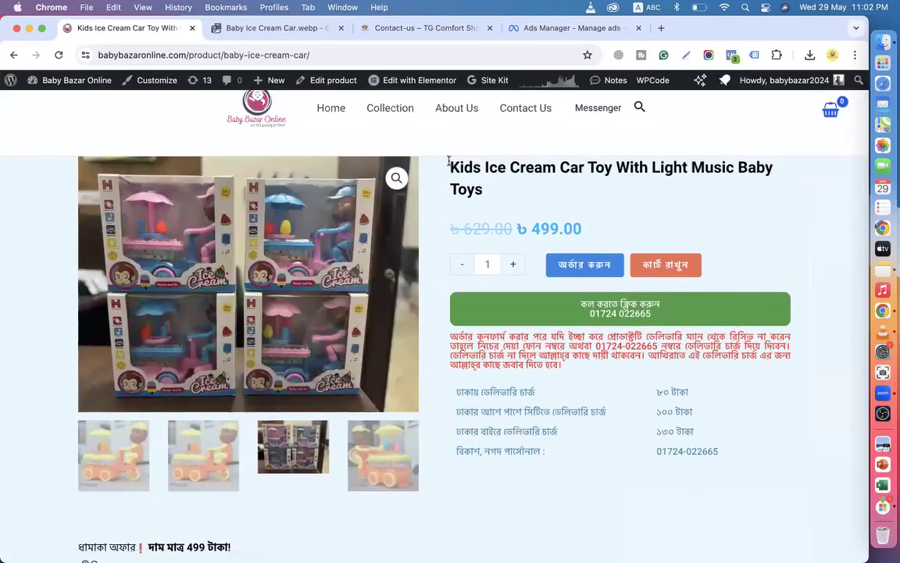
drag(450, 164, 557, 170)
scroll(561, 329, down, 5)
drag(156, 347, 247, 367)
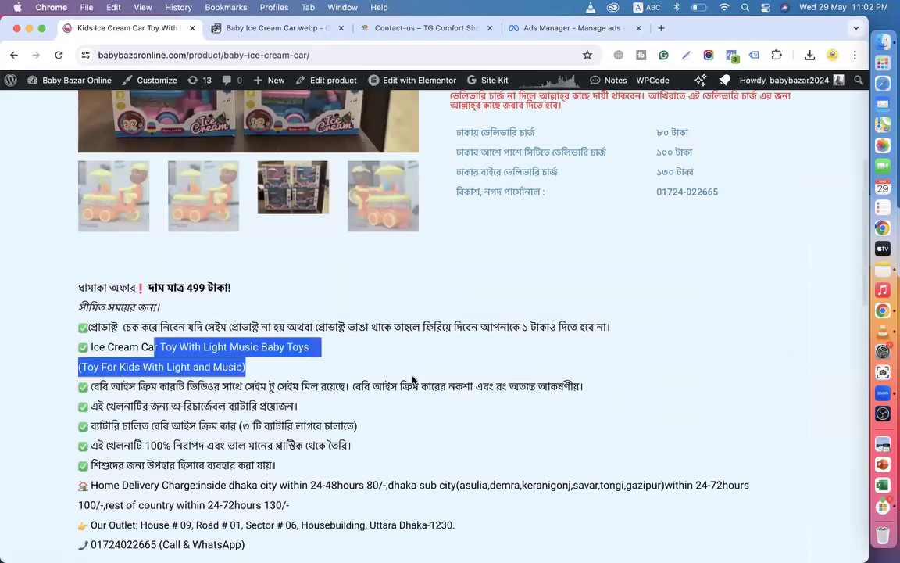
click(17, 56)
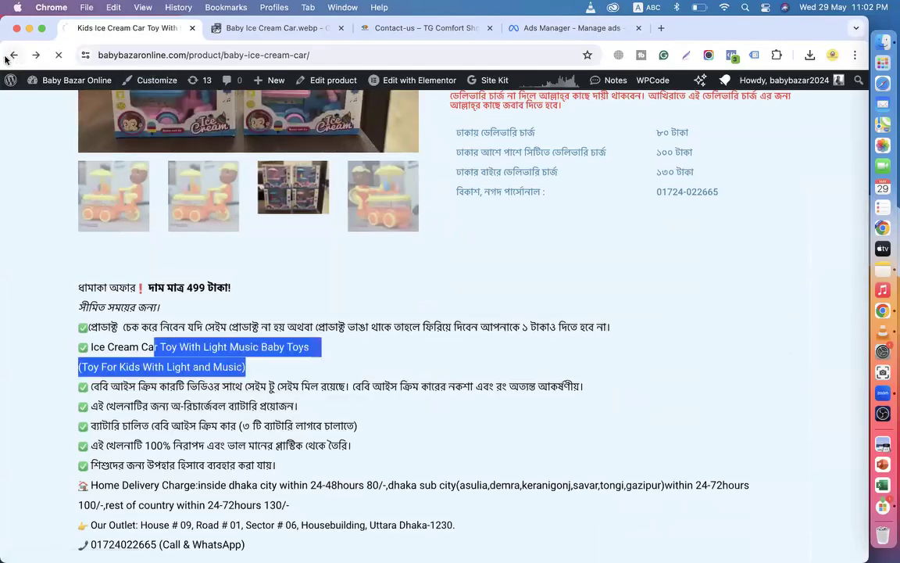
scroll(348, 356, down, 2)
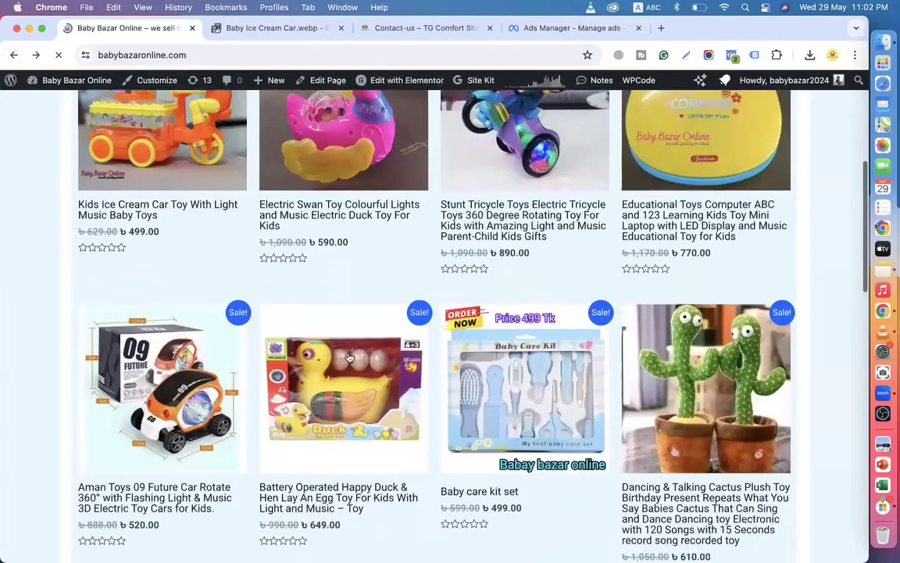
scroll(330, 376, down, 3)
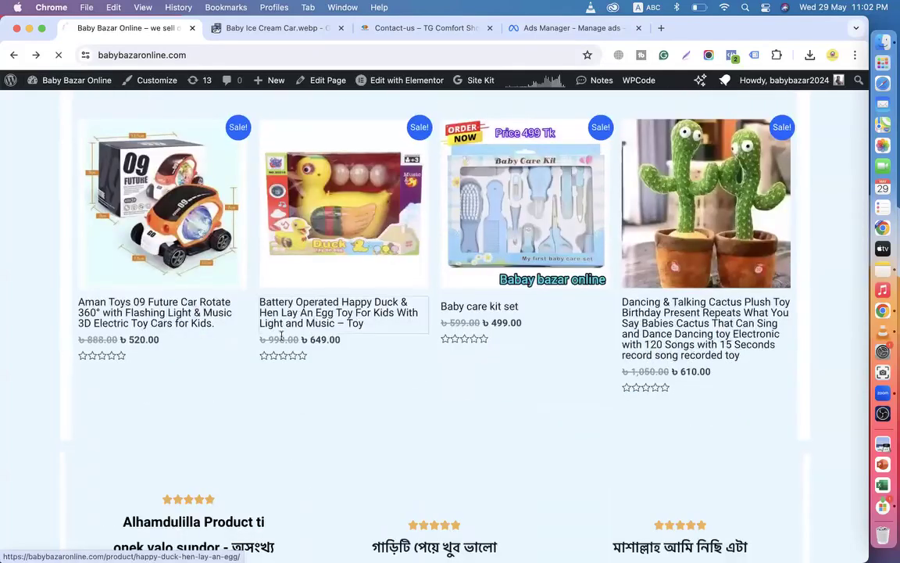
Open the Battery Operated Happy Duck product and view its lit-up, batteries and boxed photos.
click(355, 332)
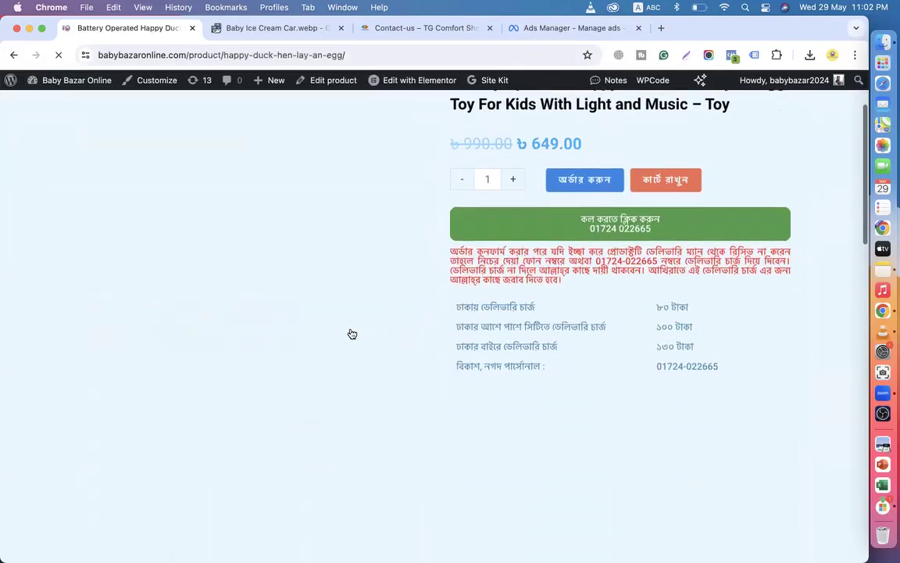
scroll(411, 348, down, 3)
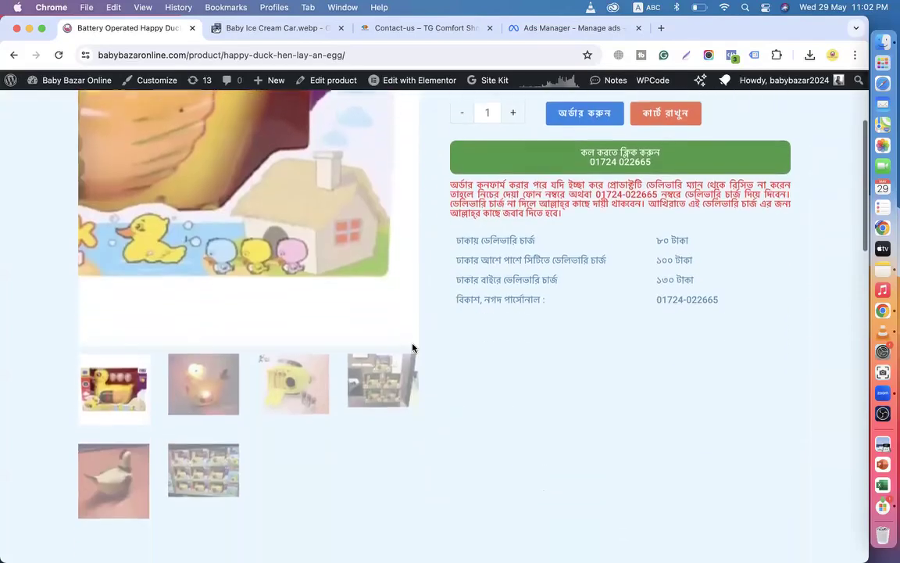
click(192, 399)
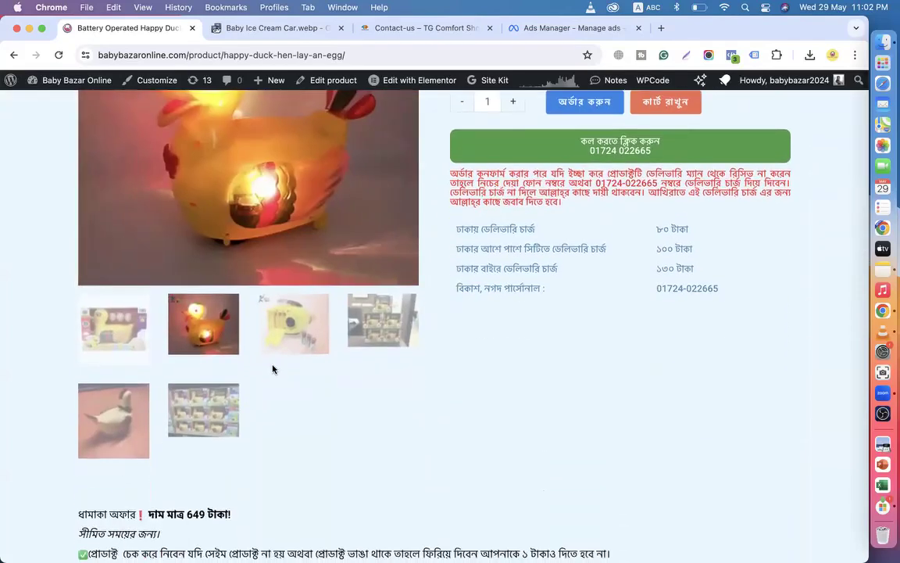
click(293, 327)
scroll(378, 318, up, 3)
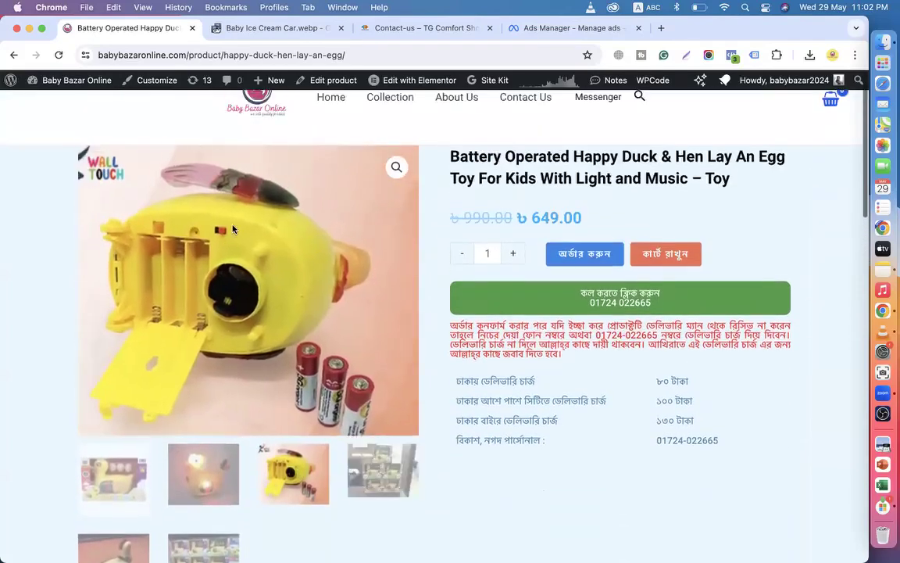
click(116, 471)
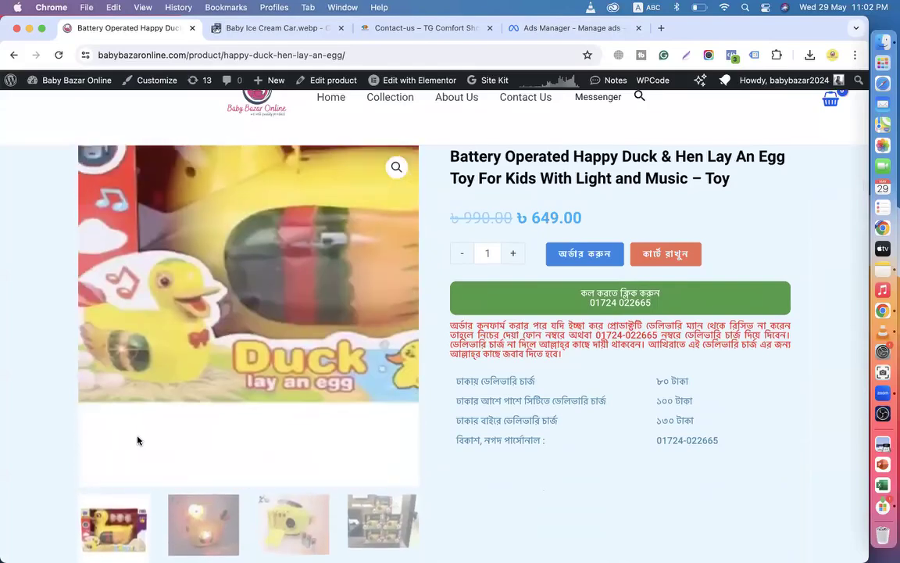
scroll(137, 438, down, 3)
click(195, 368)
View the duck's stacked-boxes, shelf and hen photos, then return to the store home page.
scroll(196, 370, up, 2)
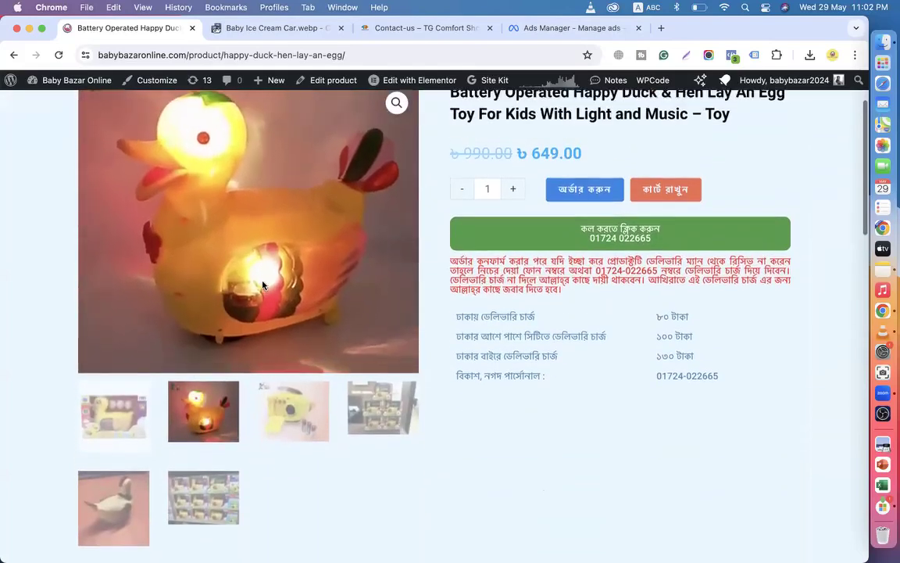
click(295, 414)
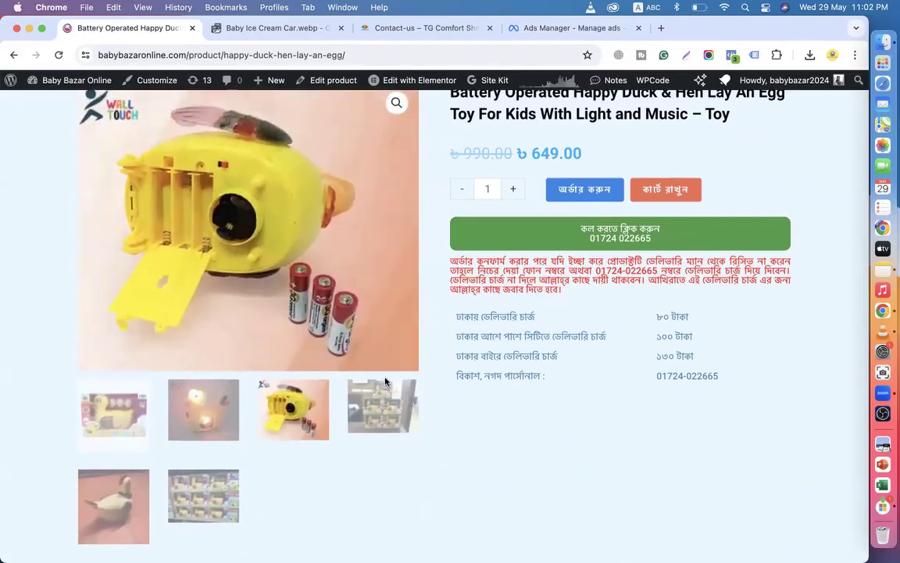
click(383, 403)
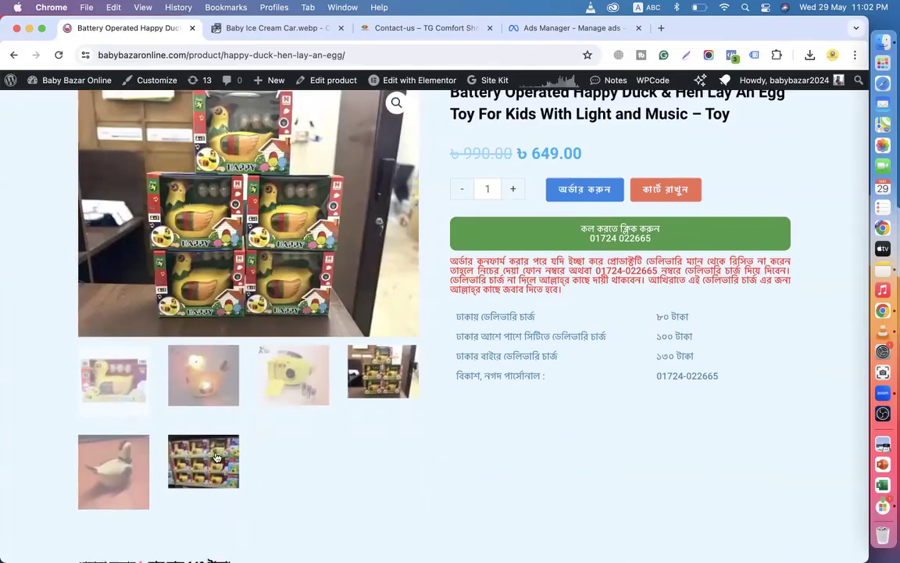
click(201, 459)
click(93, 453)
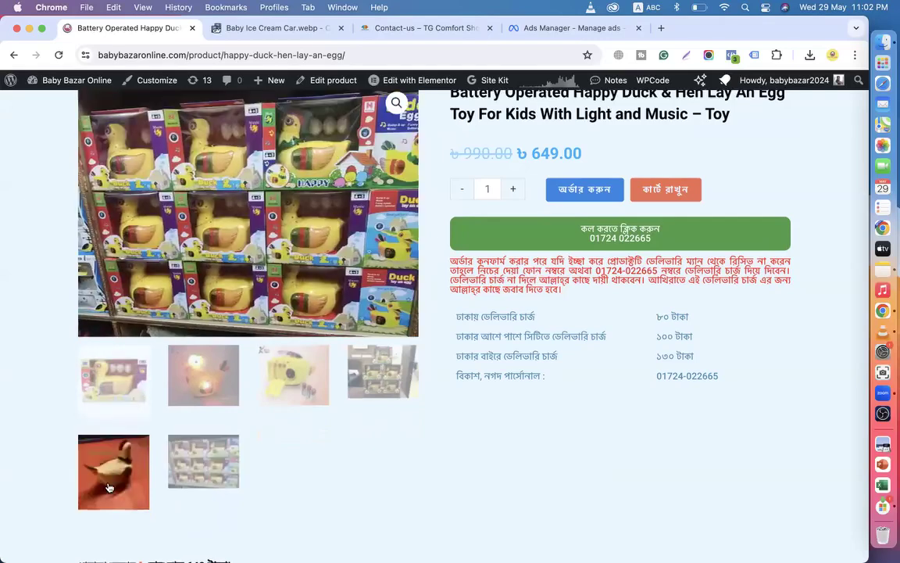
scroll(230, 254, up, 3)
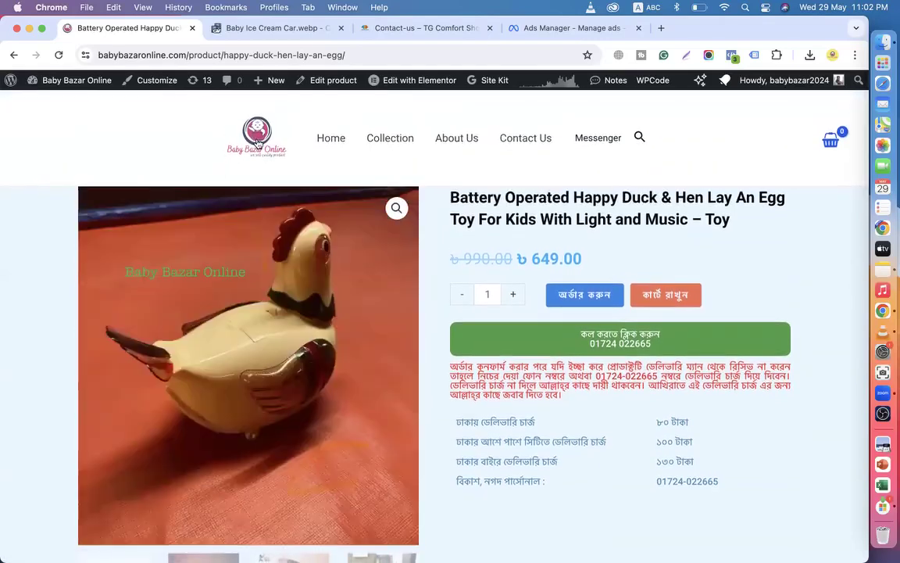
click(257, 143)
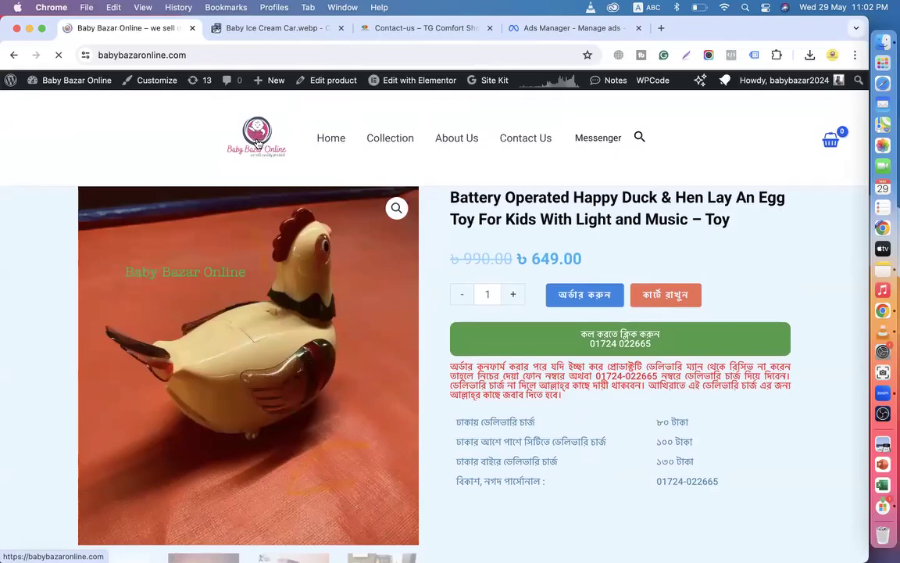
Open the Dancing Cactus product, view its second and third photos, then return home.
scroll(325, 289, down, 5)
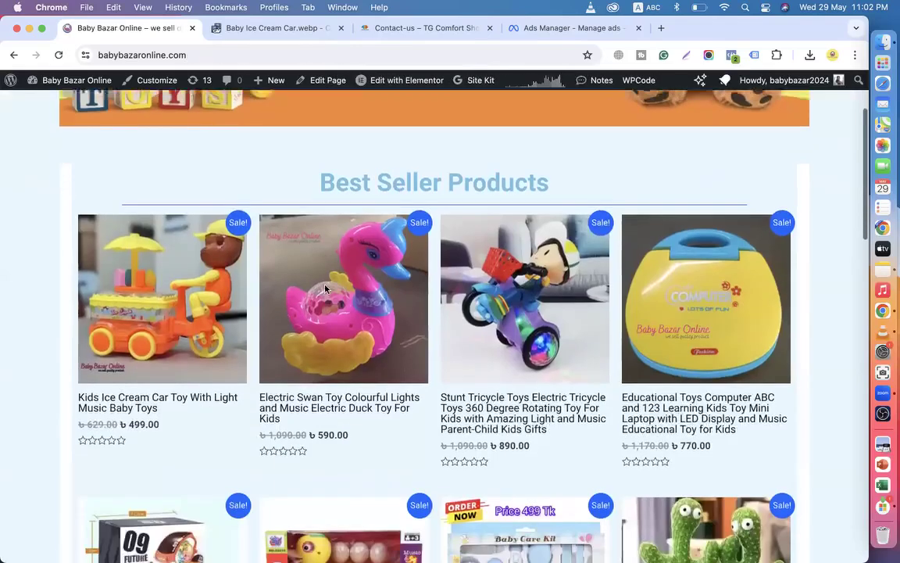
scroll(430, 331, down, 3)
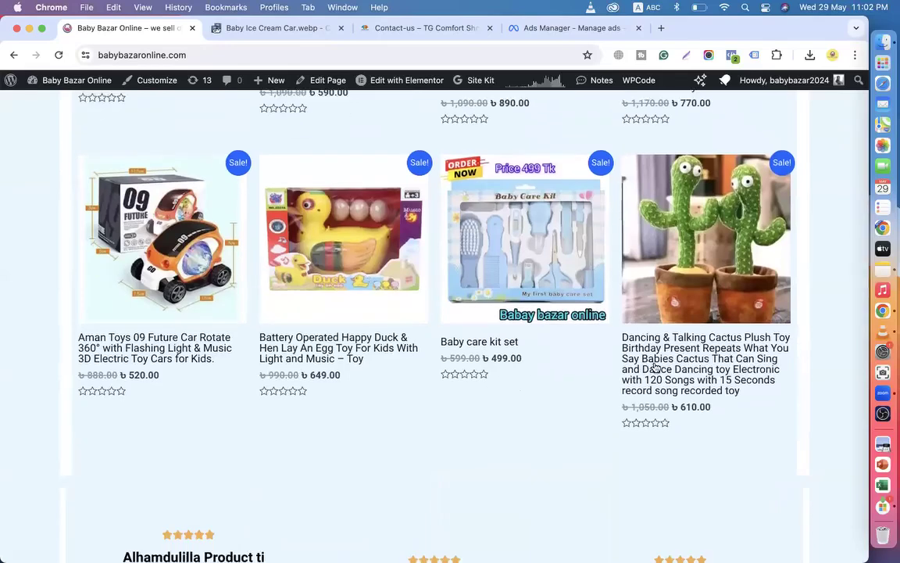
click(681, 360)
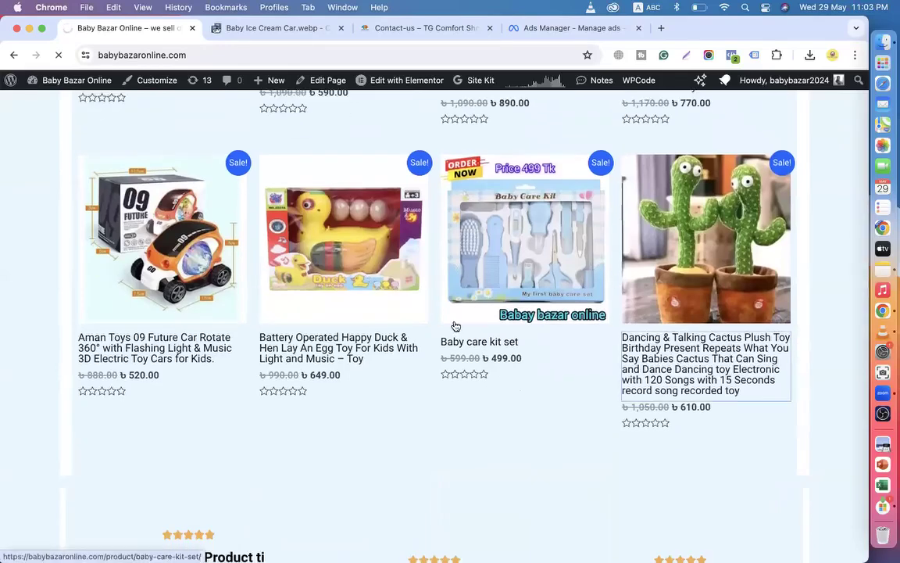
scroll(456, 323, down, 5)
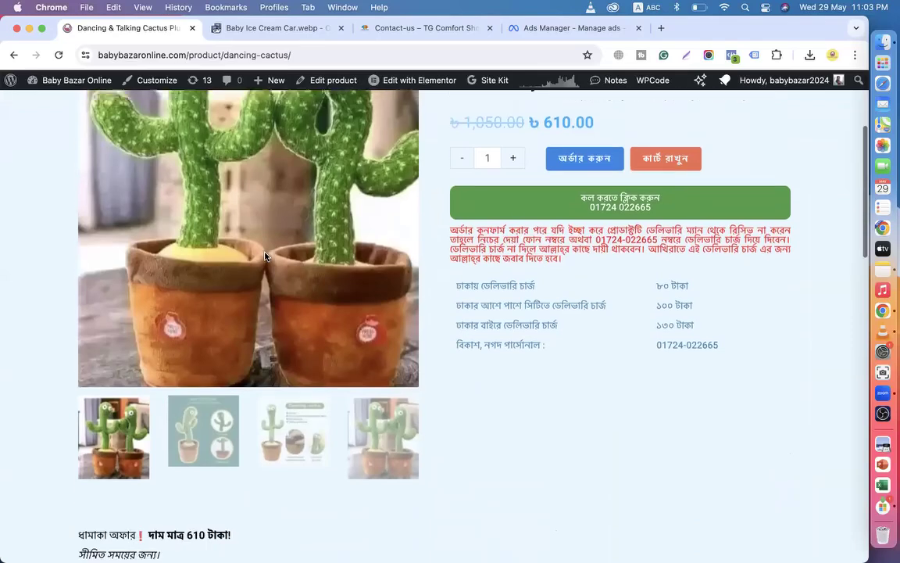
scroll(266, 256, down, 1)
click(212, 395)
click(303, 339)
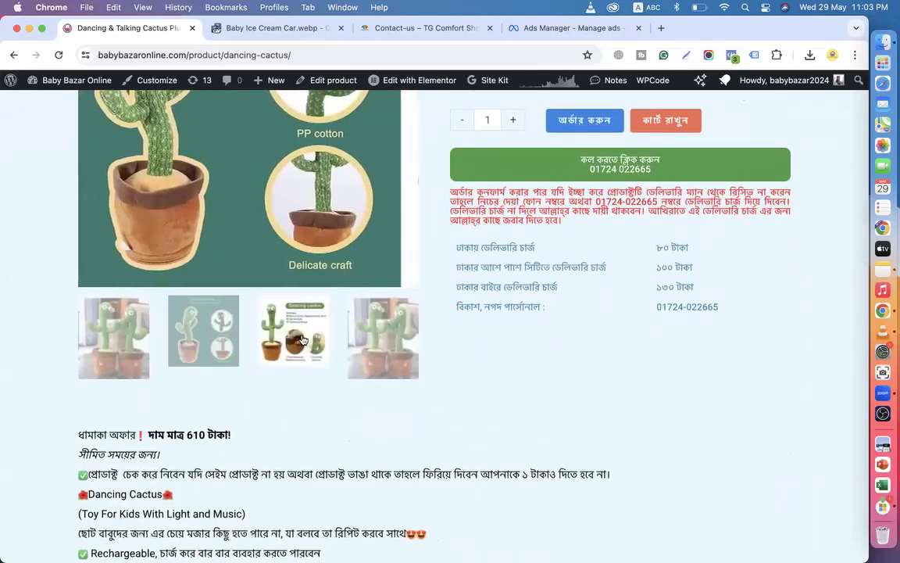
scroll(303, 328, up, 5)
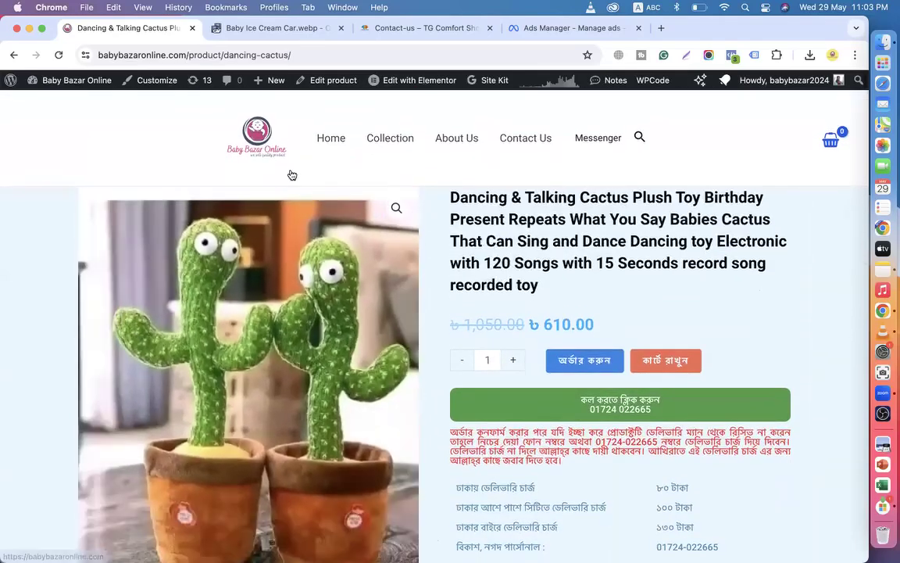
click(235, 125)
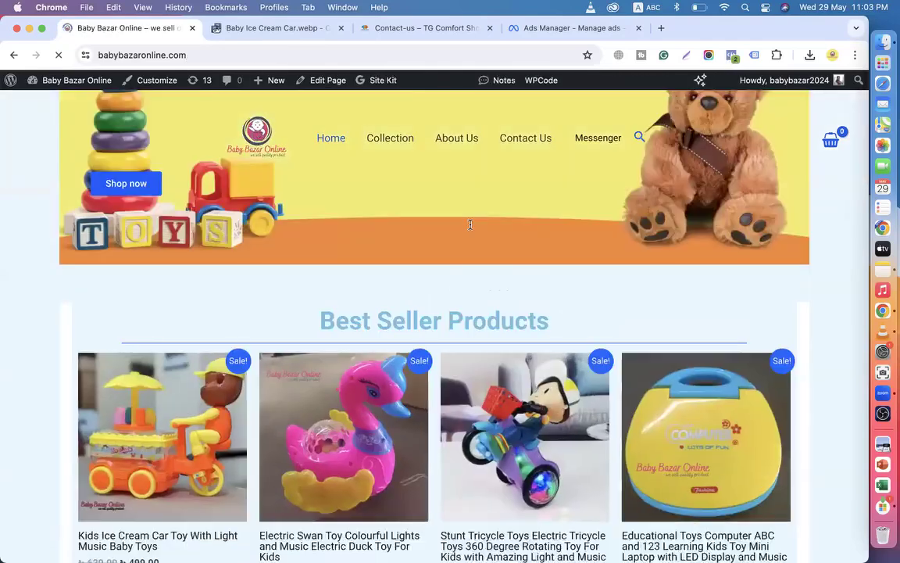
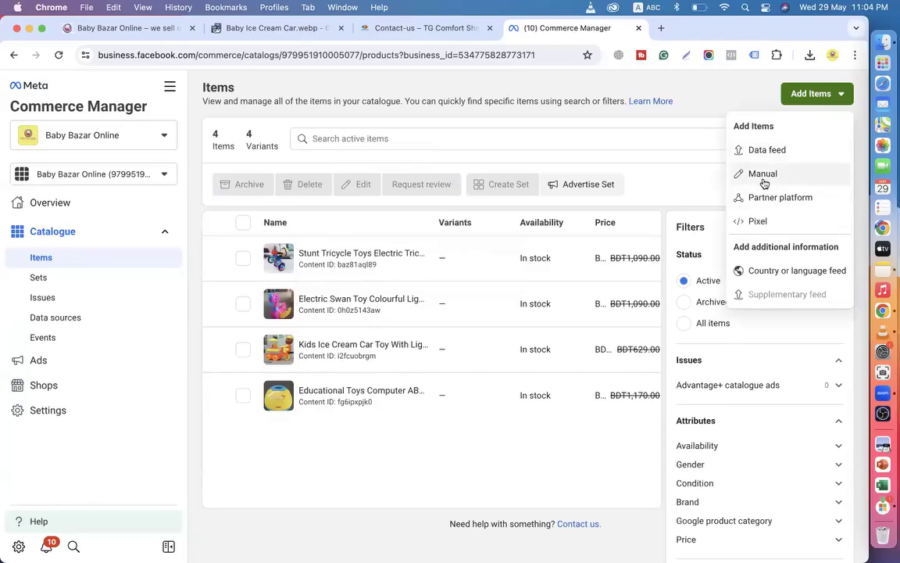
Open the Manual item editor and highlight the Title, Description, Website link and Price column headings.
click(766, 175)
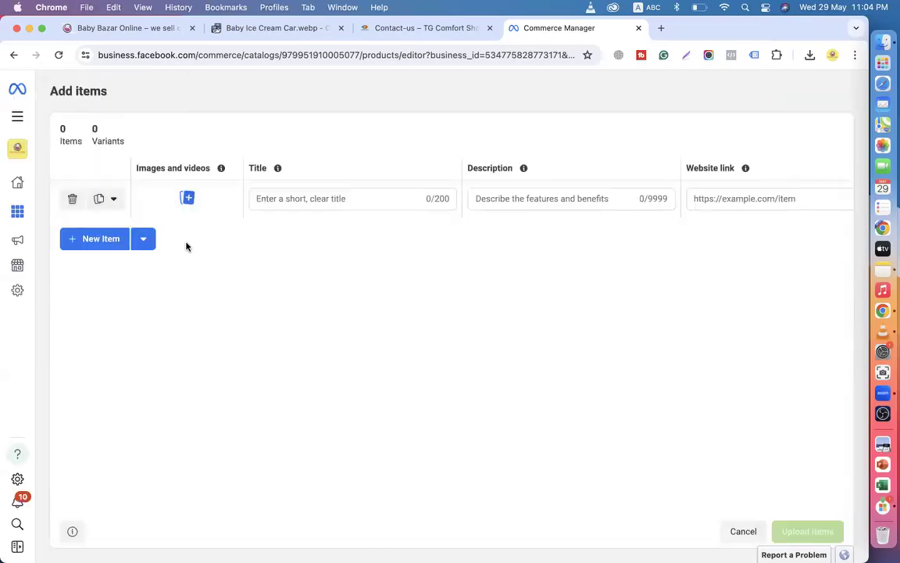
scroll(374, 201, right, 2)
scroll(374, 201, left, 2)
drag(250, 168, 277, 168)
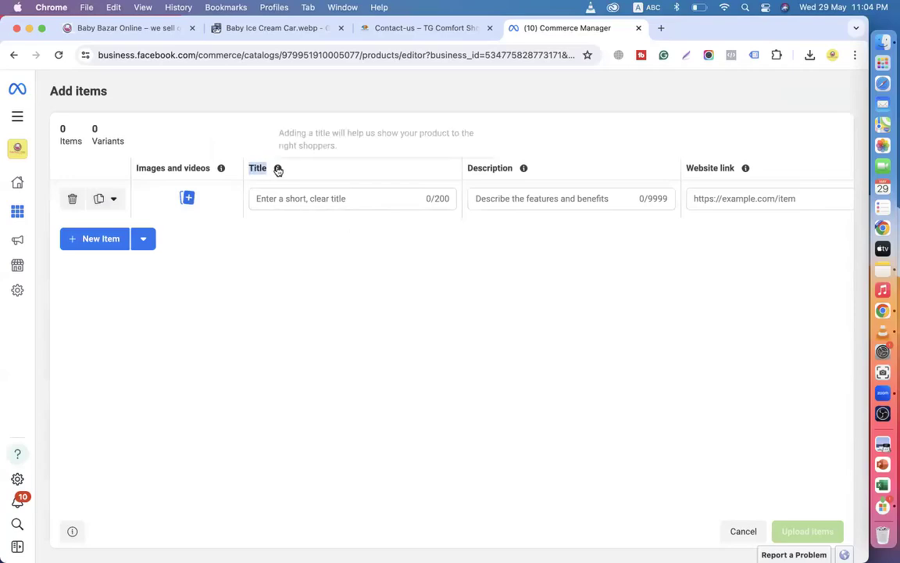
drag(467, 167, 512, 168)
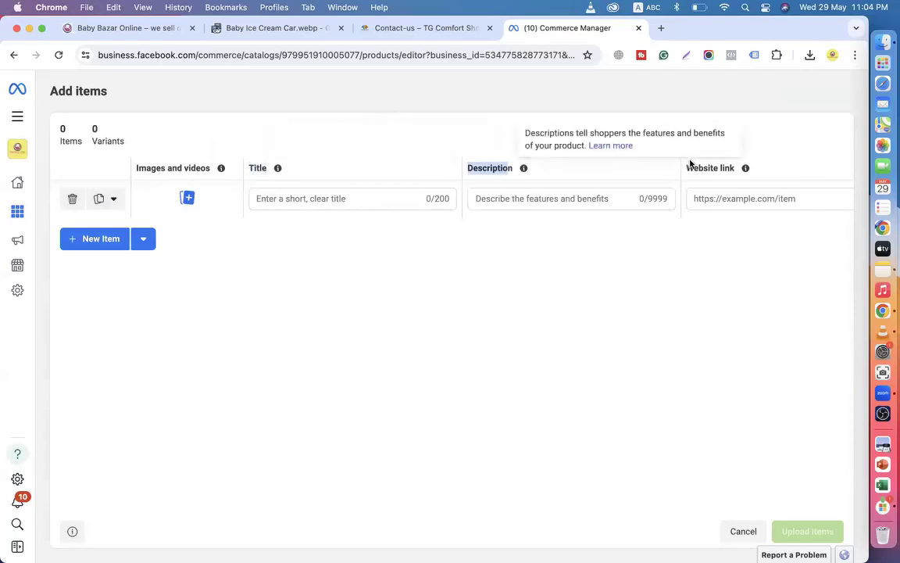
drag(685, 167, 735, 172)
scroll(680, 198, right, 5)
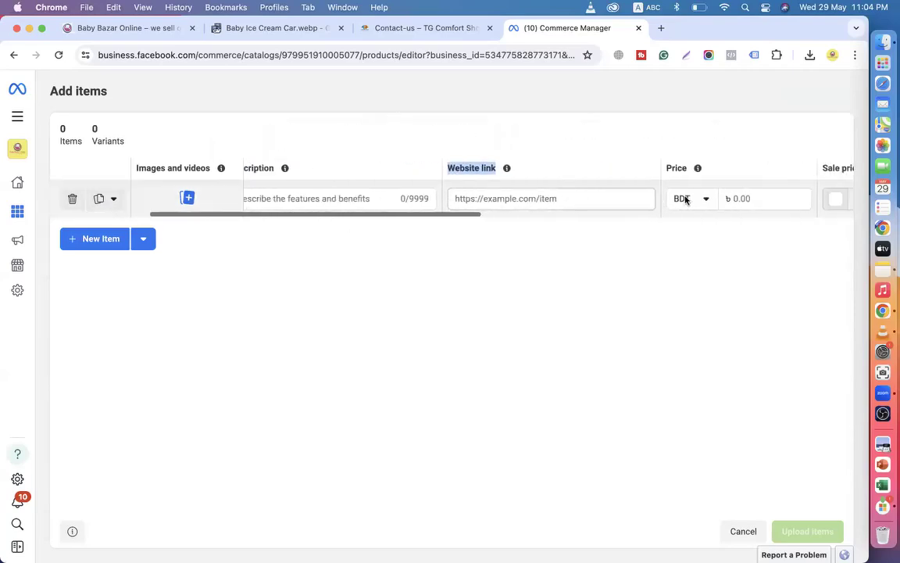
drag(559, 170, 616, 173)
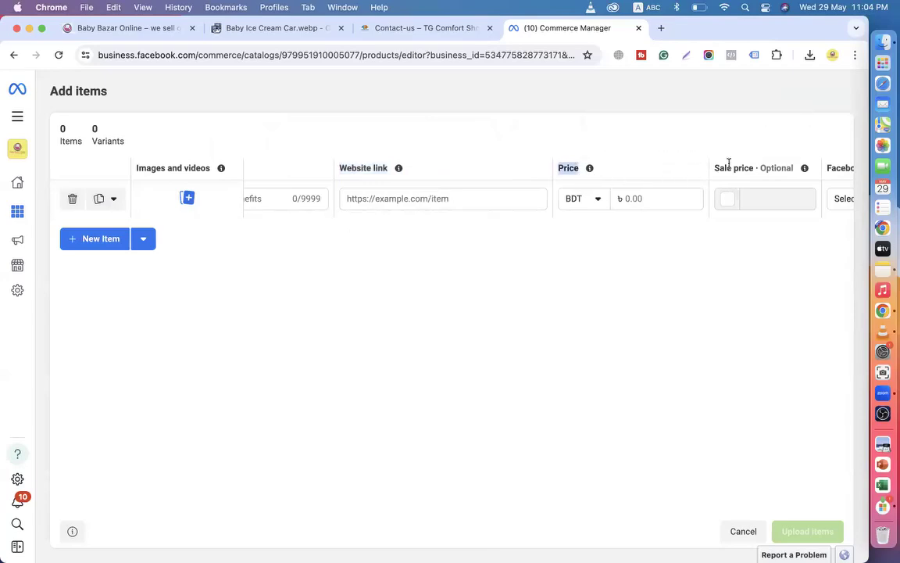
drag(713, 168, 770, 169)
scroll(769, 169, right, 3)
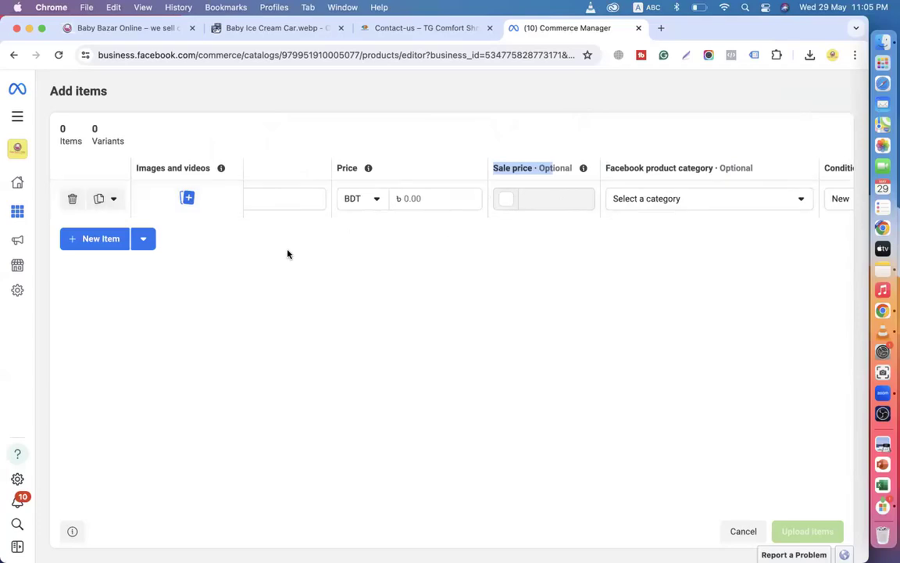
scroll(293, 198, left, 5)
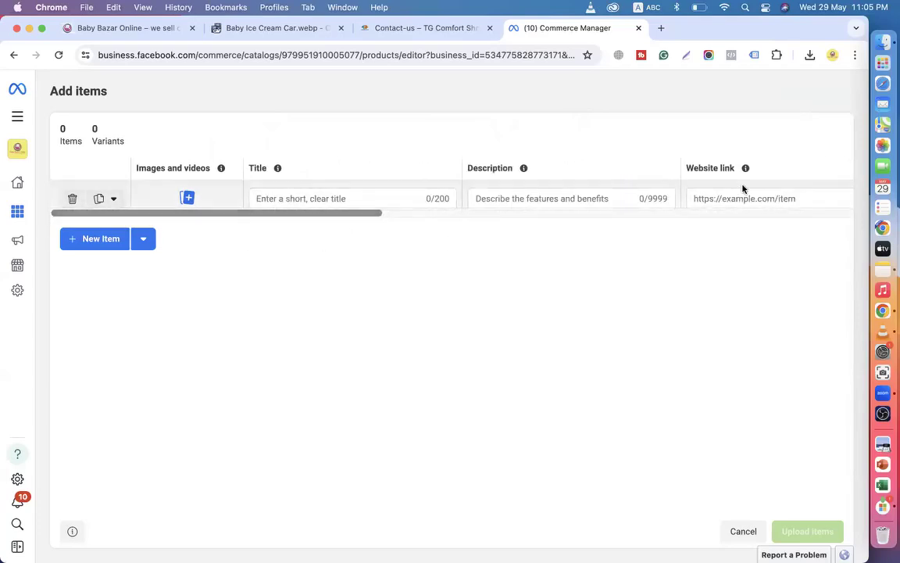
scroll(743, 188, right, 3)
scroll(744, 189, left, 3)
Add four more empty item rows to make five in total.
click(95, 239)
click(95, 278)
click(96, 315)
click(95, 353)
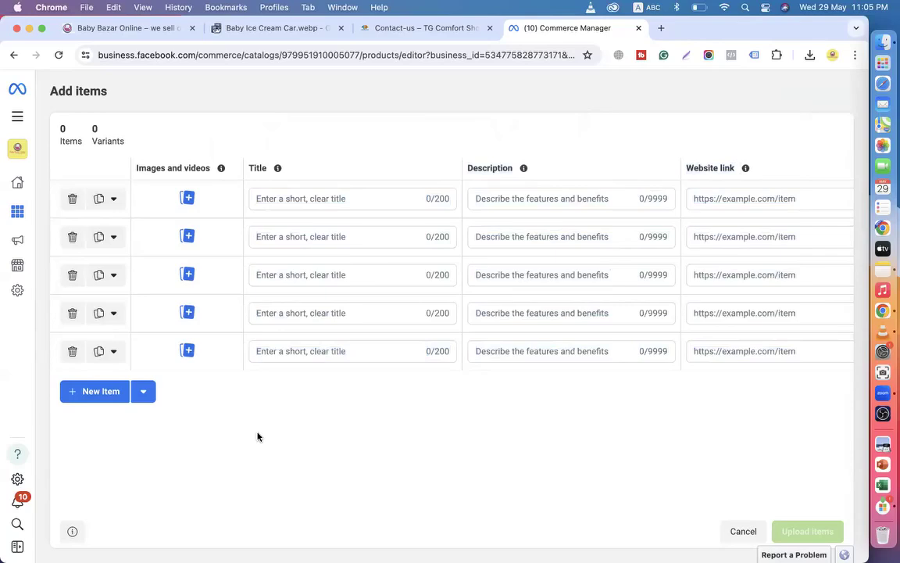
Open a blank new Chrome tab, then go back to the Commerce Manager item editor tab.
click(660, 28)
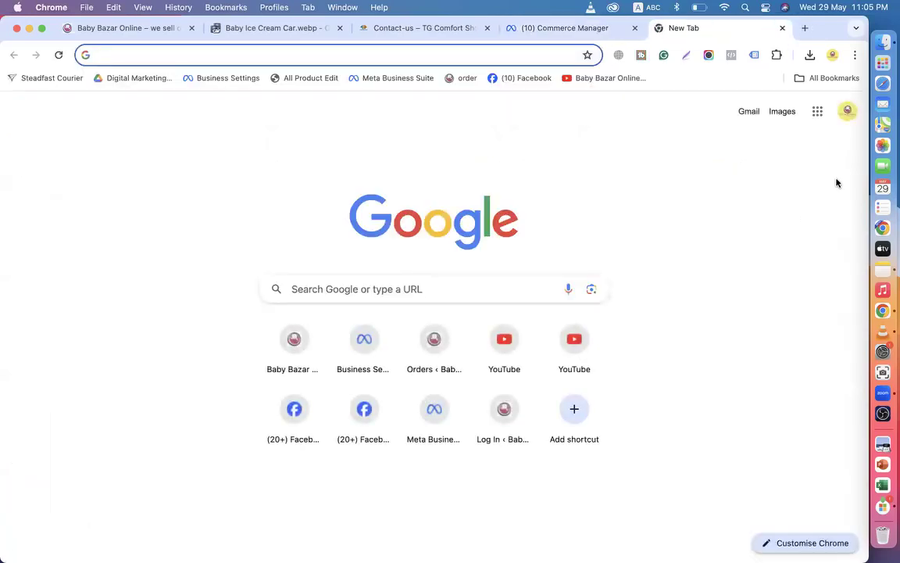
click(556, 28)
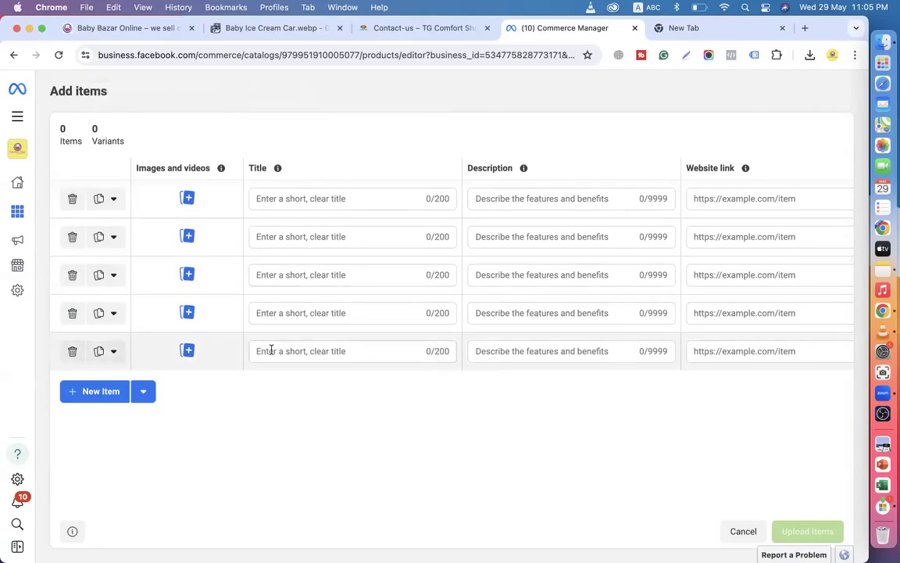
Cancel the empty item editor, go to Data sources, and reopen the Add Items options.
click(746, 532)
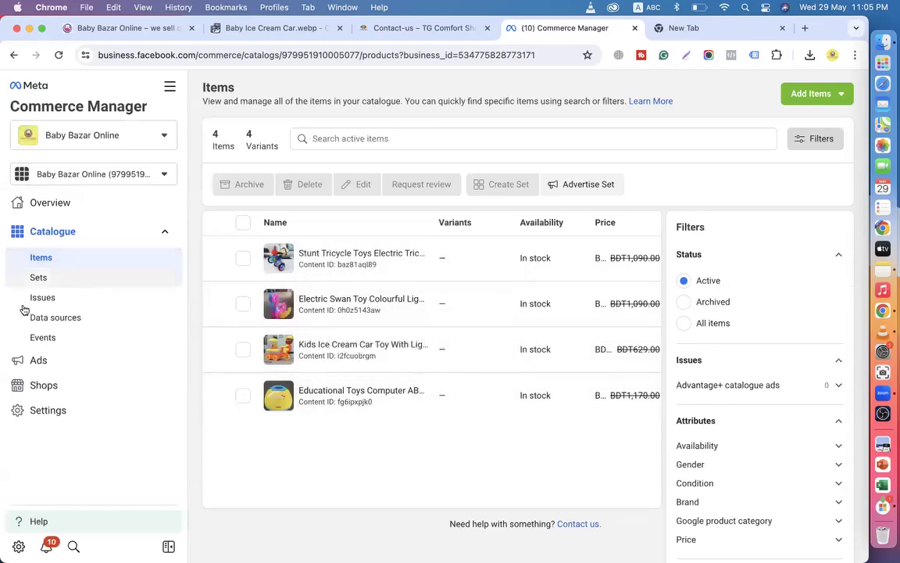
click(61, 317)
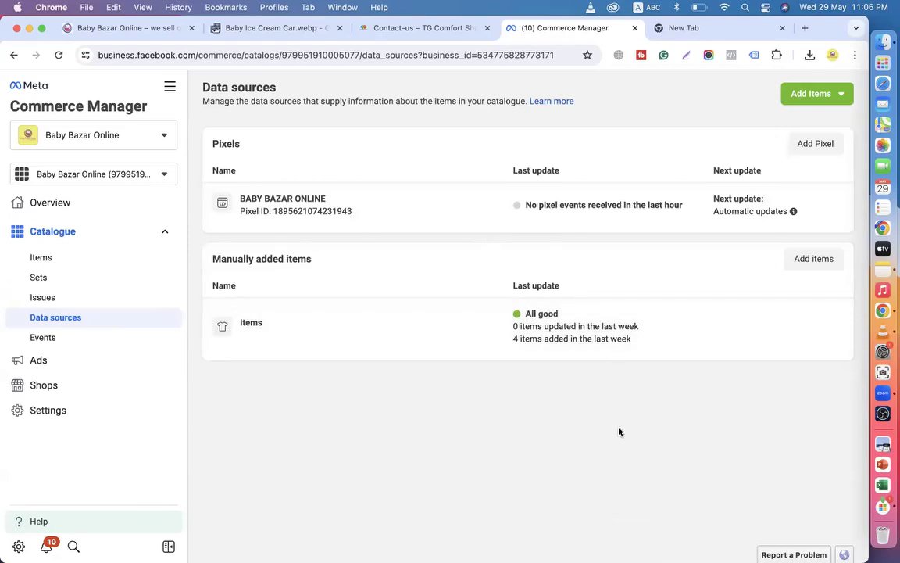
click(813, 94)
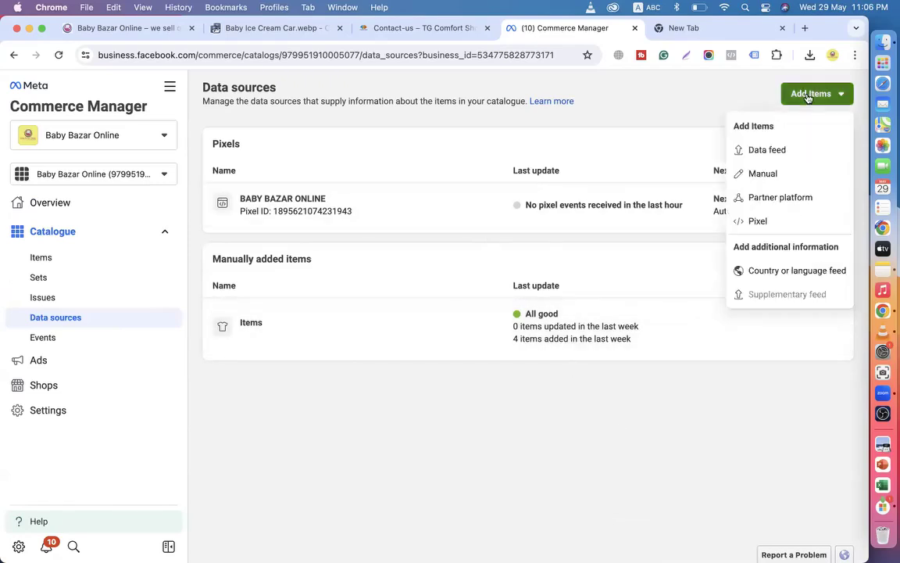
click(756, 174)
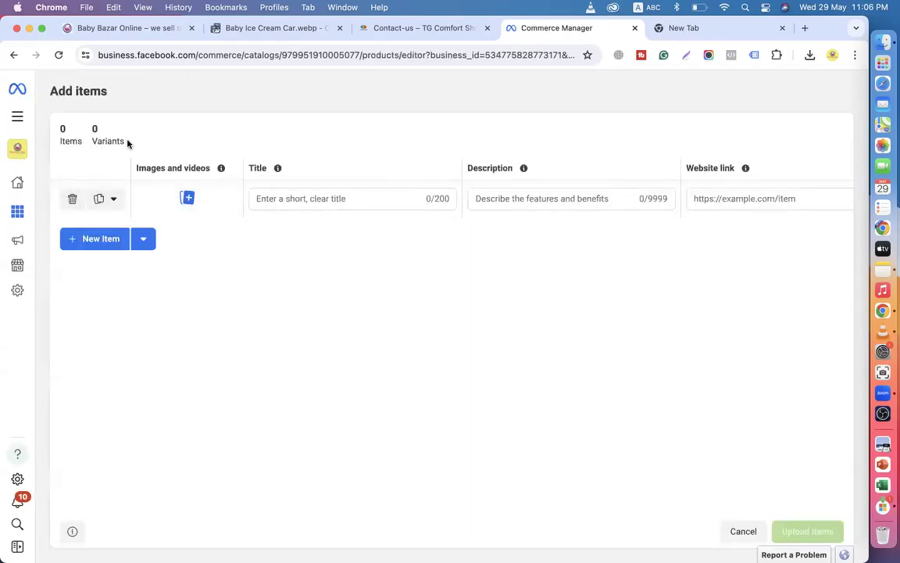
click(13, 55)
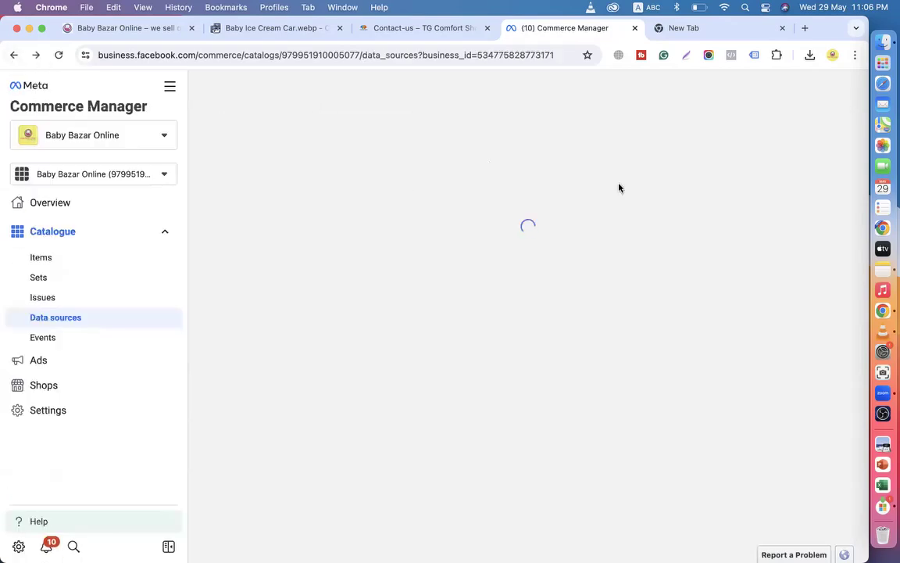
click(819, 98)
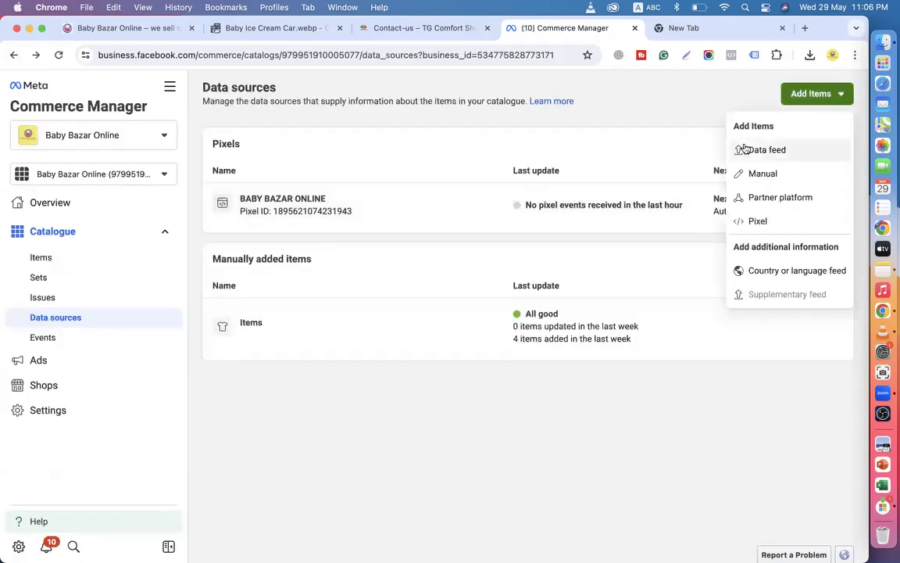
Explore the Data feed options (feed URL, computer upload, template formats), then view Product sets.
click(758, 150)
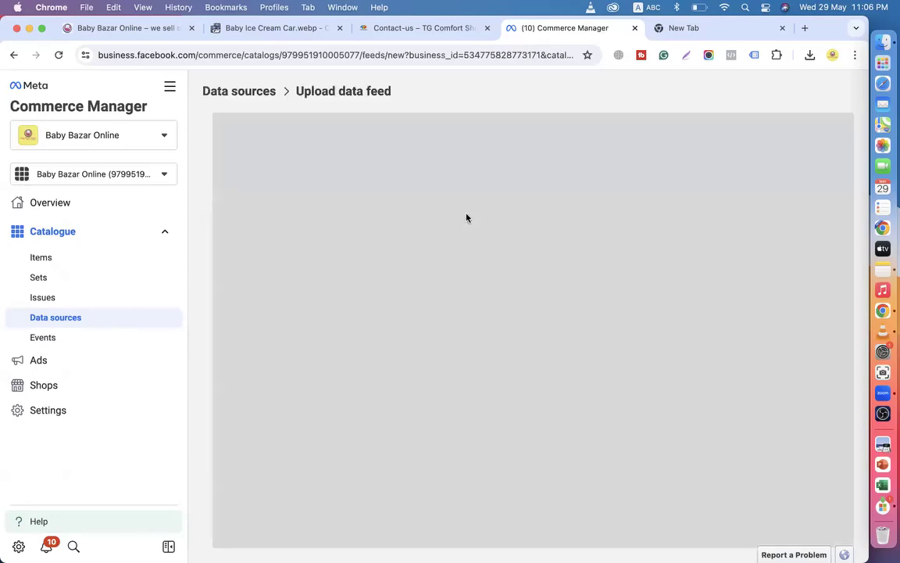
click(402, 325)
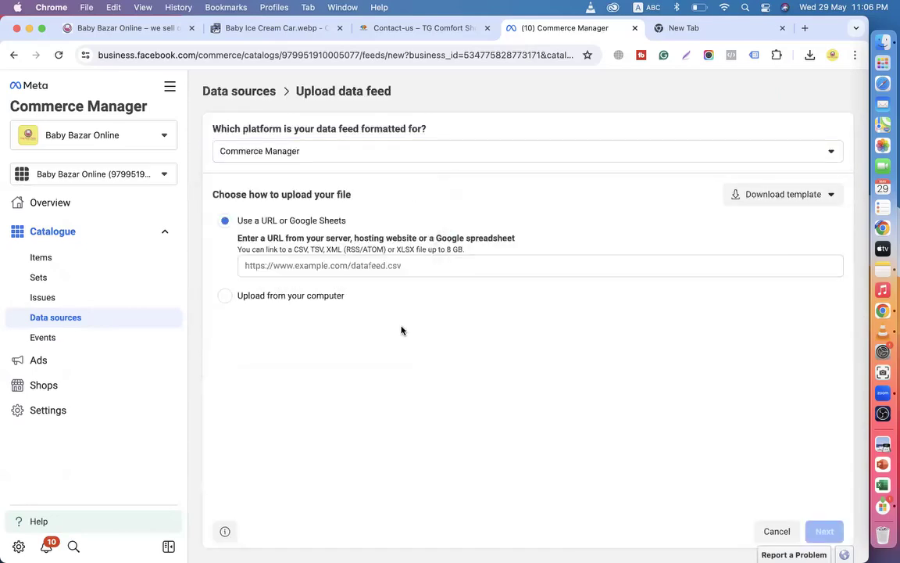
click(347, 266)
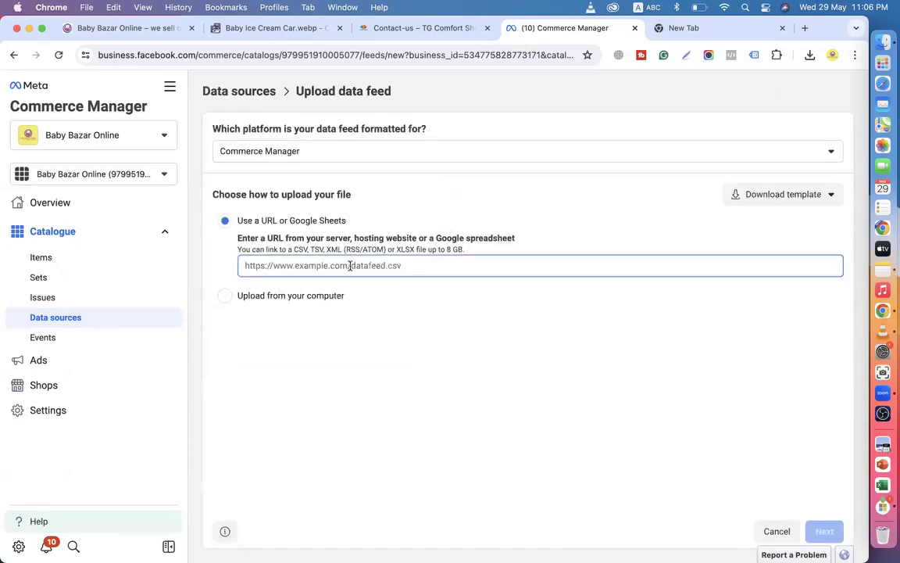
click(257, 294)
click(225, 321)
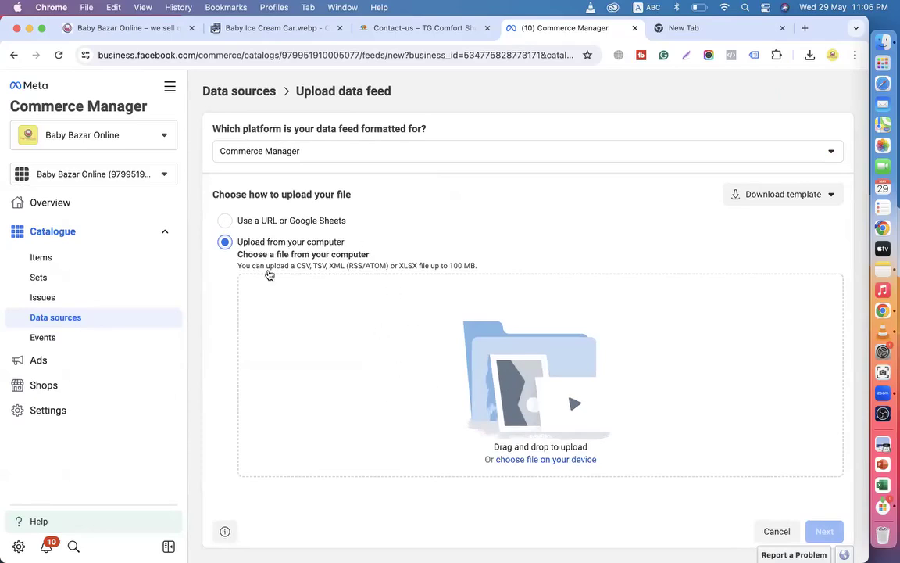
click(225, 225)
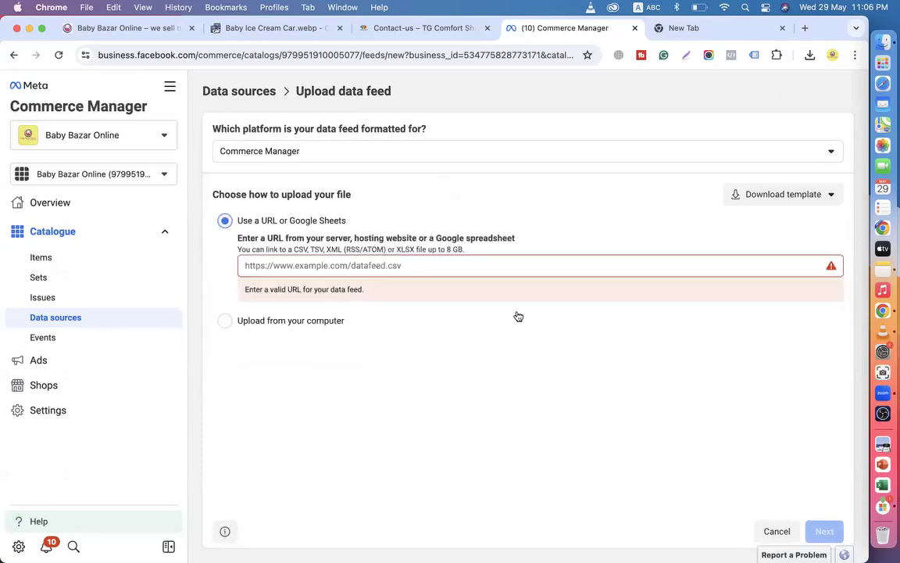
click(782, 195)
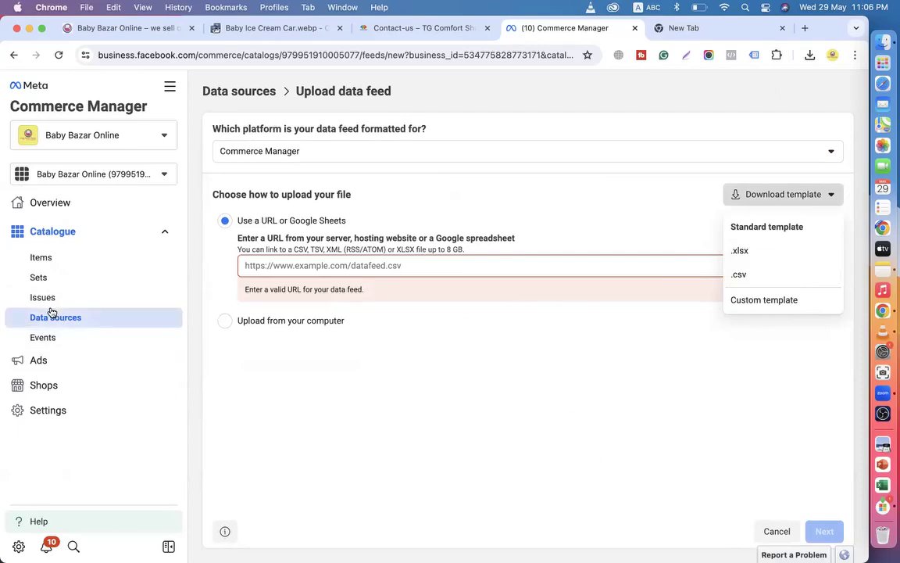
click(36, 279)
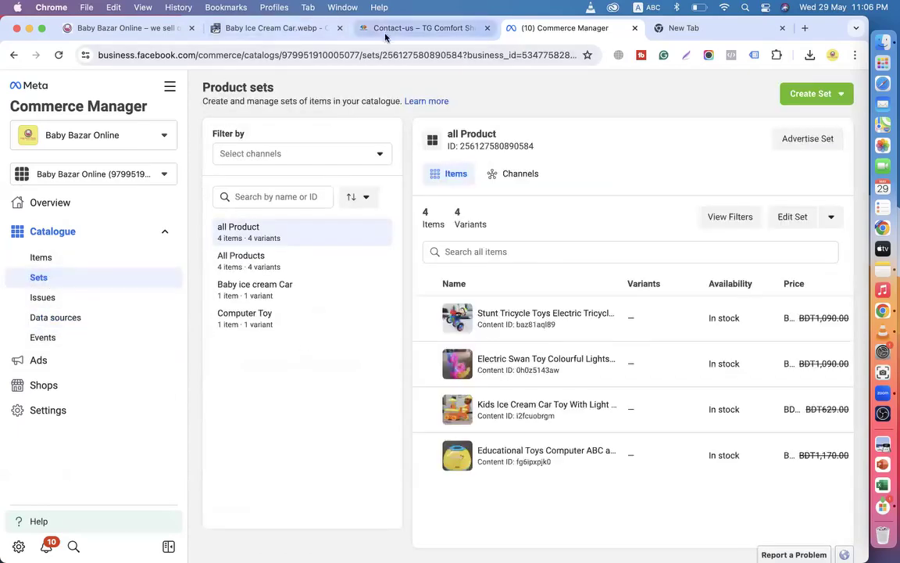
Glance over the Baby Bazar Online shop site, then switch back to Commerce Manager.
click(125, 31)
scroll(321, 318, down, 15)
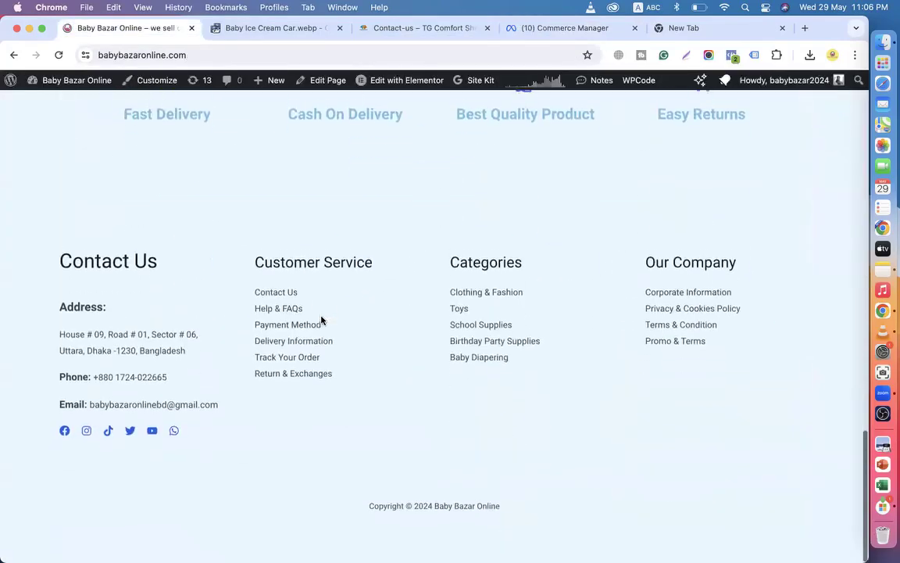
scroll(321, 318, up, 15)
scroll(408, 397, down, 15)
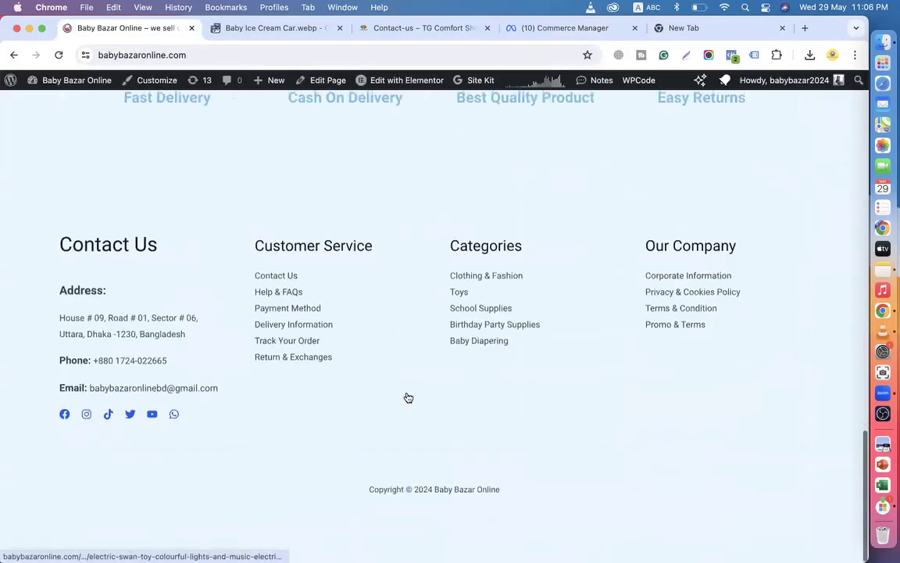
scroll(408, 397, up, 15)
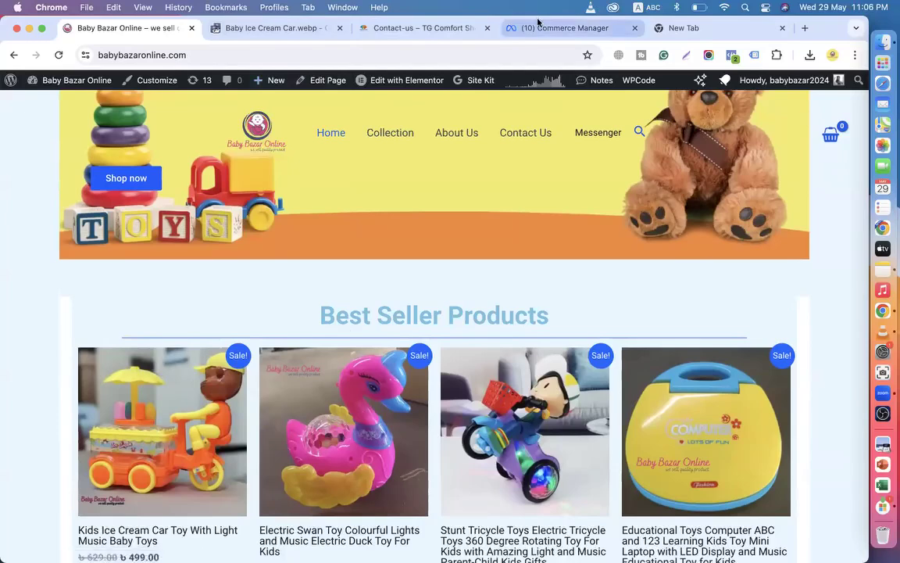
click(537, 25)
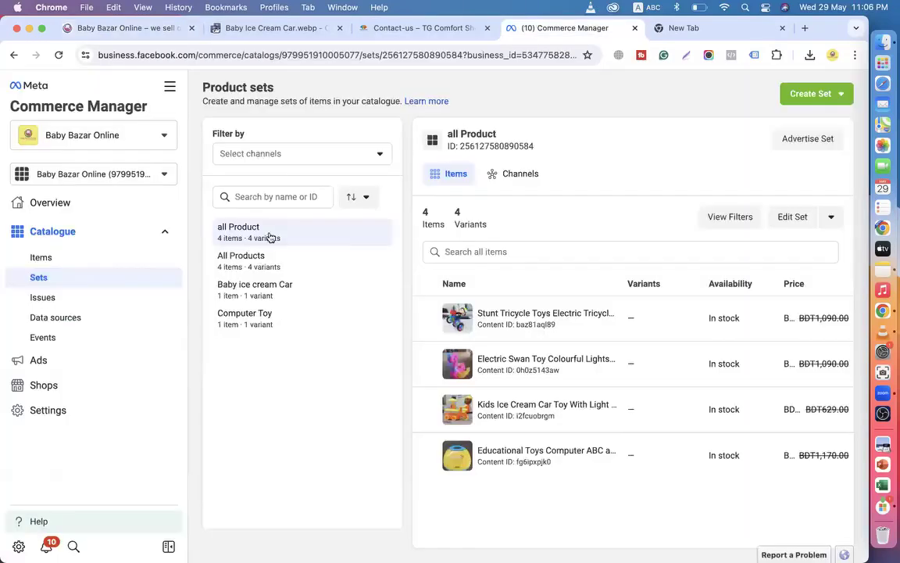
From the Items page, start a Data feed upload from the computer.
click(47, 257)
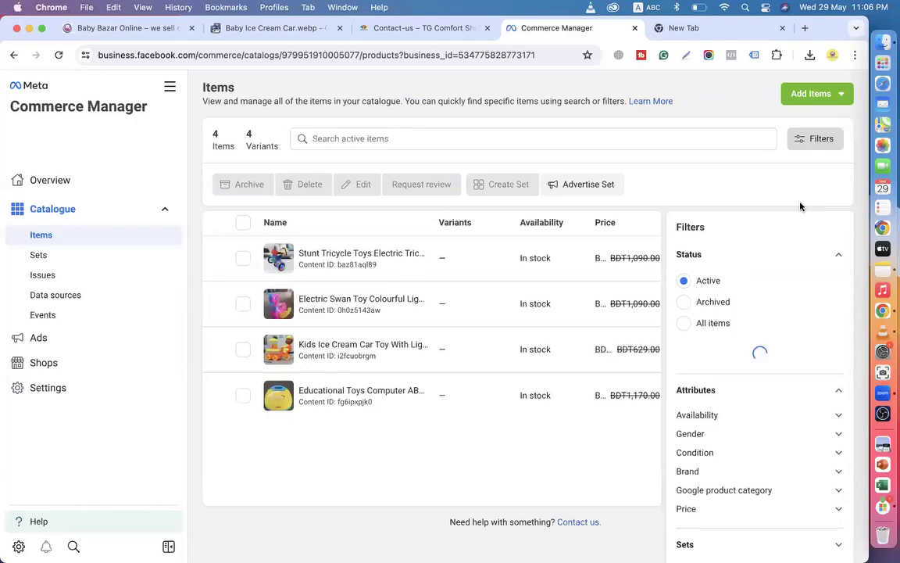
click(818, 97)
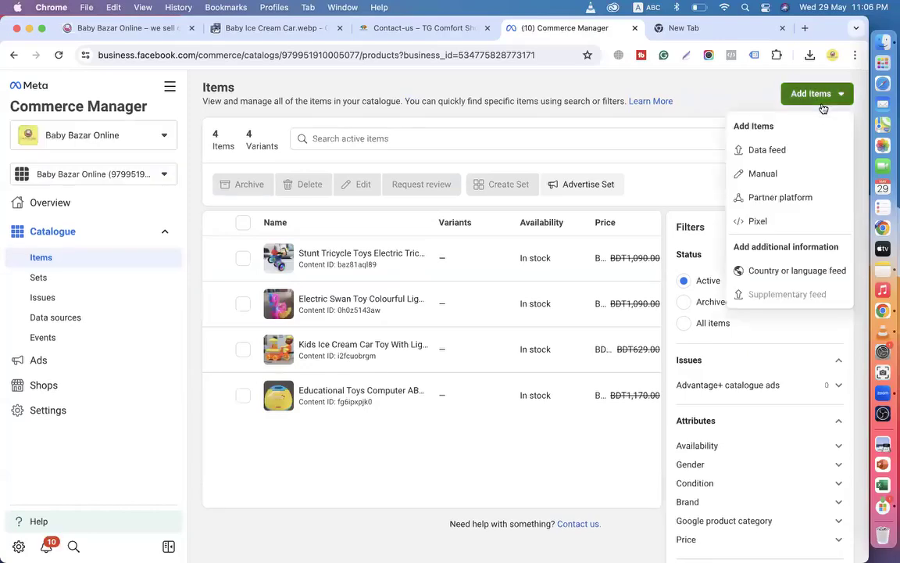
click(775, 153)
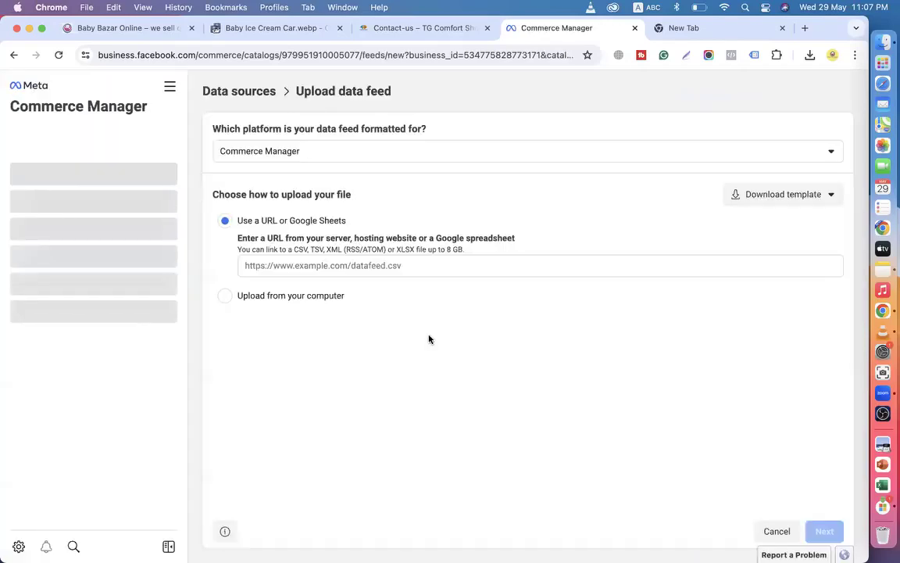
click(224, 300)
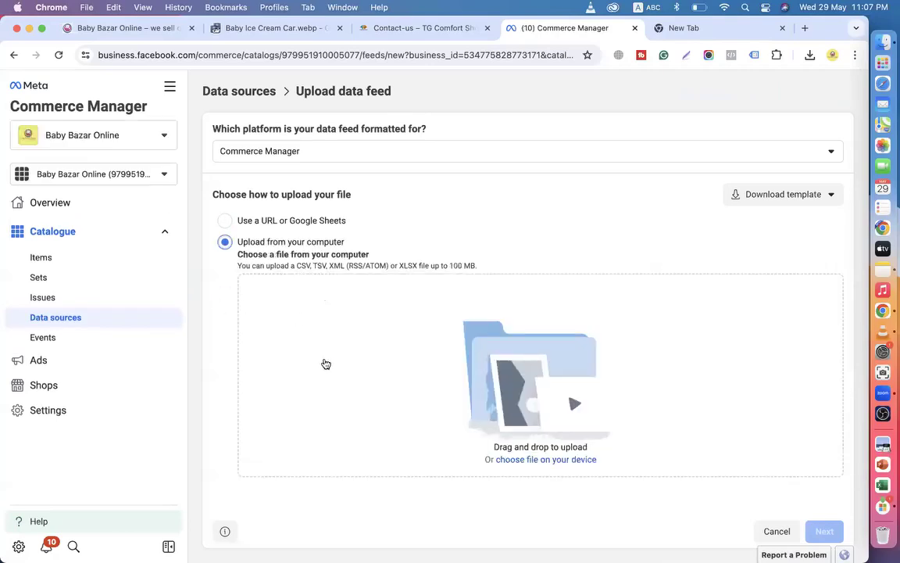
click(516, 461)
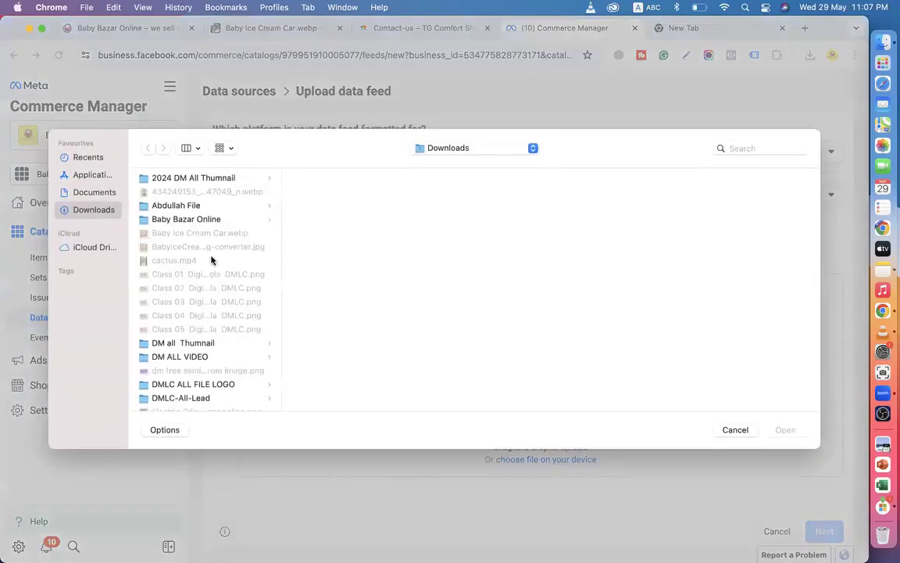
Pick sweem ware US .csv from the DMLC-All-Lead folder as the feed file.
click(94, 193)
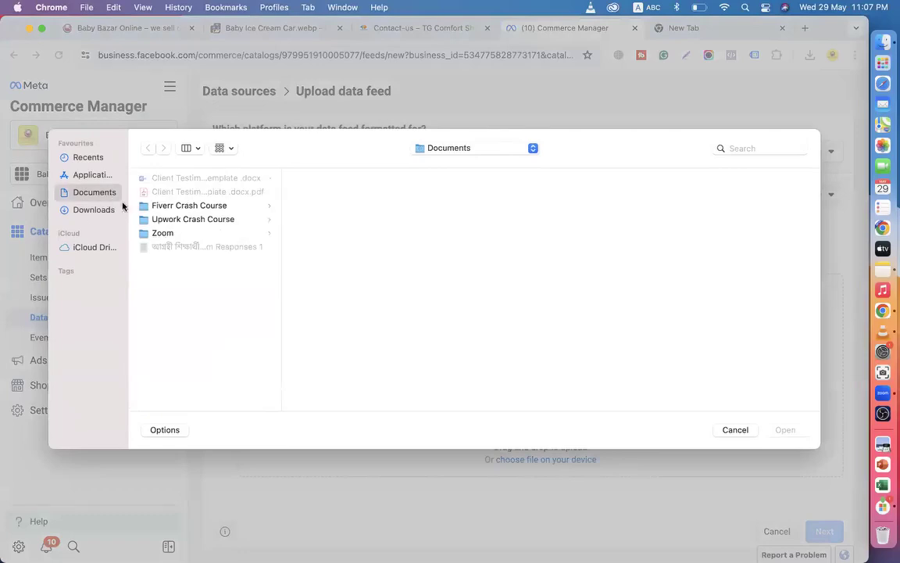
click(94, 209)
scroll(196, 305, down, 2)
scroll(197, 307, up, 2)
scroll(199, 221, down, 3)
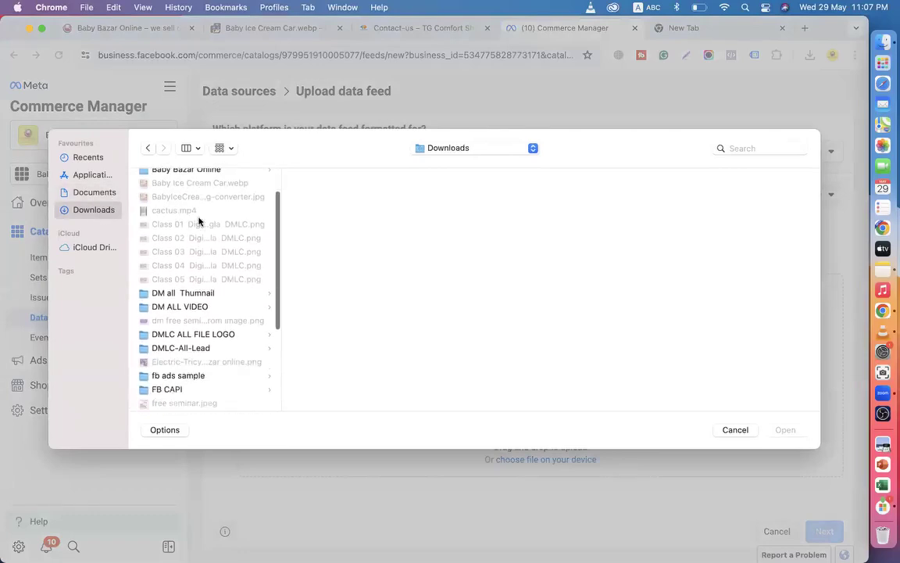
scroll(195, 330, down, 3)
scroll(200, 333, down, 2)
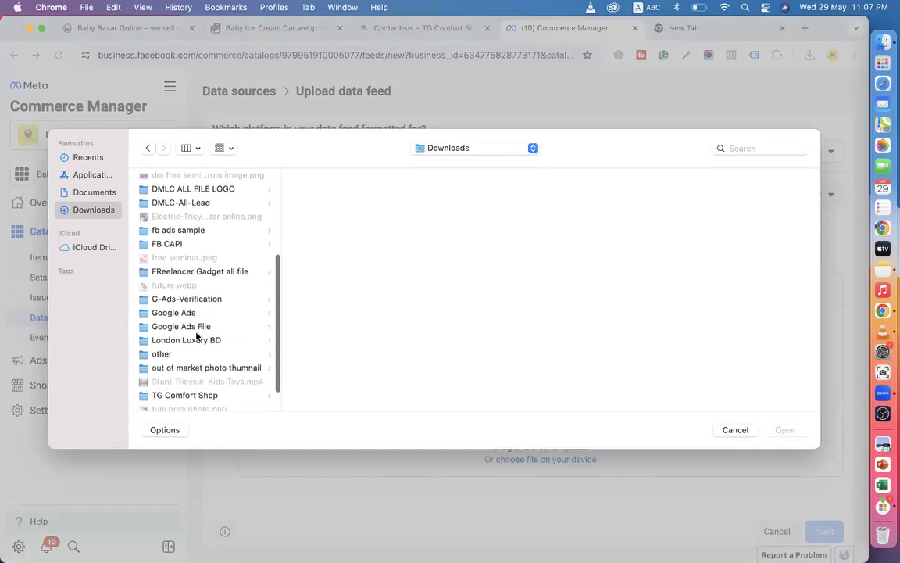
scroll(196, 336, down, 2)
scroll(186, 336, up, 3)
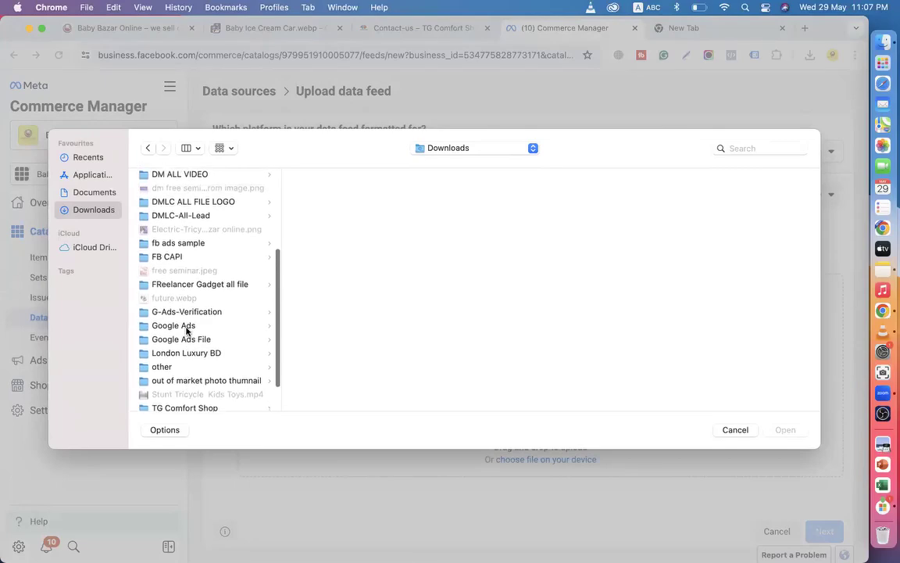
scroll(187, 330, up, 5)
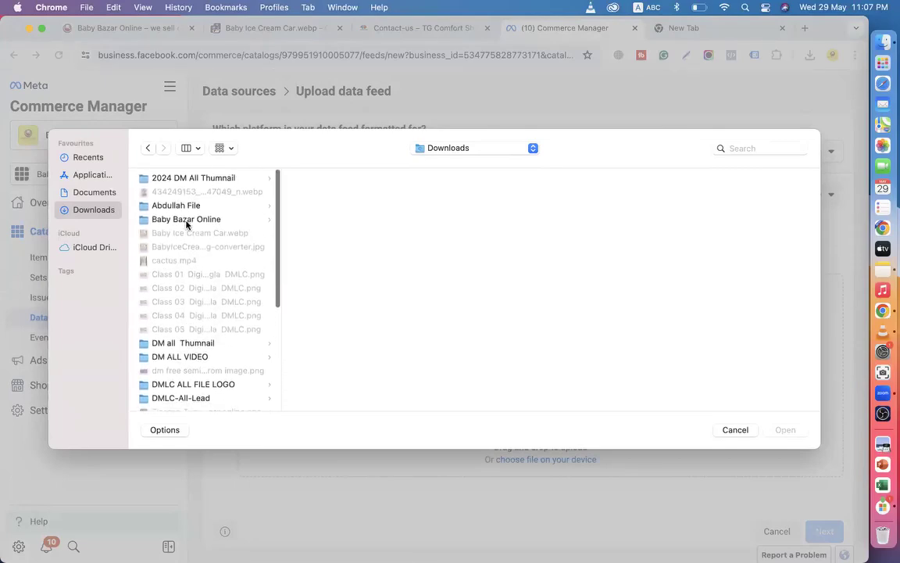
scroll(188, 225, down, 3)
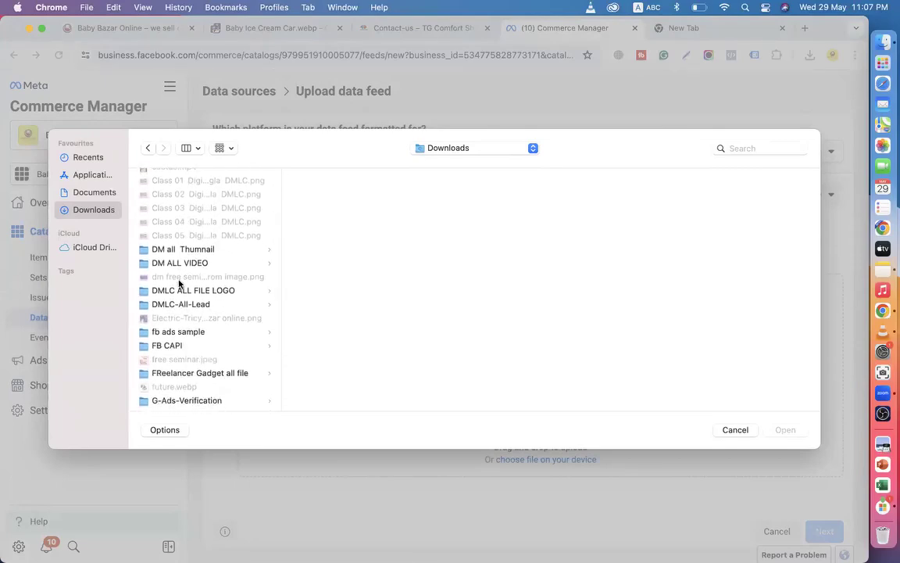
click(189, 304)
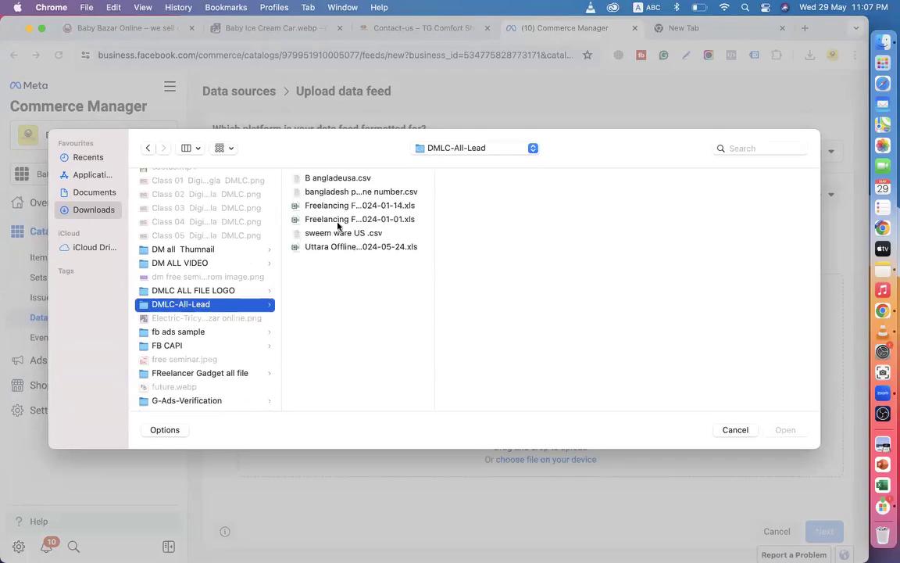
click(338, 233)
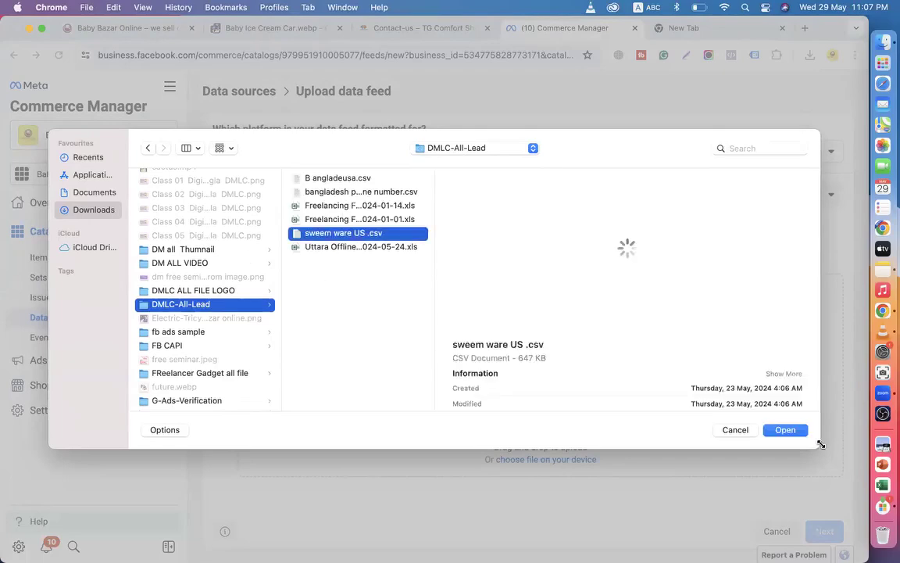
click(786, 430)
Check the Baby Bazar Online site, then return to the upload form showing sweem ware US .csv.
scroll(537, 389, down, 2)
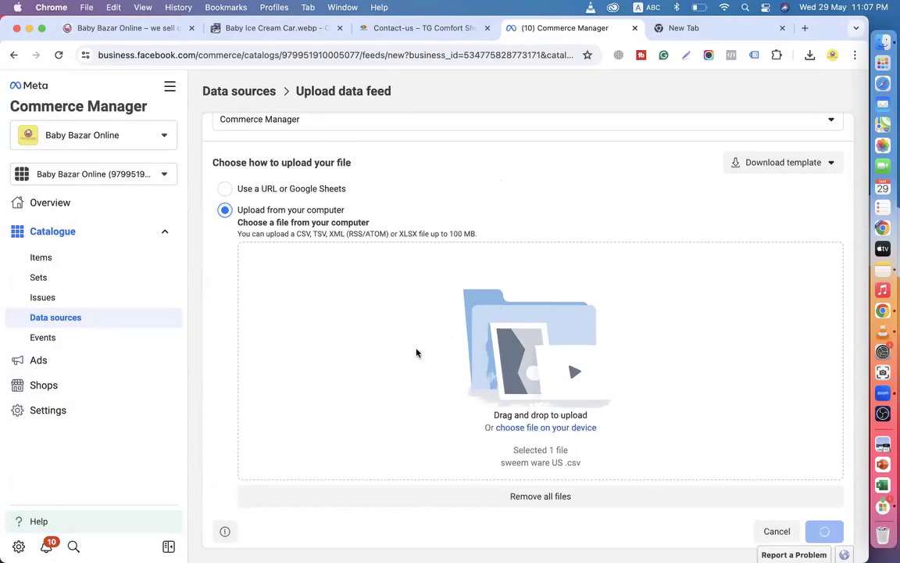
scroll(465, 331, up, 1)
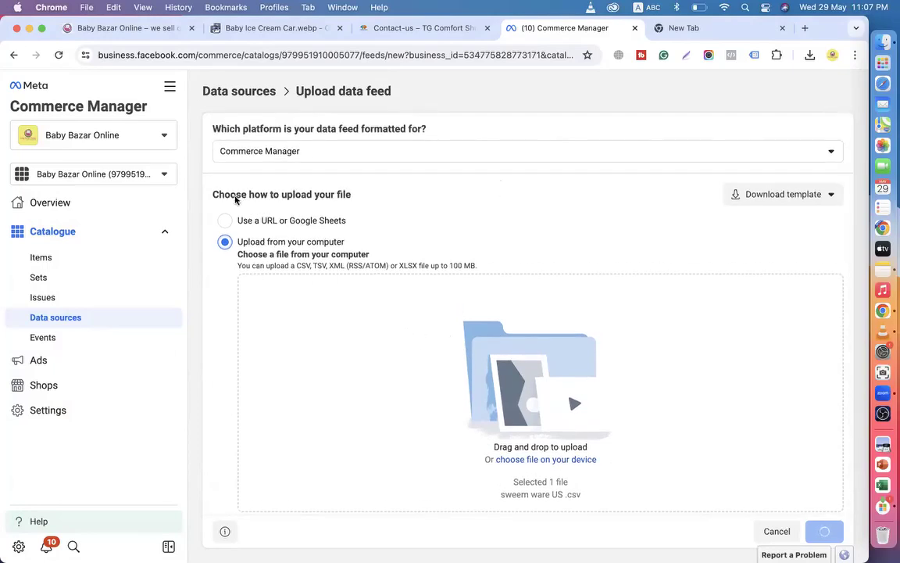
click(133, 29)
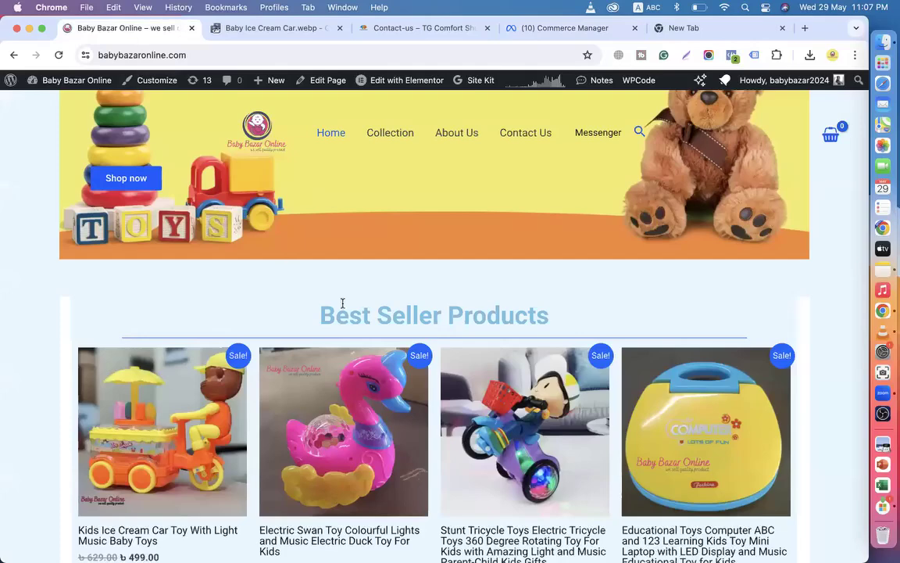
scroll(342, 305, down, 15)
scroll(312, 309, up, 15)
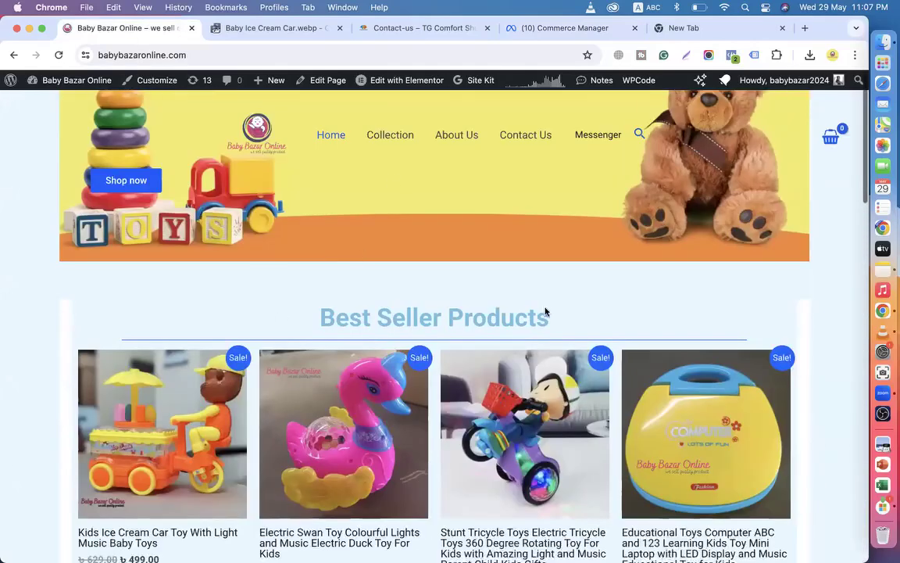
scroll(545, 311, down, 15)
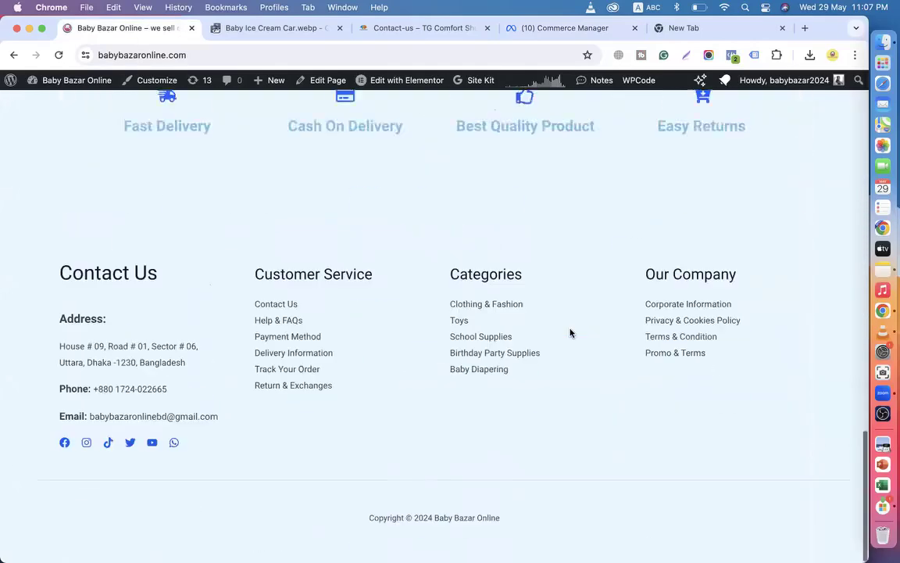
click(545, 31)
scroll(367, 351, down, 1)
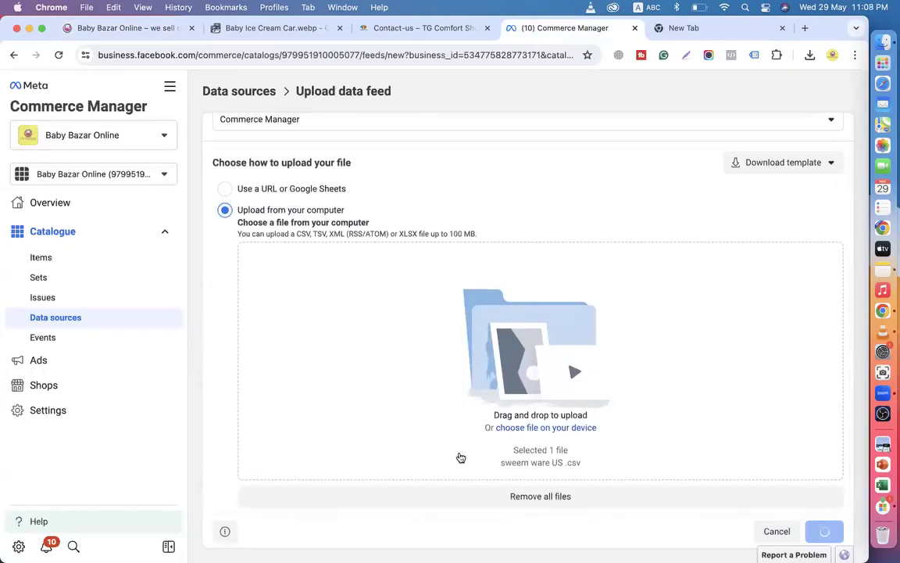
Discard the data feed upload and try adding items from a partner platform.
click(777, 531)
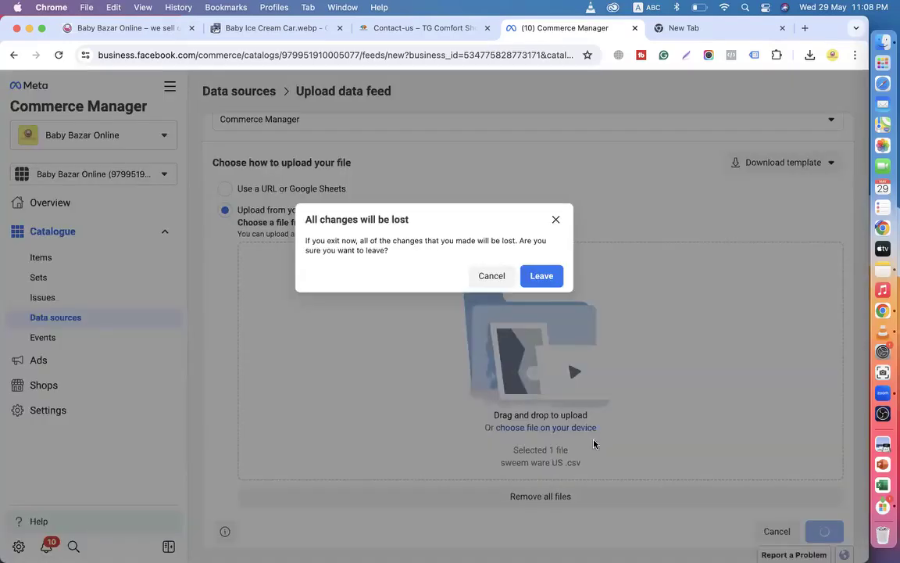
click(542, 279)
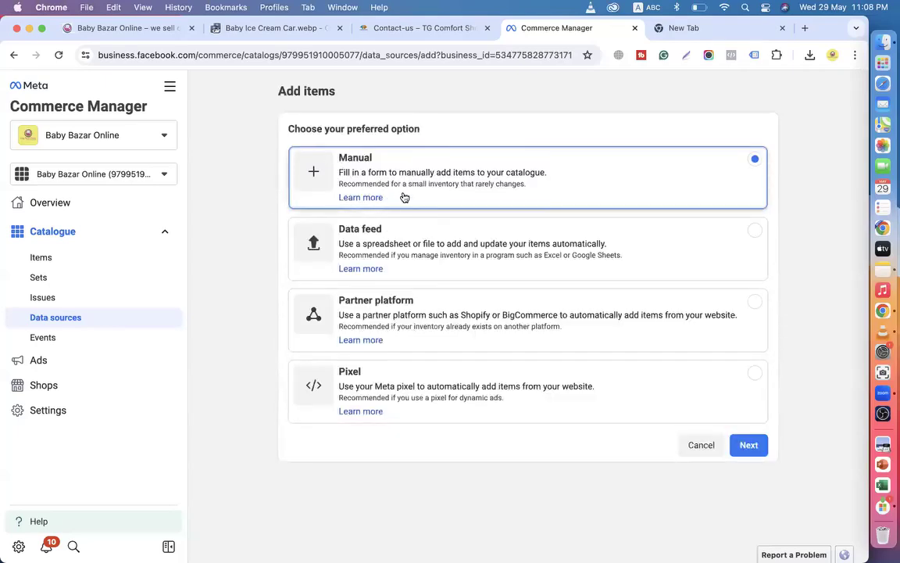
click(424, 324)
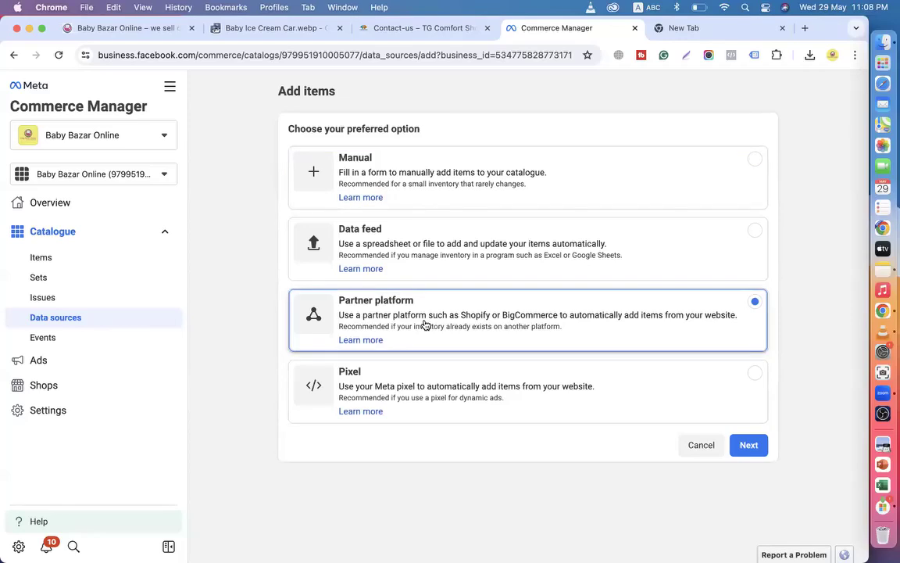
click(748, 445)
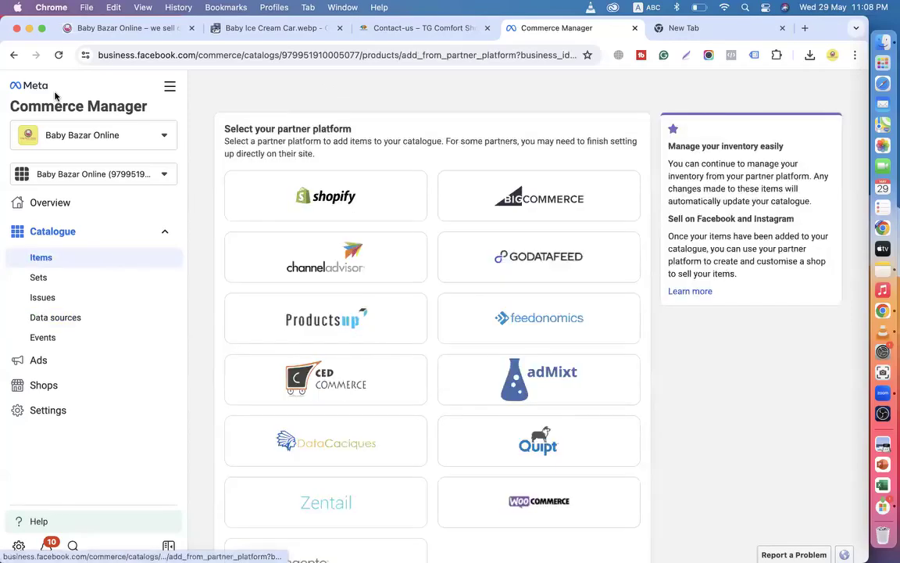
Try the Pixel option, return to computer feed upload, then view the Product sets list.
click(13, 55)
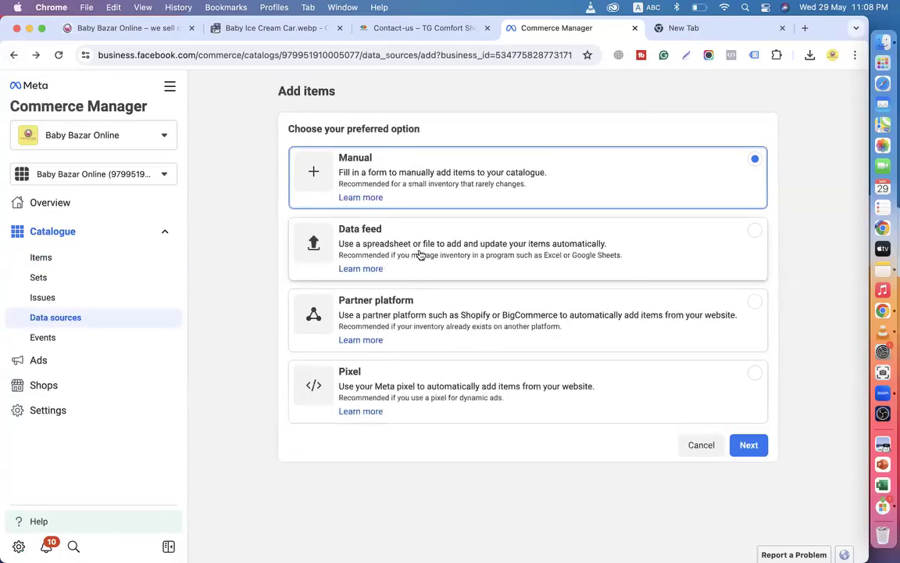
click(414, 391)
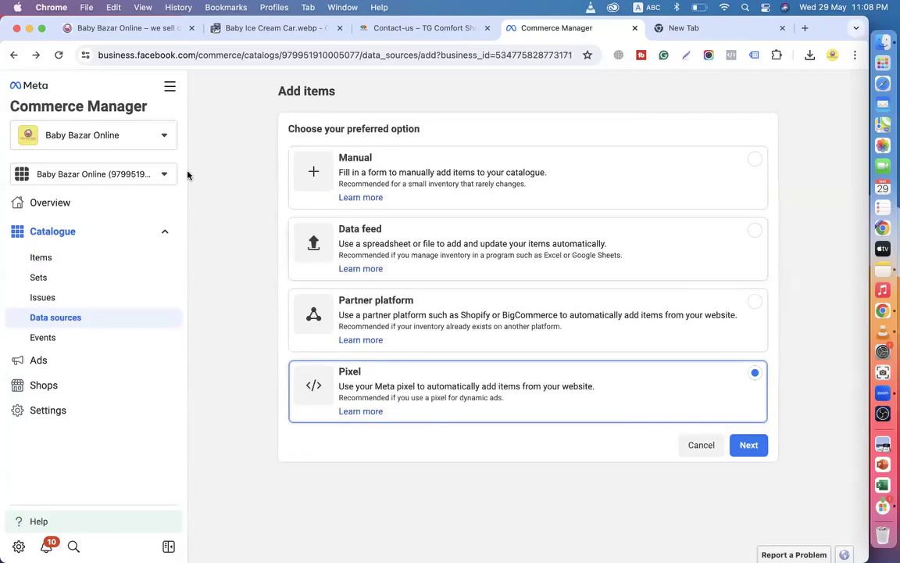
click(10, 54)
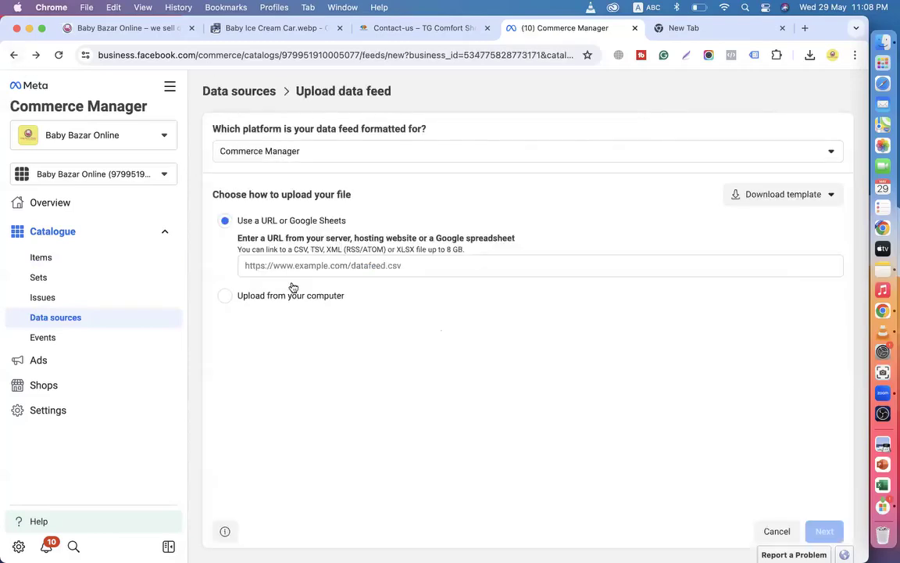
click(223, 300)
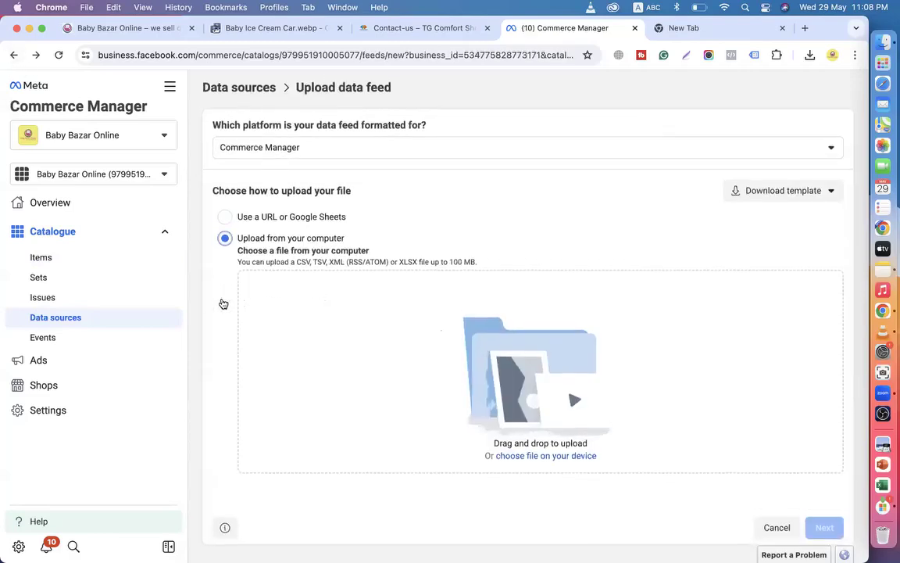
click(42, 272)
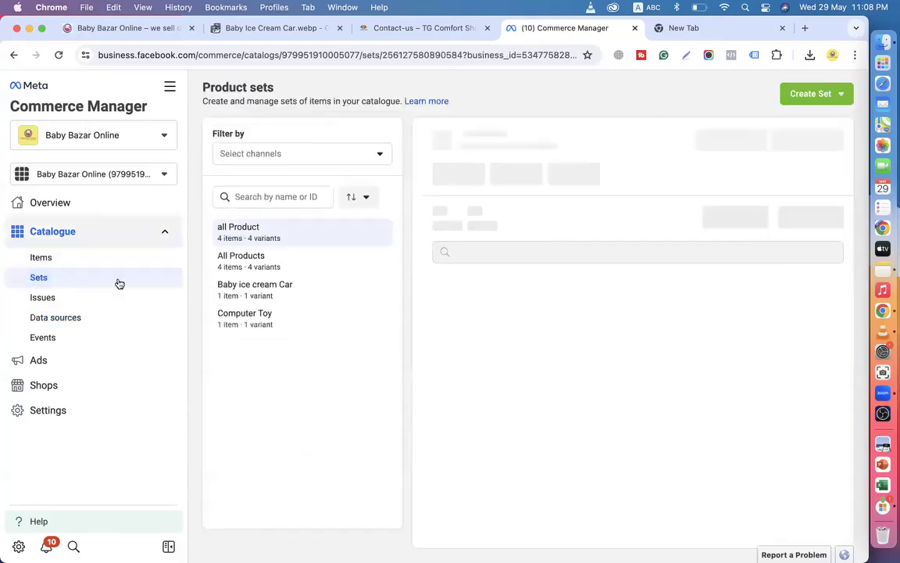
Open the Items list, collapse the Status filter, and compare its 4 products with the shop website.
click(61, 258)
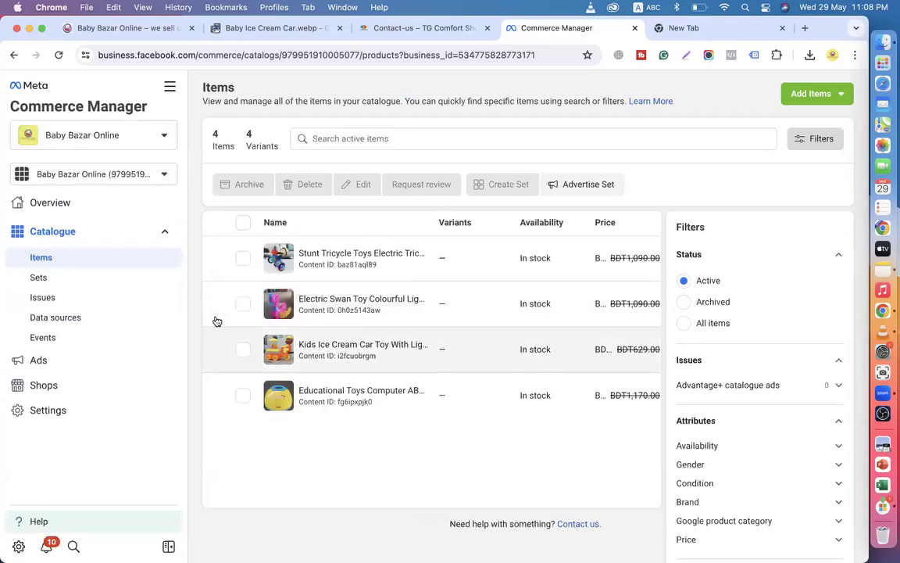
click(839, 256)
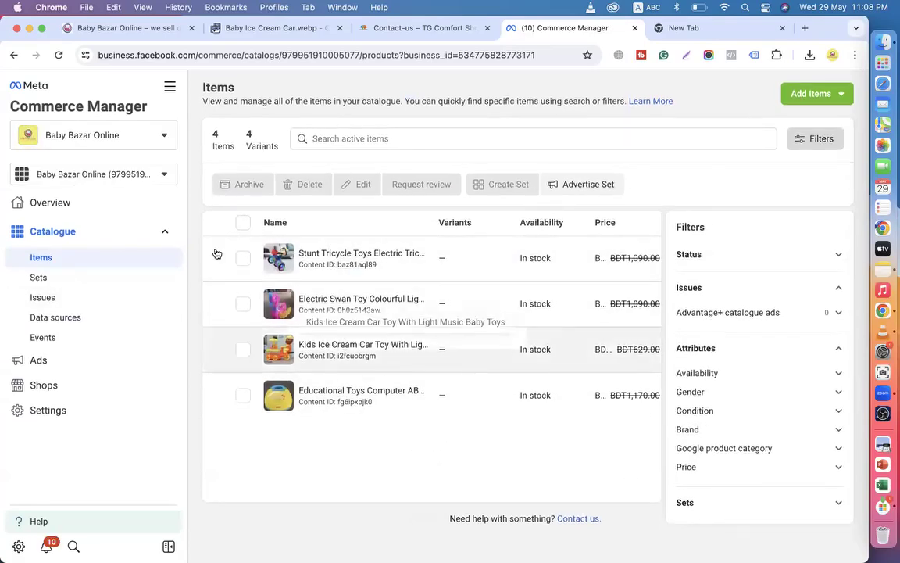
click(118, 30)
scroll(395, 263, up, 10)
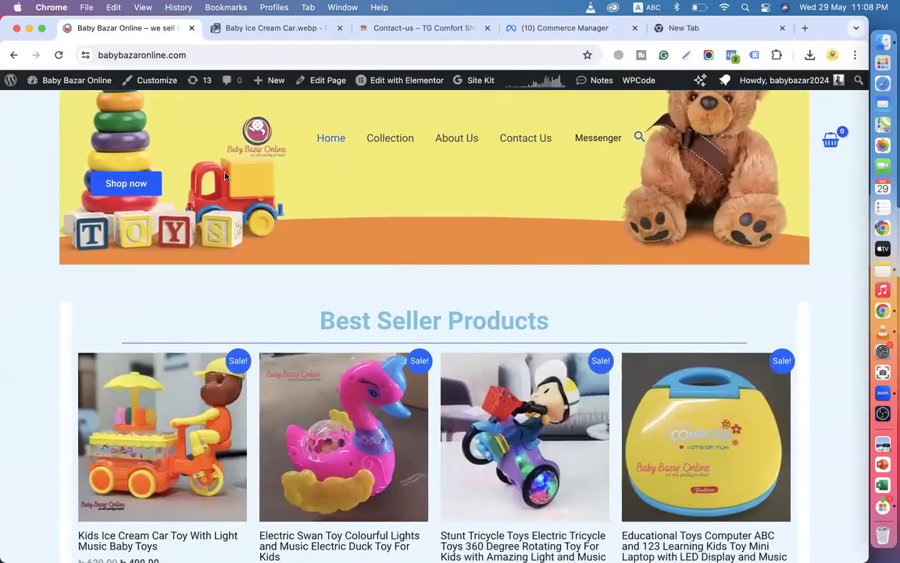
click(257, 143)
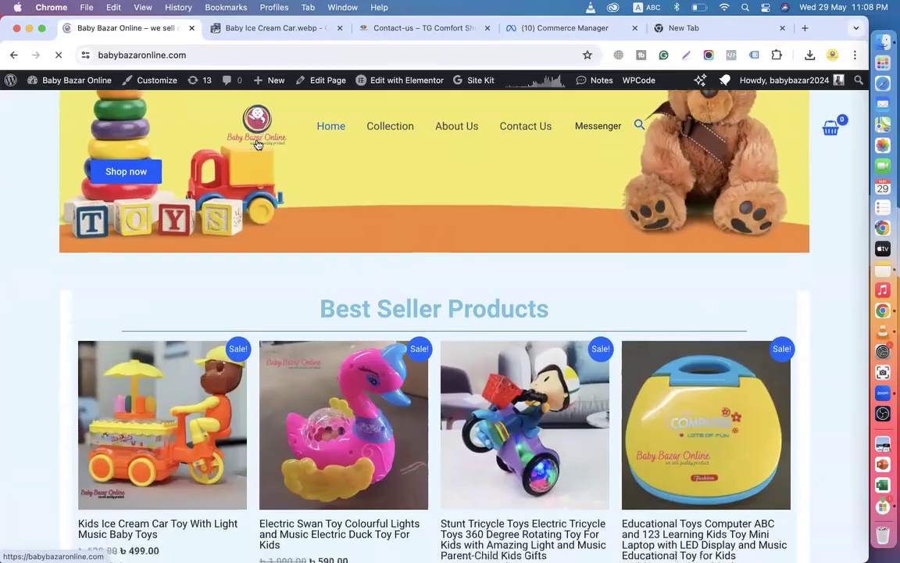
scroll(287, 286, down, 8)
scroll(371, 241, down, 8)
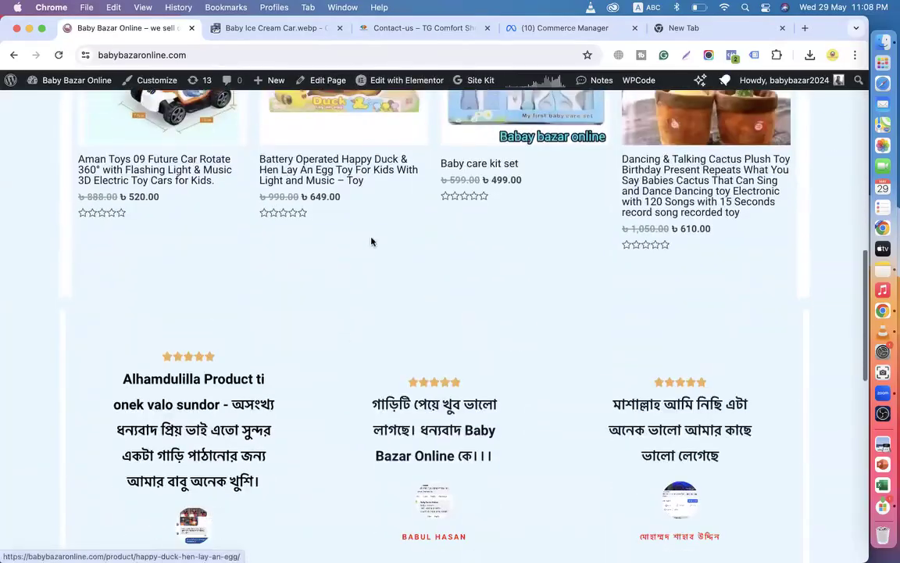
scroll(412, 301, up, 9)
scroll(412, 321, down, 3)
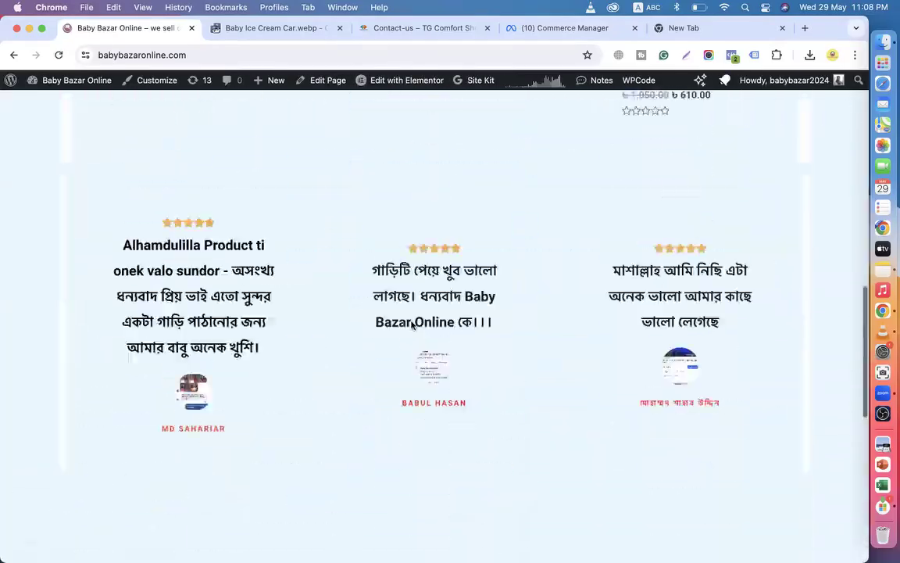
scroll(367, 234, up, 10)
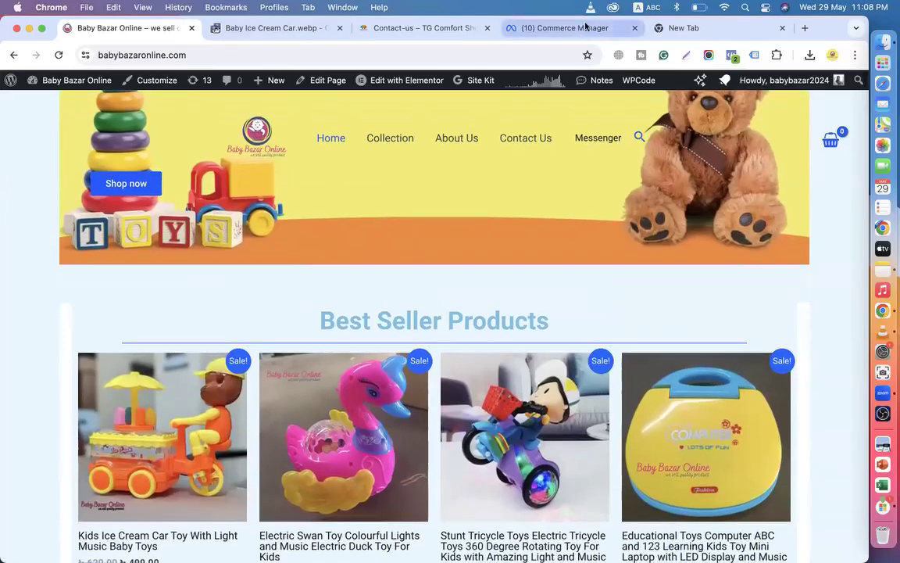
click(558, 31)
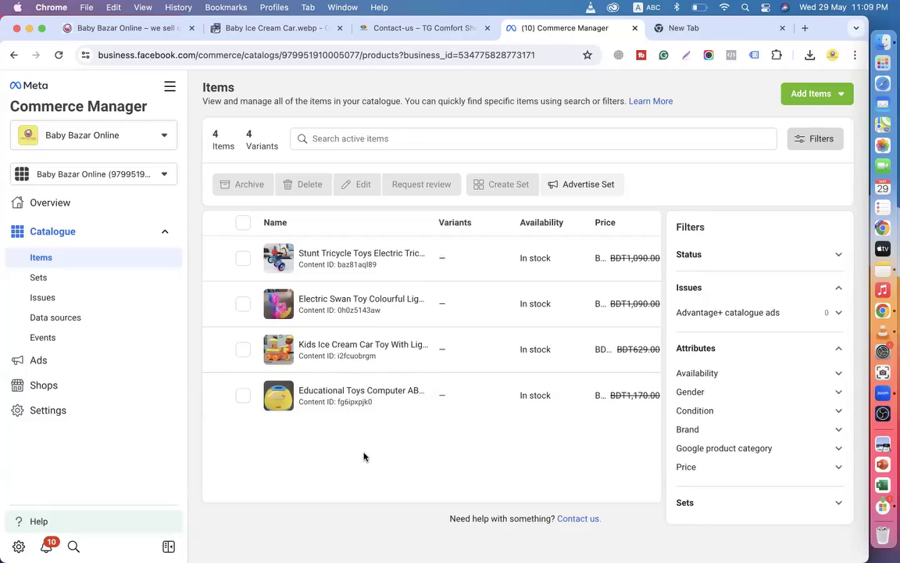
Search Google for 'fiverr' in the new tab and open the fiverr.com result.
click(725, 29)
click(324, 293)
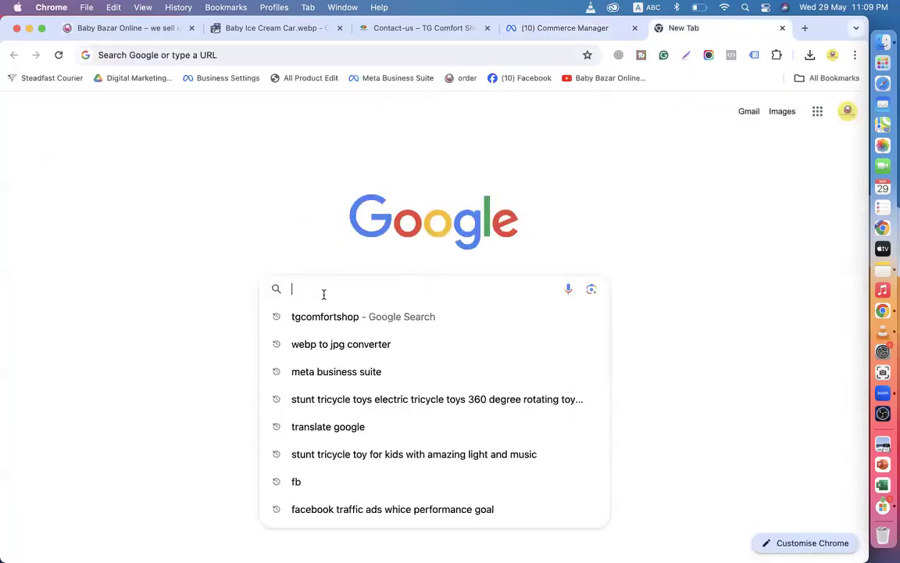
text(fi)
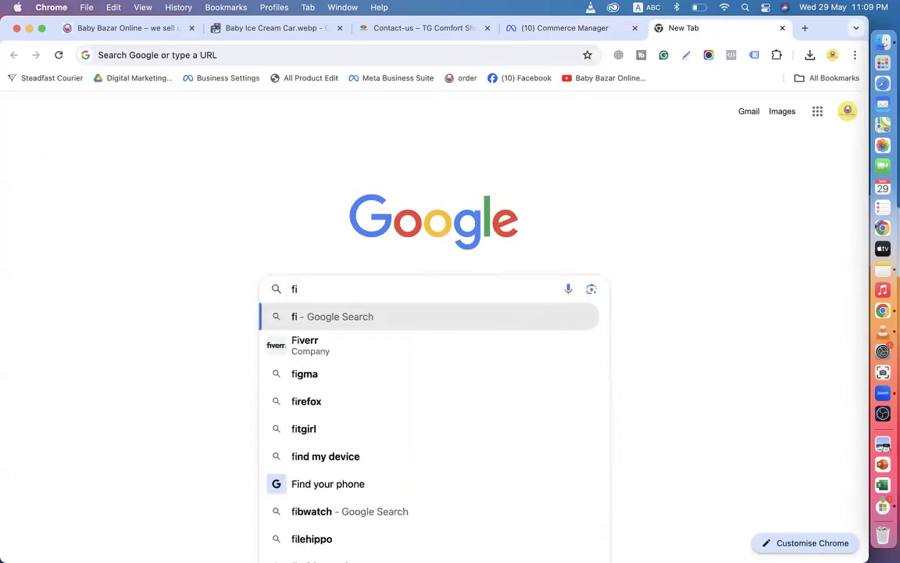
text(verr)
key(Return)
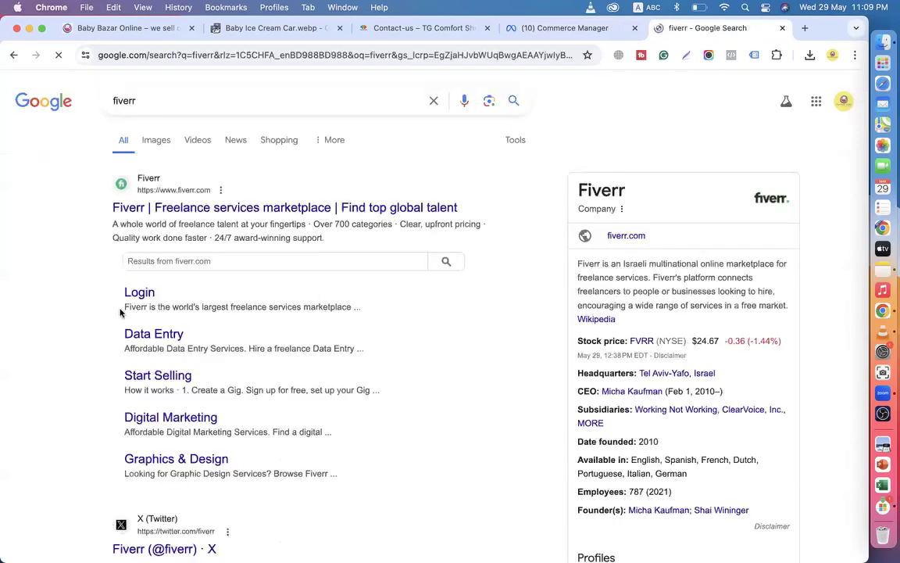
click(140, 210)
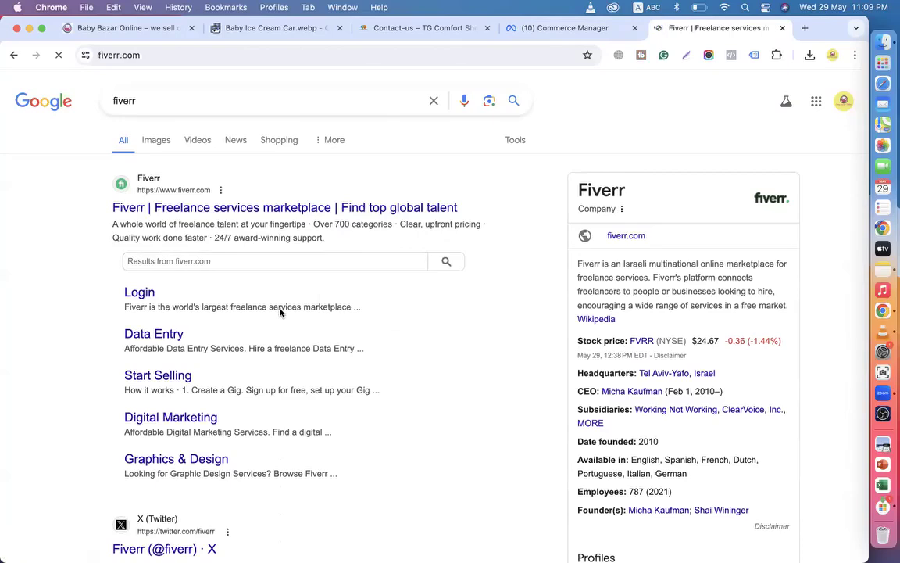
Search Fiverr for 'product listing' services, dismissing the Google sign-in prompt.
click(328, 315)
text(pr)
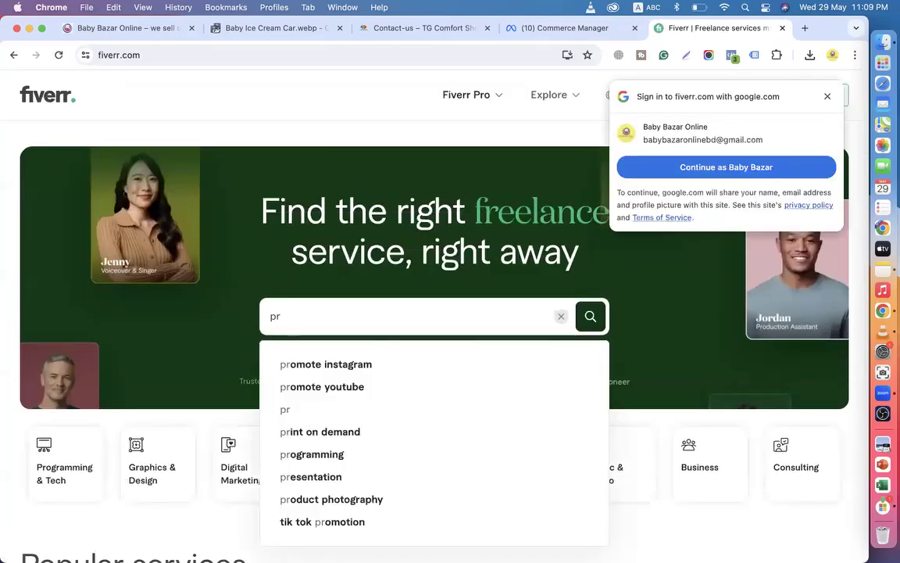
click(827, 96)
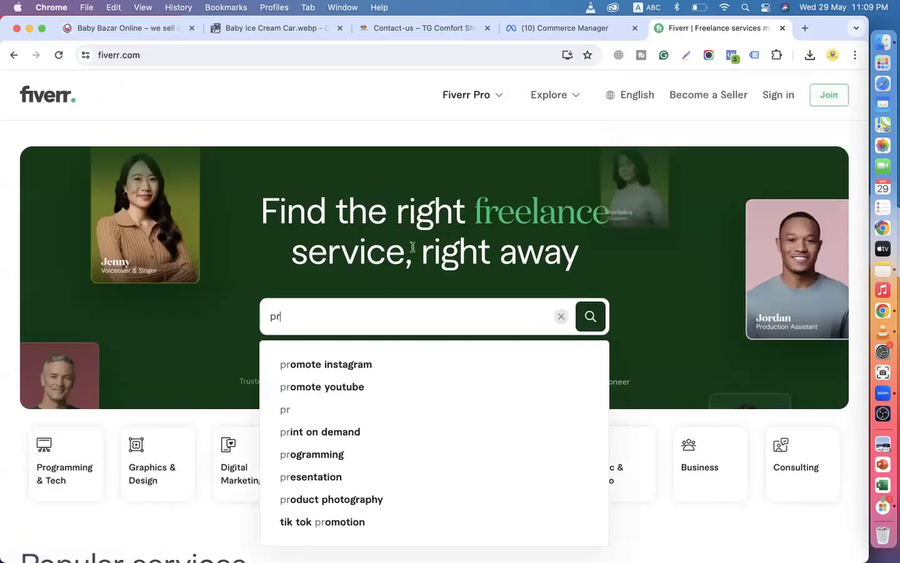
text(oduct)
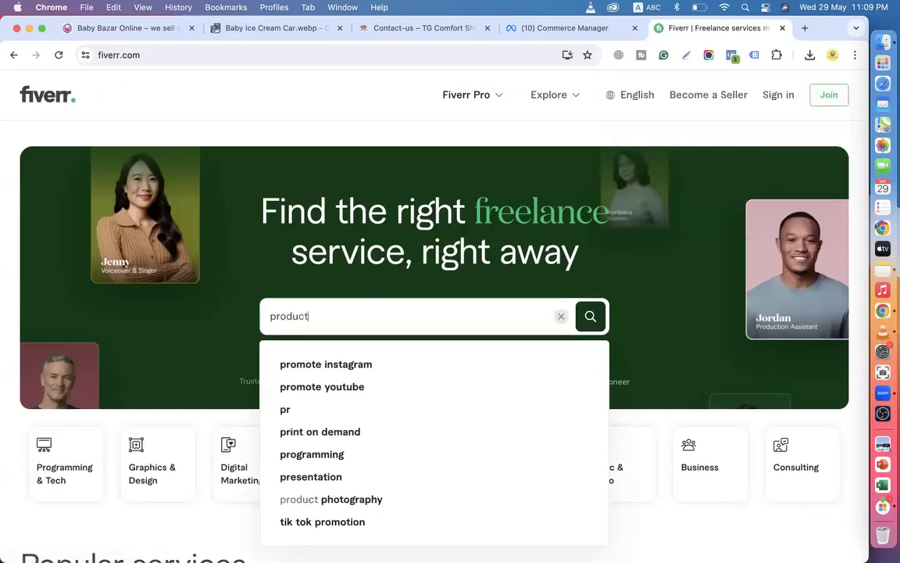
text( listing)
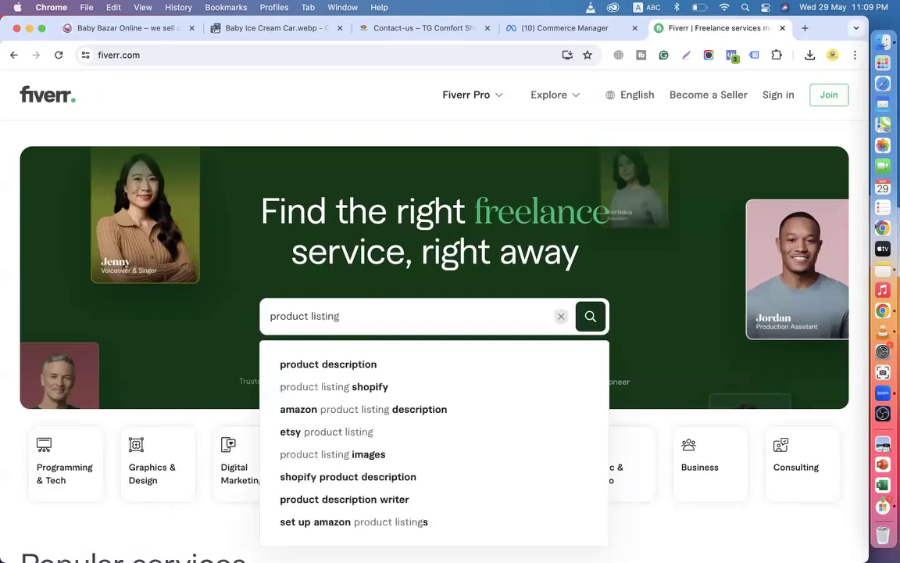
key(Return)
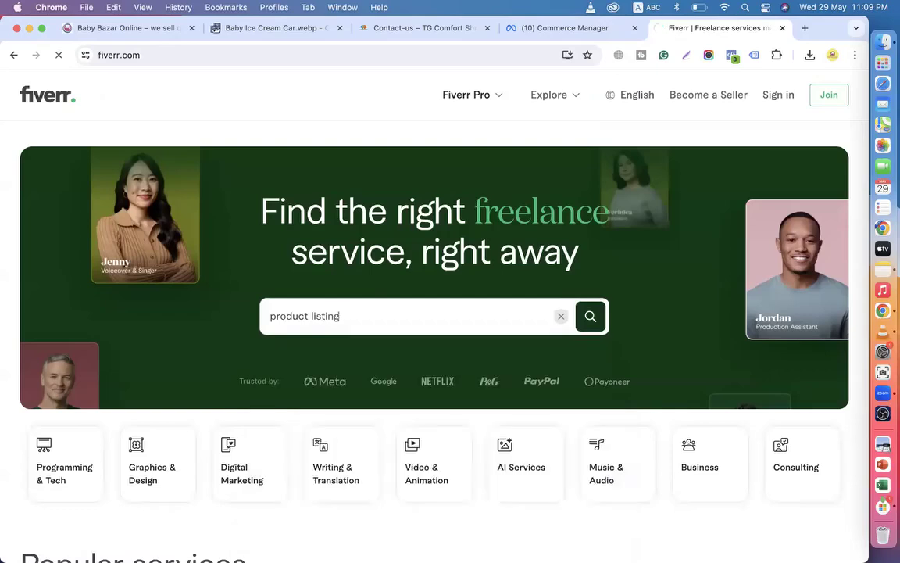
Scroll through the 'product listing' gigs, close the sign-up prompt, and select the search text.
scroll(246, 439, down, 5)
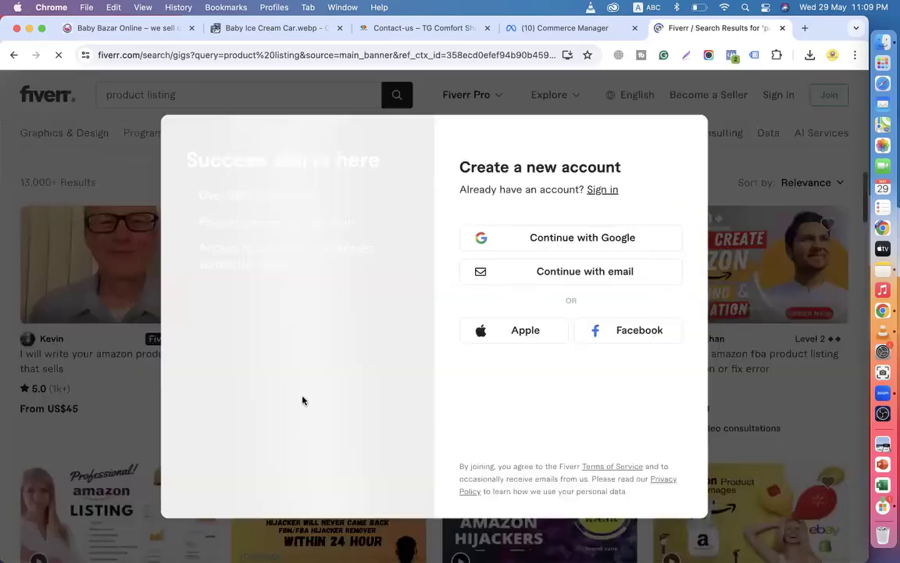
click(710, 238)
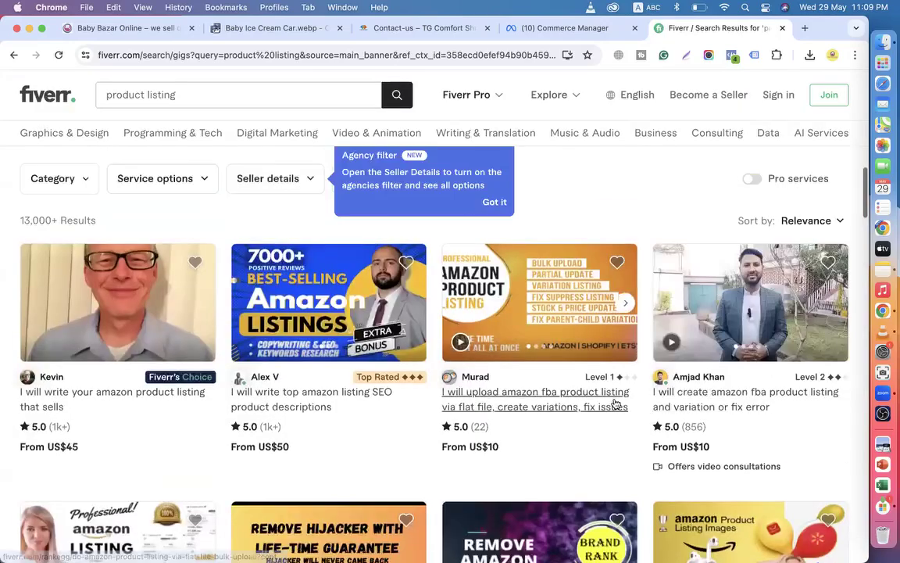
scroll(724, 240, down, 5)
scroll(559, 275, down, 4)
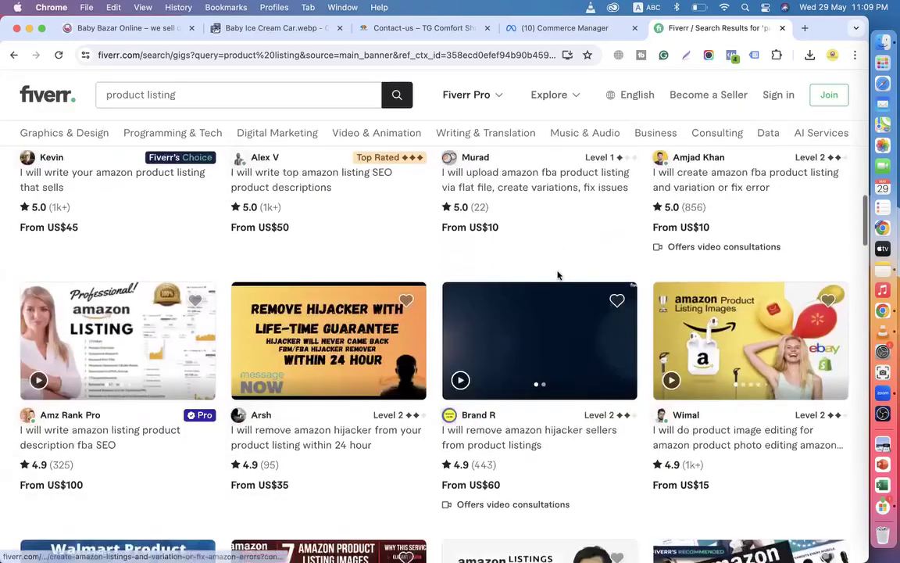
scroll(484, 352, down, 20)
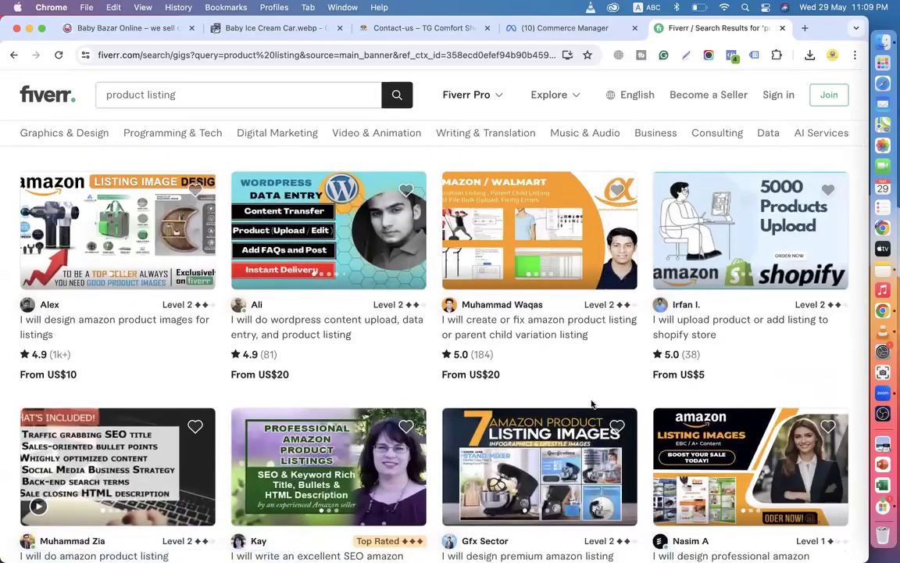
scroll(490, 328, up, 20)
drag(182, 93, 89, 99)
Search Fiverr for 'facebook catalog' and scroll through the freelancer results.
text(facebook catalog)
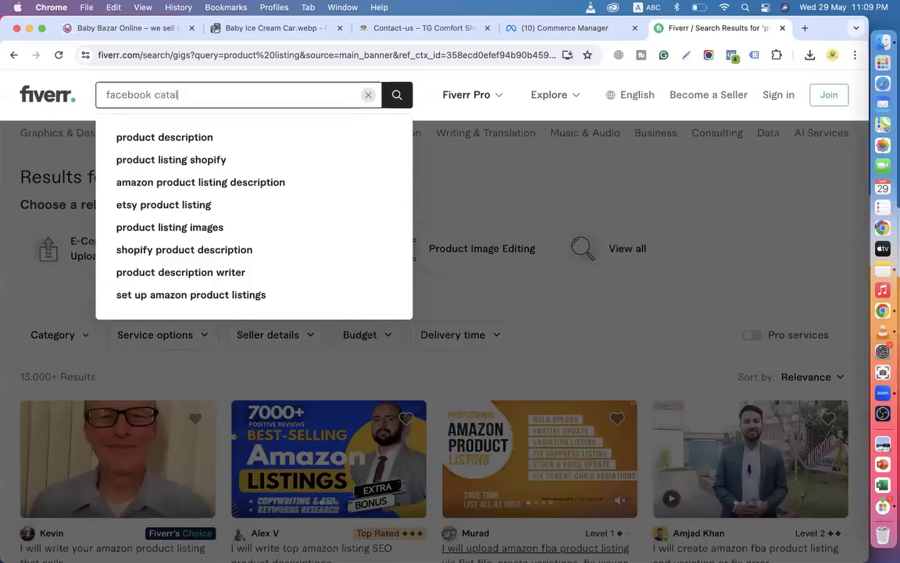
key(Return)
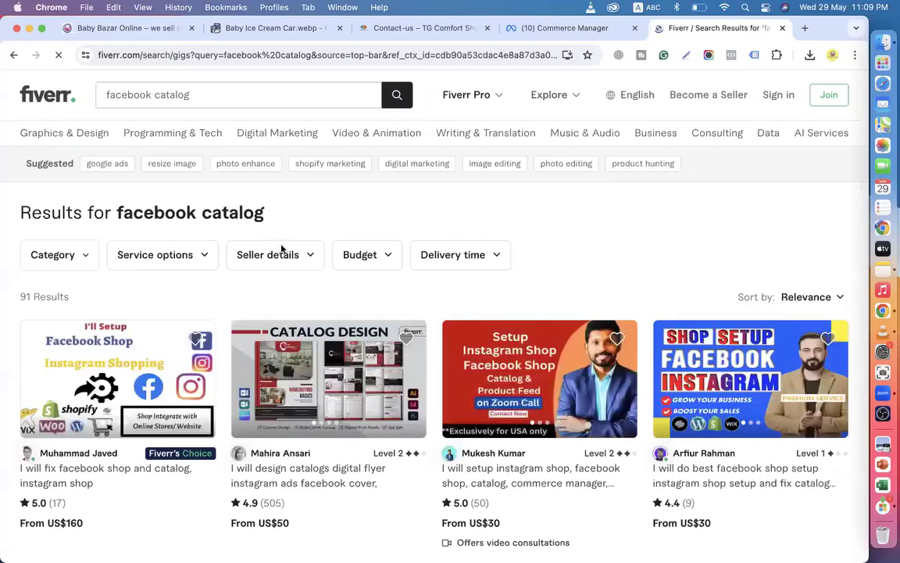
scroll(281, 250, down, 5)
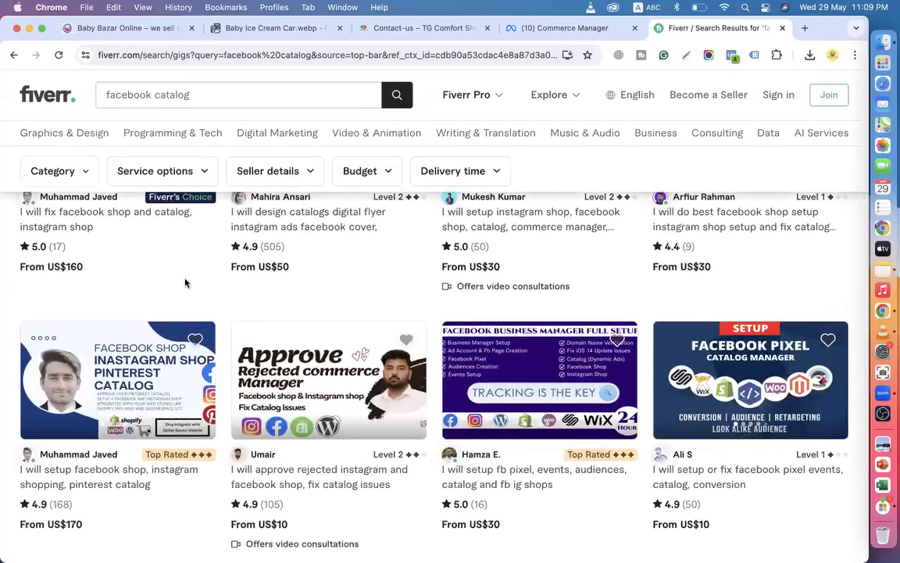
scroll(193, 282, up, 3)
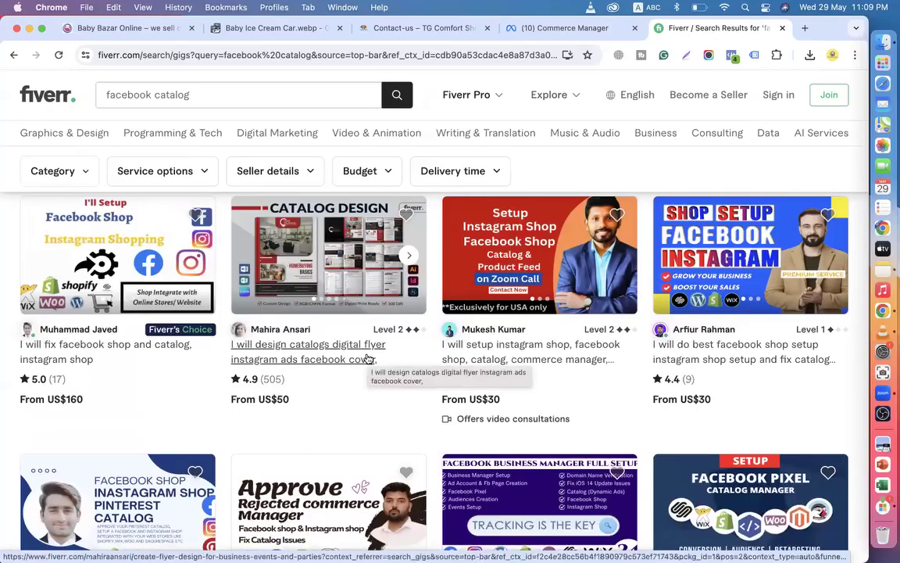
scroll(367, 357, down, 5)
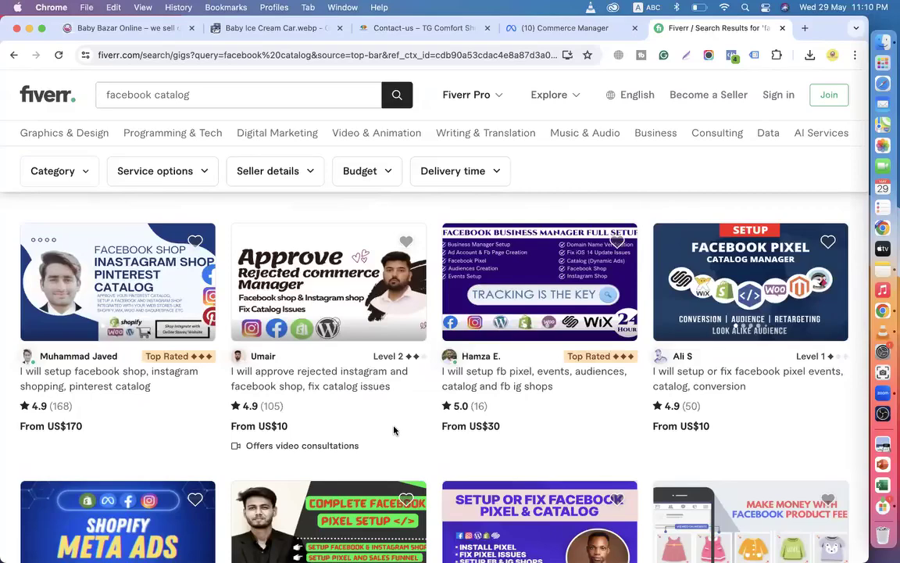
scroll(394, 430, down, 3)
scroll(321, 462, up, 7)
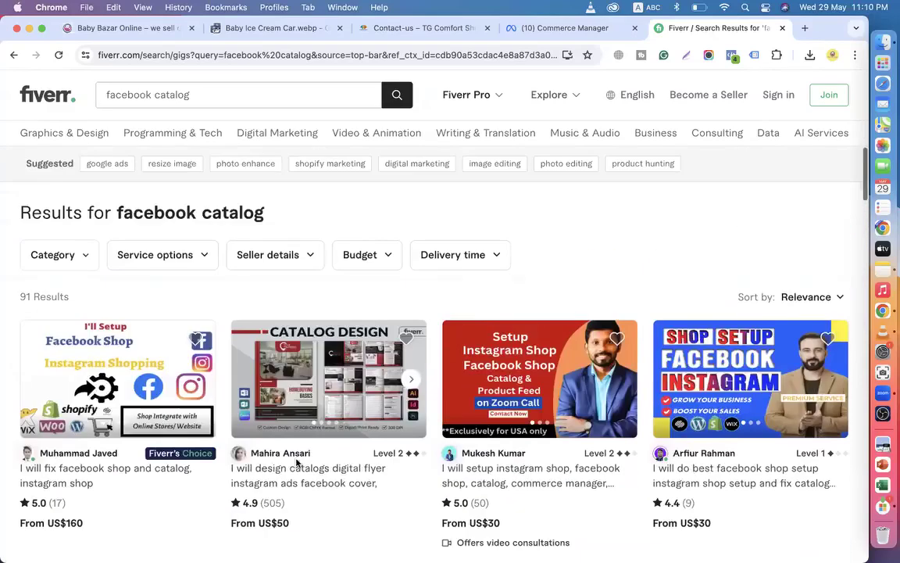
scroll(295, 301, down, 6)
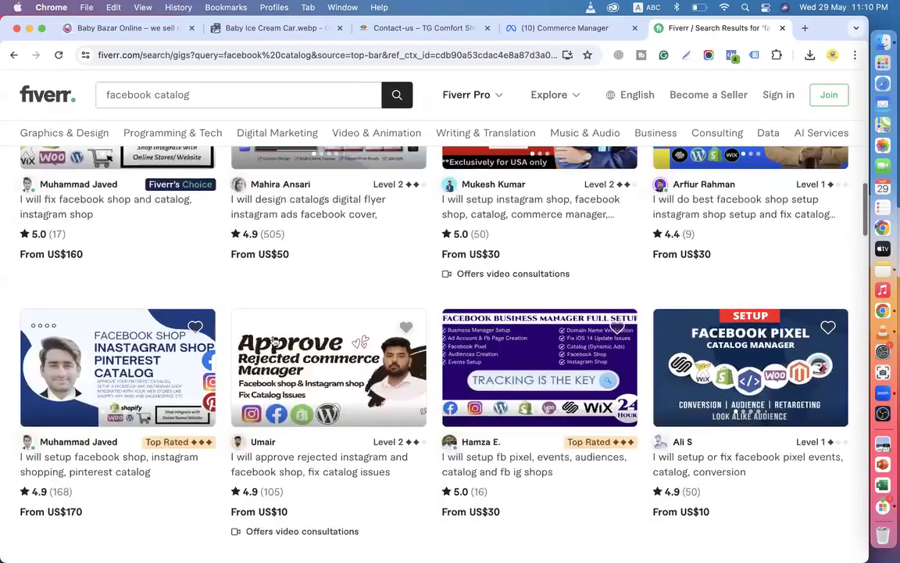
scroll(316, 298, up, 6)
scroll(316, 298, down, 15)
scroll(315, 298, down, 15)
scroll(316, 297, down, 5)
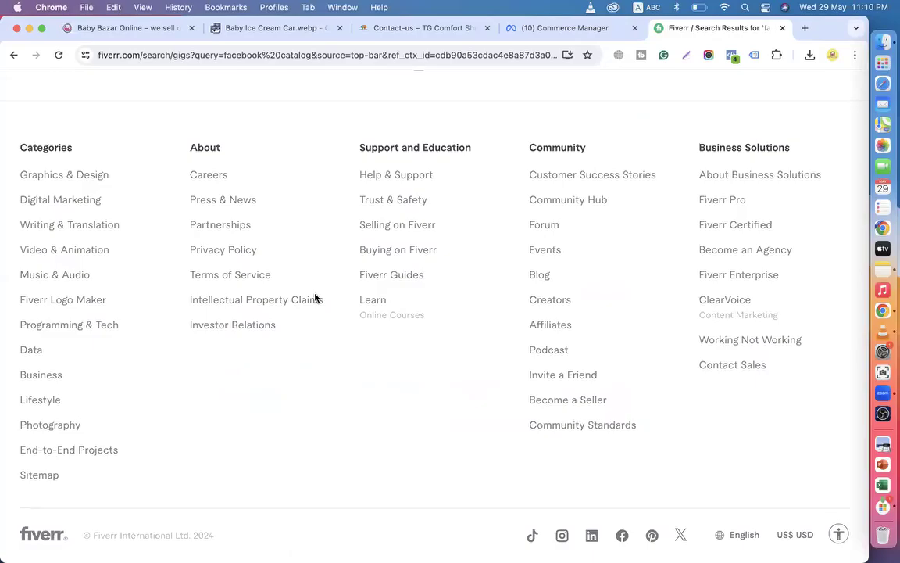
scroll(316, 298, up, 15)
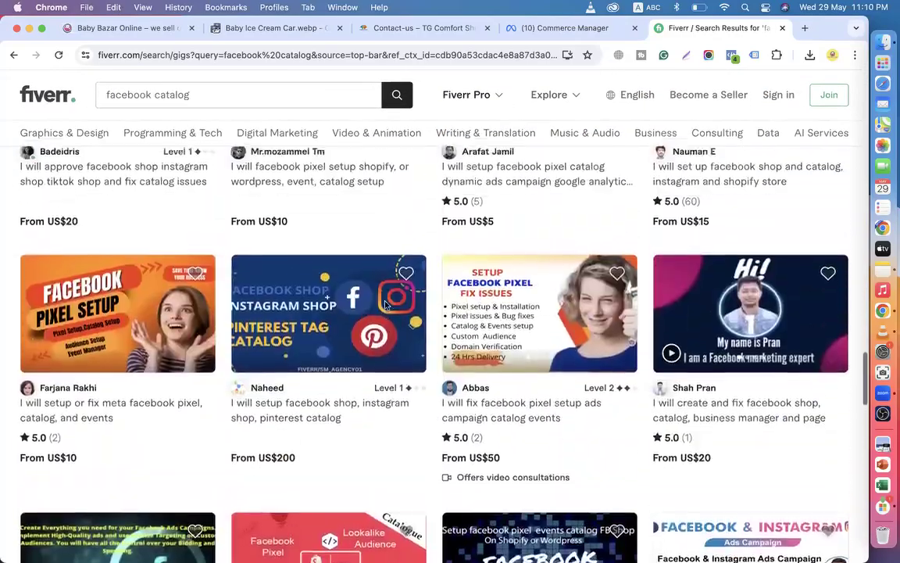
scroll(385, 305, up, 10)
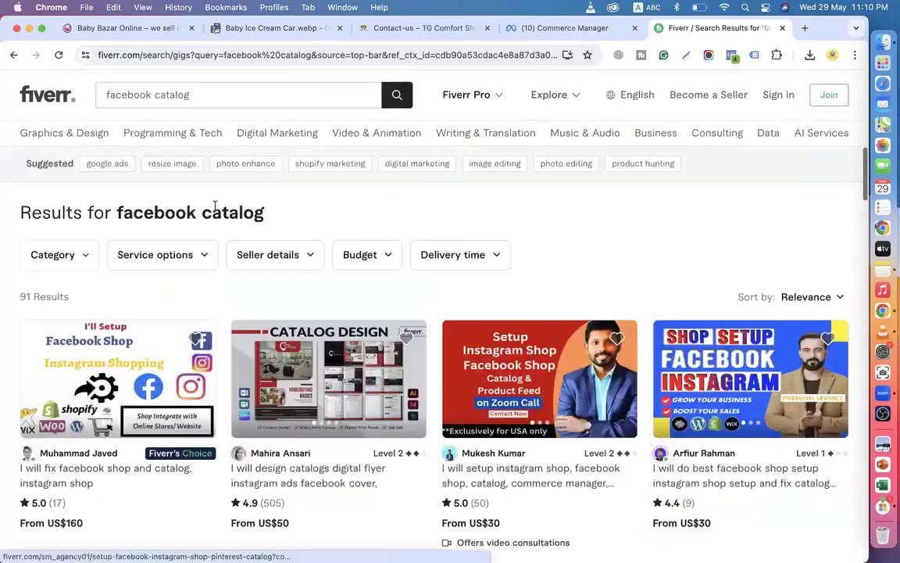
Recheck the search term, highlight the 91 Results count, then close the Fiverr tab.
click(150, 95)
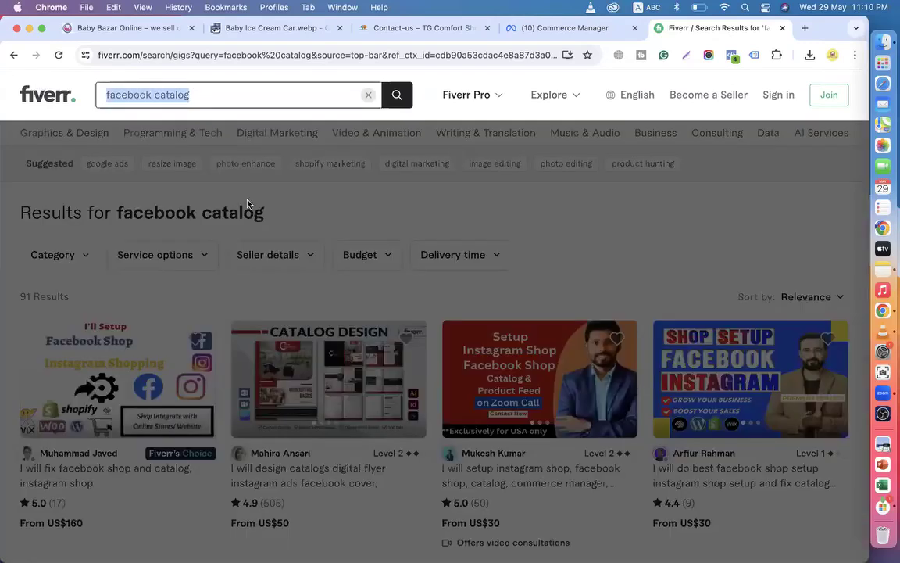
click(213, 204)
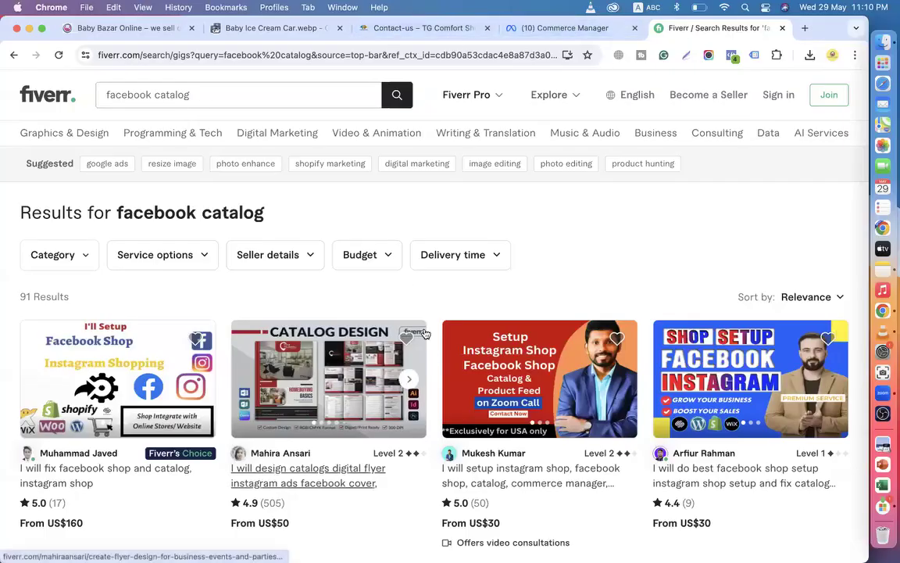
scroll(426, 335, down, 15)
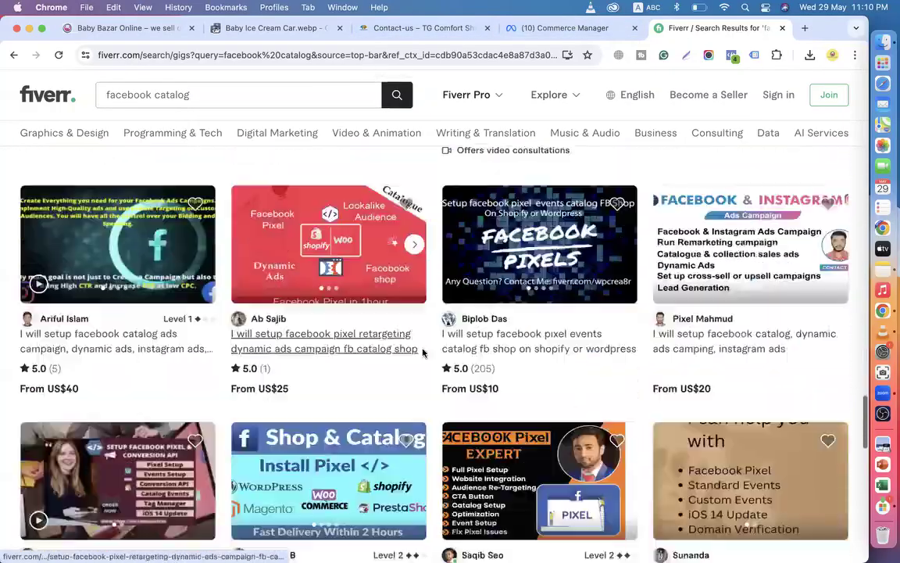
scroll(422, 354, down, 3)
scroll(422, 353, up, 20)
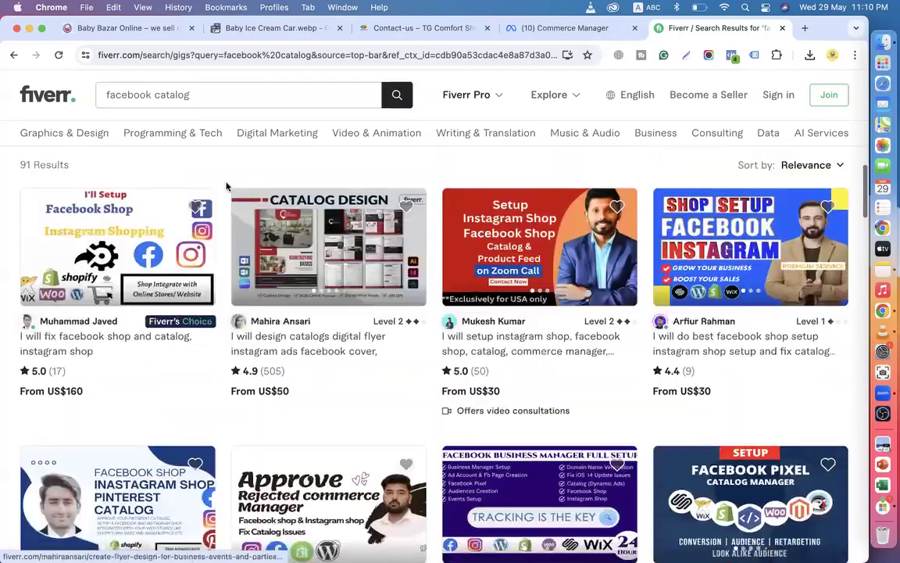
click(202, 95)
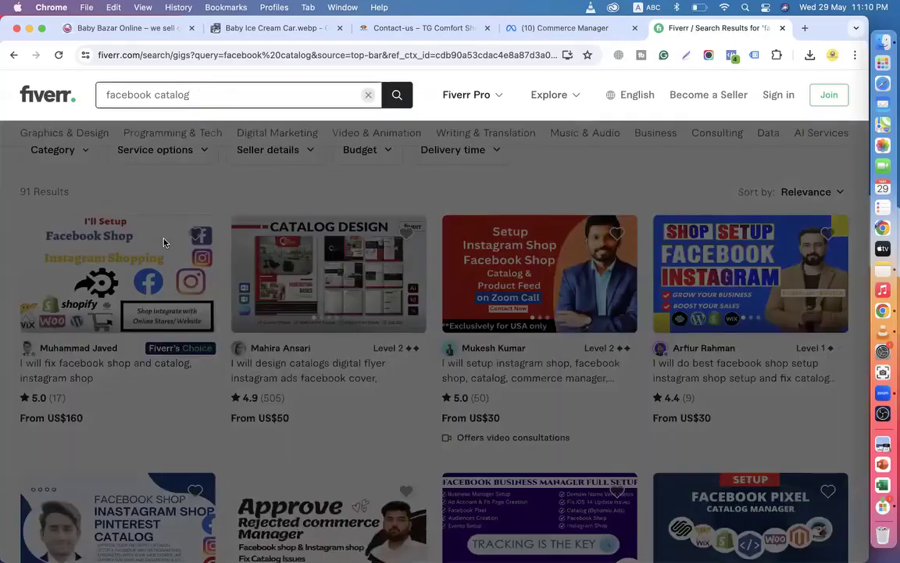
click(187, 205)
scroll(156, 227, up, 3)
drag(16, 297, 325, 313)
scroll(325, 312, down, 12)
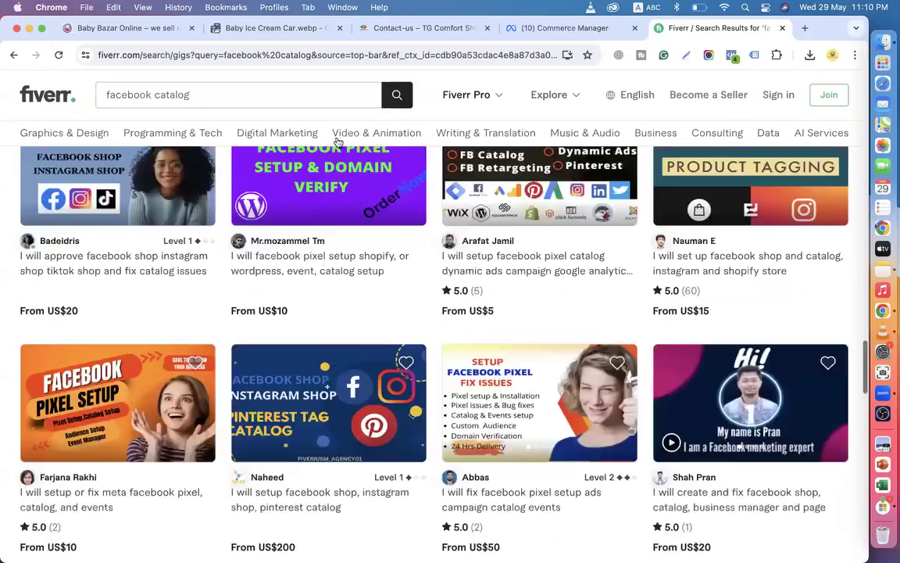
scroll(419, 400, down, 5)
scroll(420, 400, up, 15)
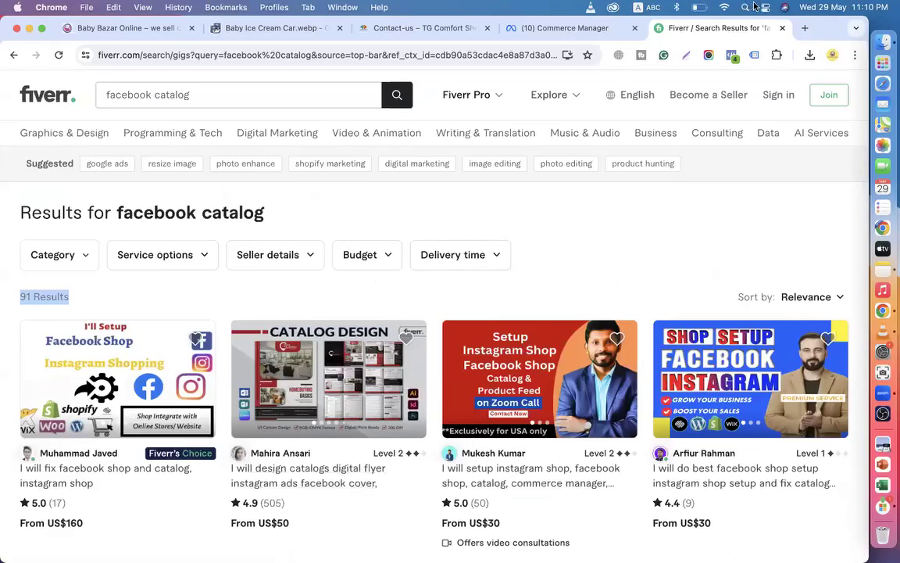
click(782, 28)
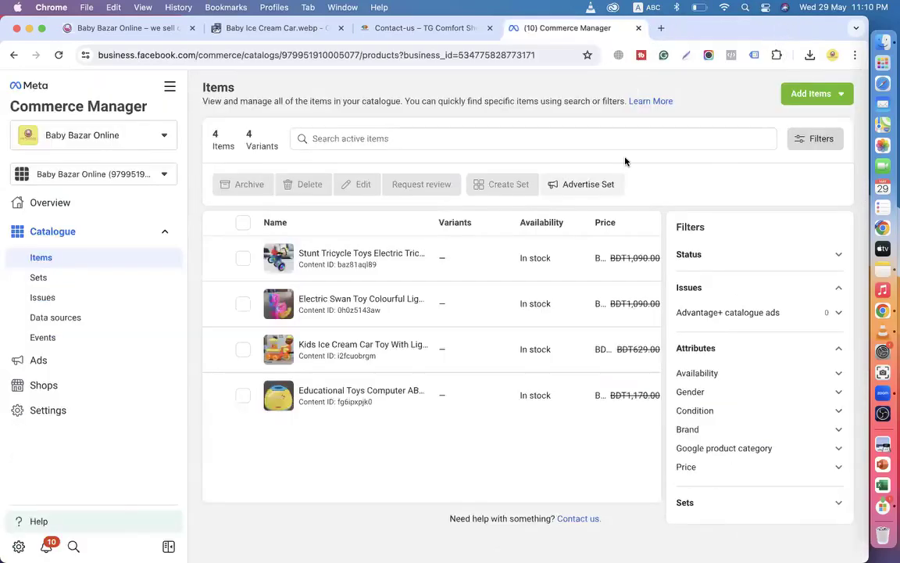
Close the Commerce Manager tab and bring up the Baby Bazar Online homepage, passing the converter and contact tabs.
click(638, 28)
click(258, 29)
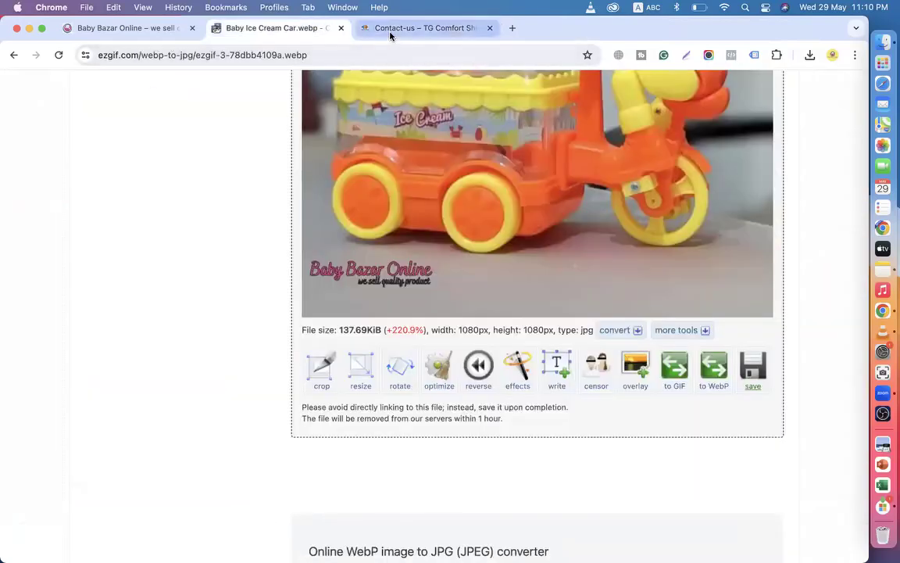
click(363, 28)
click(151, 29)
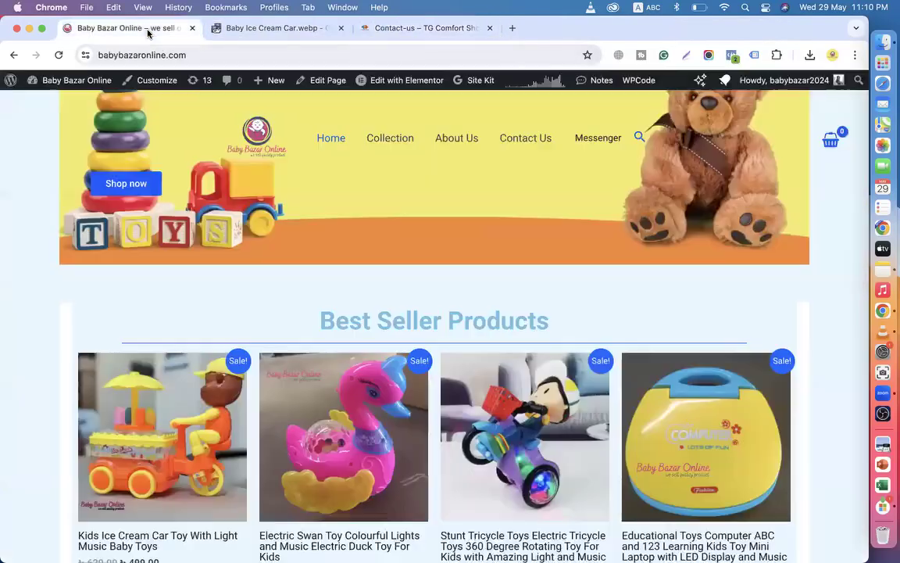
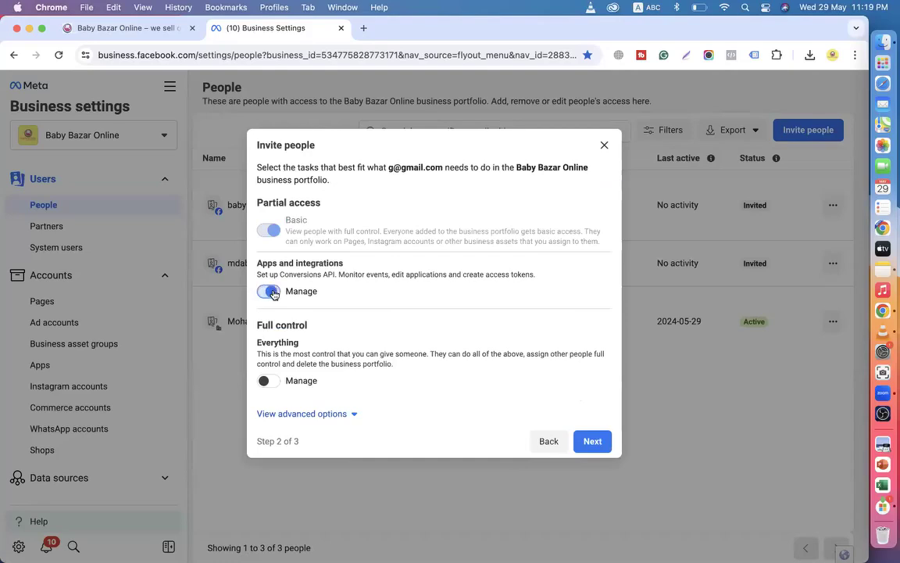
Grant the invitee Full control and send the invitation, dismissing the error and closing the details panel.
click(264, 380)
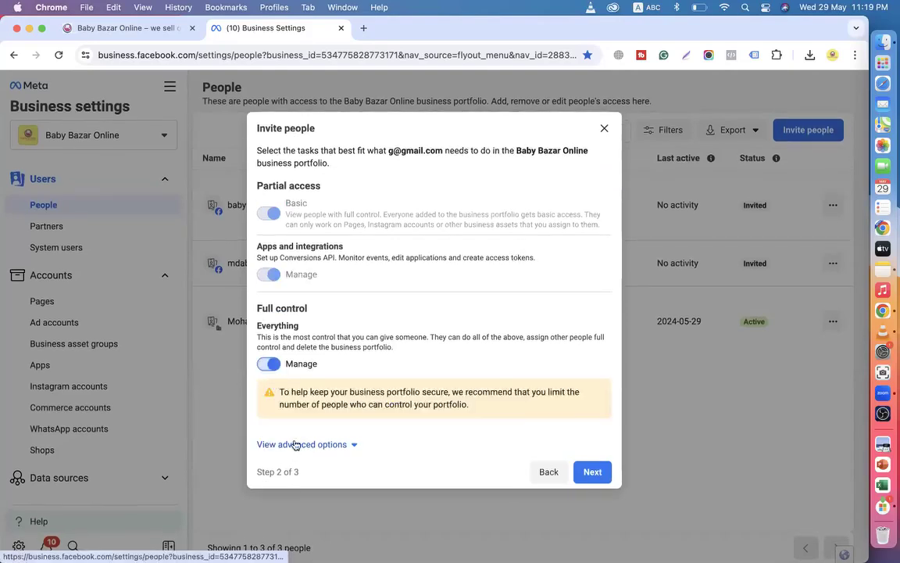
click(592, 471)
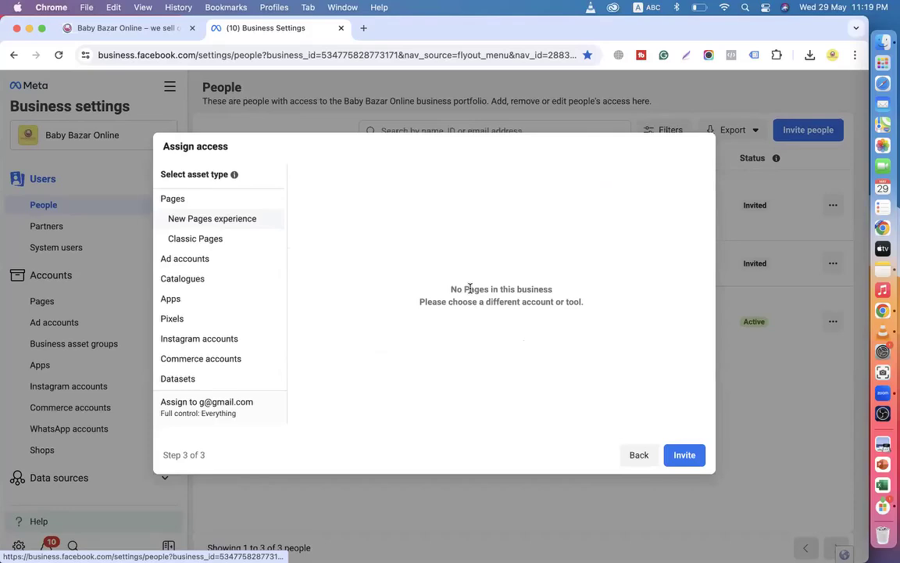
click(684, 455)
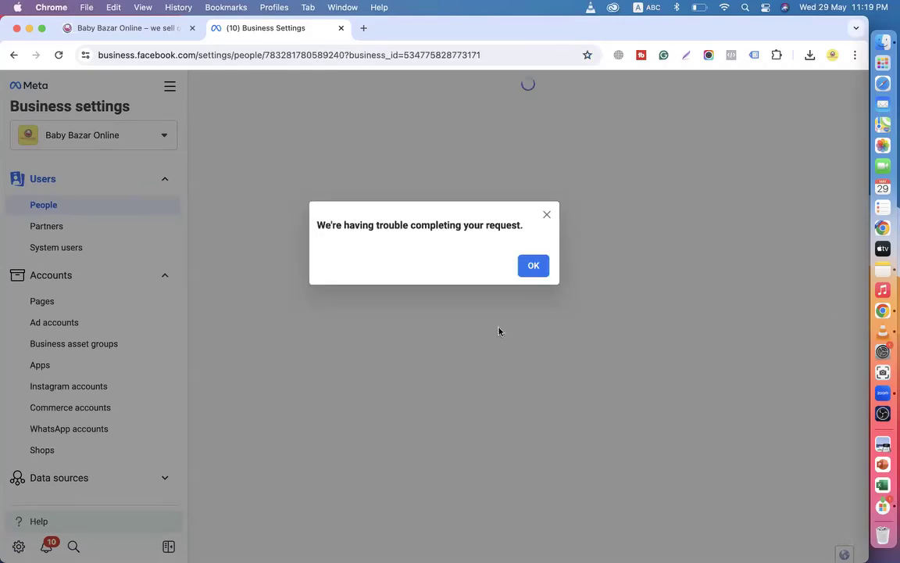
click(532, 266)
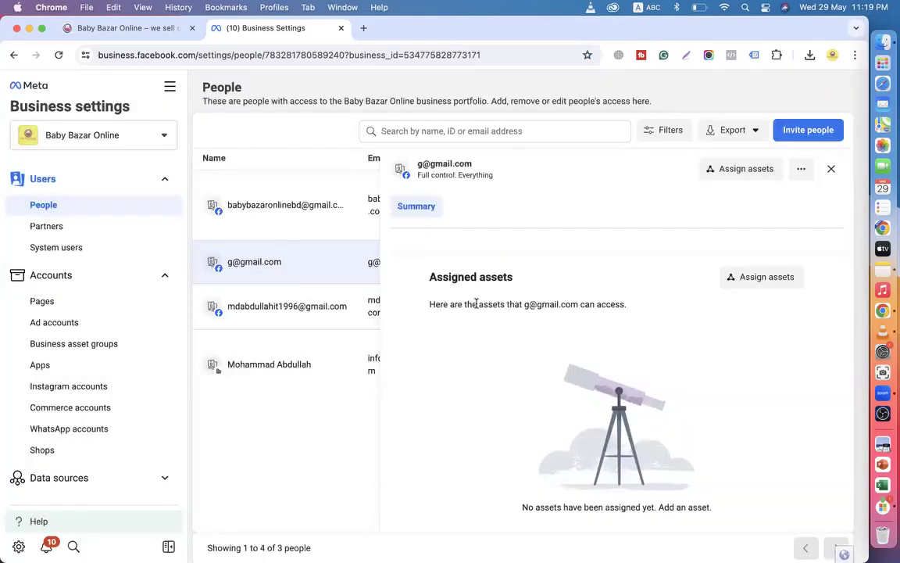
click(831, 169)
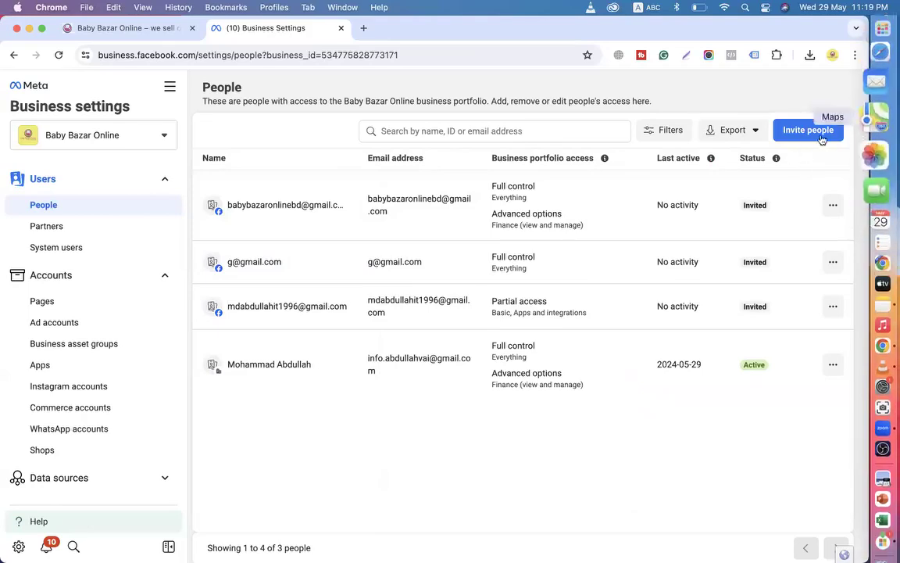
Start a test invite for another e-mail address with apps and integrations access and Full control.
click(795, 130)
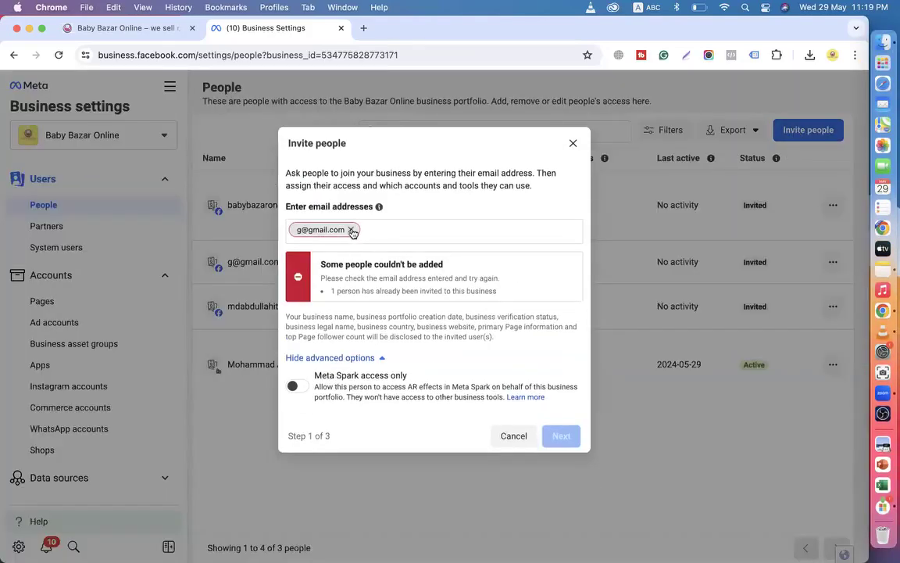
click(350, 249)
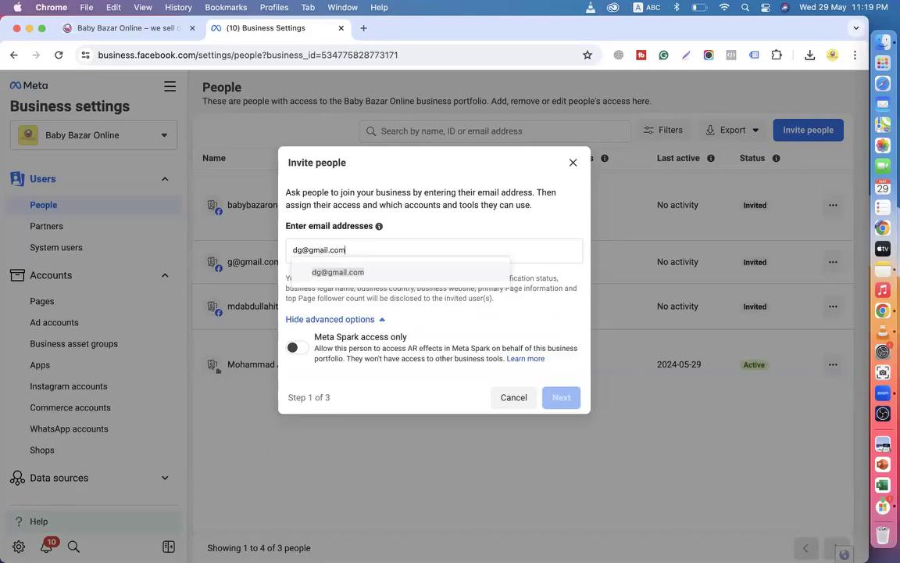
key(Return)
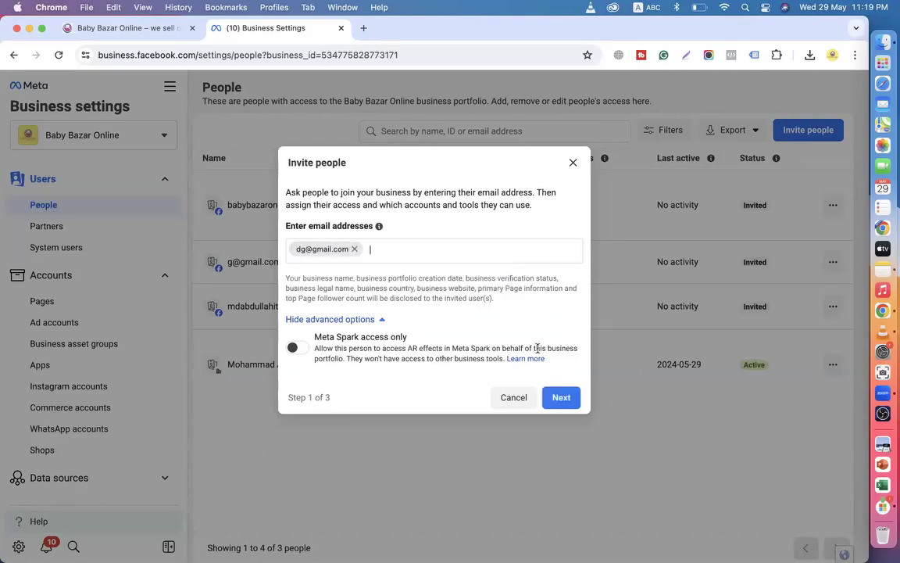
click(563, 397)
click(265, 296)
click(266, 380)
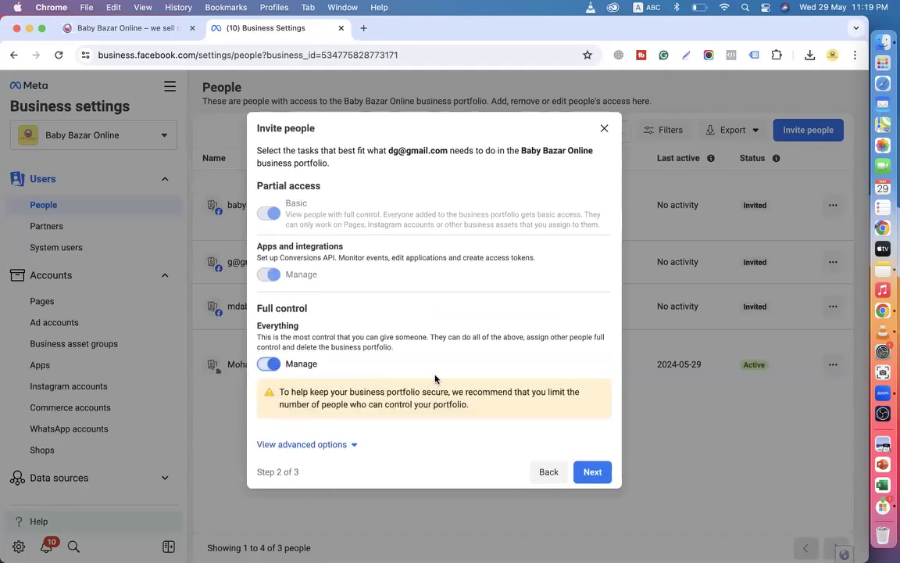
click(591, 527)
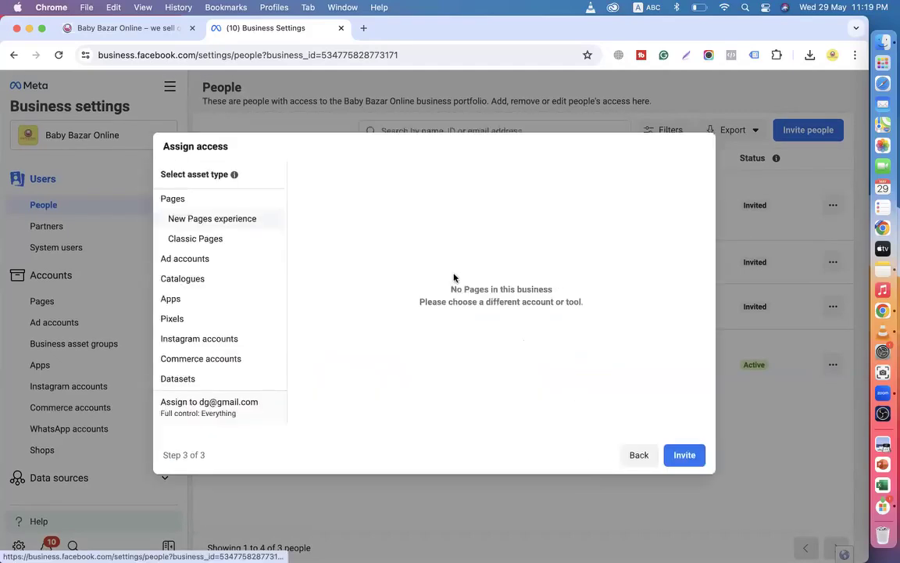
Back out of the test invite, remove the address, and close it without sending.
click(639, 456)
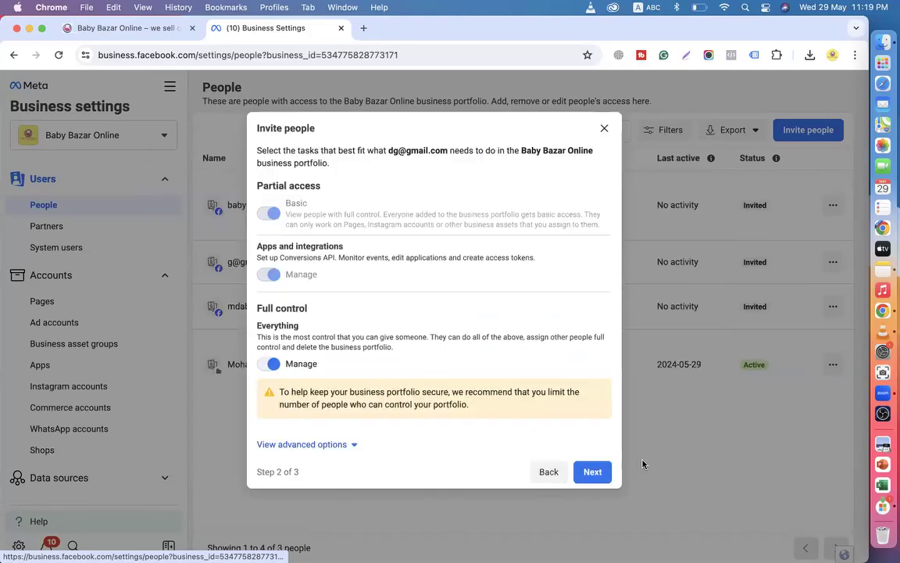
click(549, 471)
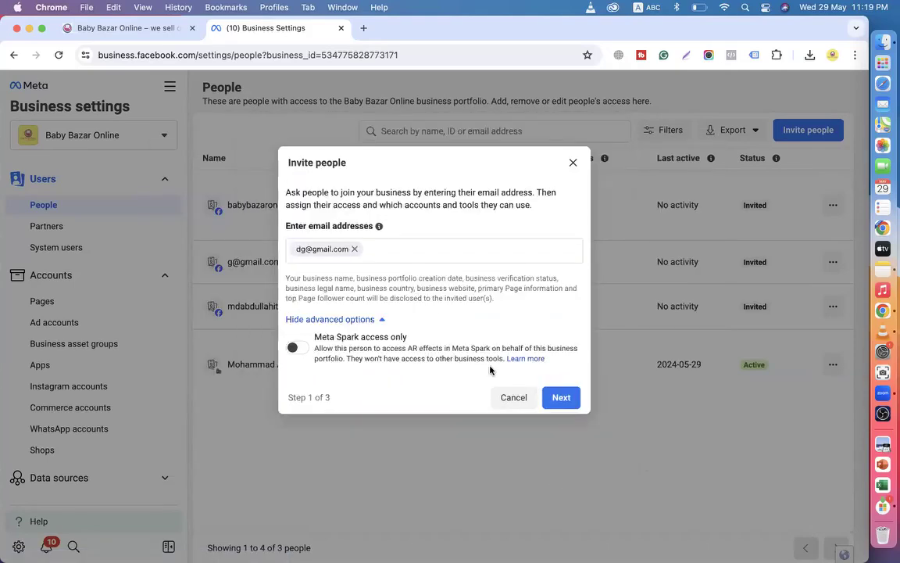
click(354, 249)
click(572, 162)
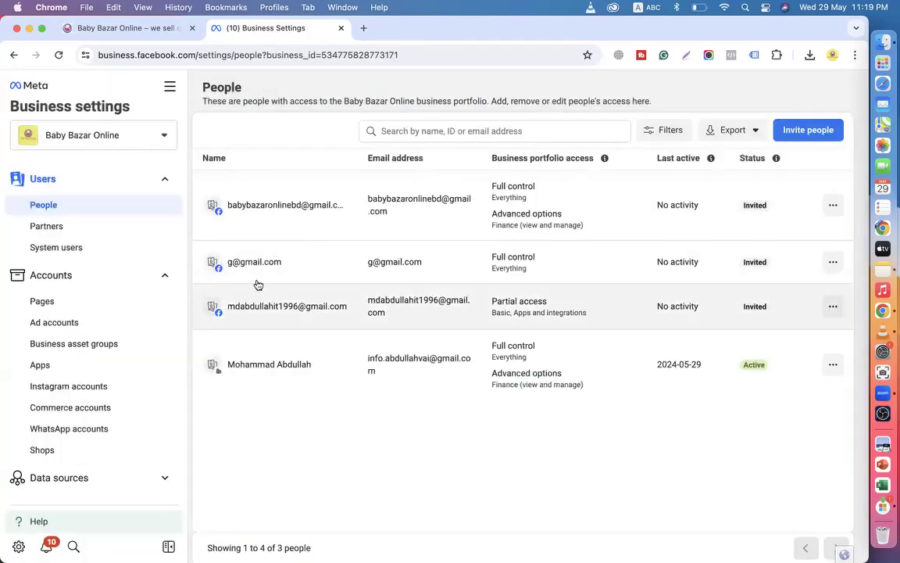
Cancel the newly invited person's pending invitation from their row's actions menu.
click(833, 261)
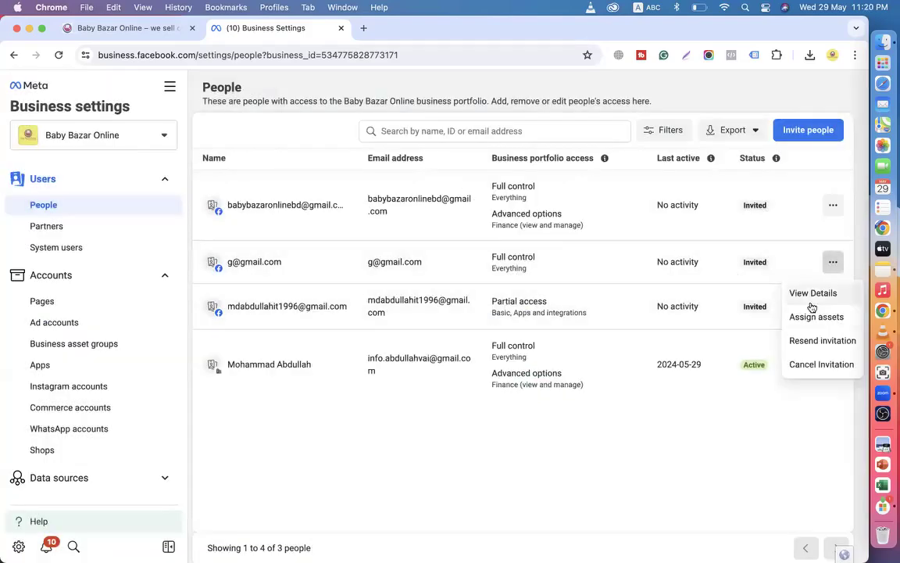
click(810, 364)
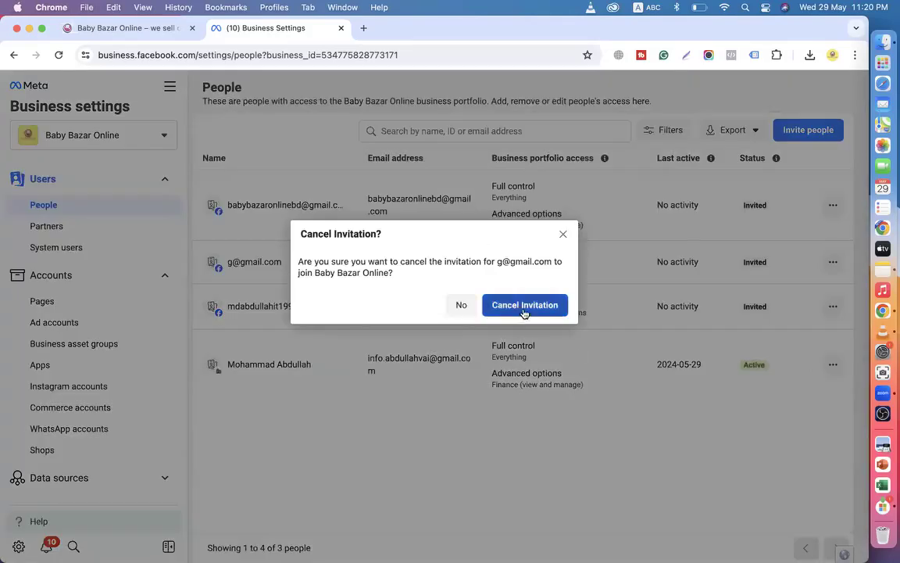
click(524, 310)
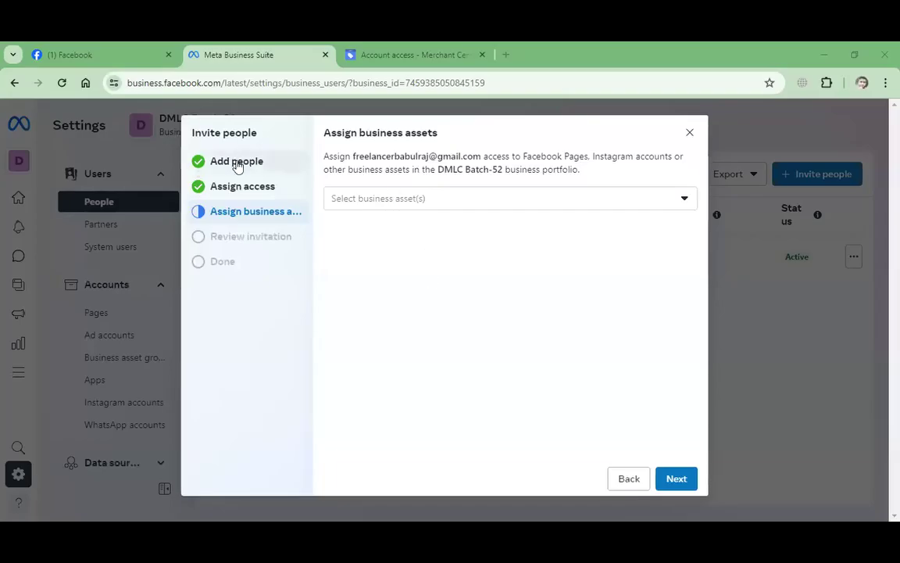
Step through the leftover invite dialog and close it without sending.
click(238, 164)
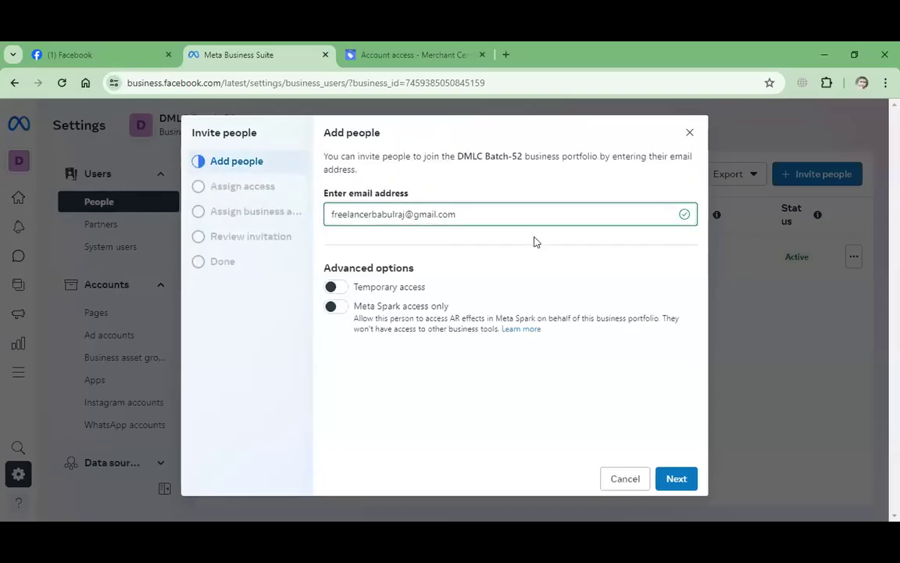
click(670, 479)
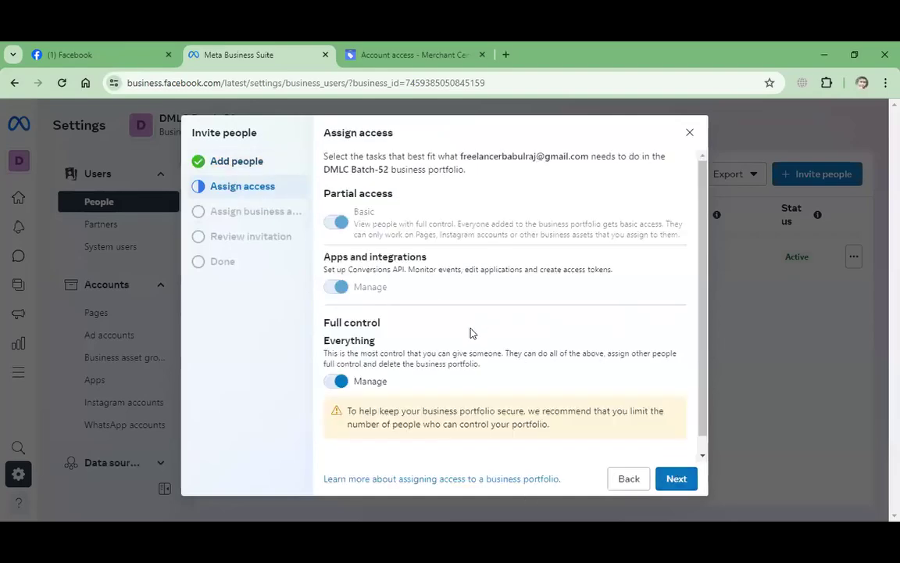
click(689, 132)
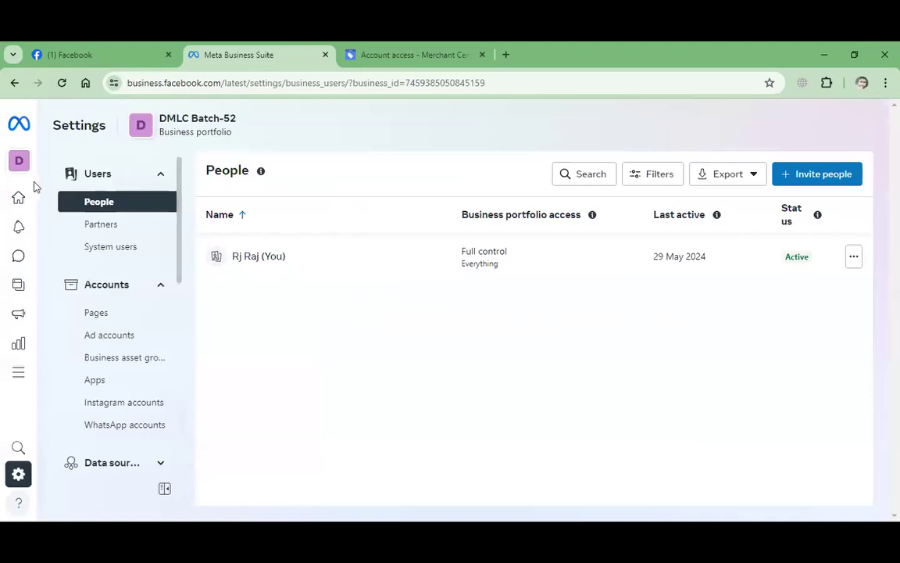
Open DMLC Batch-52 settings from the portfolio switcher, return home, then open the People settings page.
mouse_move(33, 186)
click(125, 160)
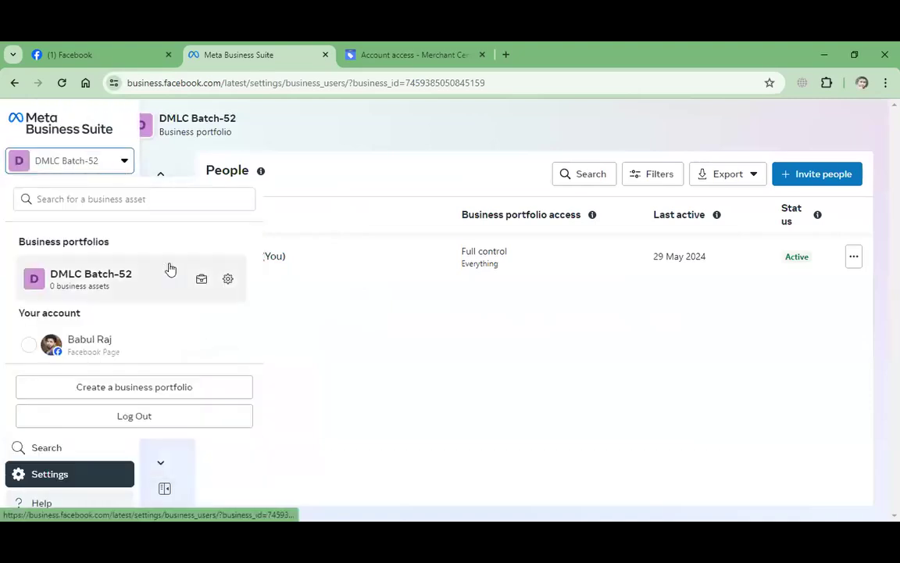
click(229, 280)
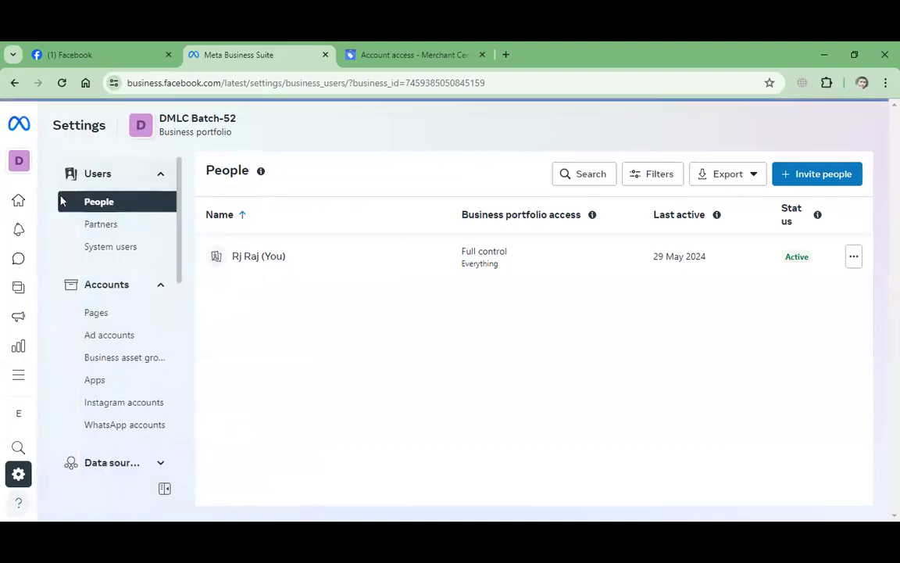
click(17, 200)
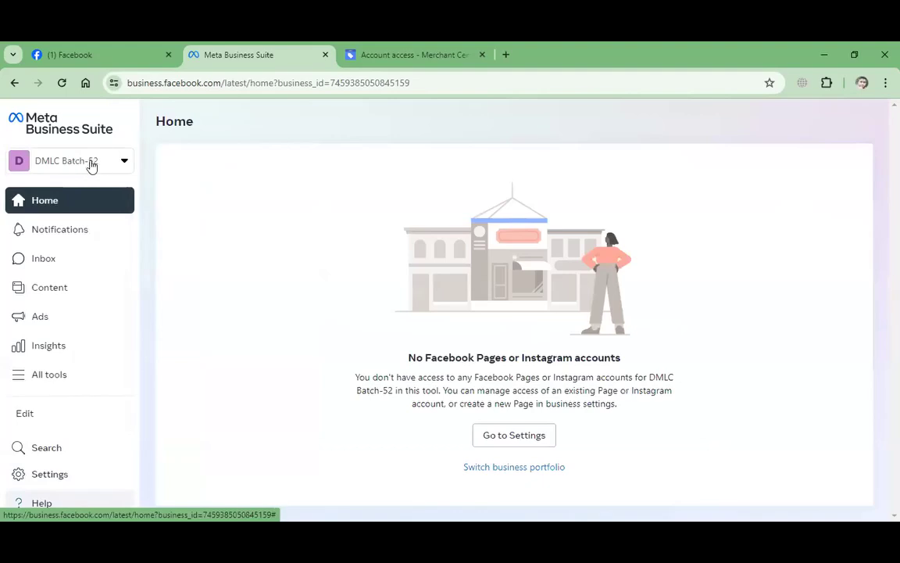
click(121, 161)
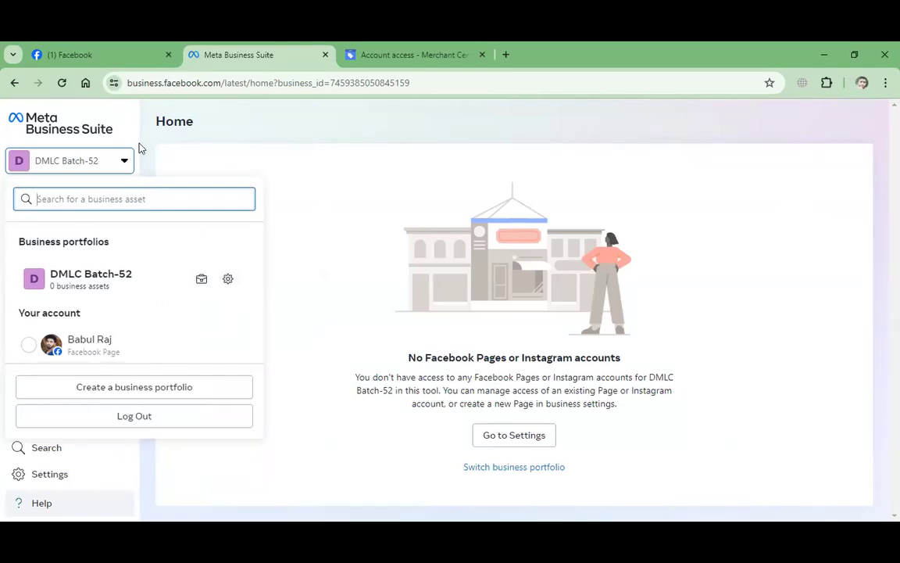
click(123, 157)
click(58, 475)
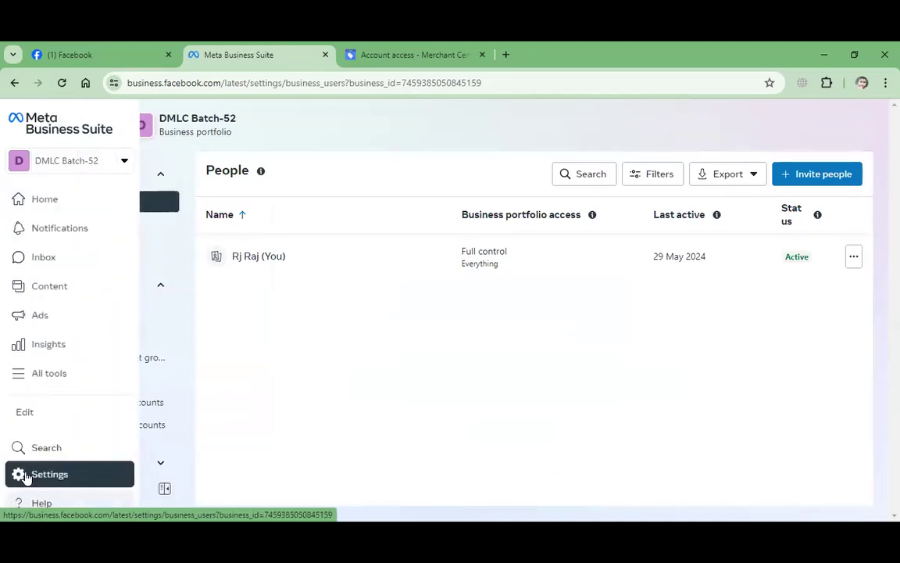
Browse the portfolio list and the Content page, dismissing an error message.
click(27, 166)
click(443, 365)
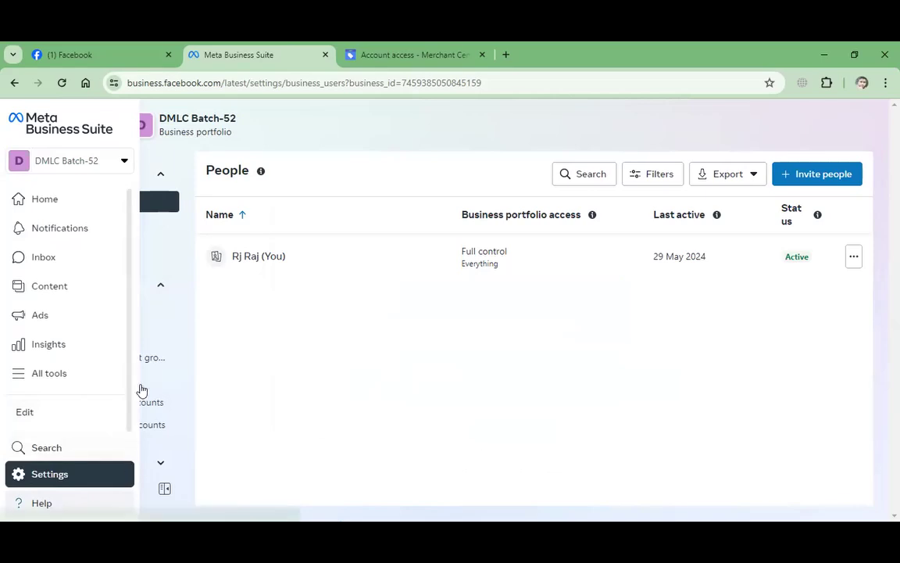
click(121, 286)
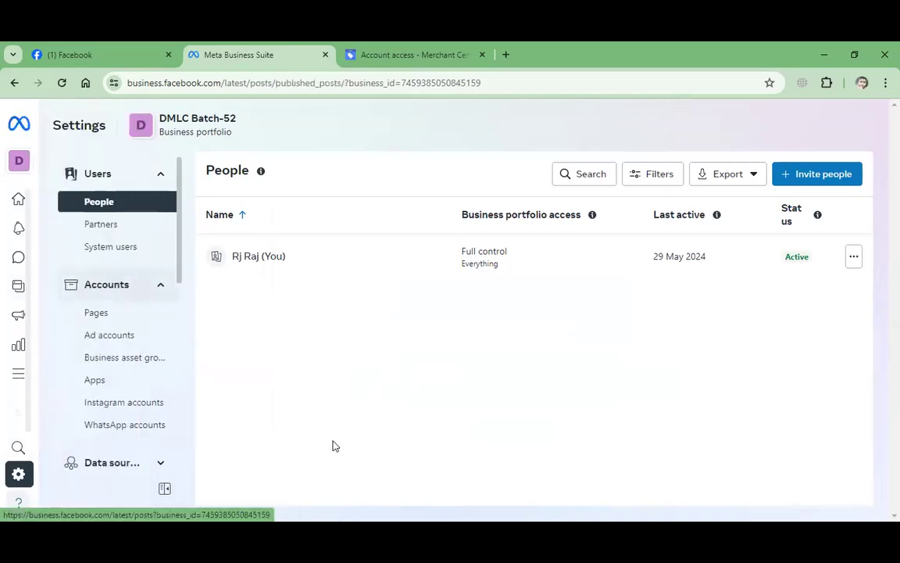
click(604, 267)
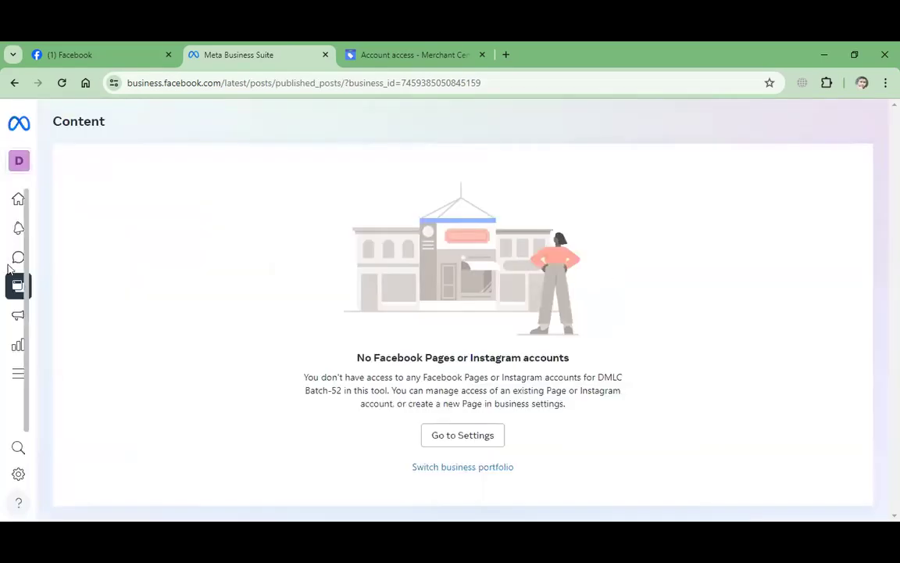
mouse_move(127, 405)
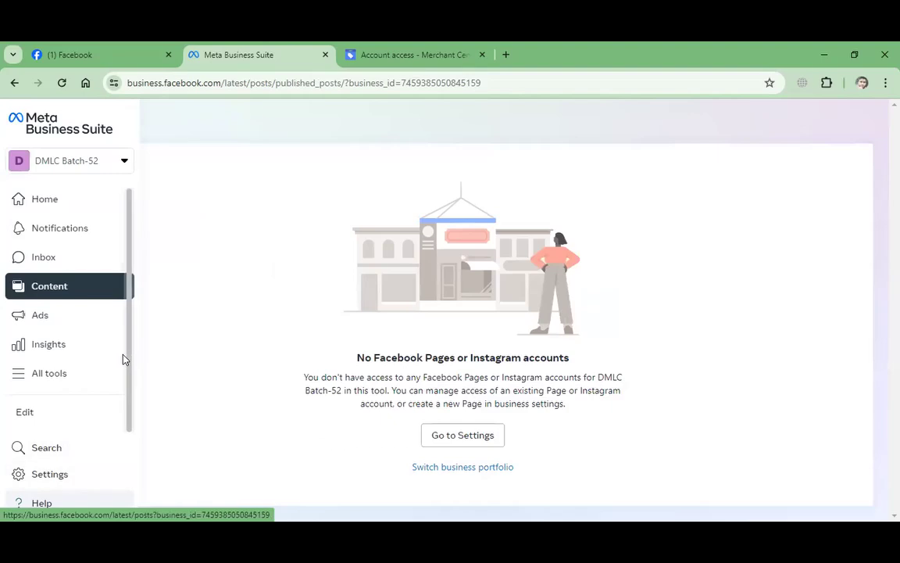
Reopen the portfolio list and go to DMLC Batch-52's People settings.
click(124, 161)
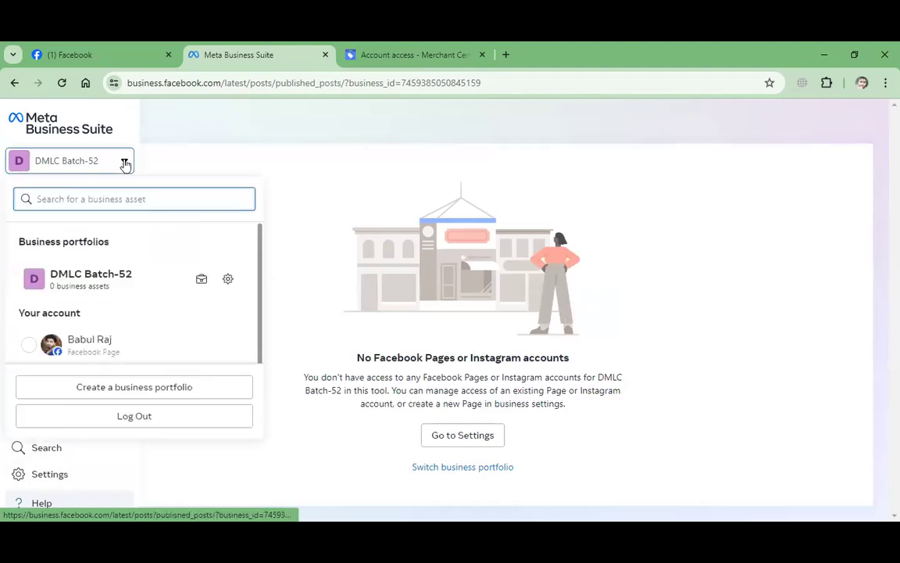
click(309, 204)
mouse_move(19, 327)
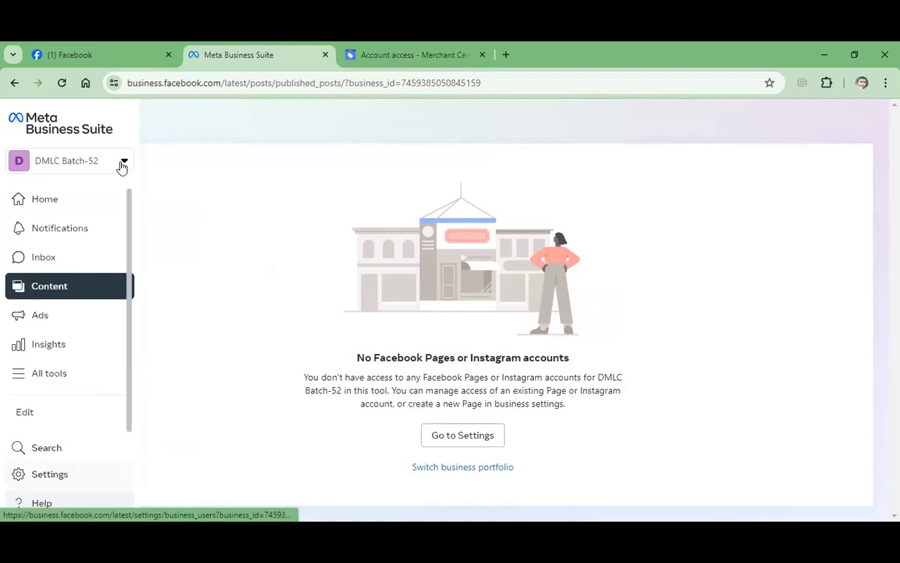
click(123, 161)
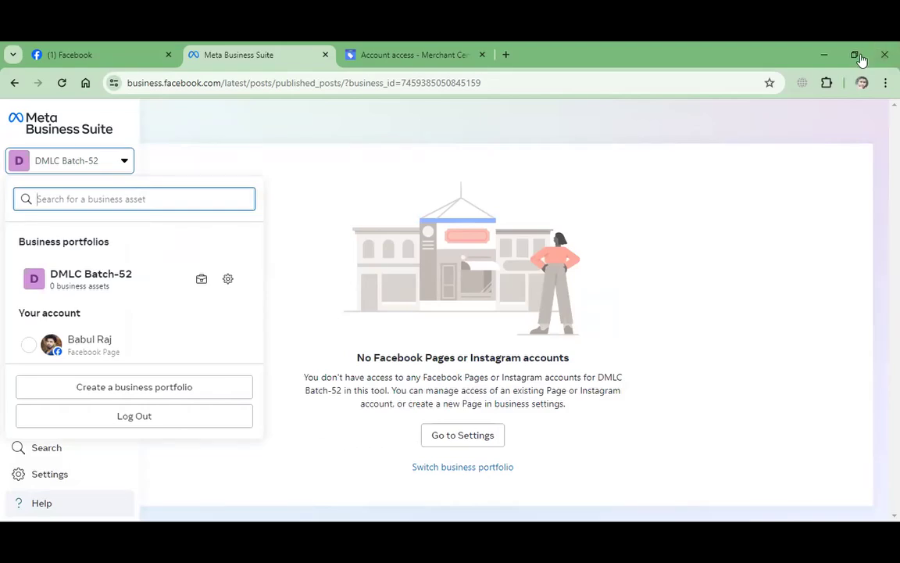
click(227, 278)
scroll(164, 312, down, 5)
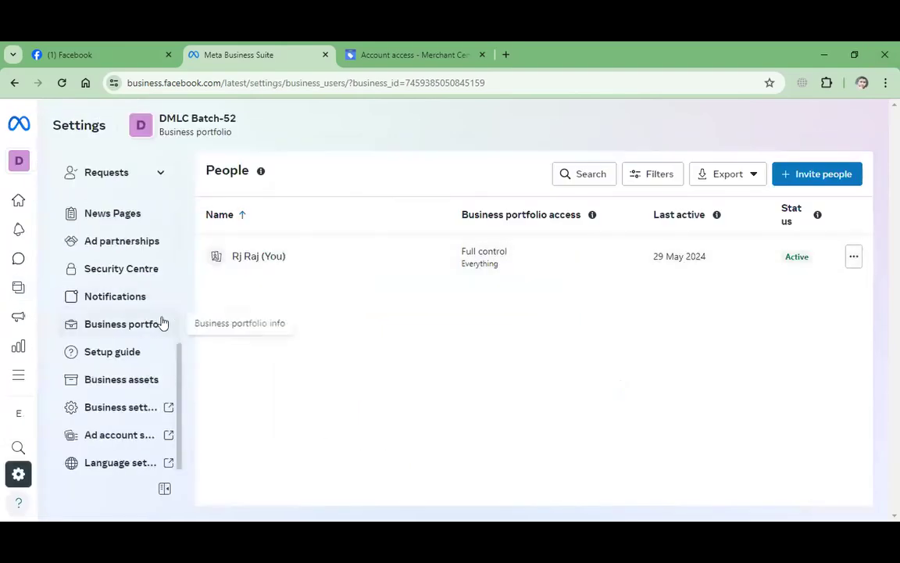
Open DMLC Batch-52's full Business settings in a new tab and start inviting people.
click(146, 405)
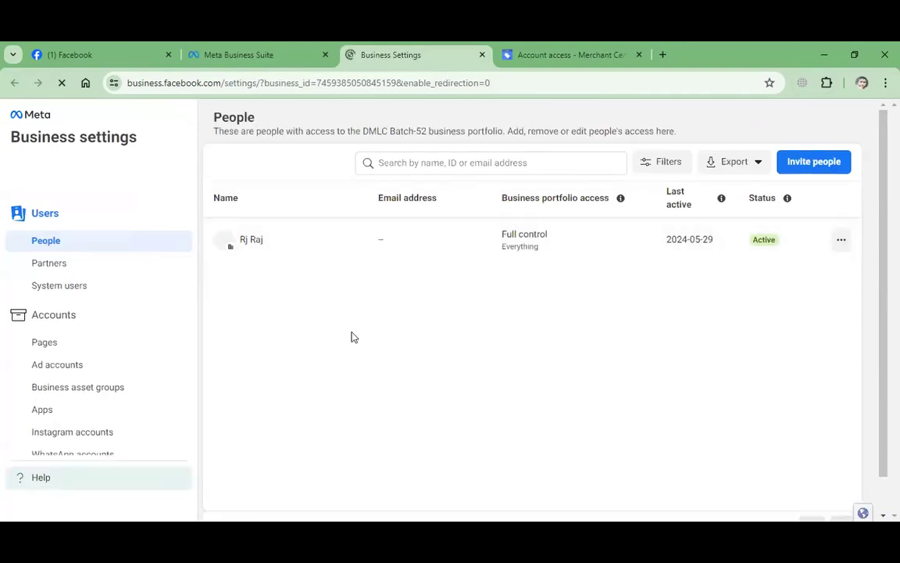
click(803, 163)
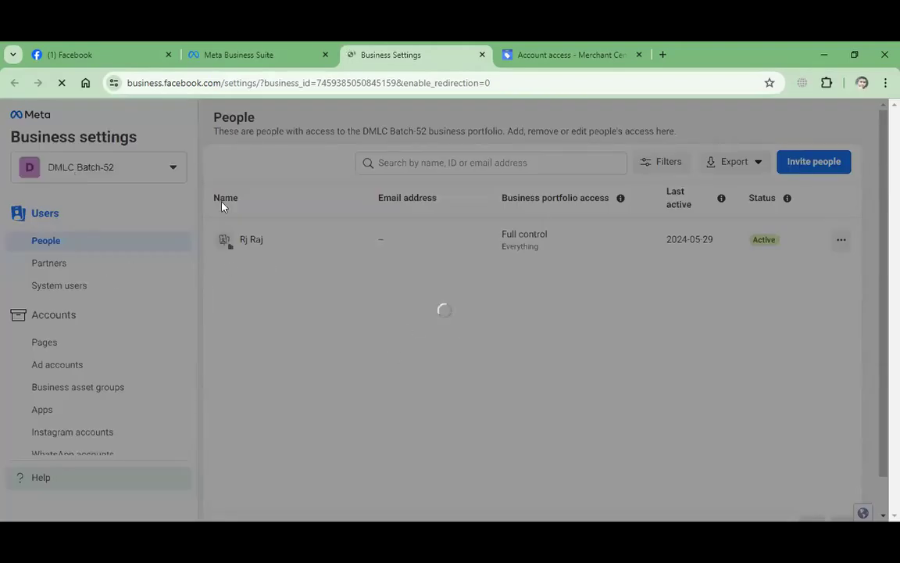
Paste the invitee's e-mail, enable Meta Spark-only access, and continue to the access step.
click(387, 259)
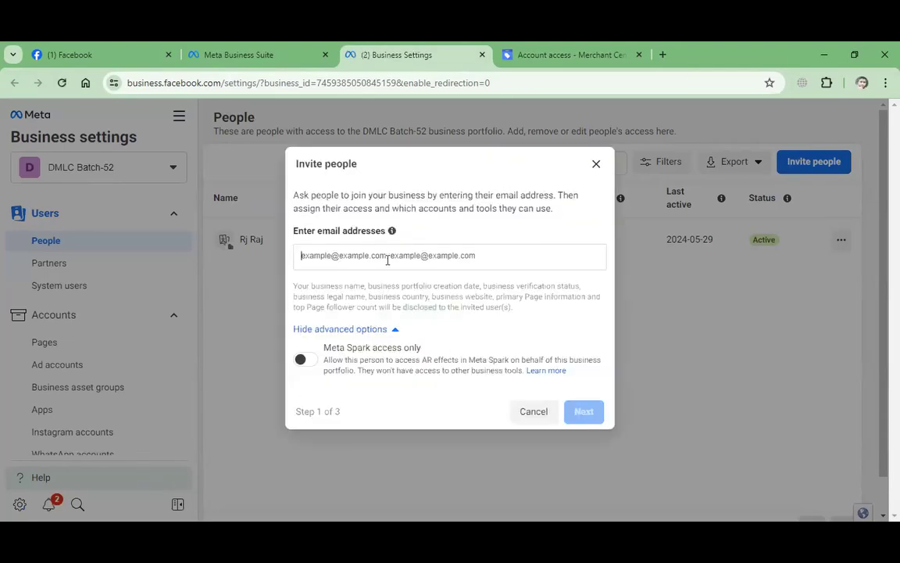
key(ctrl+v)
click(303, 359)
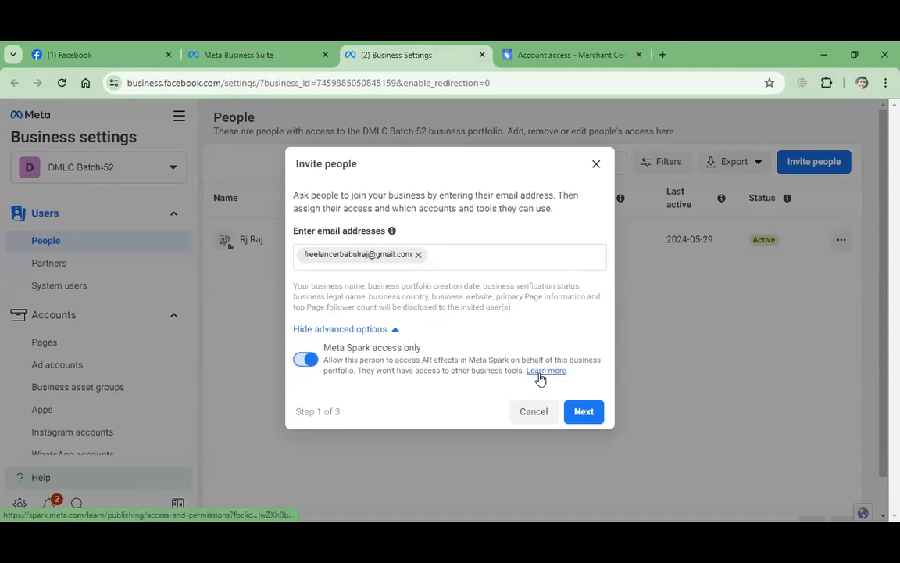
click(584, 413)
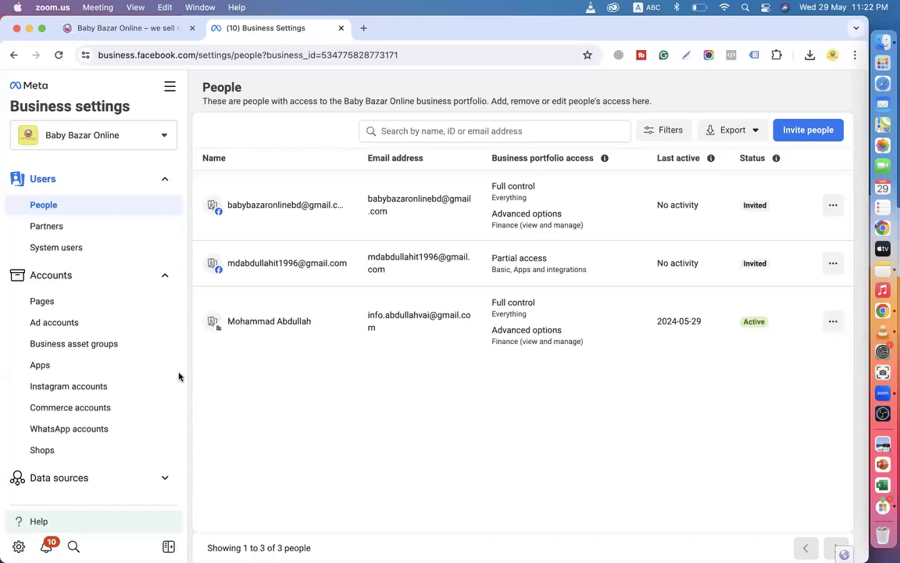
Review Baby Bazar Online's ad accounts, then its pixels and datasets under Data sources.
scroll(178, 376, down, 2)
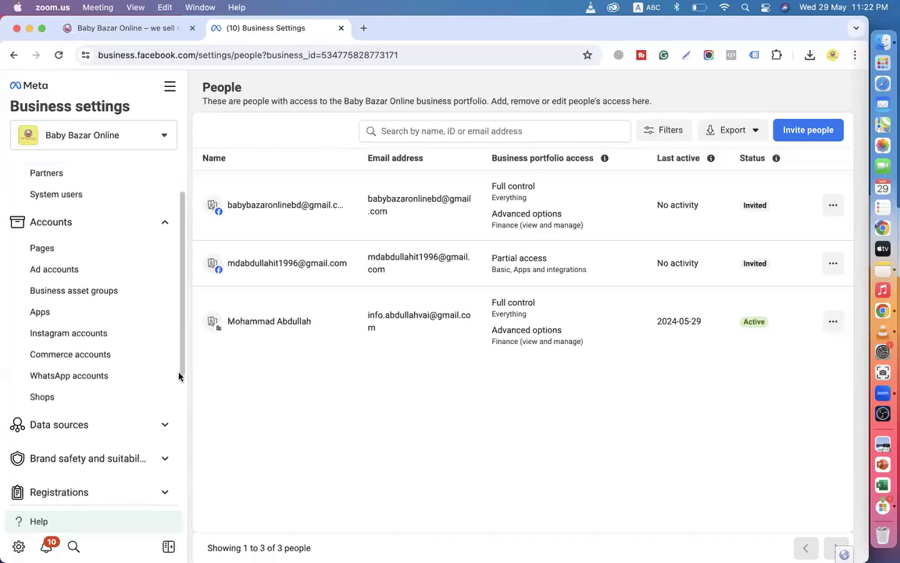
click(72, 270)
click(67, 273)
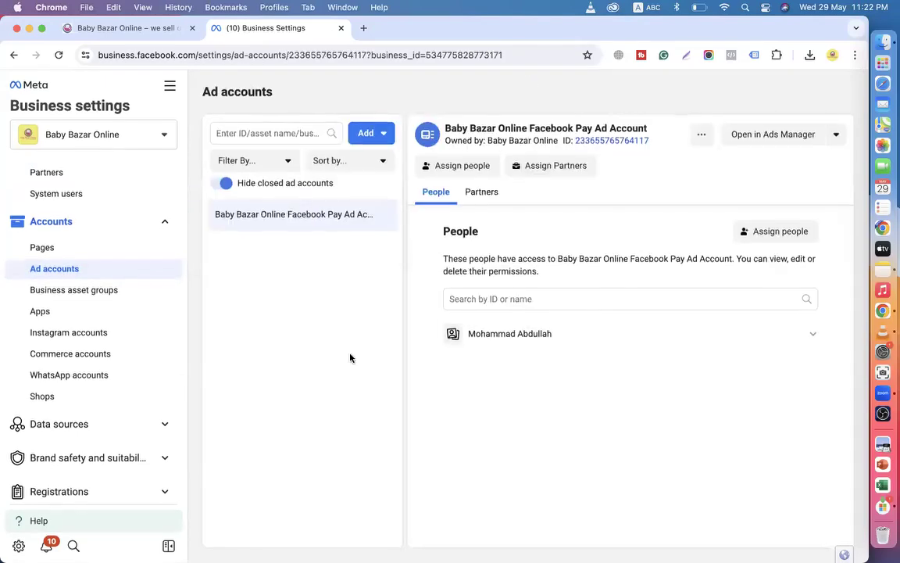
click(80, 422)
scroll(81, 407, down, 2)
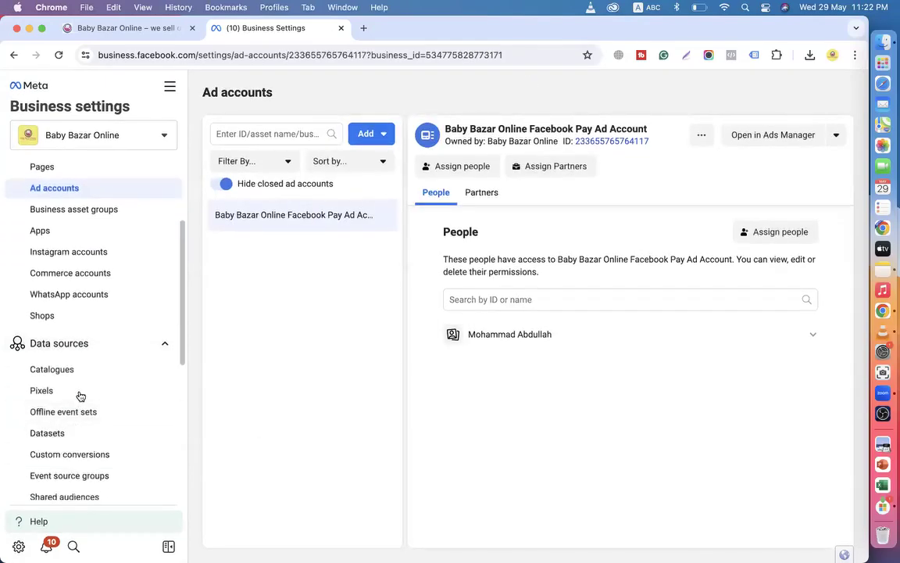
click(77, 391)
click(65, 438)
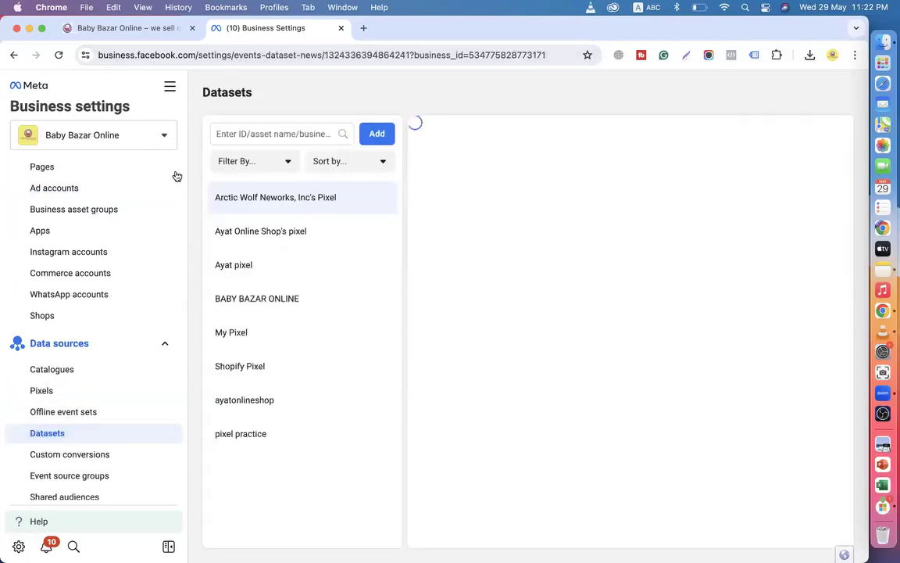
Recheck the ad account's access list and datasets, cancelling asset assignment for the Arctic Wolf pixel.
scroll(153, 249, up, 3)
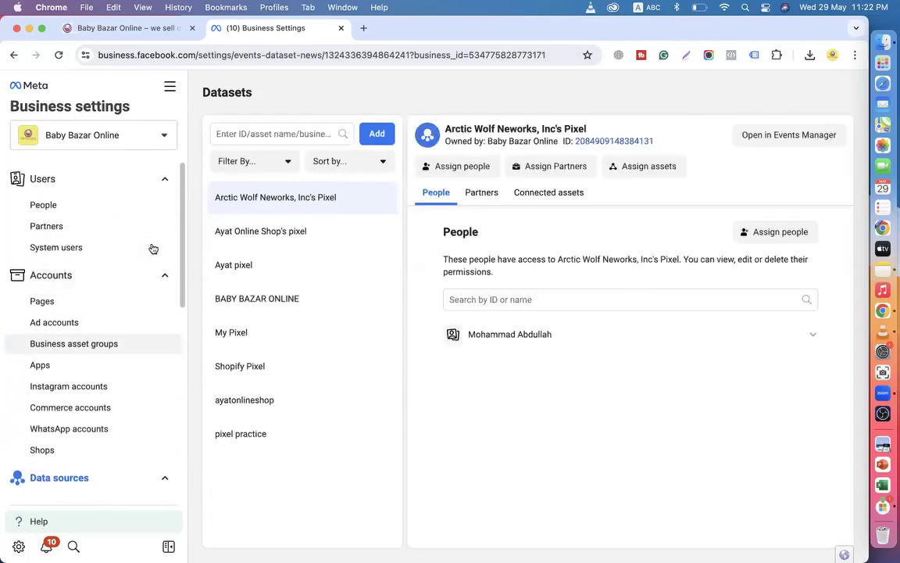
click(169, 87)
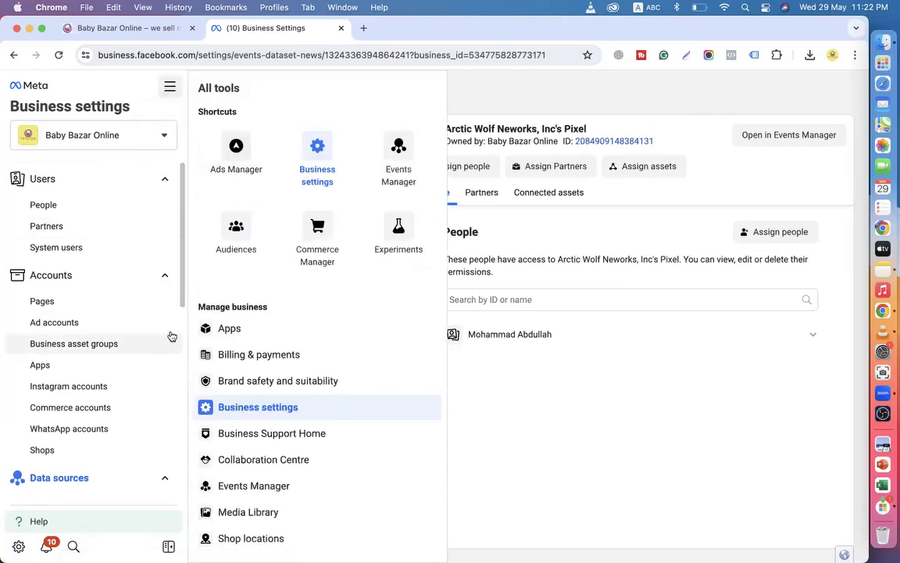
click(534, 475)
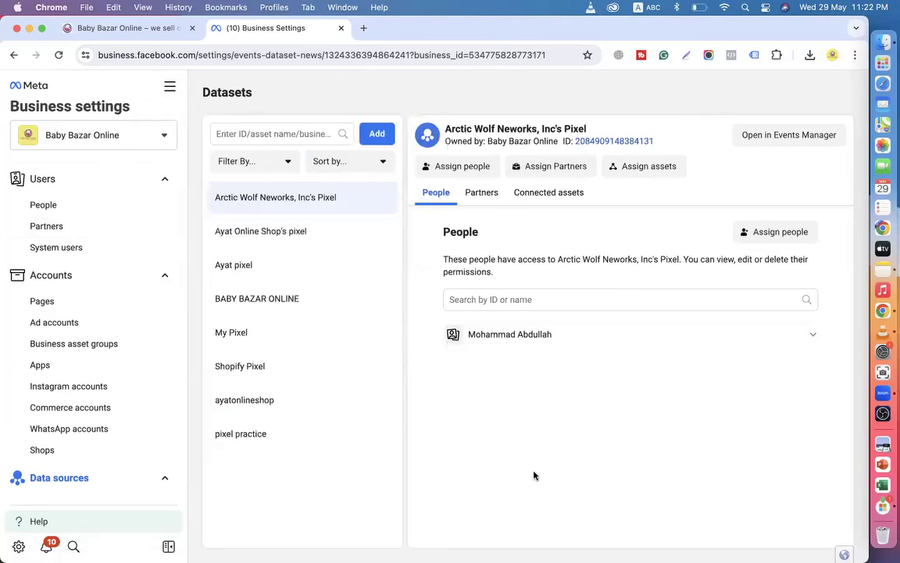
click(44, 331)
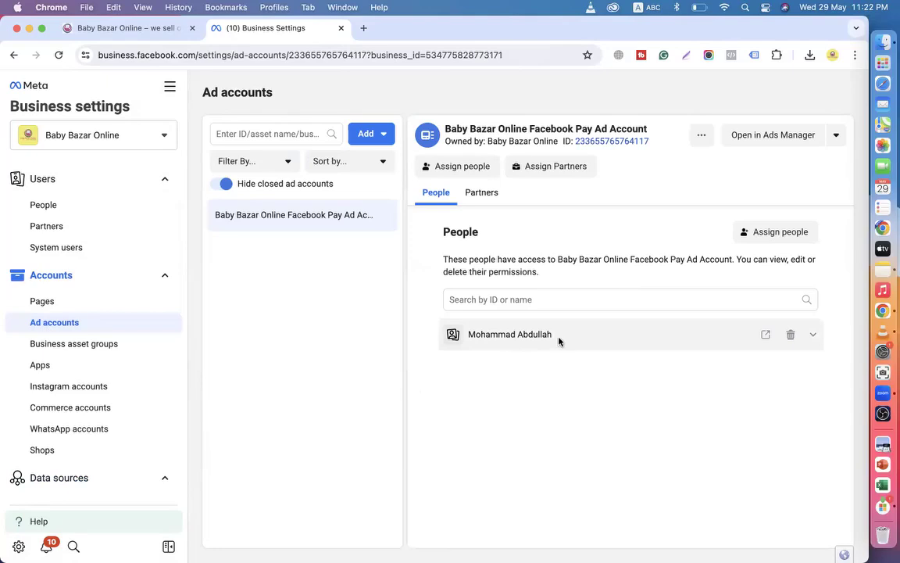
scroll(44, 377, down, 3)
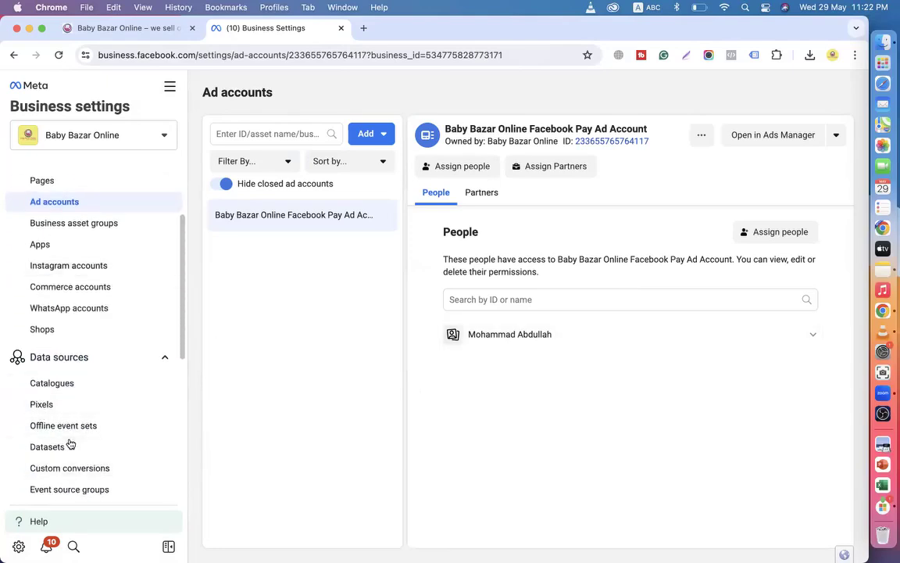
click(69, 445)
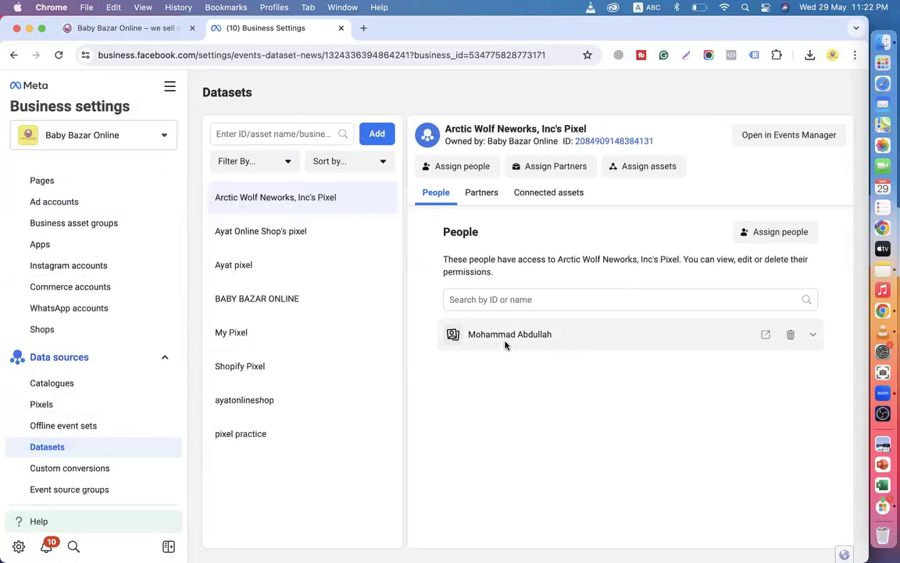
click(659, 166)
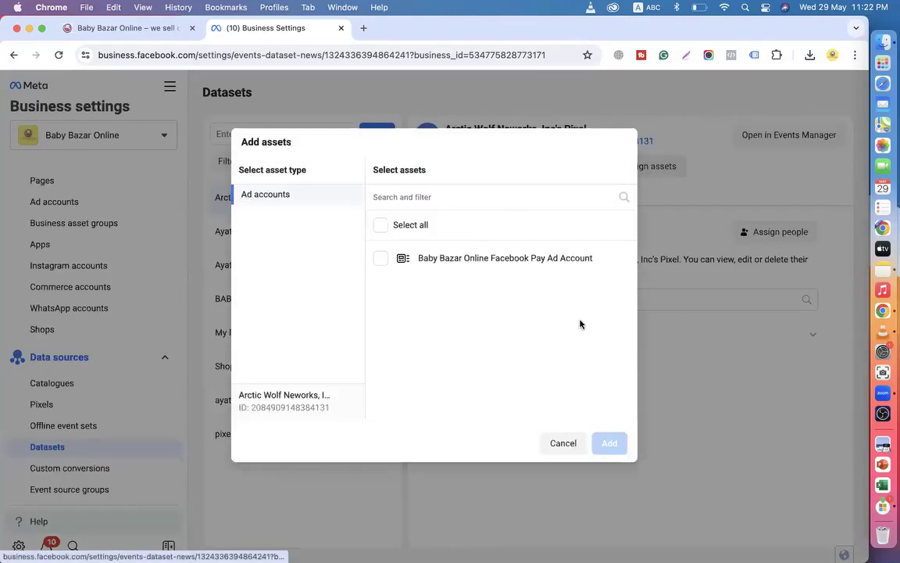
click(562, 443)
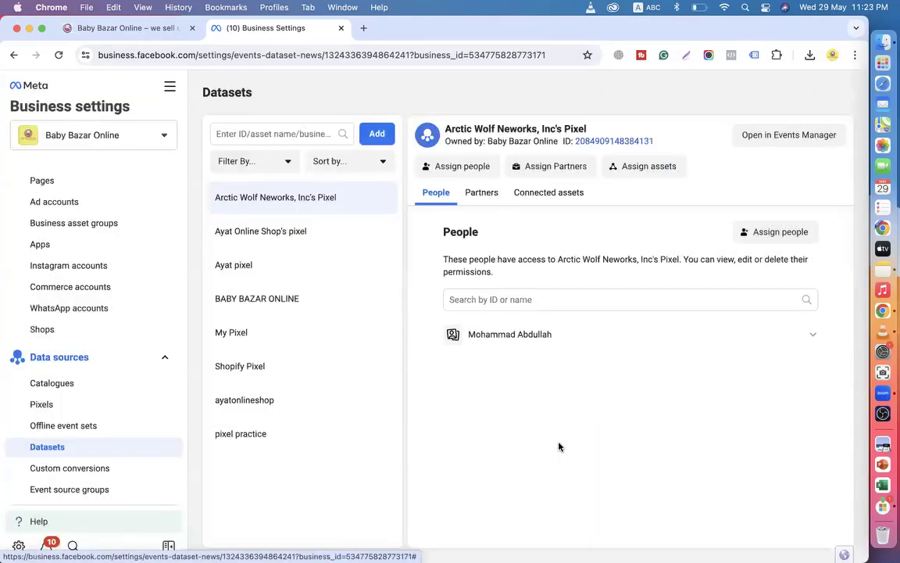
Return to the Baby Bazar Online ad account, then replace Business Settings with a new tab.
scroll(102, 333, up, 3)
click(70, 320)
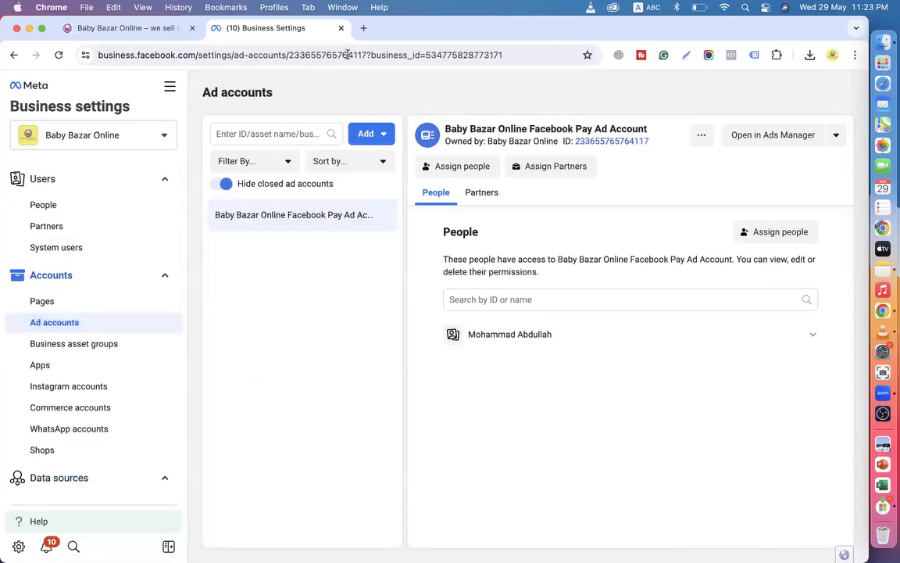
click(363, 28)
click(341, 28)
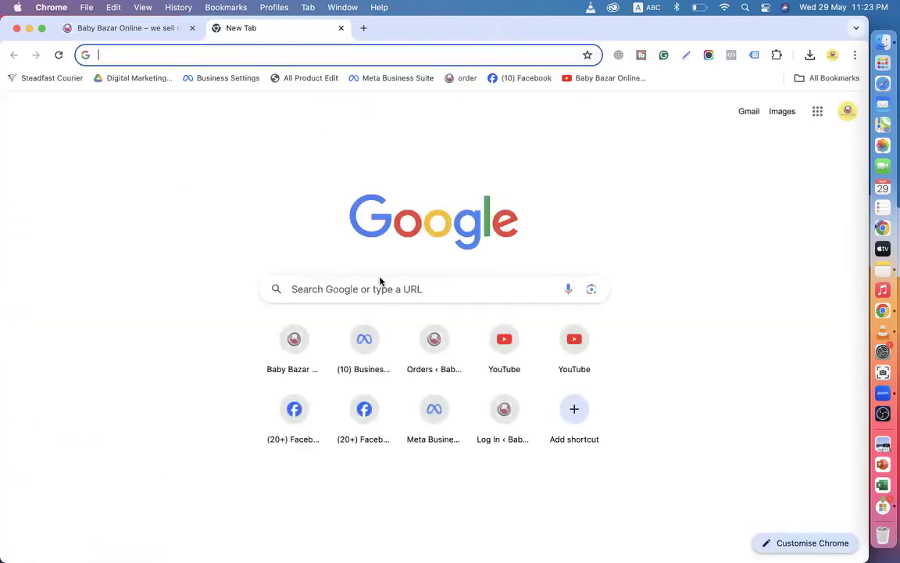